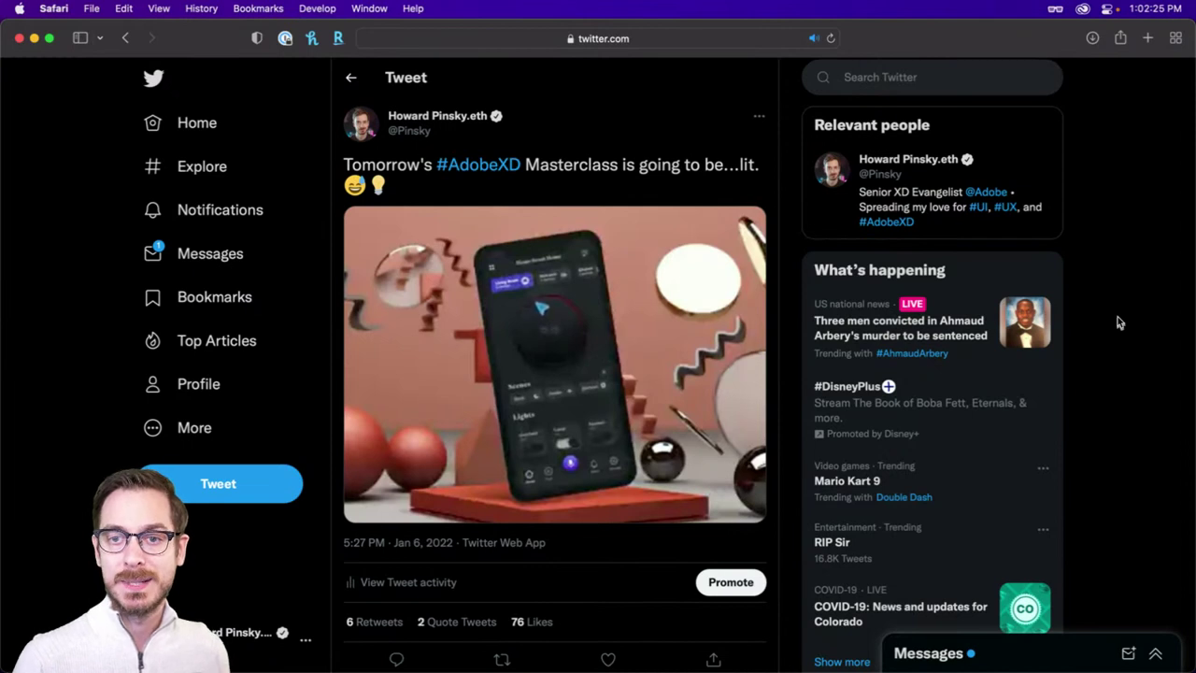
- Watch the smart home app demo video in the Adobe XD Masterclass tweet and pause it
mouse_move(360, 516)
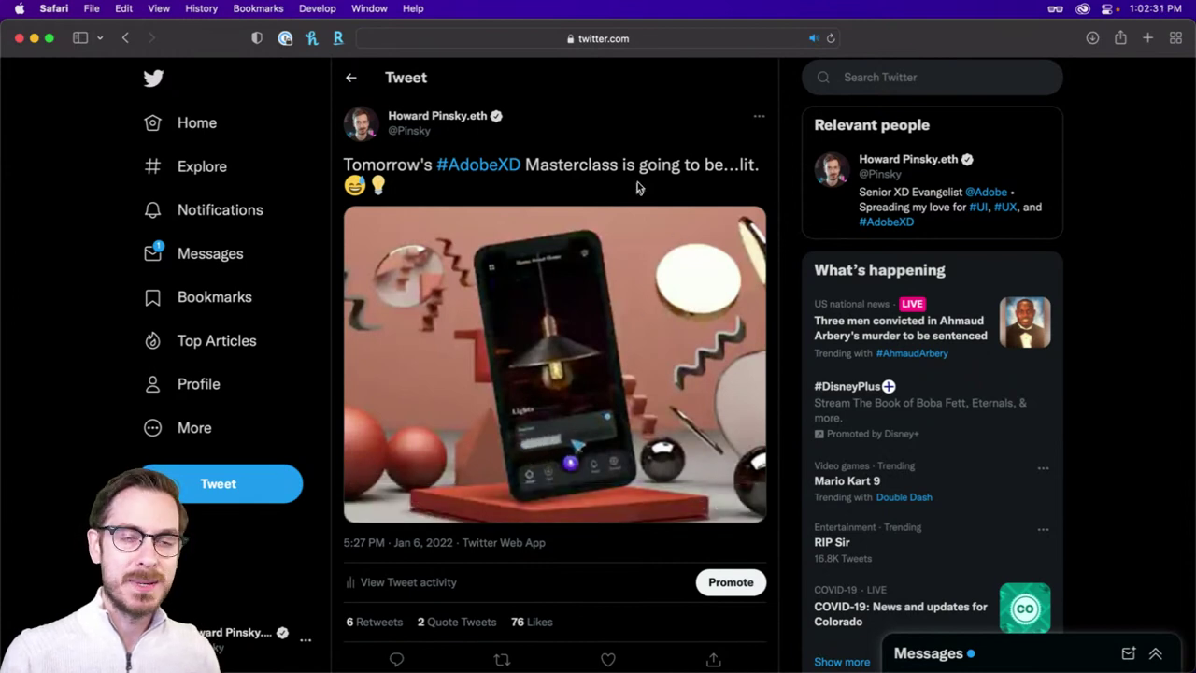
mouse_move(551, 384)
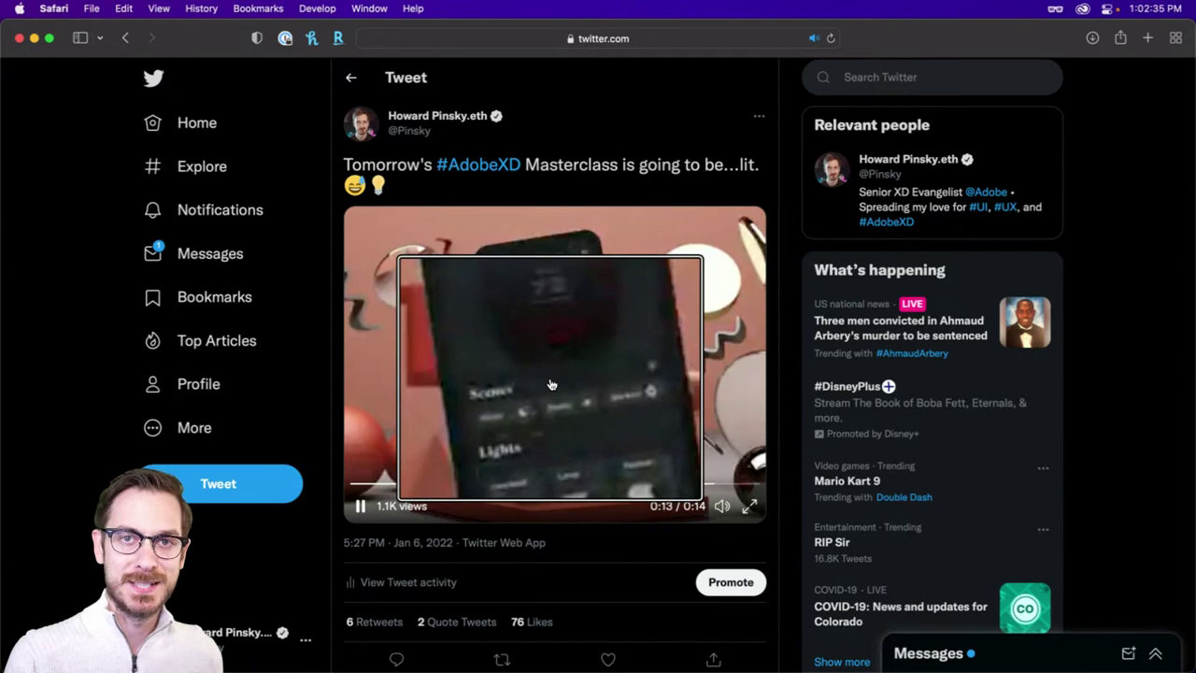
left_click(360, 505)
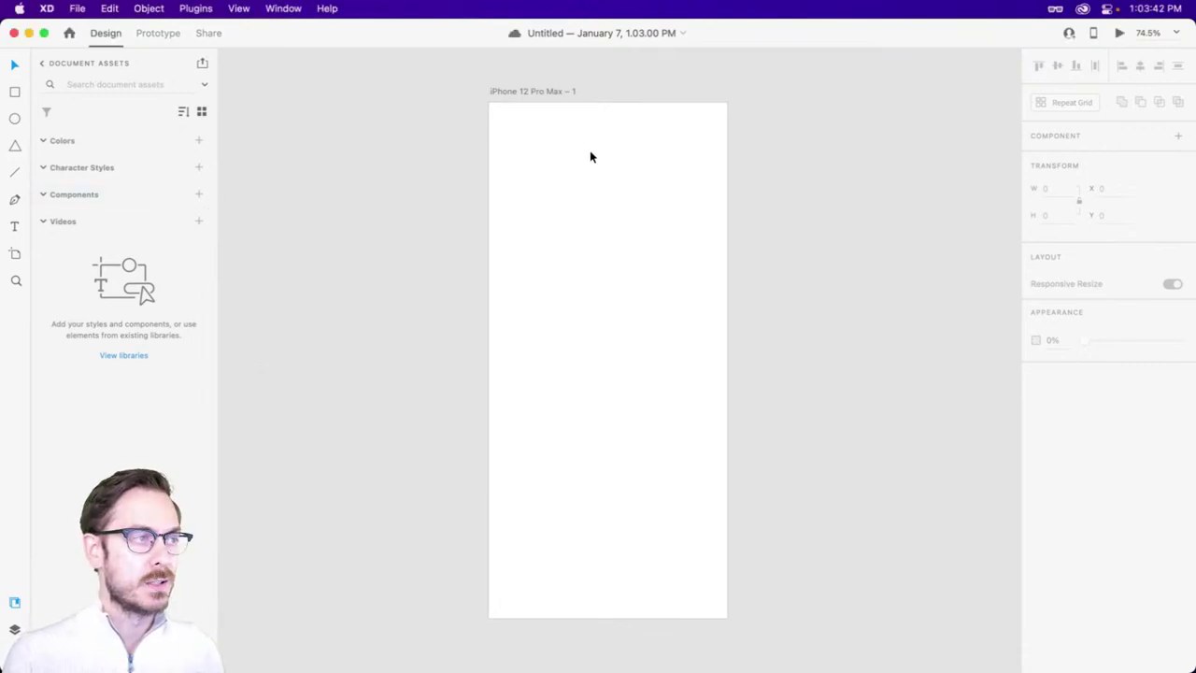
- Select the iPhone 12 Pro Max artboard in the blank Adobe XD document
left_click(541, 92)
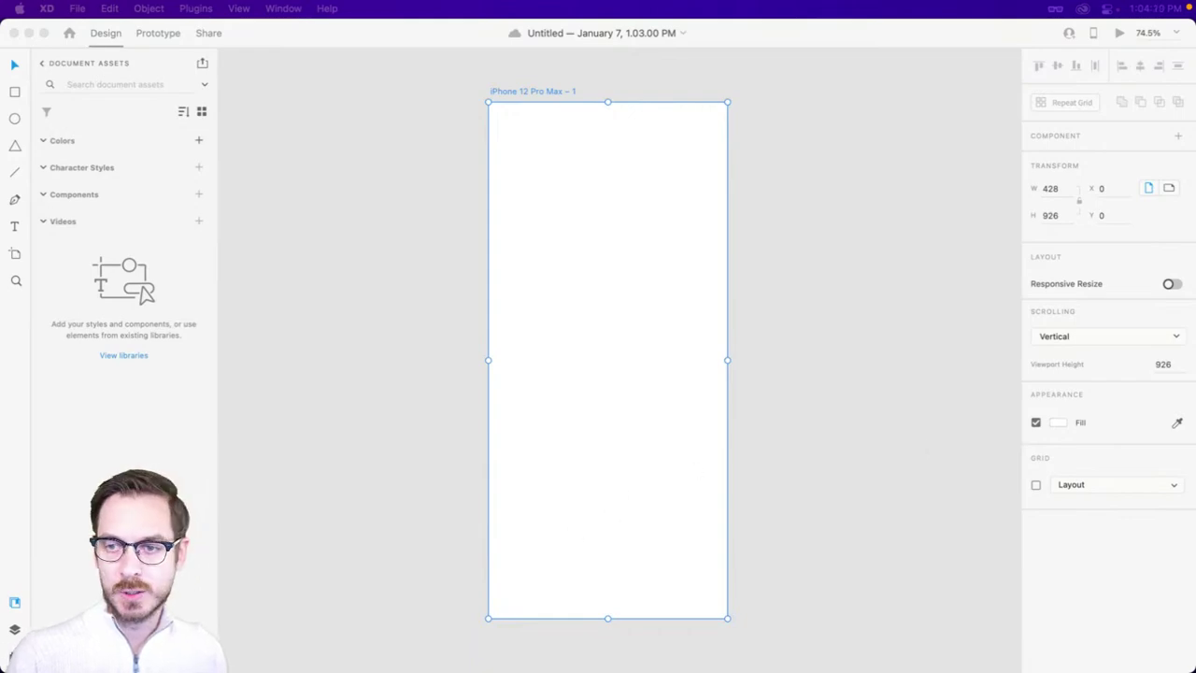
- Switch to Safari and run an internet speed test on fast.com in a temporary tab, returning to Adobe XD
key("super+Tab")
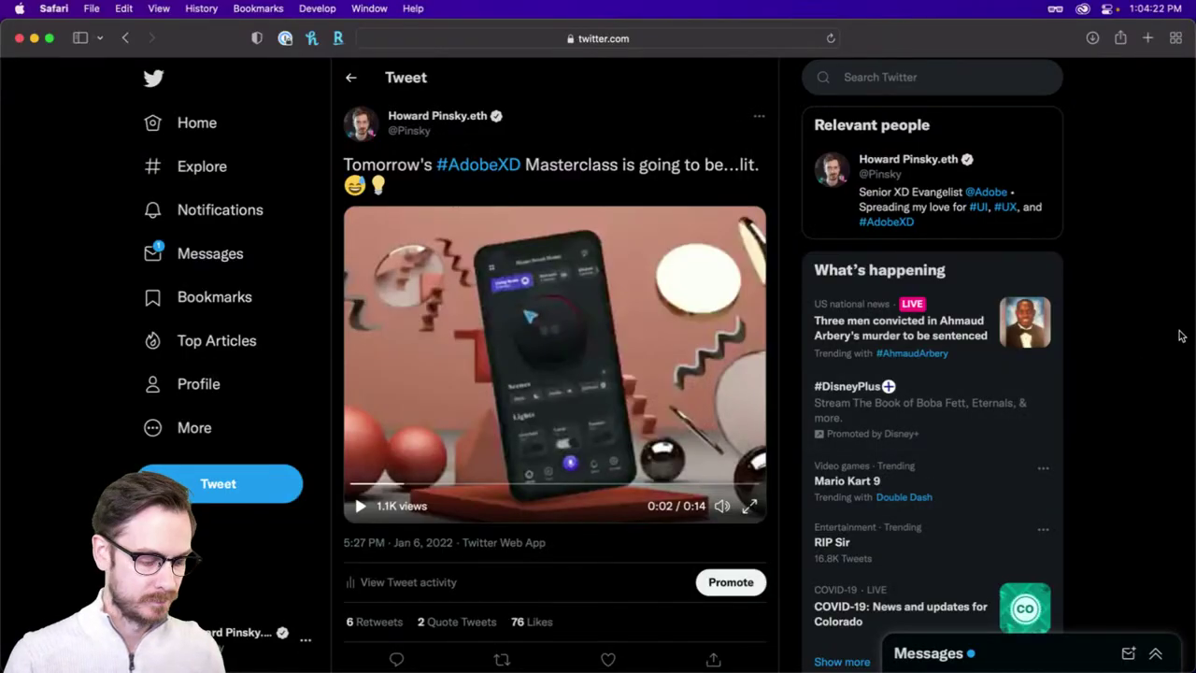
key("super+t")
type("fa")
key("Return")
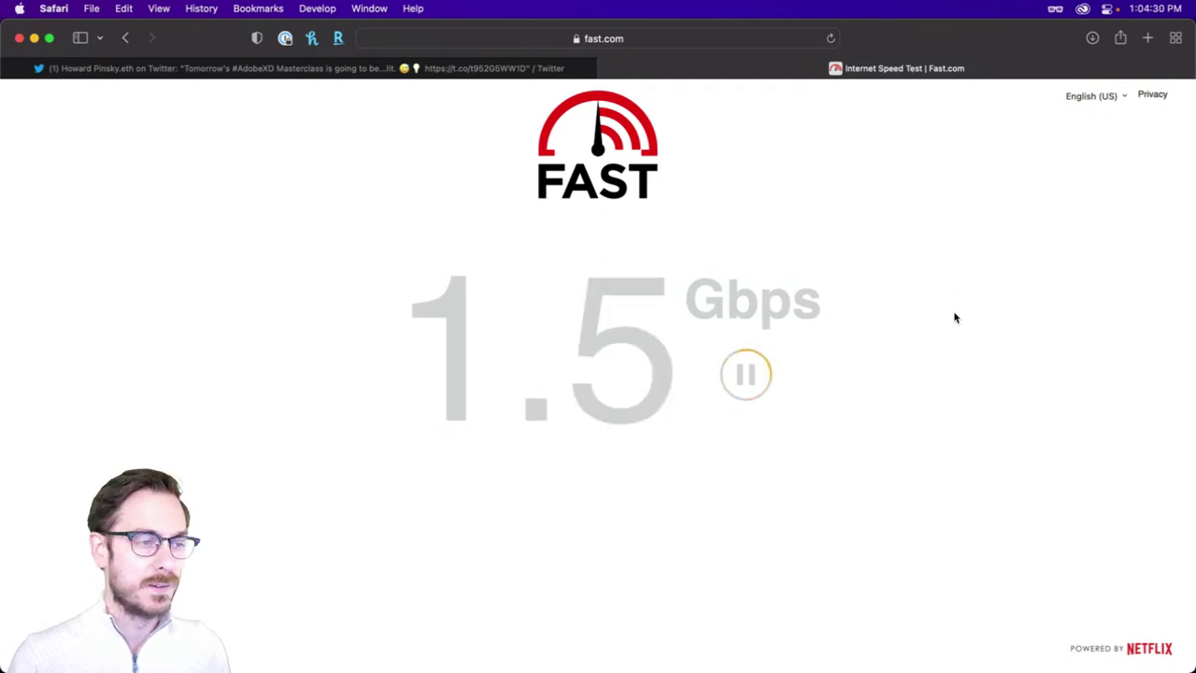
key("super+w")
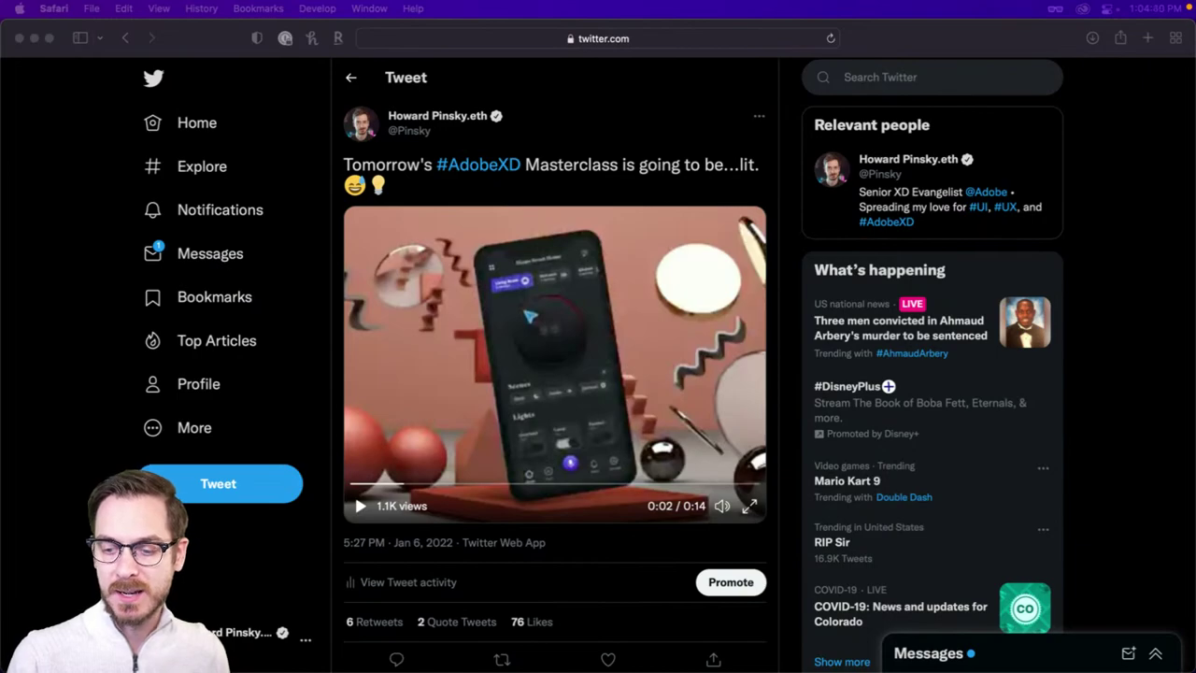
key("super+Tab")
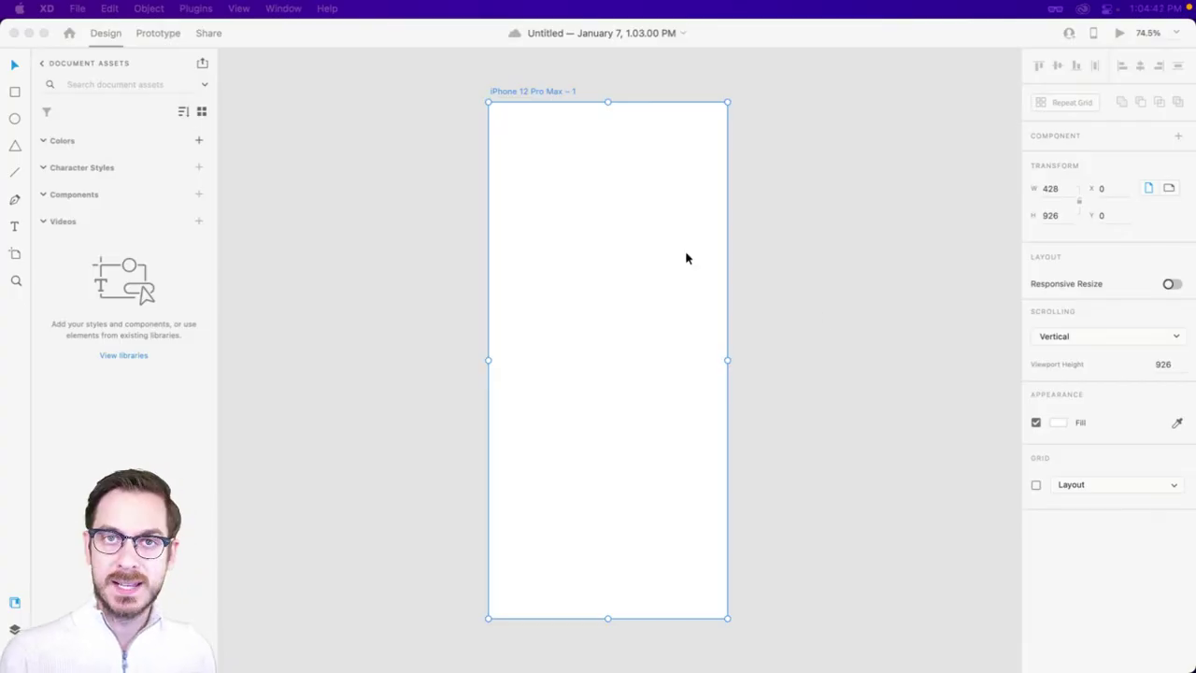
- Fill the iPhone 12 Pro Max artboard with dark blue-grey #272B2E and convert the fill to a linear gradient
left_click(907, 226)
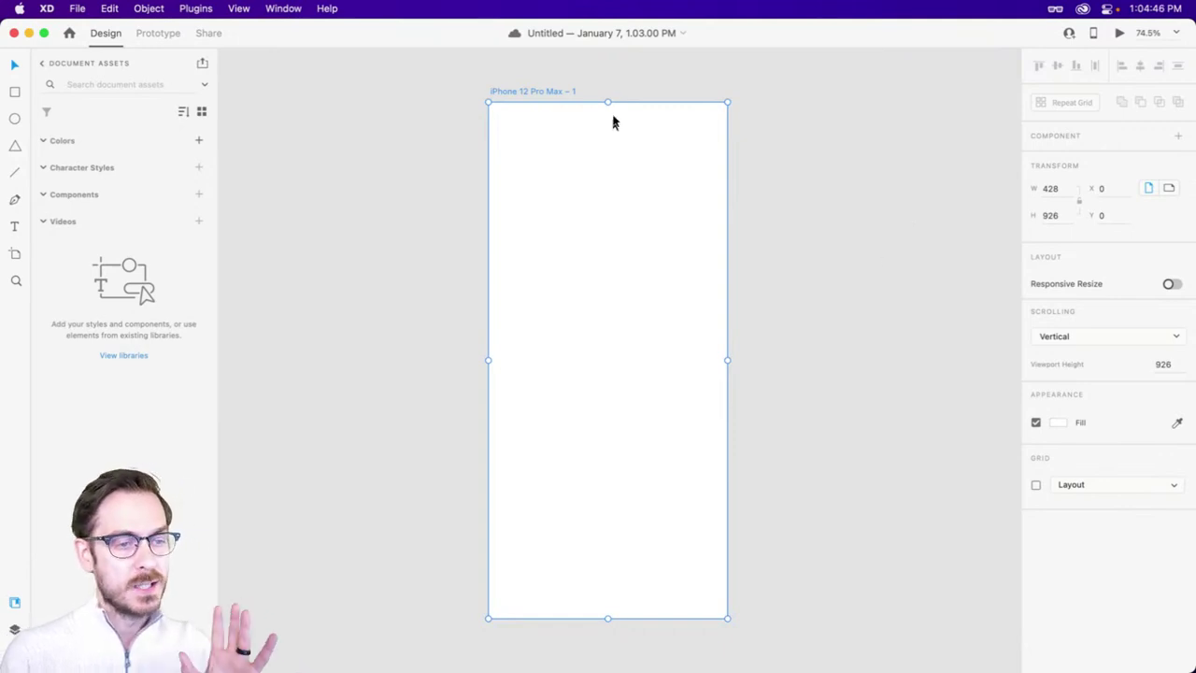
left_click(1057, 423)
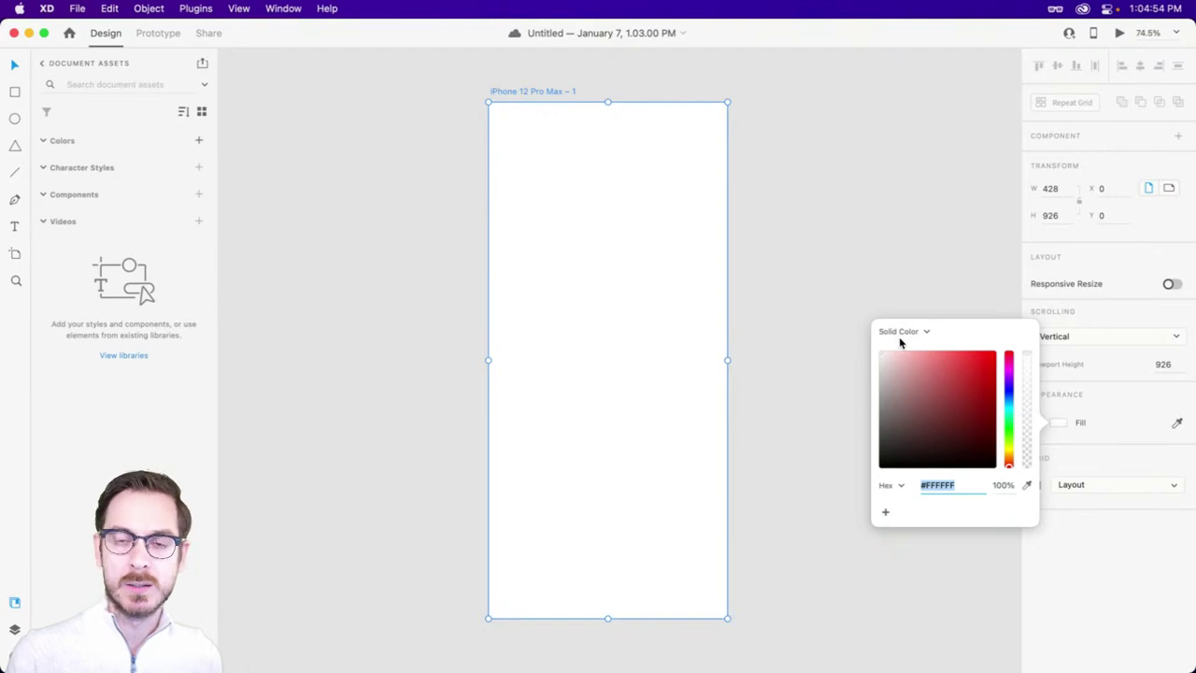
left_click_drag(905, 447, 895, 446)
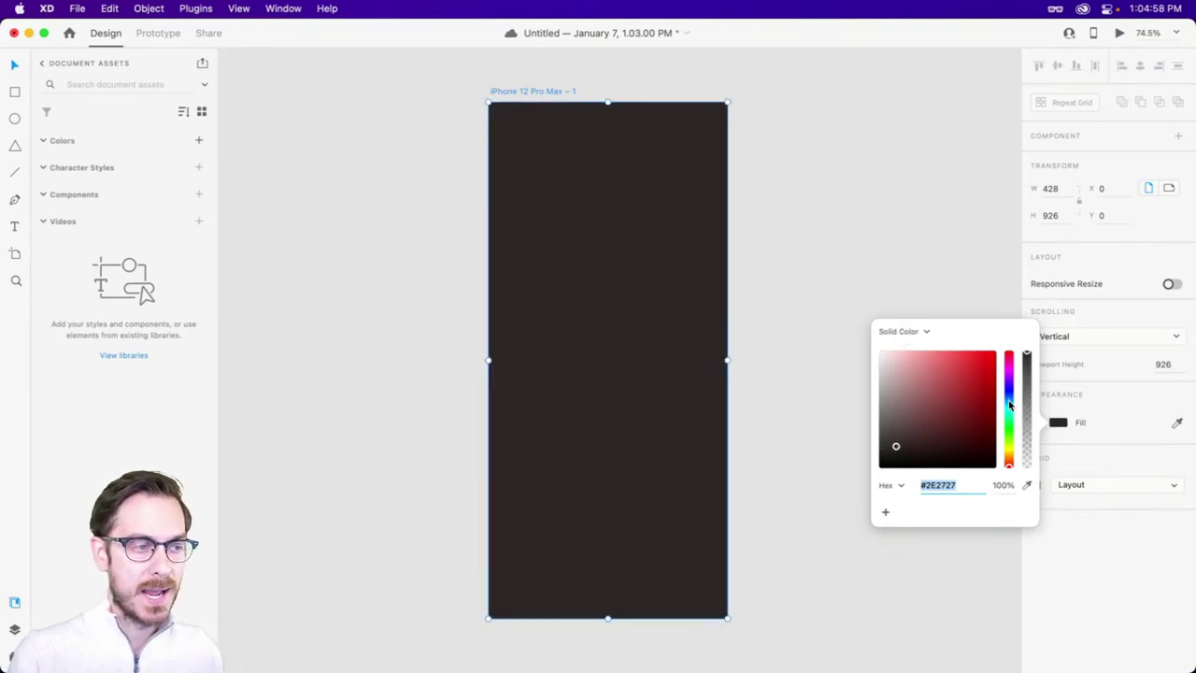
left_click(1010, 404)
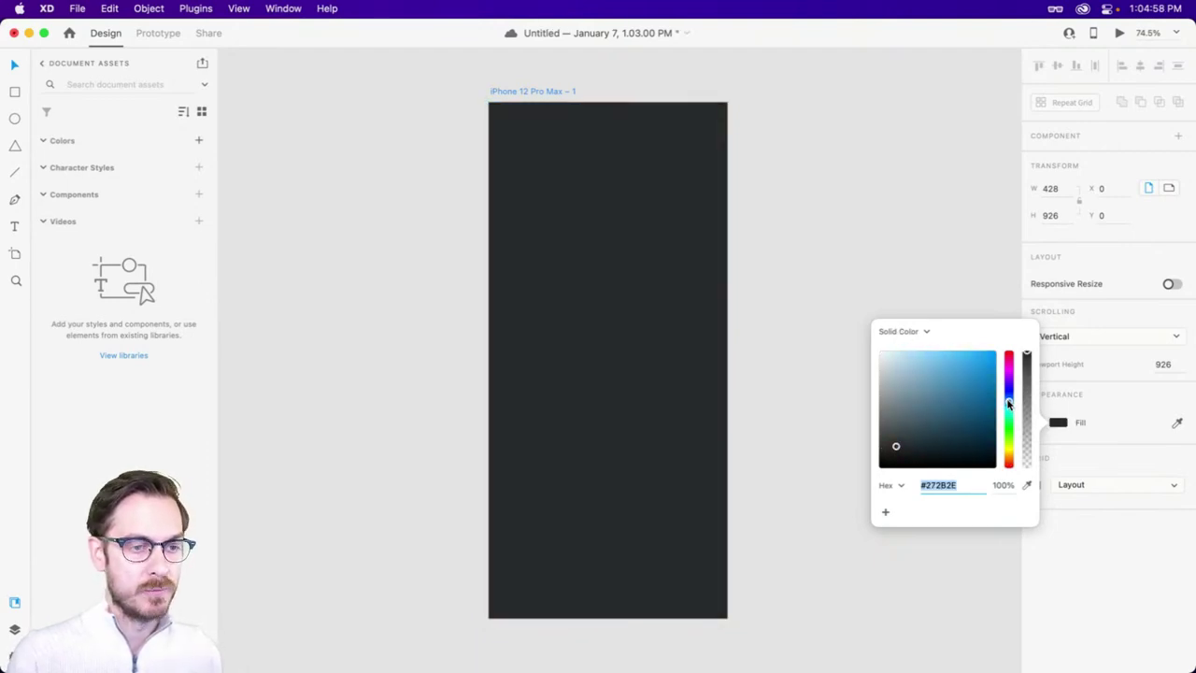
left_click(899, 331)
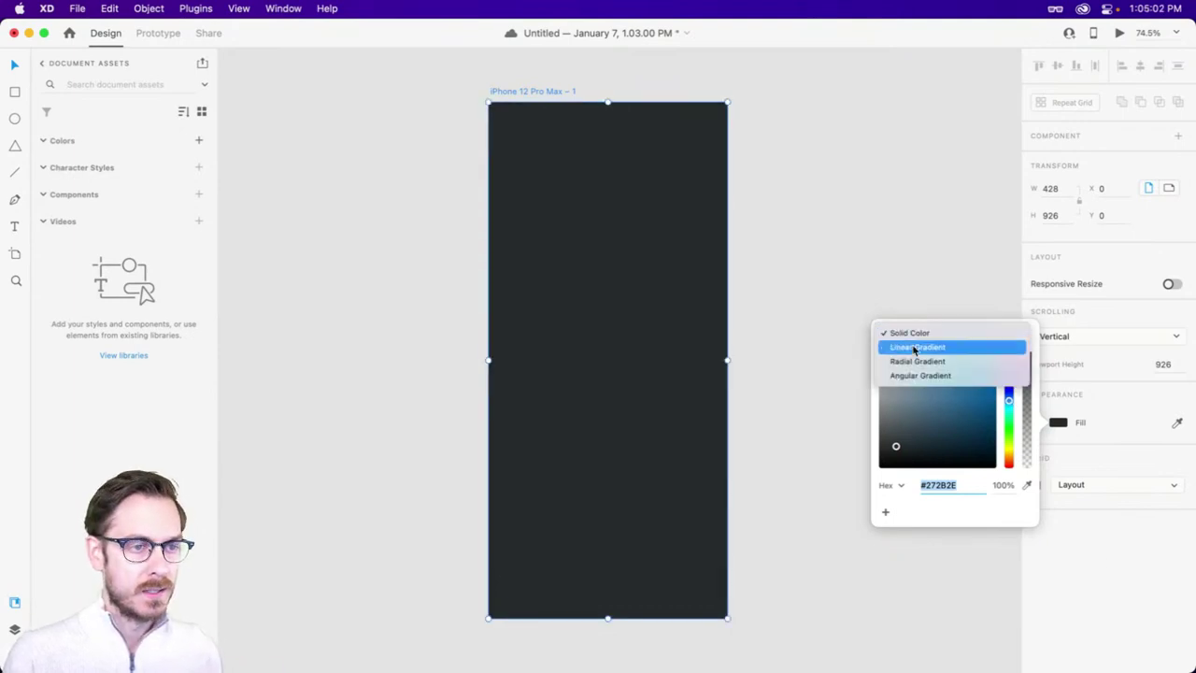
left_click(903, 345)
left_click(1110, 563)
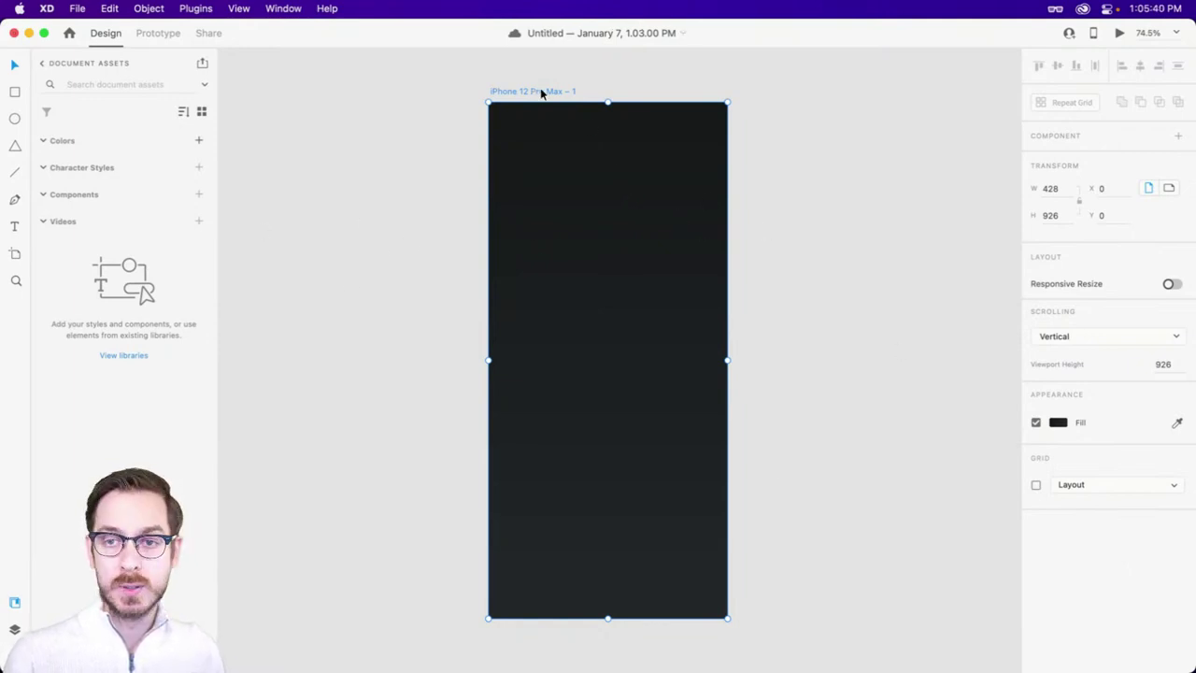
- Rename the artboard as Home
scroll(542, 85, "up", 5)
double_click(481, 106)
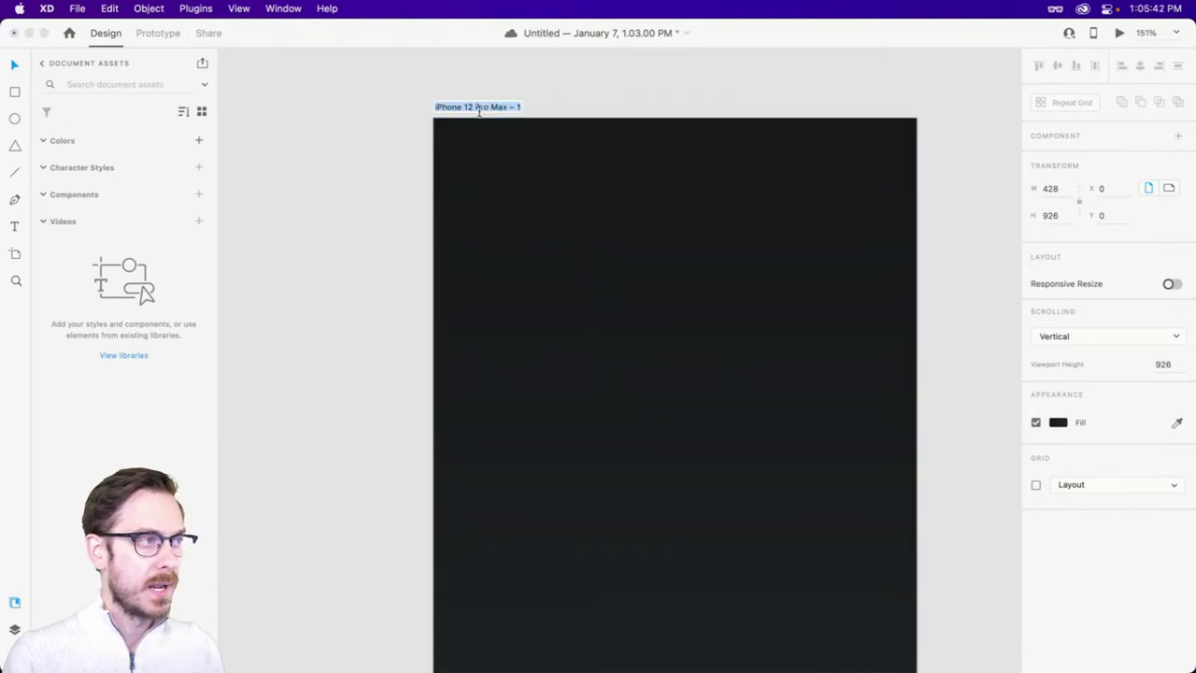
type("Home")
key("Return")
- Draw a borderless white rectangle, 428 by 46 px, across the top edge of the Home artboard
scroll(649, 214, "down", 3)
scroll(649, 214, "right", 2)
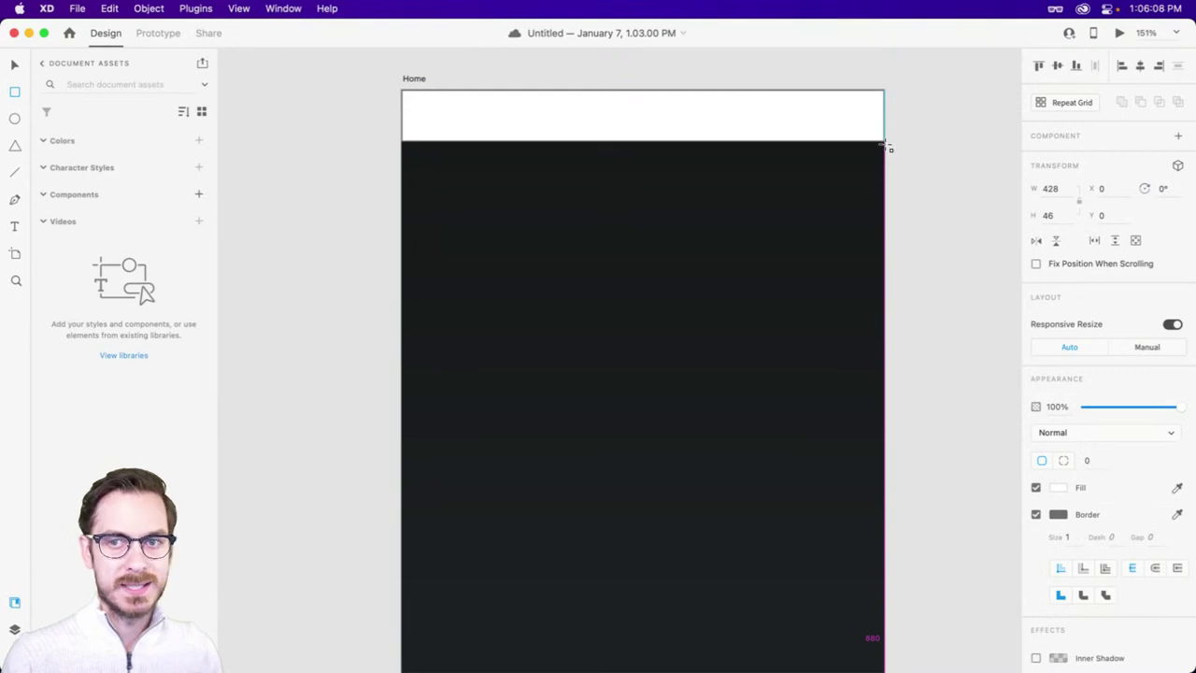
left_click_drag(886, 145, 885, 143)
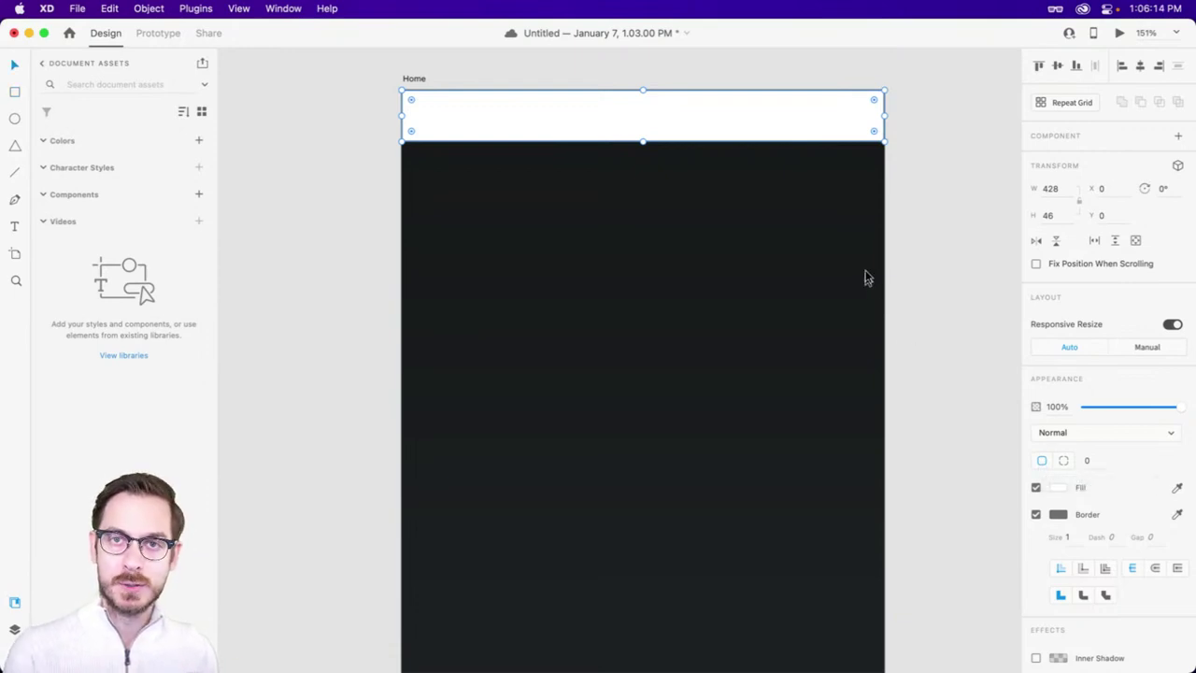
left_click(1035, 515)
- Place vertical margin guides about 32 px in from the left and right edges of the Home artboard
left_click(510, 182)
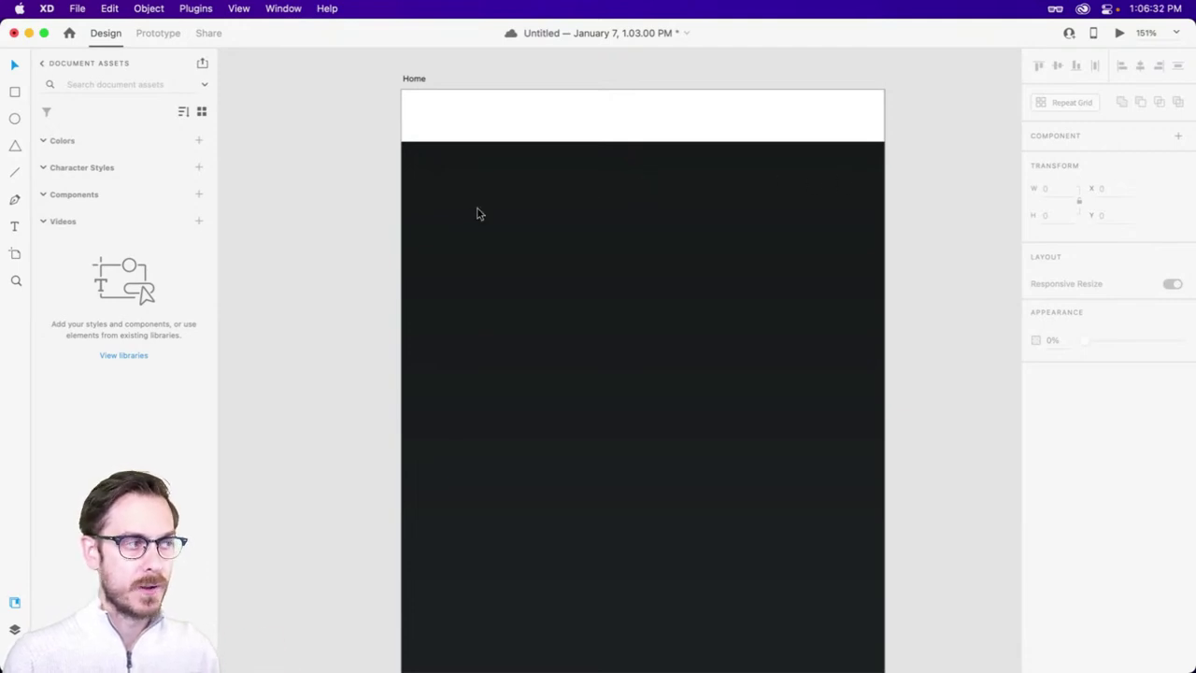
left_click_drag(398, 202, 436, 203)
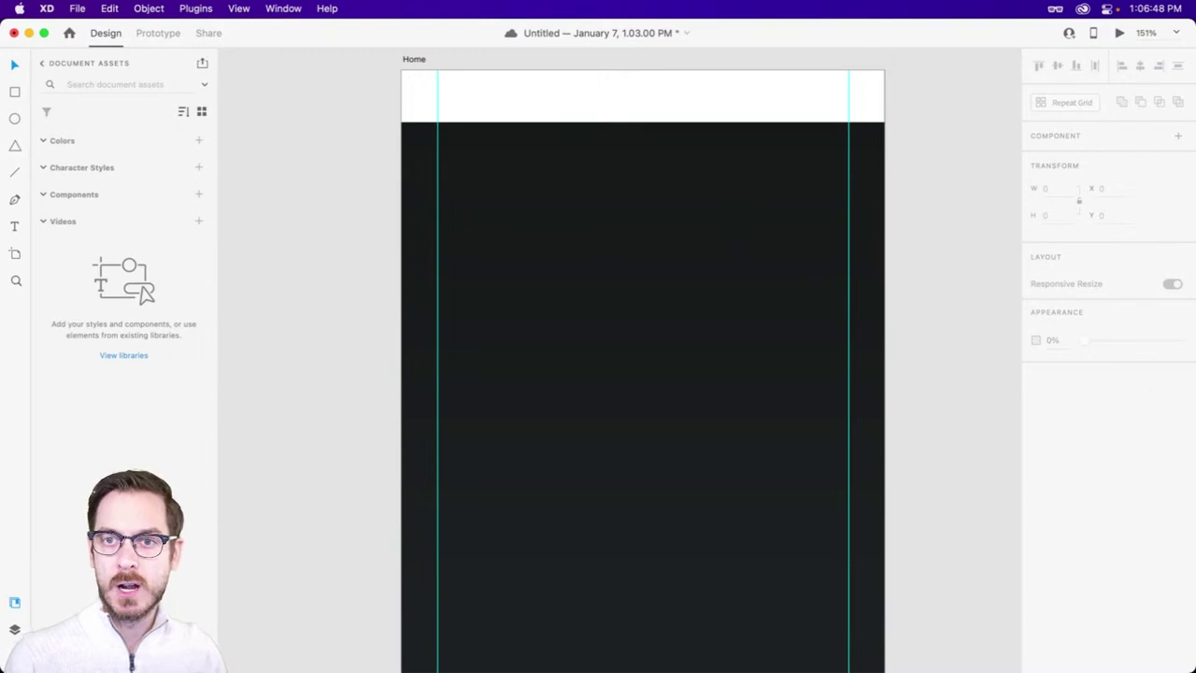
- Copy a four-dot grid icon from the Coco set in Nucleo and place it on the Adobe XD artboard at X 32, Y 71
key("super+Tab")
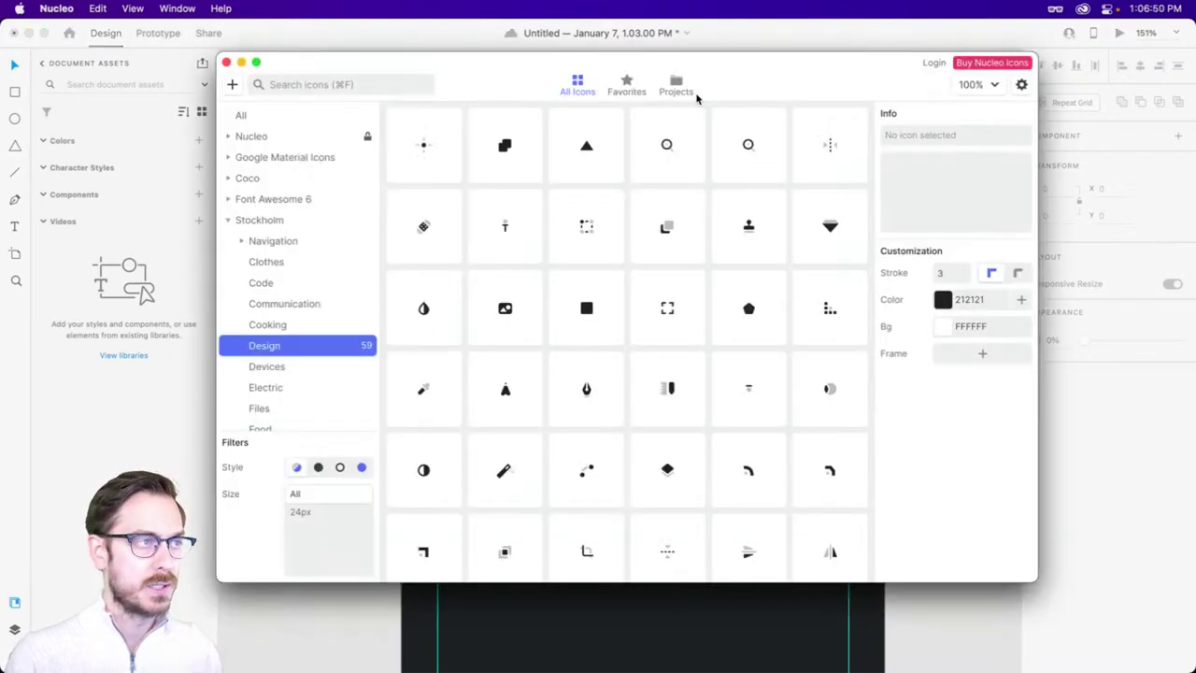
left_click(228, 219)
left_click(248, 177)
left_click(315, 84)
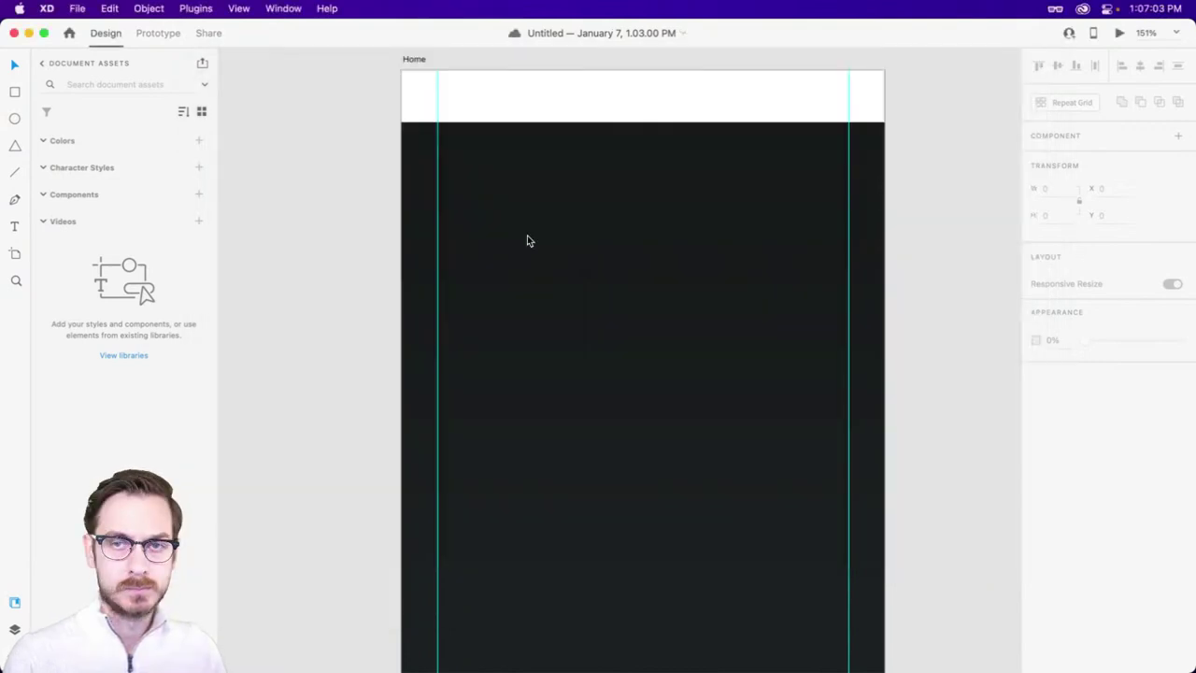
key("super+v")
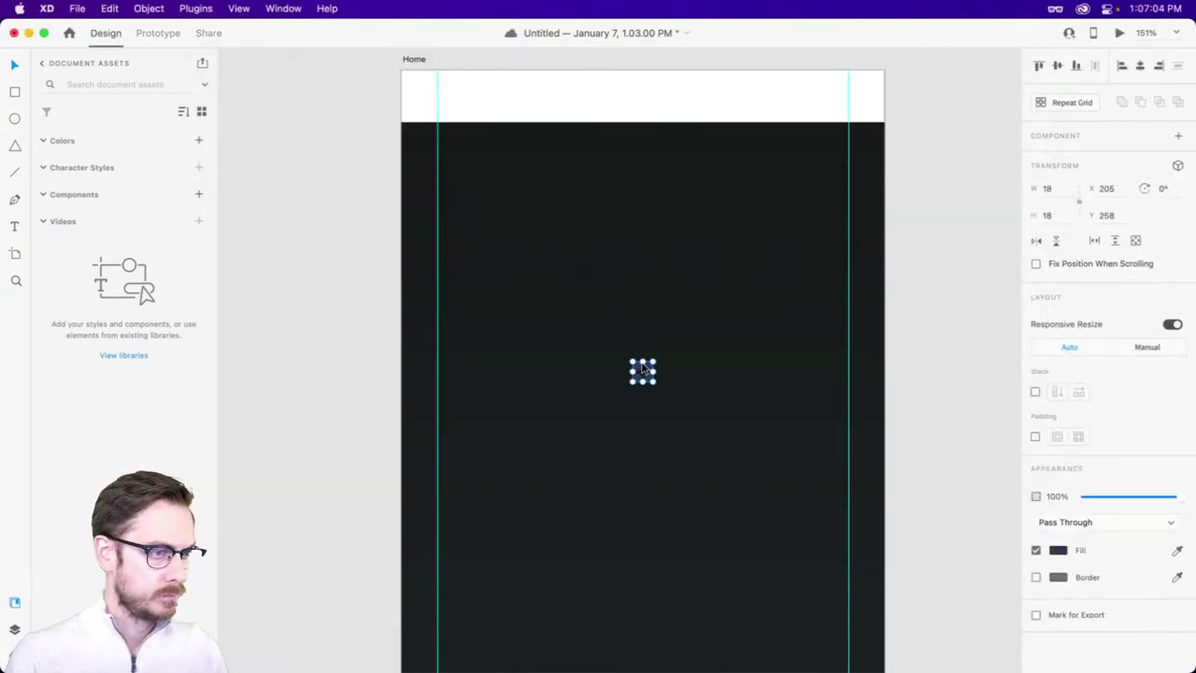
left_click_drag(643, 369, 450, 154)
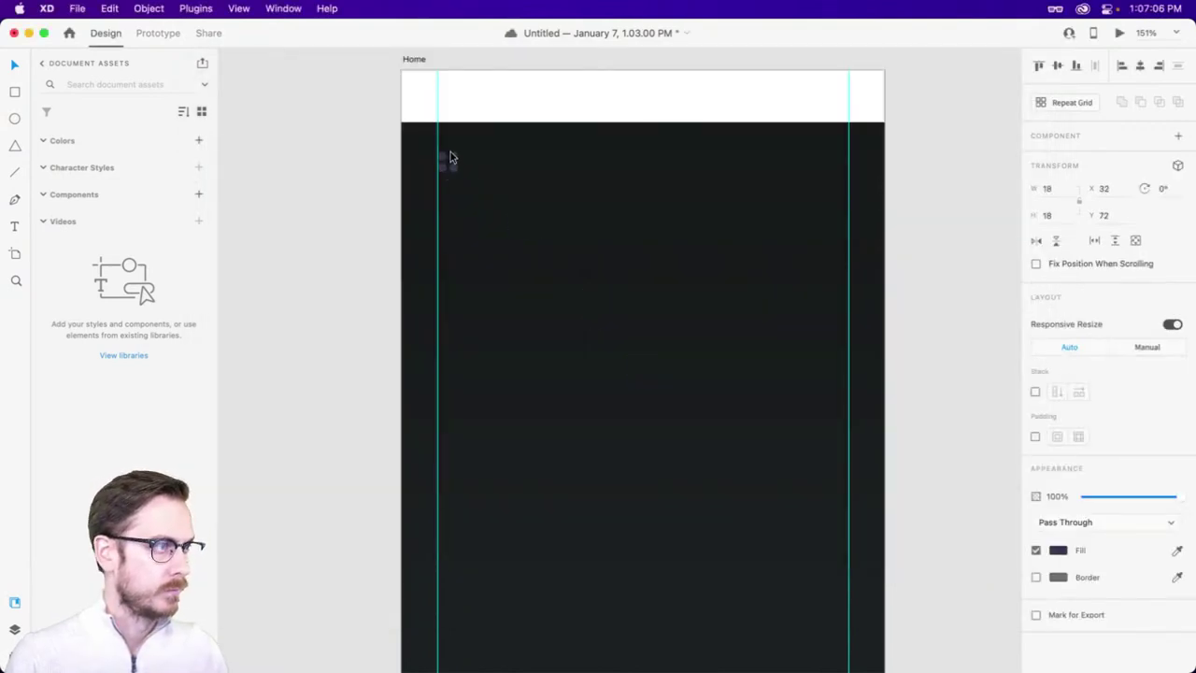
- Set the four-dot icon's fill to light blue-grey #DCE0E8
left_click(1058, 549)
left_click_drag(928, 502, 867, 470)
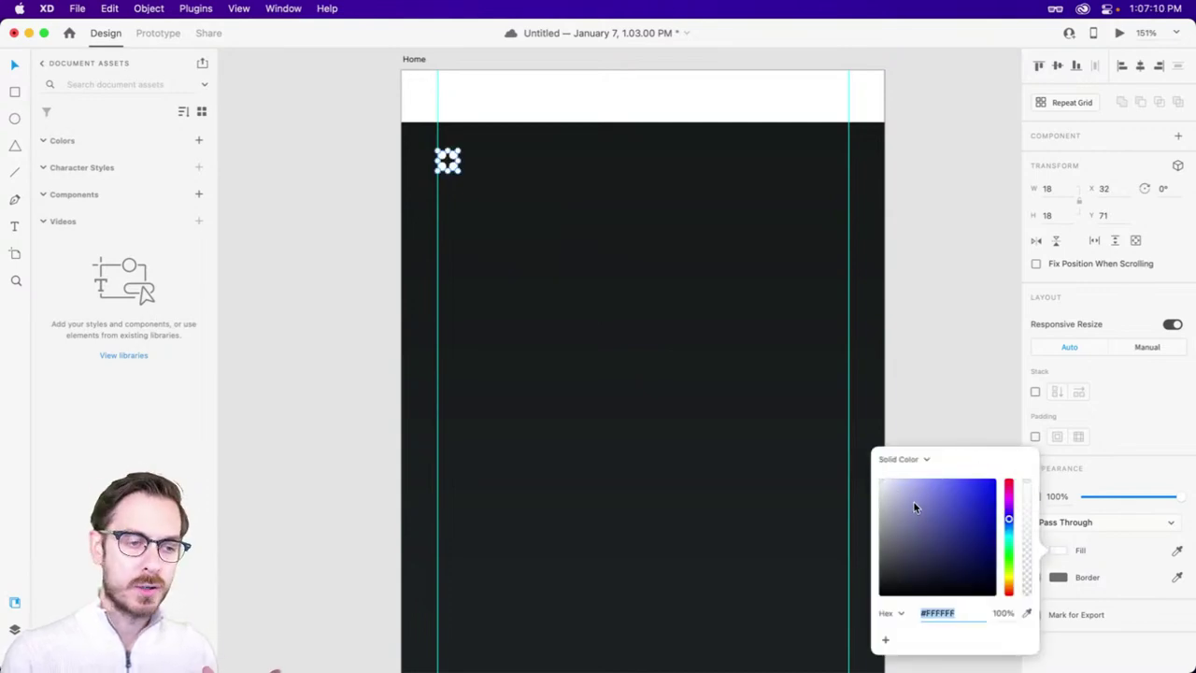
left_click_drag(1009, 520, 1009, 526)
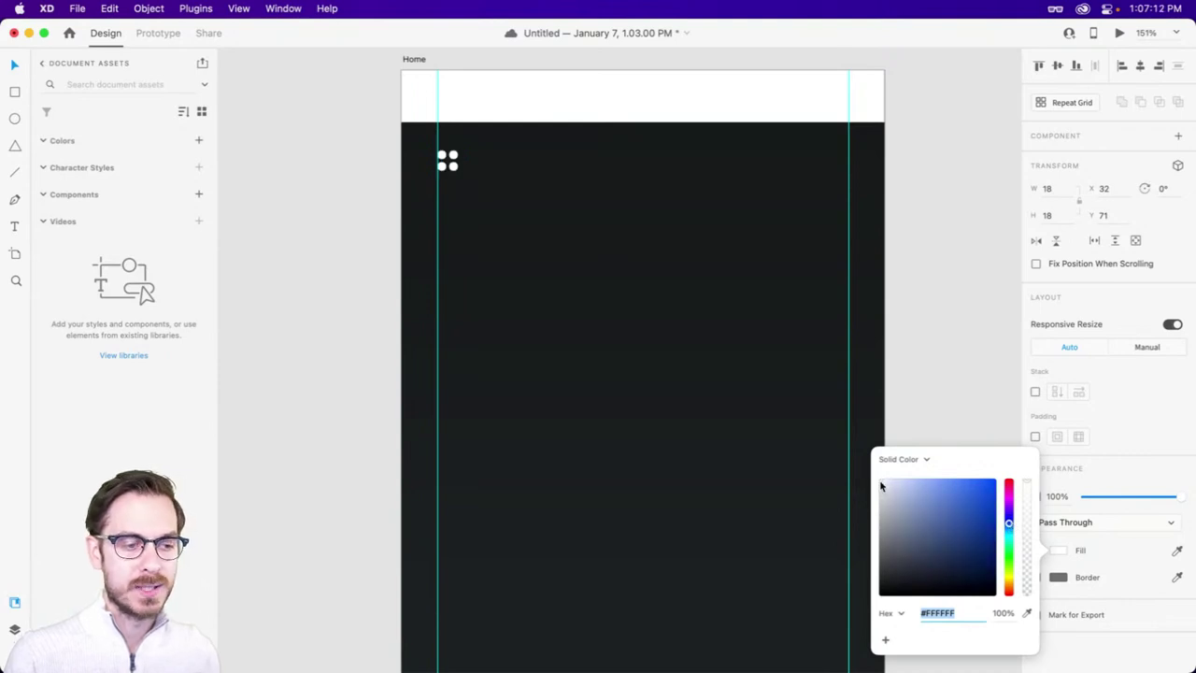
left_click_drag(882, 486, 884, 486)
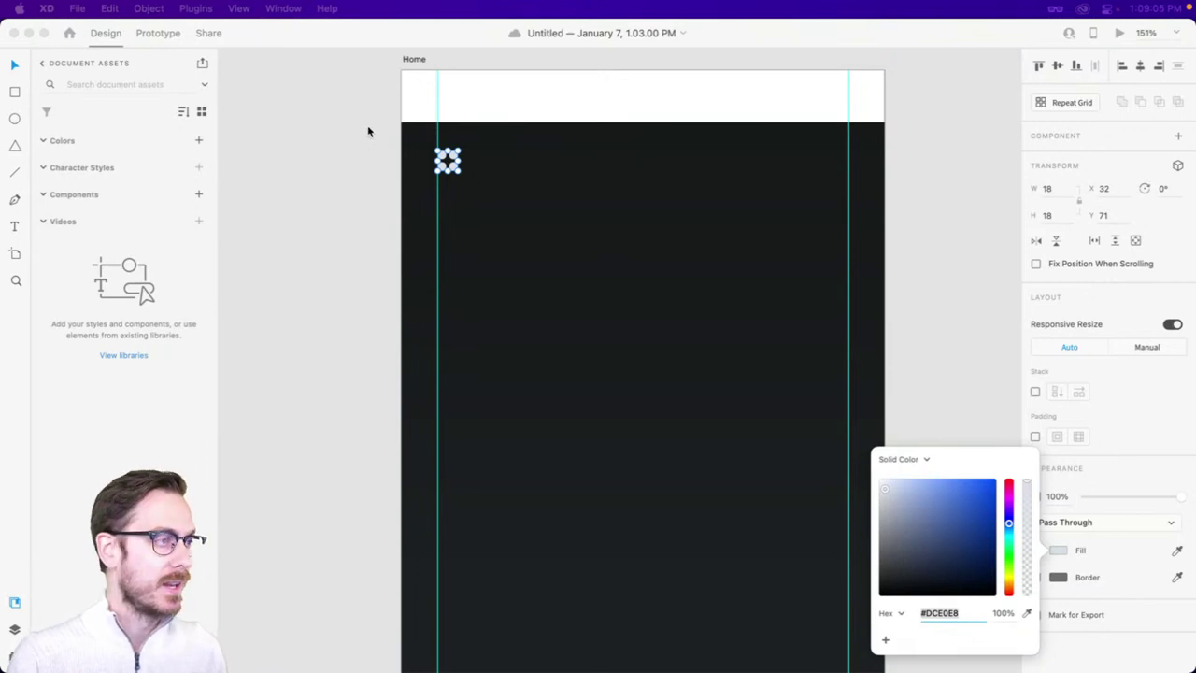
- Adjust the four-dot icon's fill to a slightly bluer light grey, #D9DFEA
left_click(451, 159)
scroll(451, 159, "up", 3)
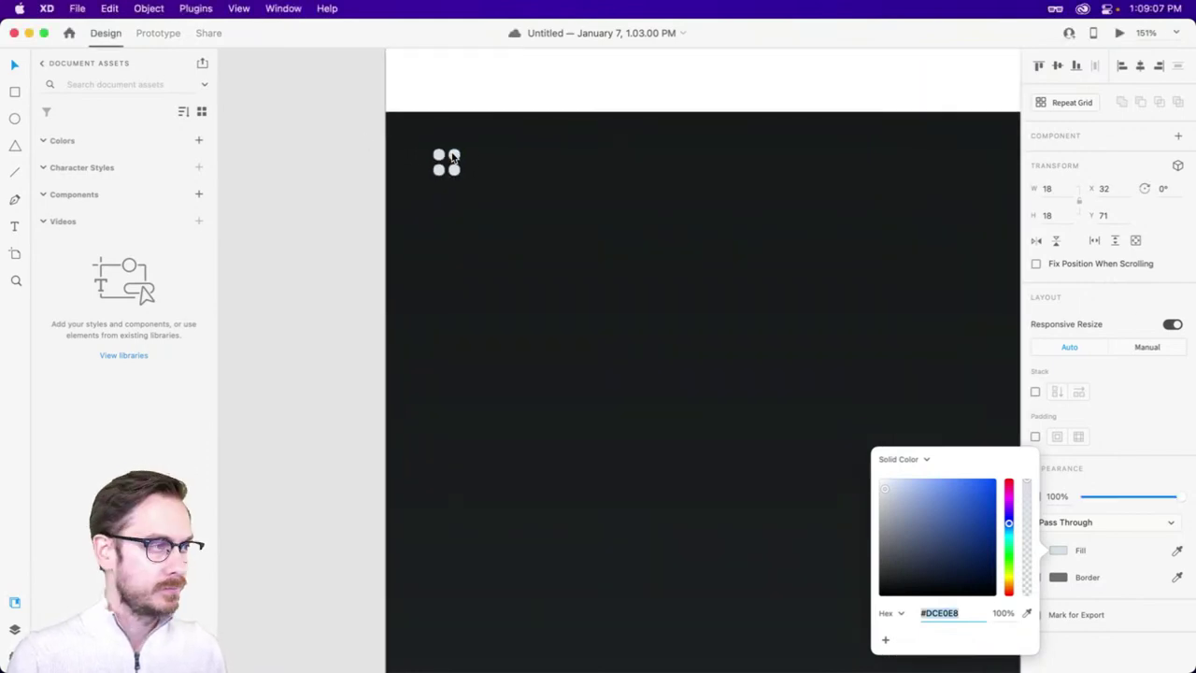
key("Escape")
left_click(450, 152)
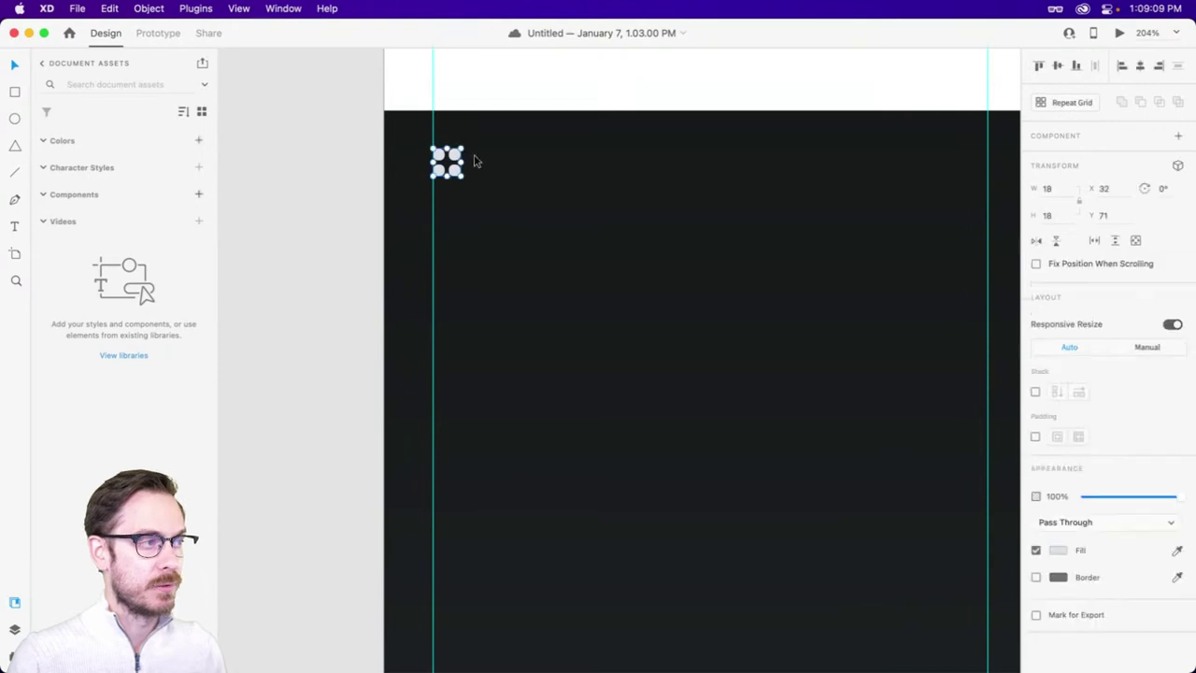
left_click(1059, 552)
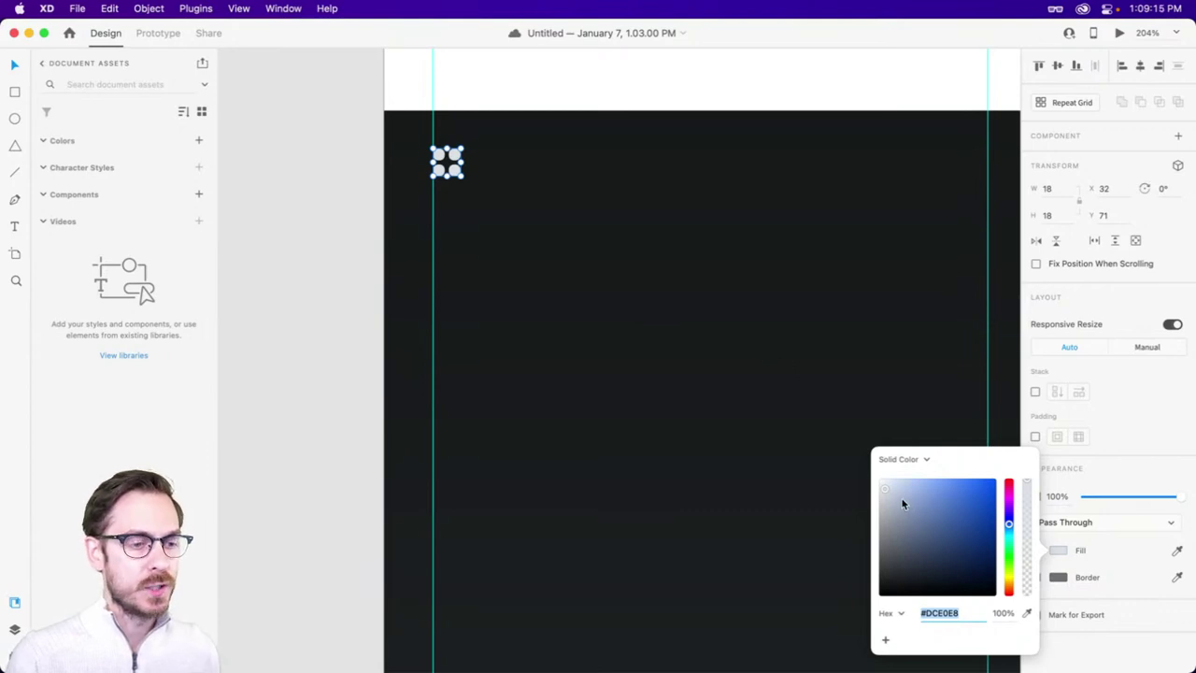
left_click_drag(897, 495, 1109, 39)
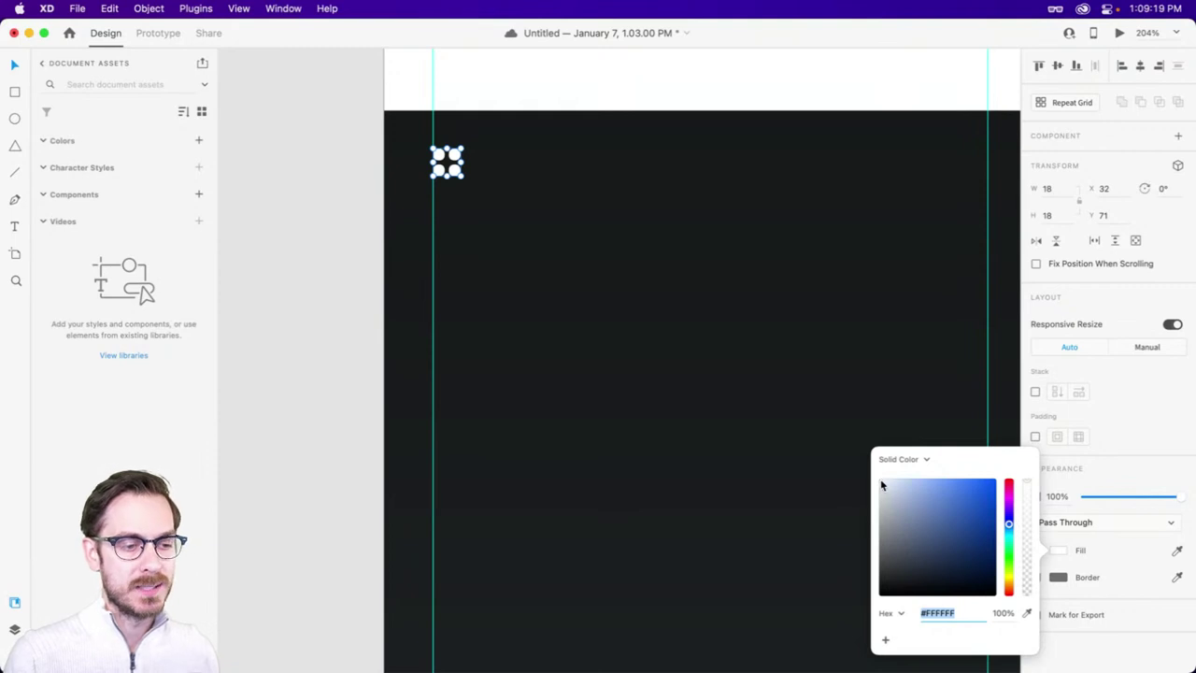
left_click_drag(885, 485, 889, 491)
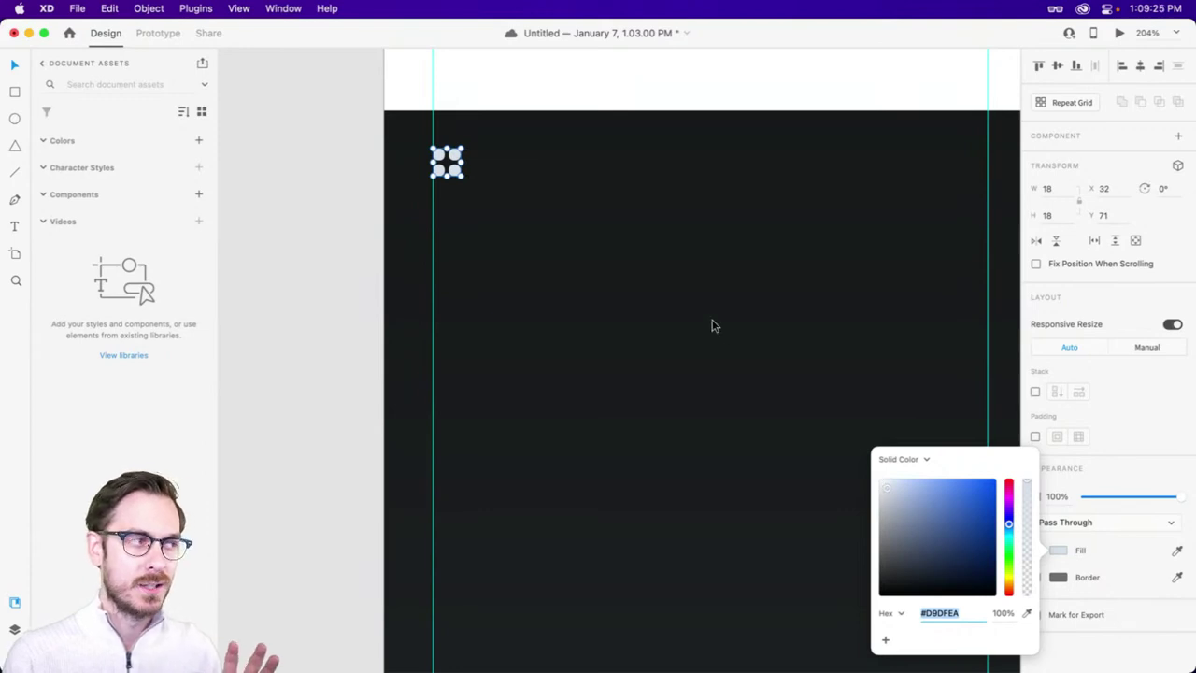
- Delete the white rectangle across the top of the Home artboard
left_click(636, 54)
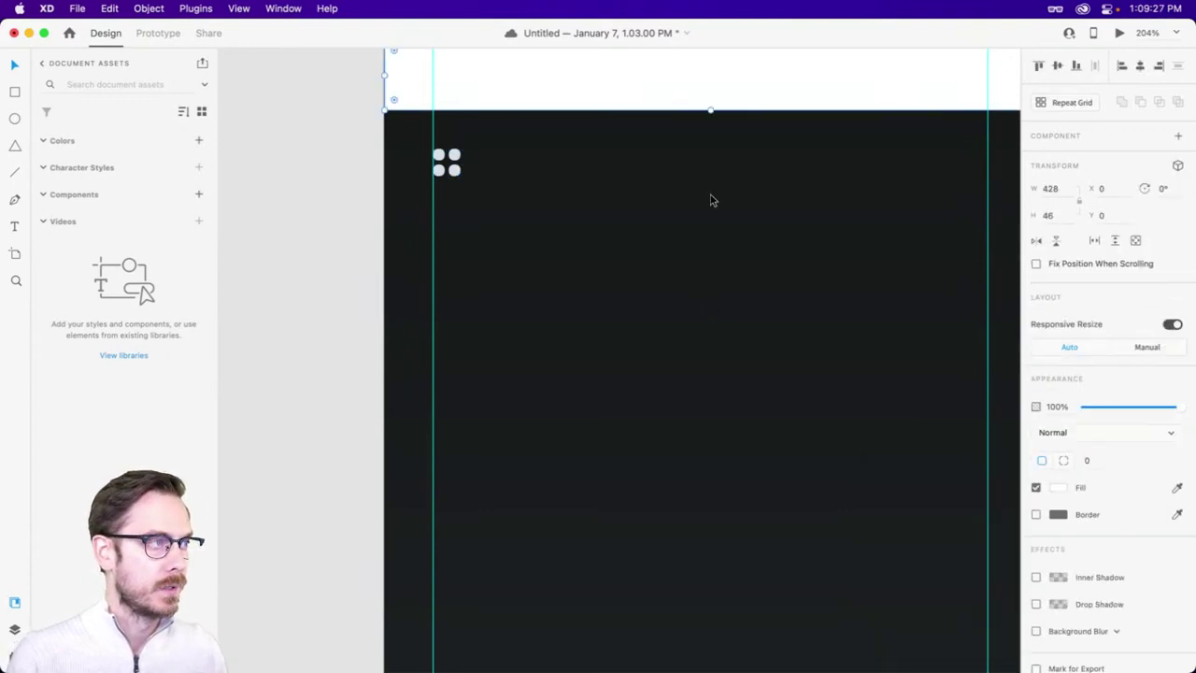
scroll(710, 199, "up", 3)
key("Delete")
- Preview the Home artboard to check how the four-dot icon looks, and return to the design canvas
left_click(402, 234)
key("super+Return")
left_click_drag(402, 33, 688, 9)
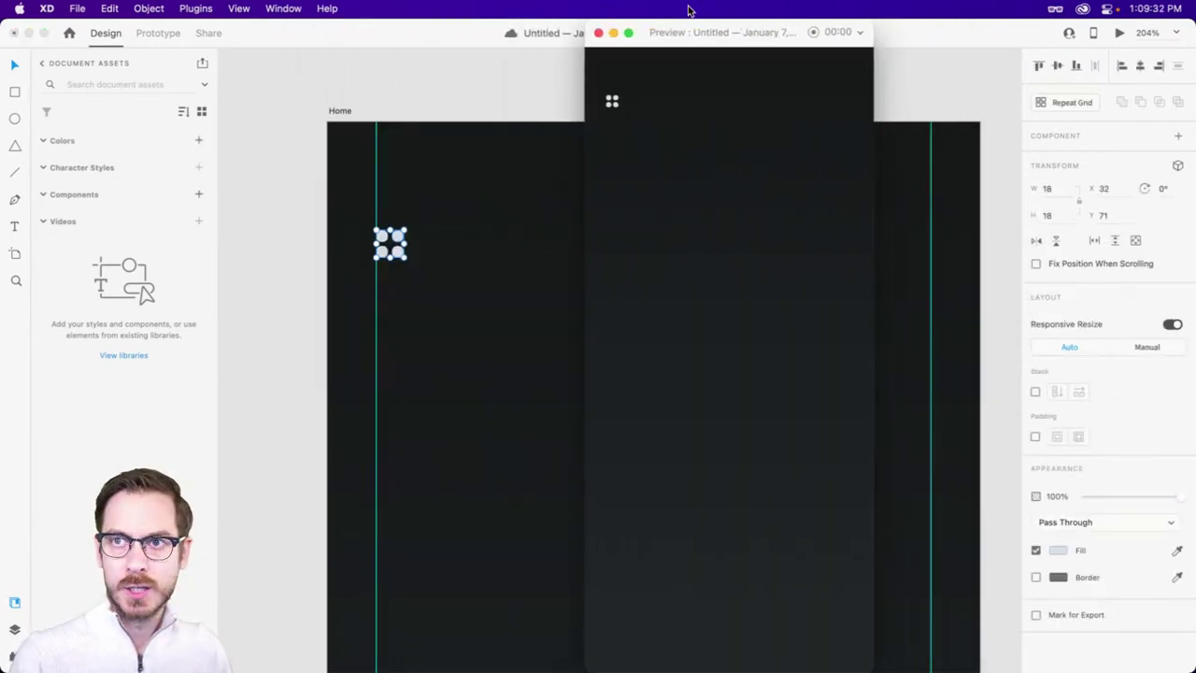
left_click(530, 240)
- Enlarge the four-dot icon proportionally to about 22 by 22 px, keeping it against the left guide
left_click_drag(406, 261, 417, 268)
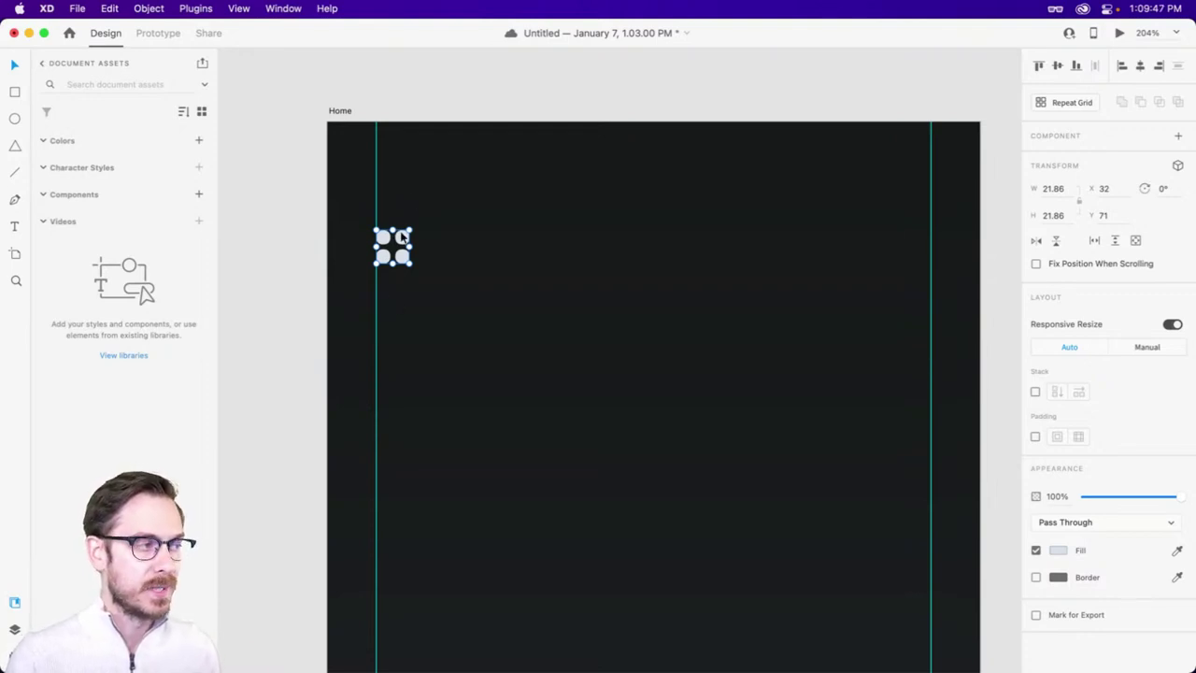
scroll(412, 225, "left", 2)
scroll(412, 227, "left", 3)
scroll(579, 257, "up", 5)
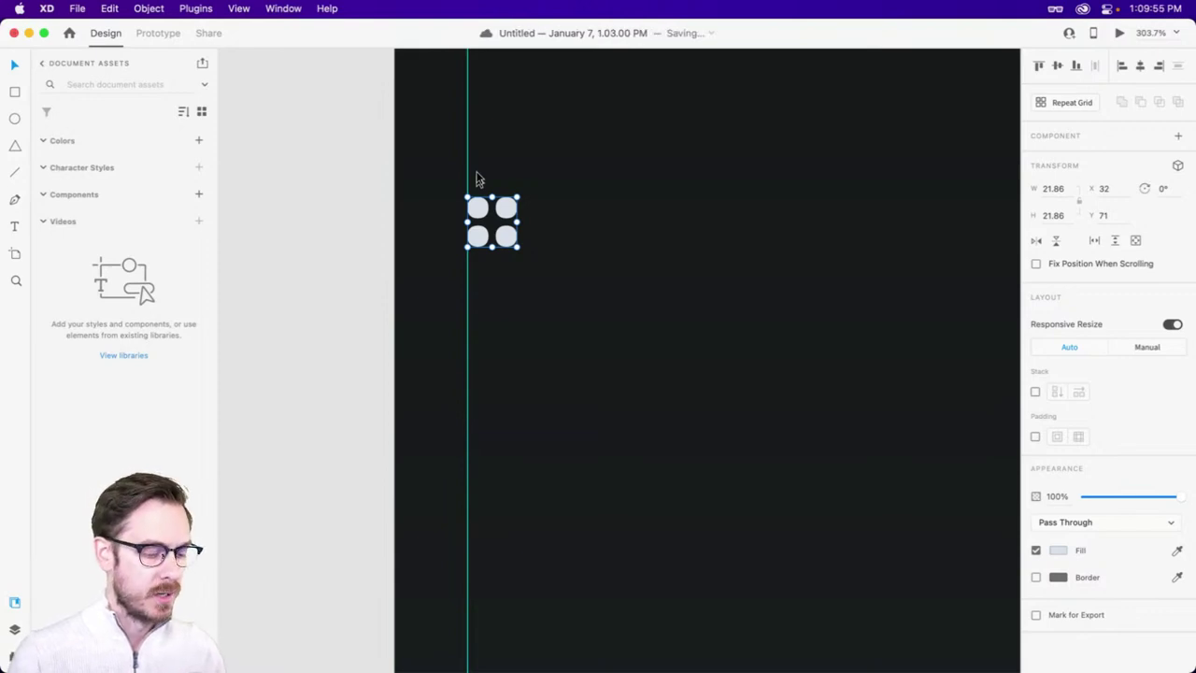
- Draw a 45 by 45 px square on the Home artboard, centred over the four-dot icon
left_click(523, 188)
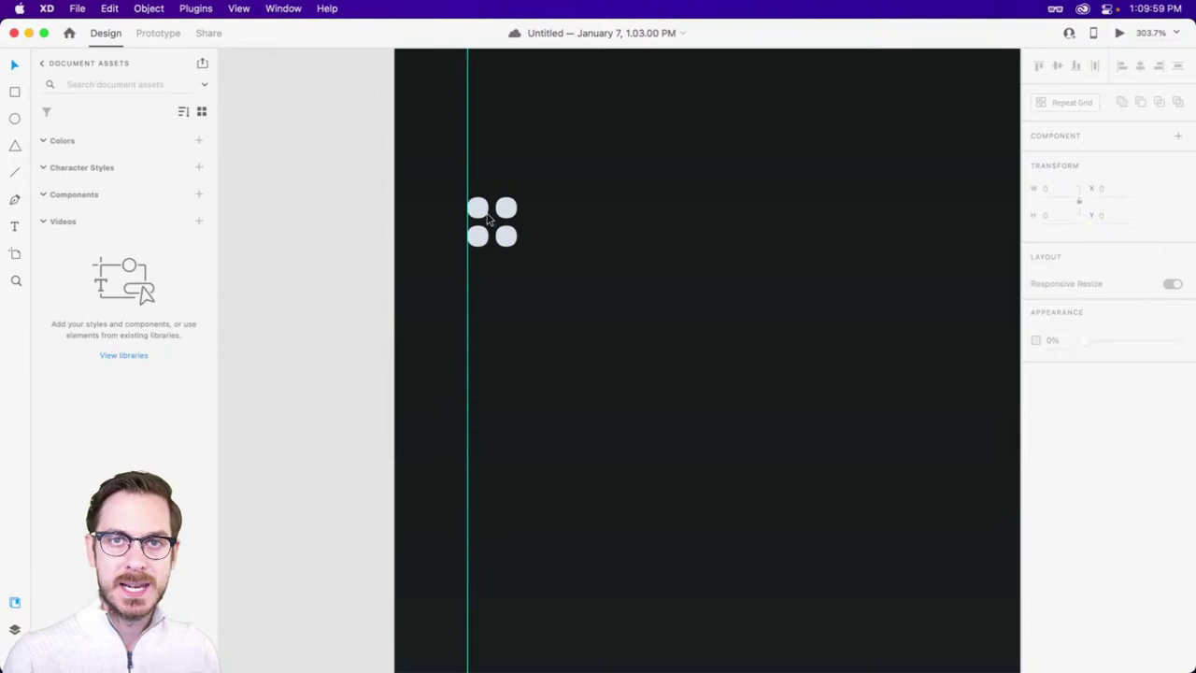
key("r")
left_click_drag(455, 178, 561, 271)
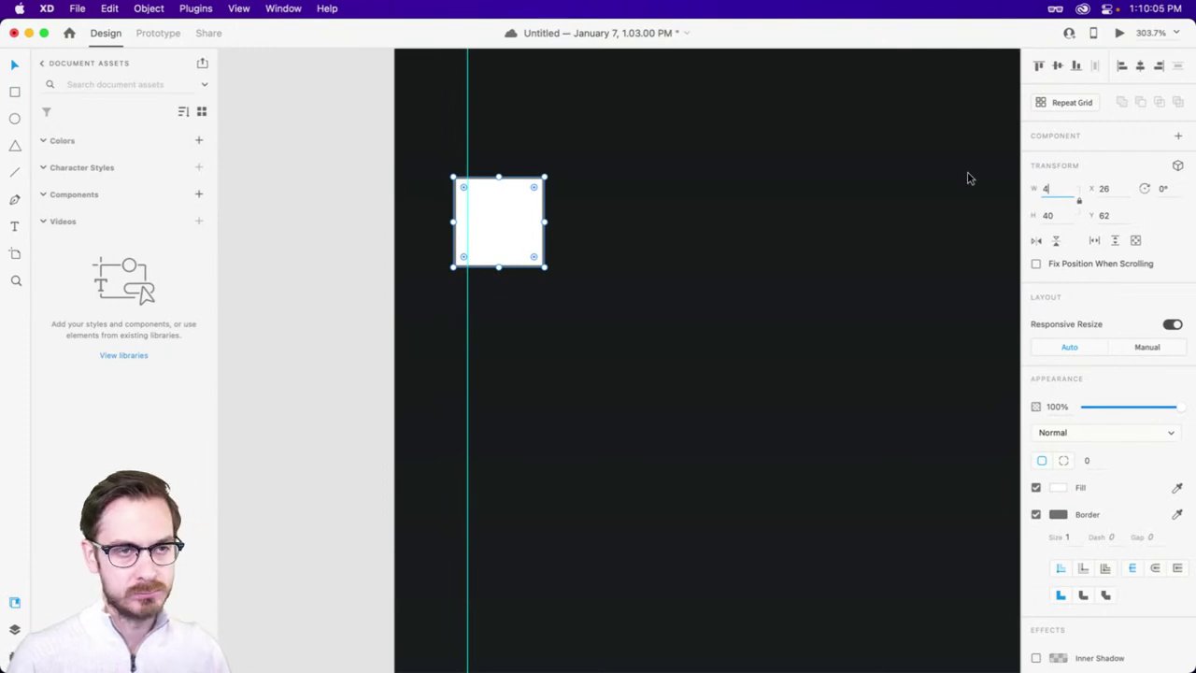
type("5")
key("Return")
left_click_drag(537, 195, 512, 210)
- Place the 45 px square beneath the Menu group in the layer order and make it fully transparent
key("super+y")
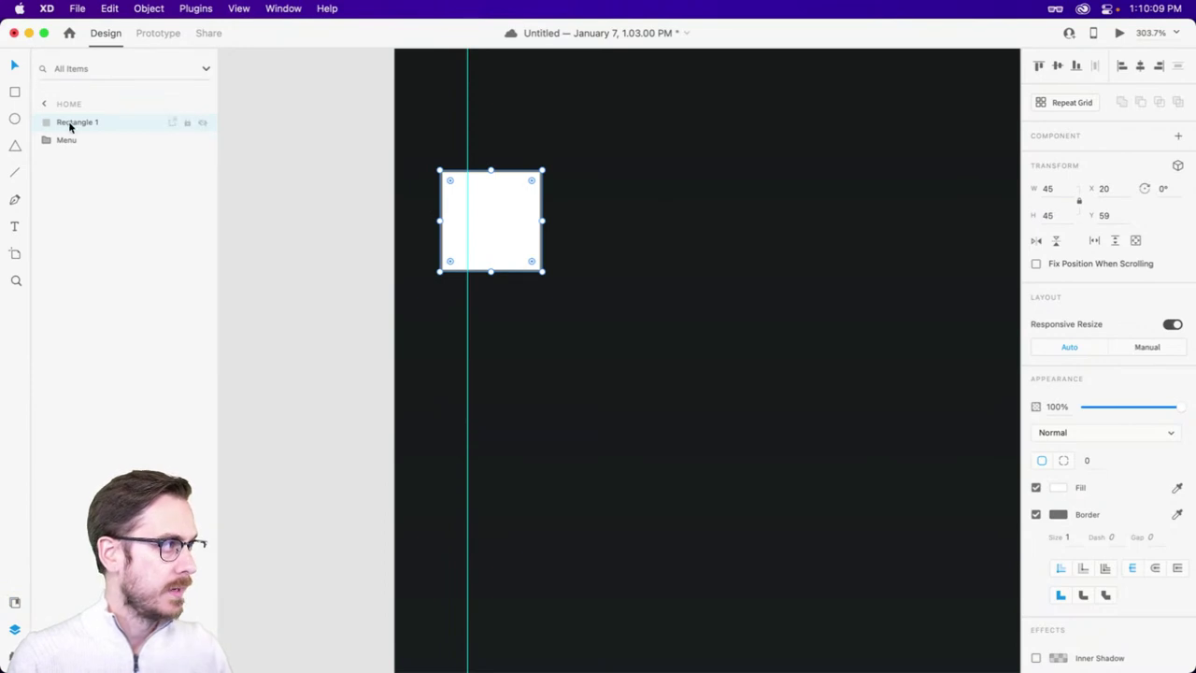
left_click_drag(80, 120, 75, 149)
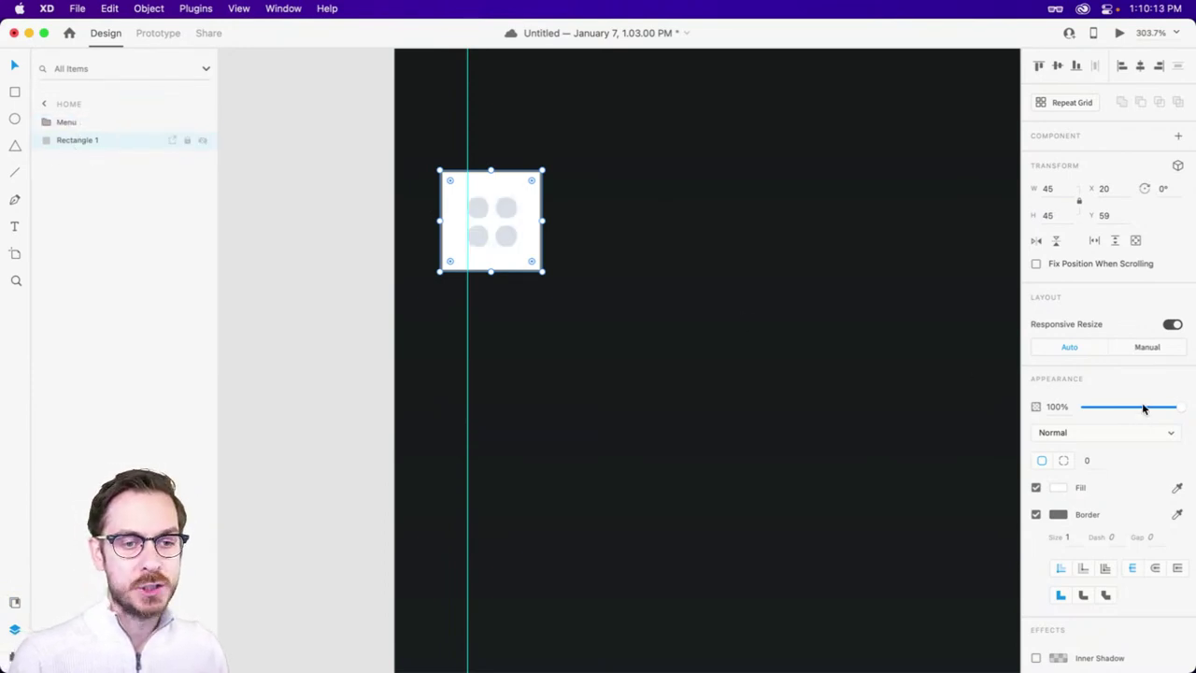
left_click_drag(1143, 409, 961, 393)
- Group the transparent square together with the four-dot Menu icon
left_click(586, 248)
left_click(506, 208)
left_click_drag(581, 182, 499, 230)
key("super+g")
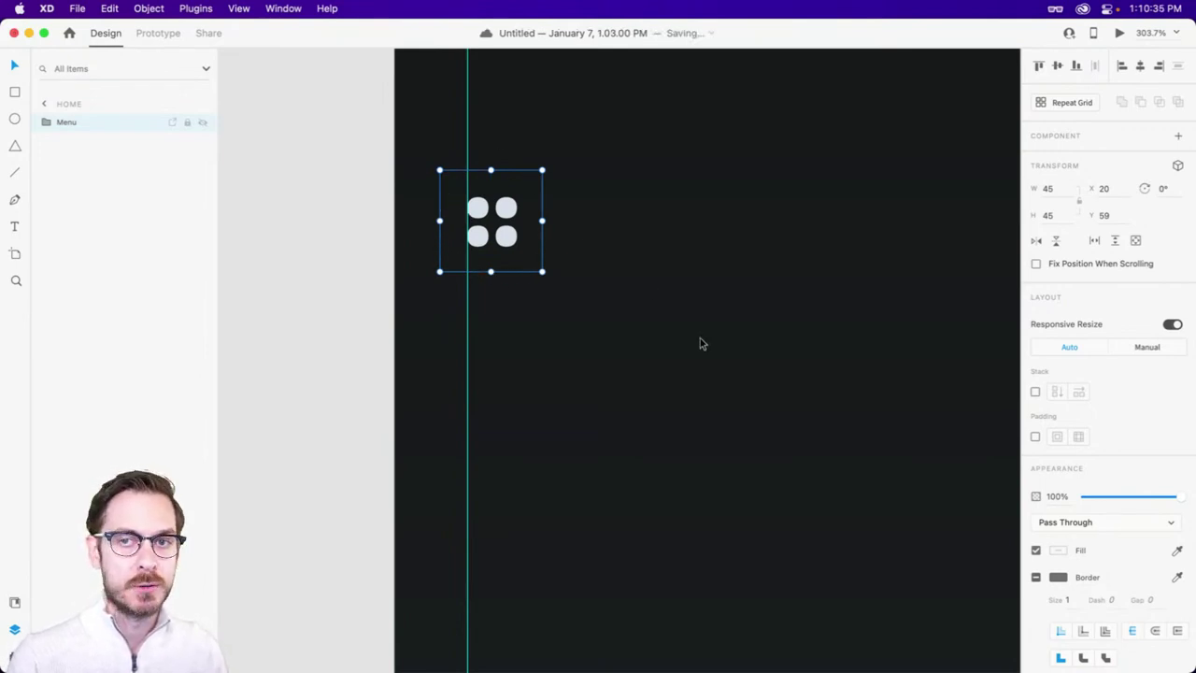
- Add the title "Home Sweet Home" to the header, centred horizontally on the artboard and level with the four-dot icon
scroll(700, 342, "down", 5)
left_click(580, 271)
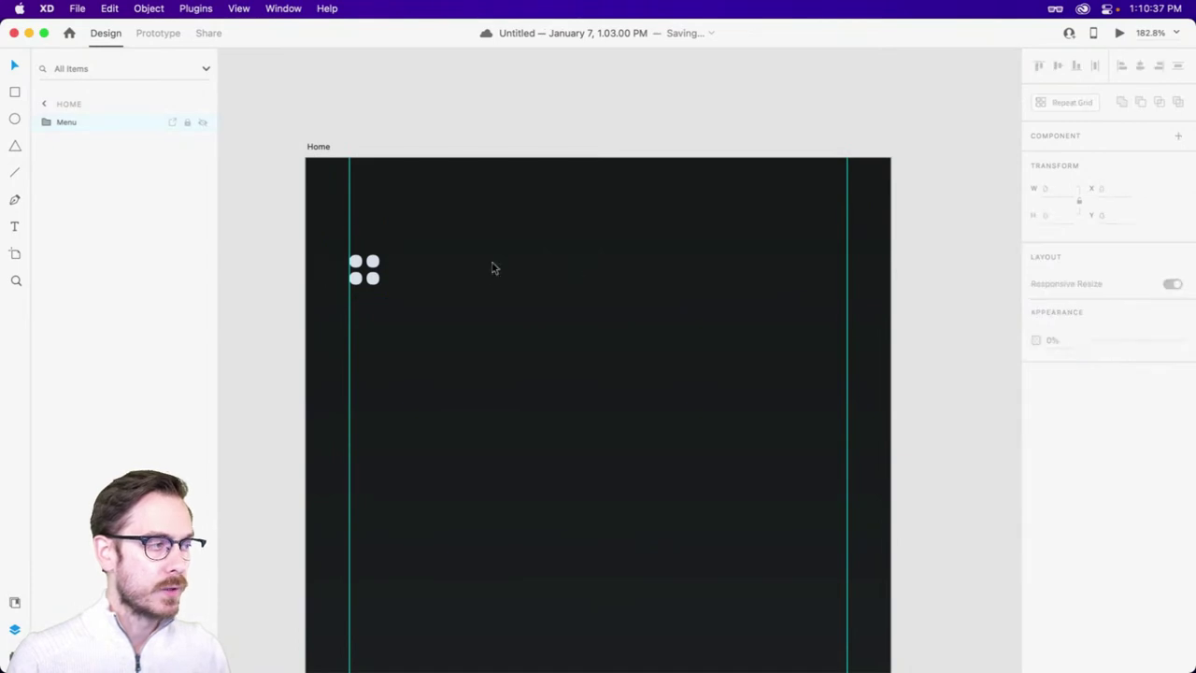
scroll(638, 240, "left", 2)
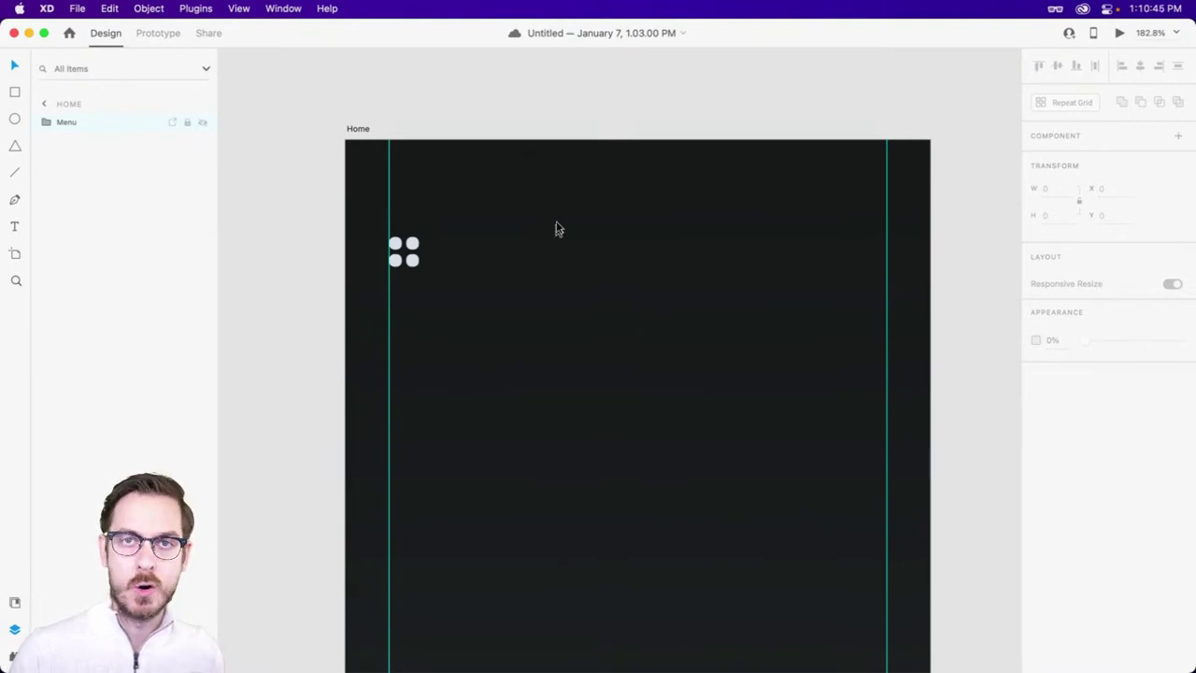
key("t")
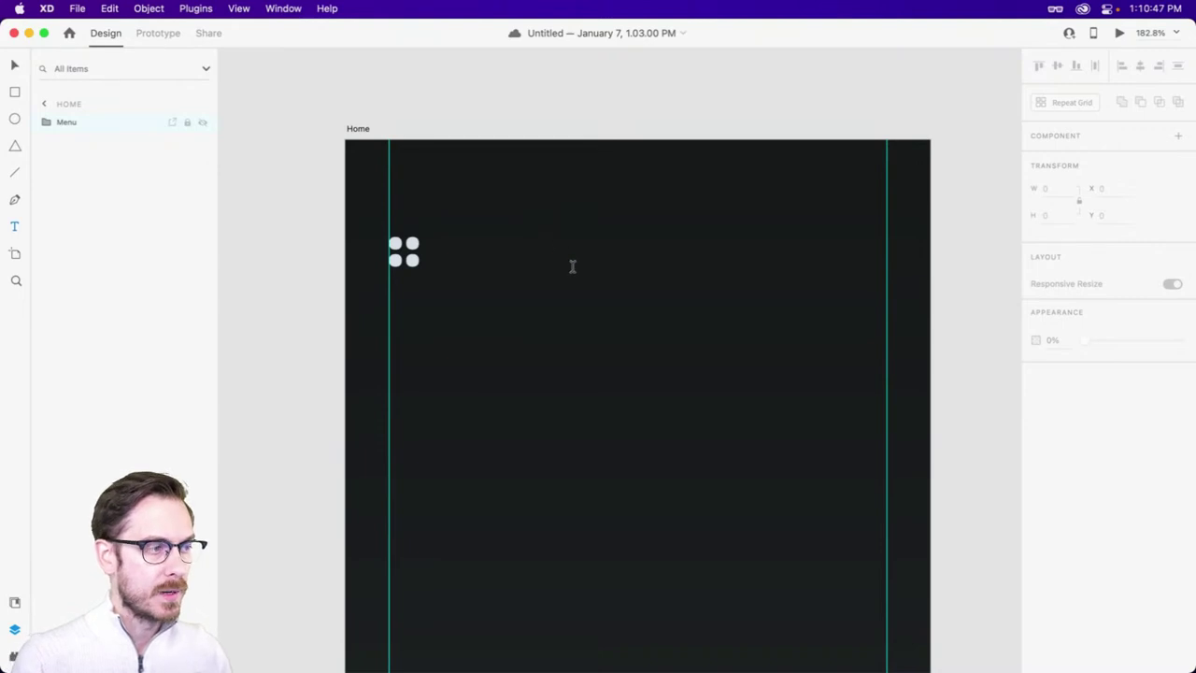
left_click(598, 254)
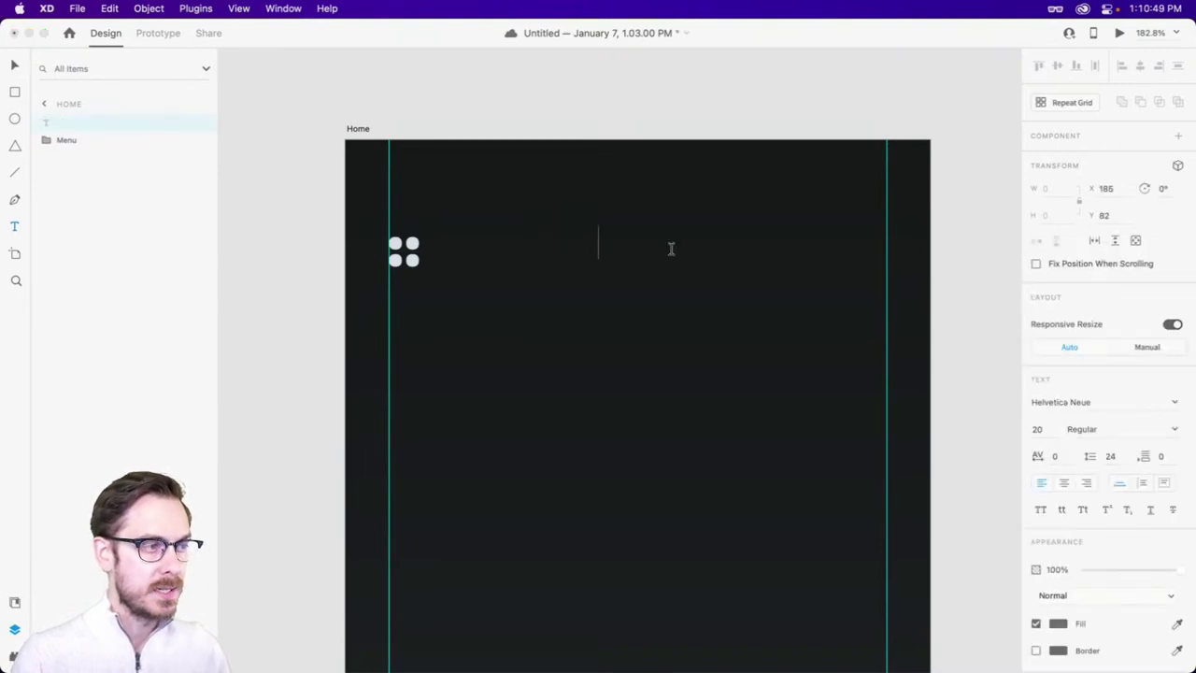
type("Home sw")
key("BackSpace")
key("BackSpace")
type("Sweet")
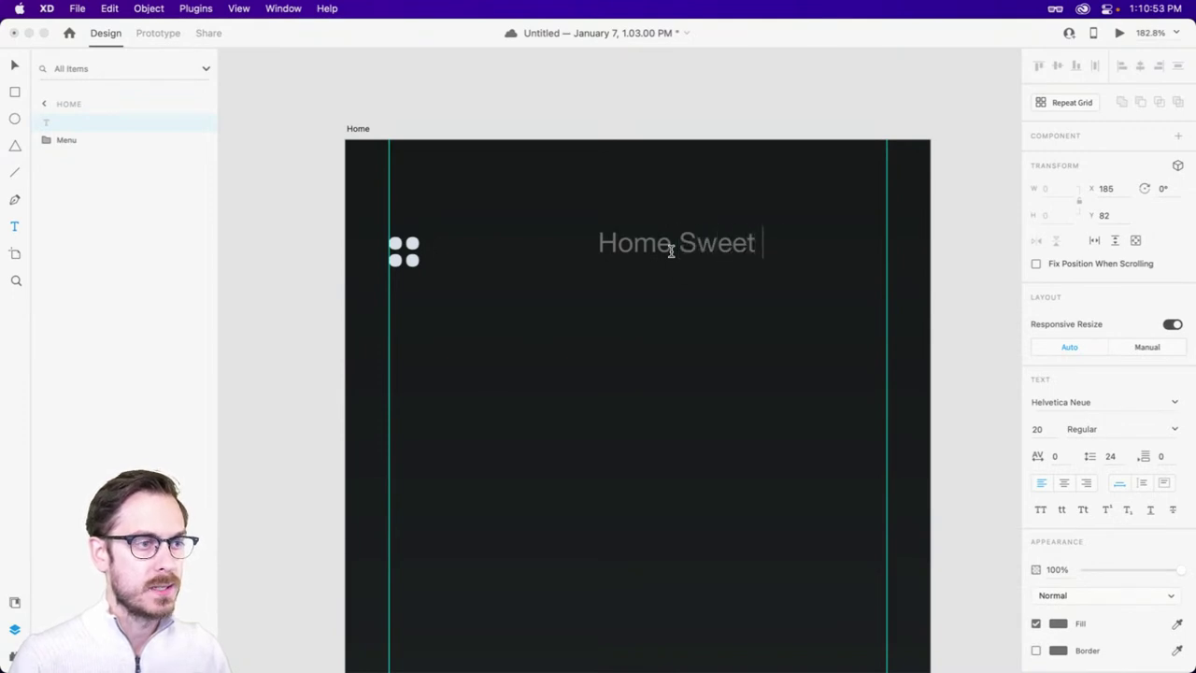
type(" Home")
key("Escape")
left_click_drag(738, 246, 664, 255)
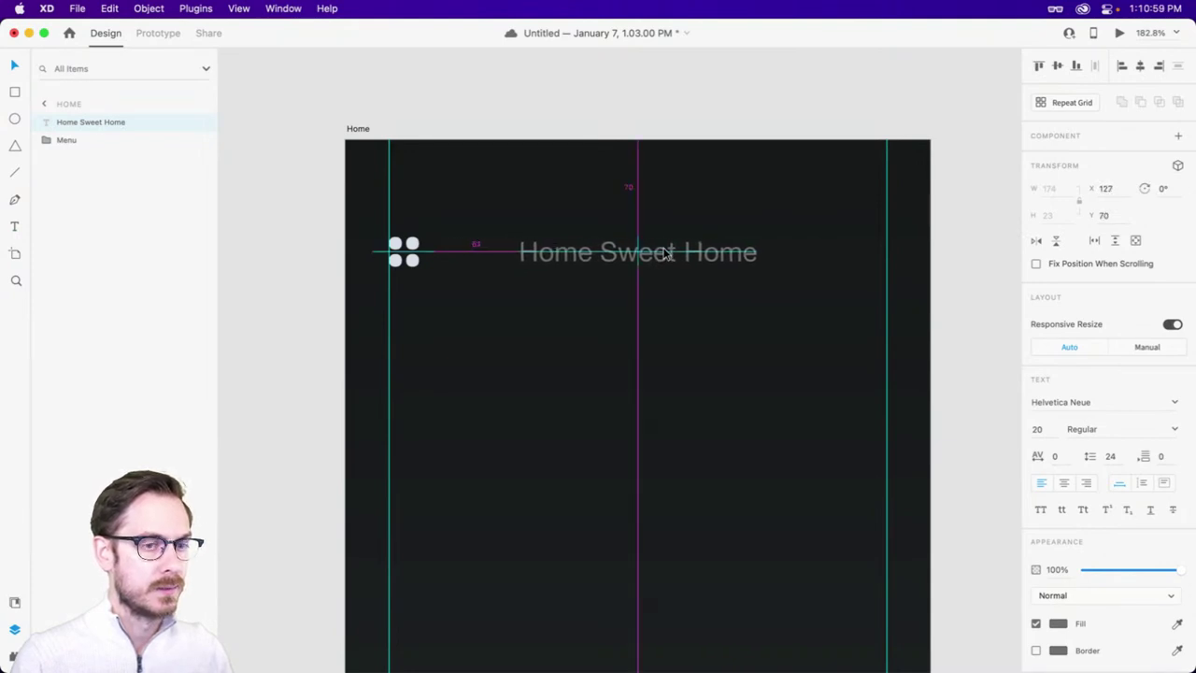
- Apply the four-dot icon's light grey fill to the title and save #D9DFEA as a document colour asset
scroll(654, 280, "up", 5)
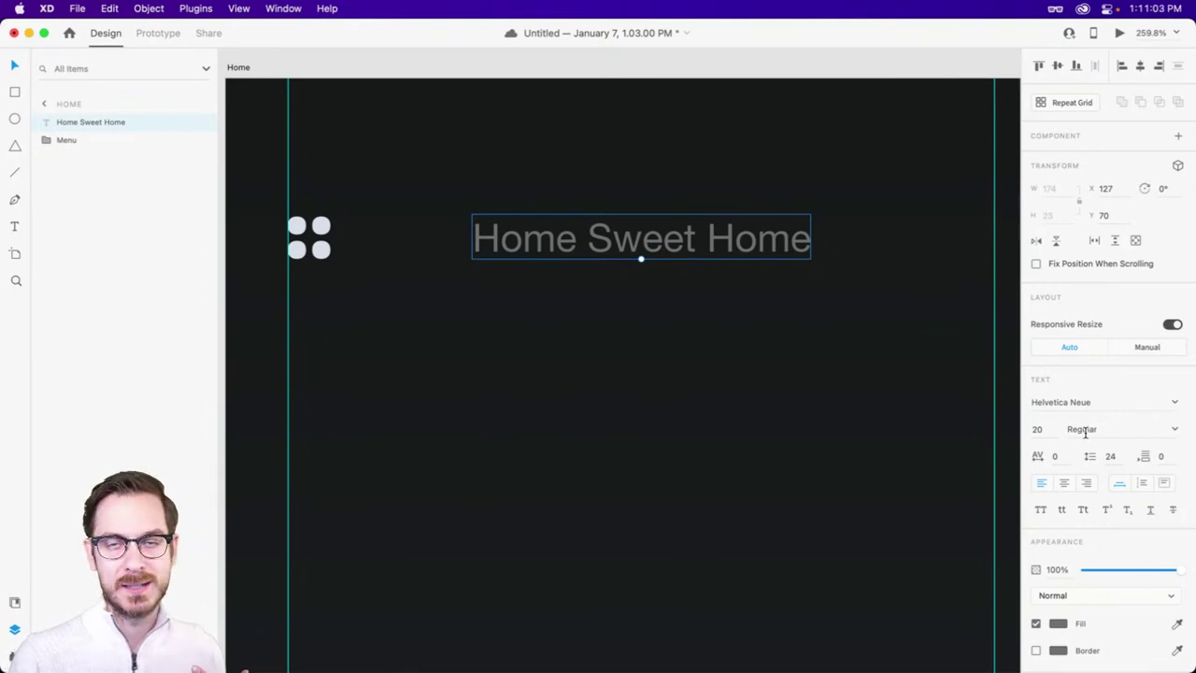
left_click(1059, 624)
left_click(1029, 621)
left_click(320, 229)
left_click(596, 245)
key("super+shift+y")
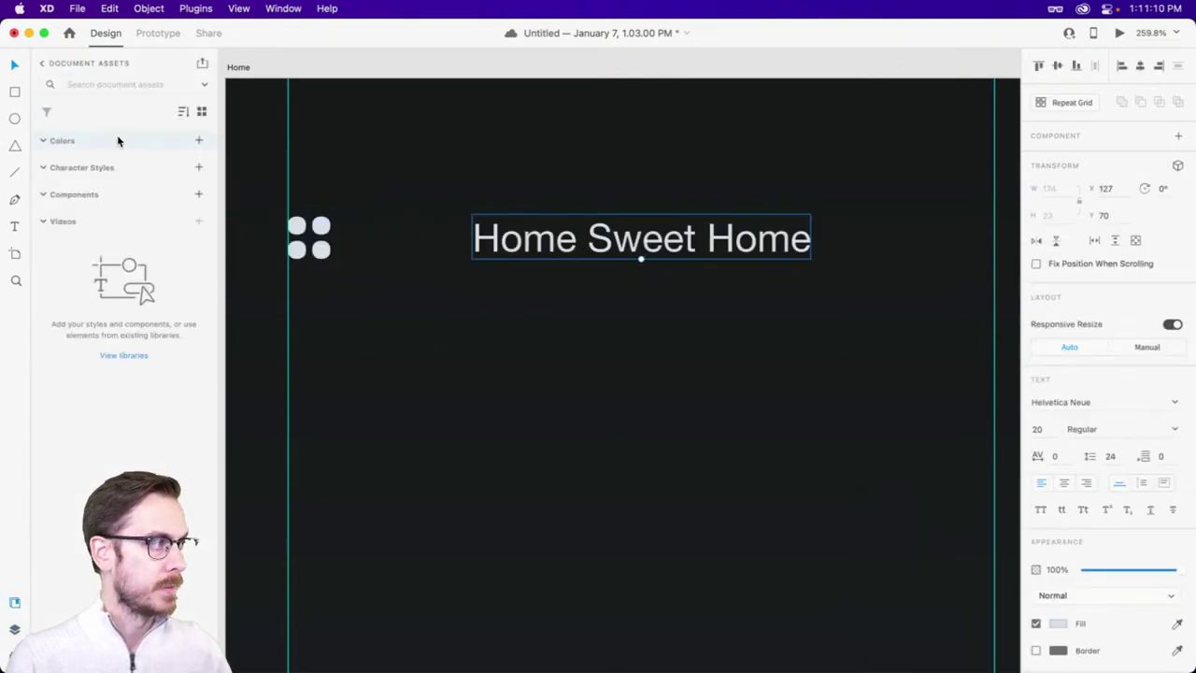
left_click(199, 141)
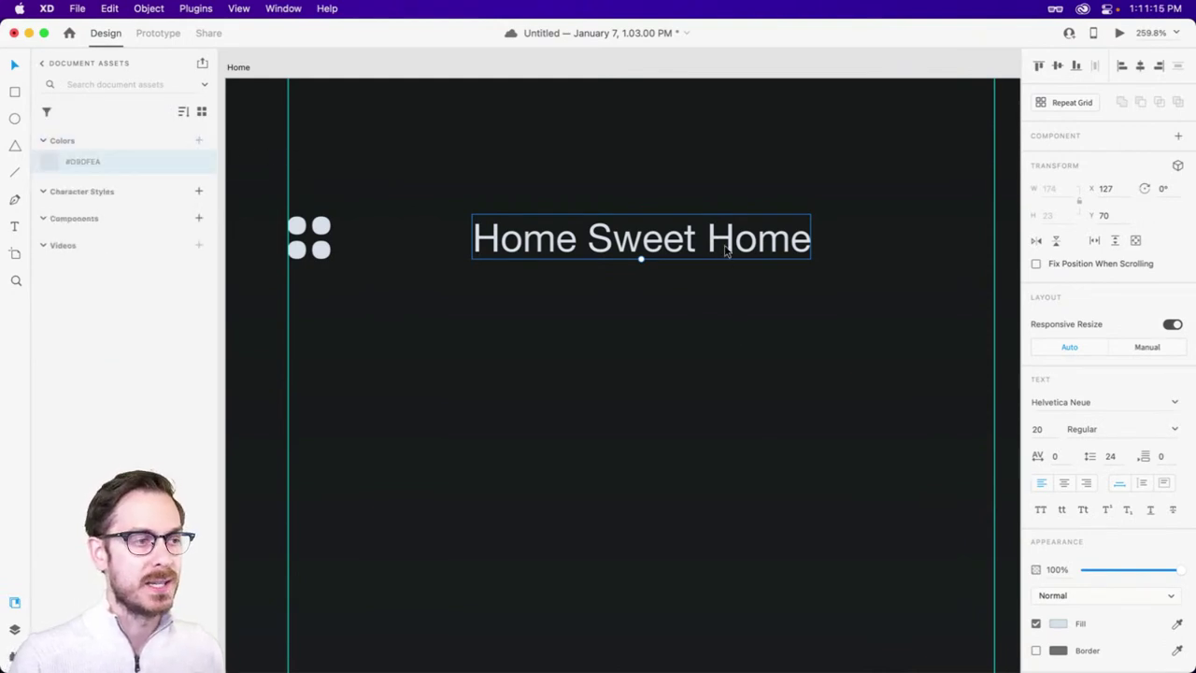
- Set the title in centre-aligned Bely Display and recentre it horizontally on the artboard
left_click(1103, 409)
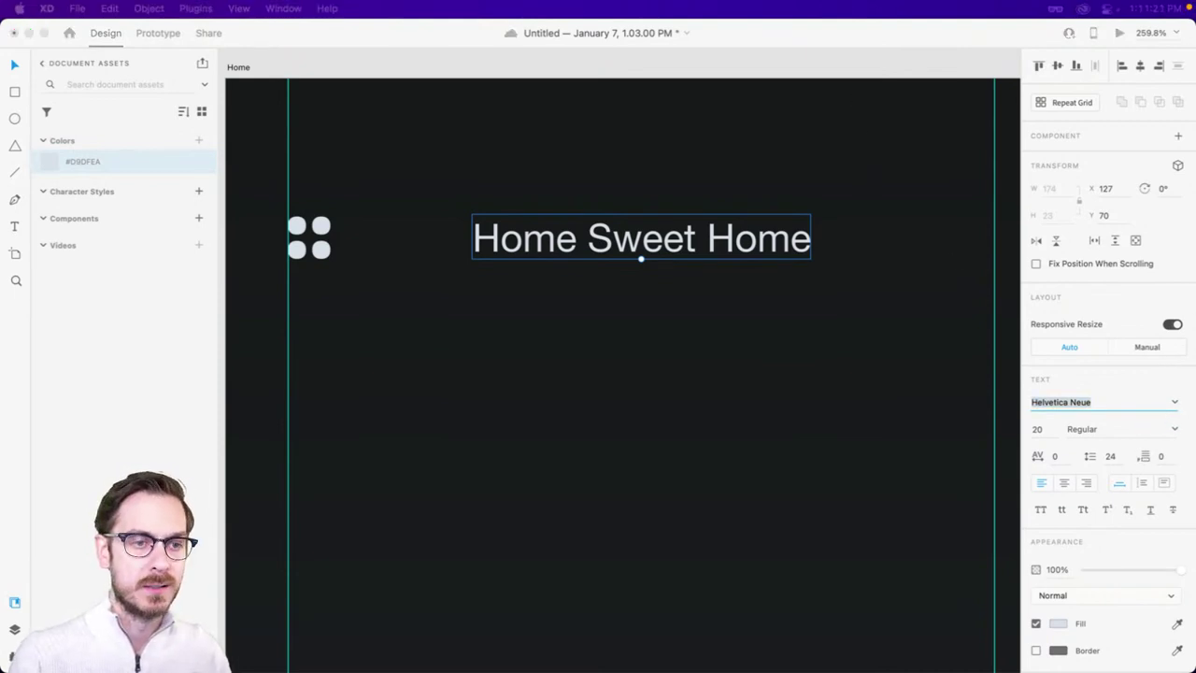
left_click(1103, 409)
type("Bell")
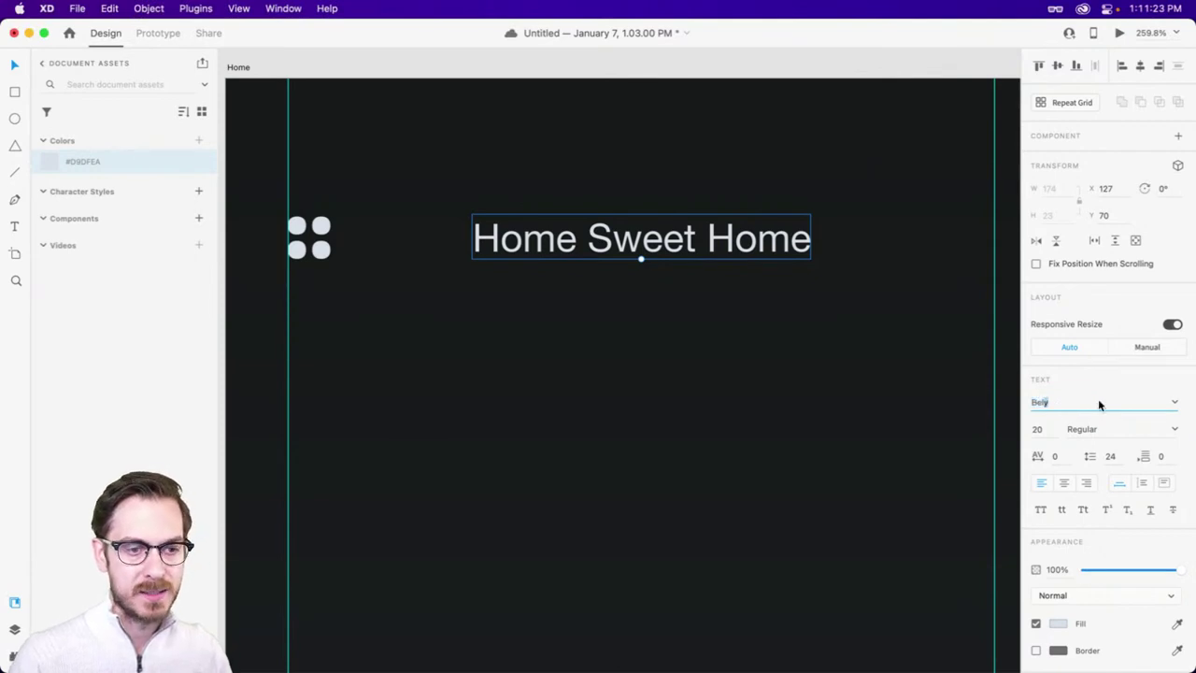
key("Return")
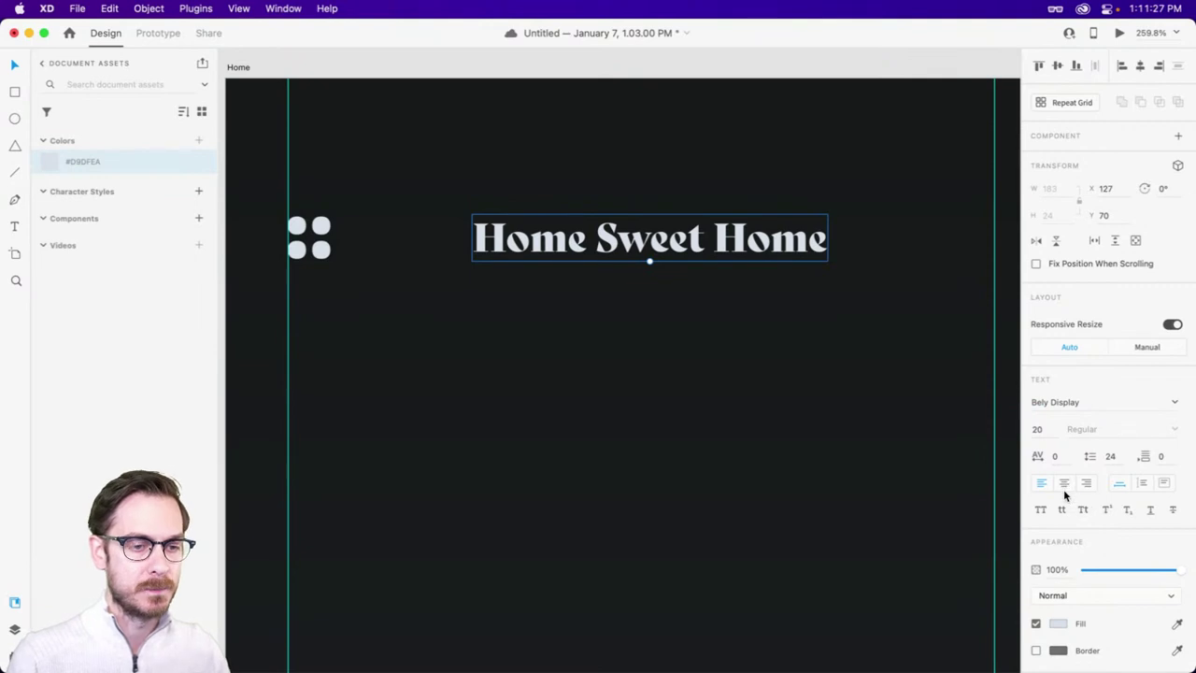
left_click(1064, 483)
left_click_drag(720, 238, 713, 237)
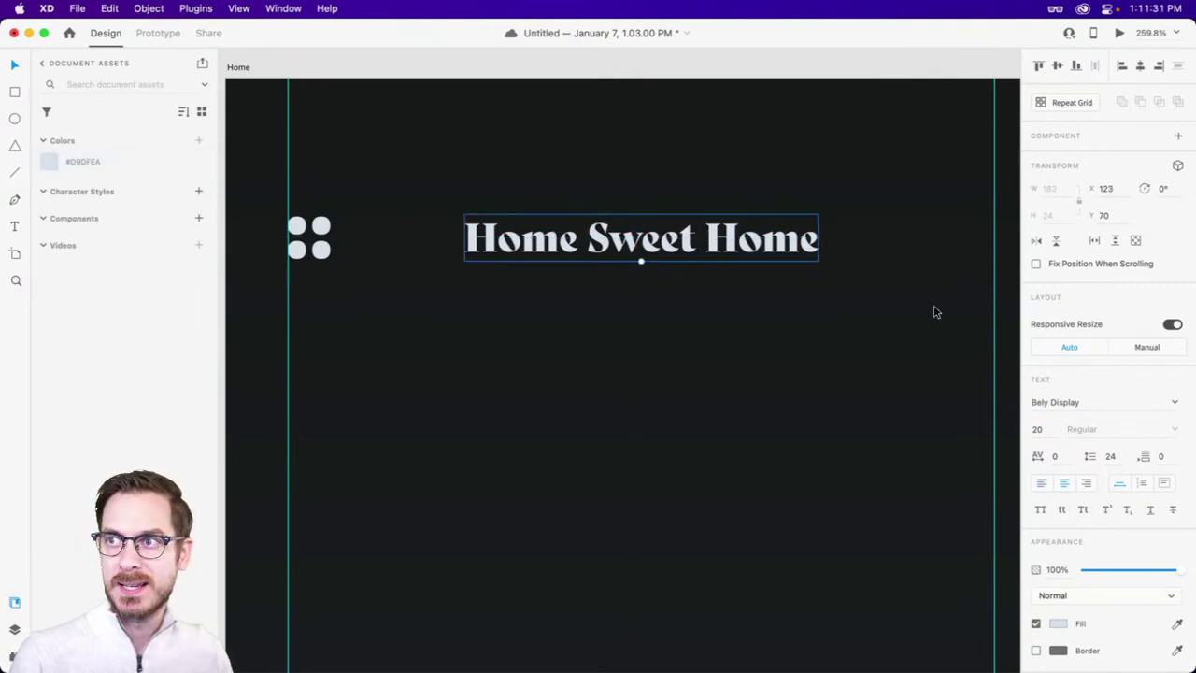
- Set the title's font size to 18 and realign it vertically with the four-dot icon
left_click(1048, 434)
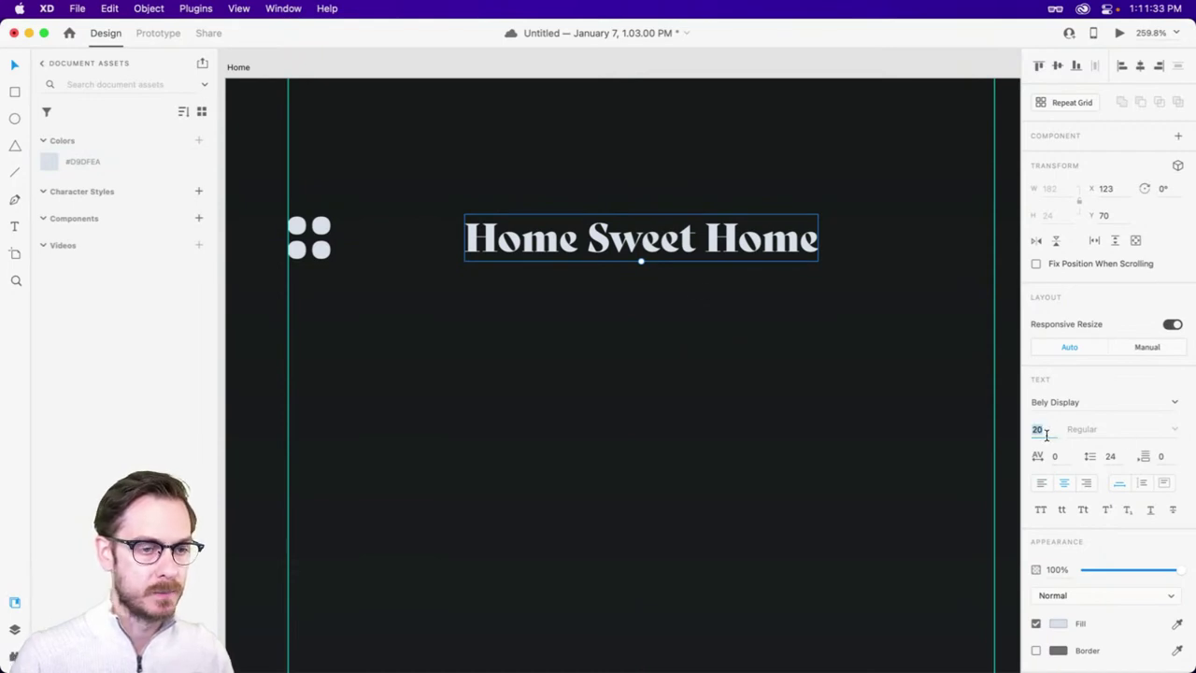
key("Down")
key("Down")
left_click_drag(595, 227, 595, 225)
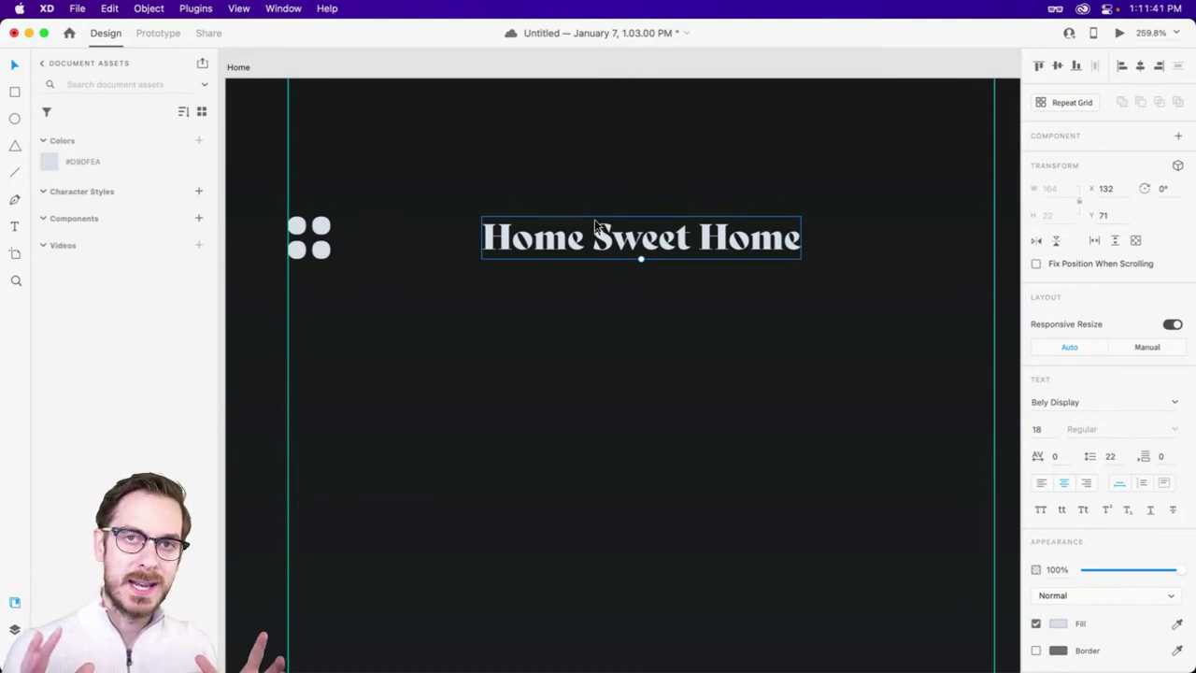
- Preview the Home artboard to check the title's appearance beside the icon, and return to the design canvas
key("super+Return")
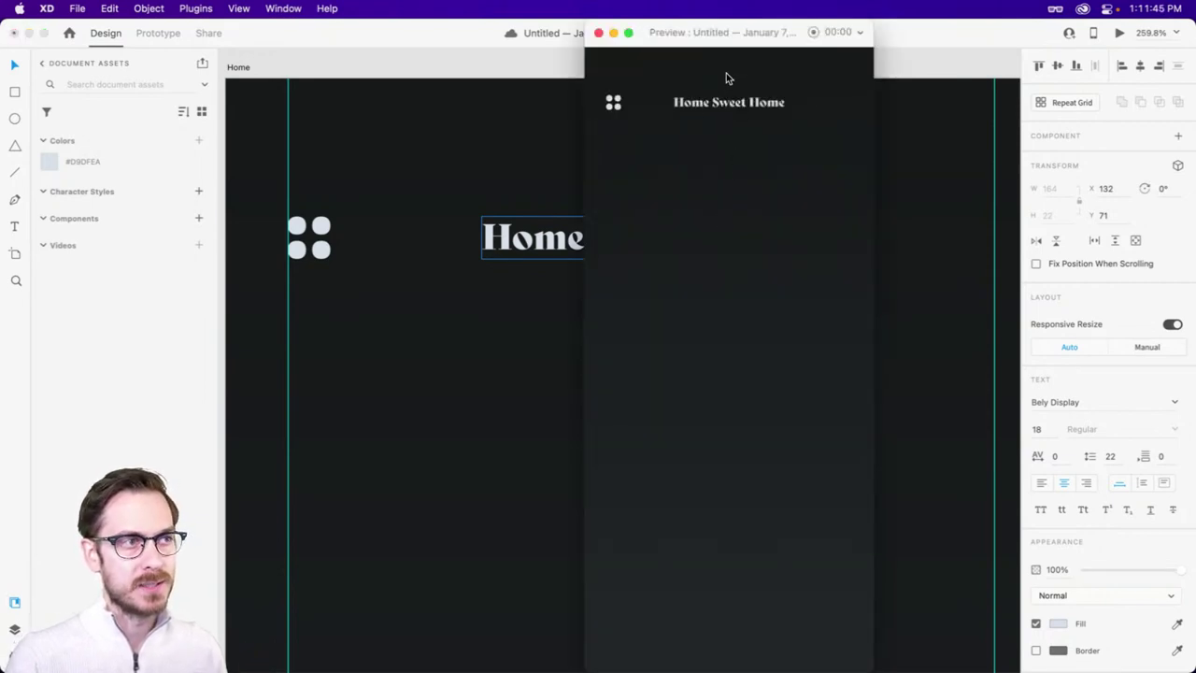
left_click_drag(727, 31, 702, 32)
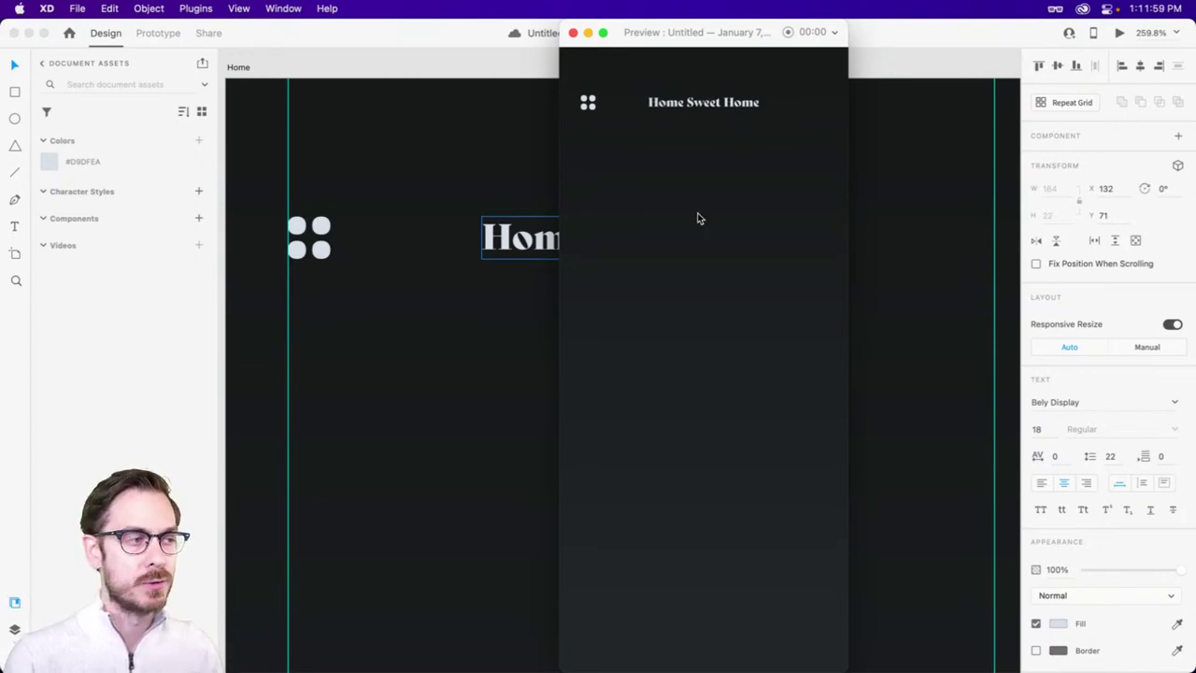
key("super+w")
scroll(816, 214, "right", 3)
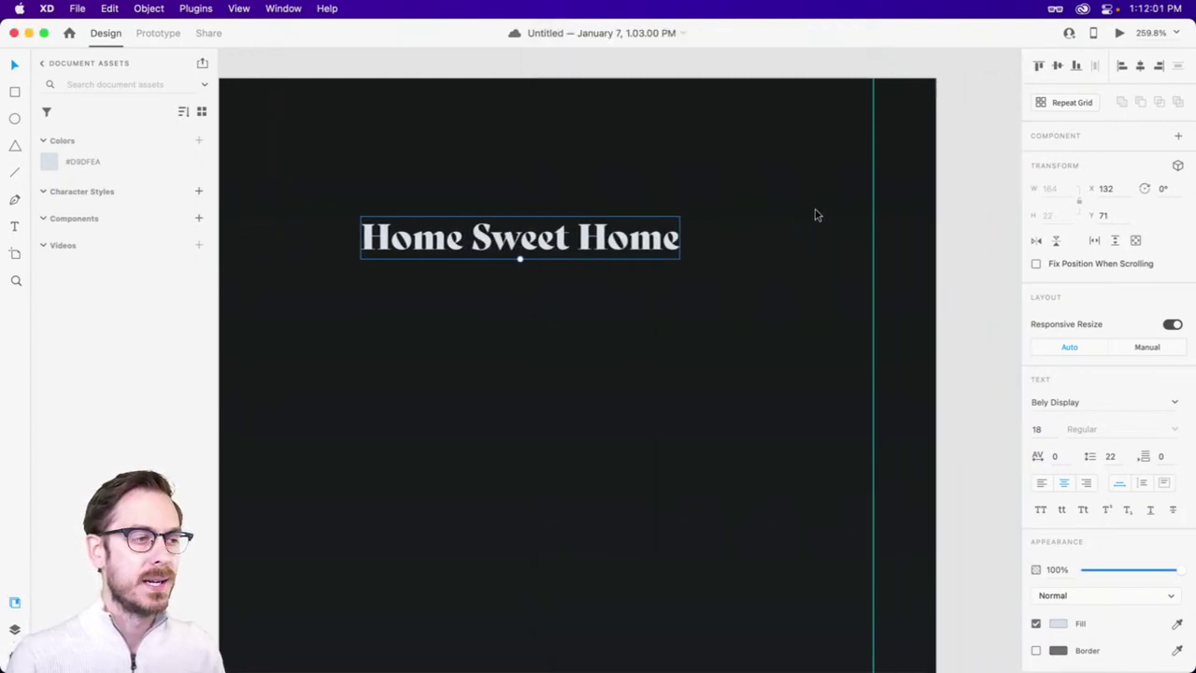
scroll(814, 214, "right", 1)
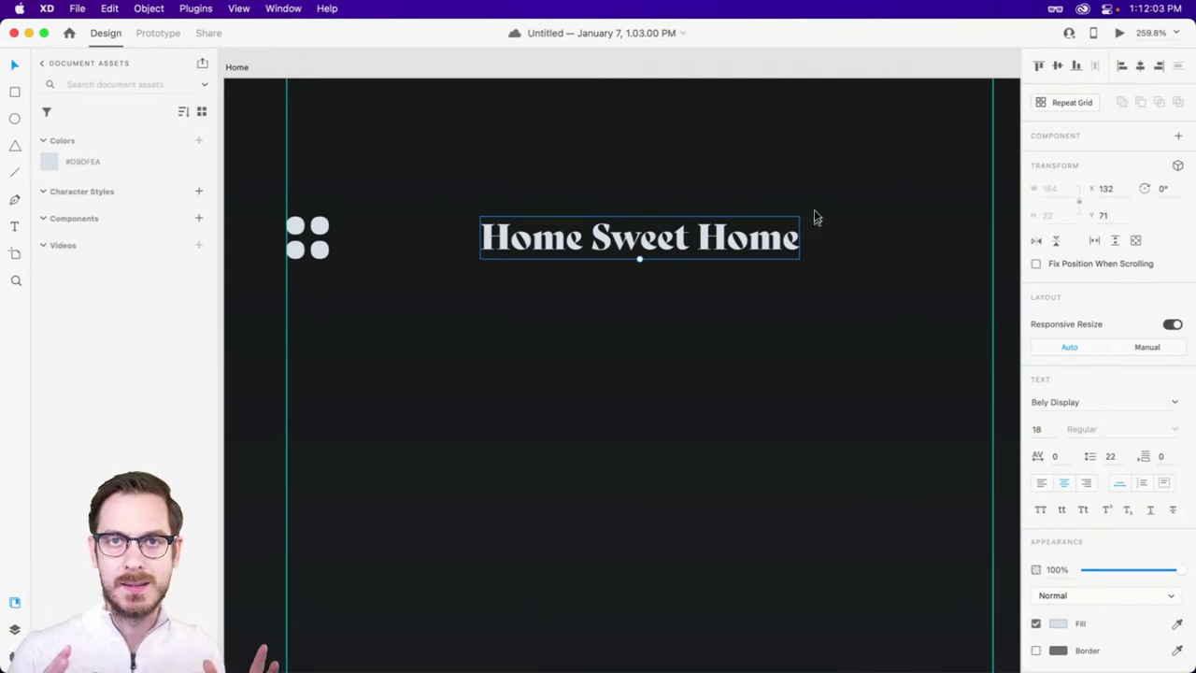
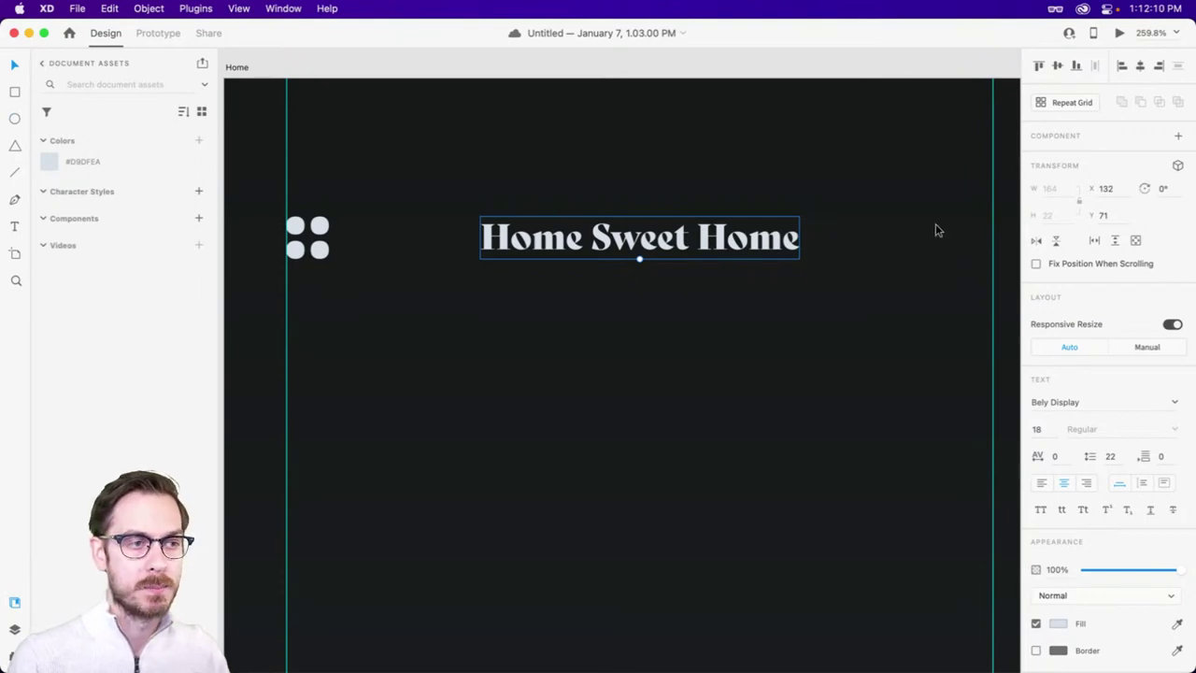
- Draw a borderless 22 by 22 px square with corner radius 6 against the right guide, level with the title
key("r")
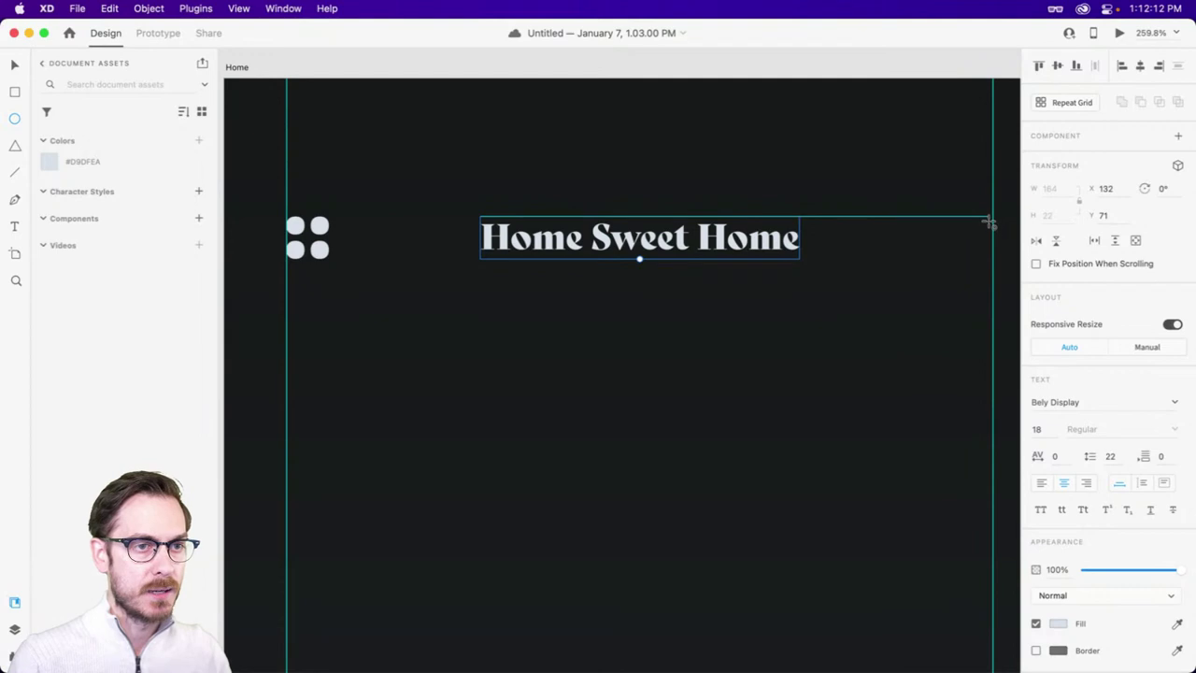
left_click_drag(990, 219, 926, 260)
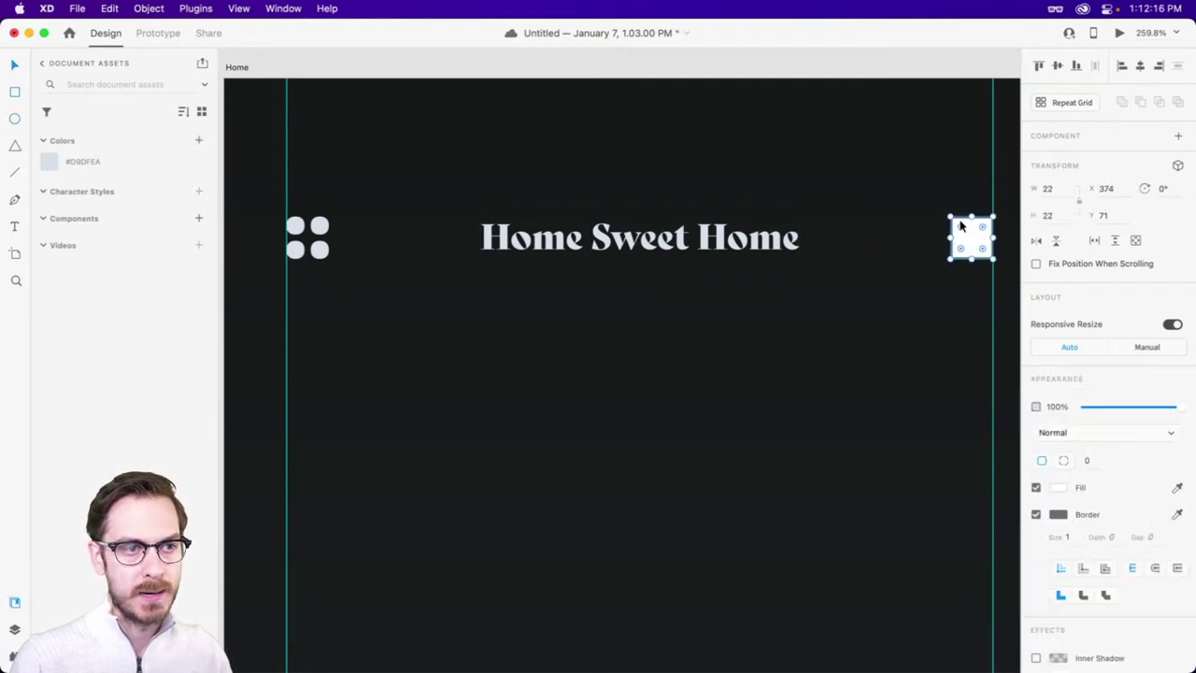
scroll(964, 227, "up", 5)
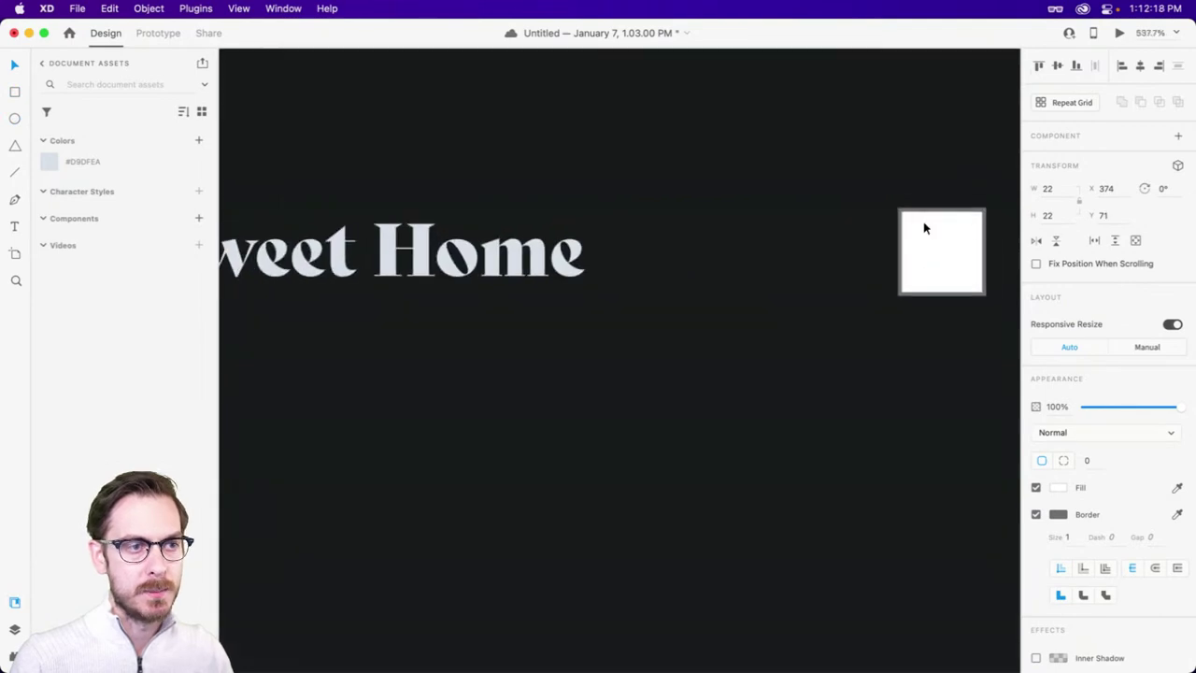
left_click_drag(910, 220, 922, 230)
left_click(1035, 514)
- Fill the rounded square with the ToyFaces_Colored_BG_112 avatar from the Toy Faces library
scroll(650, 221, "left", 2)
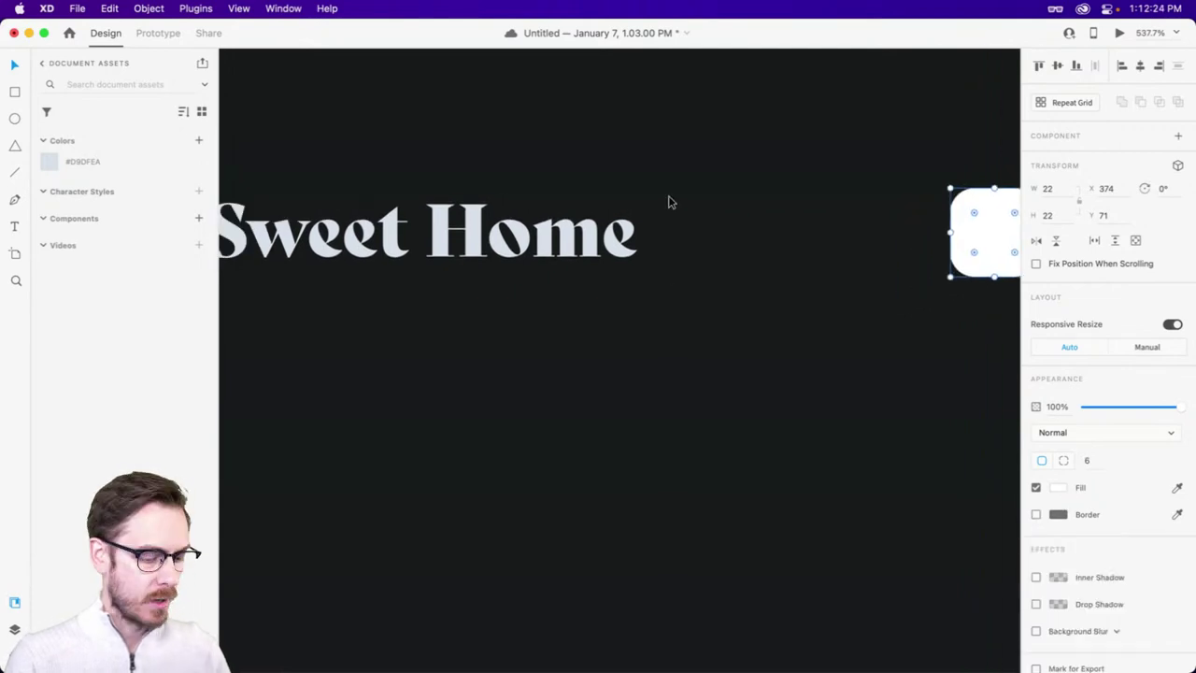
key("super+shift+y")
key("super+shift+y")
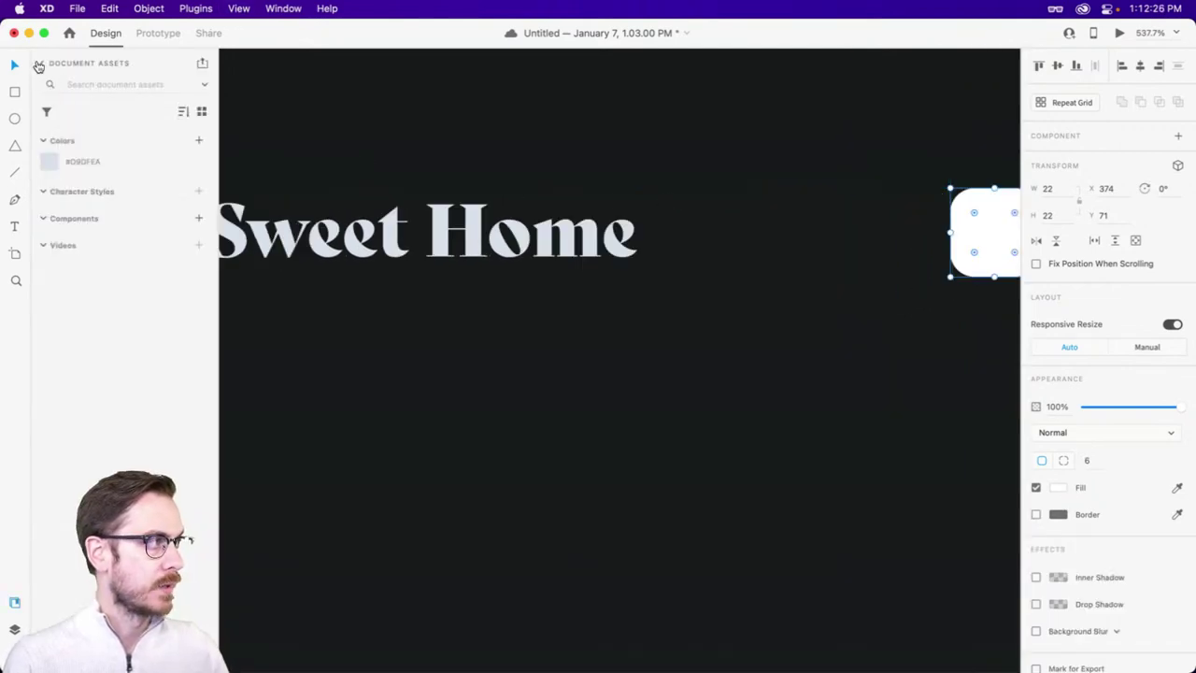
left_click(41, 63)
scroll(147, 341, "down", 8)
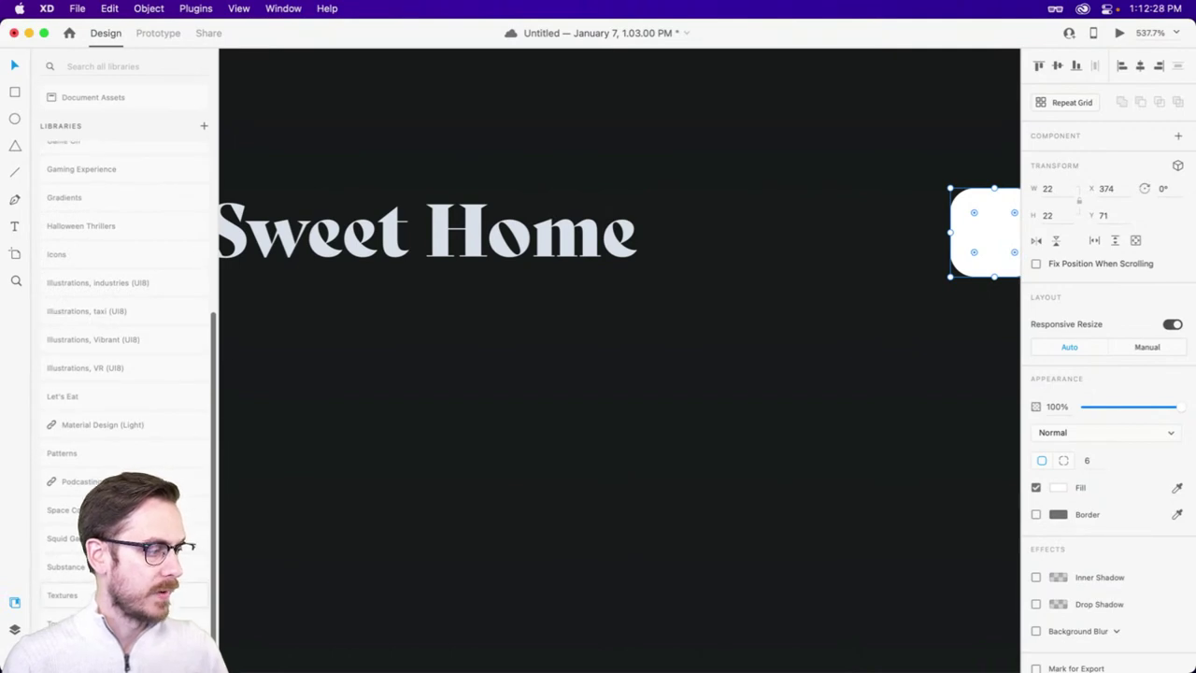
left_click(65, 623)
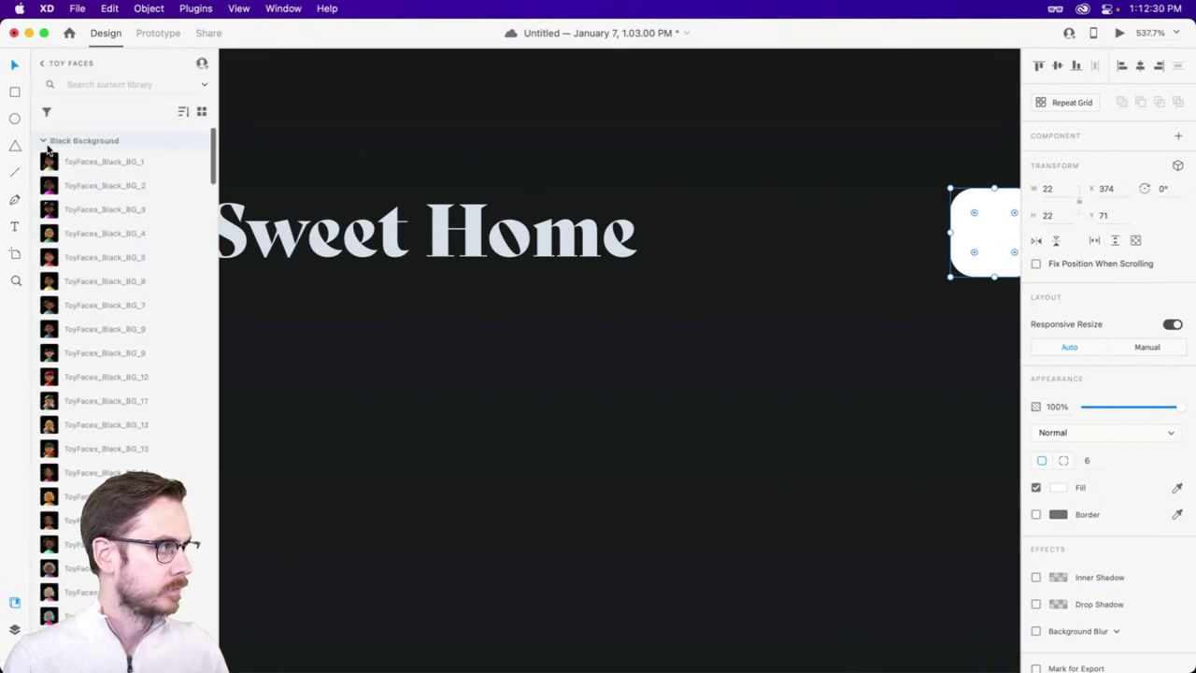
left_click(43, 141)
scroll(93, 243, "down", 2)
scroll(107, 317, "down", 3)
left_click_drag(94, 429, 972, 234)
scroll(888, 247, "right", 3)
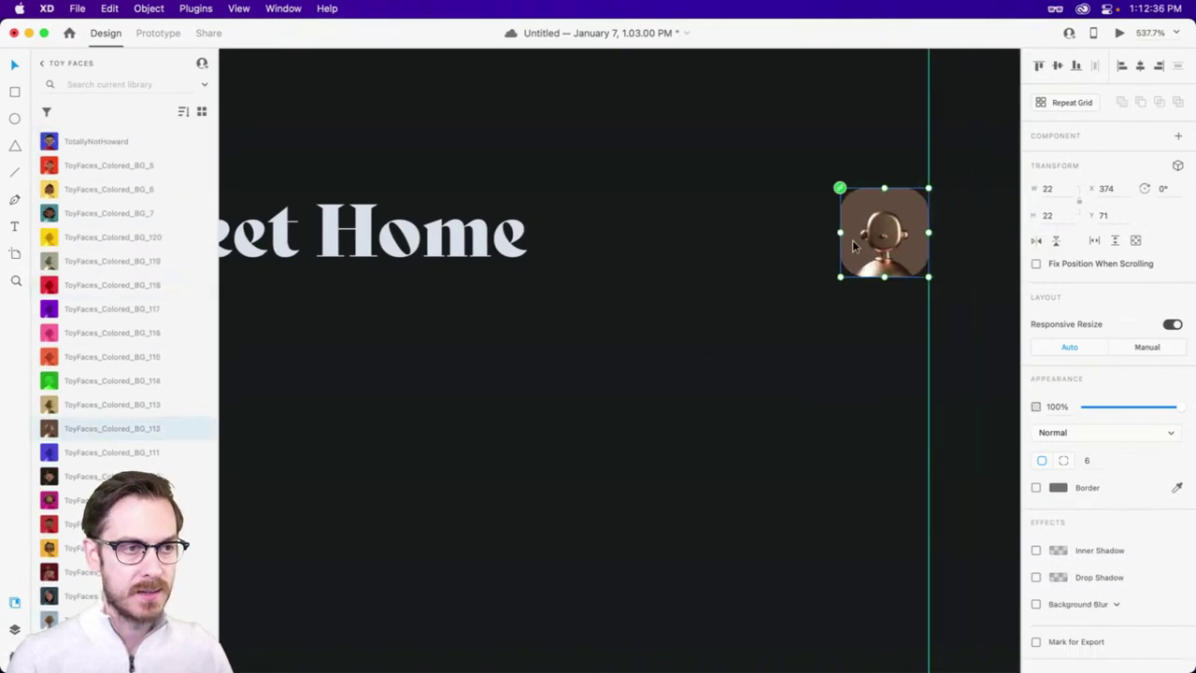
- Preview the Home artboard to check the avatar alongside the title and four-dot icon
key("super+Tab")
key("super+Tab")
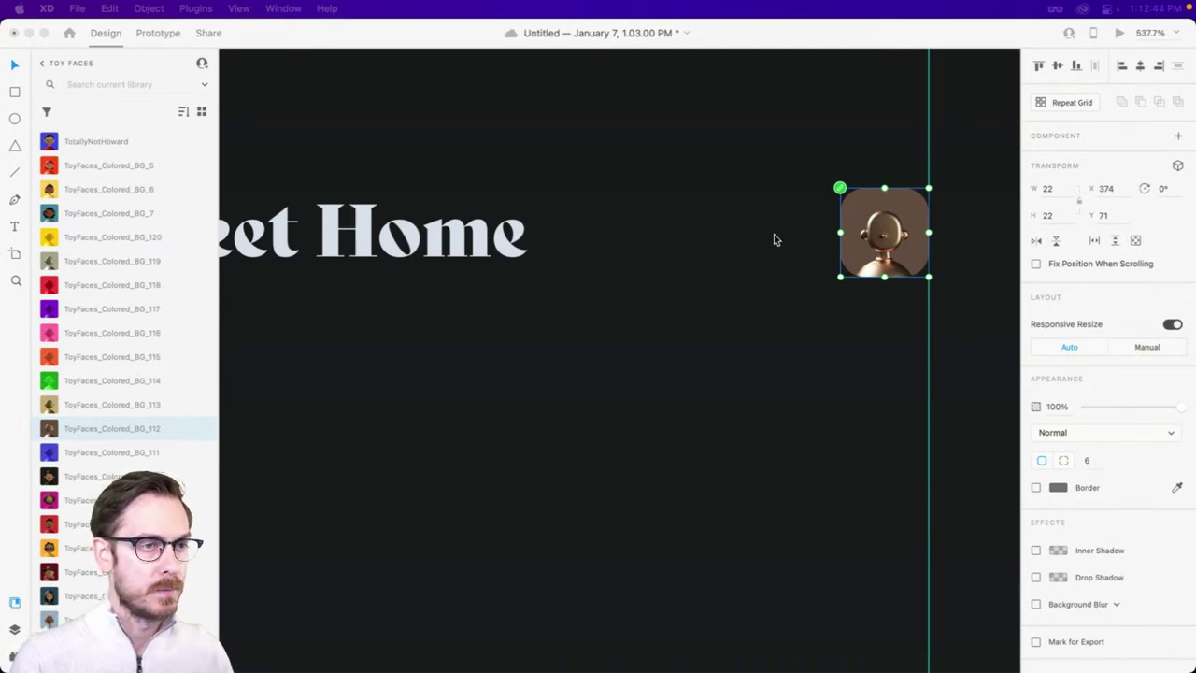
left_click_drag(888, 233, 884, 235)
left_click(1119, 33)
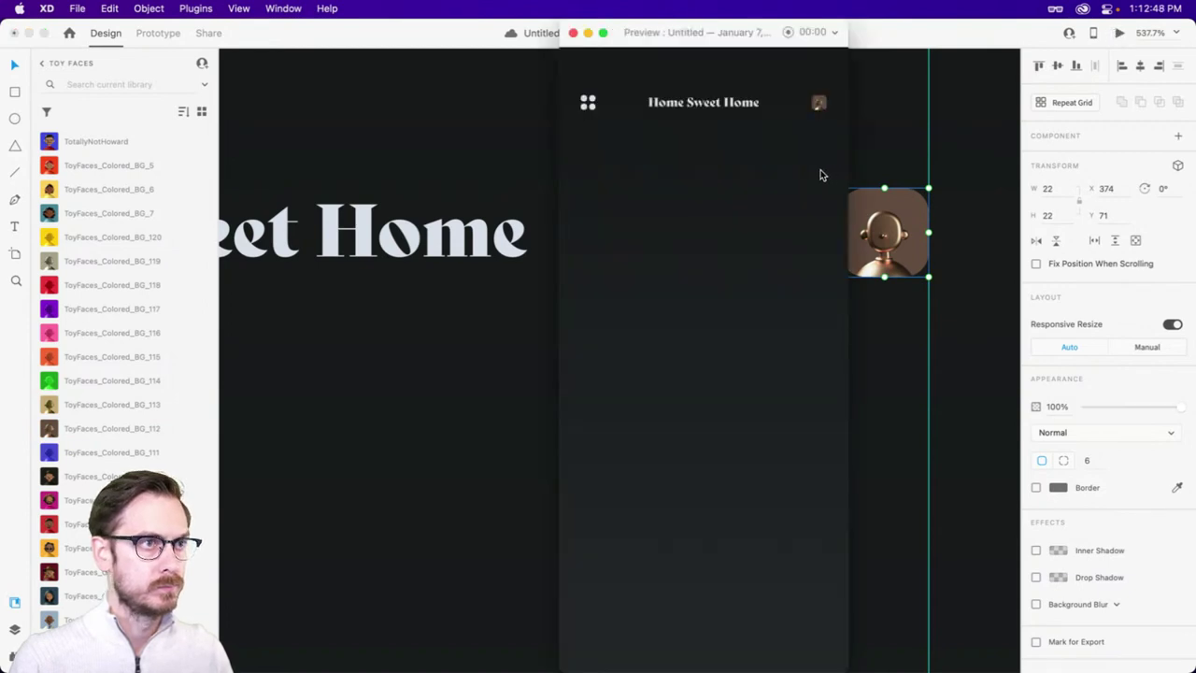
- Close the preview and add horizontal guides at Y 71 and Y 93 along the header avatar's upper and lower edges
key("super+w")
scroll(668, 264, "down", 3)
left_click_drag(663, 301, 824, 303)
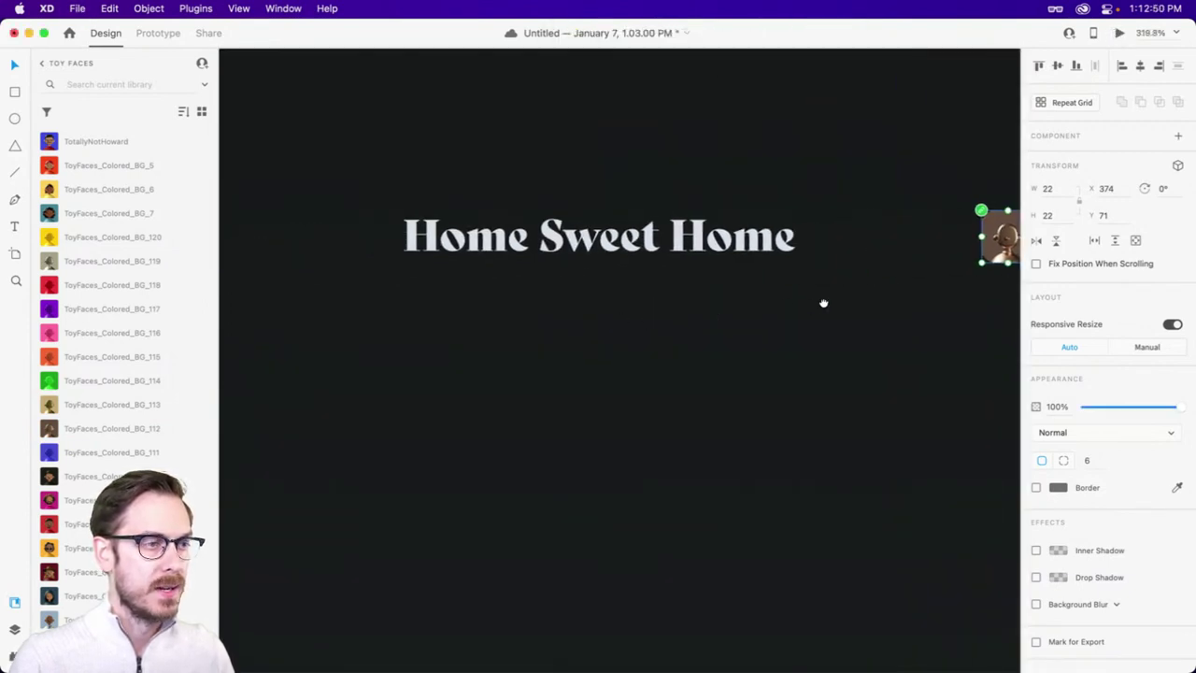
scroll(641, 324, "down", 3)
scroll(900, 259, "right", 1)
scroll(887, 259, "left", 2)
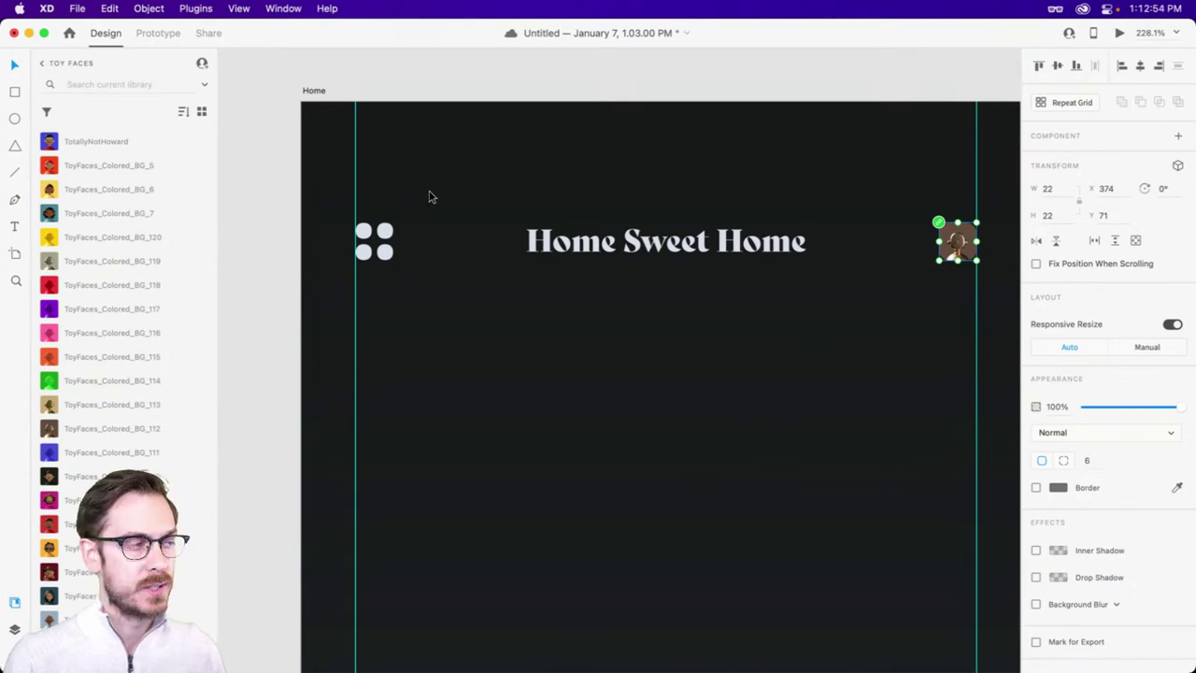
left_click_drag(493, 97, 492, 222)
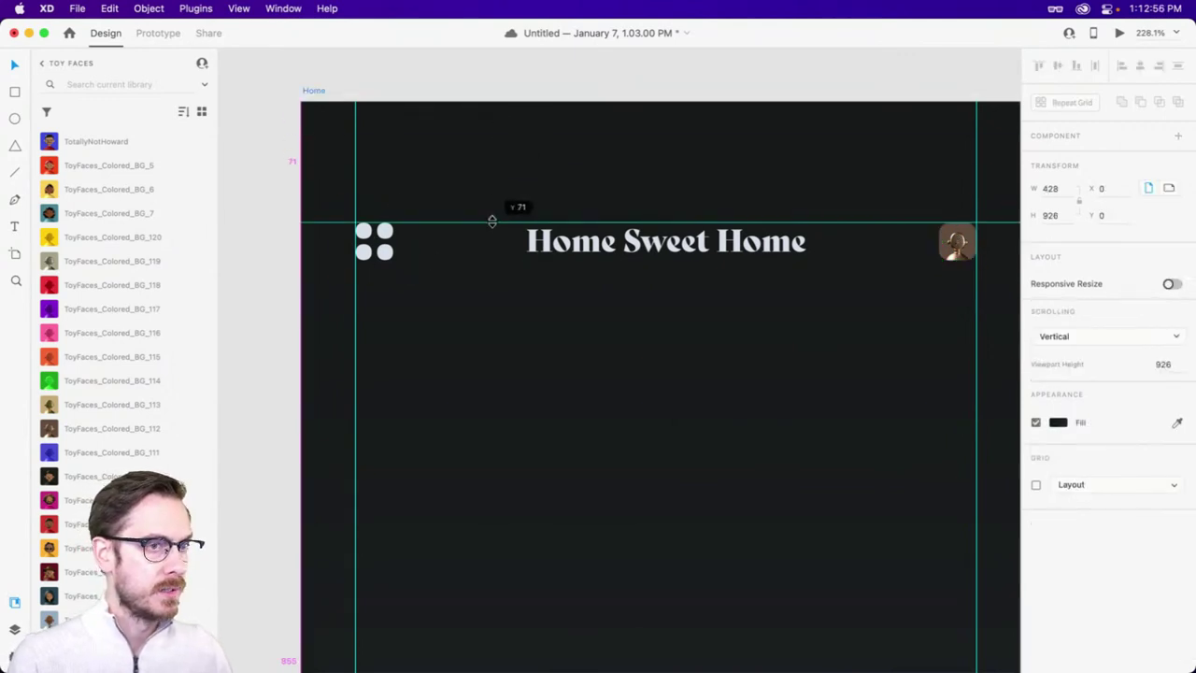
left_click_drag(489, 97, 479, 263)
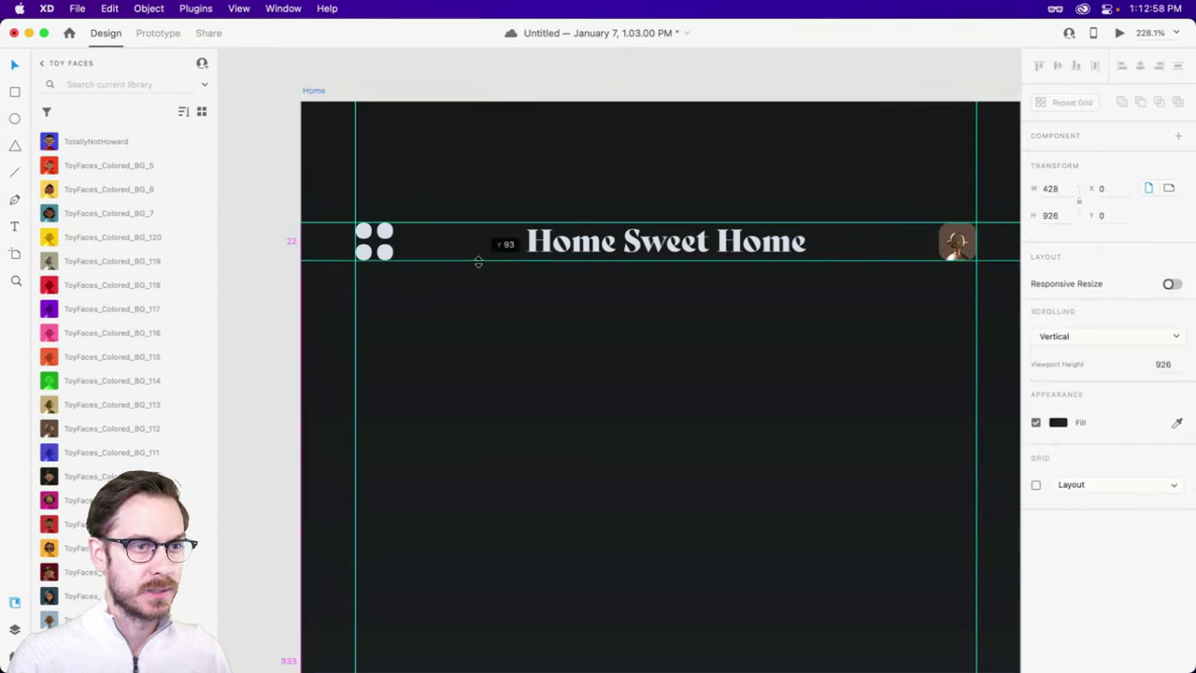
- Preview the Home artboard to check the header's alignment, and return to the design canvas
left_click(957, 242)
key("super+Return")
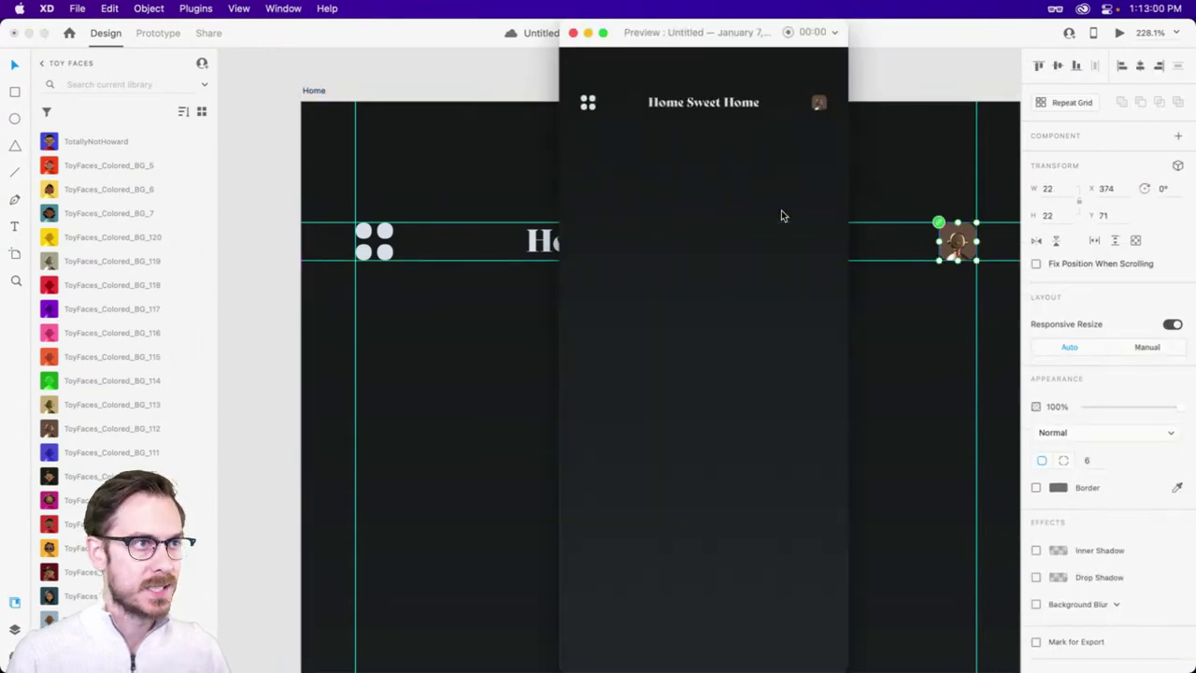
key("super+w")
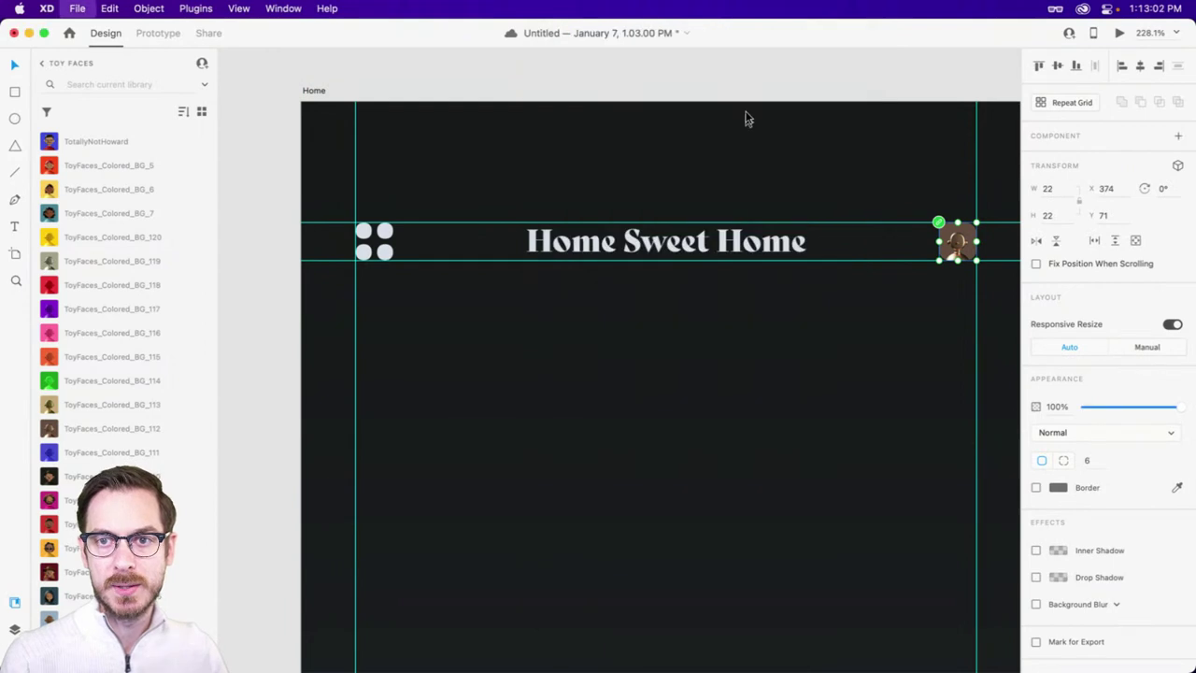
- Hide the guides on the Home artboard
left_click_drag(685, 408, 667, 358)
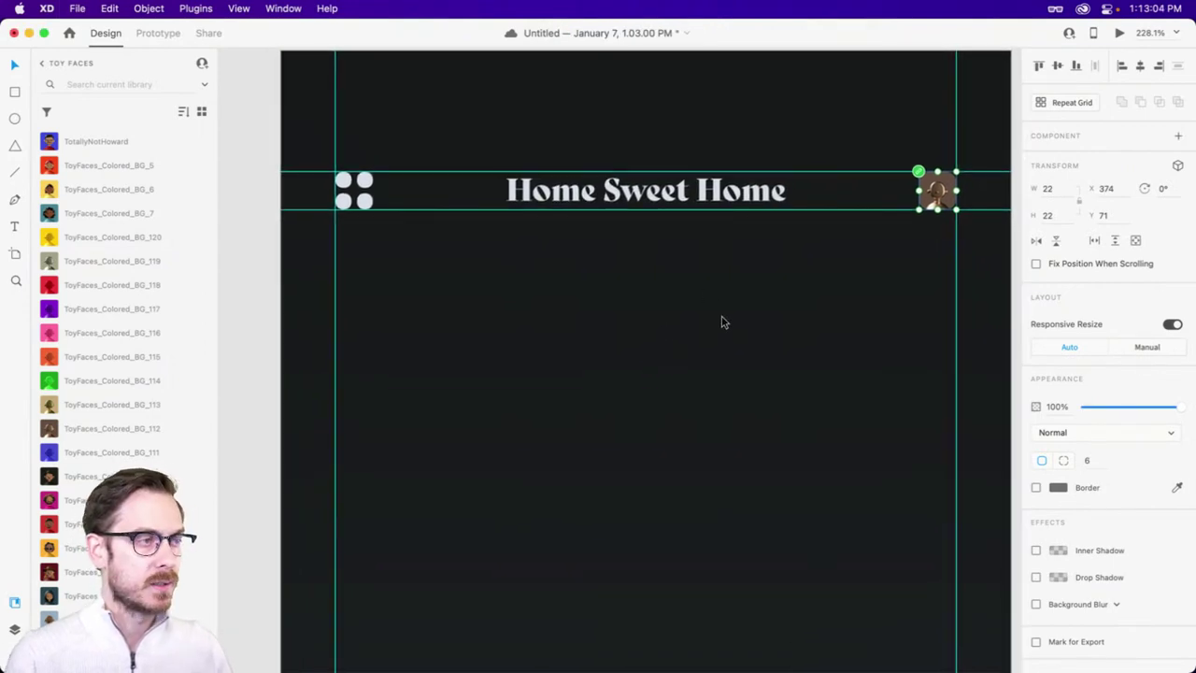
key("super+semicolon")
scroll(670, 278, "down", 3)
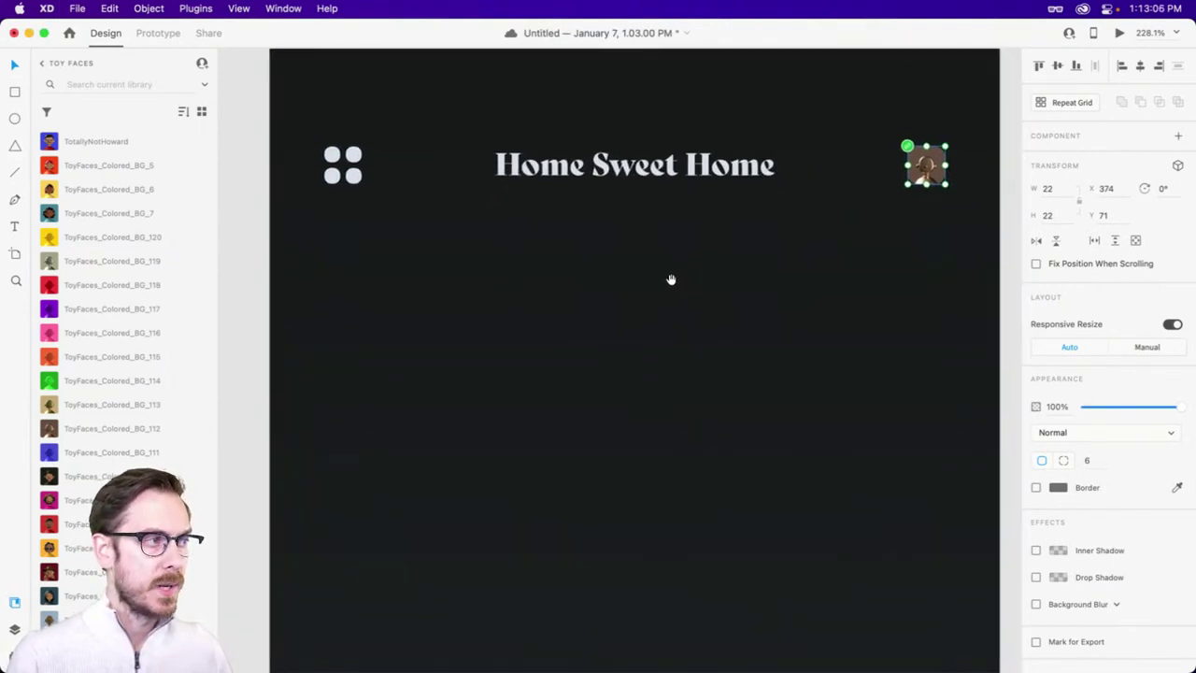
- Group the menu icon, title and avatar, name the group "Top bar", and save the document
key("super+y")
left_click_drag(900, 213, 216, 154)
left_click_drag(784, 261, 689, 253)
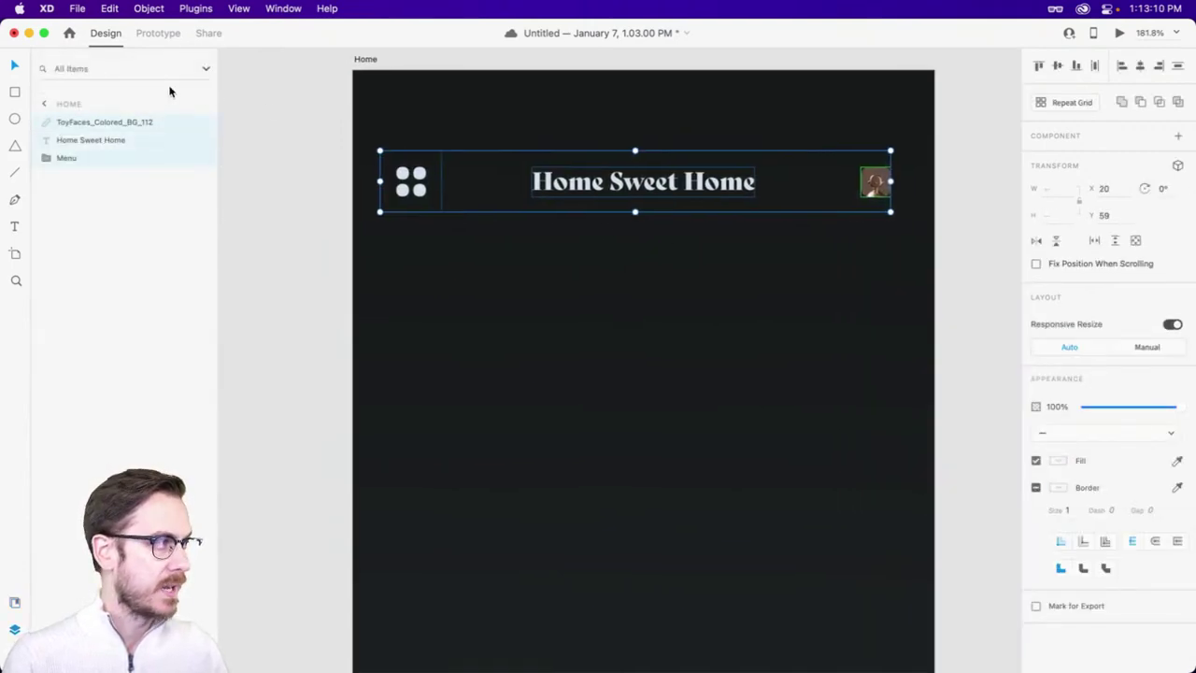
key("super+g")
double_click(73, 122)
type("Top Bar")
key("Return")
left_click(627, 365)
scroll(692, 366, "down", 3)
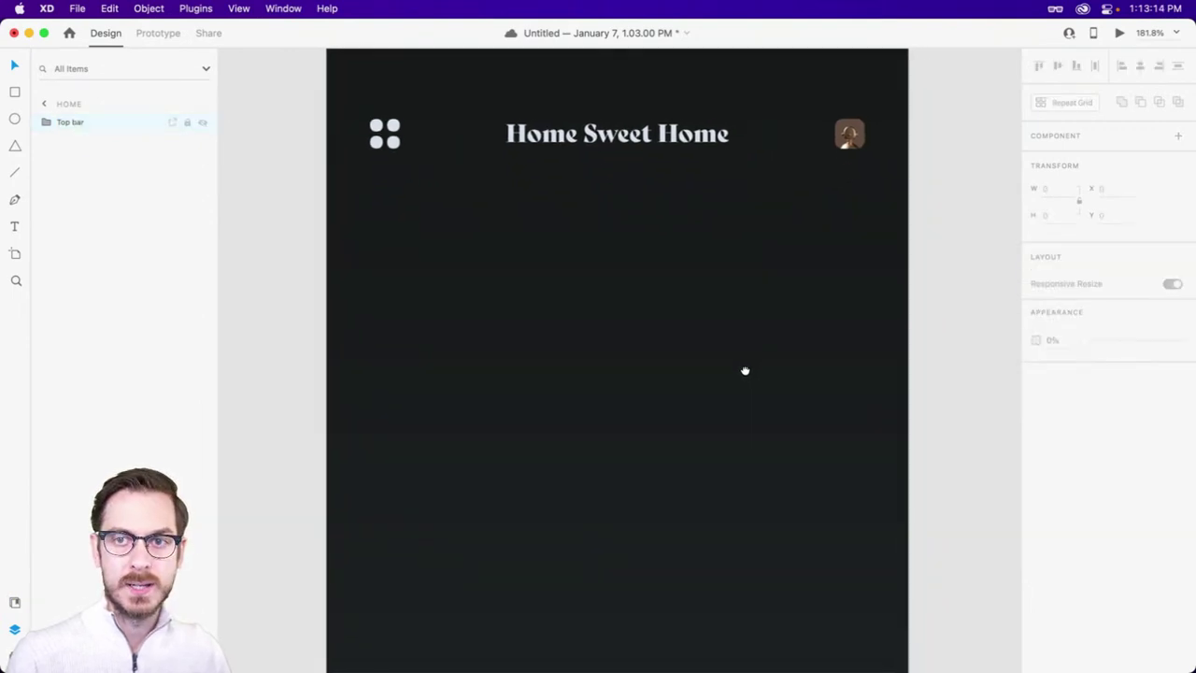
scroll(696, 222, "left", 1)
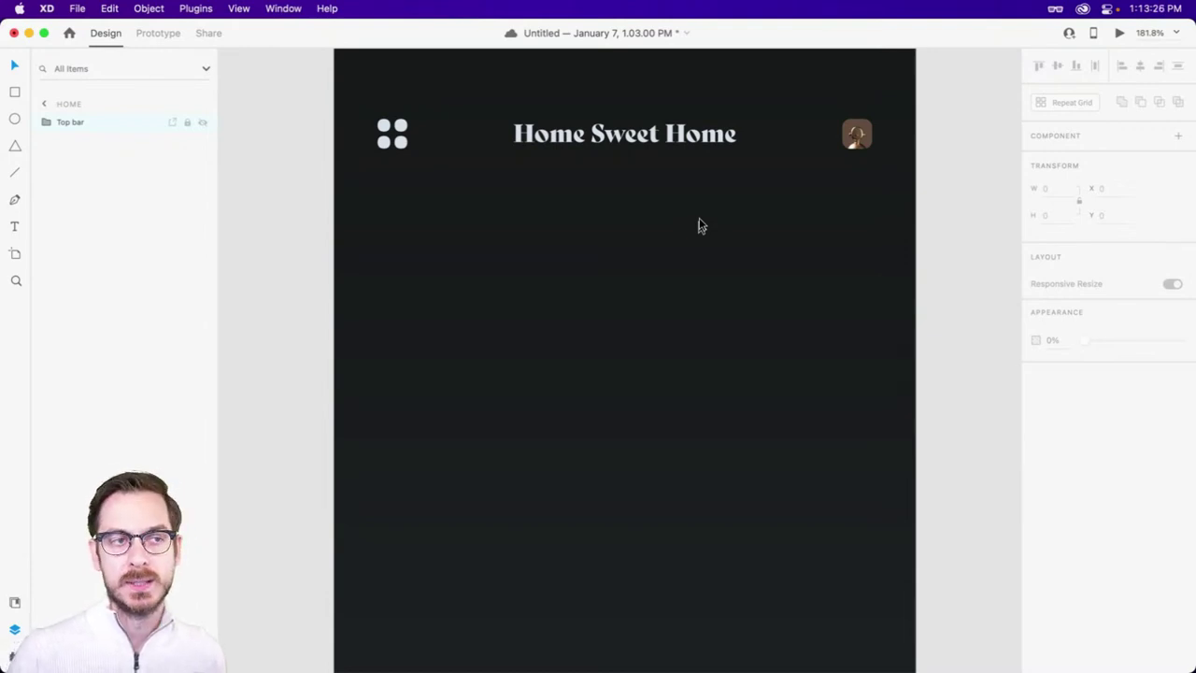
key("super+s")
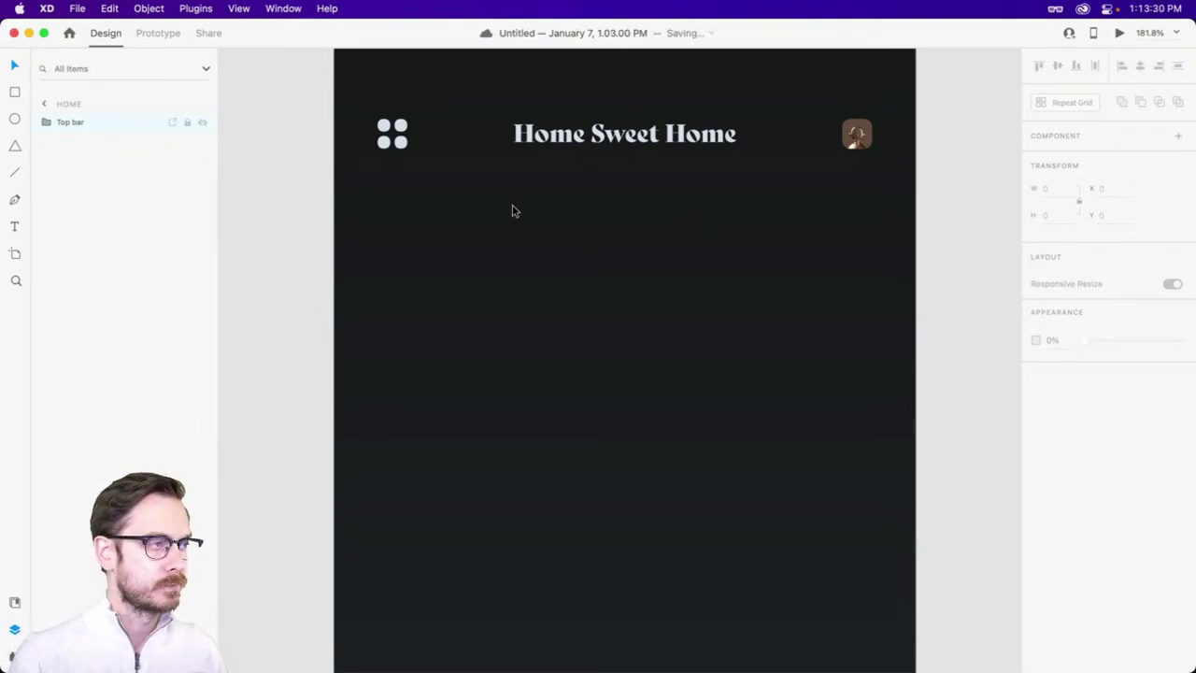
- Draw a rectangle 107 by 37 px at X 32, Y 115, below the menu icon
key("r")
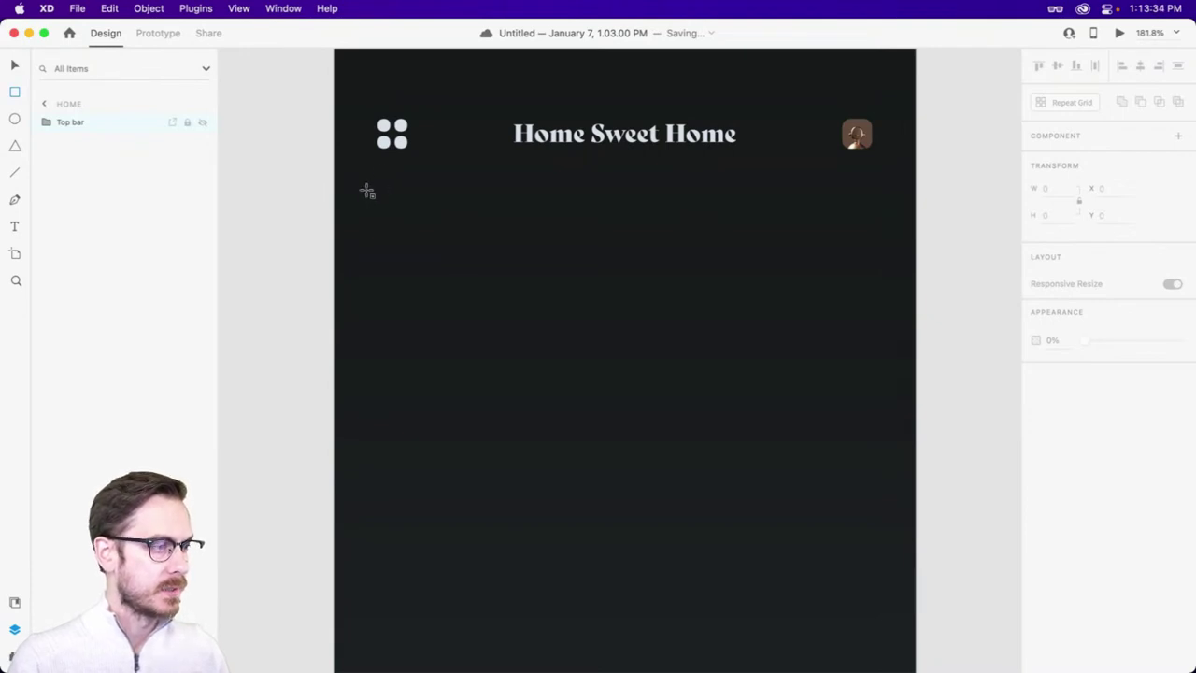
mouse_move(378, 180)
left_mouse_down()
mouse_move(502, 214)
mouse_move(510, 234)
left_mouse_up()
scroll(414, 192, "up", 5)
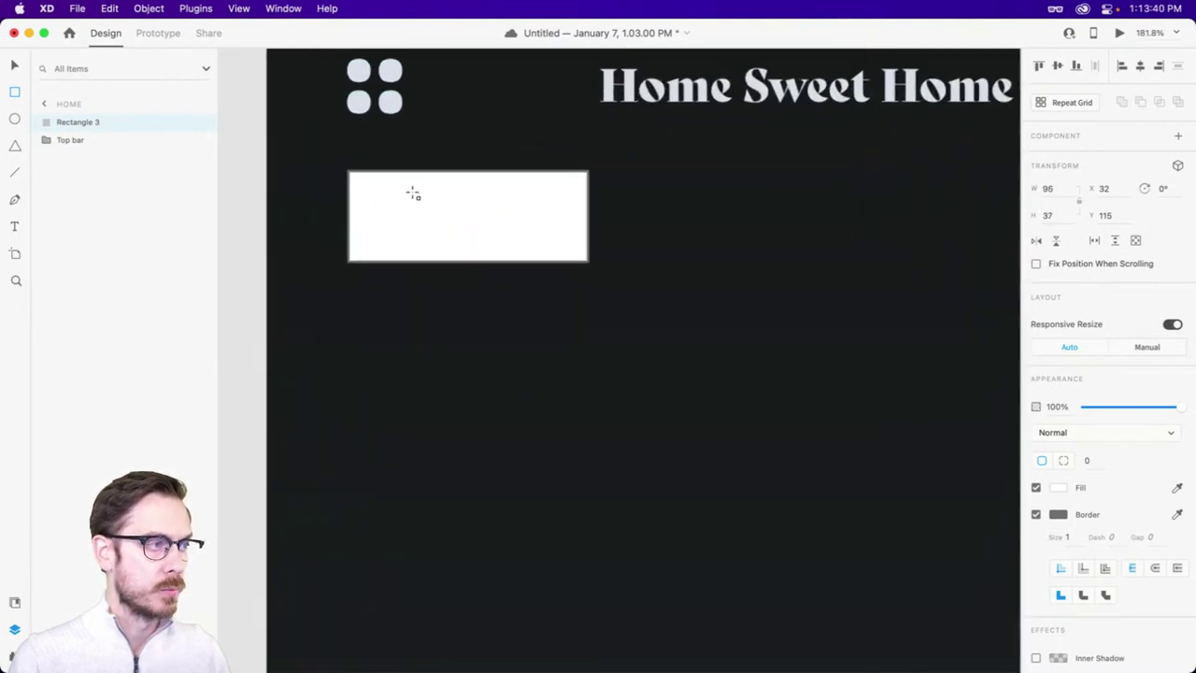
left_click_drag(656, 228, 681, 222)
left_click_drag(614, 240, 753, 232)
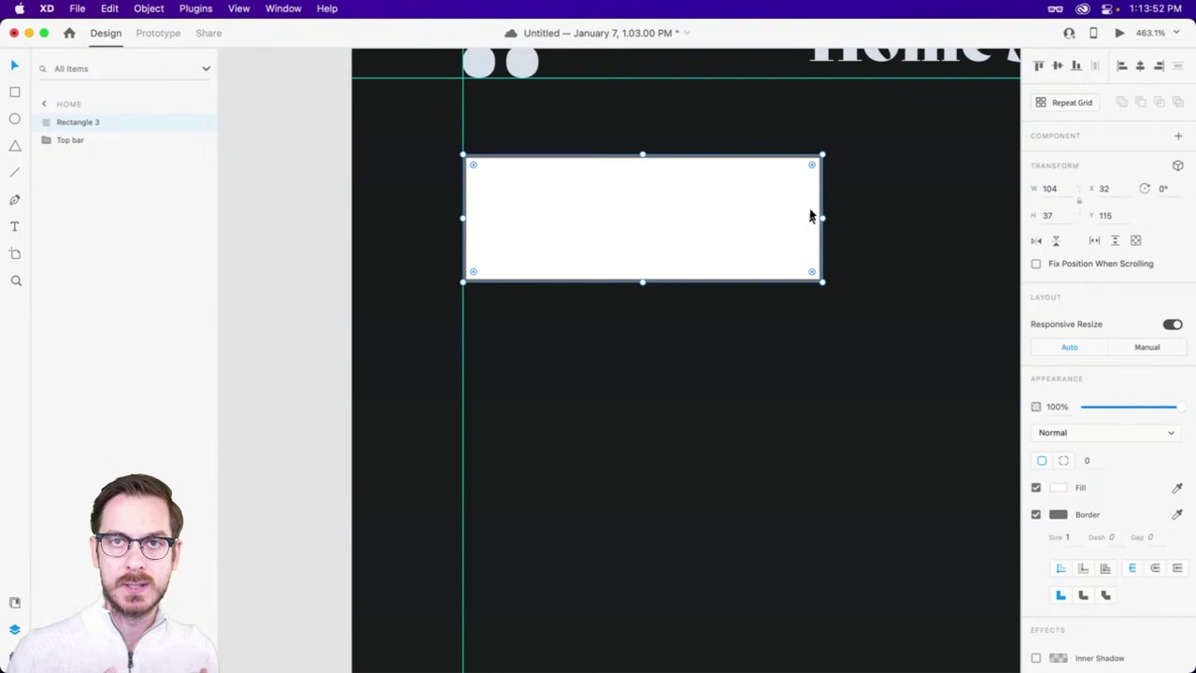
left_click_drag(822, 218, 833, 219)
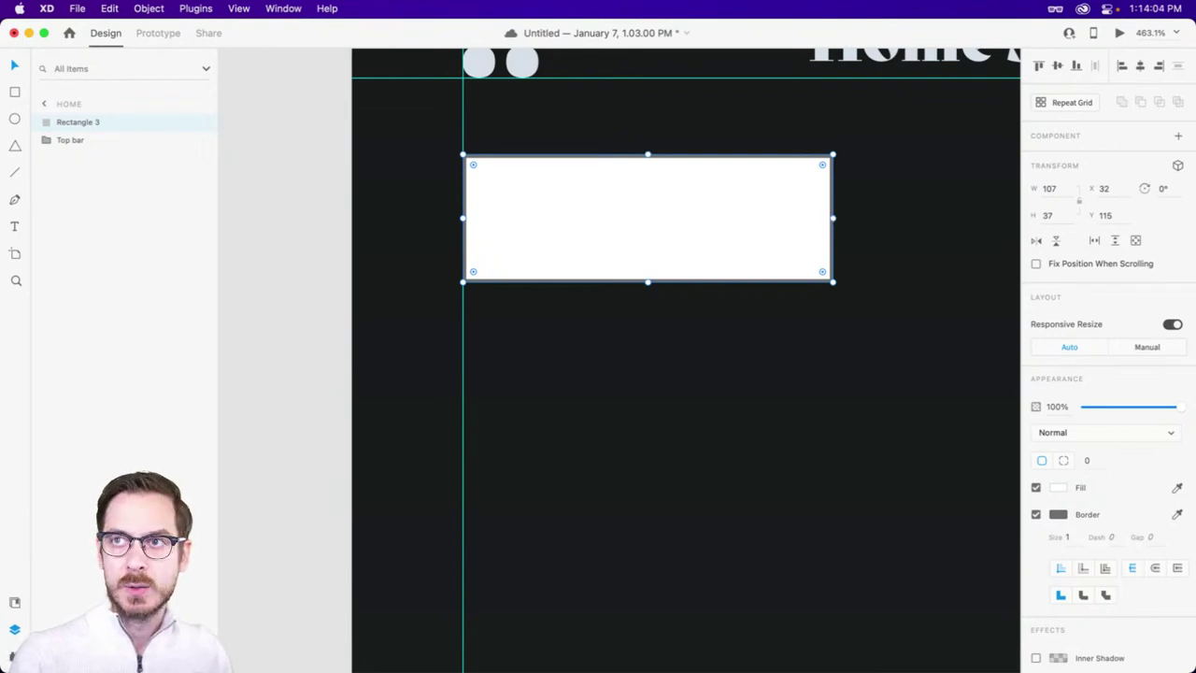
- Remove the rectangle's border and fill it with dark grey #4A4B4E
left_click(1037, 515)
left_click(1059, 488)
left_click_drag(896, 512, 895, 498)
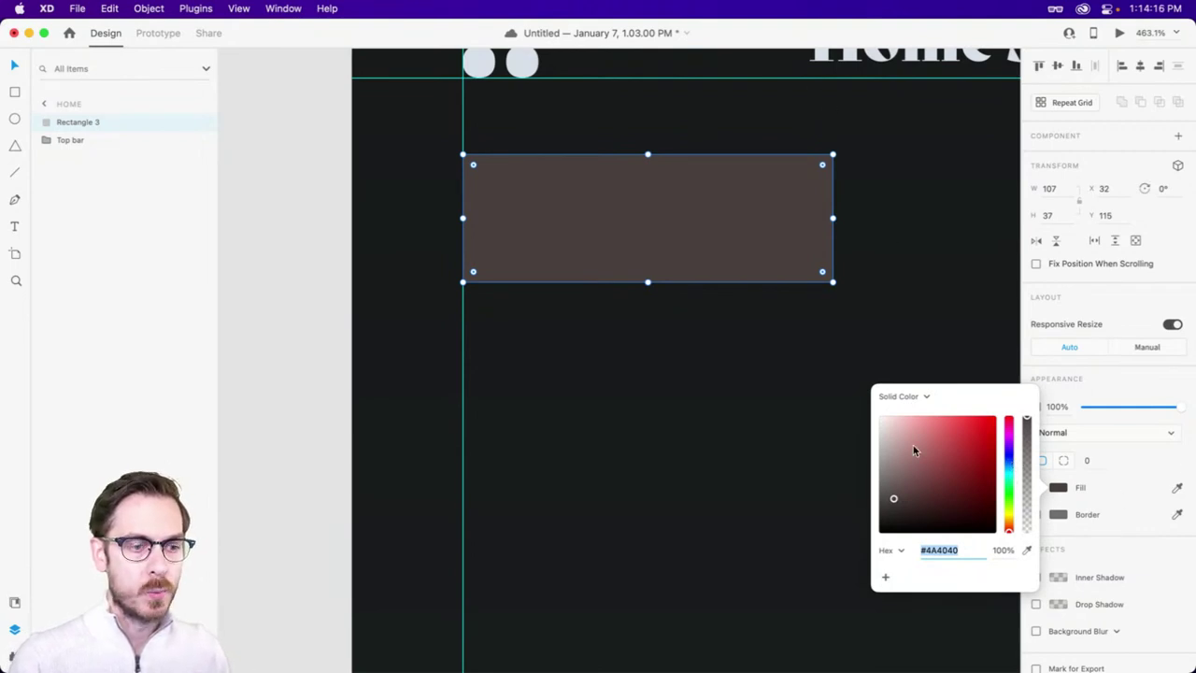
left_click_drag(894, 498, 888, 499)
left_click_drag(1008, 479, 1010, 460)
left_click_drag(887, 497, 887, 499)
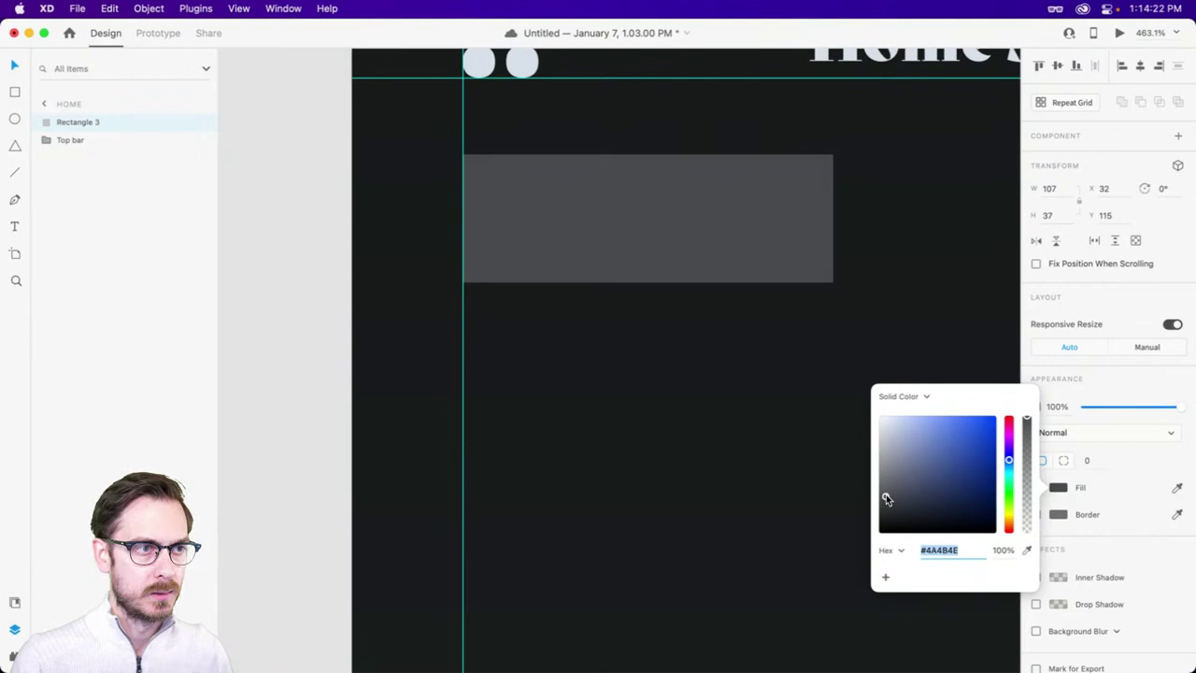
left_click(1060, 327)
- Set the rectangle's corner radius to 8 and check it in a preview of the artboard
left_click(1086, 461)
type("8")
key("Return")
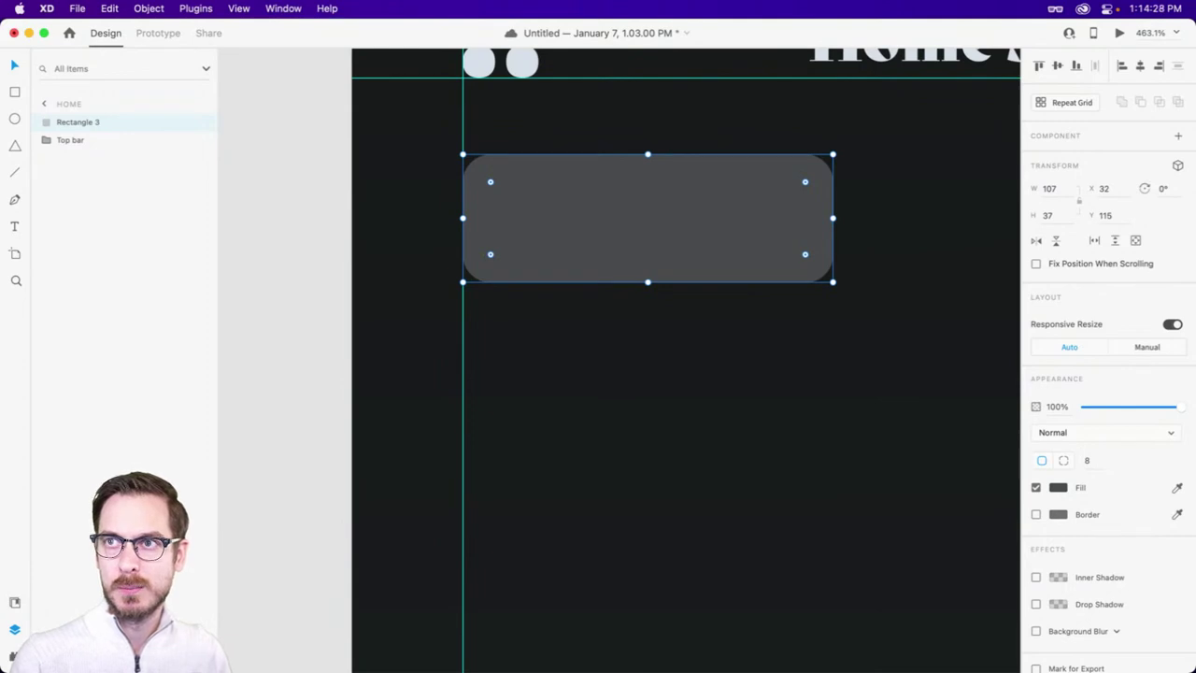
key("super+Return")
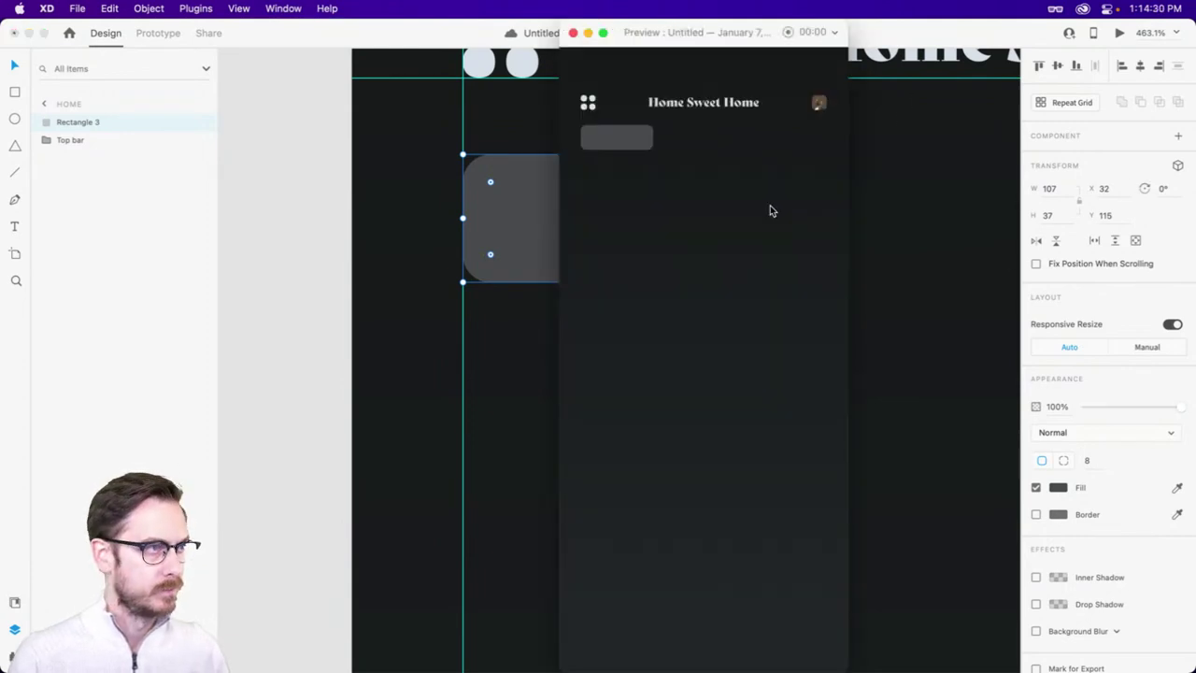
key("super+w")
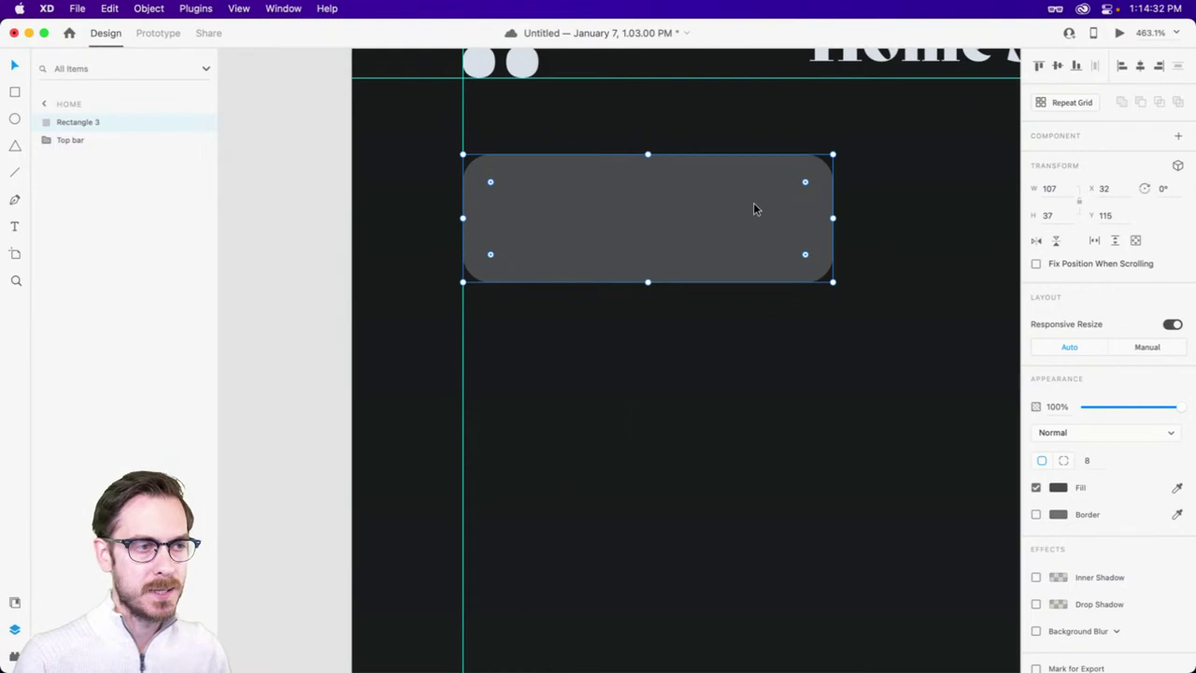
scroll(719, 224, "left", 1)
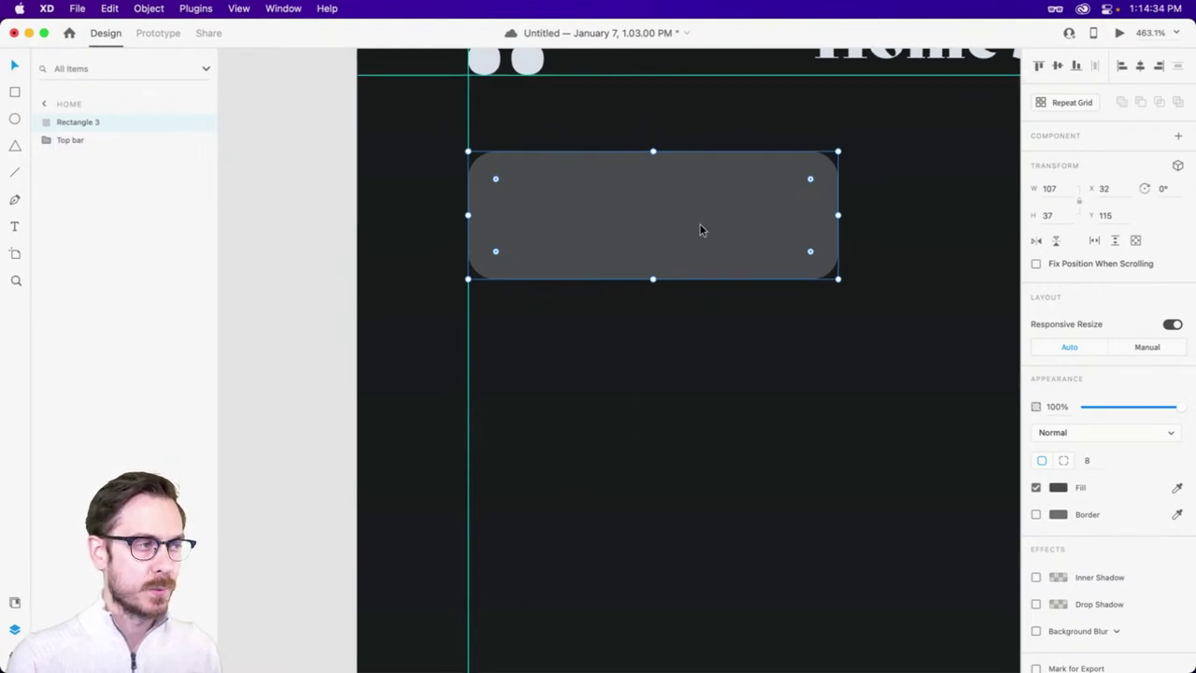
- Give the rounded rectangle a white #FFFFFF border at 8% opacity
left_click(1059, 515)
type("fff")
key("Return")
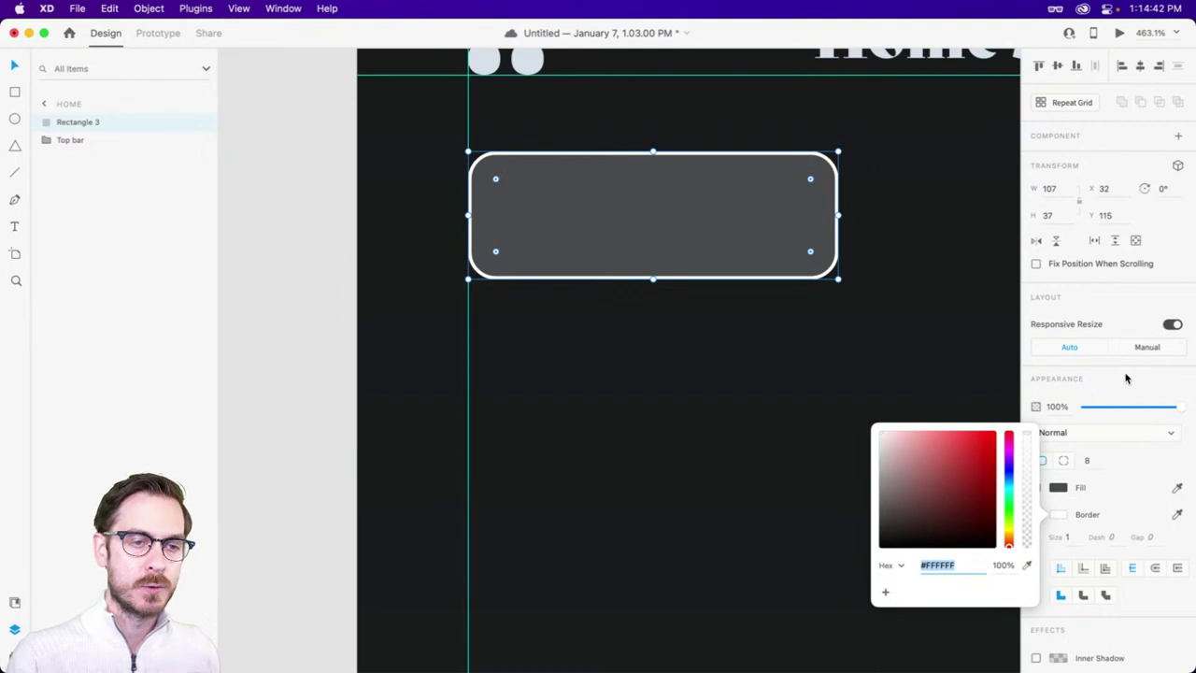
left_click(1126, 378)
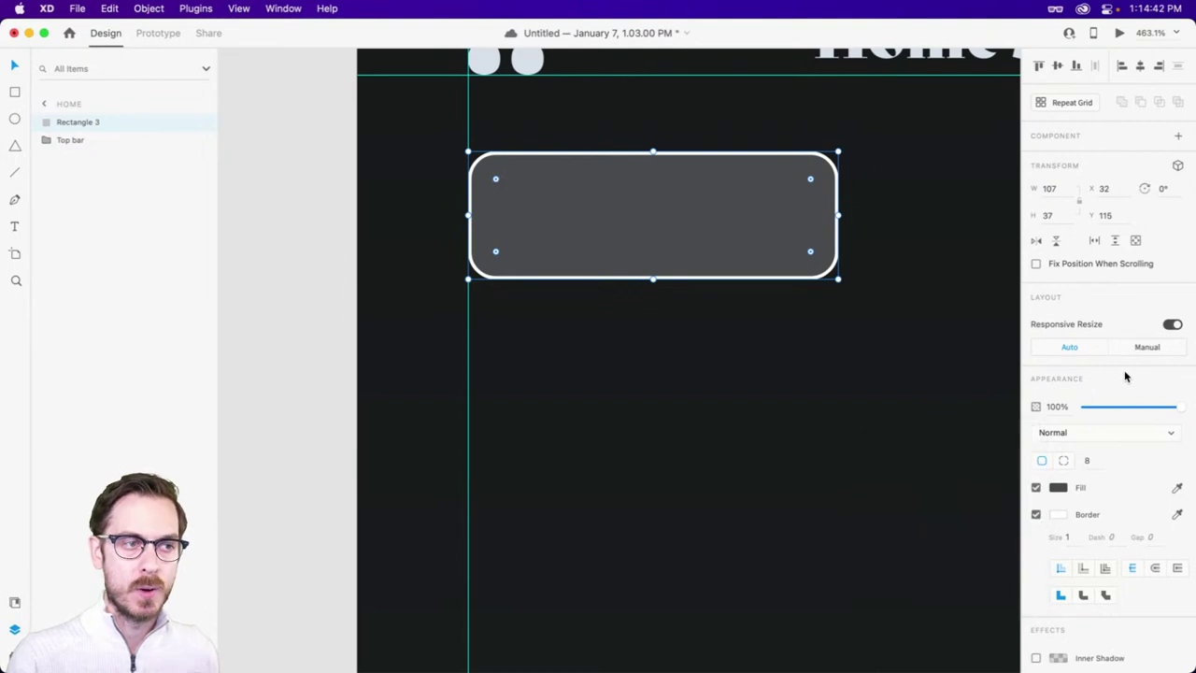
left_click(1057, 517)
left_click(1027, 538)
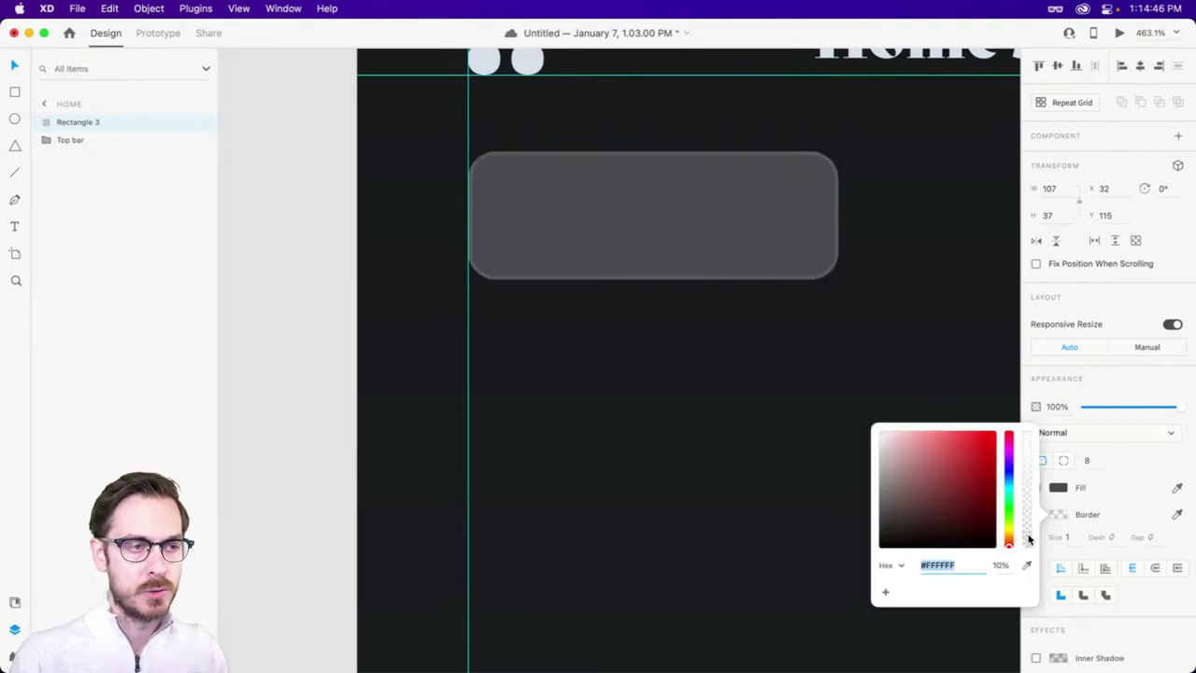
left_click_drag(1029, 538, 1030, 542)
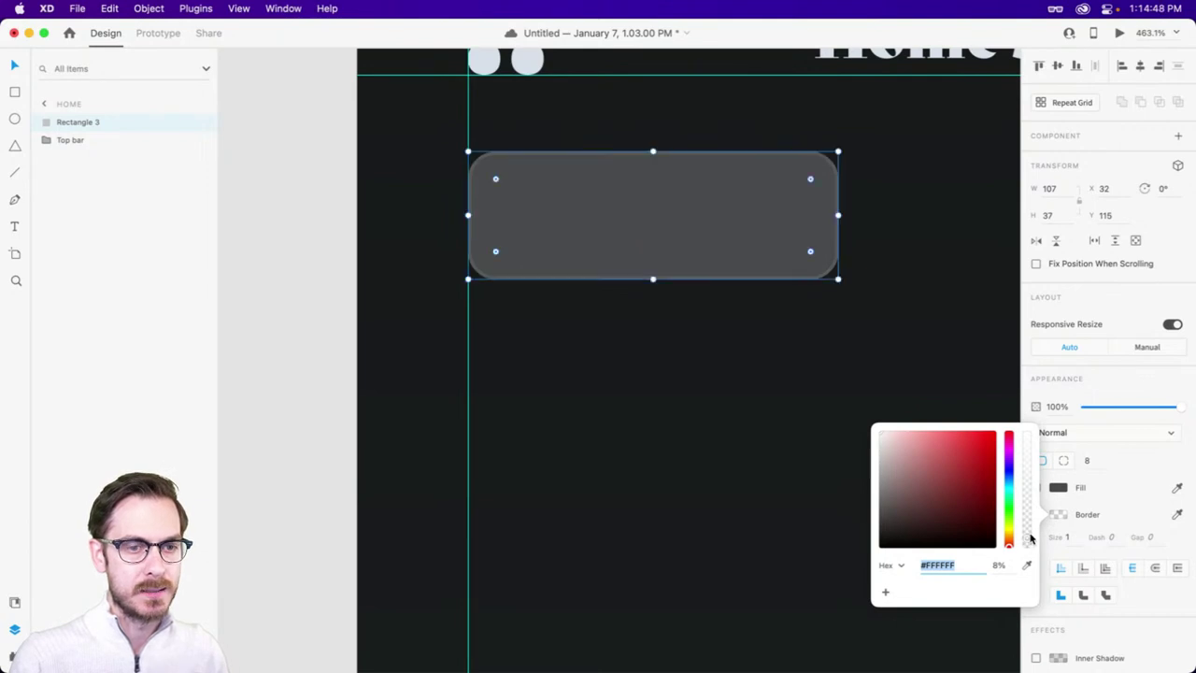
left_click(1129, 381)
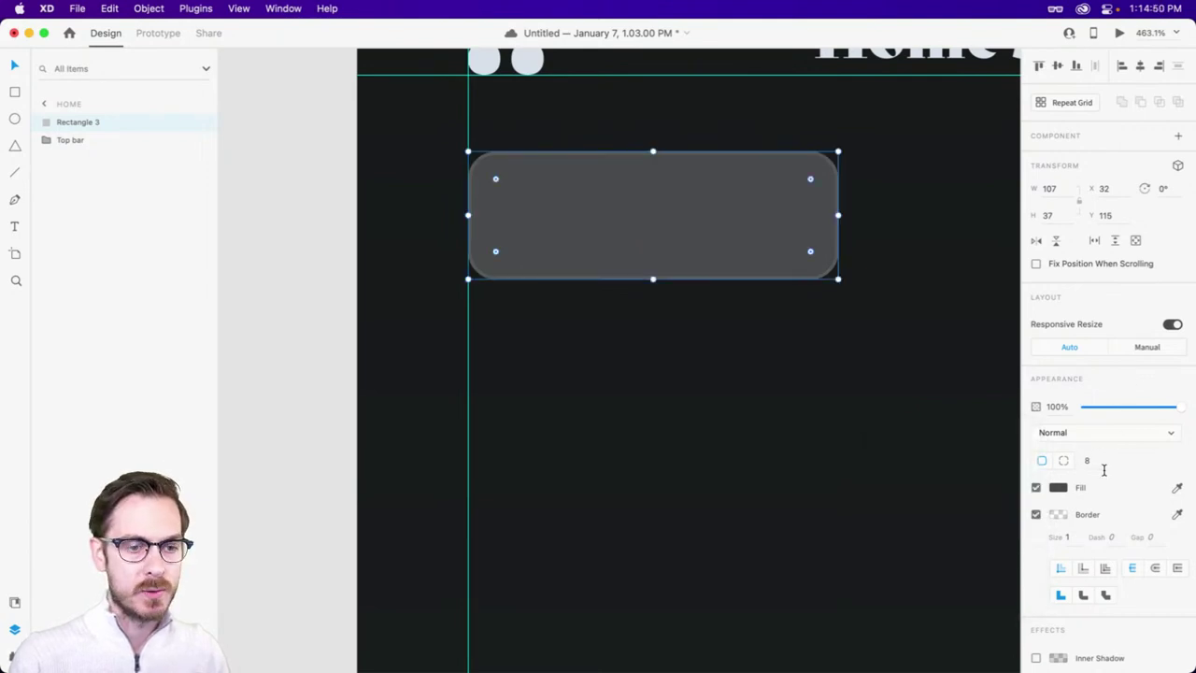
- Add a black drop shadow at 25% opacity to the rectangle, with Y offset 8 and blur 8
scroll(1091, 453, "down", 2)
left_click(1036, 590)
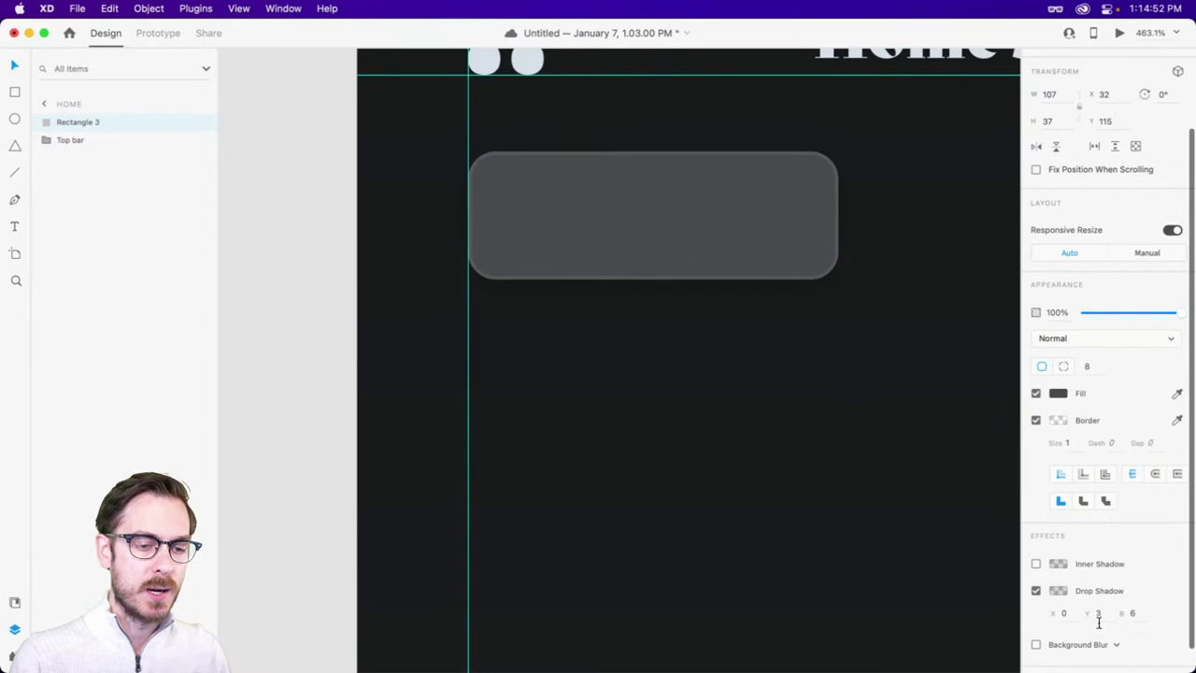
left_click(1058, 590)
left_click_drag(1033, 510, 1027, 492)
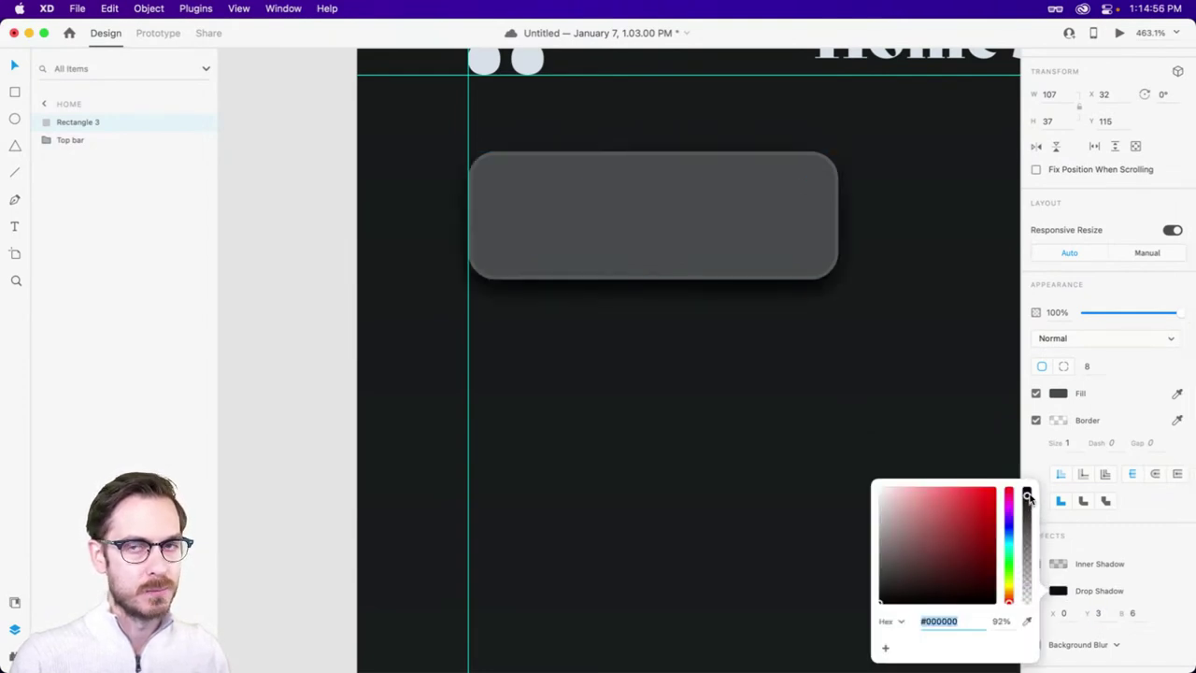
left_click_drag(1028, 497, 1029, 575)
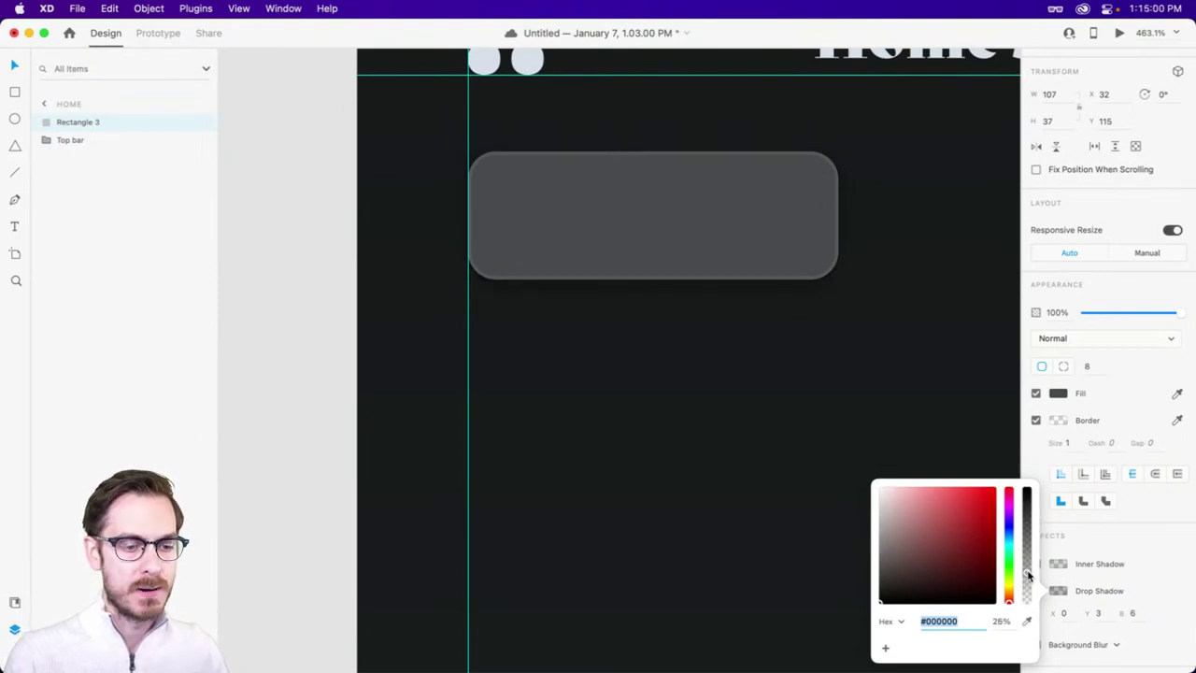
left_click(1099, 613)
type("8")
key("Tab")
type("7")
key("Return")
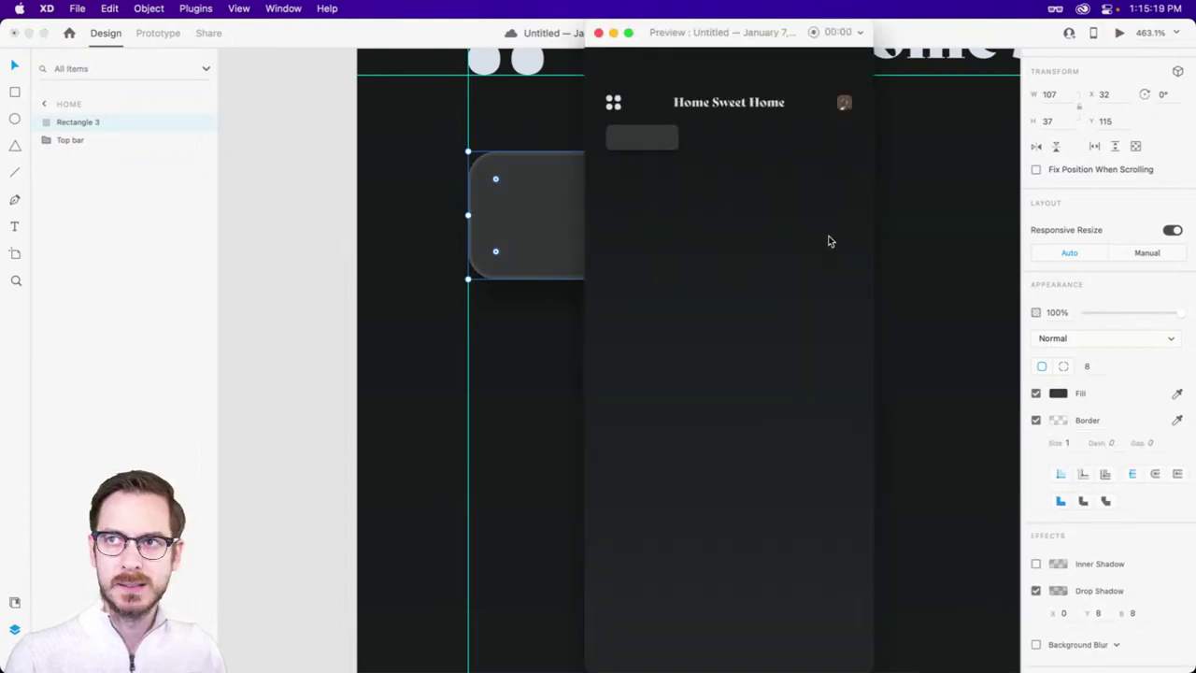
- Fine-tune the rectangle's border opacity and darken its grey fill slightly while the preview is open
left_click(1057, 420)
left_click_drag(1024, 447, 1028, 450)
left_click(1122, 289)
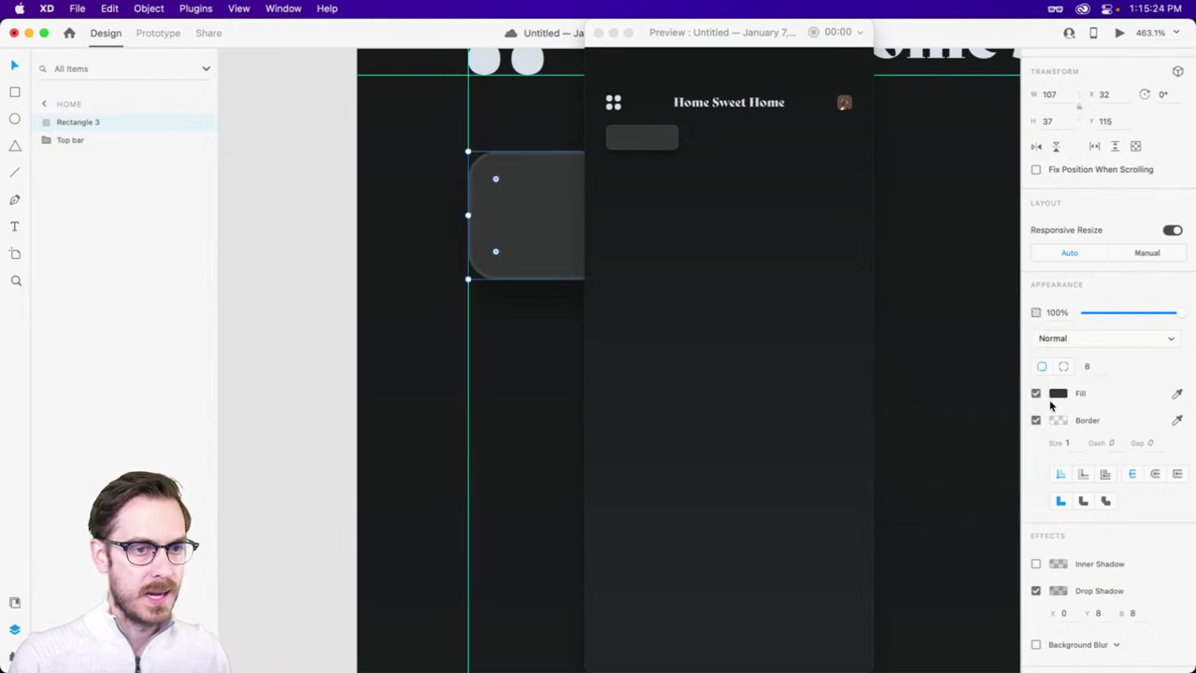
left_click(1056, 395)
left_click_drag(884, 414, 884, 419)
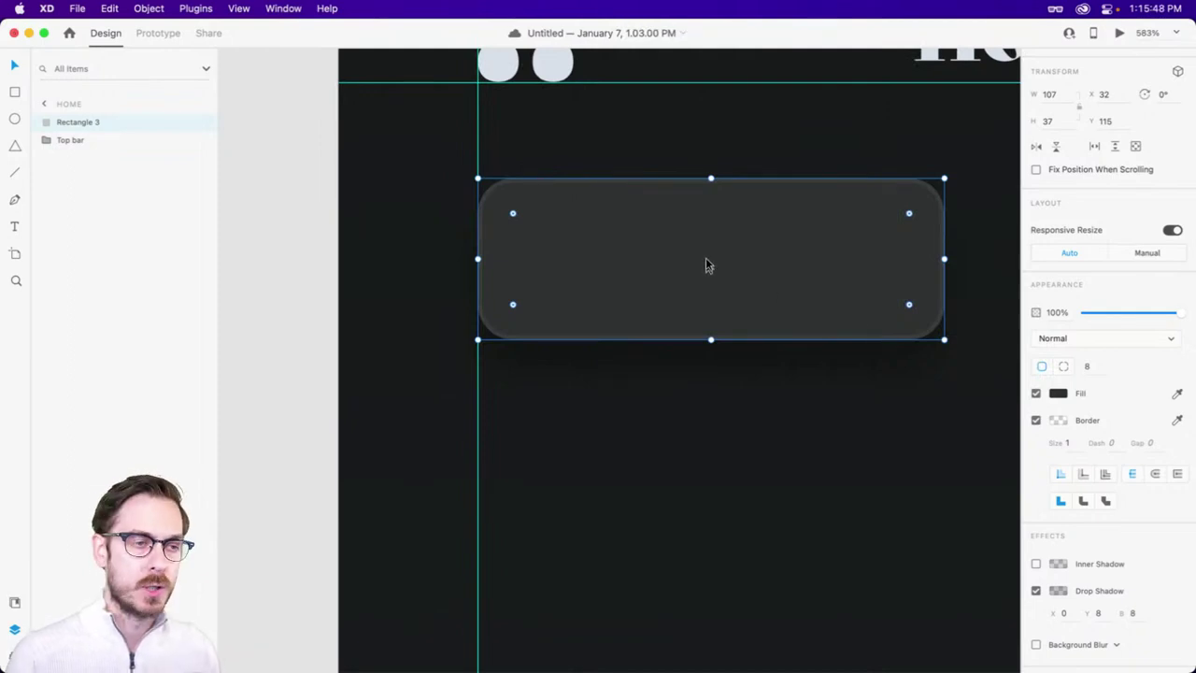
- Add a left-aligned "Living room" label in Rustica Bold at size 14 to the rounded rectangle and nudge it into position
key("t")
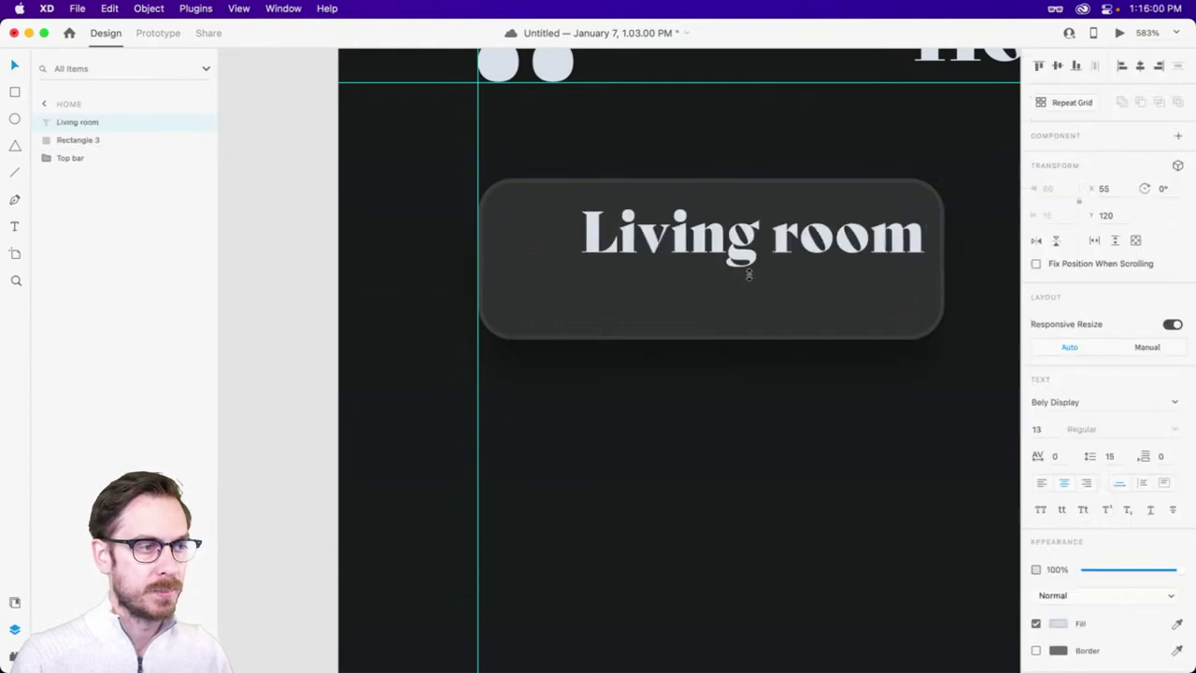
left_click_drag(743, 251, 683, 256)
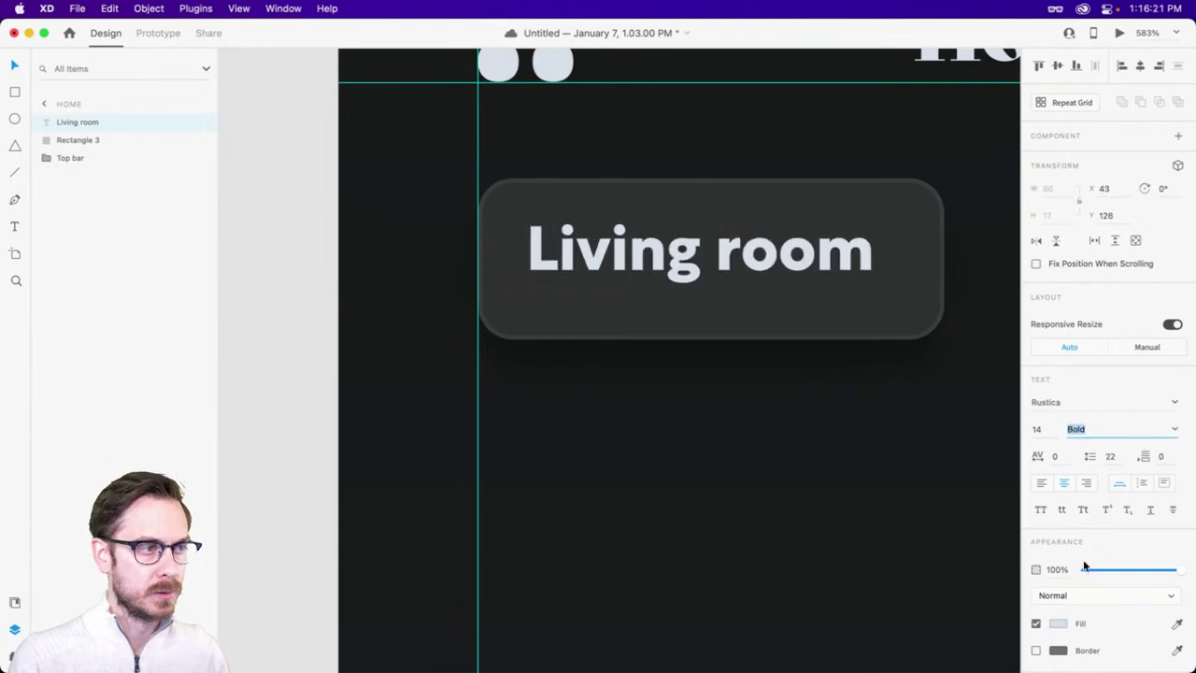
key("Up")
key("Up")
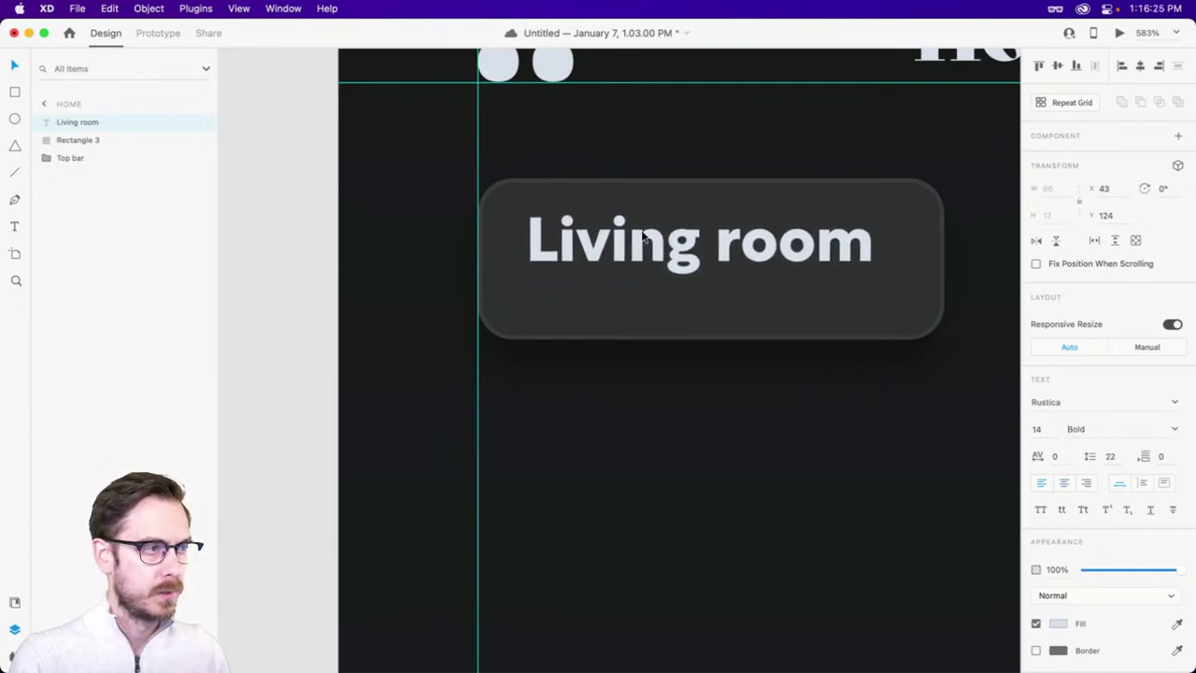
- Duplicate the label just below the original, change the copy to "3 devices" and style it at size 12 Regular
left_click_drag(657, 270, 669, 317, "alt")
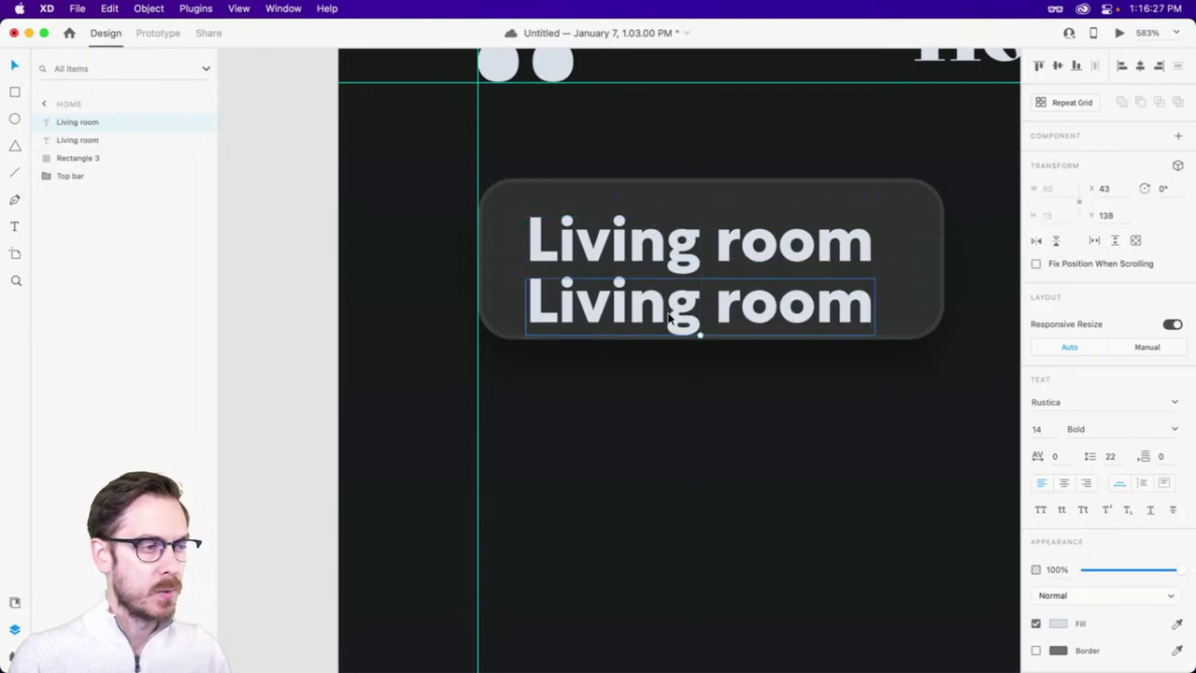
double_click(669, 321)
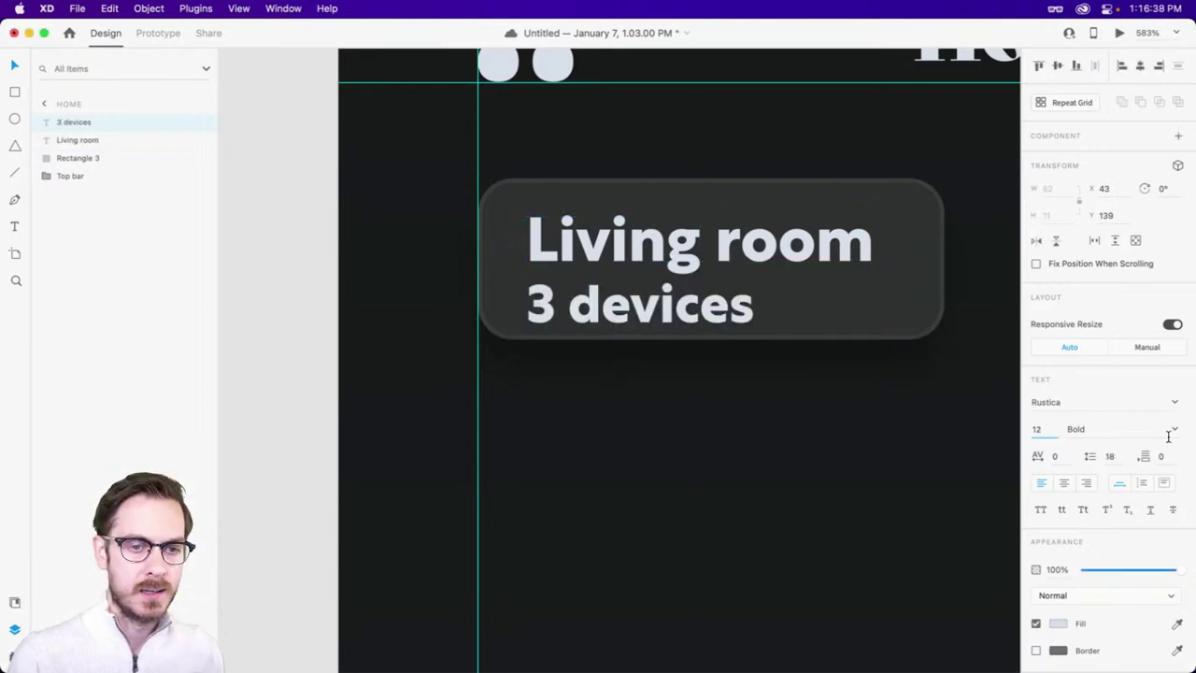
left_click(1122, 429)
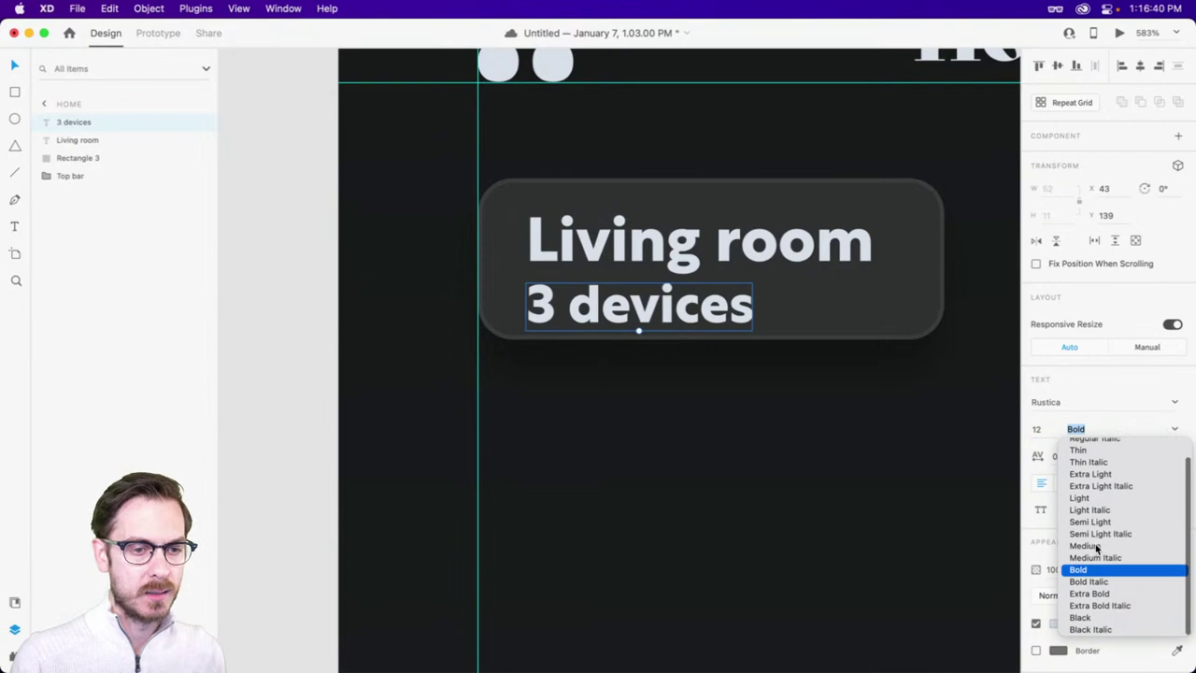
scroll(1098, 523, "up", 2)
left_click(1075, 445)
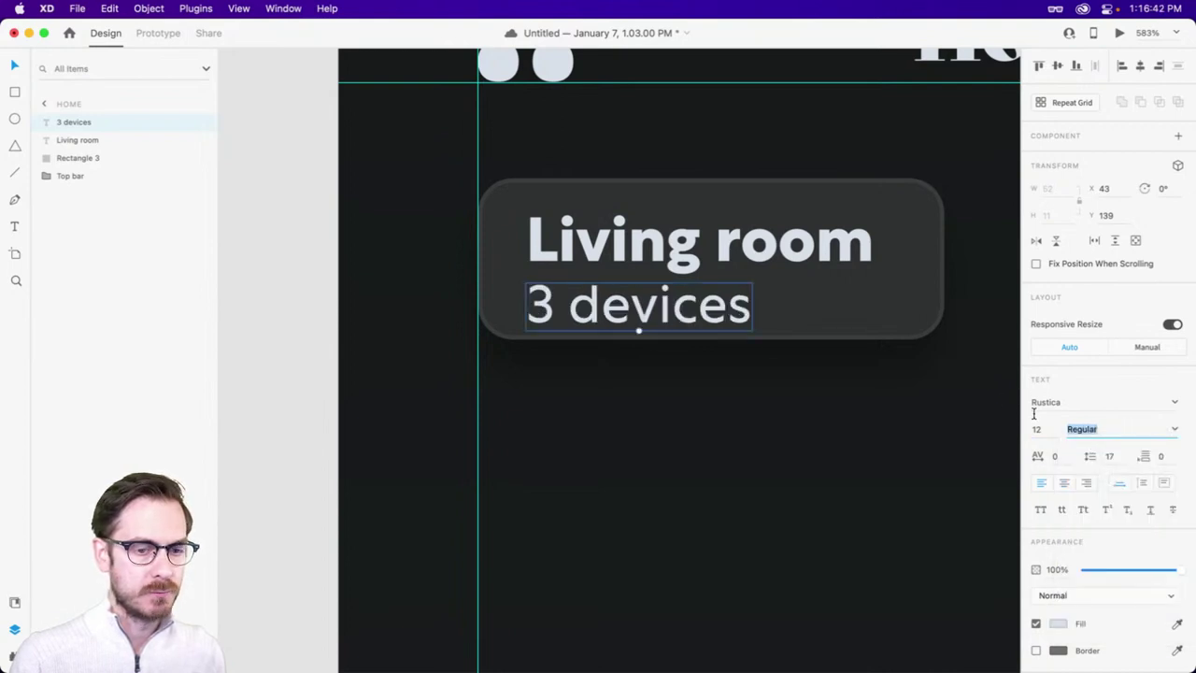
key("Escape")
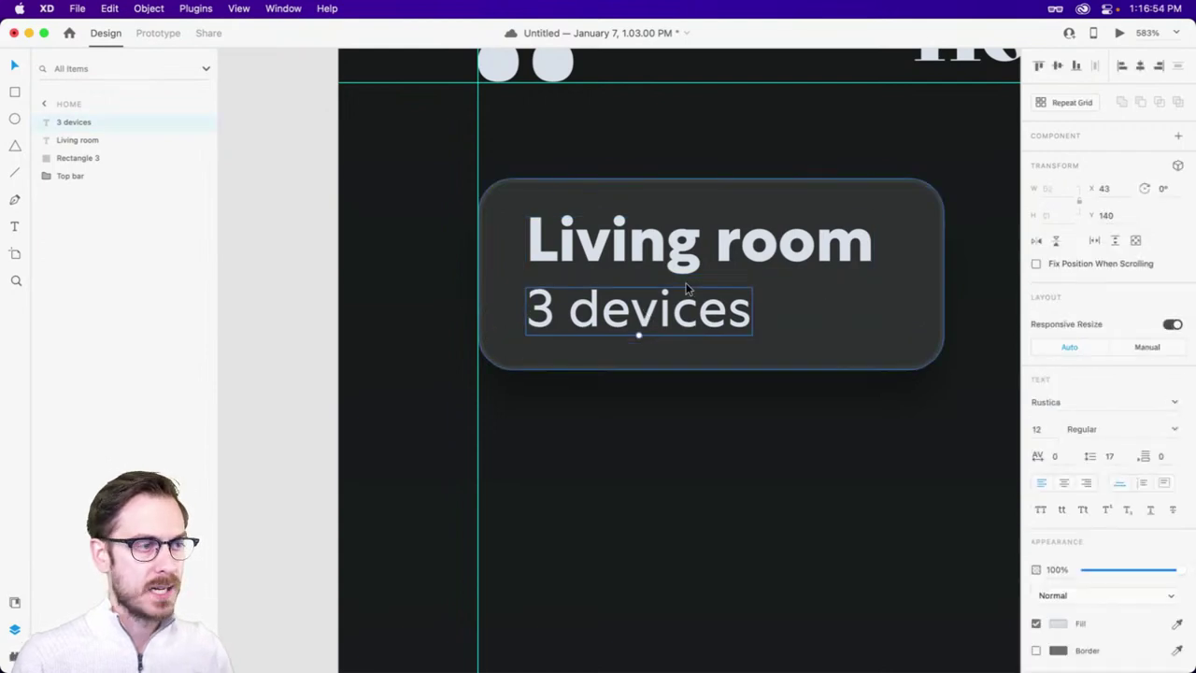
- Group the two text lines with the rounded rectangle and name the group Room
left_click(673, 241, "shift")
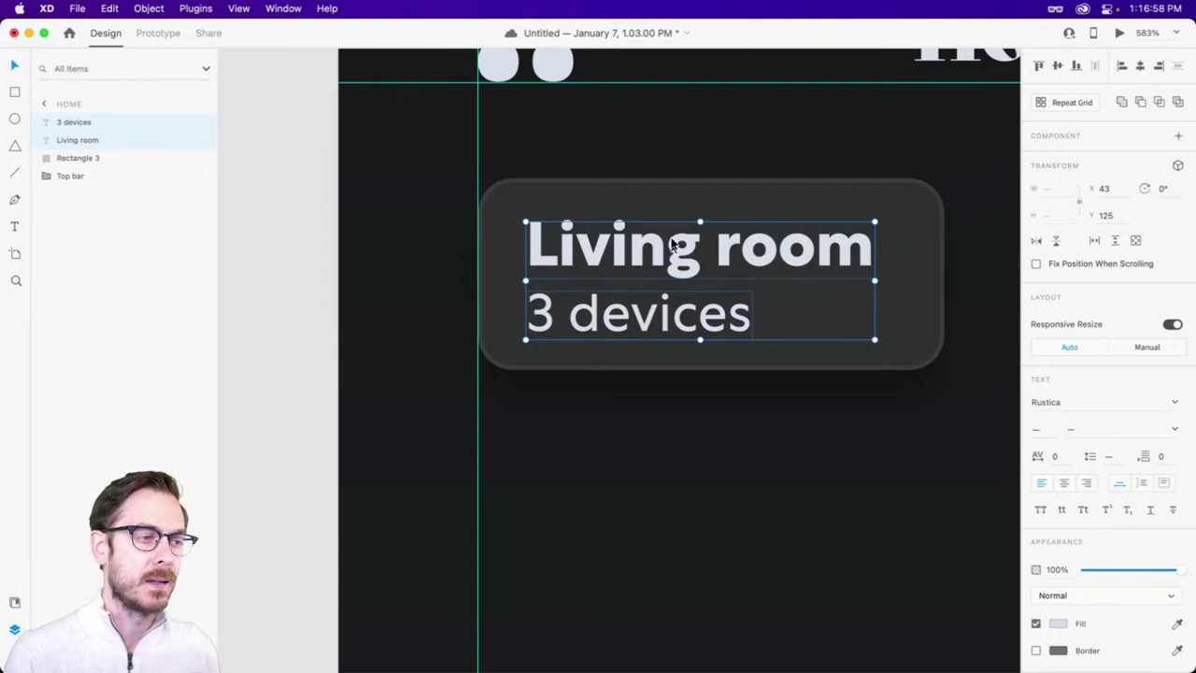
scroll(729, 408, "up", 1)
left_click_drag(738, 416, 662, 267)
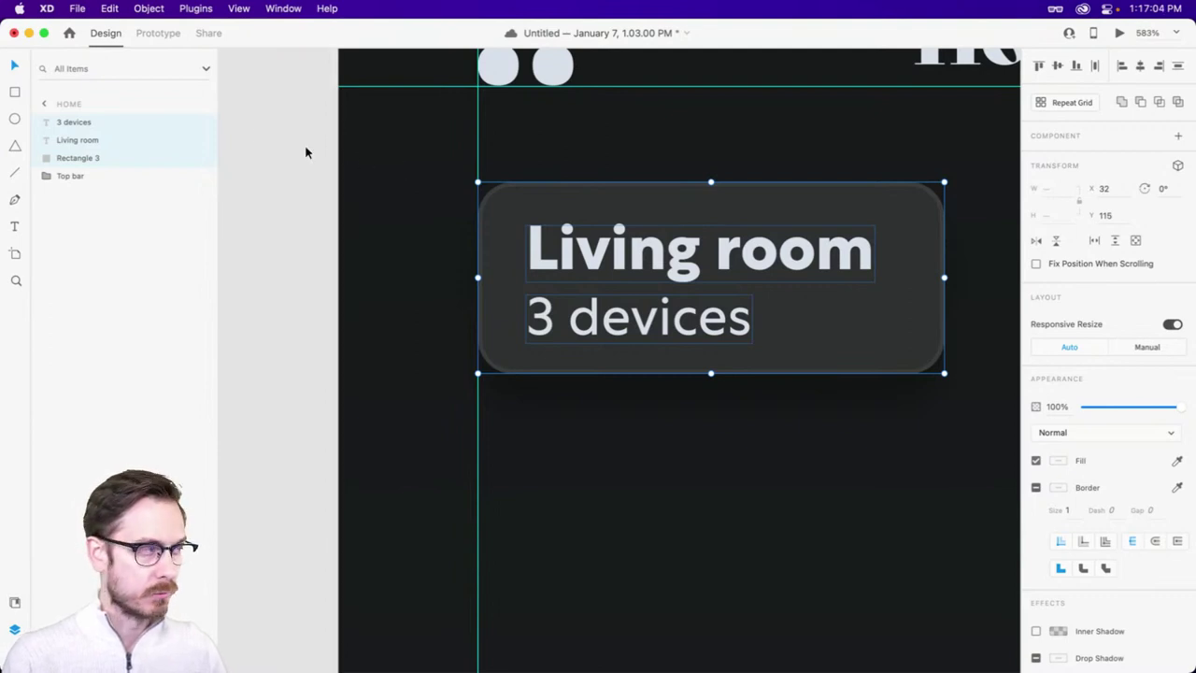
key("super+g")
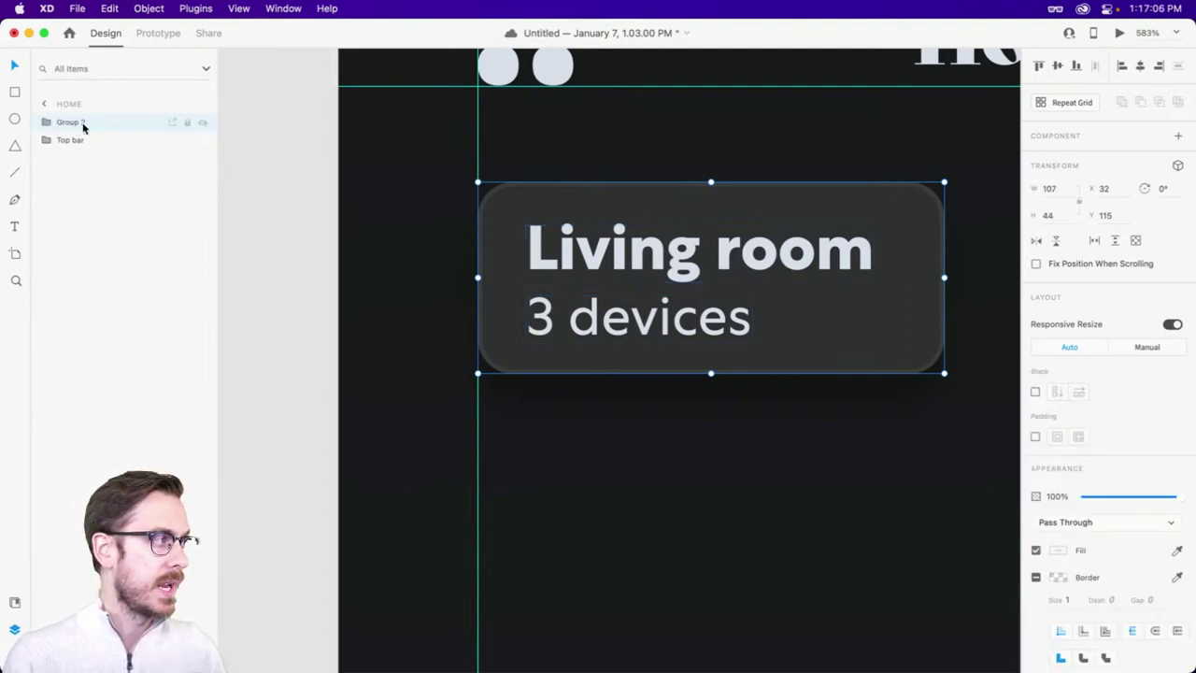
double_click(71, 122)
type("Room")
key("Return")
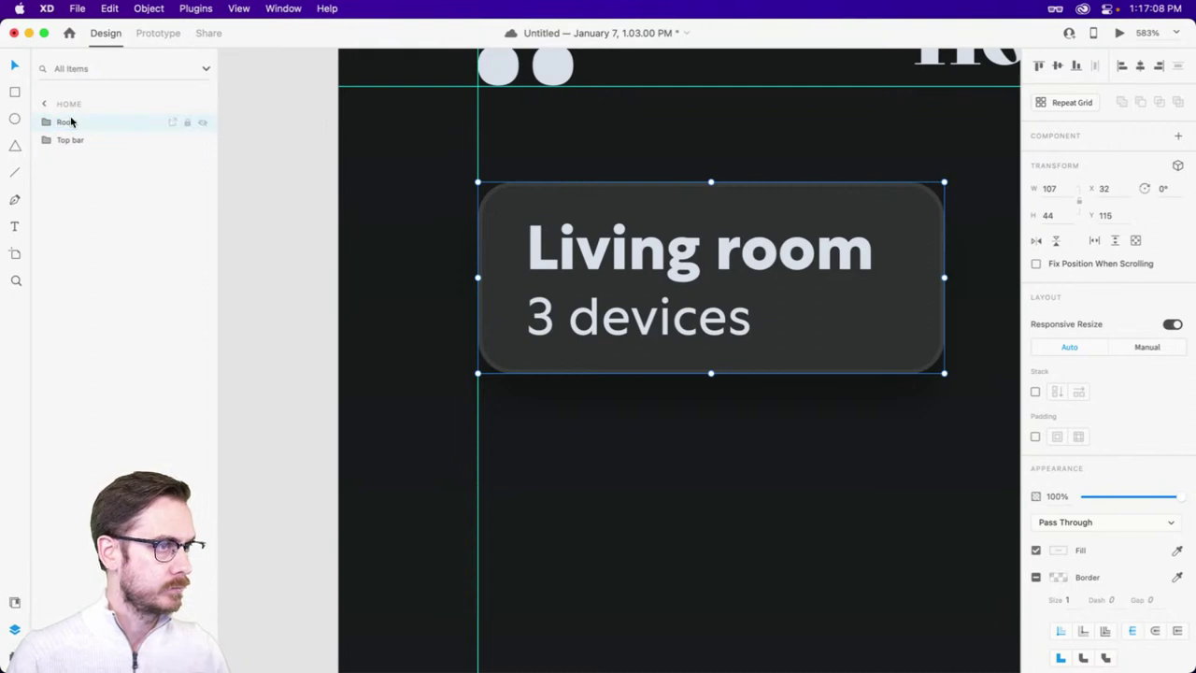
- Turn the Room group into a component and enable a vertical stack on it
left_click(1180, 138)
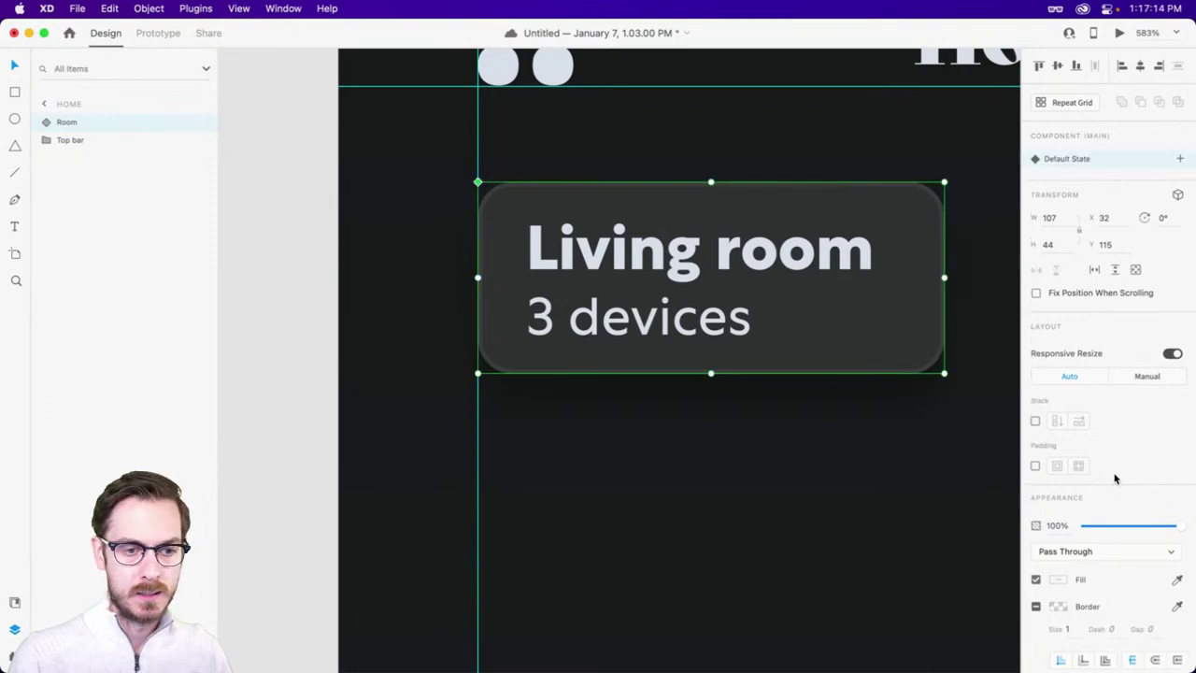
scroll(1122, 466, "down", 2)
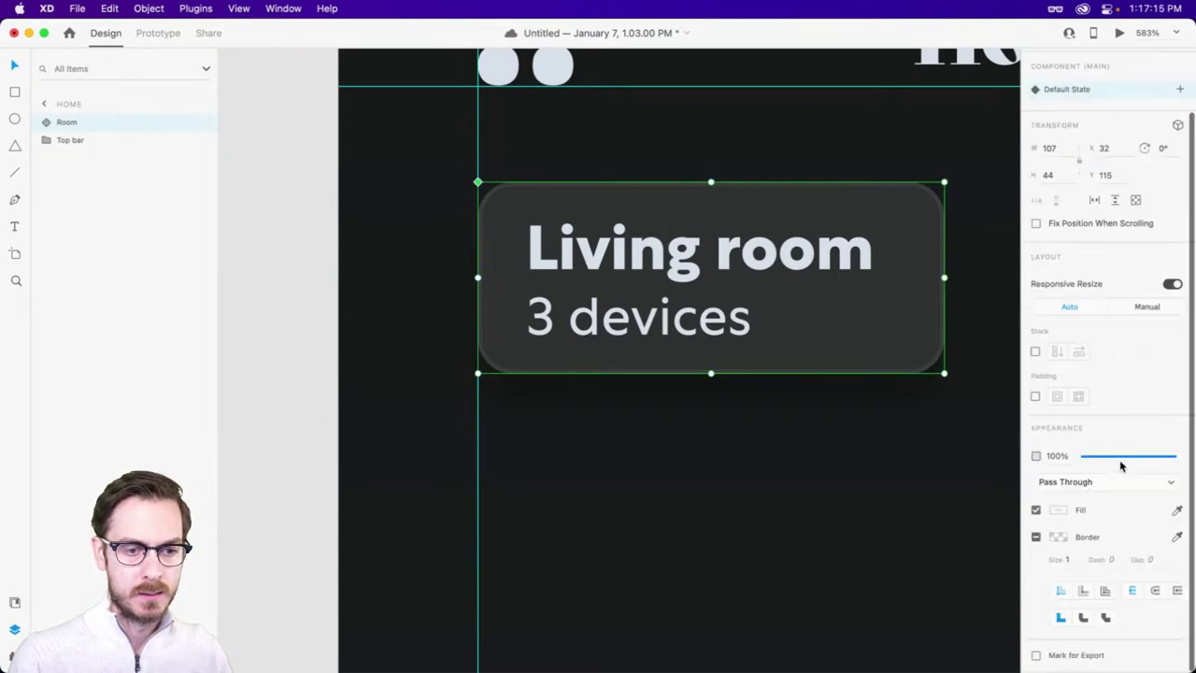
left_click(1035, 350)
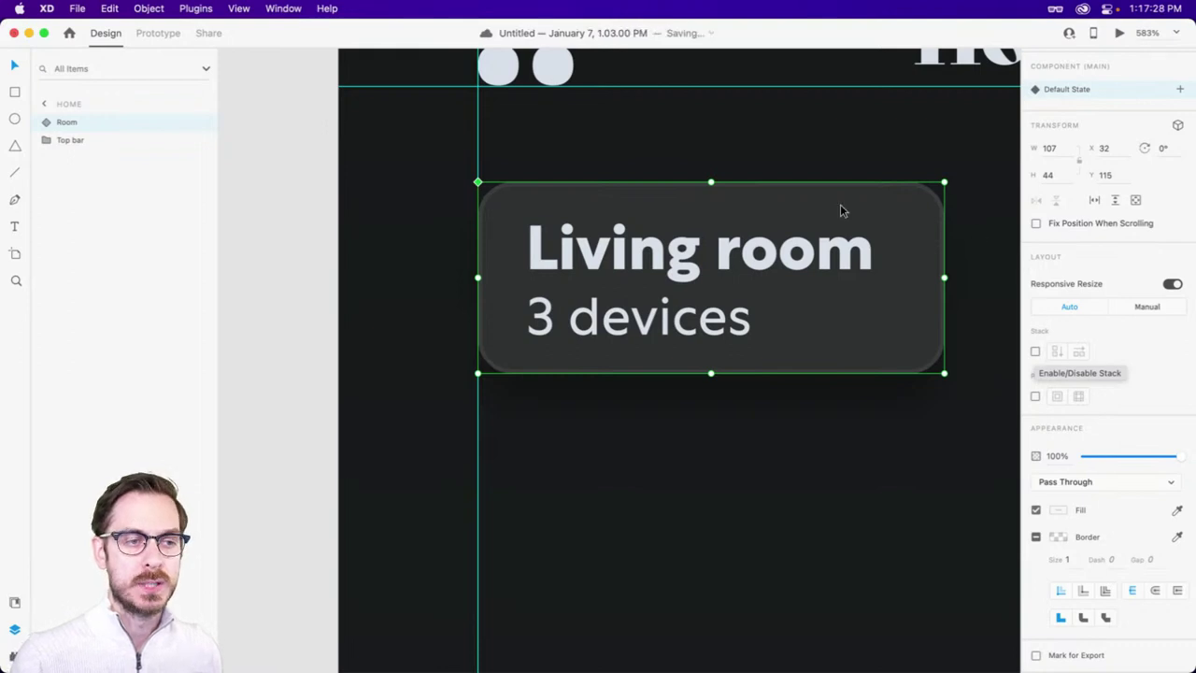
left_click(1036, 352)
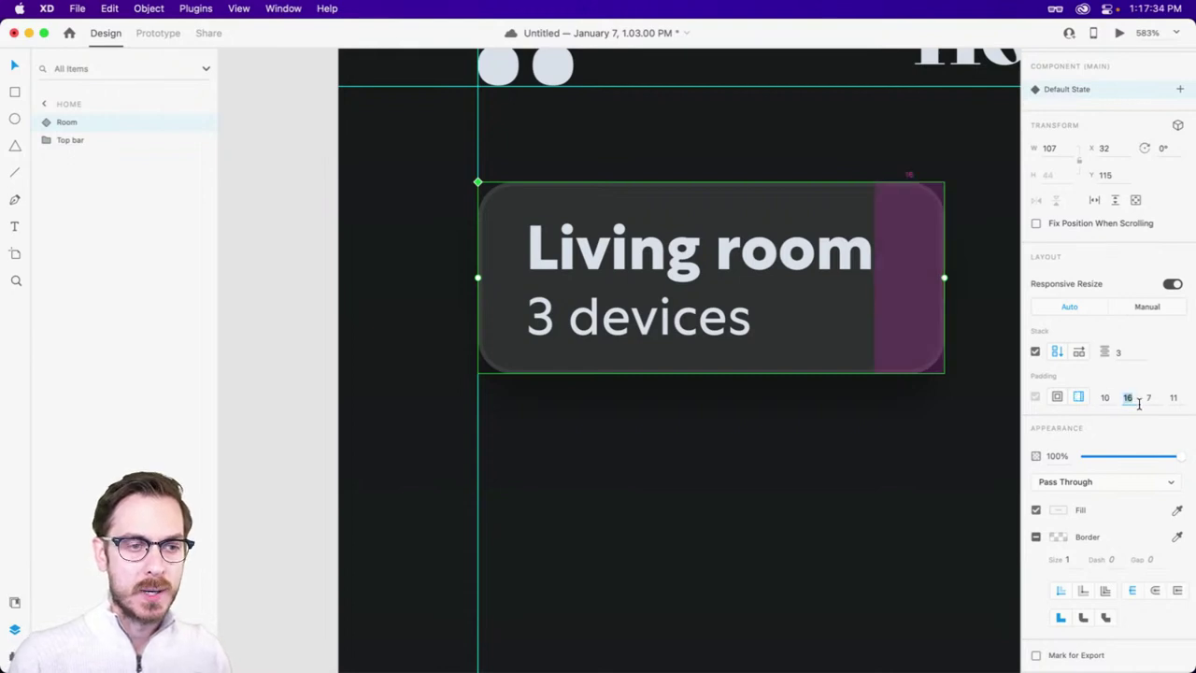
- Set the Room component's left padding to 16 and bottom padding to 8, and check it in the preview
left_click(1174, 399)
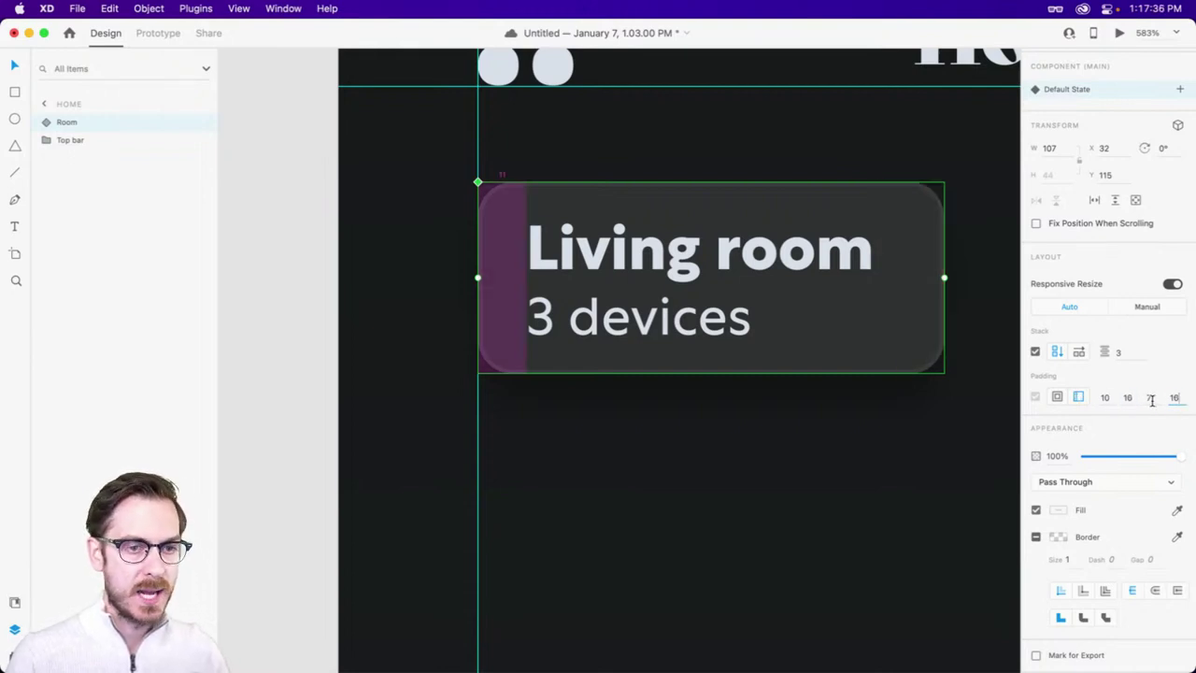
key("Return")
left_click_drag(702, 251, 725, 251)
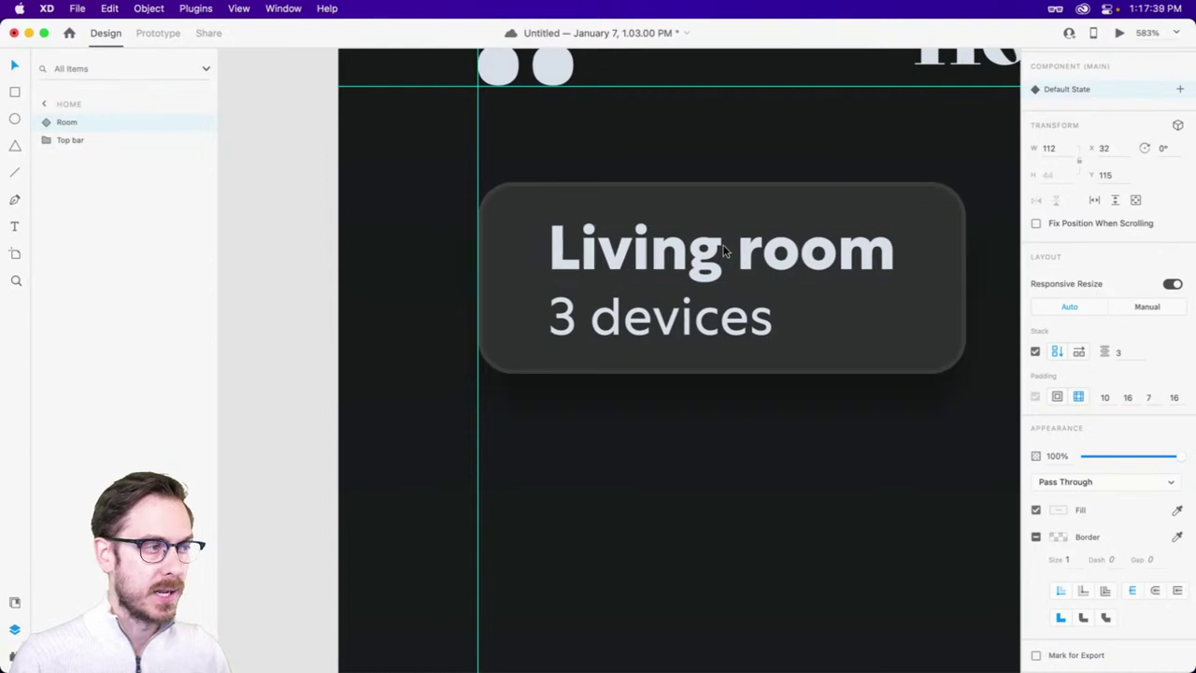
left_click(1149, 397)
type("8")
key("super+Return")
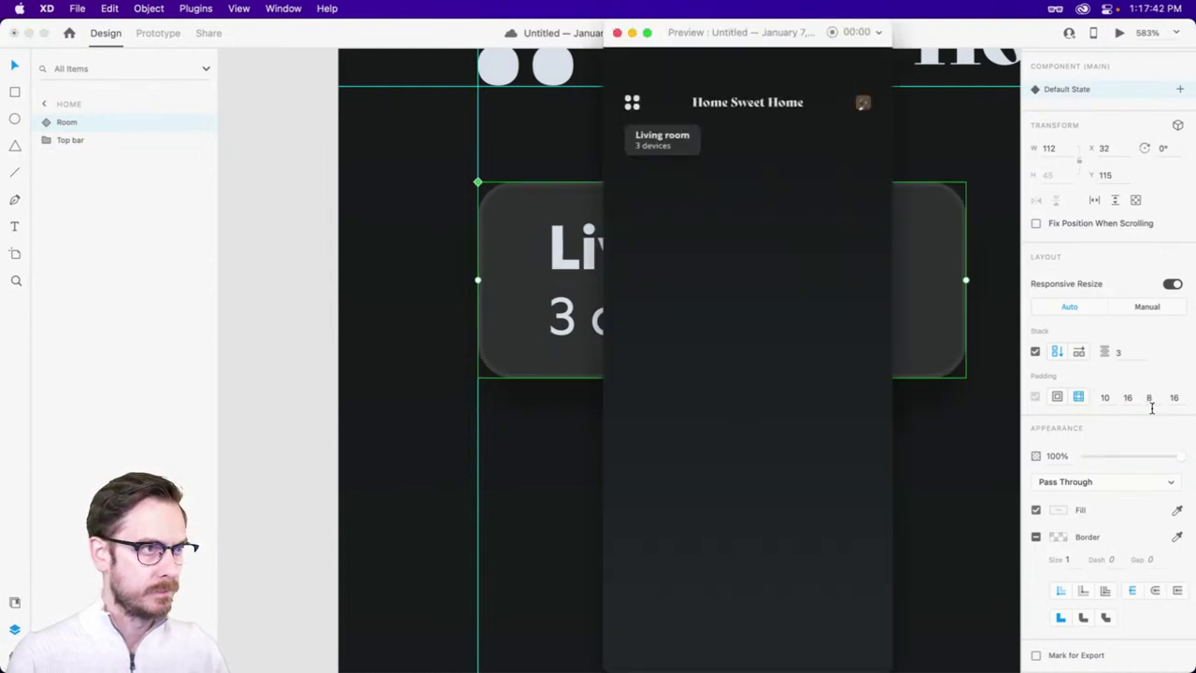
left_click(904, 336)
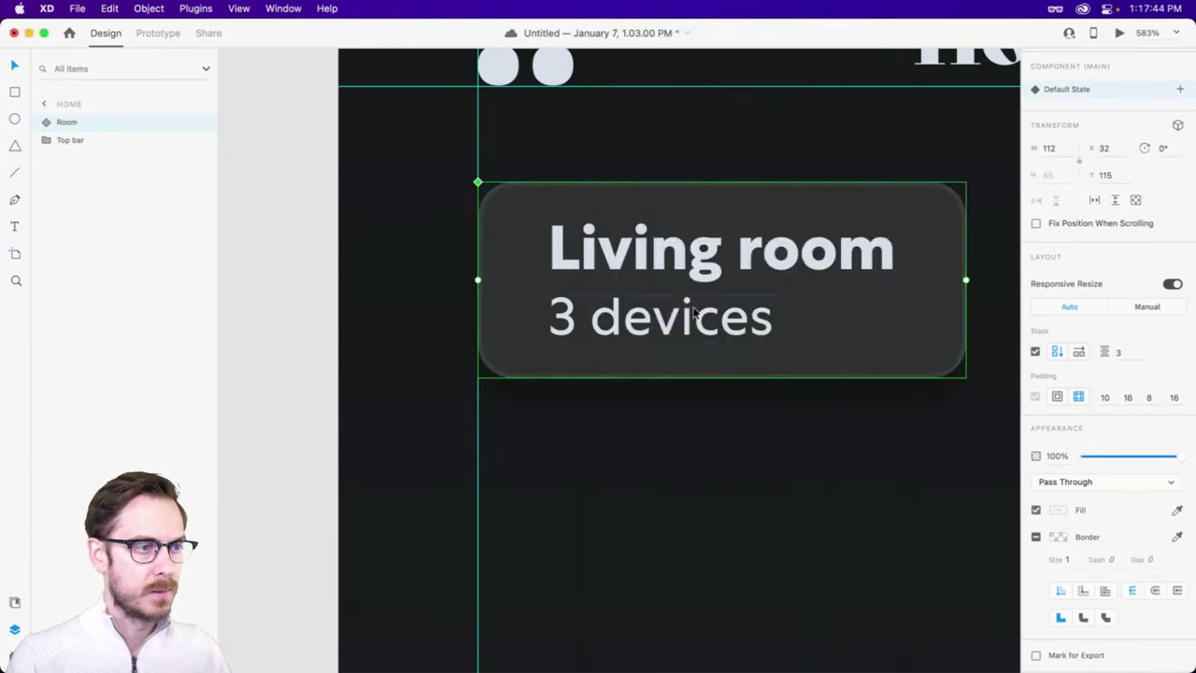
- Reduce the stack spacing between the "Living room" and "3 devices" lines to 2
double_click(691, 316)
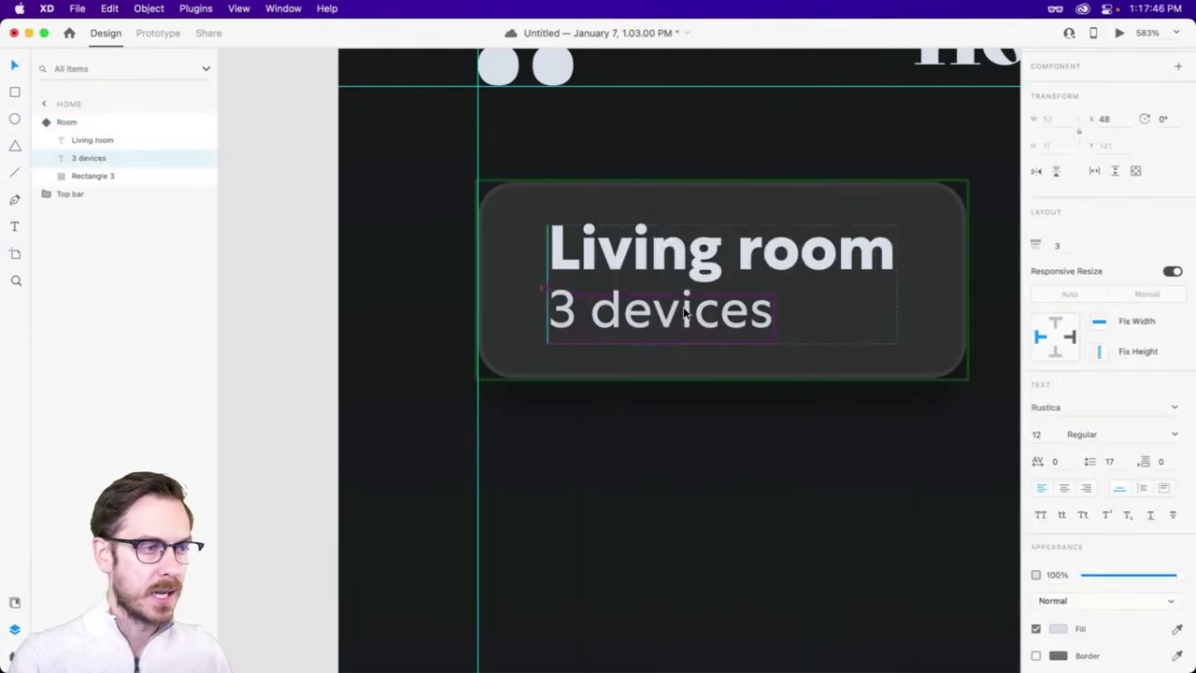
left_click_drag(696, 283, 695, 288)
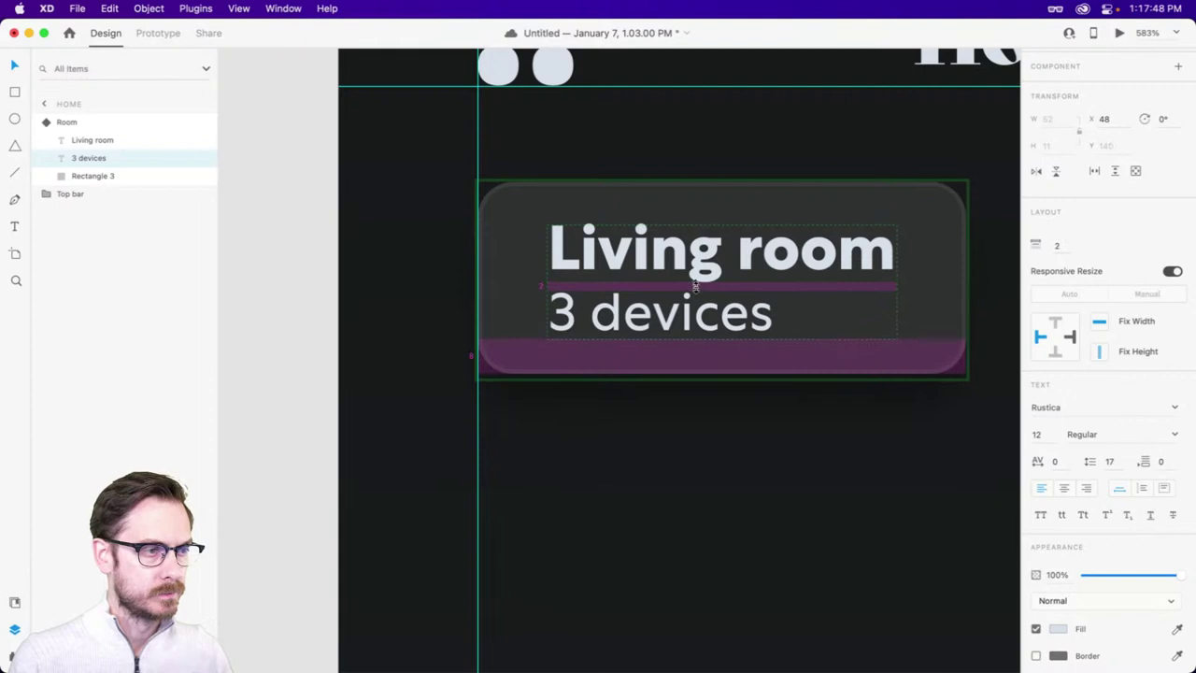
key("Escape")
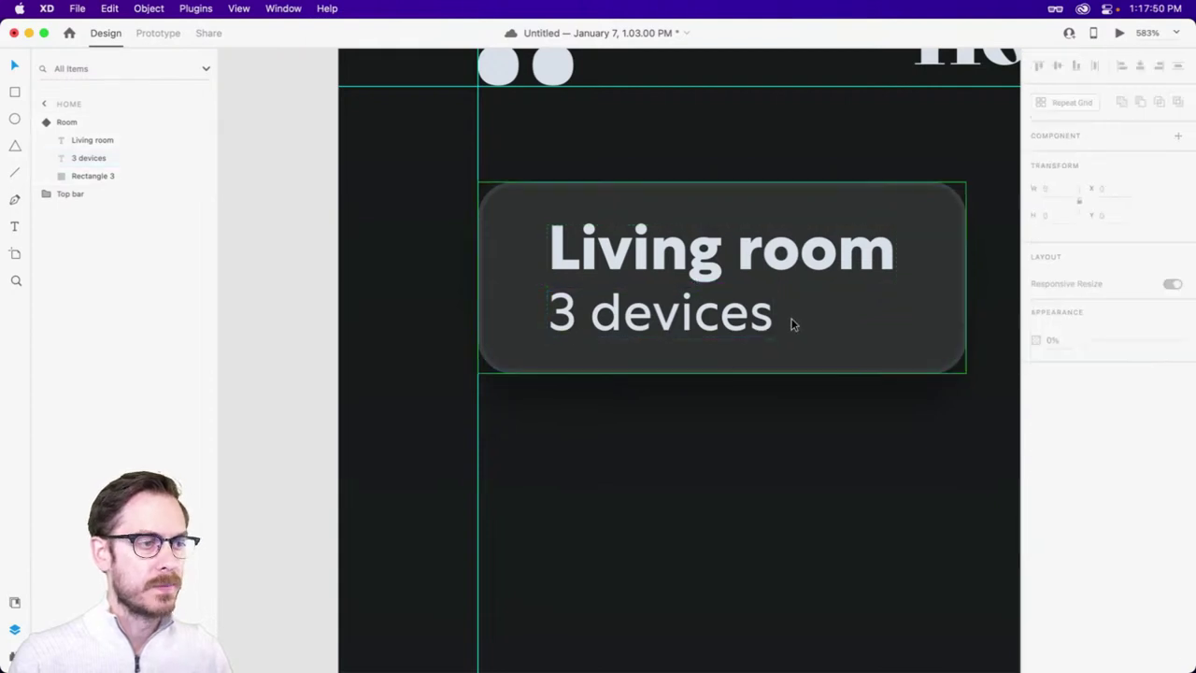
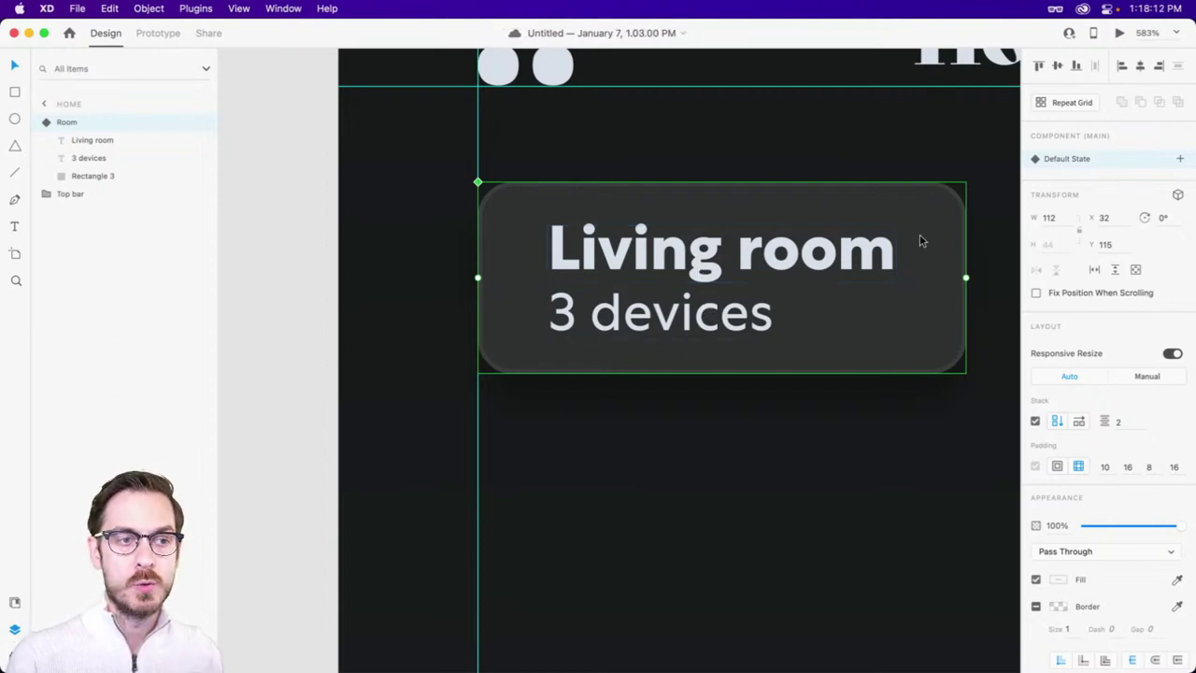
- Try drawing a 20 by 20 circle beside the "Living room" text inside the stacked Room component, and undo it
scroll(962, 271, "right", 3)
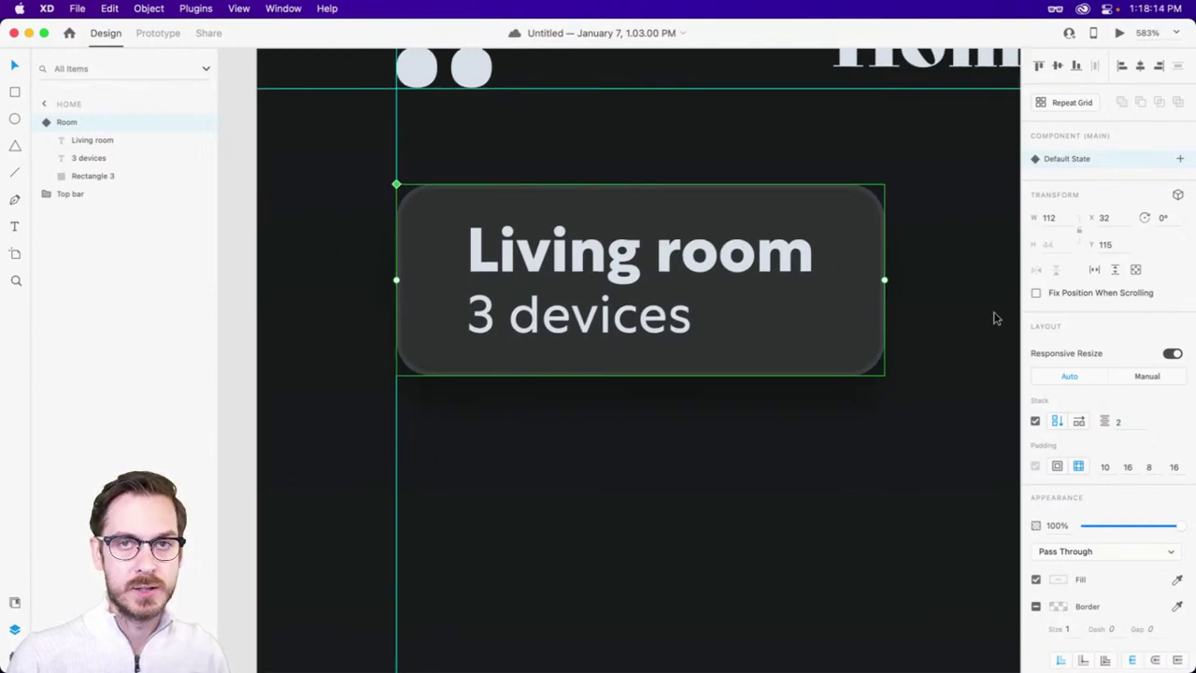
key("r")
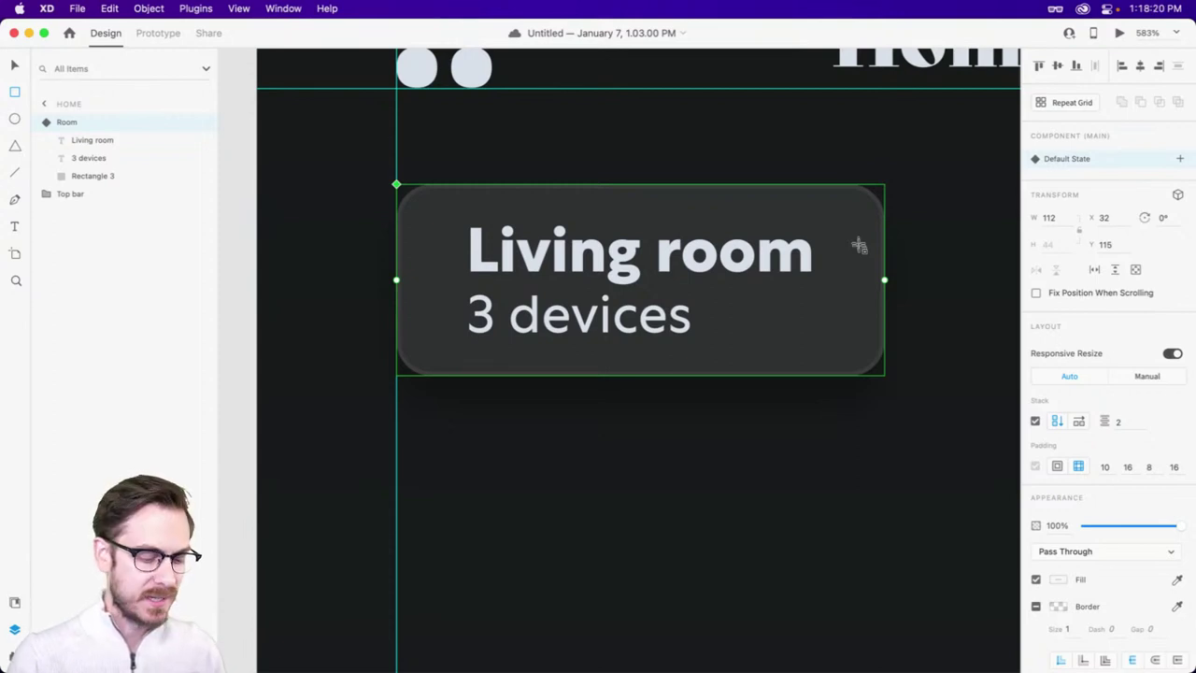
key("v")
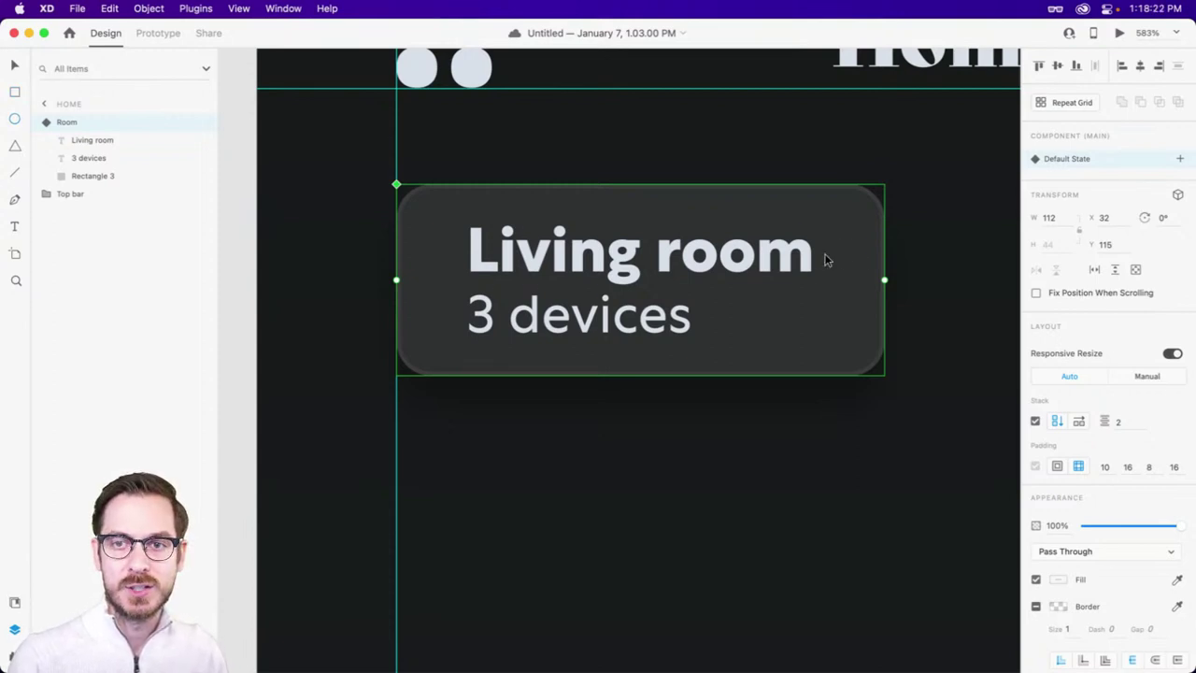
double_click(773, 258)
key("e")
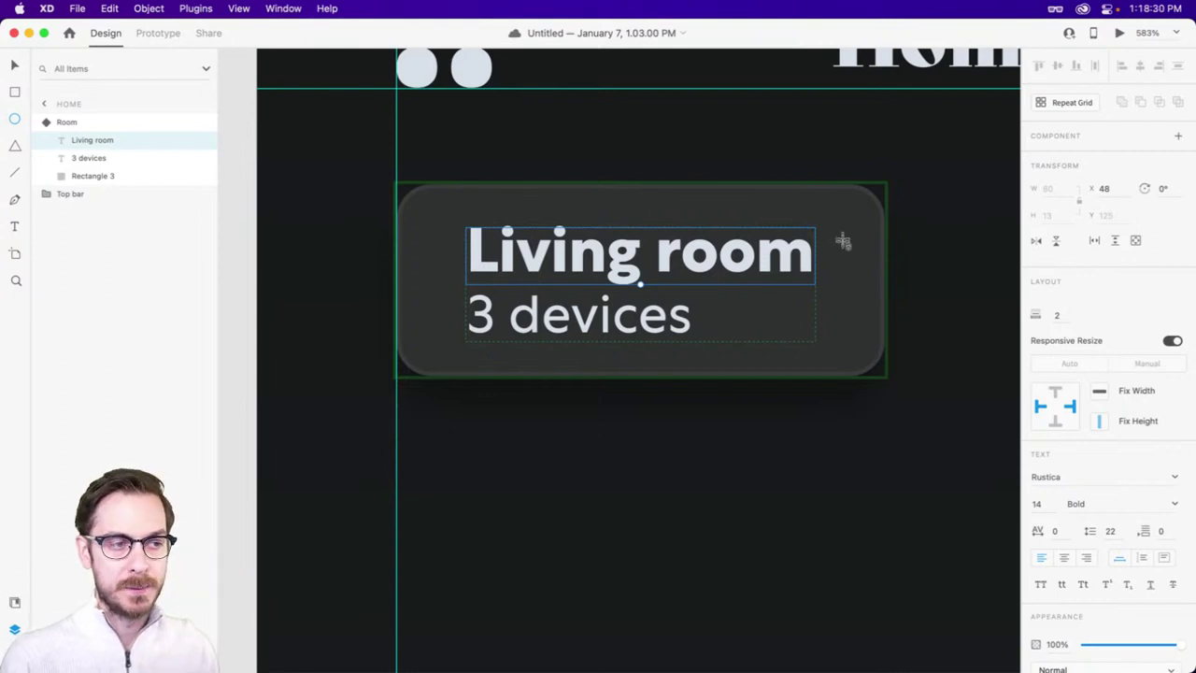
left_click_drag(846, 236, 958, 327)
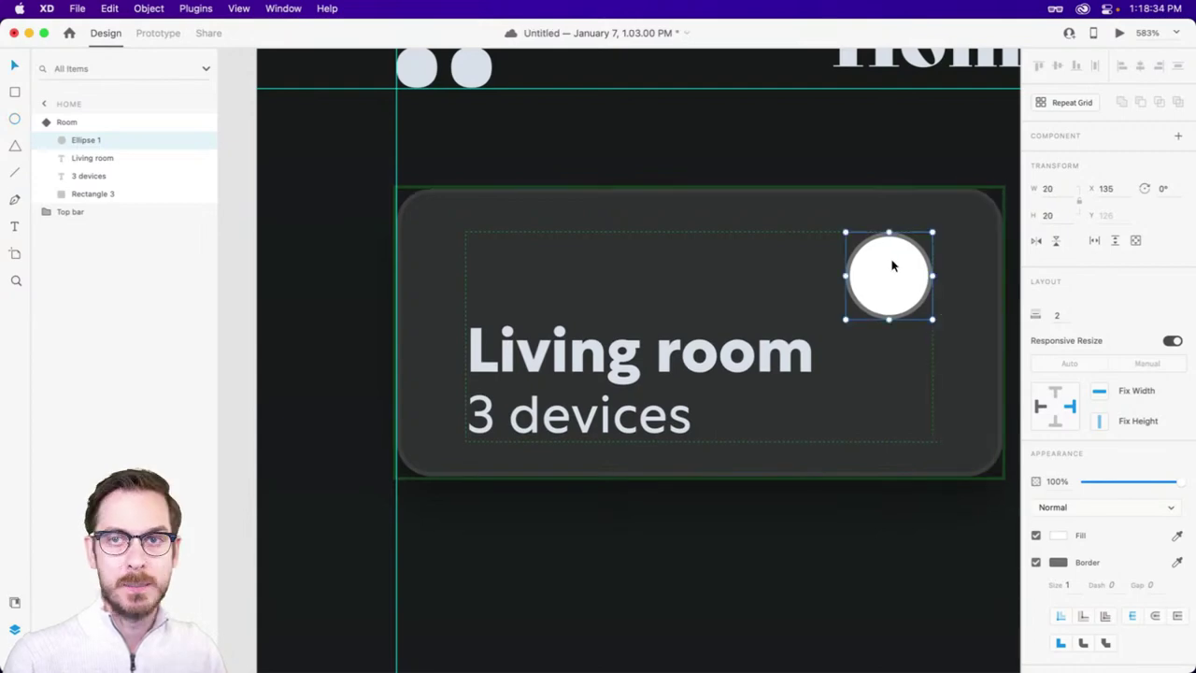
left_click_drag(874, 268, 565, 250)
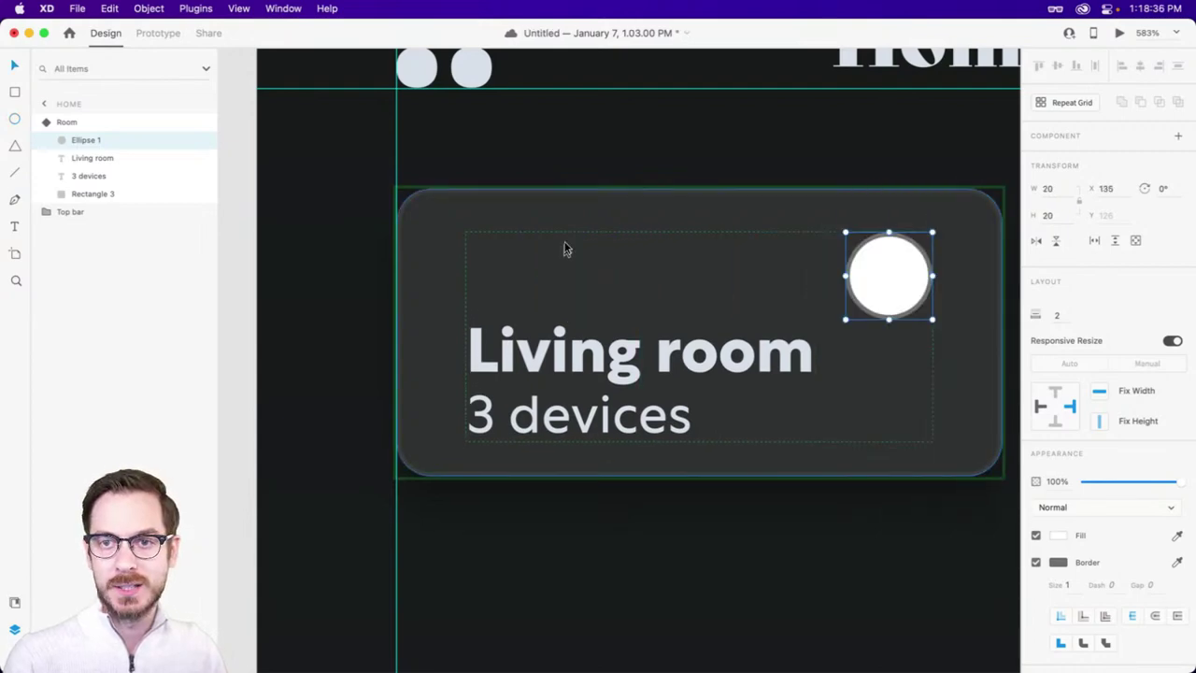
key("super+z")
key("super+z")
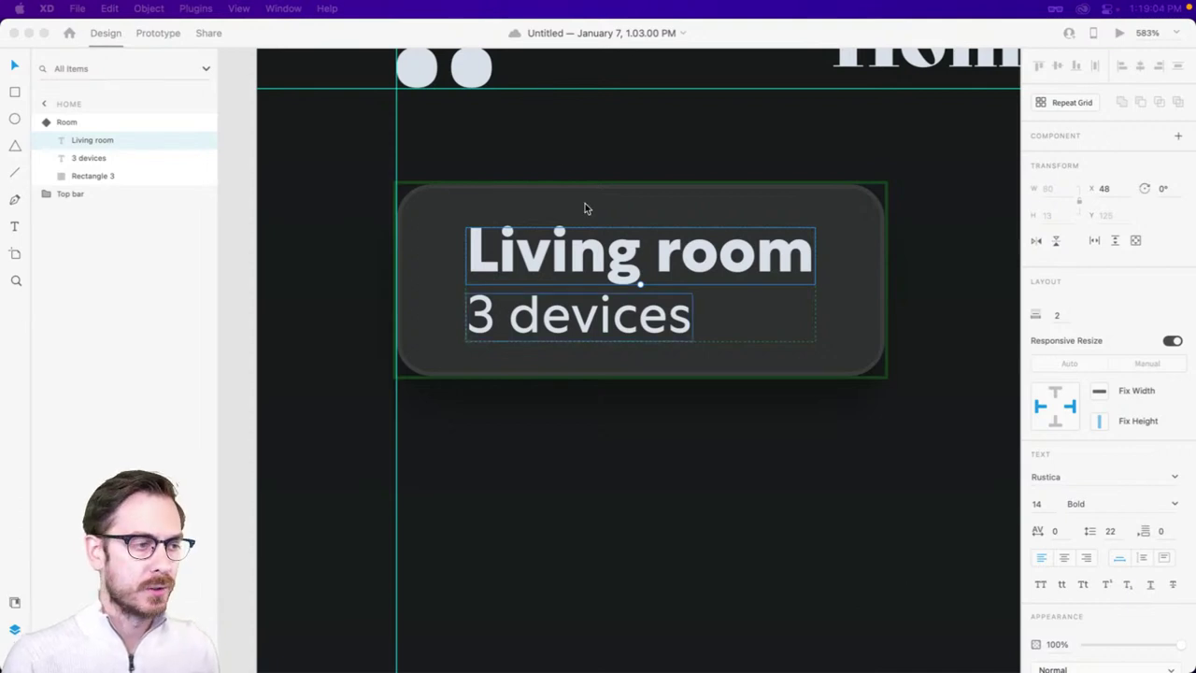
- Group the "Living room" and "3 devices" lines inside the Room component as Text, and reselect the component
left_click(603, 336)
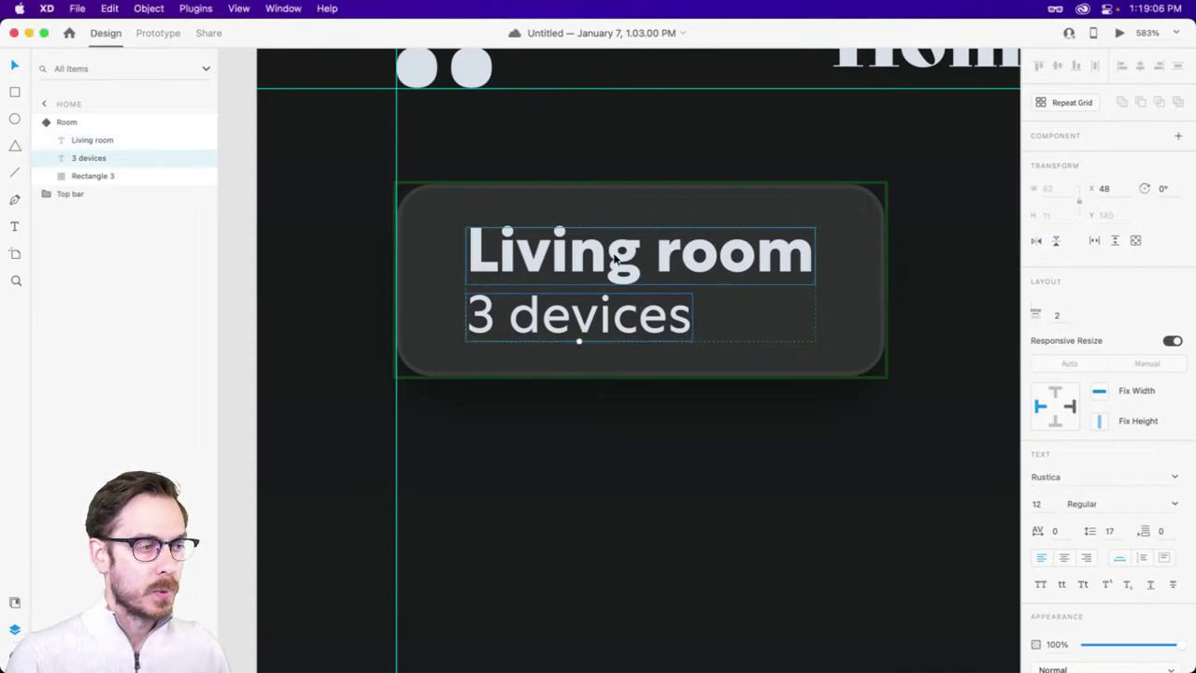
left_click(614, 260, "shift")
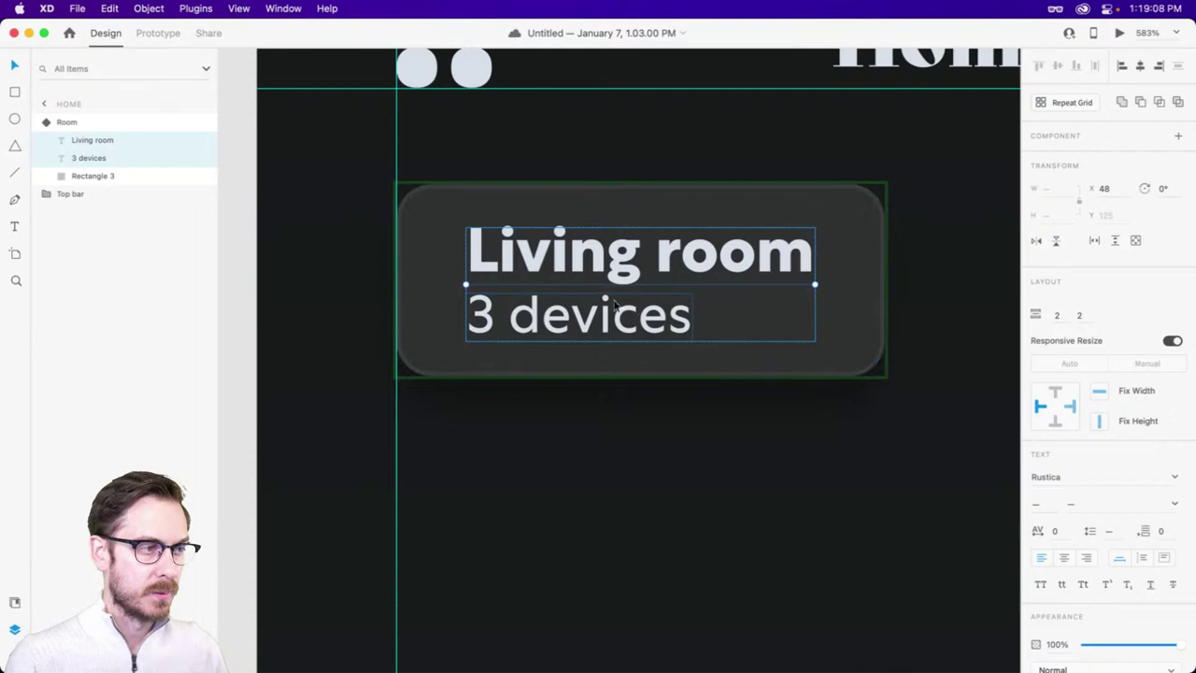
key("super+g")
double_click(79, 140)
type("Te")
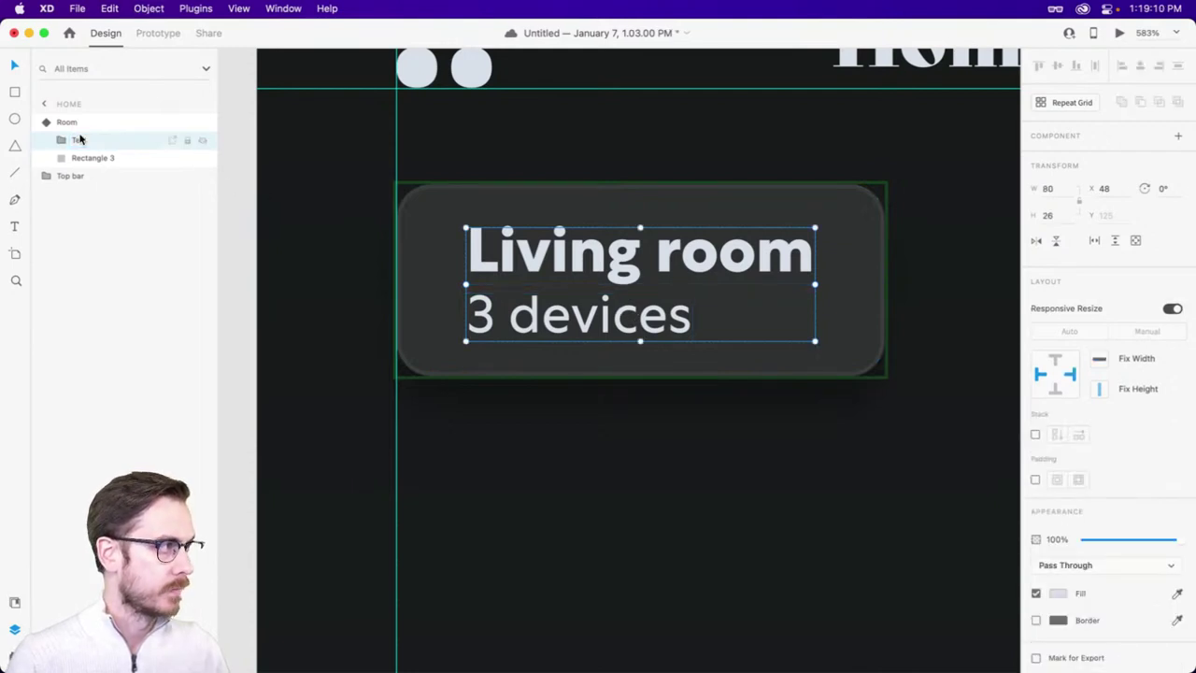
type("xt")
left_click(104, 121)
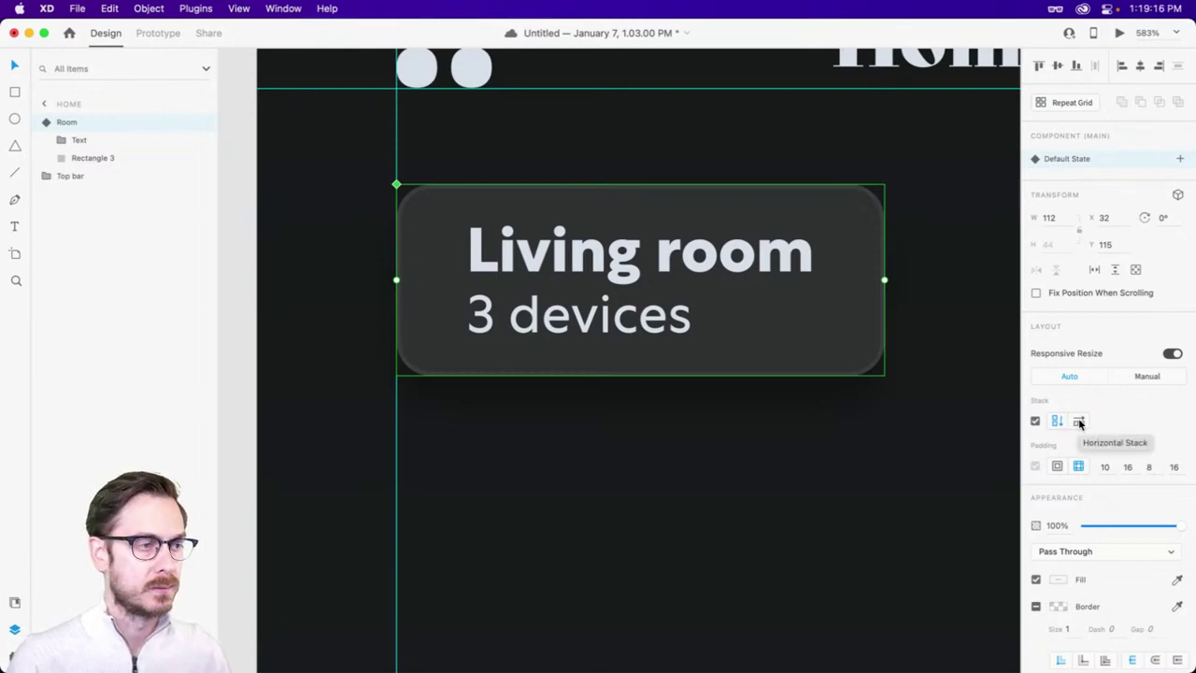
- Draw a circle about 22 by 22 beside the Text group, as a horizontally stacked item inside the Room component
double_click(768, 247)
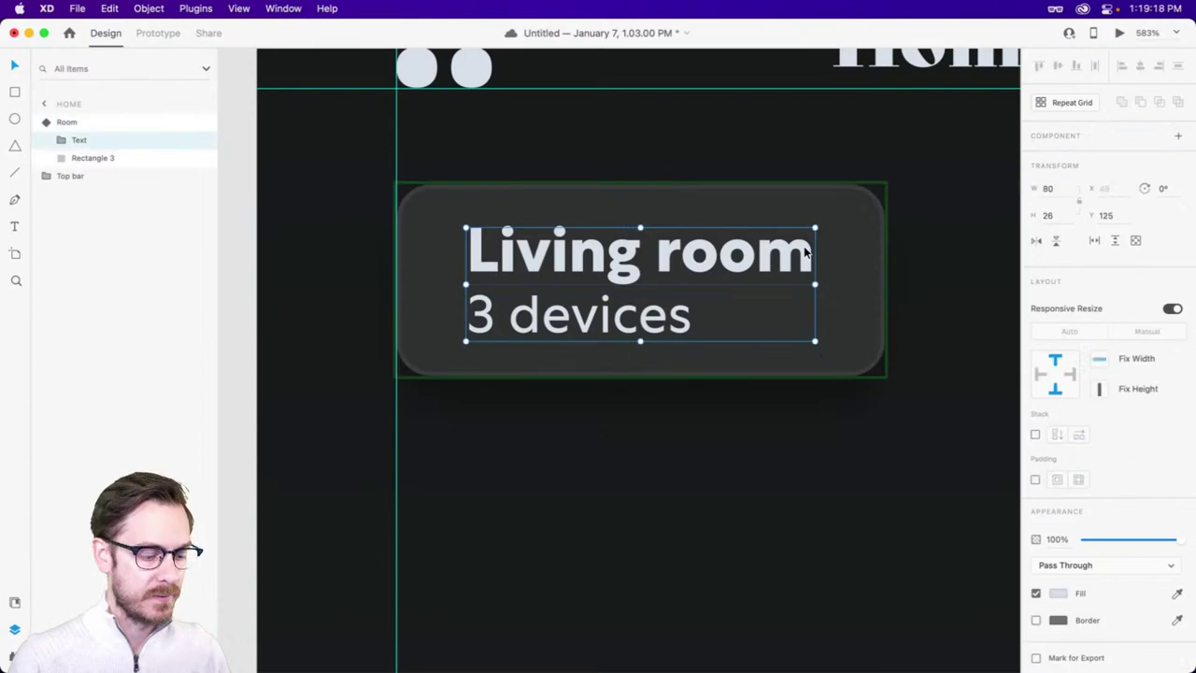
key("e")
left_click(855, 240)
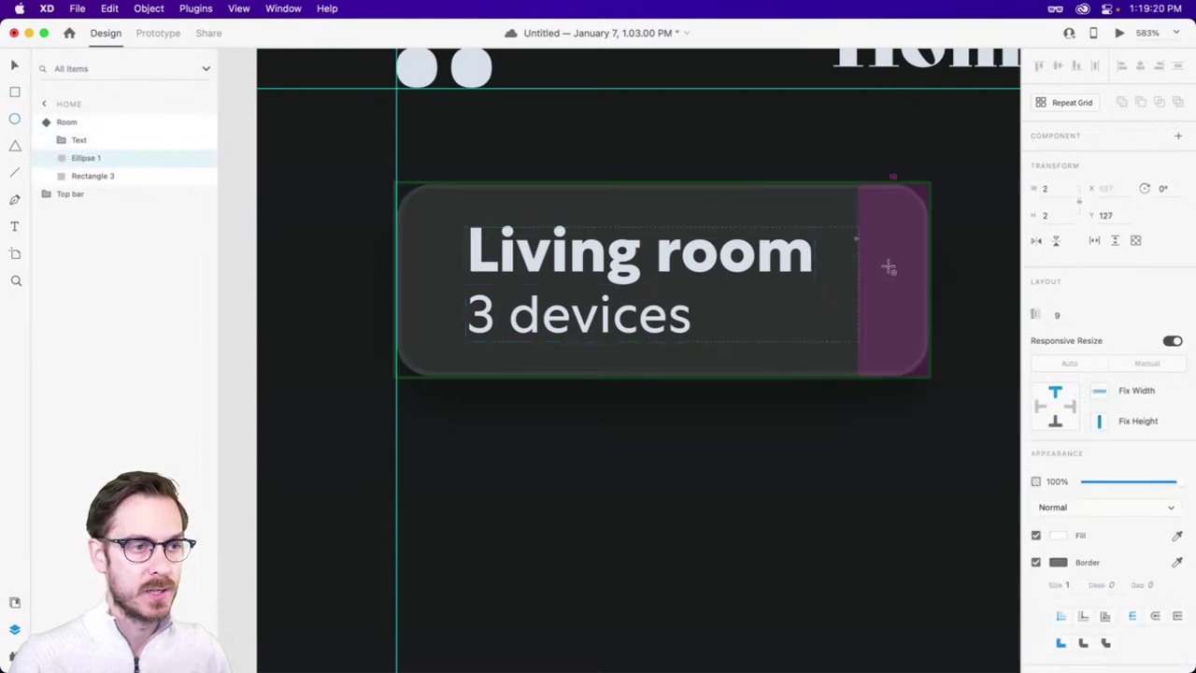
left_click_drag(889, 267, 955, 339)
left_click_drag(900, 275, 900, 273)
scroll(897, 271, "right", 3)
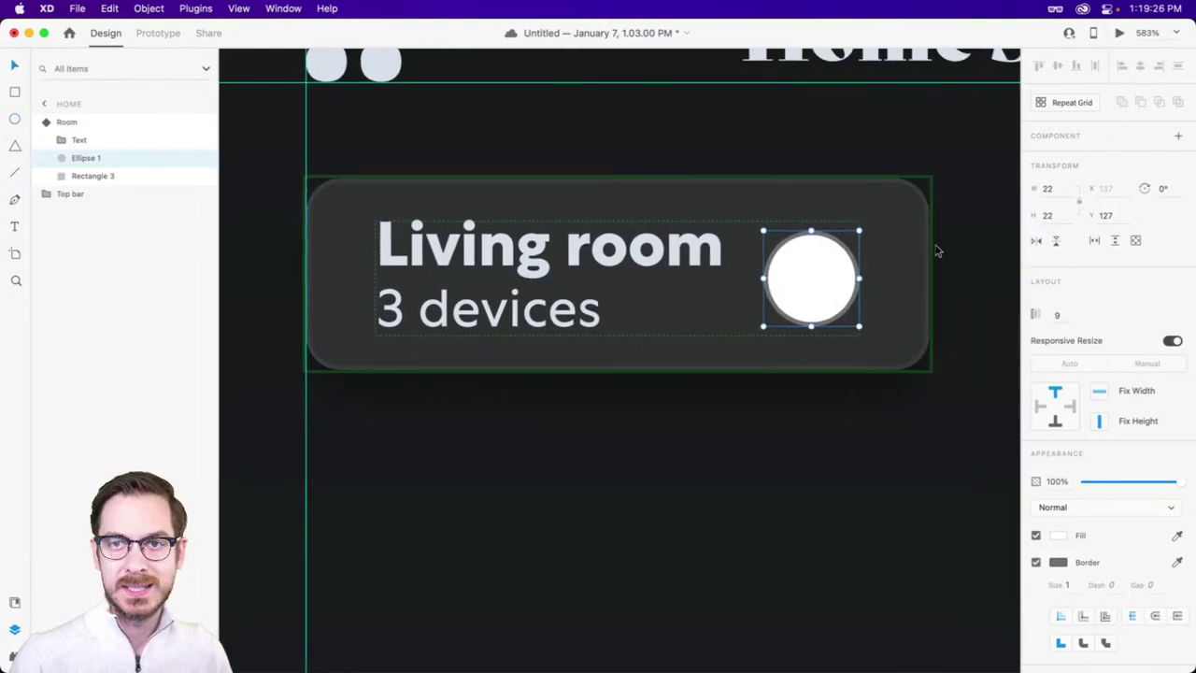
- Set the stack spacing between the Text group and the circle to 10, and check it in the preview
left_click(912, 242)
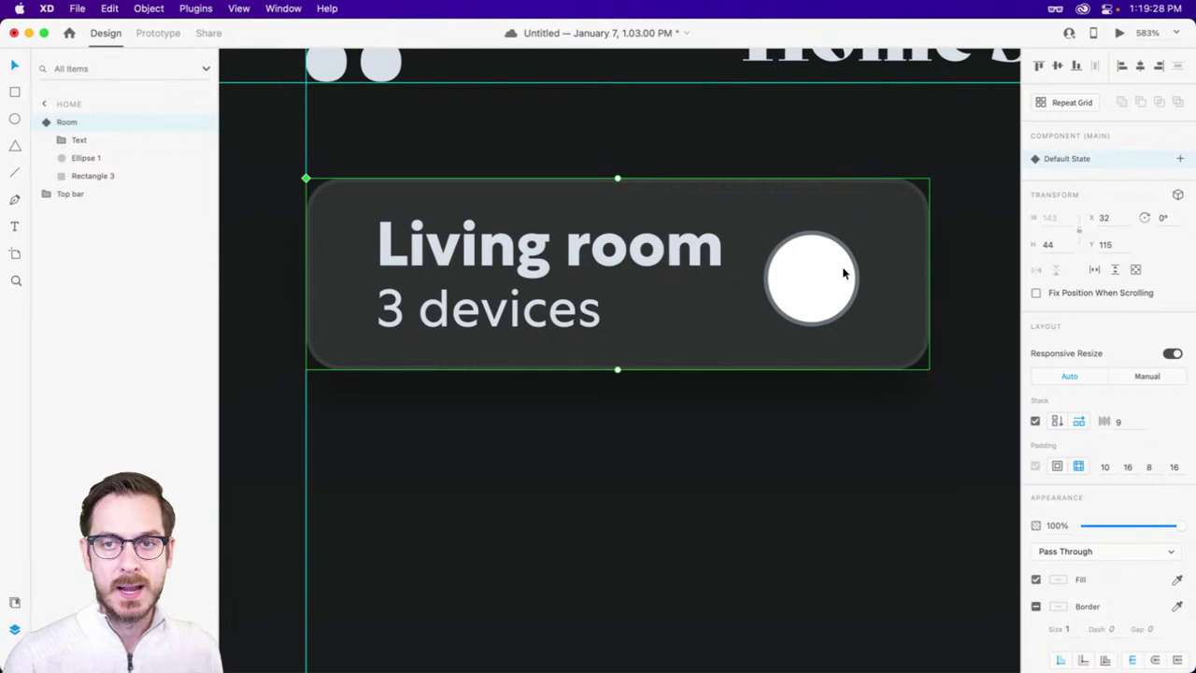
scroll(844, 273, "left", 3)
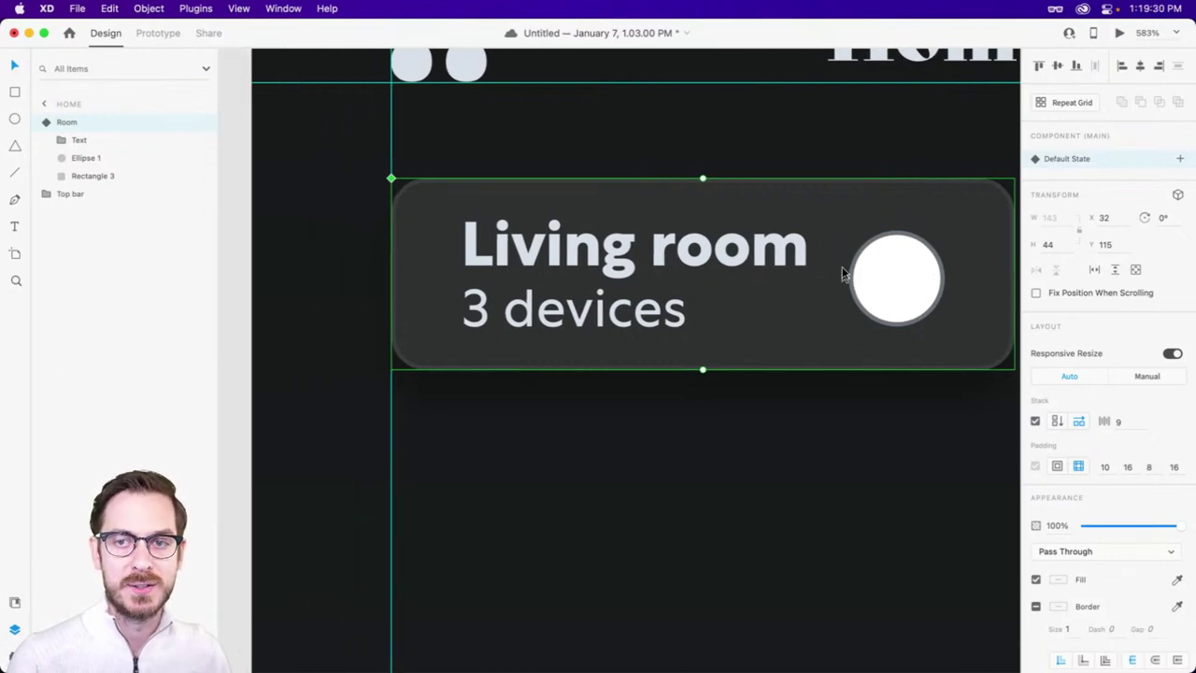
scroll(841, 274, "right", 3)
scroll(785, 326, "left", 2)
scroll(785, 326, "down", 2)
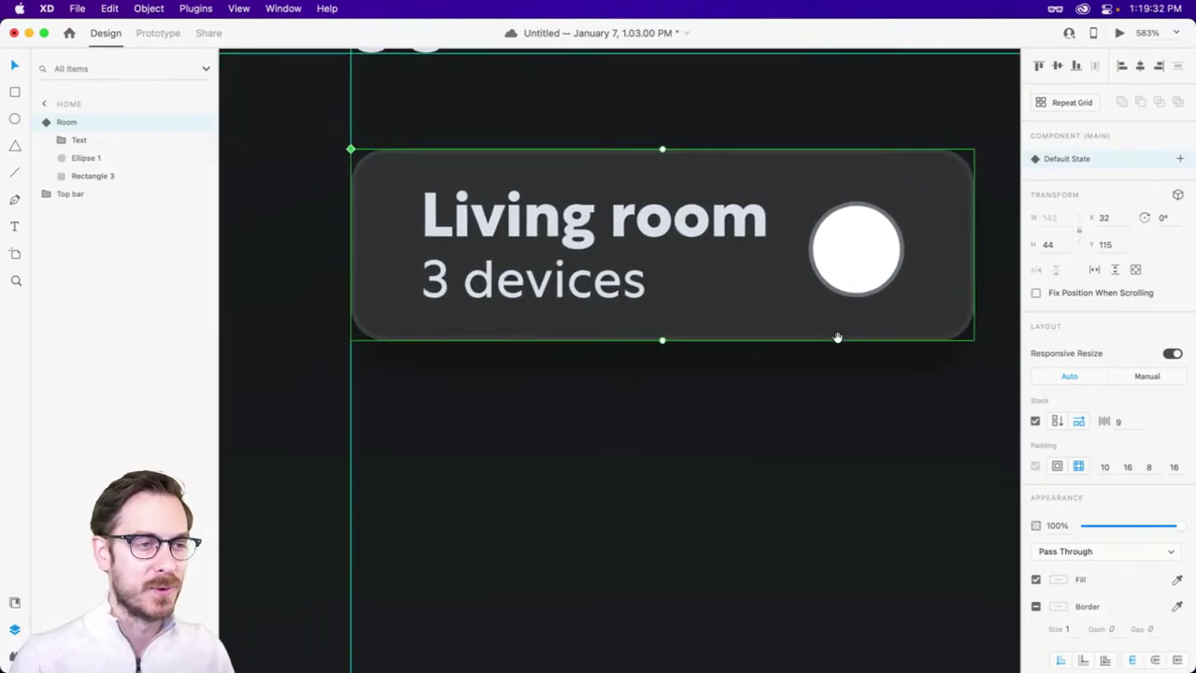
double_click(844, 272)
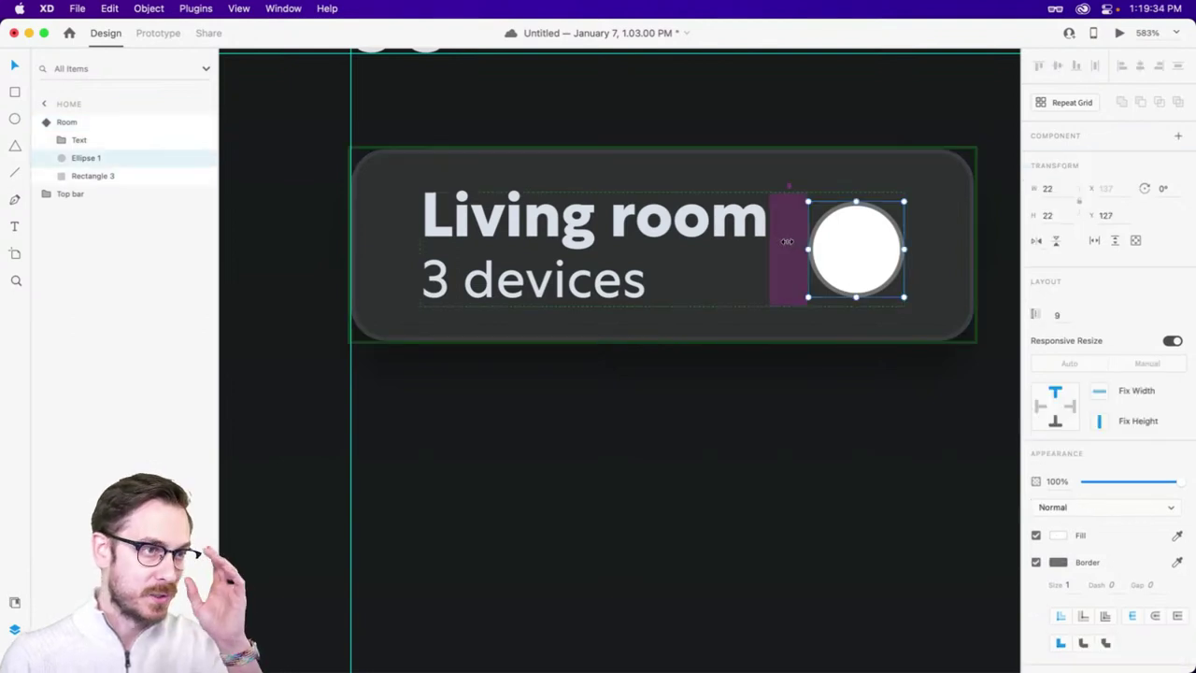
left_click_drag(788, 241, 790, 240)
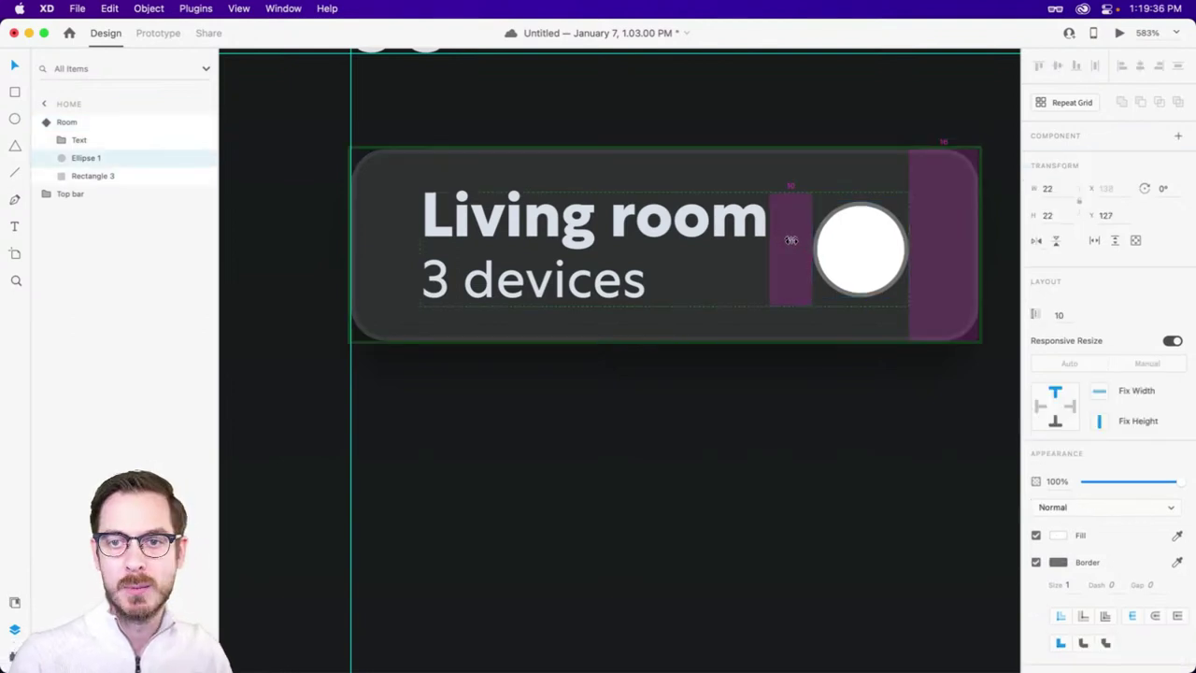
key("super+Return")
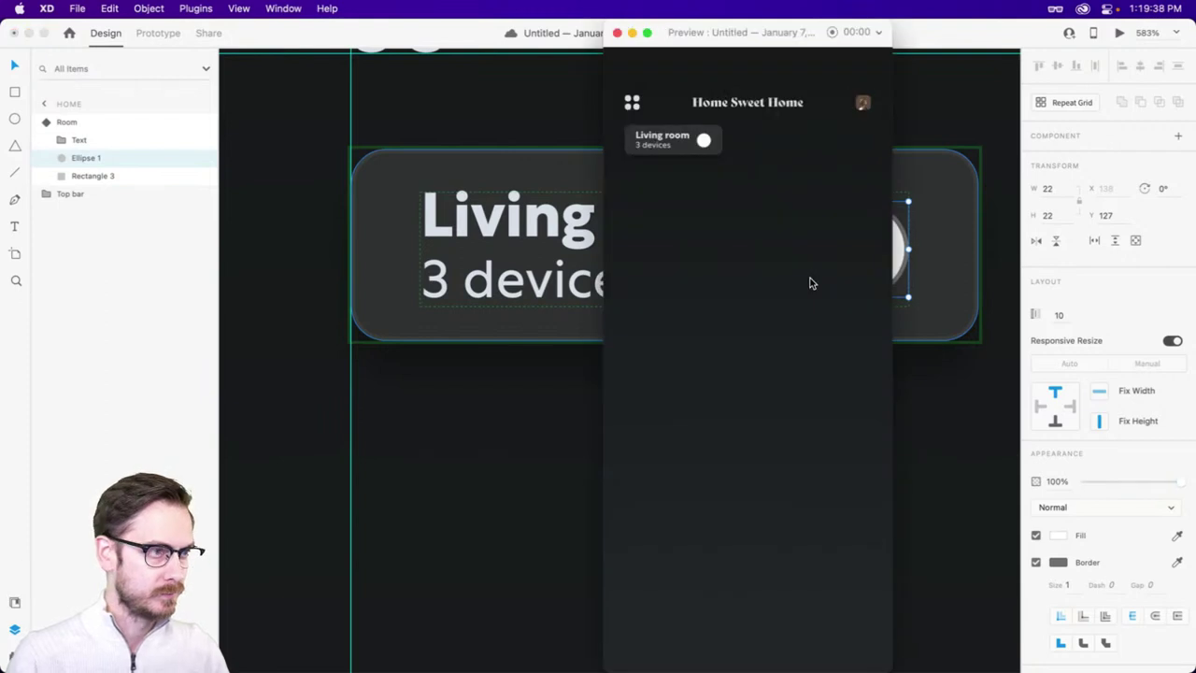
key("super+w")
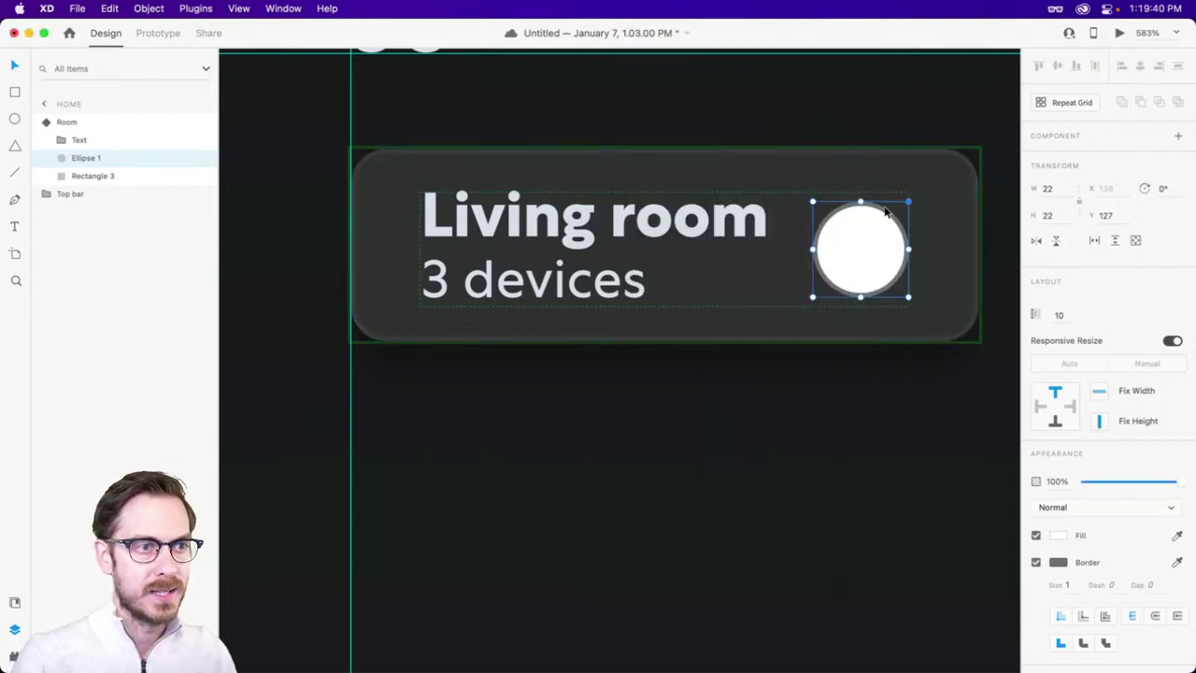
- Enlarge the circle to 26 by 26 and style it with a dark bluish-grey fill and no border
left_click_drag(908, 201, 920, 193)
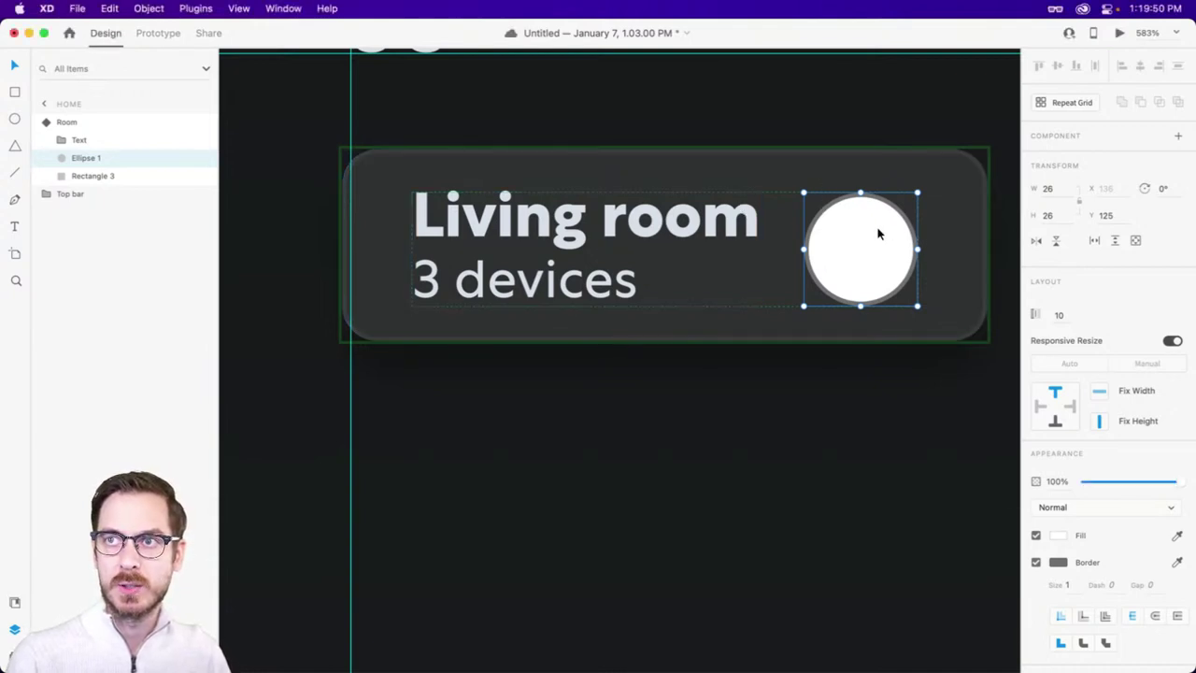
left_click(1036, 563)
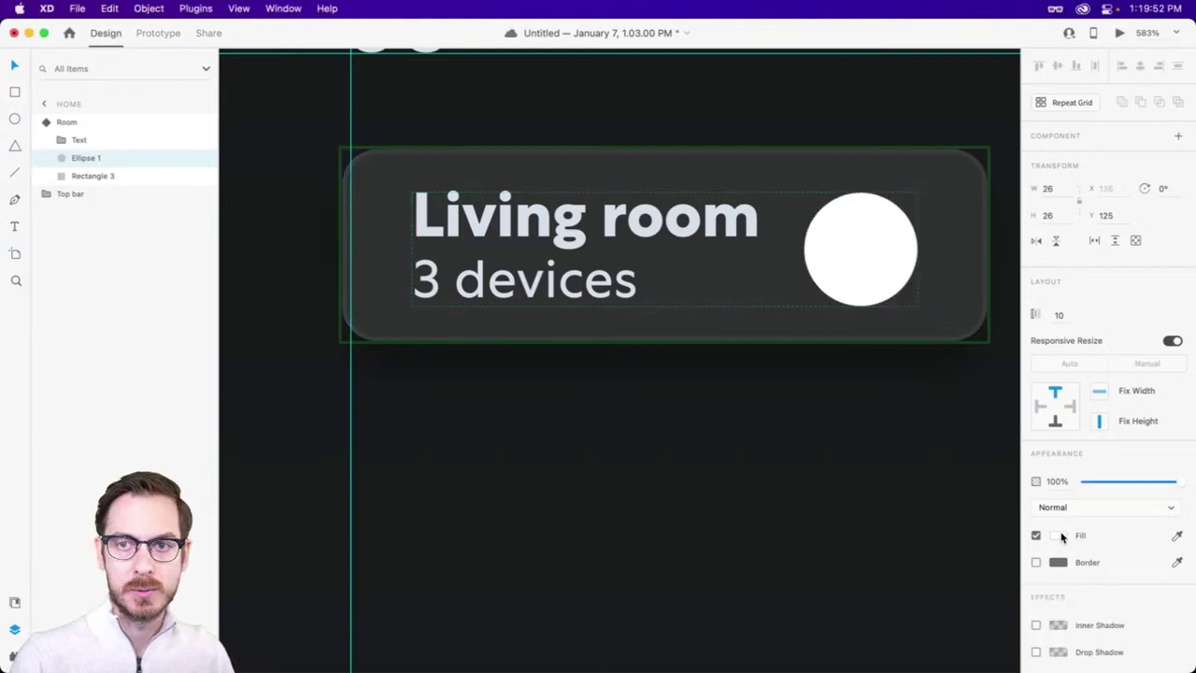
left_click(1060, 535)
left_click_drag(935, 553, 853, 542)
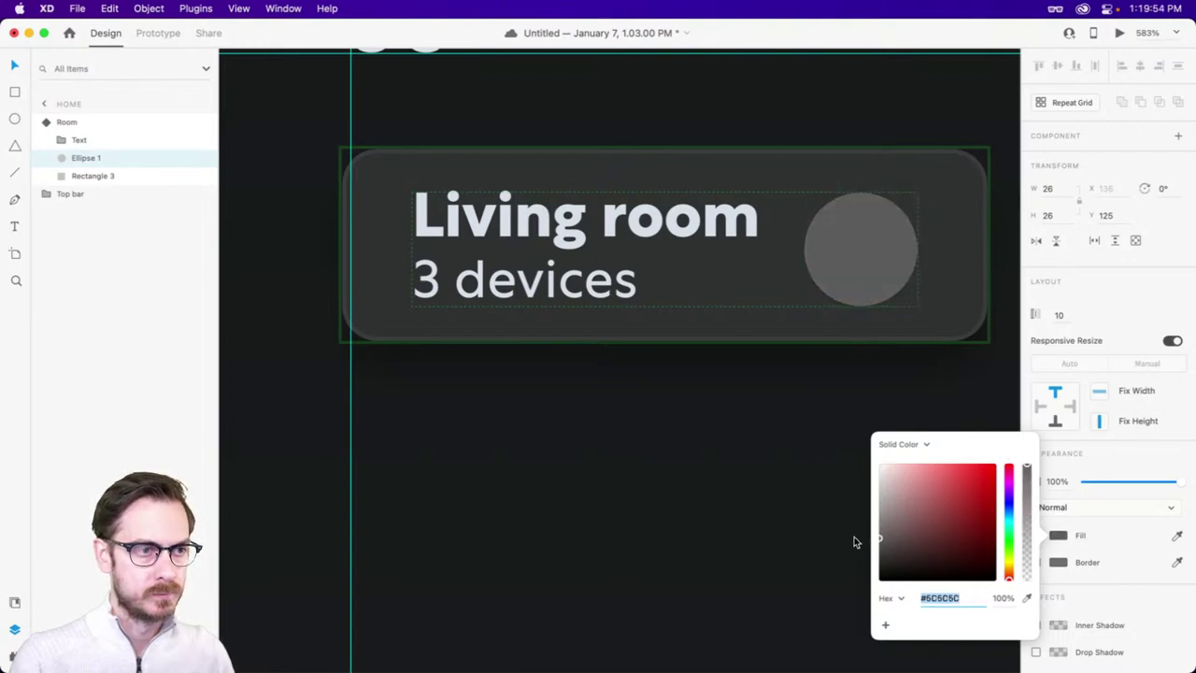
left_click_drag(1009, 522, 1009, 513)
left_click_drag(890, 538, 890, 540)
left_click(908, 262)
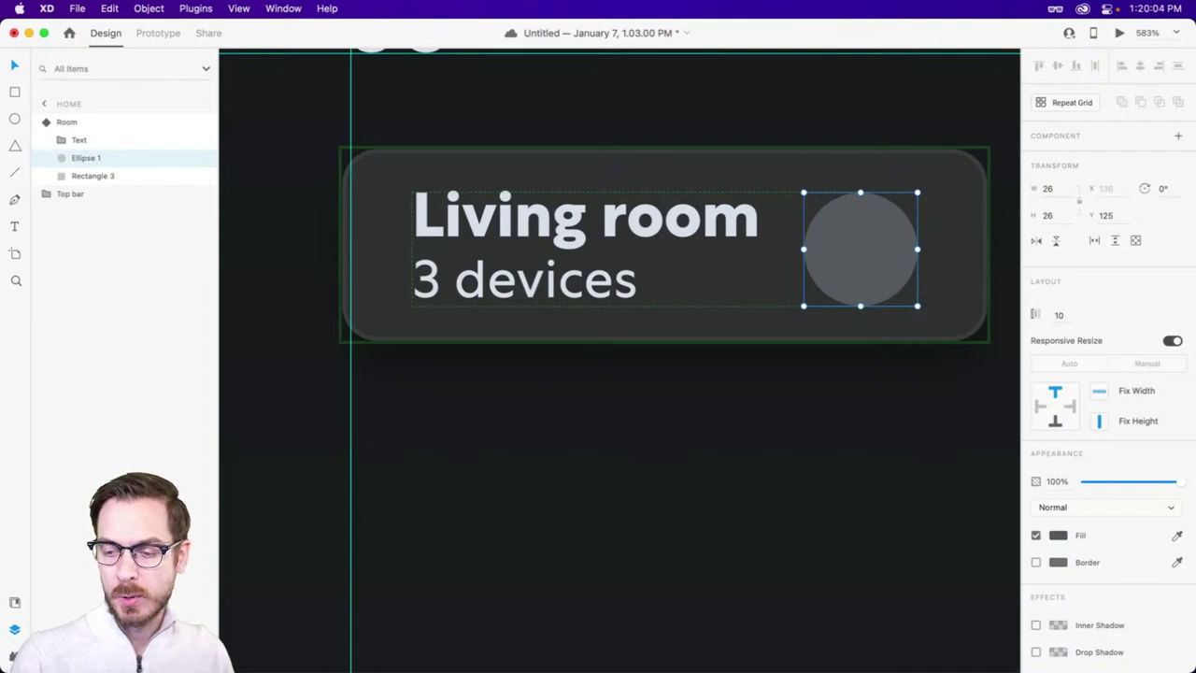
- Switch to Nucleo, copy the couch icon from the Stockholm set, and return to Adobe XD
key("super+Tab")
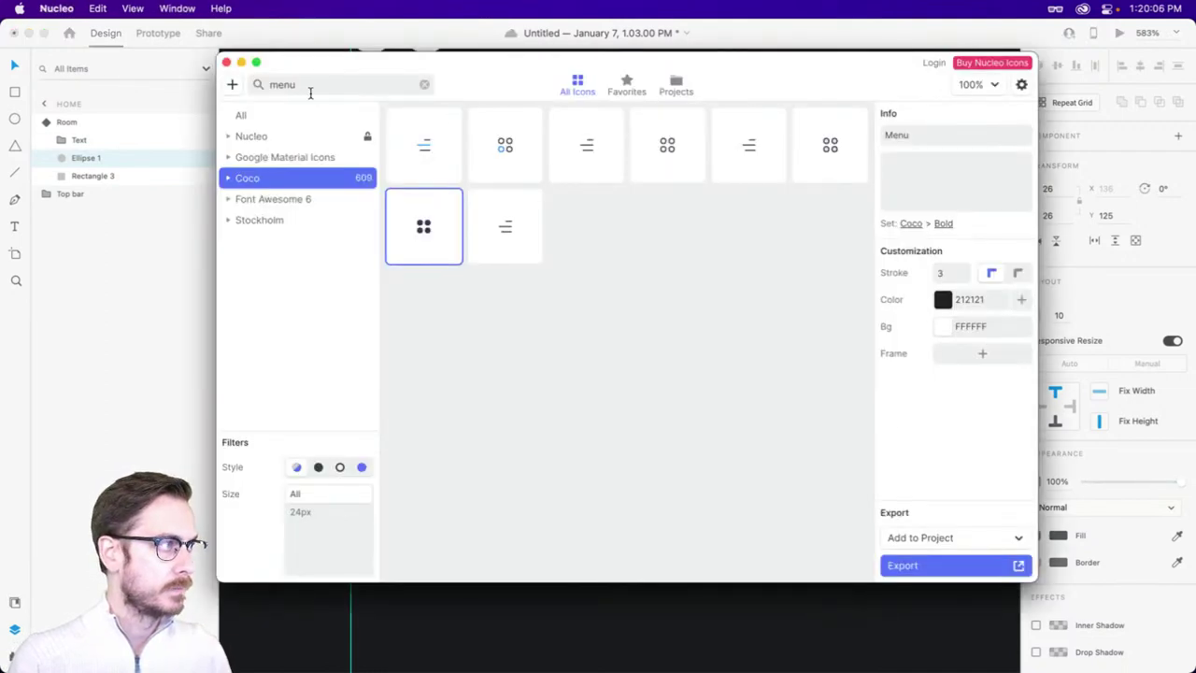
left_click(272, 200)
left_click(267, 220)
double_click(308, 84)
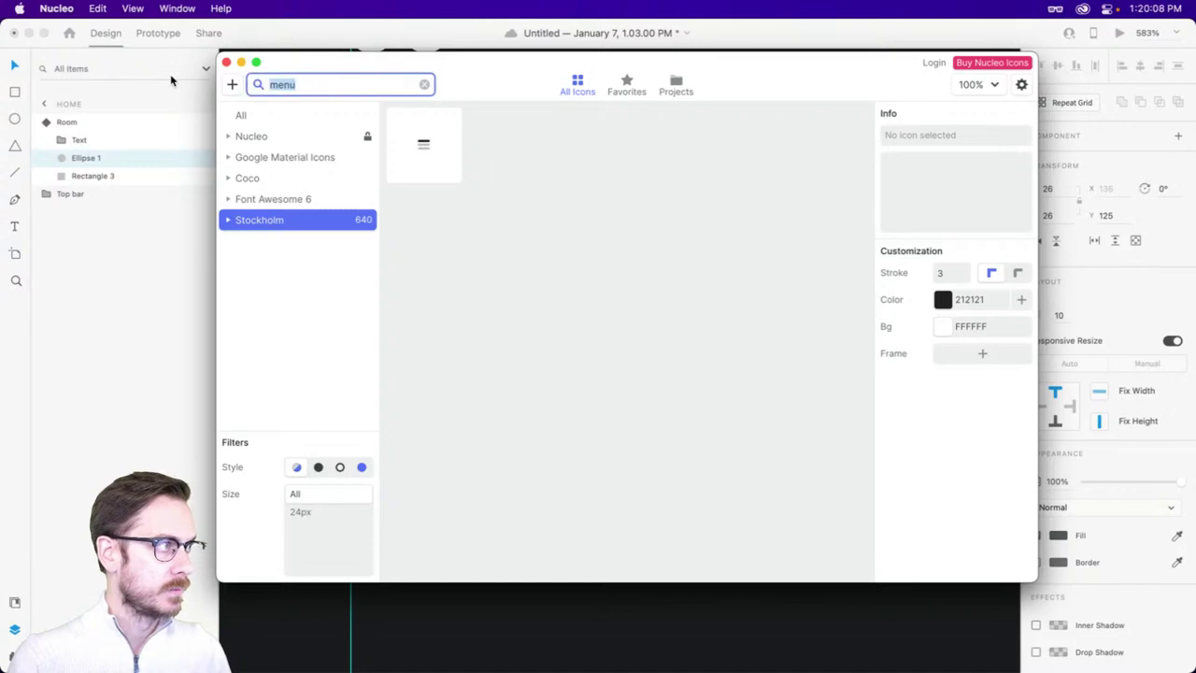
type("couch")
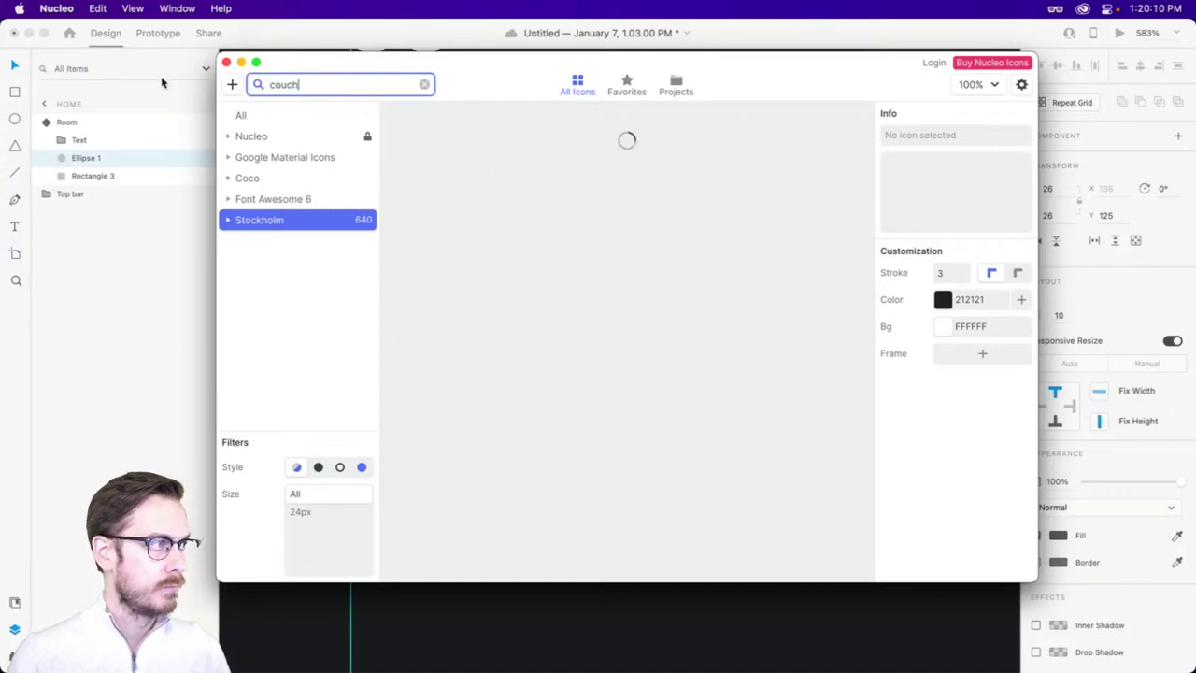
left_click(446, 128)
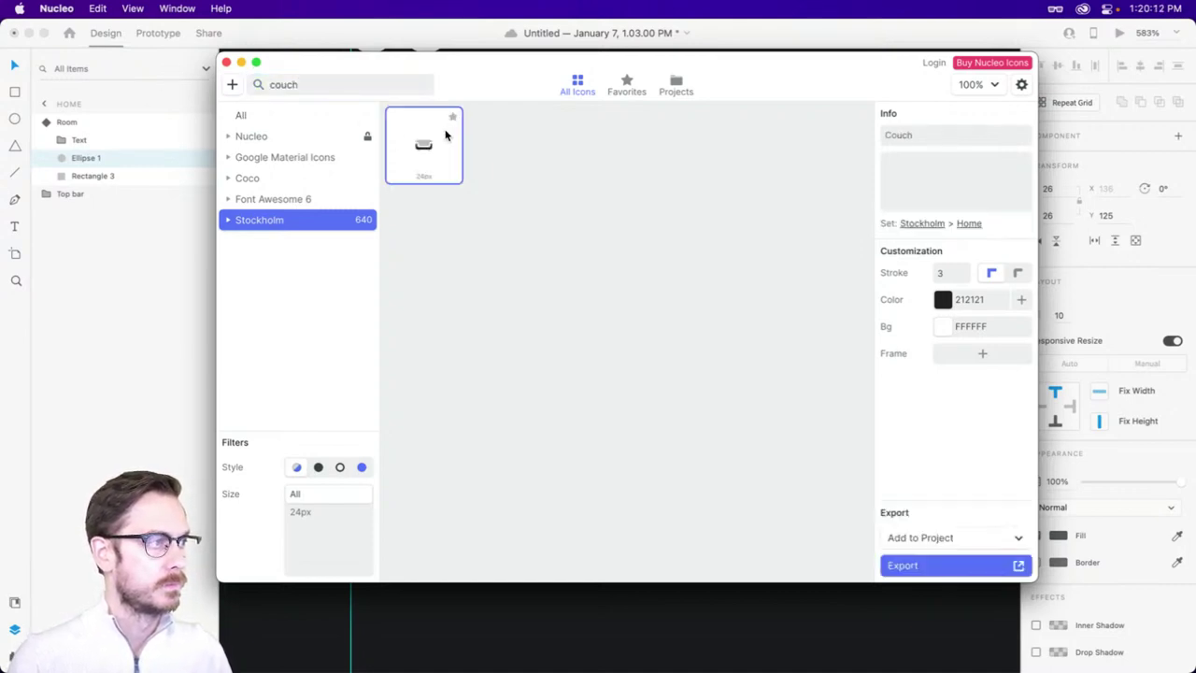
key("super+Tab")
- Try pasting the couch icon directly into the Room component's stack, and undo it
left_click(880, 281)
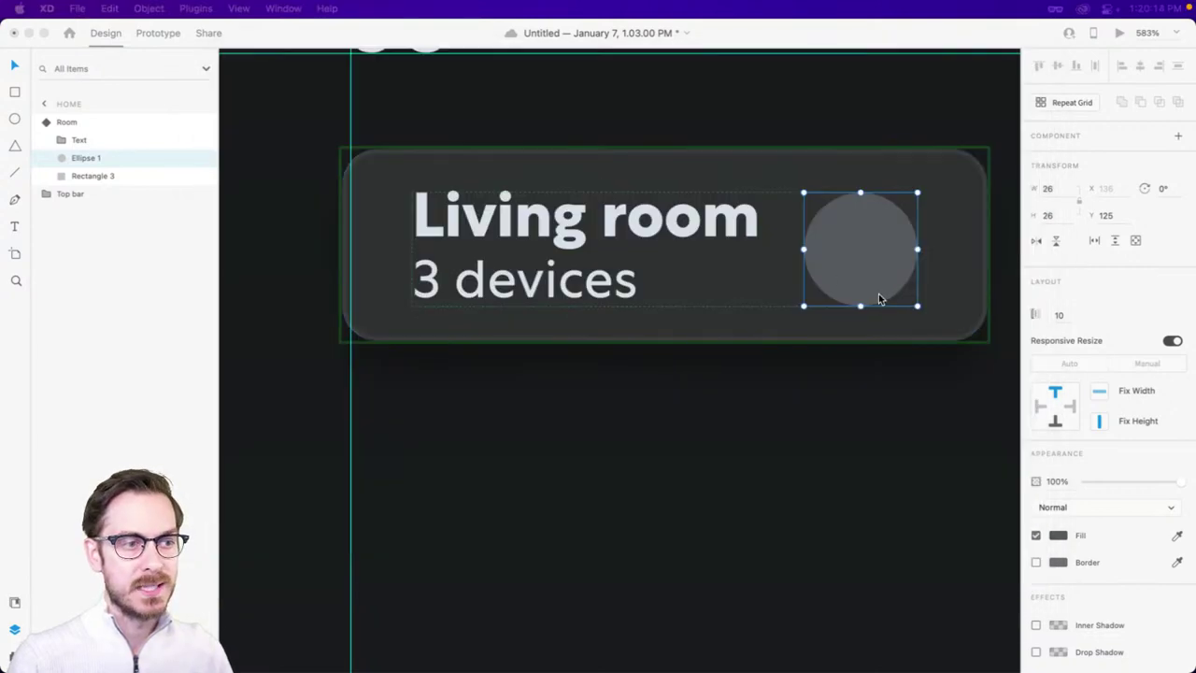
key("super+v")
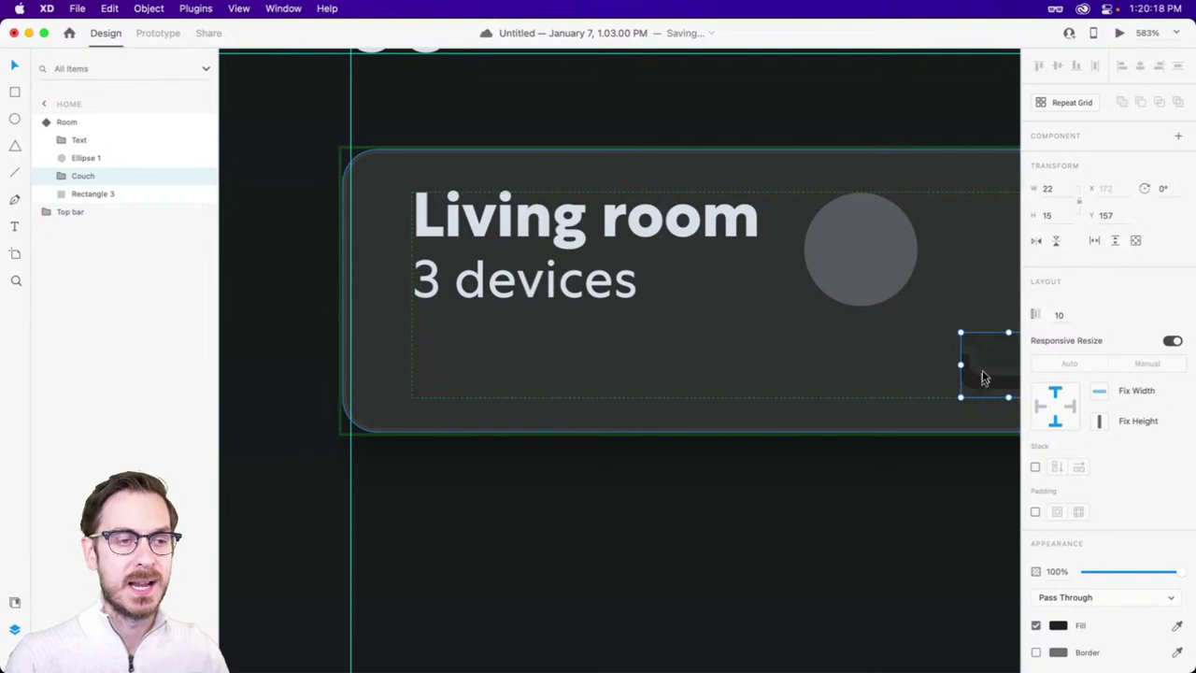
left_click(984, 270)
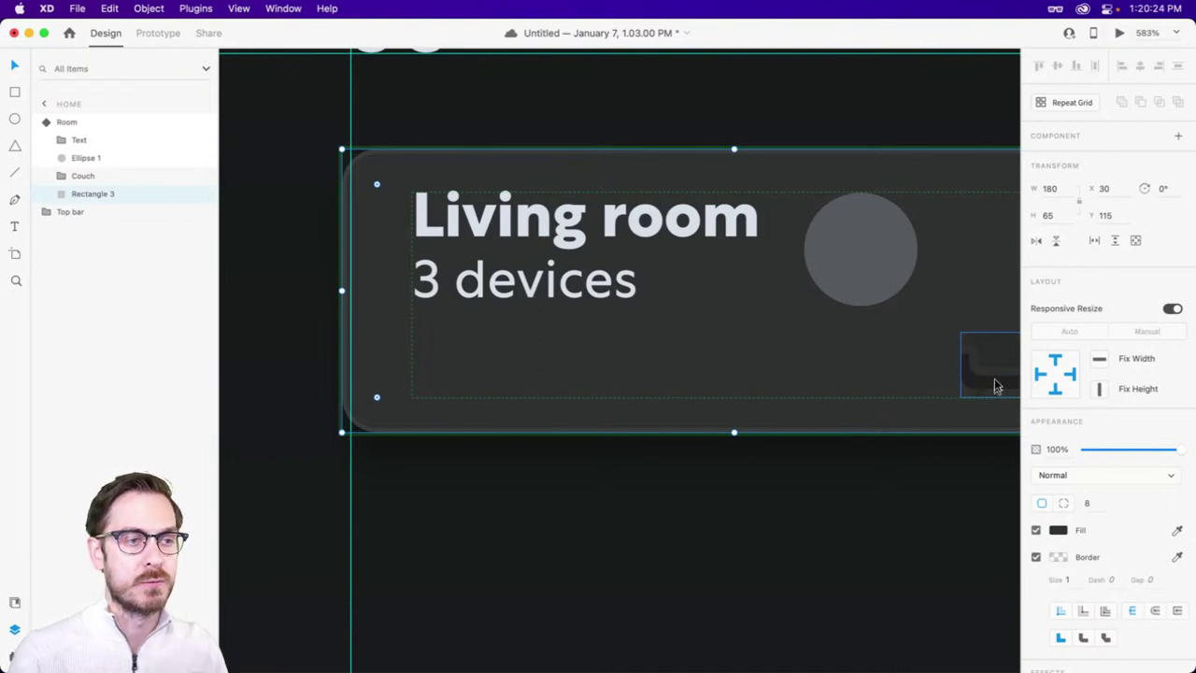
key("super+z")
- Group the circle inside the Room component and name the group Icon
scroll(745, 247, "right", 3)
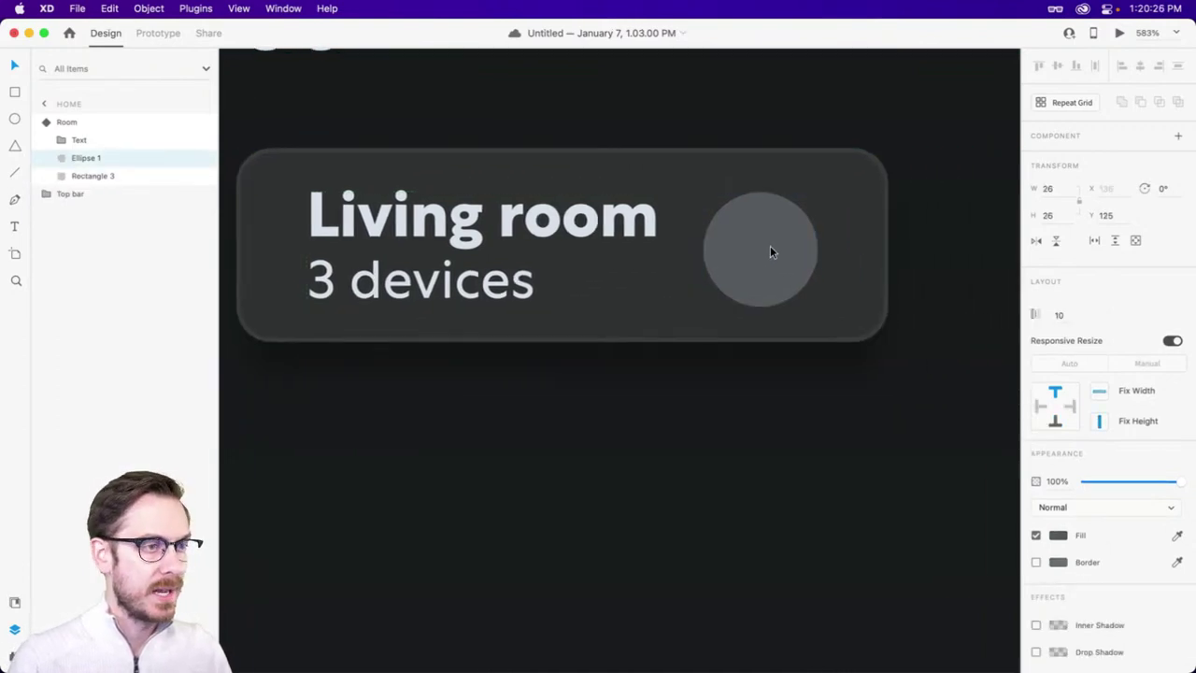
scroll(770, 250, "up", 3)
key("super+g")
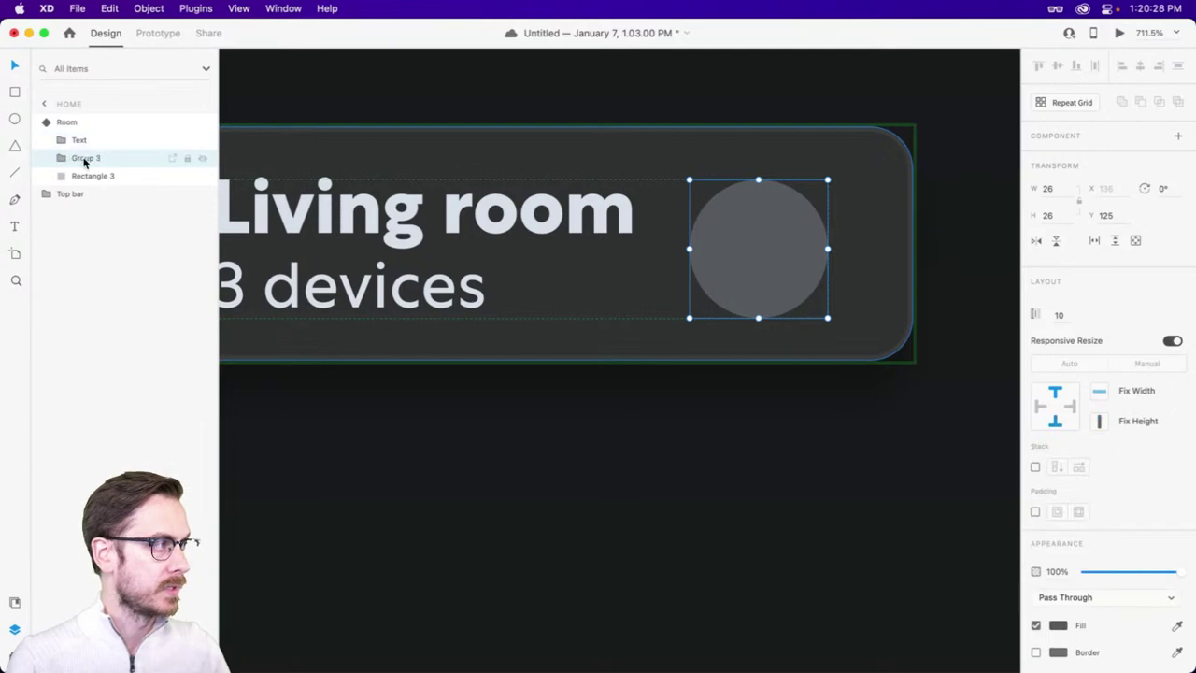
double_click(84, 158)
type("Icon")
key("Return")
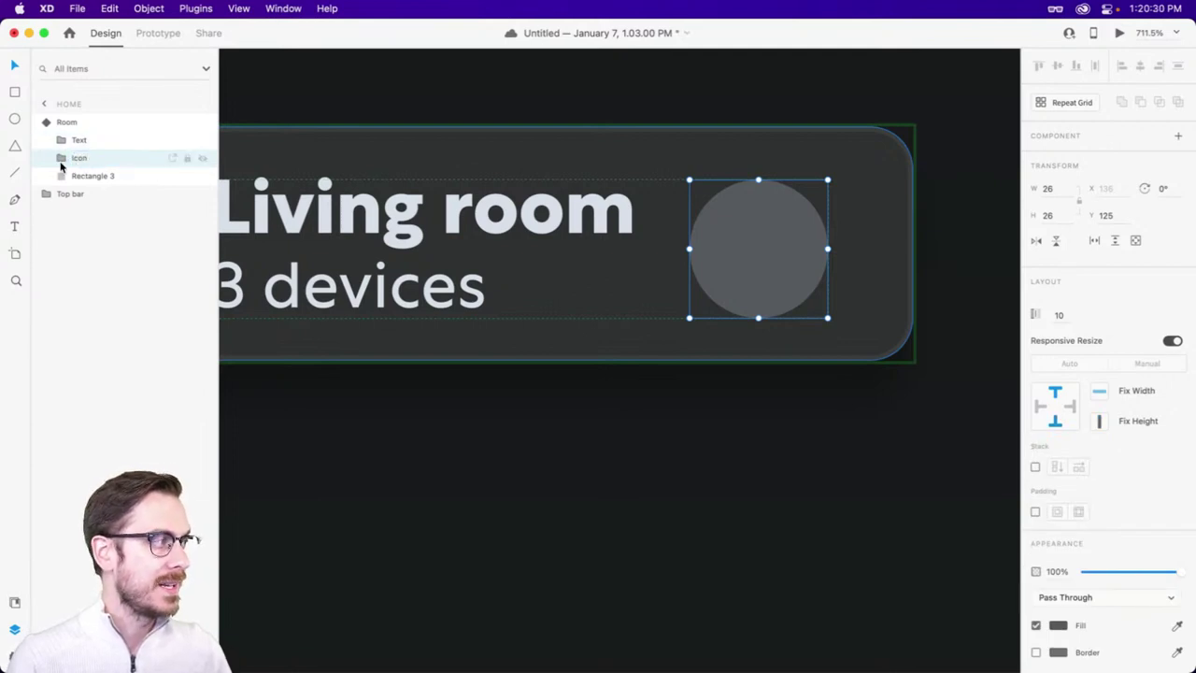
- Paste the couch icon into the Icon group above the circle, centred on it and scaled to about 15.44 by 10.53
left_click(61, 164)
left_click(125, 174)
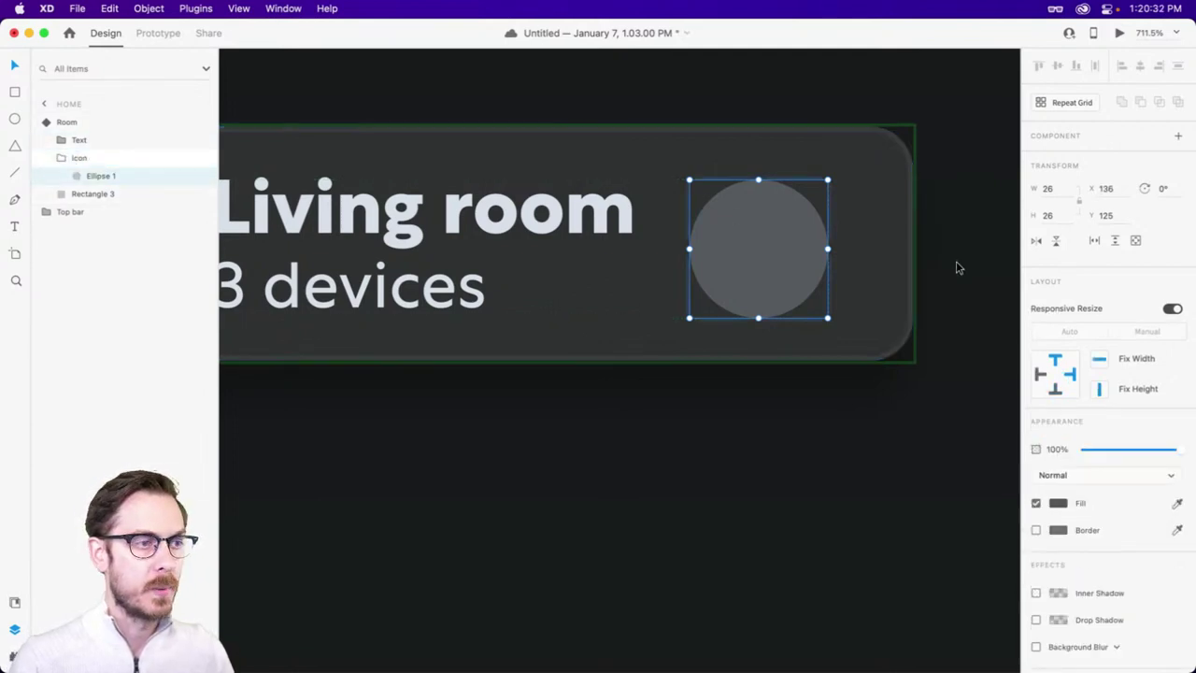
key("super+v")
left_click_drag(641, 387, 800, 278)
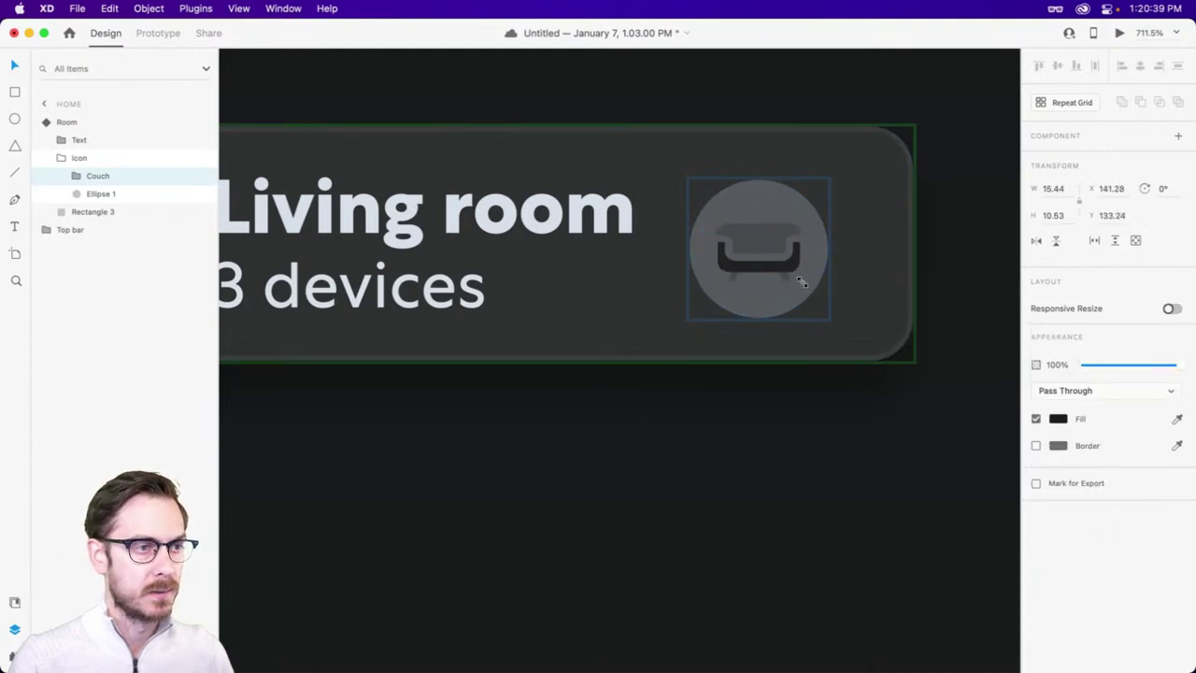
- Recolour the couch icon's fill with the light grey sampled from the "Living room" text
left_click(1058, 419)
left_click_drag(935, 414, 861, 344)
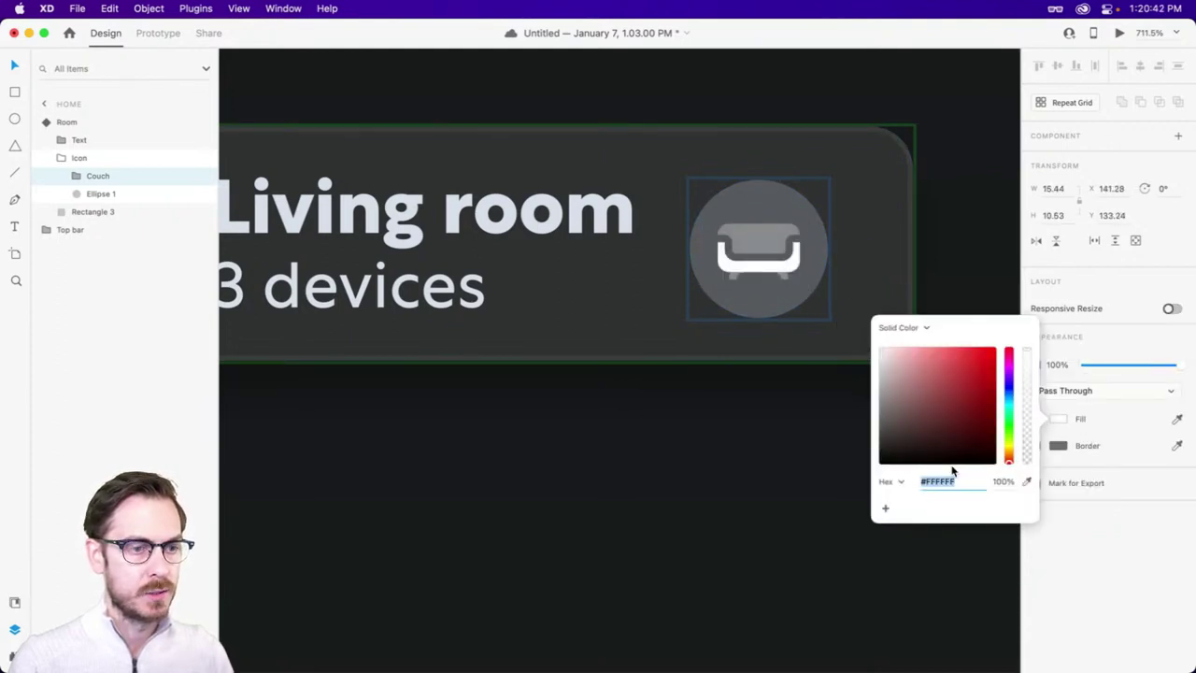
left_click(1124, 601)
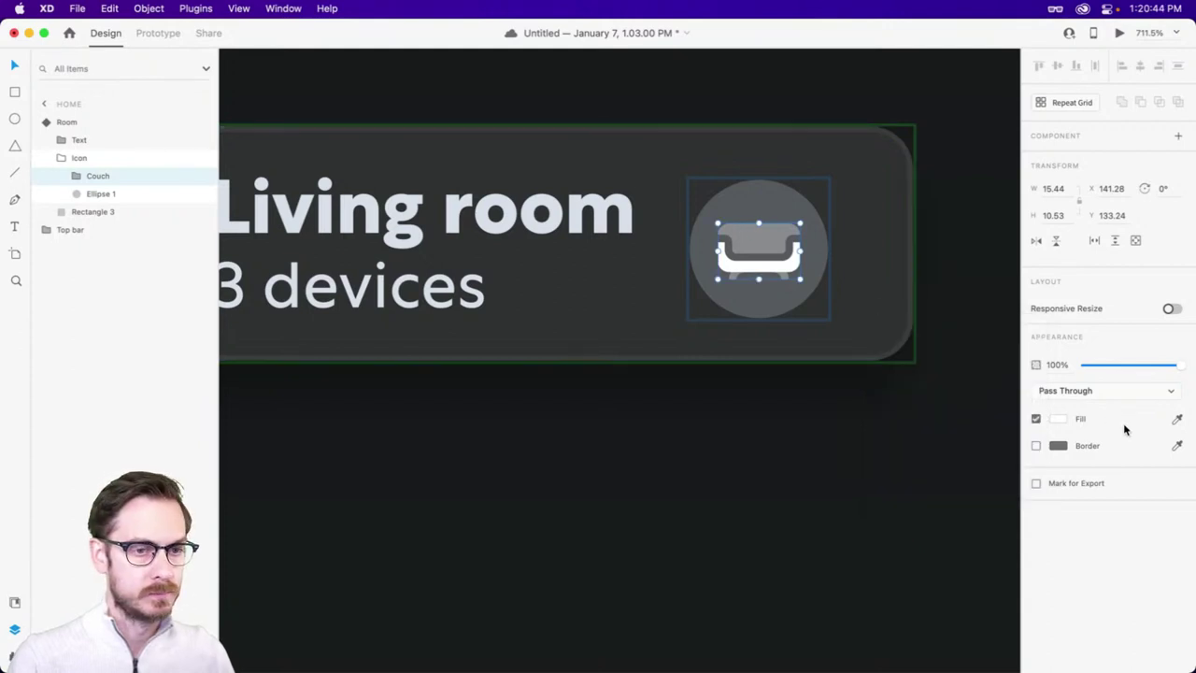
scroll(759, 313, "left", 3)
key("i")
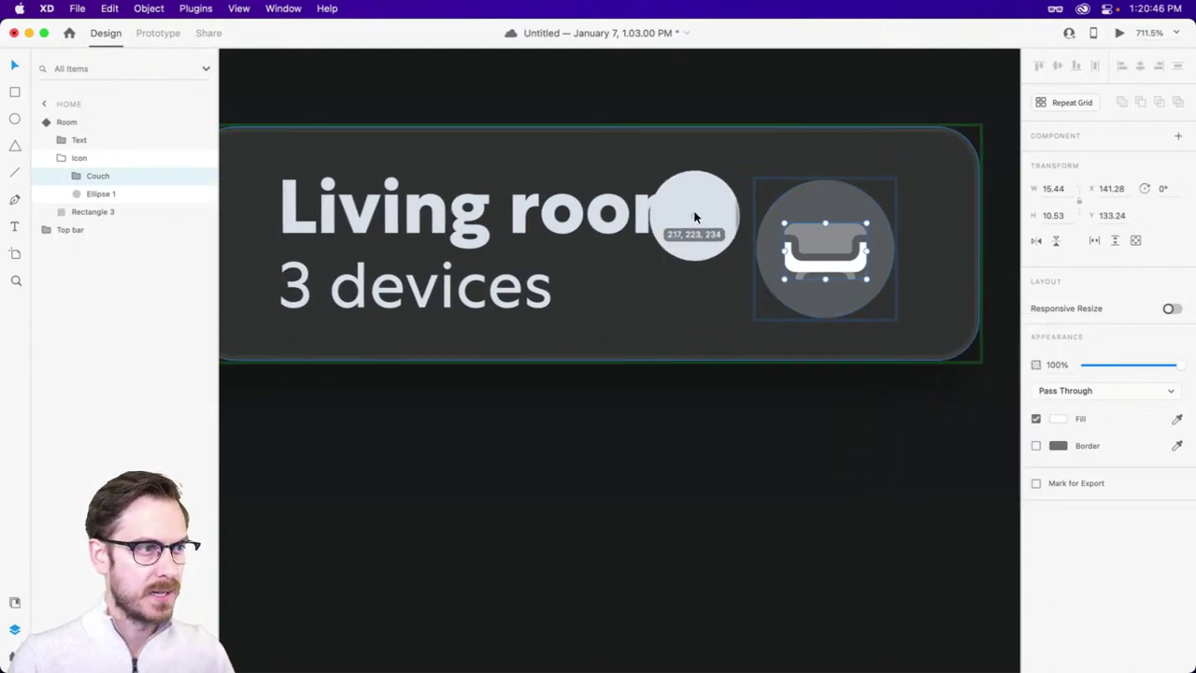
left_click(694, 218)
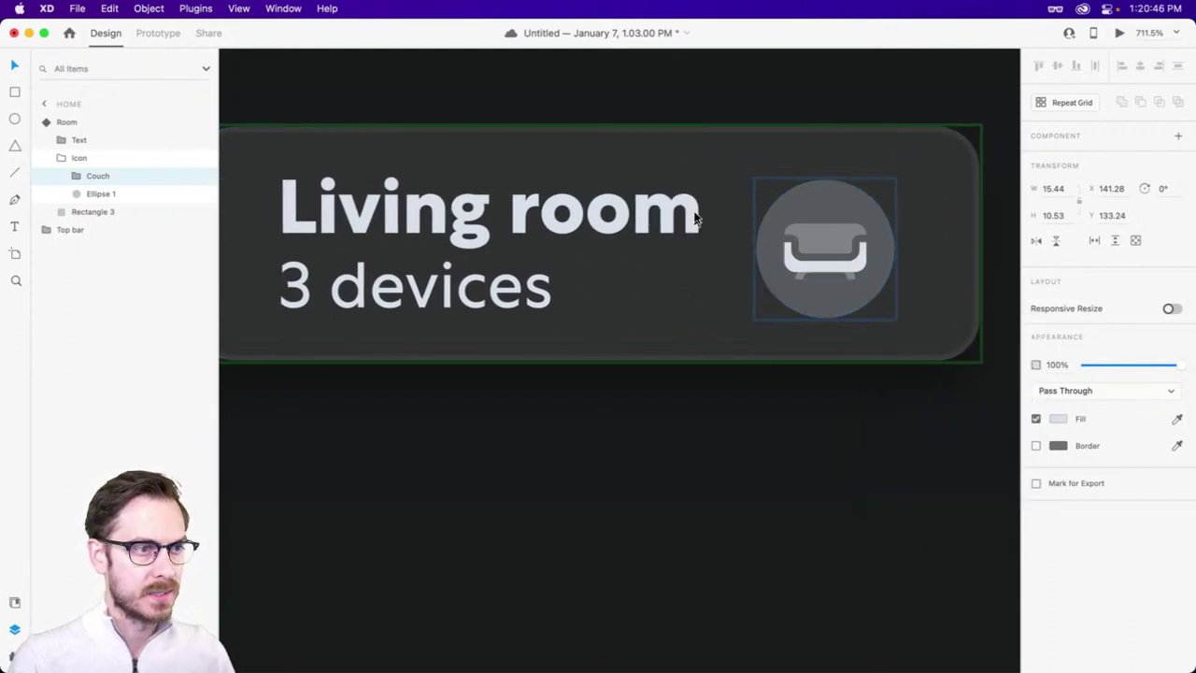
- Darken the circle's fill behind the couch to #4B4D50, and check the card in the preview
left_click(885, 251)
left_click(1059, 504)
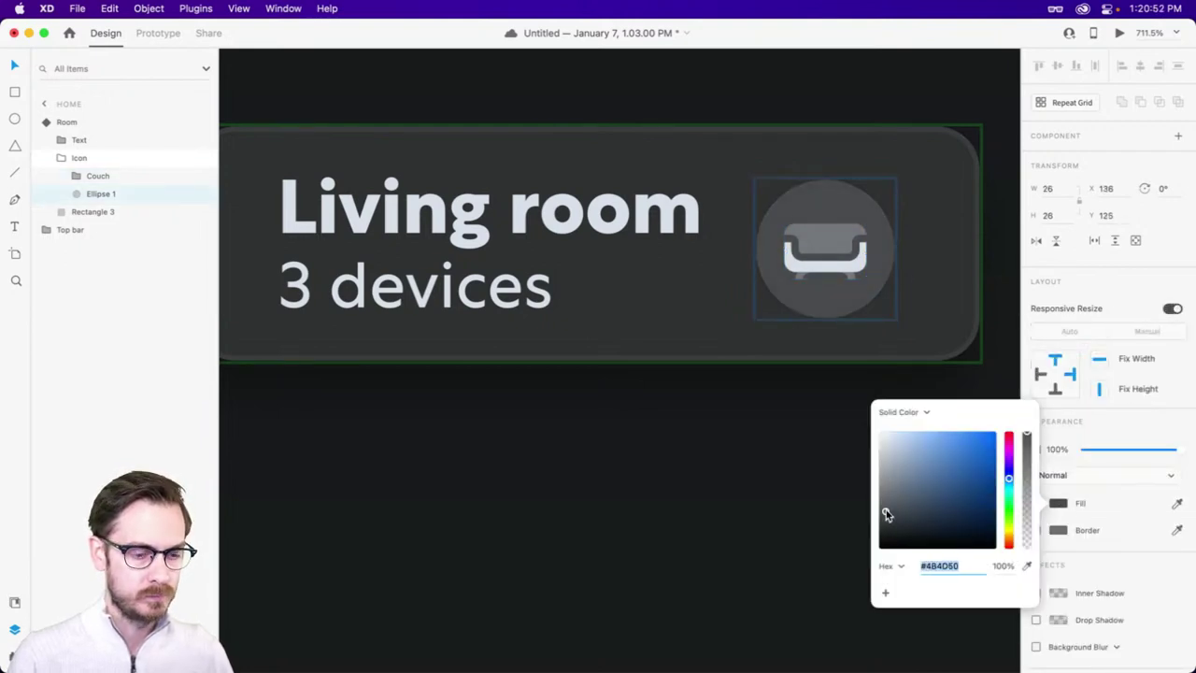
key("super+Return")
left_click(696, 333)
key("super+w")
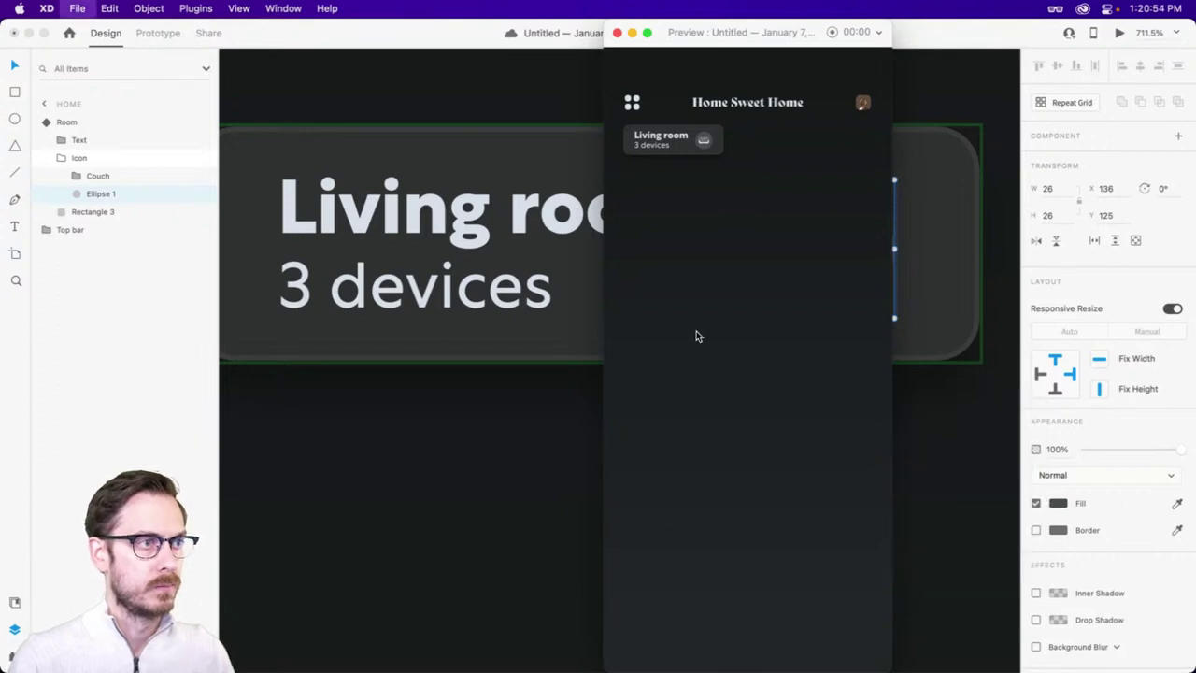
- Move the Room component to X 32 along the margin guide and wrap it in a group
scroll(758, 390, "down", 5)
left_click(782, 331)
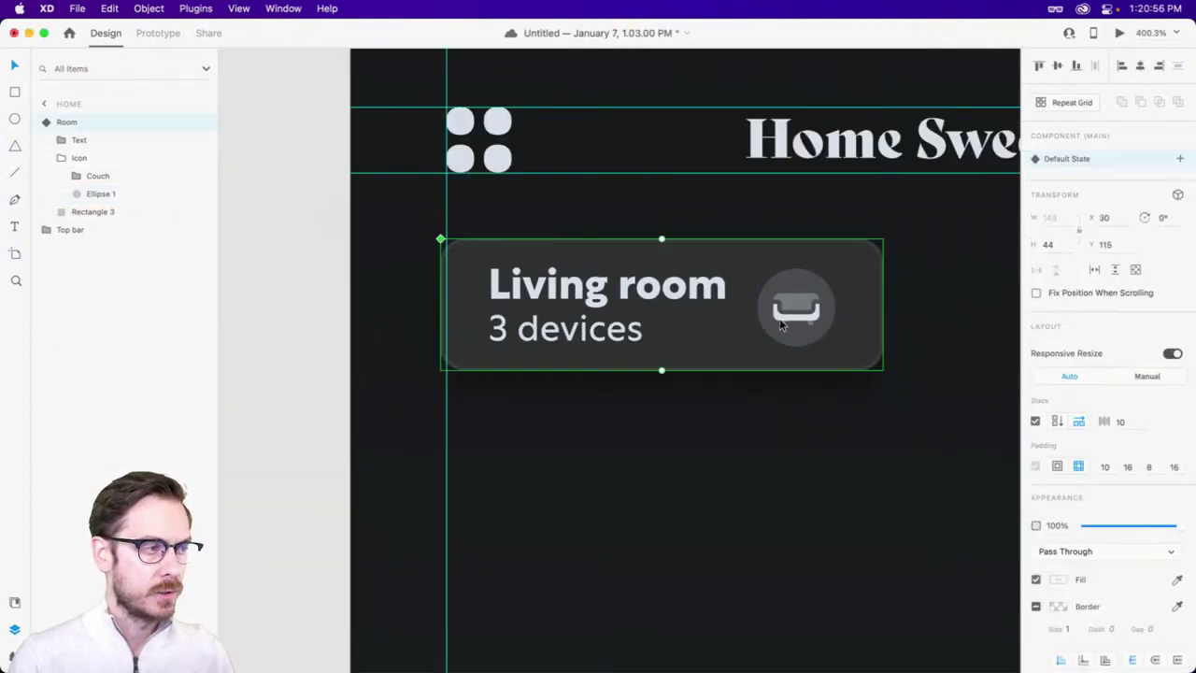
scroll(728, 321, "down", 3)
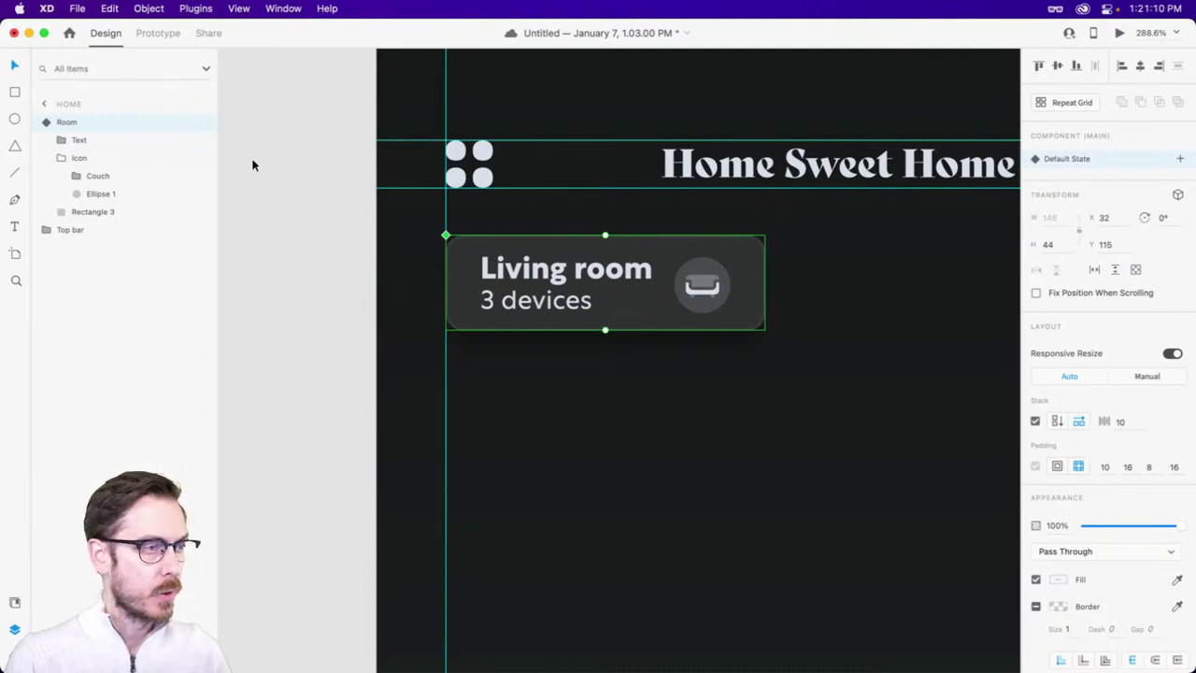
key("super+z")
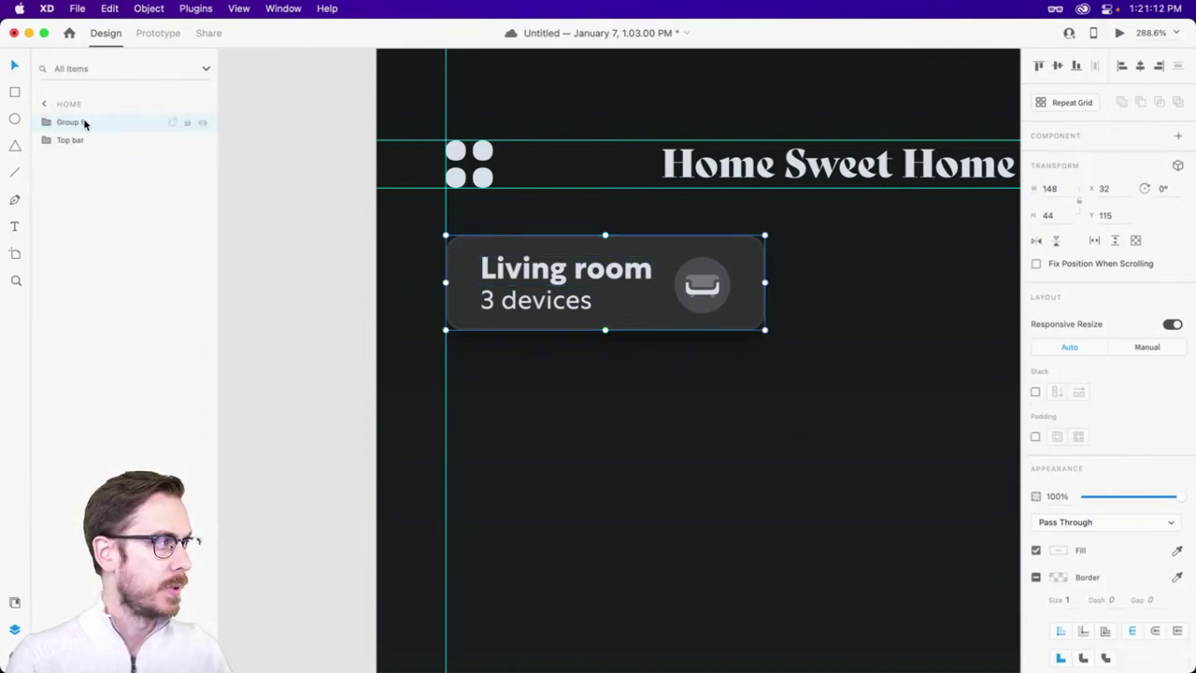
- Rename the group around the Living room card as Rooms and give it a horizontal stack layout
double_click(68, 122)
type("Rooms")
key("Return")
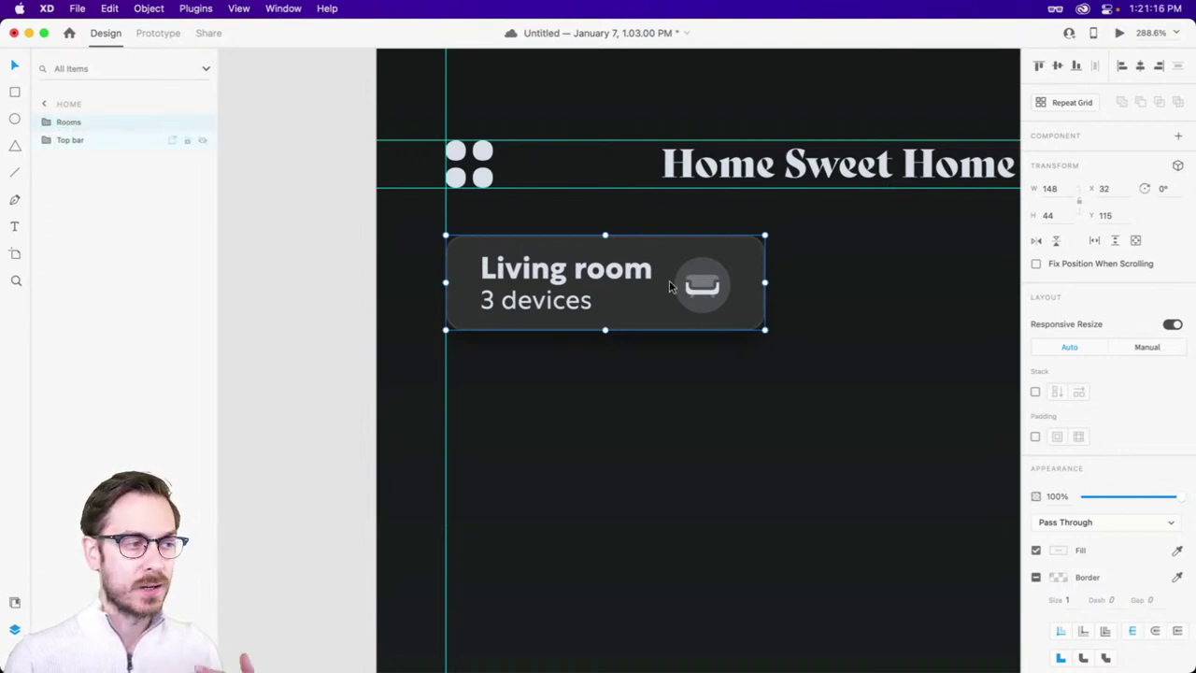
left_click(1036, 394)
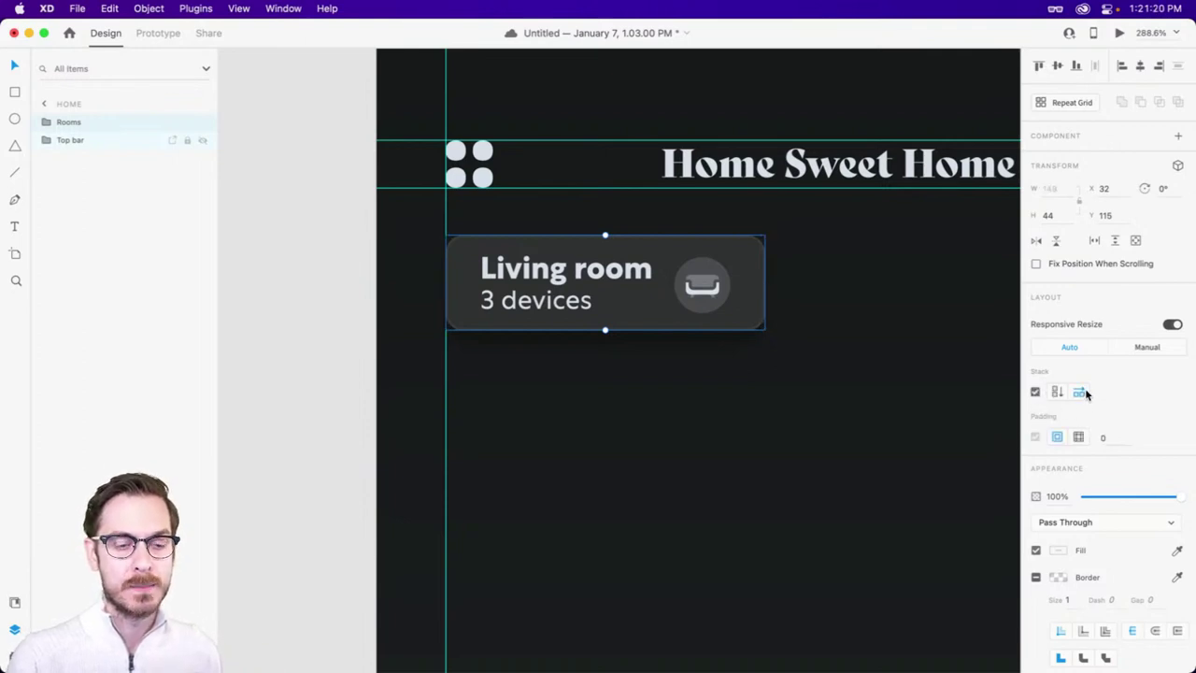
scroll(862, 315, "right", 2)
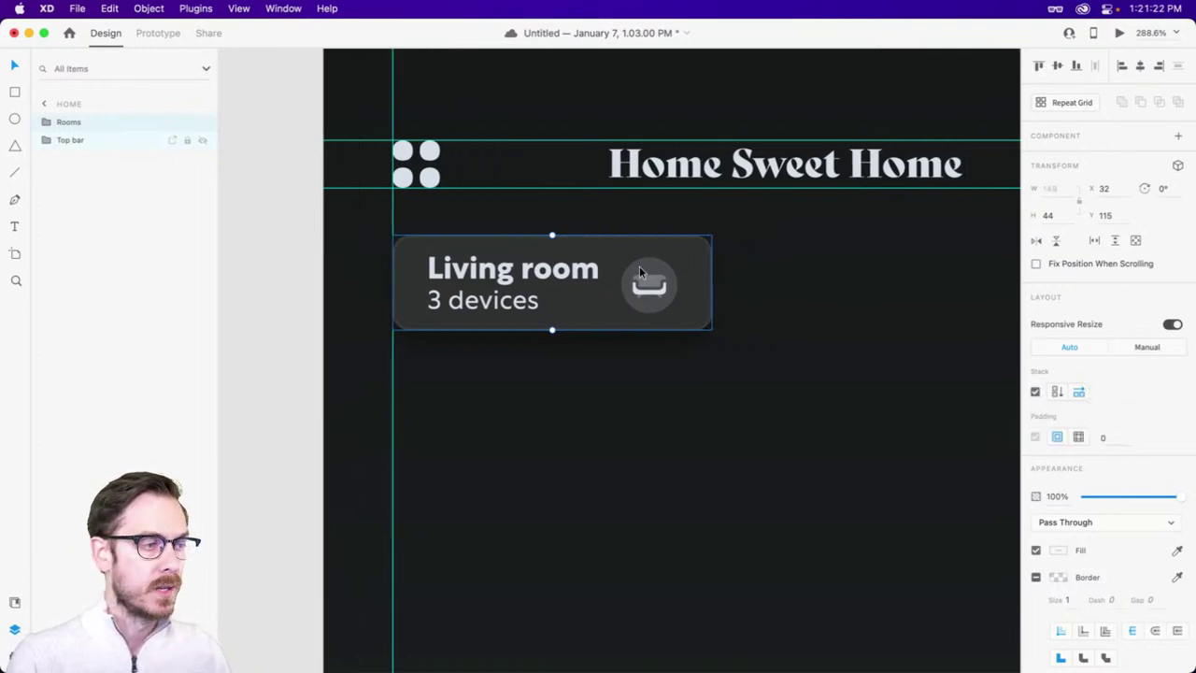
- Duplicate the Living room card inside the Rooms stack
double_click(639, 266)
key("super+d")
scroll(766, 339, "right", 3)
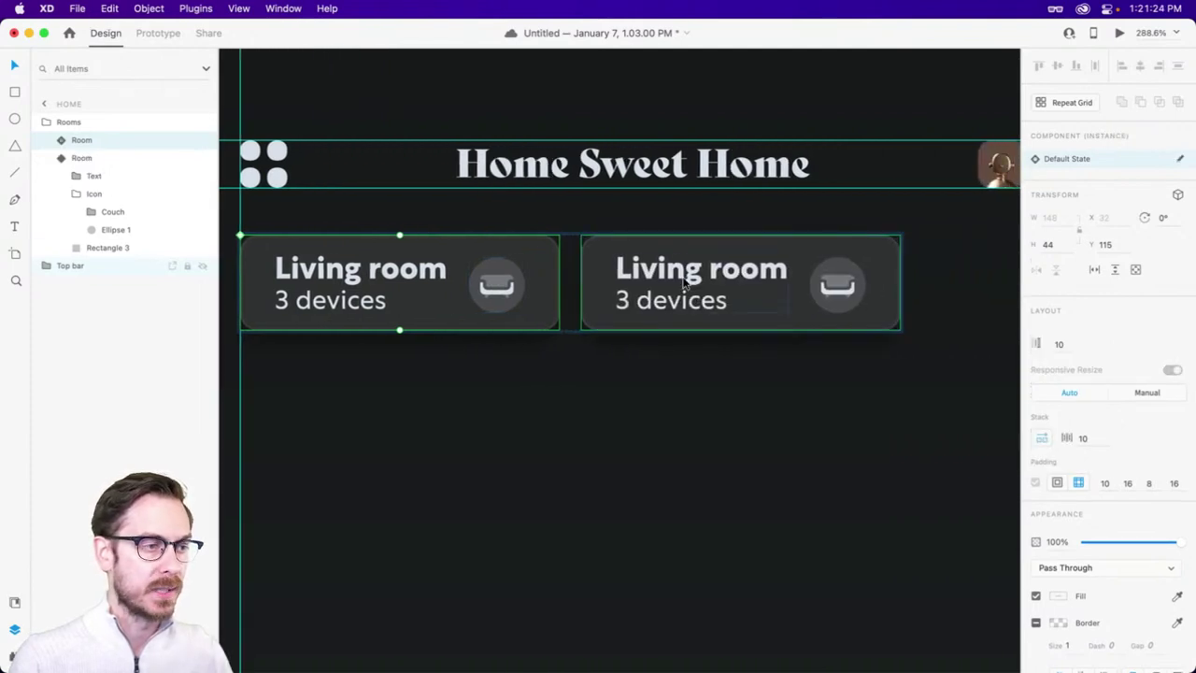
- Try to replace the second card's "Living room" title with "Bed", and undo the text change
left_click(681, 271, "super")
double_click(681, 271)
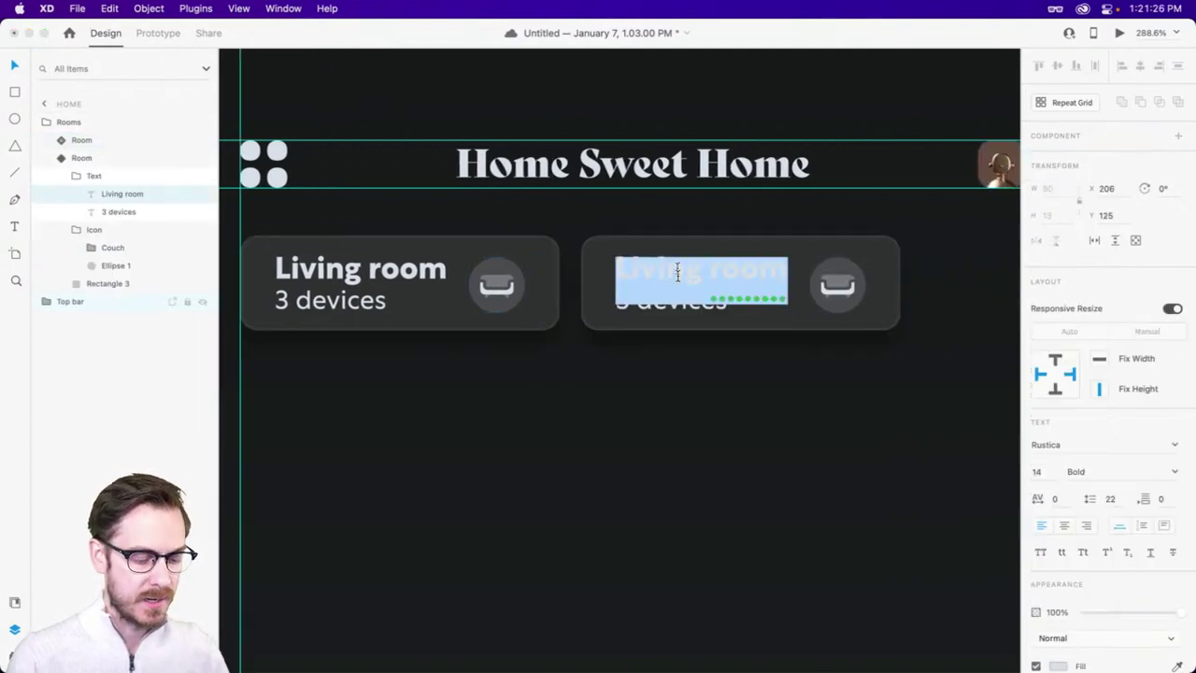
type("Bed")
key("Escape")
key("super+z")
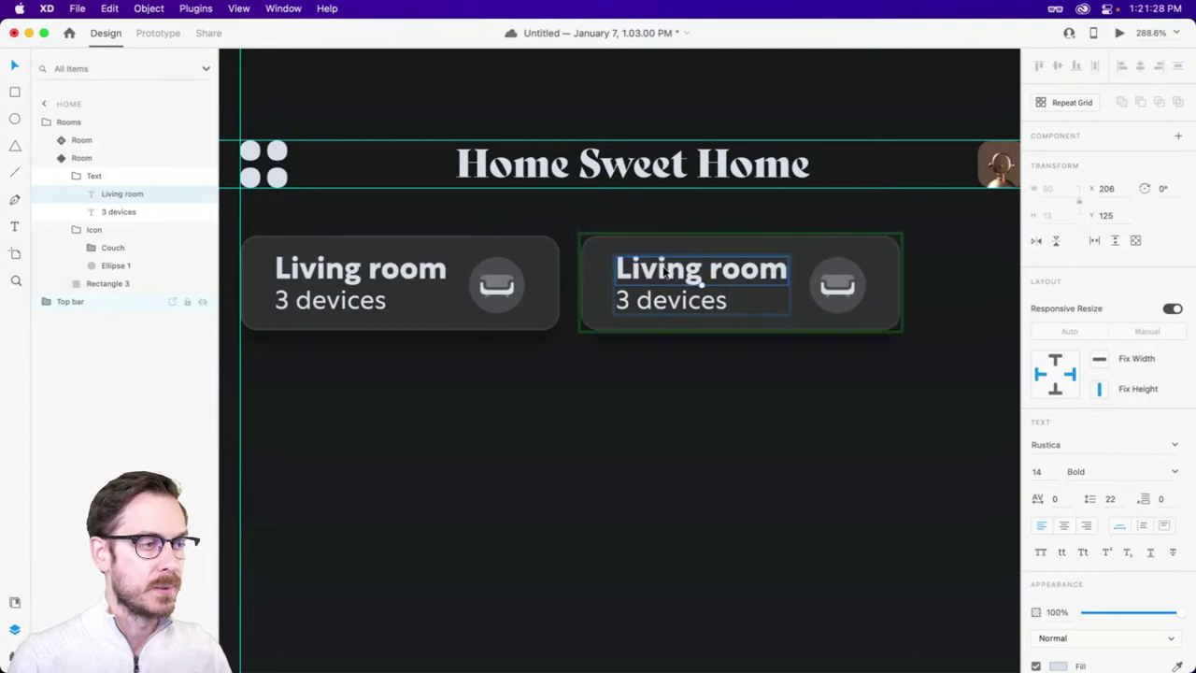
- Move the main Room component ahead of its copy in the stack, and change the copy's title to "Bedroom"
key("Escape")
left_click_drag(771, 284, 673, 281)
double_click(689, 269)
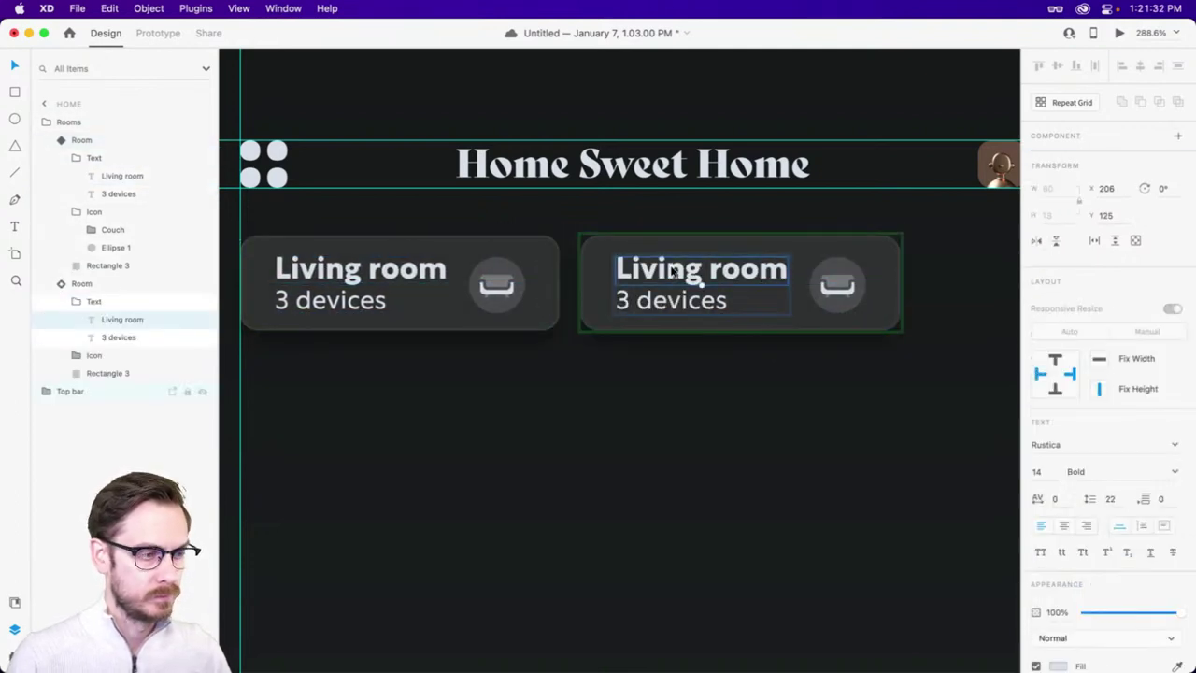
double_click(671, 271)
type("Bedrtoom")
key("BackSpace")
key("BackSpace")
key("BackSpace")
key("BackSpace")
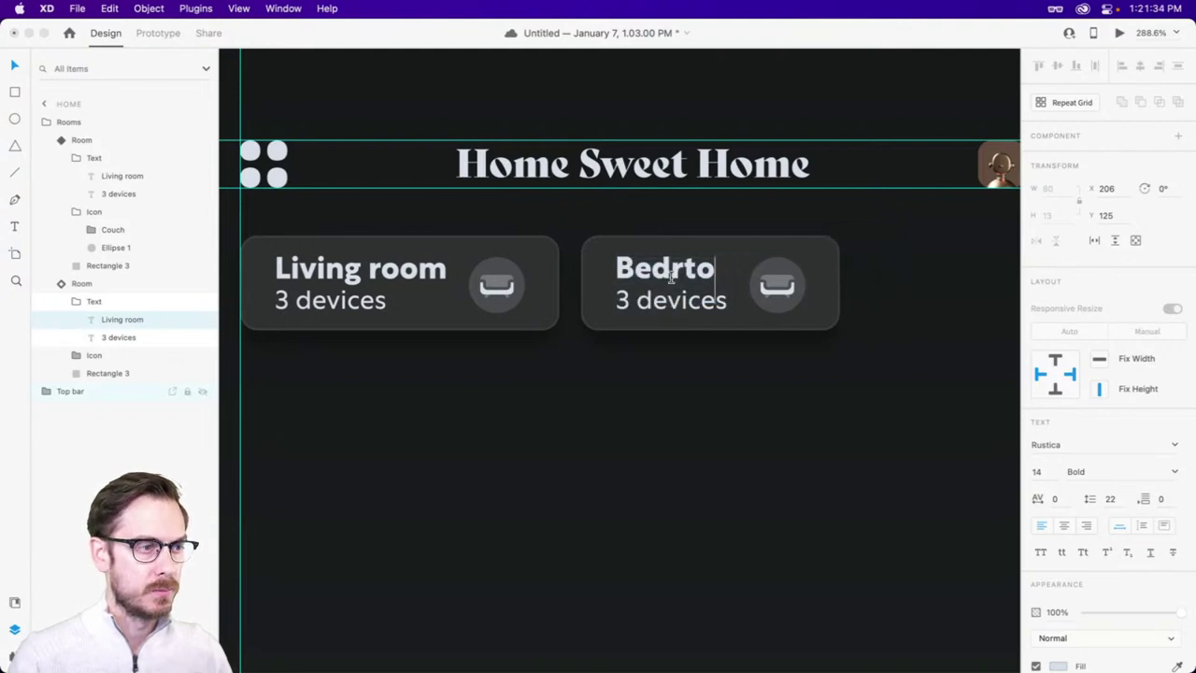
key("BackSpace")
type("room")
key("Escape")
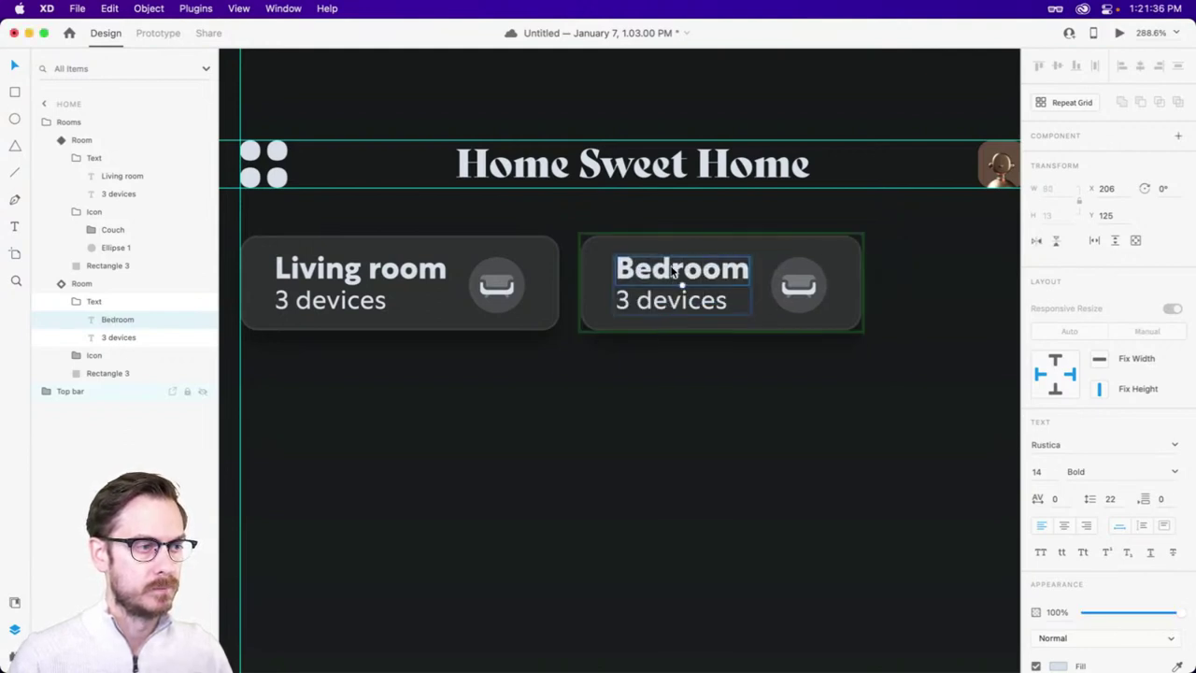
- Change the Bedroom card's device line to "5 devices"
left_click(633, 302)
double_click(633, 302)
left_click(632, 301)
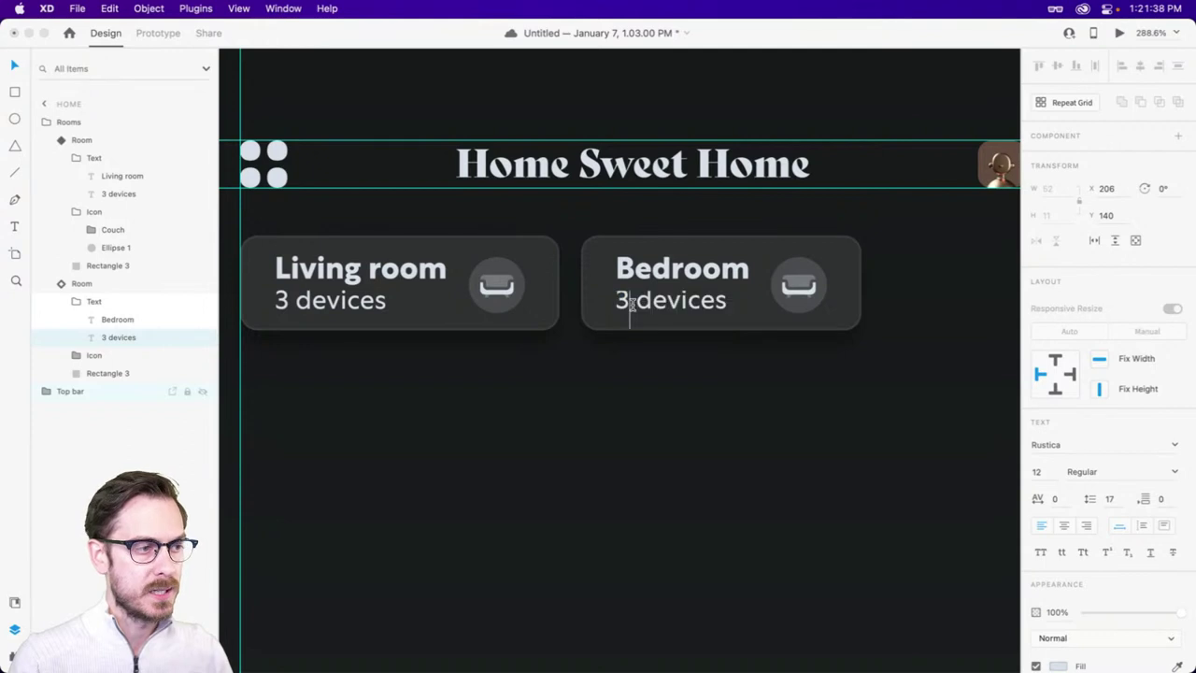
key("BackSpace")
type("5")
key("Escape")
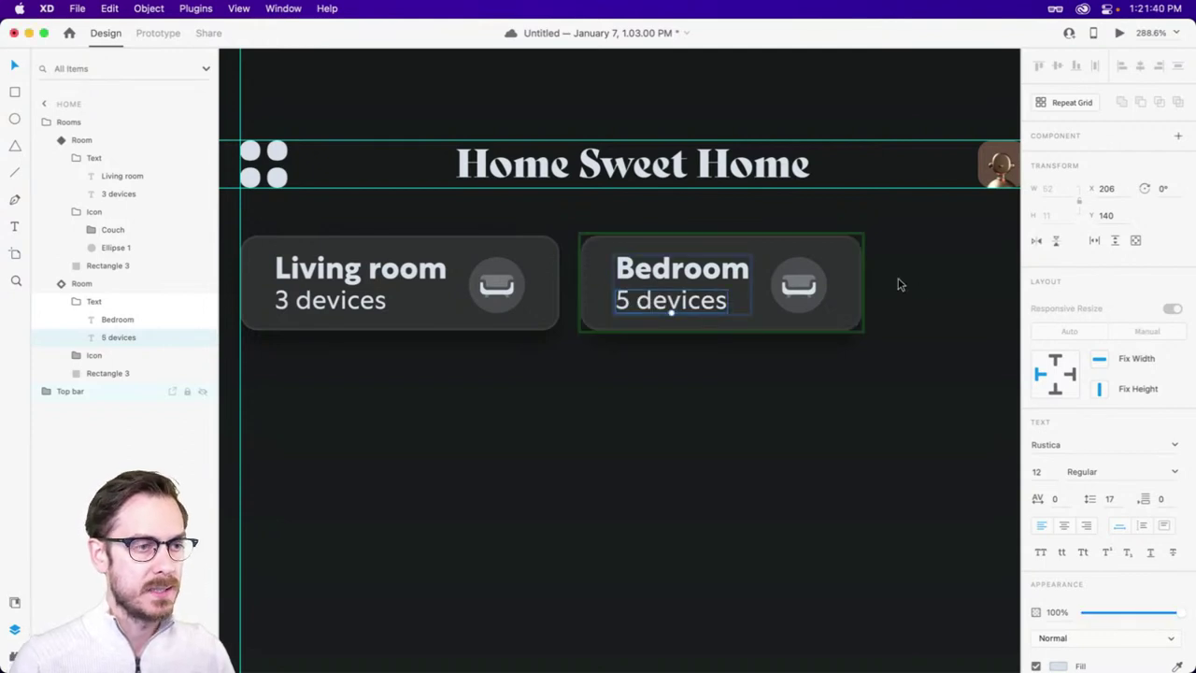
- Switch to Nucleo, search the Stockholm set for "bed" and copy the Bed icon
scroll(775, 289, "right", 3)
scroll(776, 289, "up", 5)
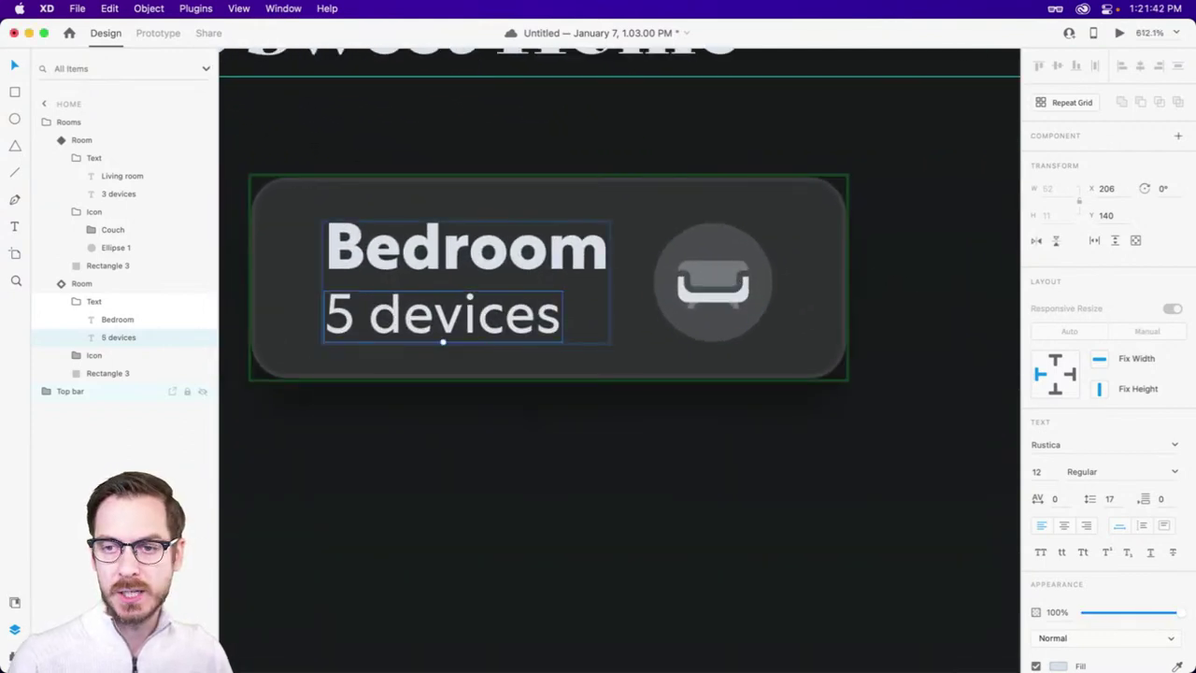
key("alt+space")
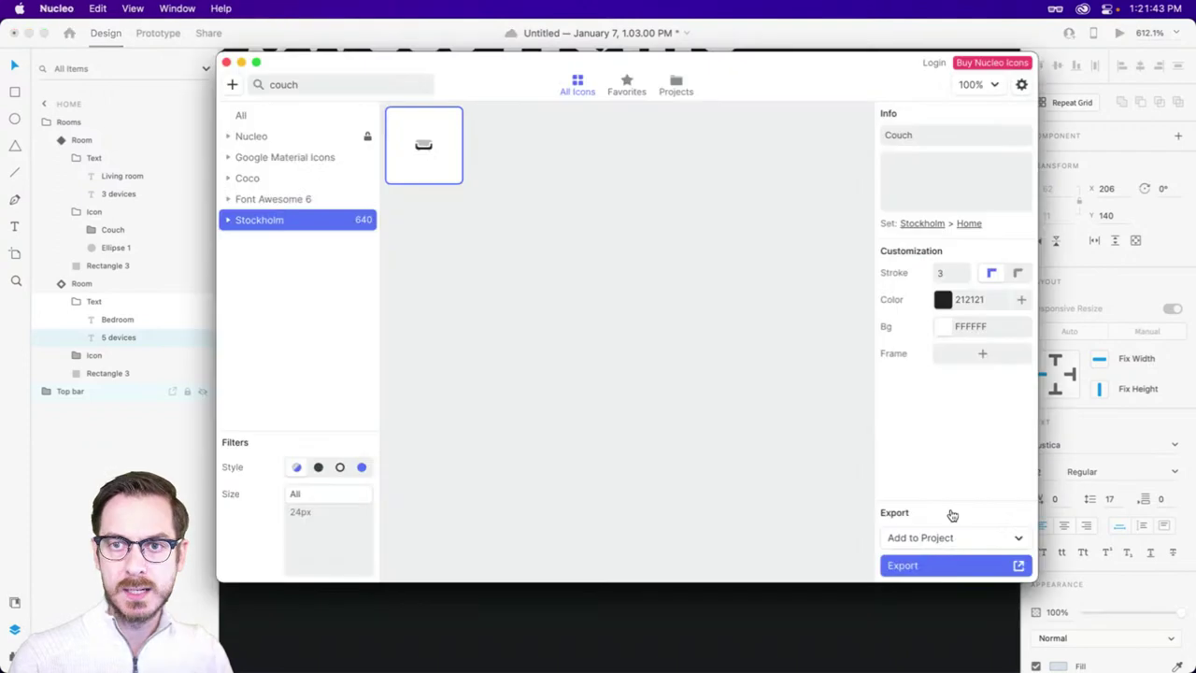
double_click(344, 85)
type("bed")
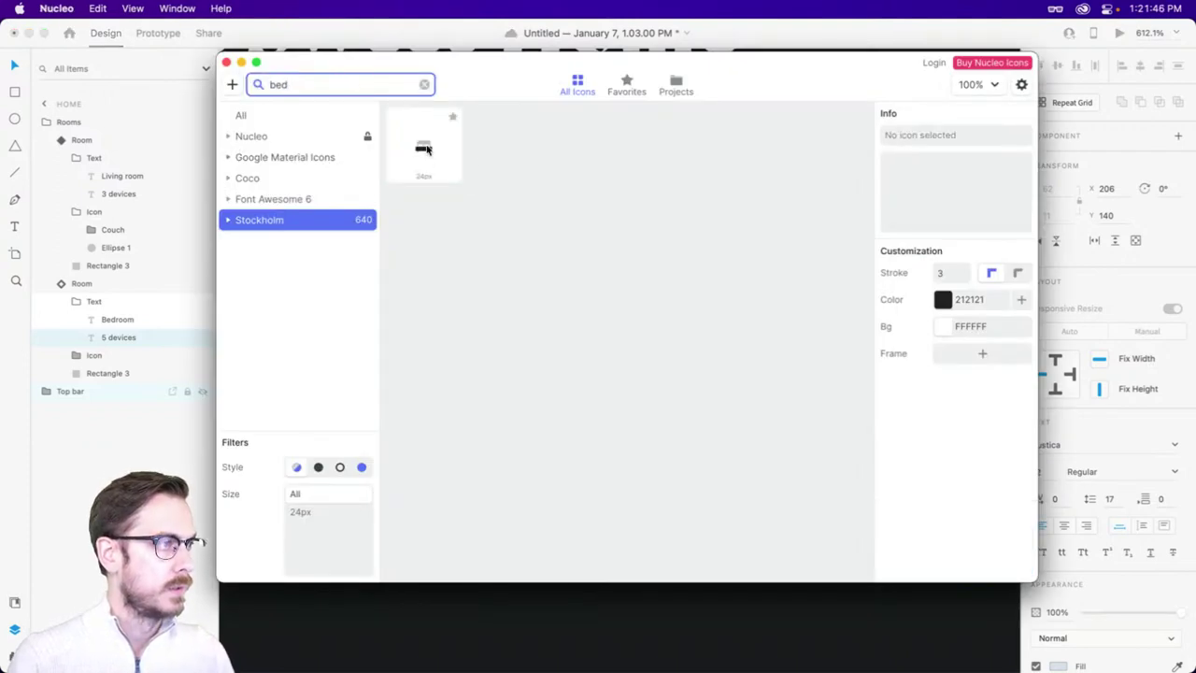
left_click(424, 148)
key("alt+space")
- Paste the bed icon into the Bedroom card's Icon group, centre it on the circle, disable Responsive Resize and scale it to about 18.12 by 18.12
left_click(710, 270)
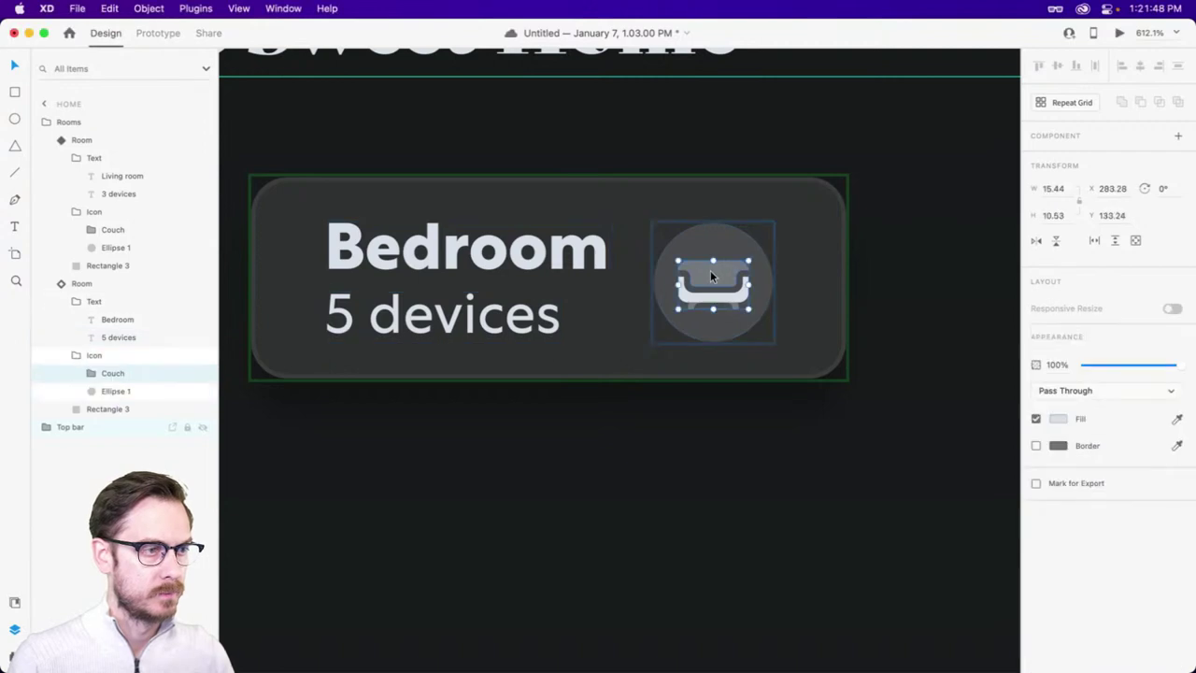
key("super+v")
left_click_drag(622, 387, 704, 301)
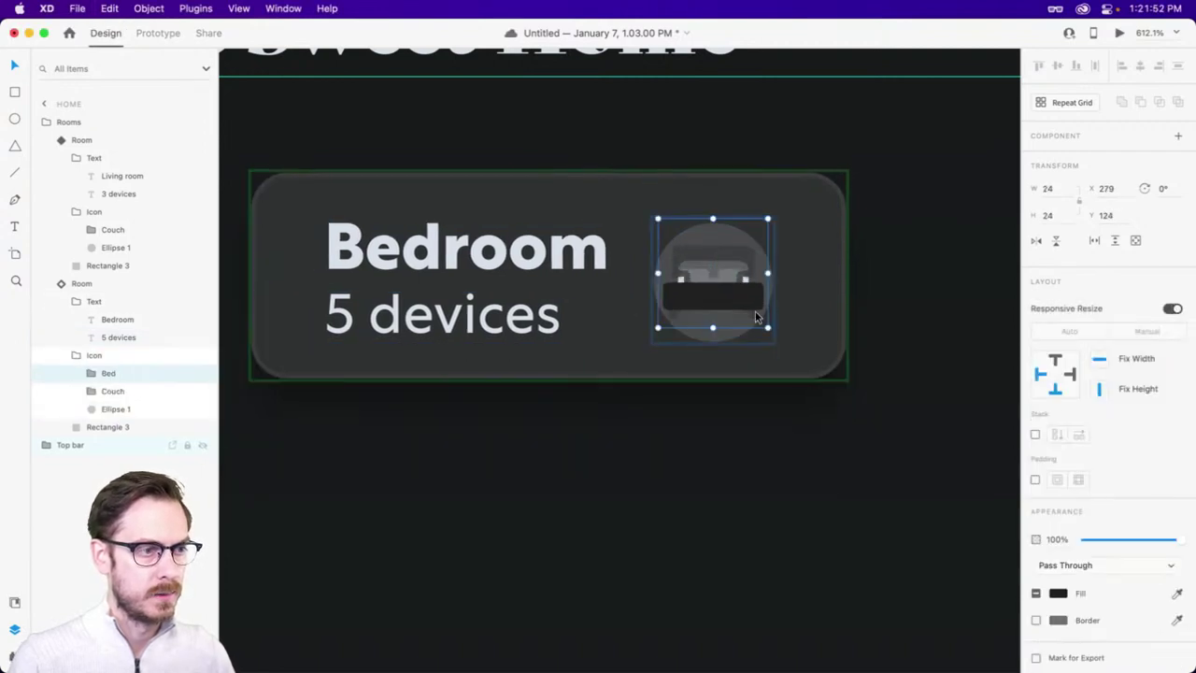
left_click(1173, 308)
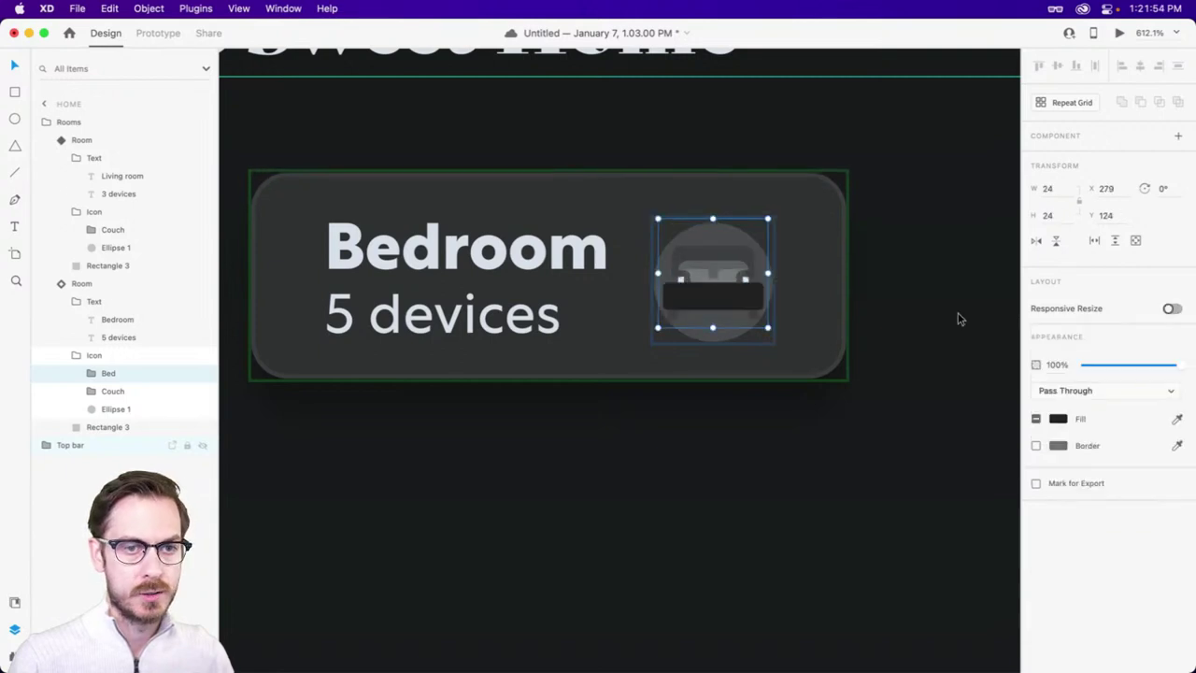
left_click_drag(766, 330, 754, 317)
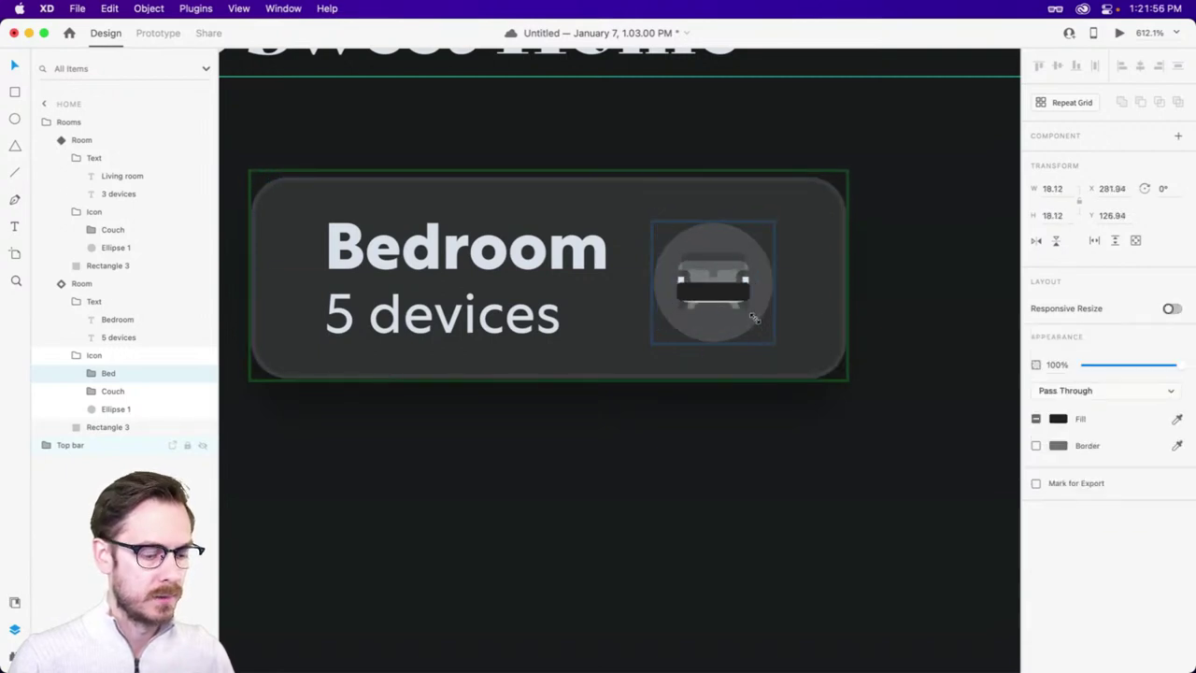
- Fill the bed icon with the light grey sampled from the "Bedroom" text, and delete the couch icon beneath it
key("i")
left_click(565, 236)
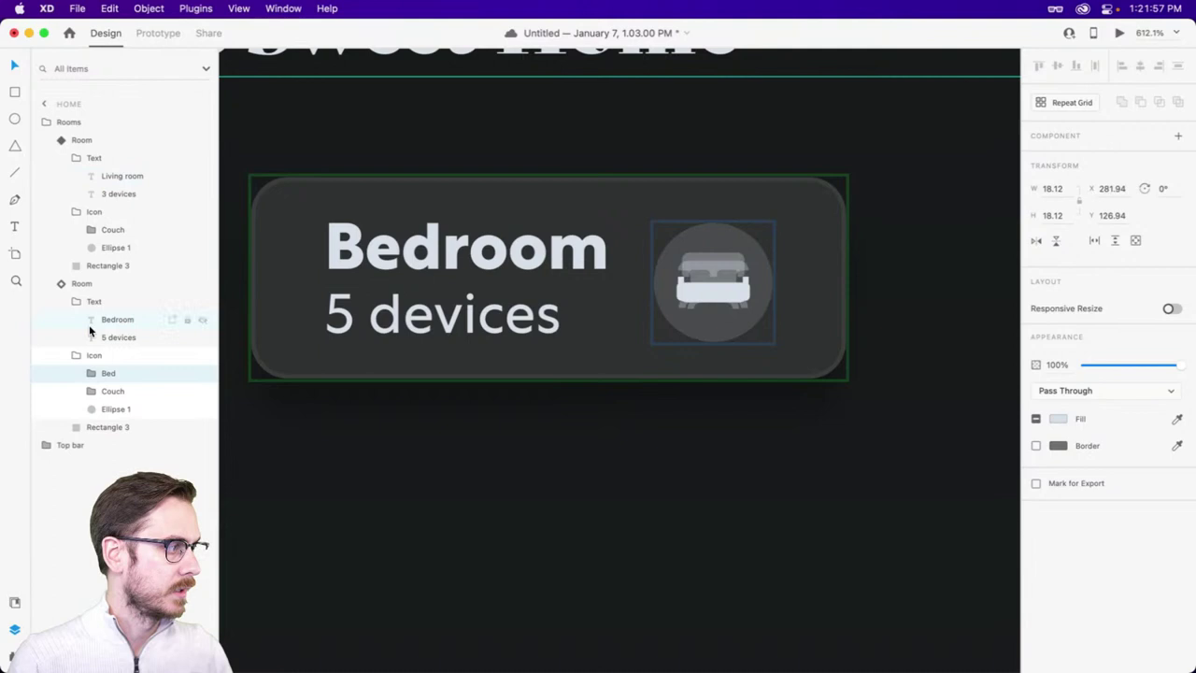
left_click(115, 400)
key("Delete")
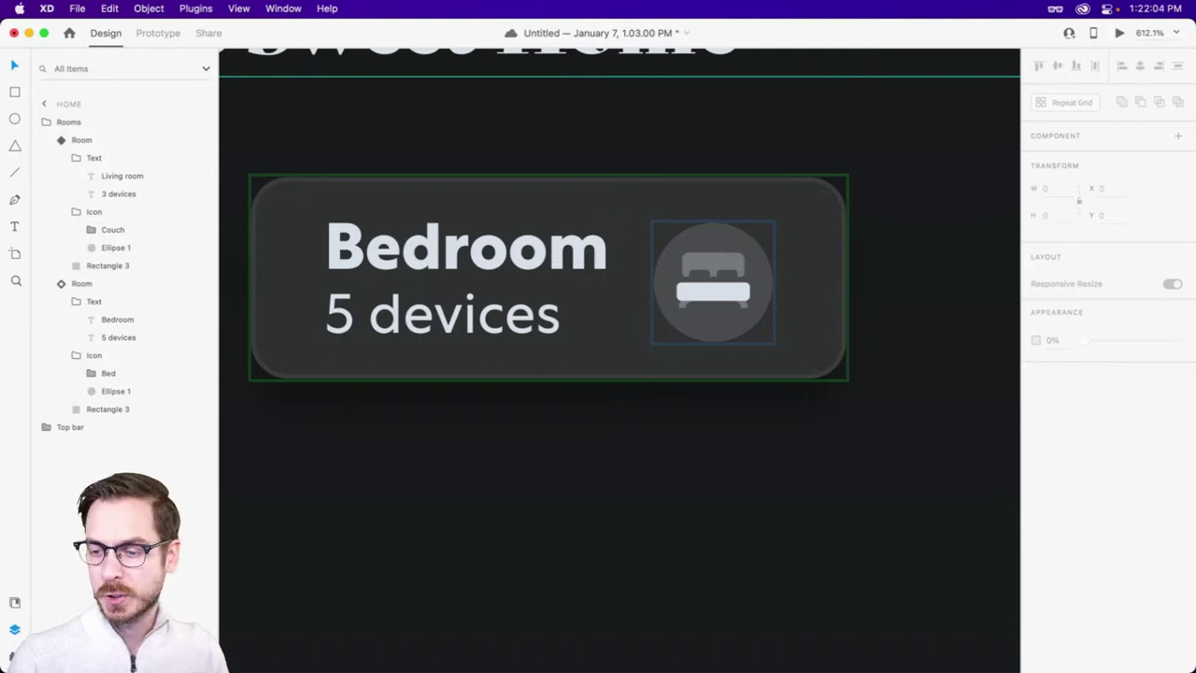
key("super+Tab")
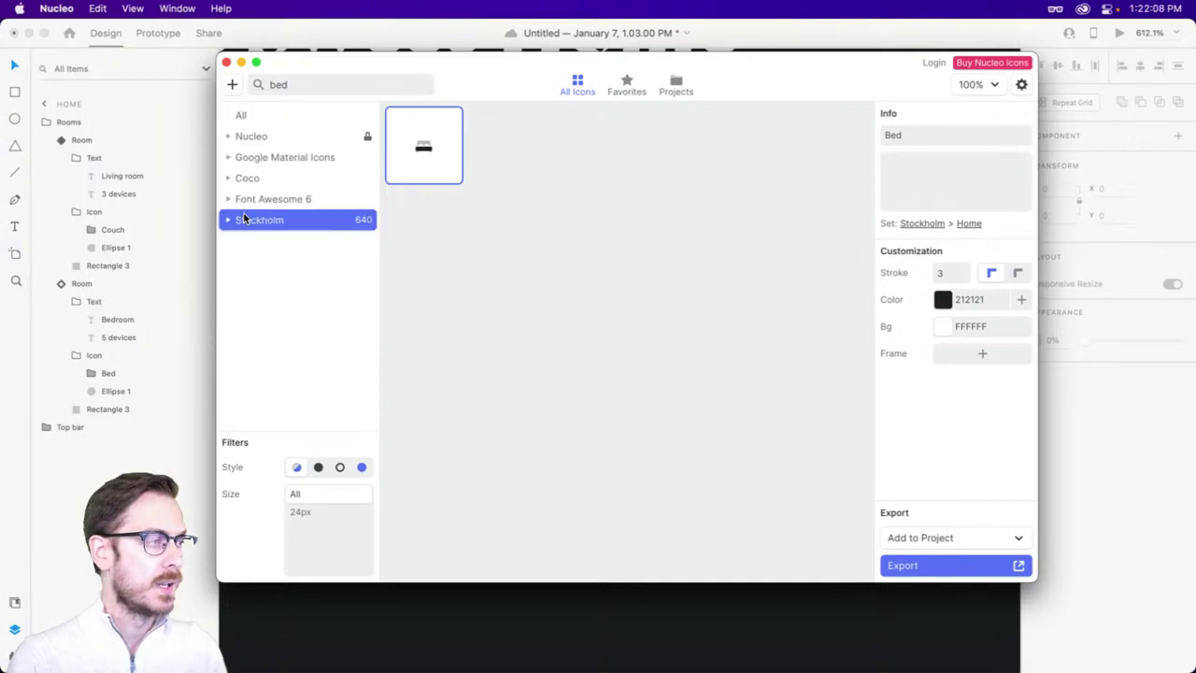
key("super+Tab")
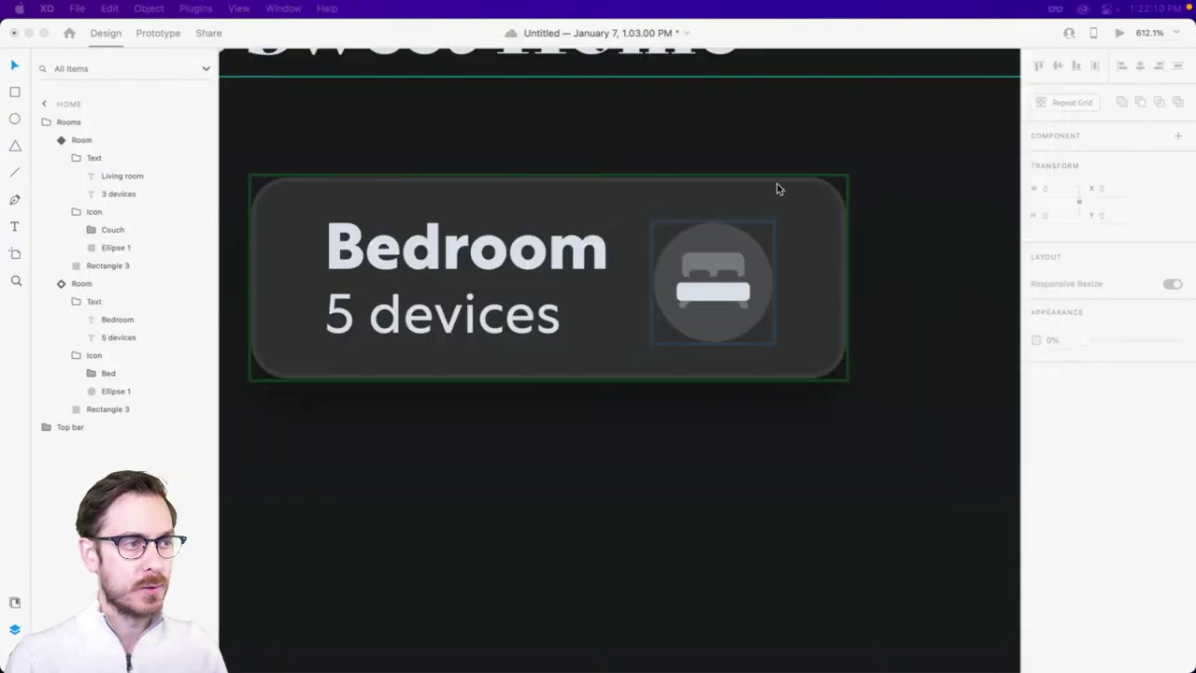
- Nudge the bed icon down to Y 127.94 so it sits better centred in its circle
left_click(720, 290)
left_click_drag(721, 286, 720, 295)
scroll(891, 271, "down", 5)
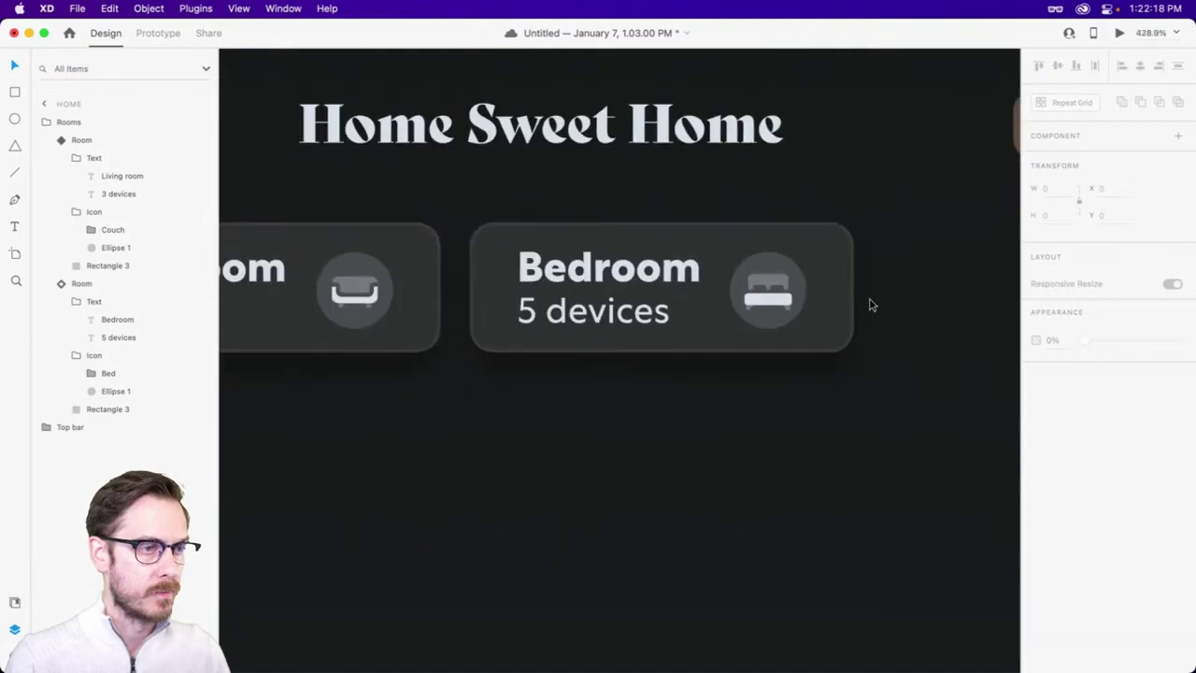
- Duplicate the Bedroom card inside the Rooms stack as a third card
left_click(852, 280)
double_click(666, 281)
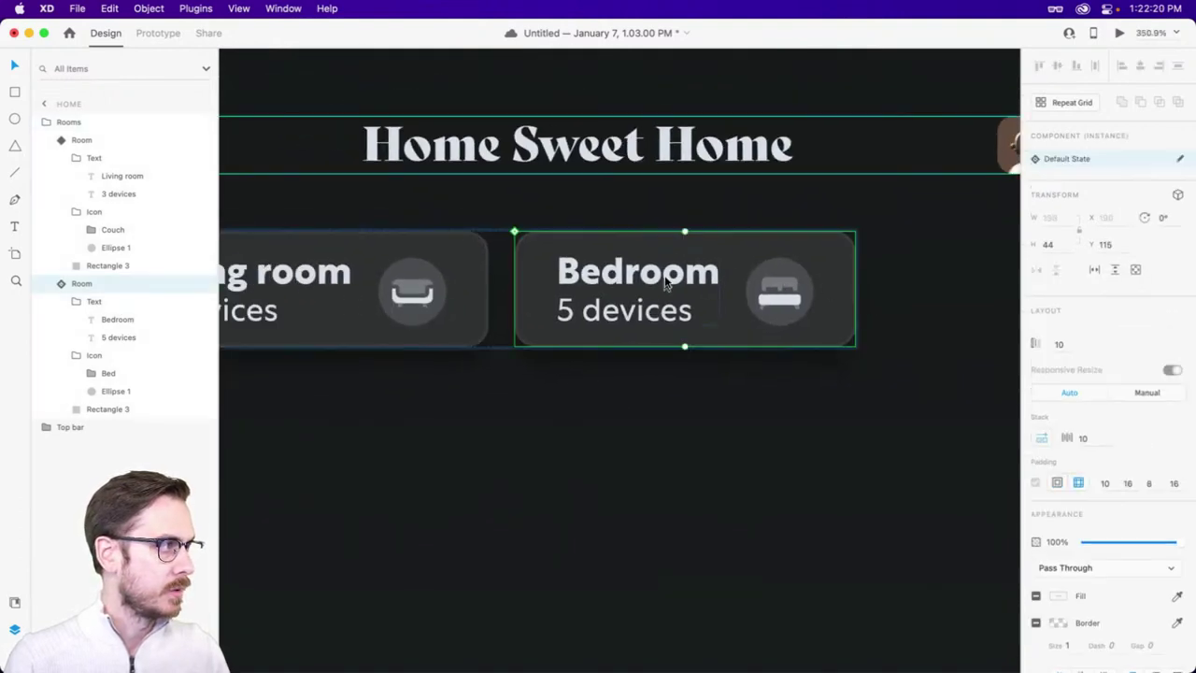
key("super+d")
scroll(943, 239, "up", 3)
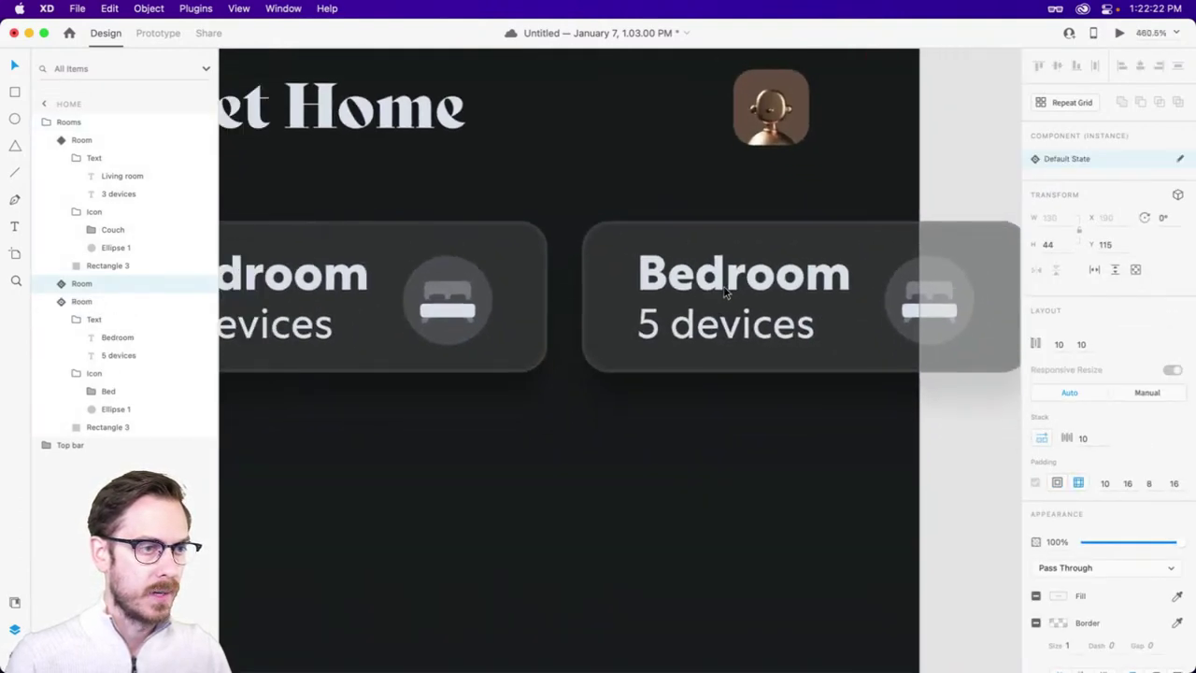
- Change the third card's title to "Kitchen"
double_click(729, 261)
left_click(729, 261)
double_click(729, 260)
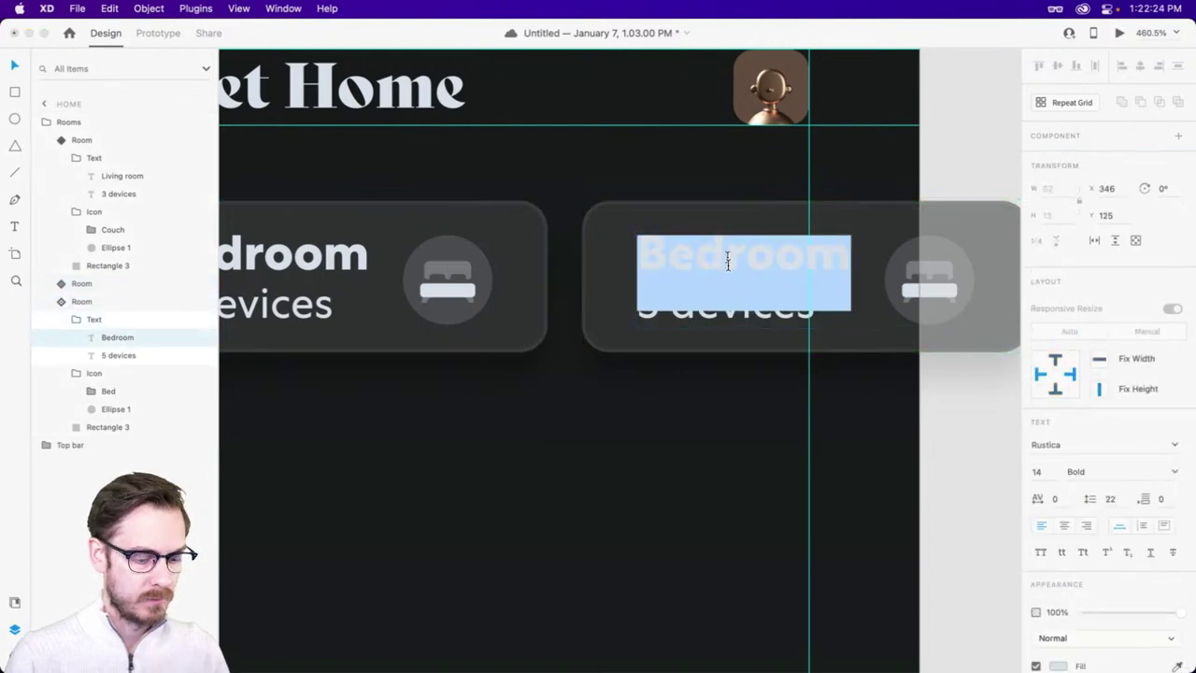
type("Kitchen")
- Change the Kitchen card's device line to "12 devices"
left_click(726, 308)
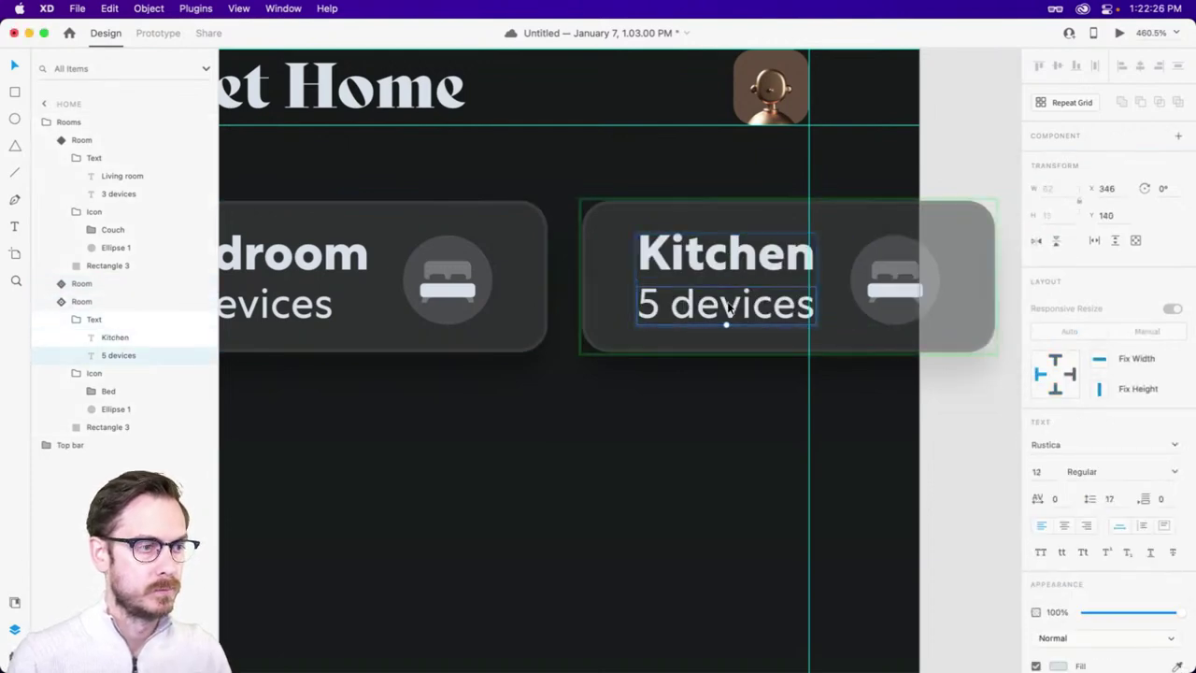
double_click(726, 308)
left_click(654, 311)
key("BackSpace")
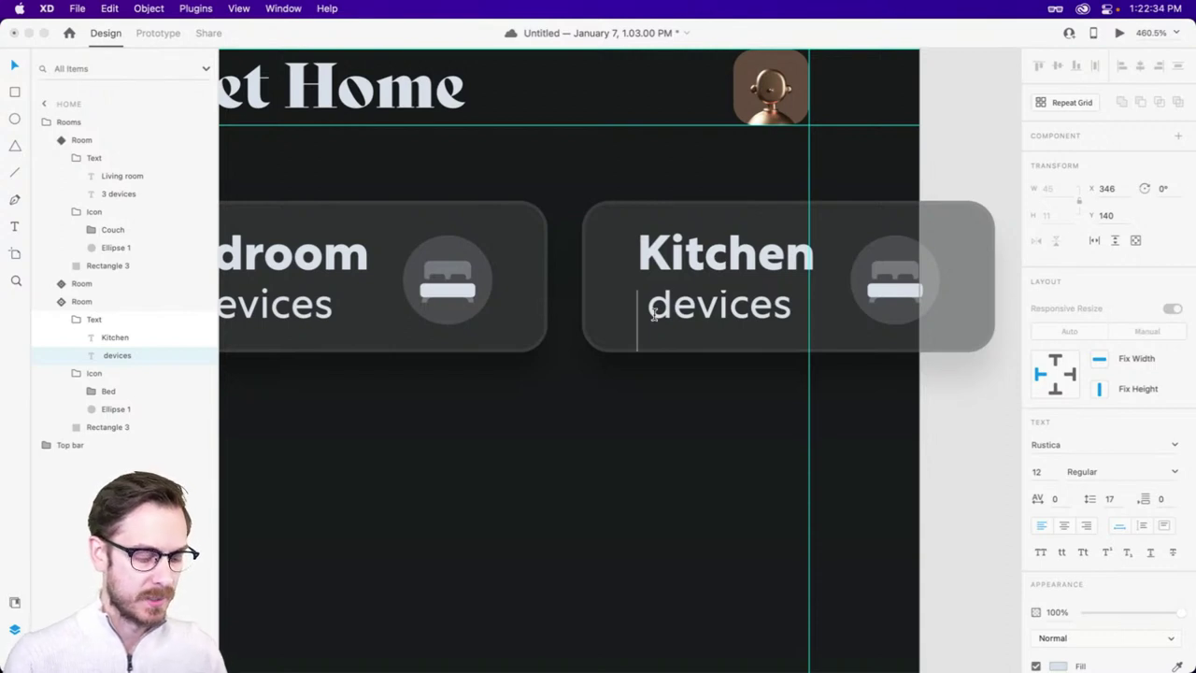
type("12")
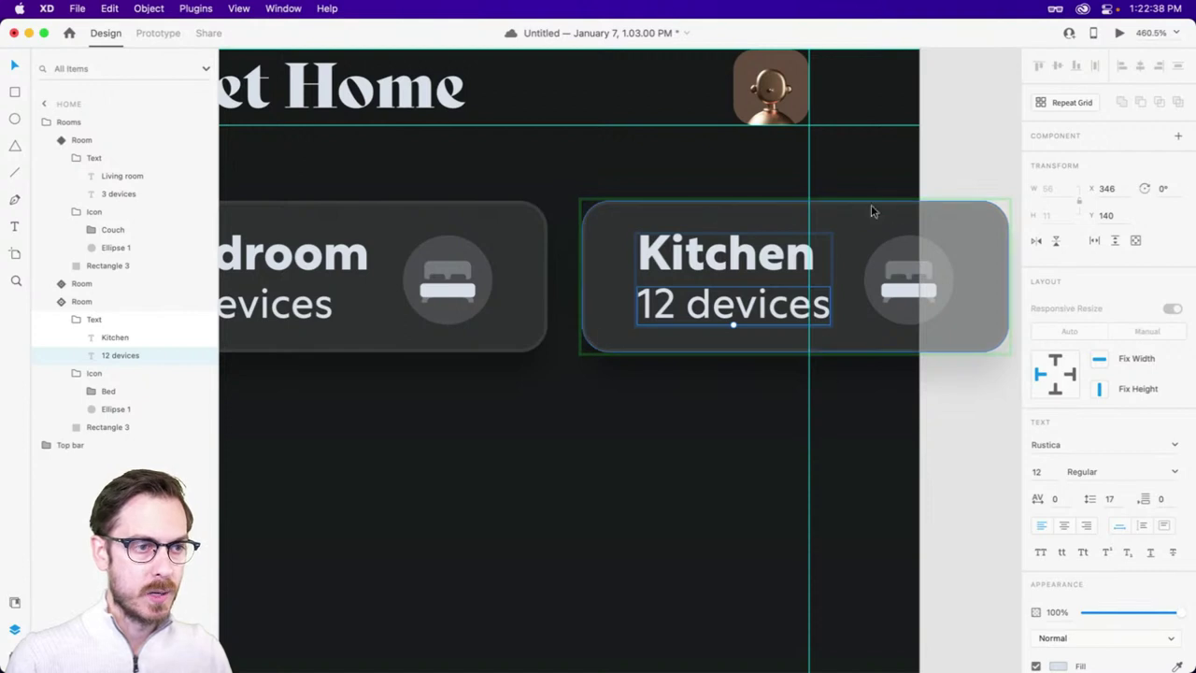
- Select the Kitchen card's bed icon, switch to Nucleo, and search the Stockholm set for "kitchen" and "food"
left_click(908, 280)
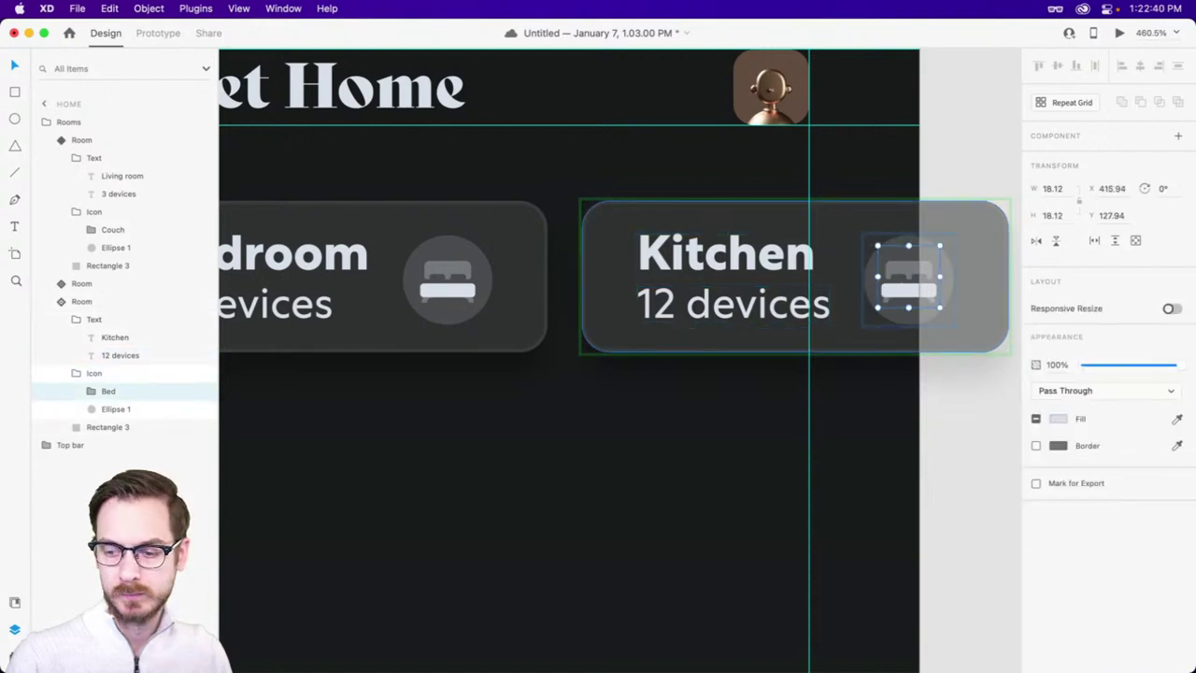
key("super+Tab")
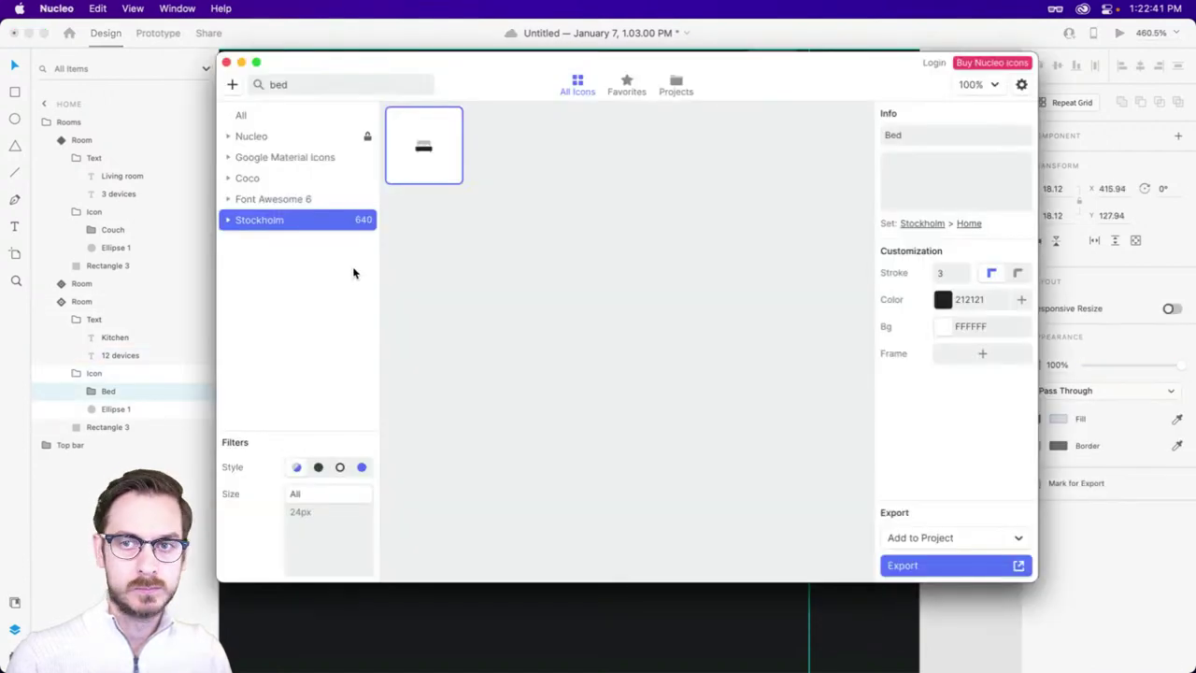
left_click(309, 88)
type("ki")
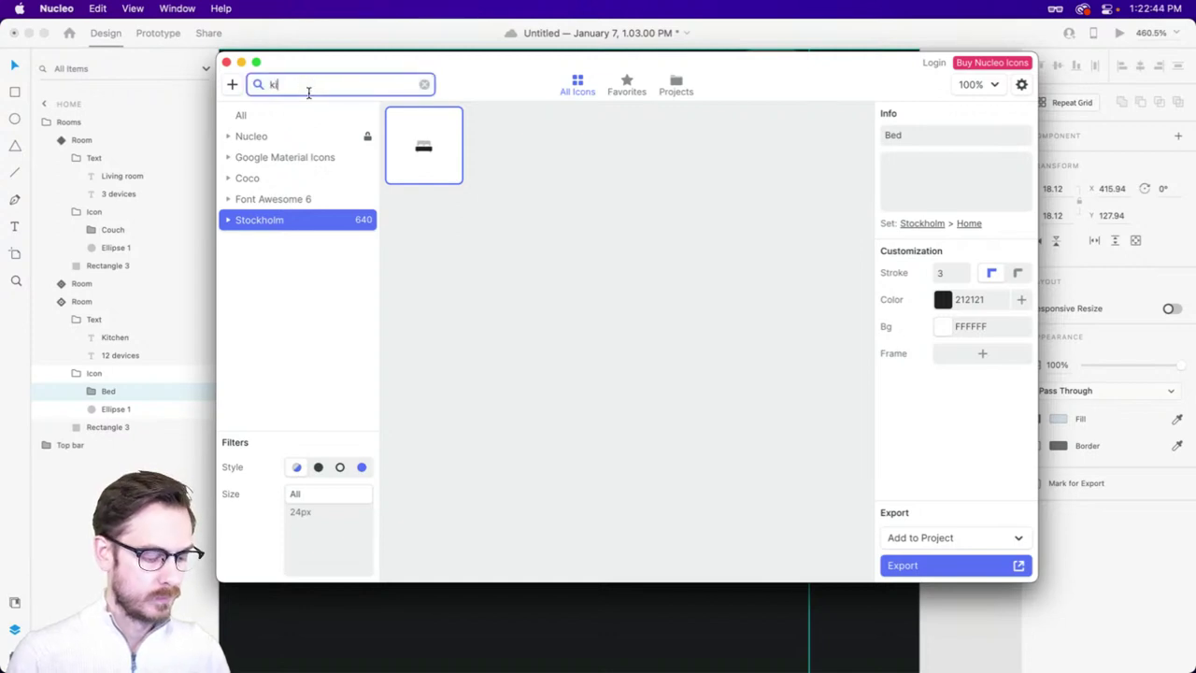
type("tchen")
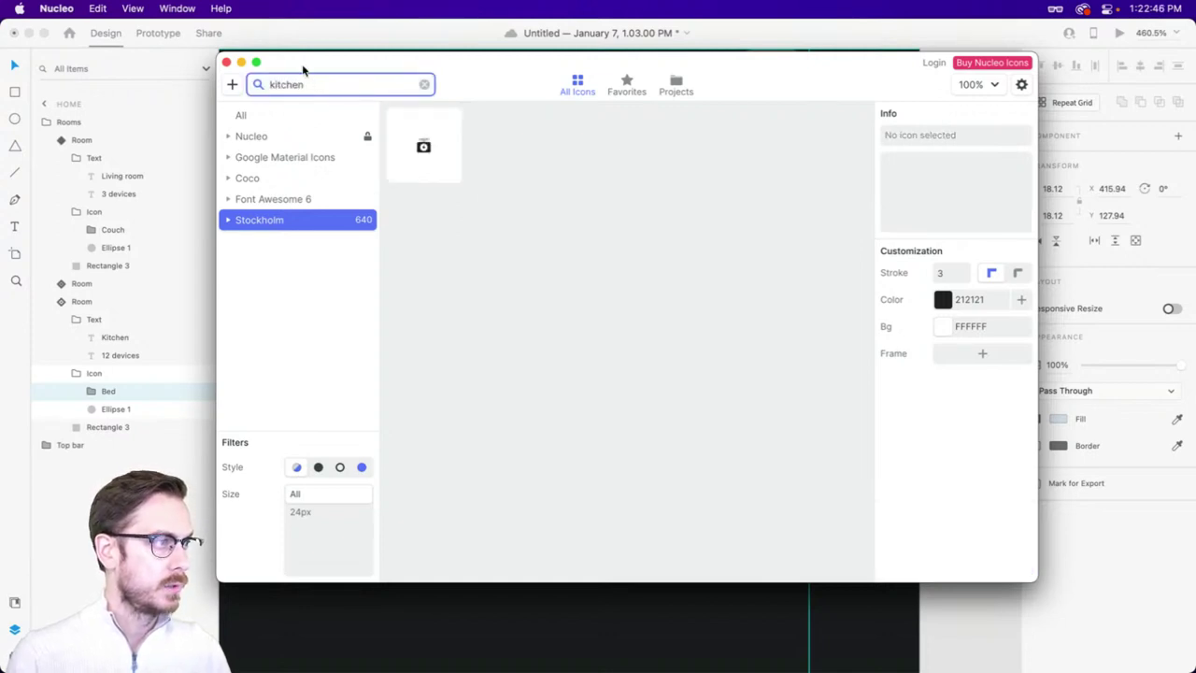
key("super+a")
type("f")
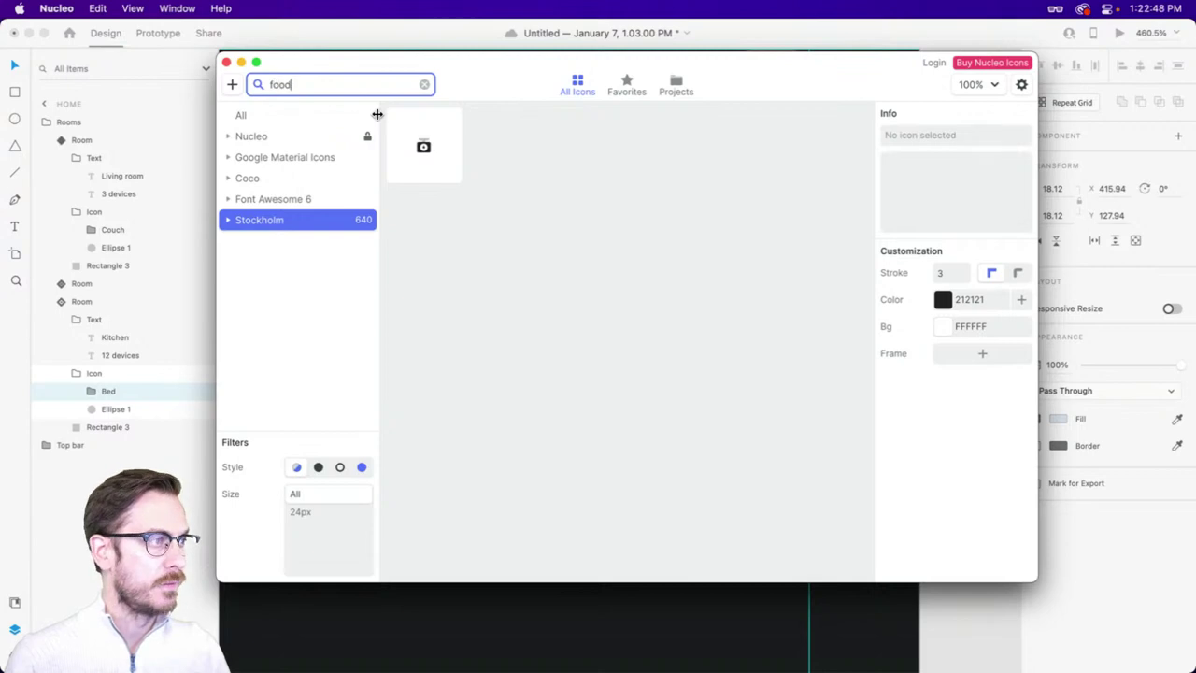
type("ood")
key("super+a")
key("BackSpace")
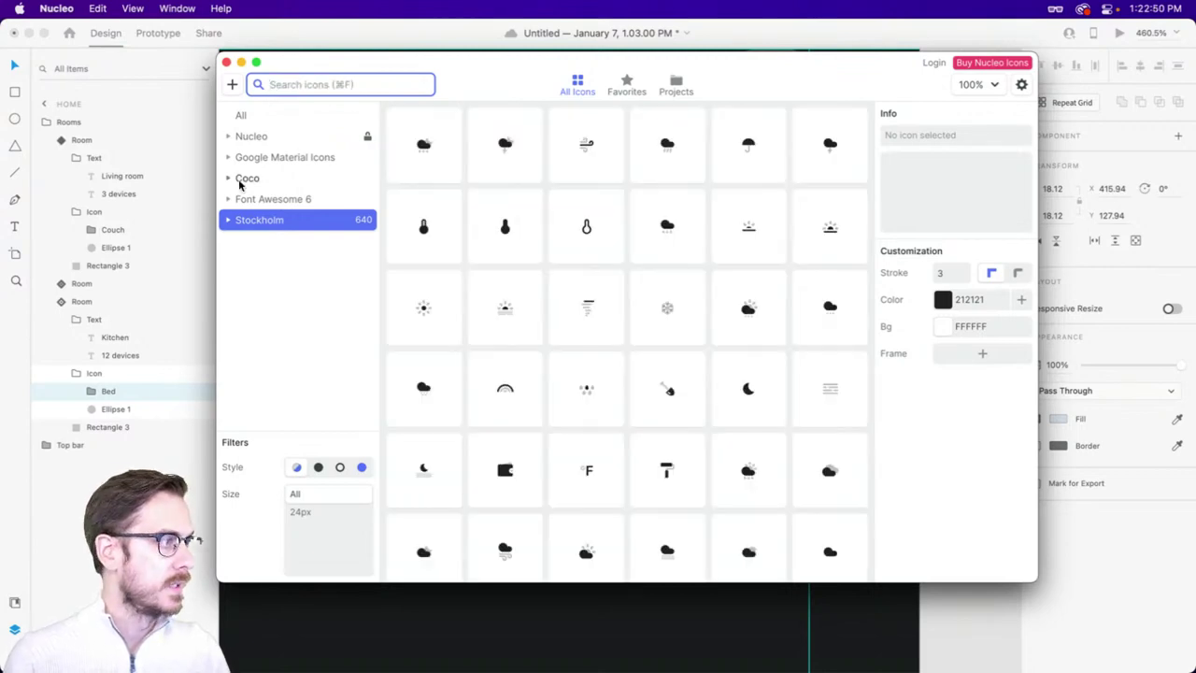
- Pick the crossed Knife&fork#2 icon from the Cooking category of the Stockholm set
left_click(228, 220)
scroll(280, 309, "down", 1)
left_click(281, 314)
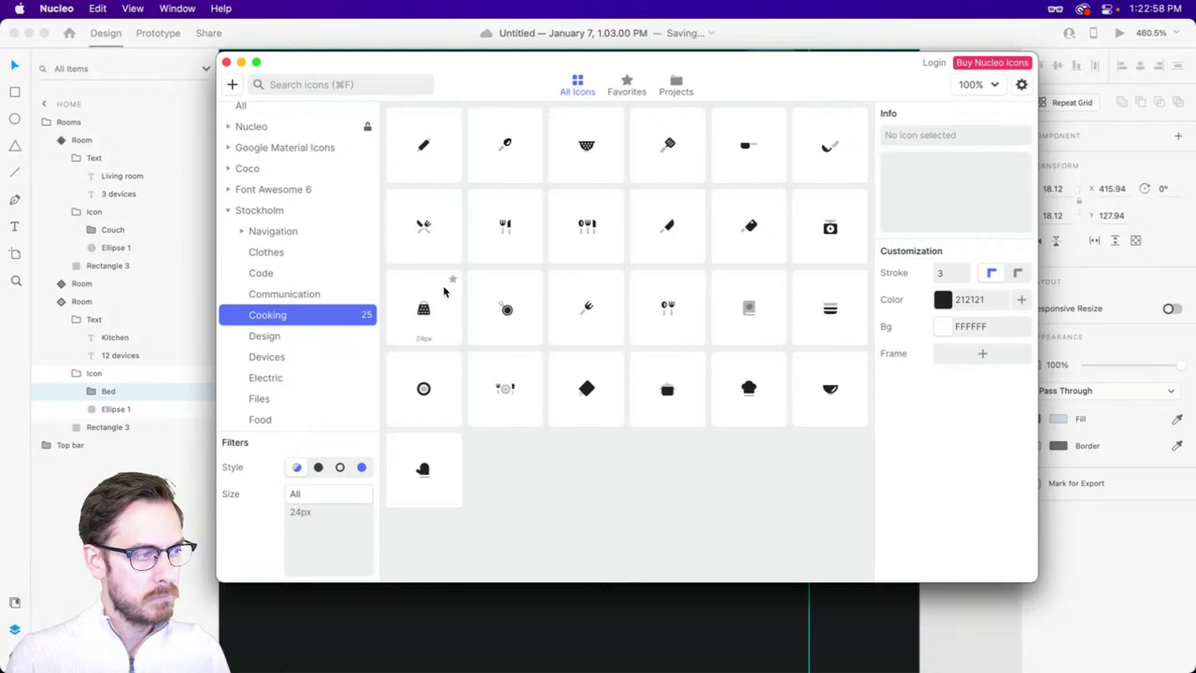
left_click(425, 227)
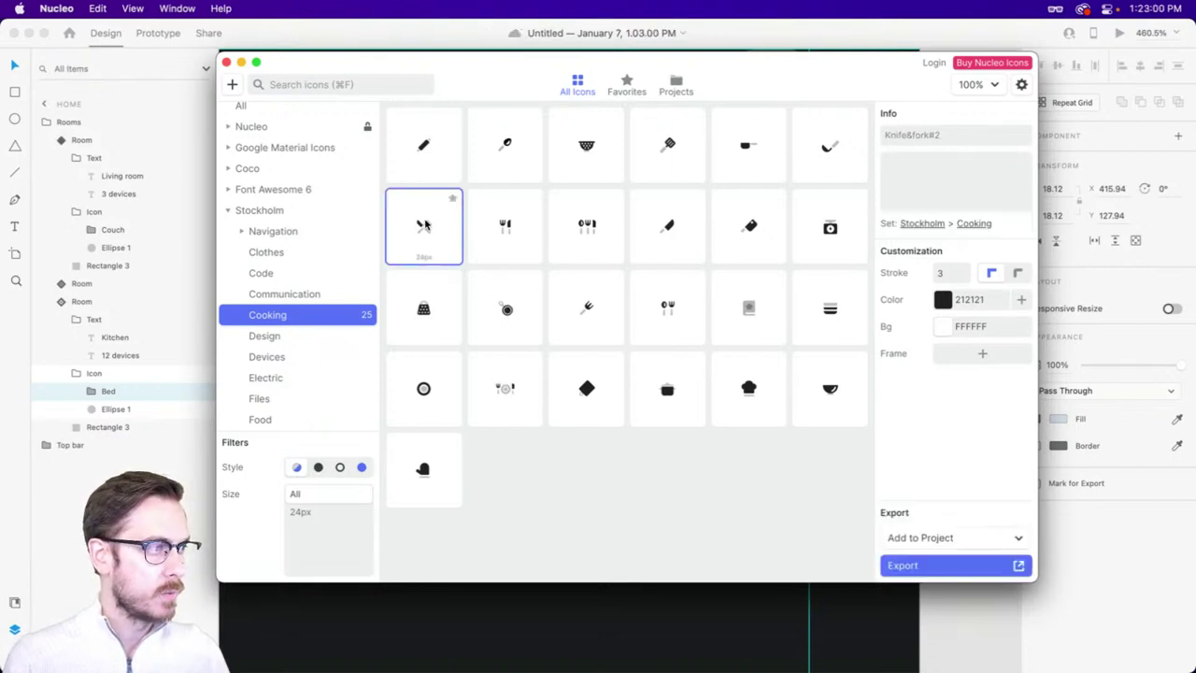
- Return to Adobe XD and select the inner artwork group inside the Kitchen card's Bed icon group
key("Escape")
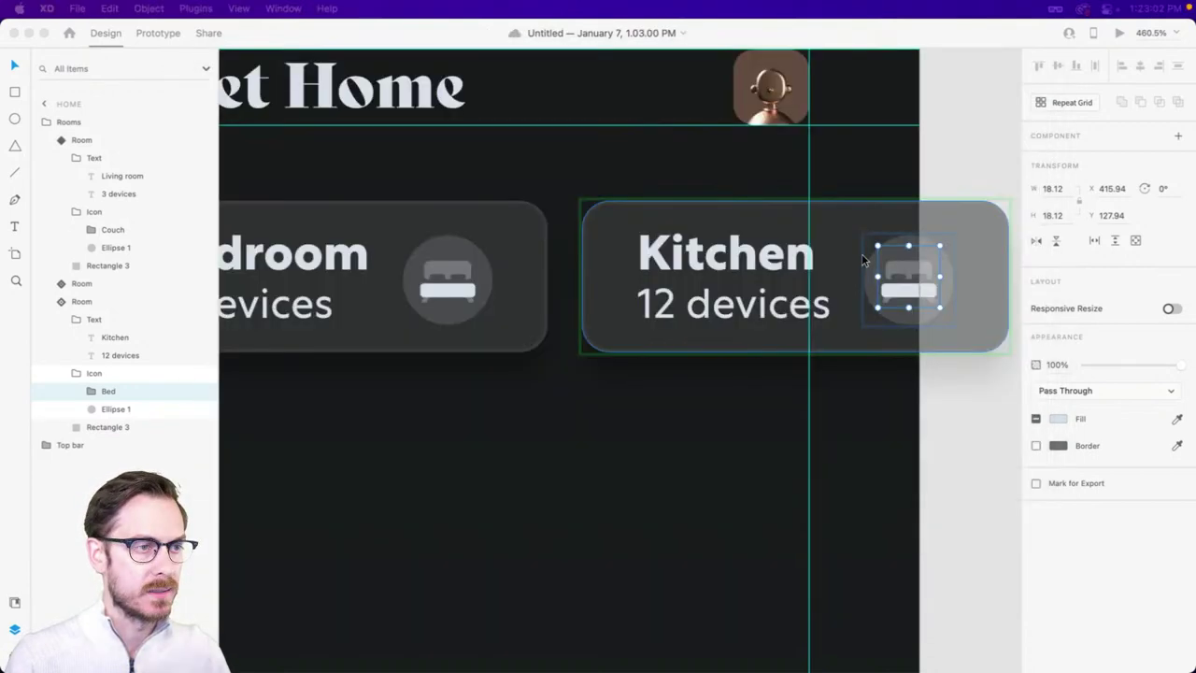
scroll(892, 262, "up", 3)
scroll(890, 261, "right", 5)
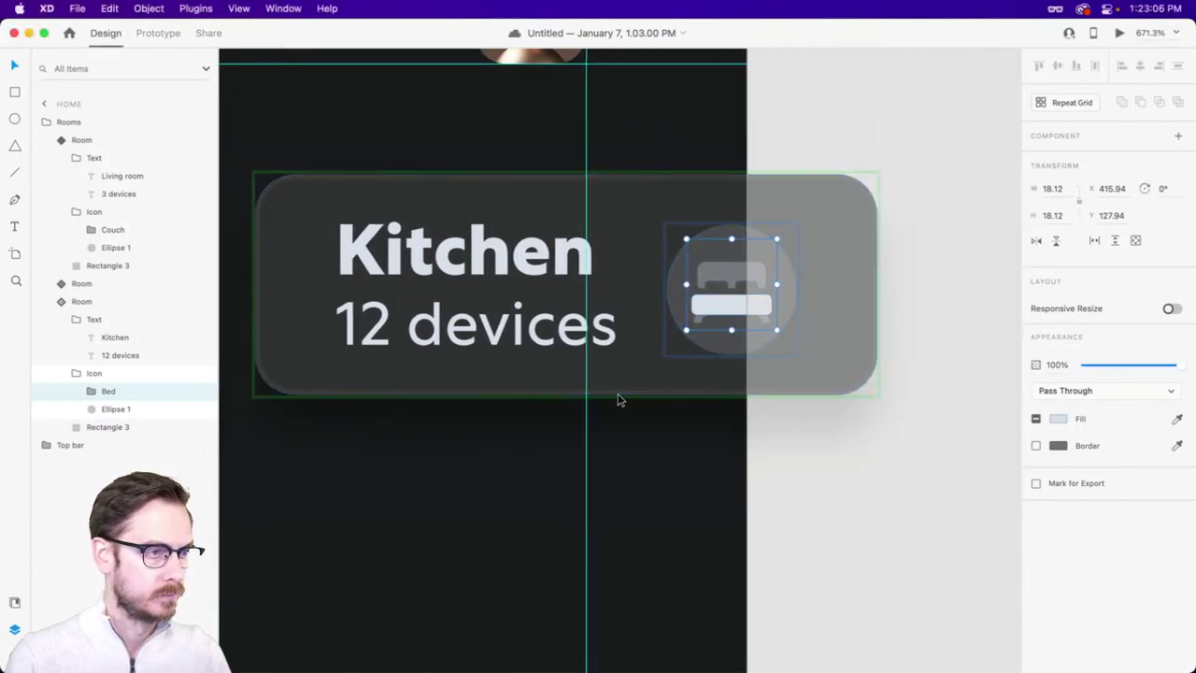
key("super+shift+space")
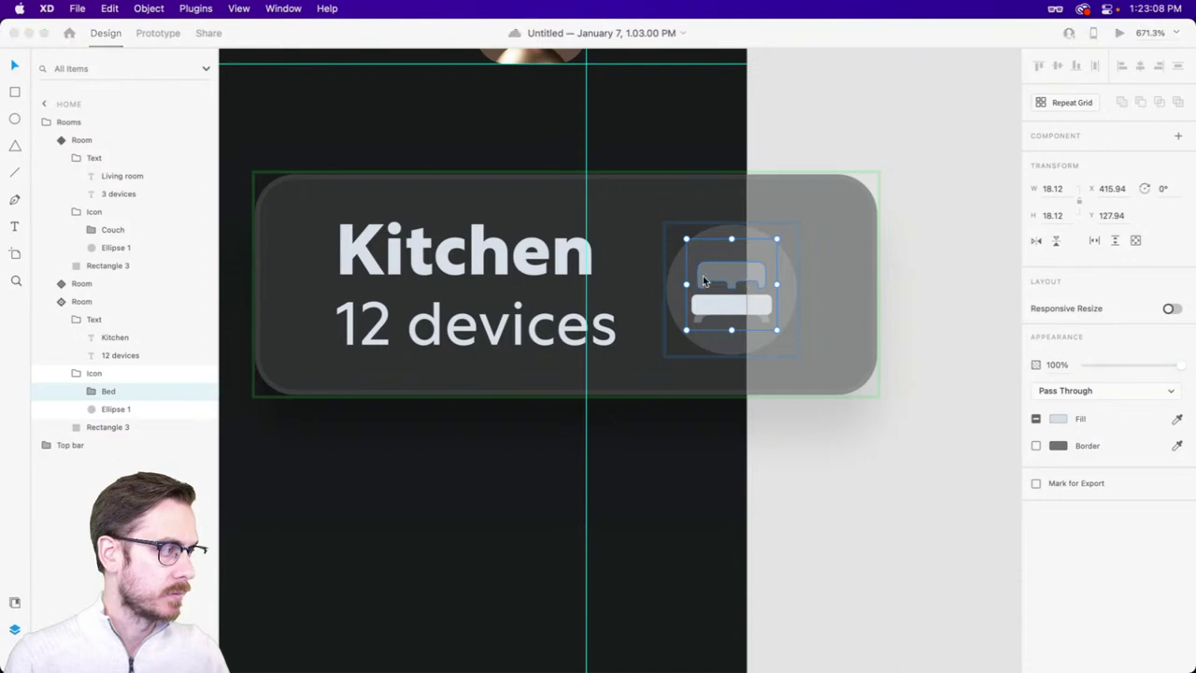
key("super+c")
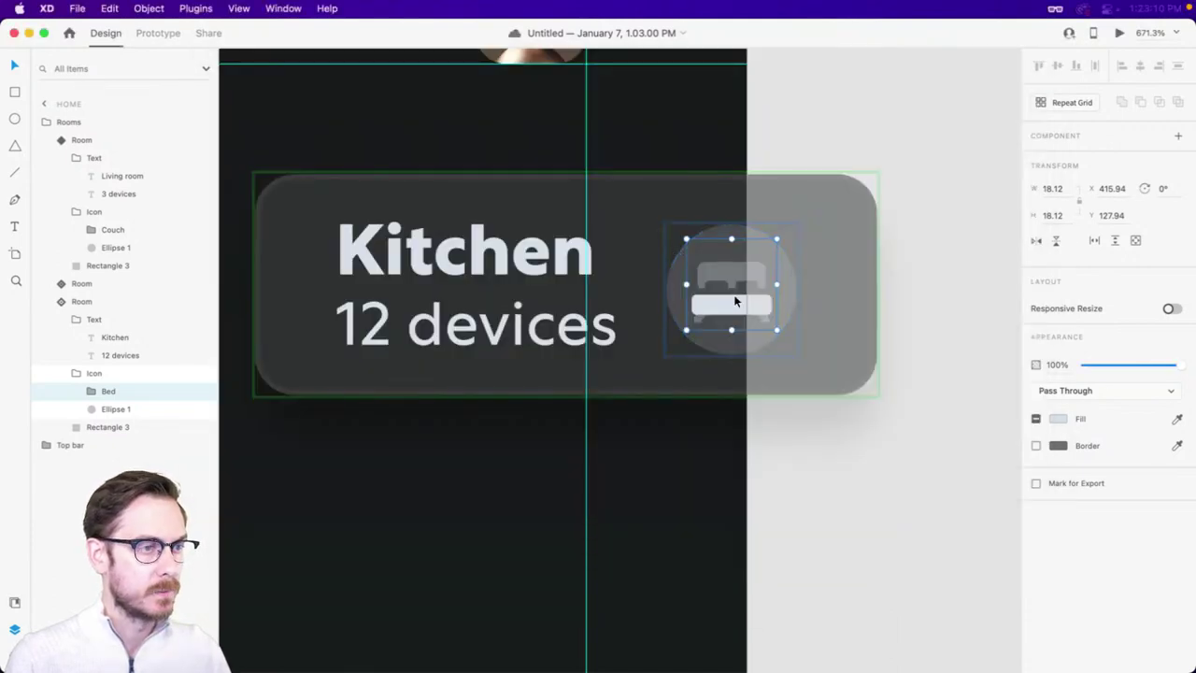
key("super+v")
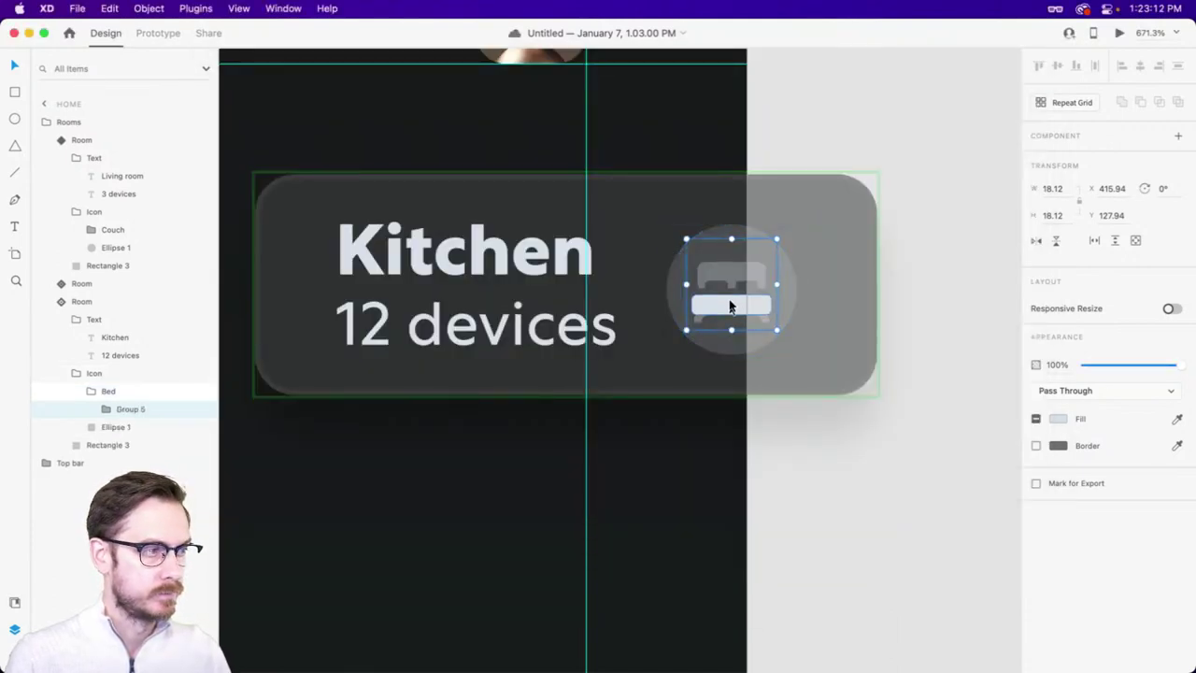
scroll(696, 351, "down", 10)
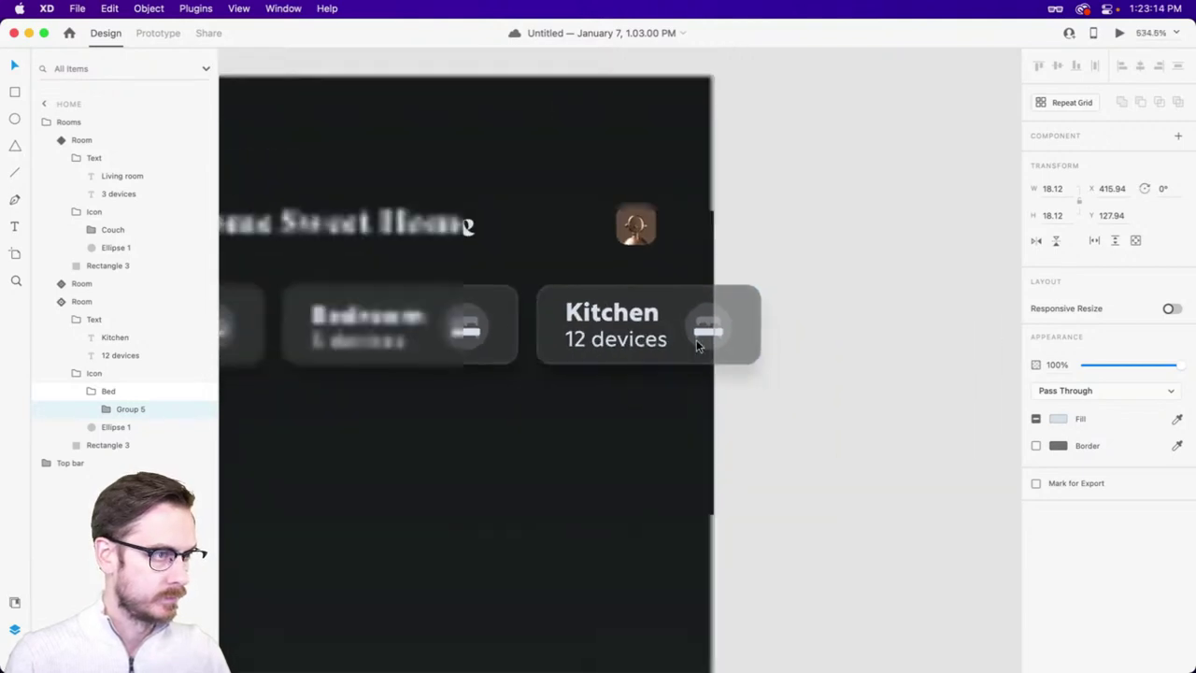
scroll(701, 338, "up", 7)
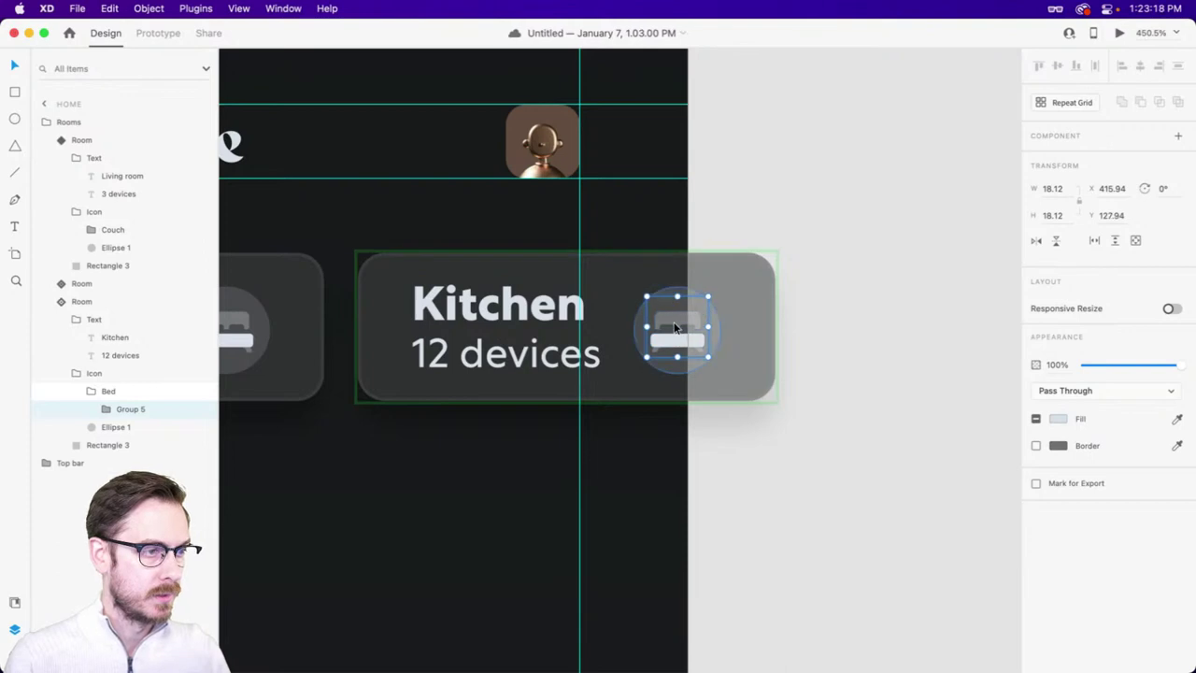
- Place Nucleo's Knife&fork#2 icon in the Kitchen card's Bed group and scale it to 18.12 by 18.12
key("super+Tab")
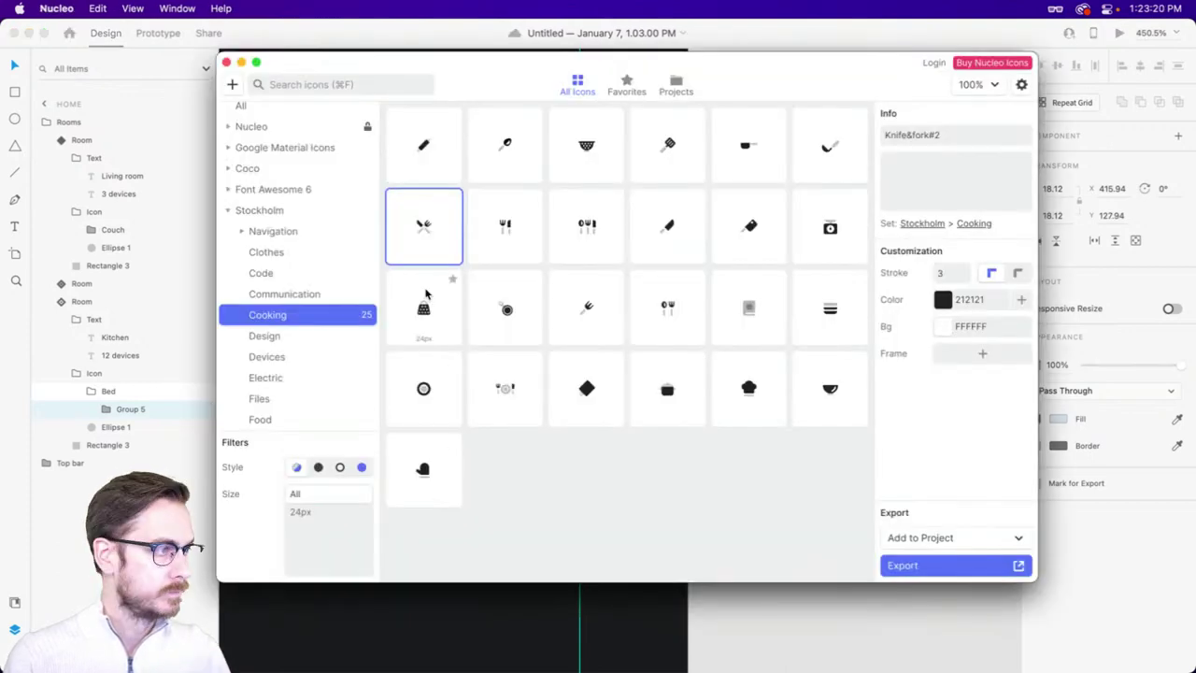
left_click_drag(416, 227, 641, 309)
scroll(692, 324, "up", 3)
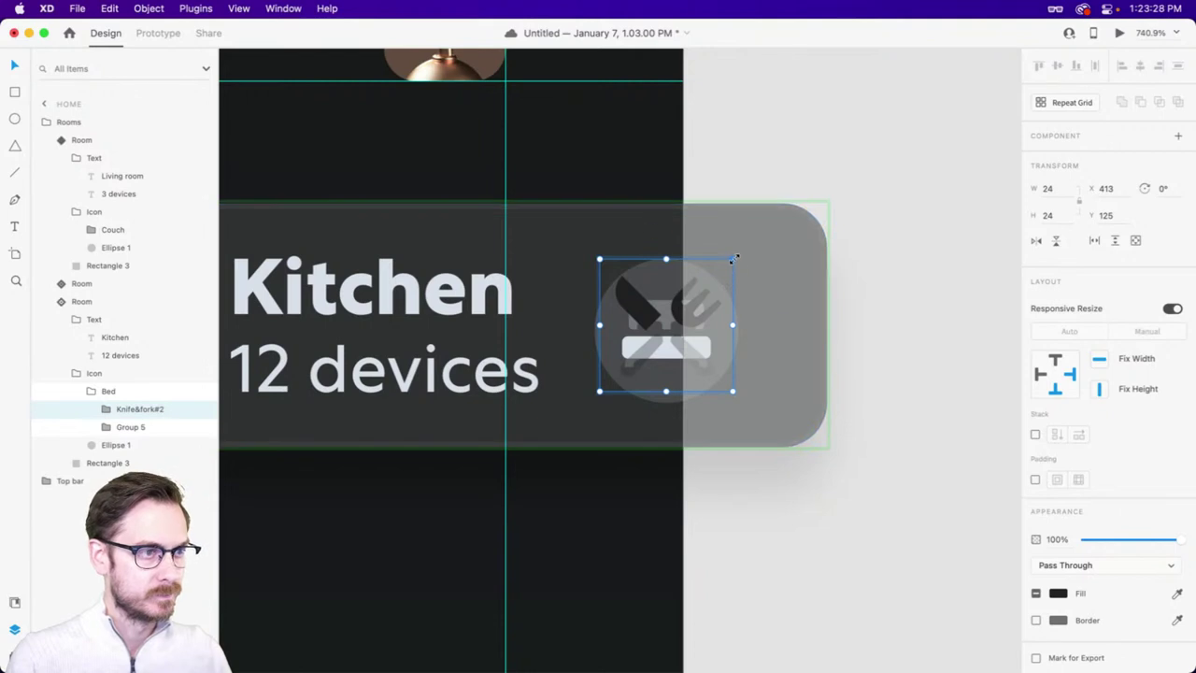
left_click_drag(733, 259, 716, 275)
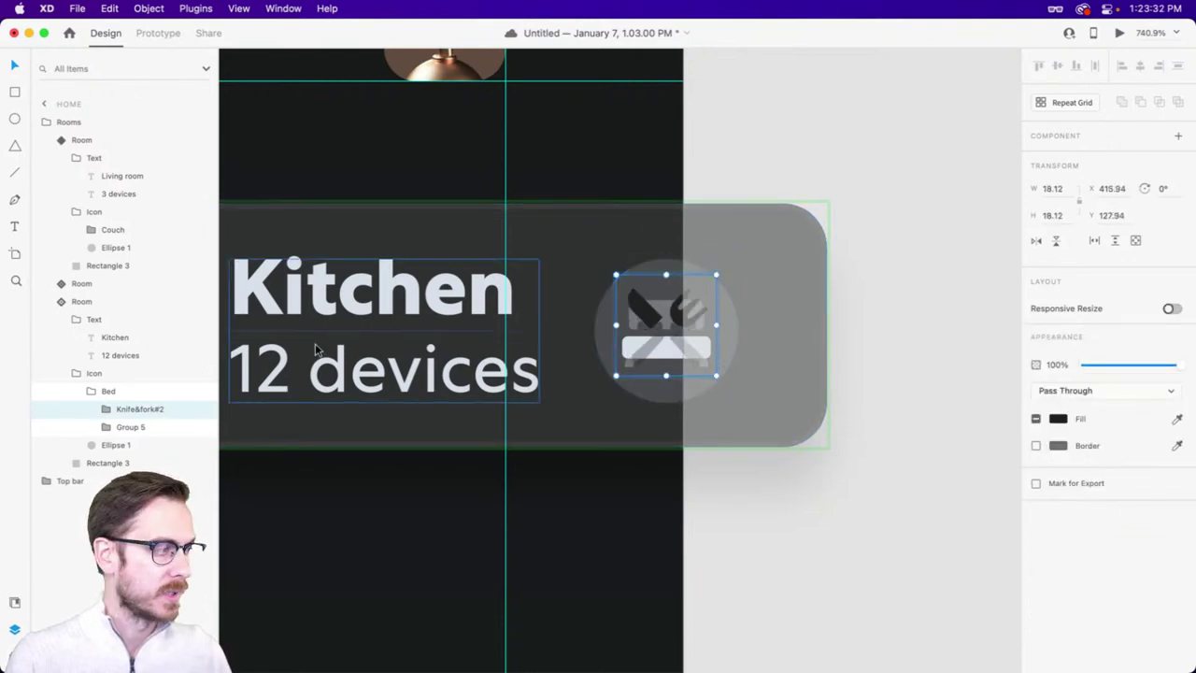
- Delete the old bed artwork from the Kitchen card and recolour the knife-and-fork icon with the Kitchen title's text colour
left_click(191, 422)
key("Delete")
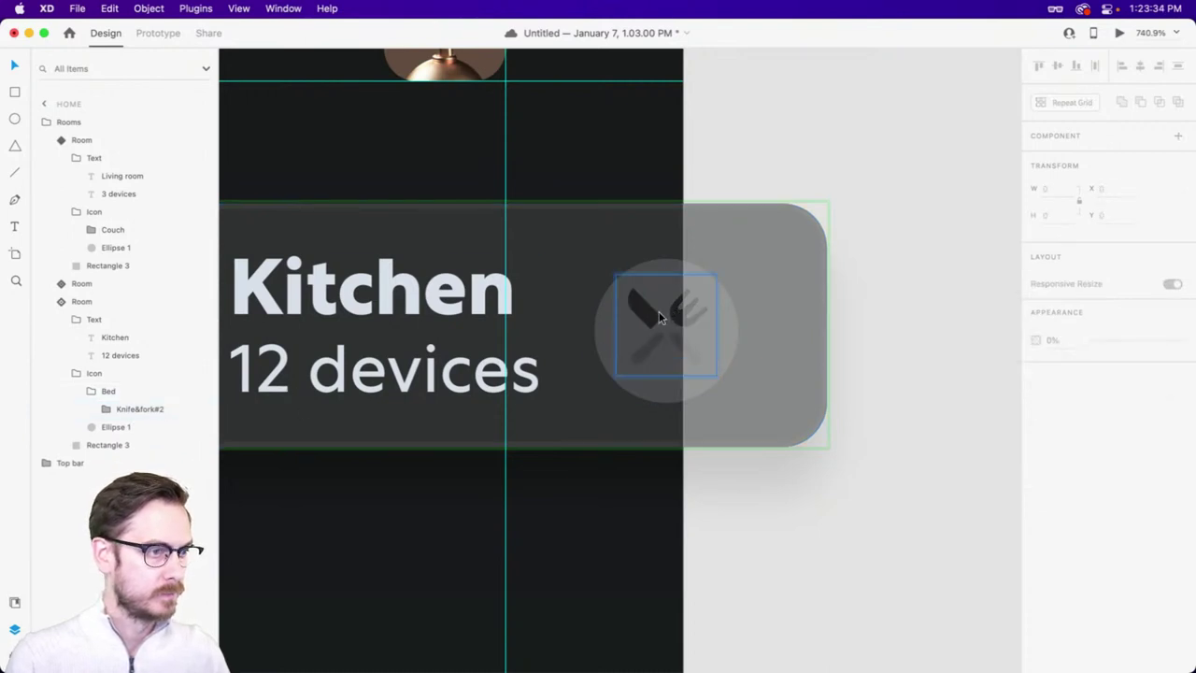
left_click(659, 312)
key("i")
left_click(433, 294)
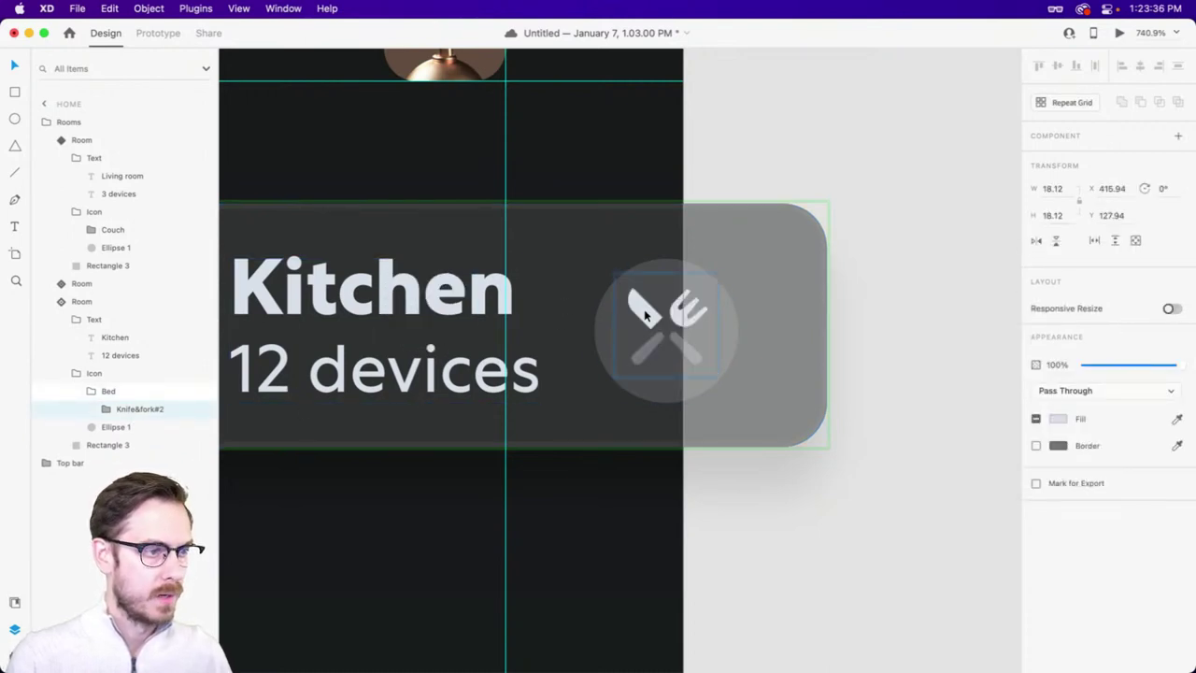
- Move the Kitchen card's knife-and-fork icon group down to Y 128.94 within its circle and deselect it
left_click(645, 315)
left_click_drag(645, 312, 645, 318)
scroll(644, 318, "down", 10)
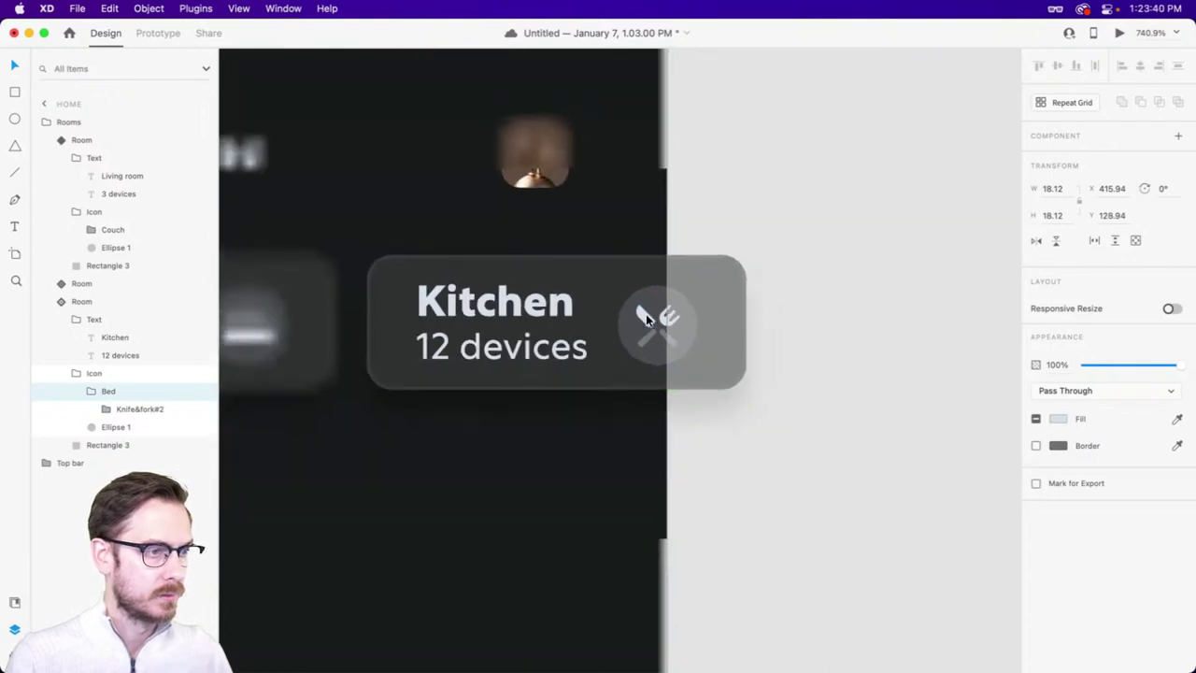
left_click(778, 304)
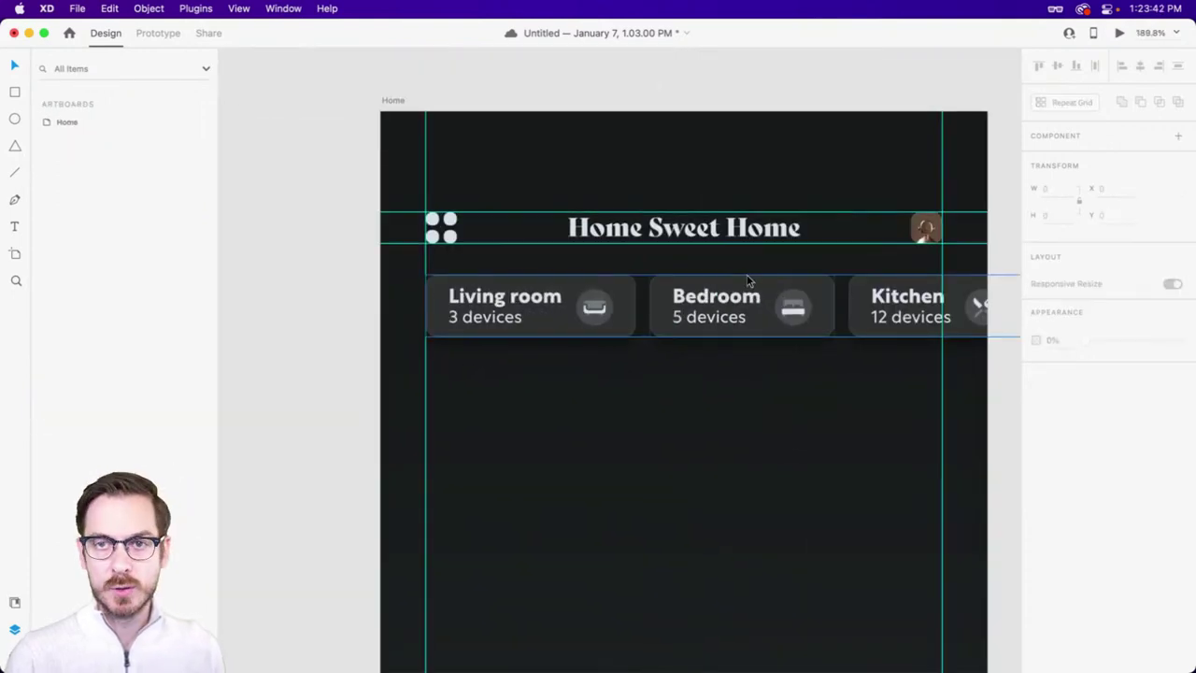
- Set the spacing between the cards in the horizontal Rooms stack to 8
left_click(583, 301)
scroll(582, 299, "up", 1)
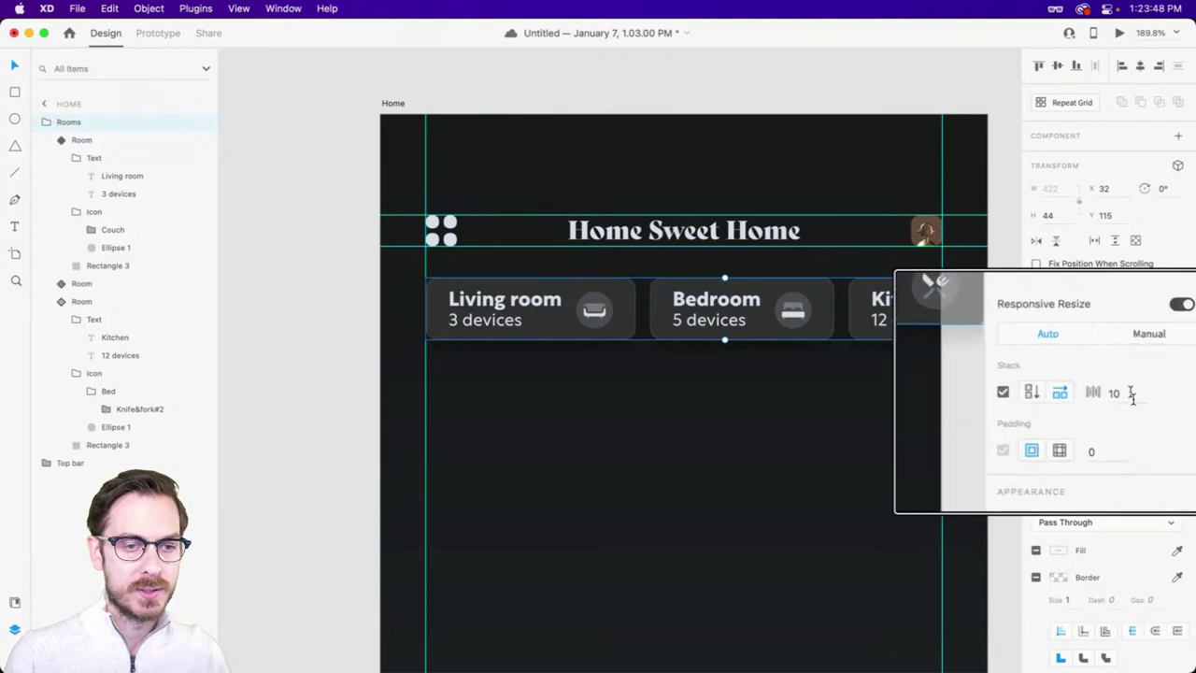
left_click_drag(1130, 395, 1131, 399)
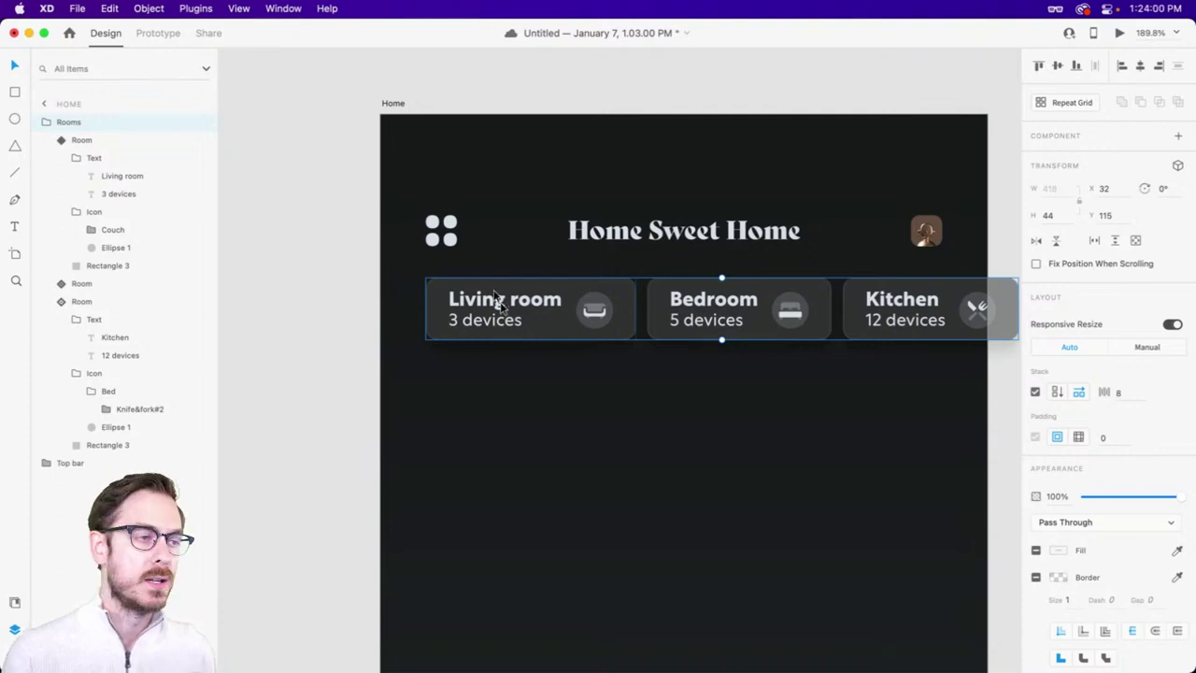
- Add a new state named "Active" to the Living room card's main component
scroll(419, 331, "up", 3)
scroll(591, 285, "up", 3)
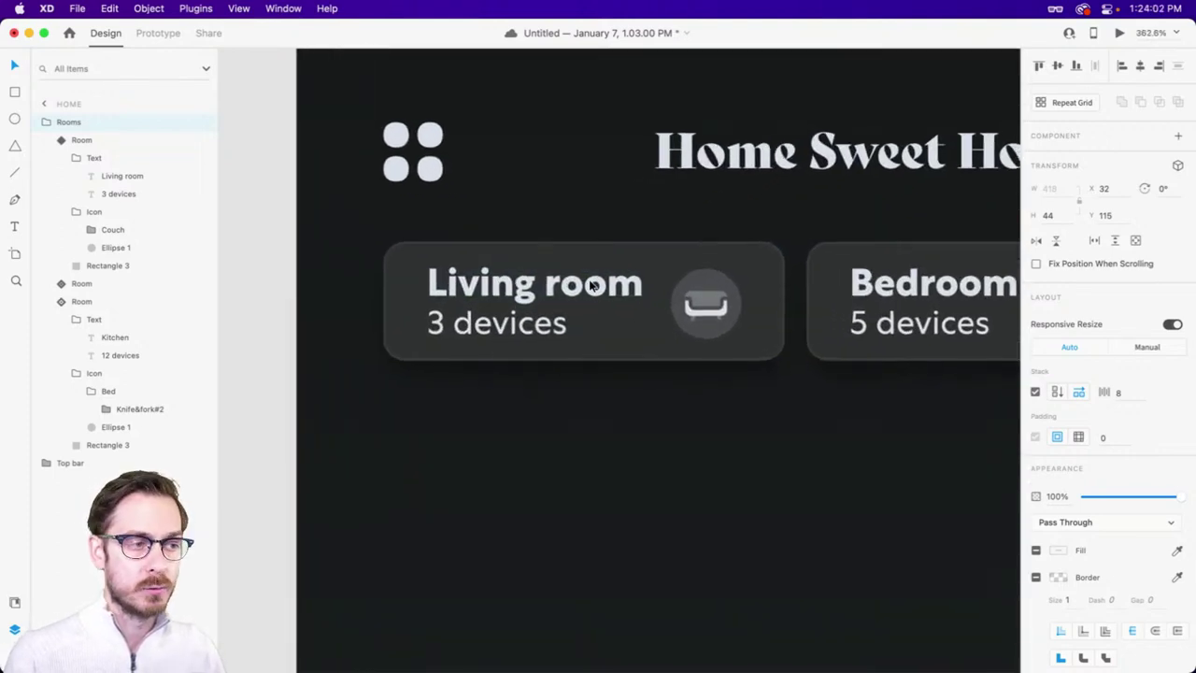
left_click(763, 257)
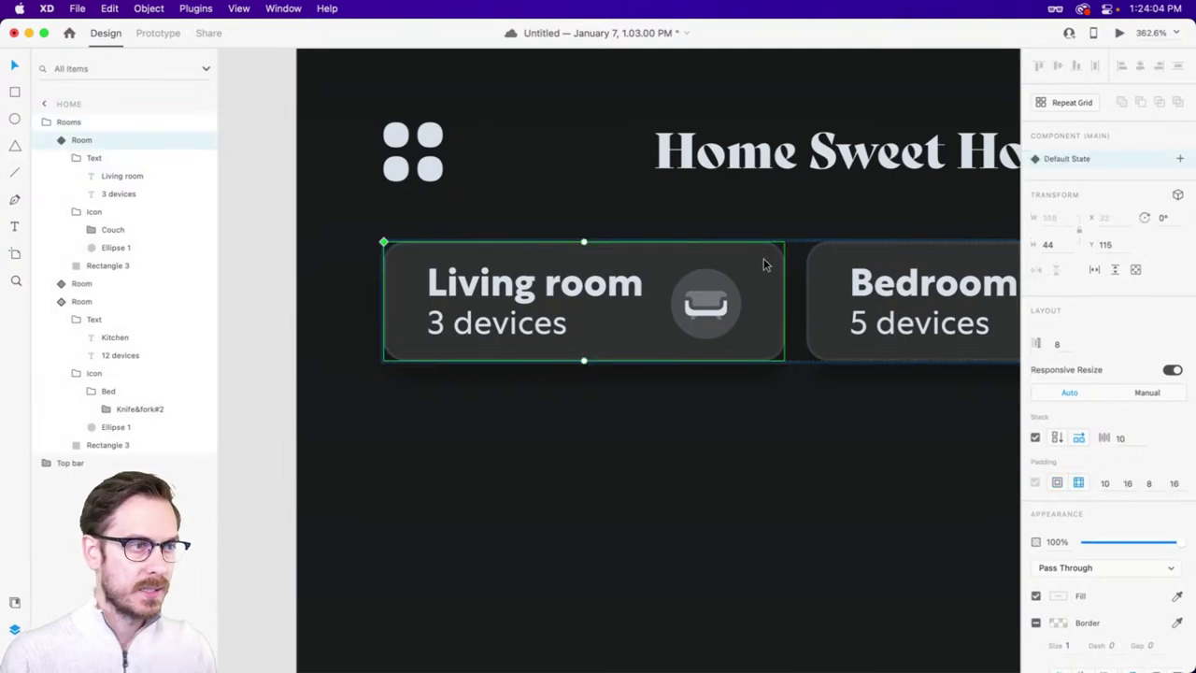
left_click(1181, 162)
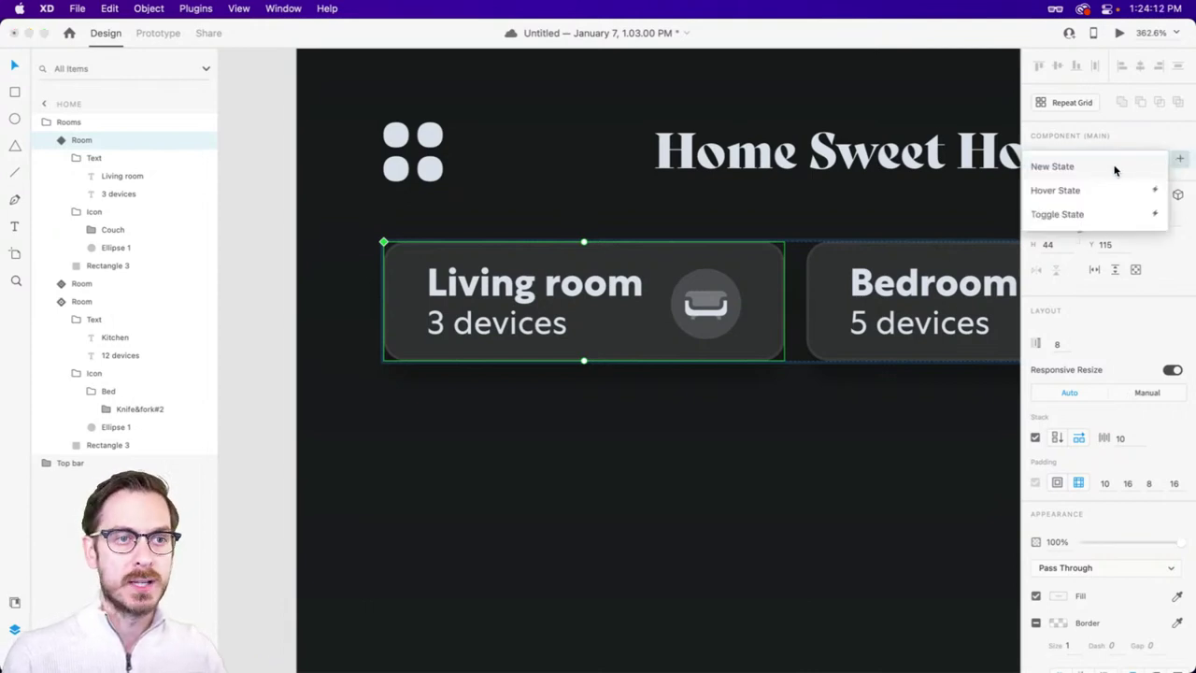
left_click(1102, 166)
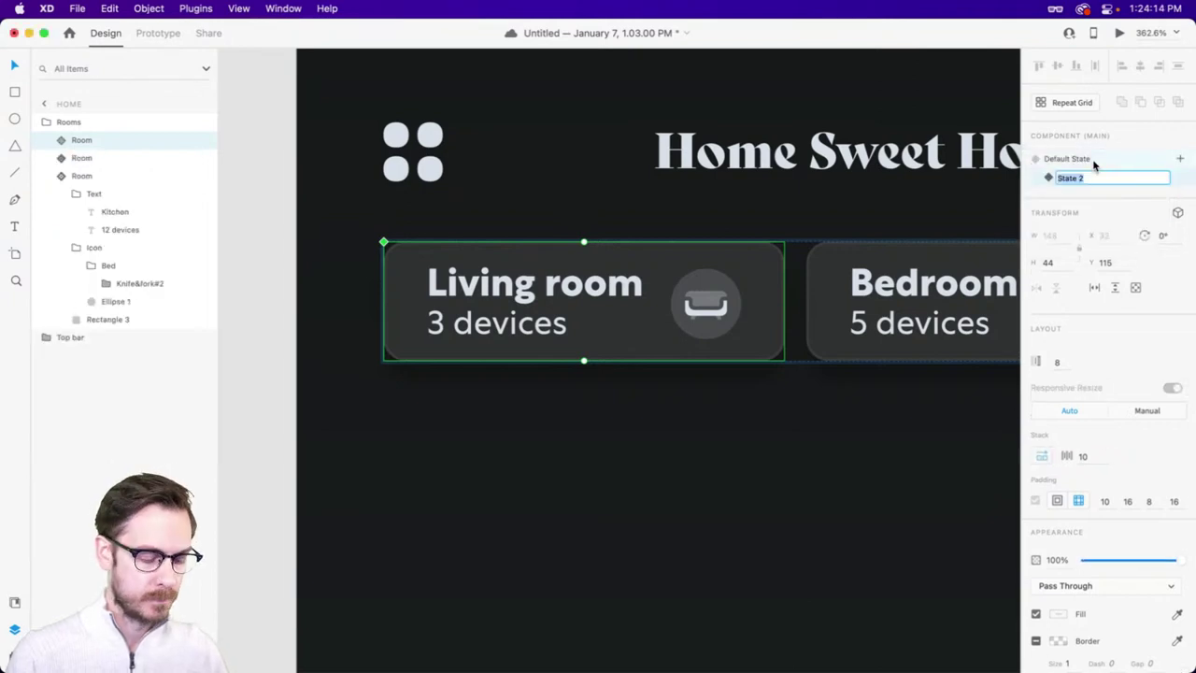
type("Active")
key("Return")
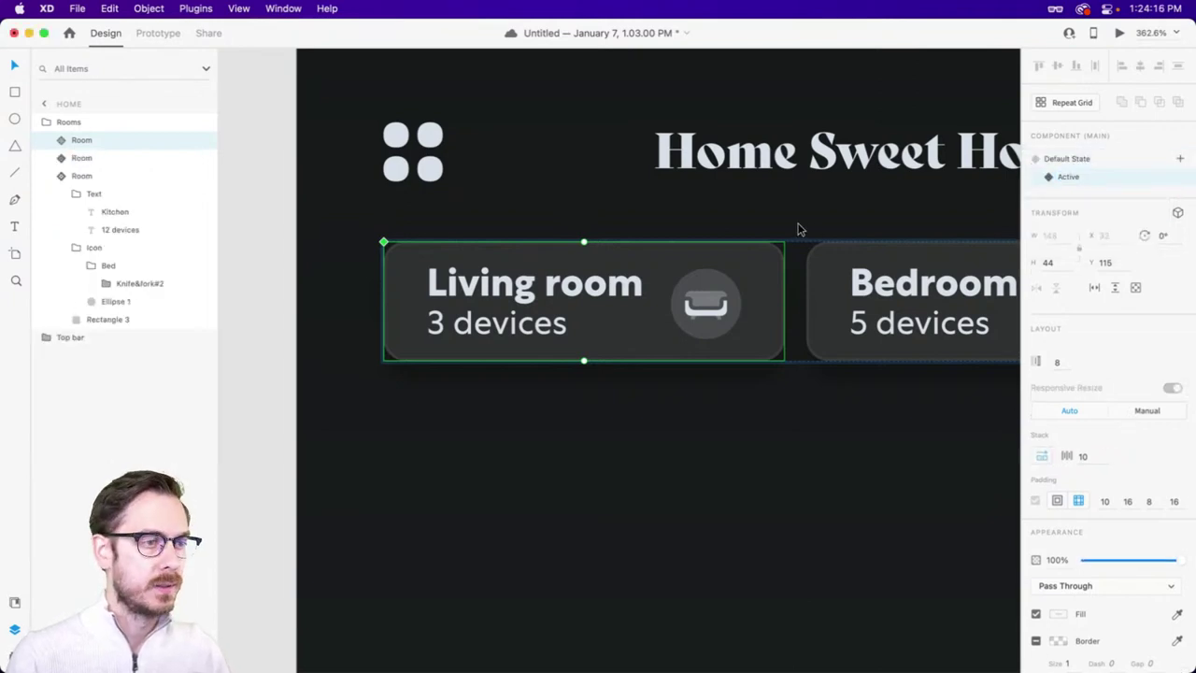
- Fill the Living room card's background rectangle with purple #4F40C4 in the Active state
double_click(761, 280)
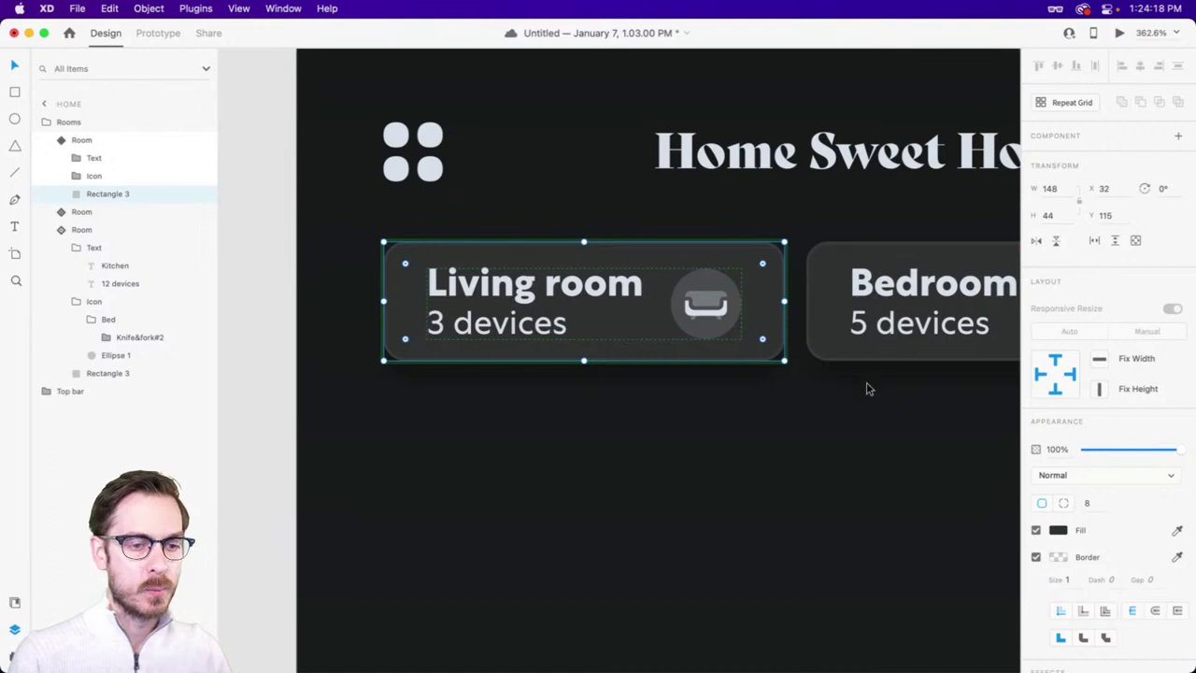
left_click(1059, 530)
mouse_move(953, 517)
left_mouse_down()
mouse_move(953, 482)
mouse_move(1010, 498)
mouse_move(958, 484)
left_mouse_up()
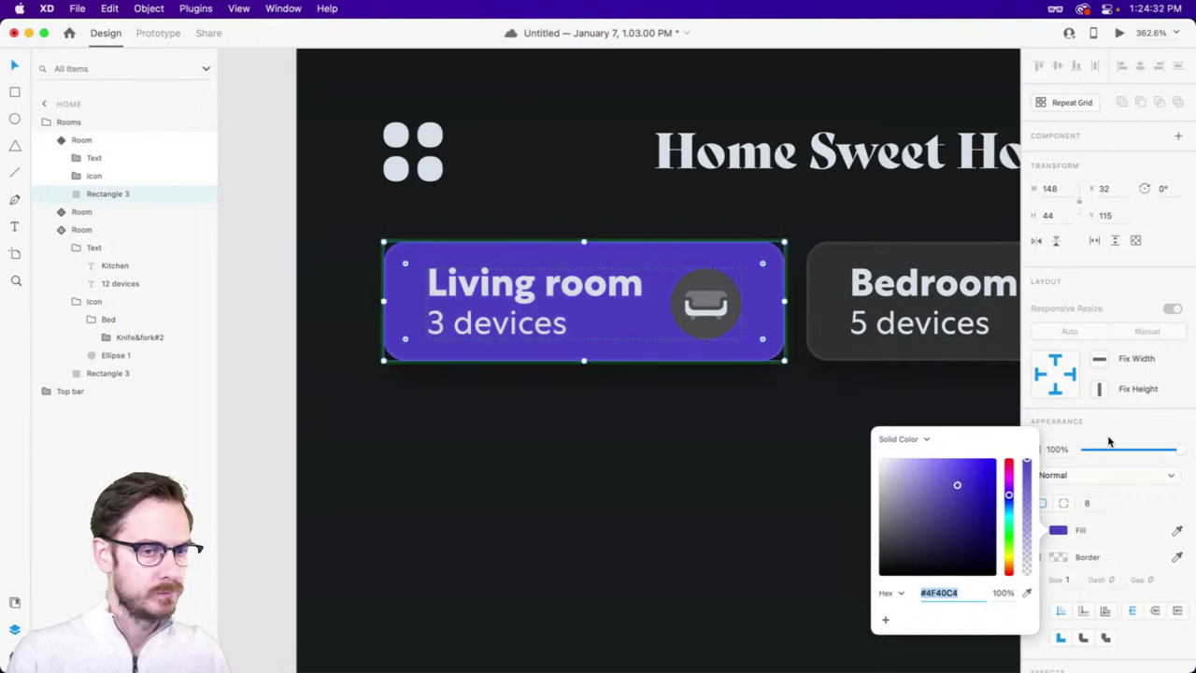
left_click(441, 306)
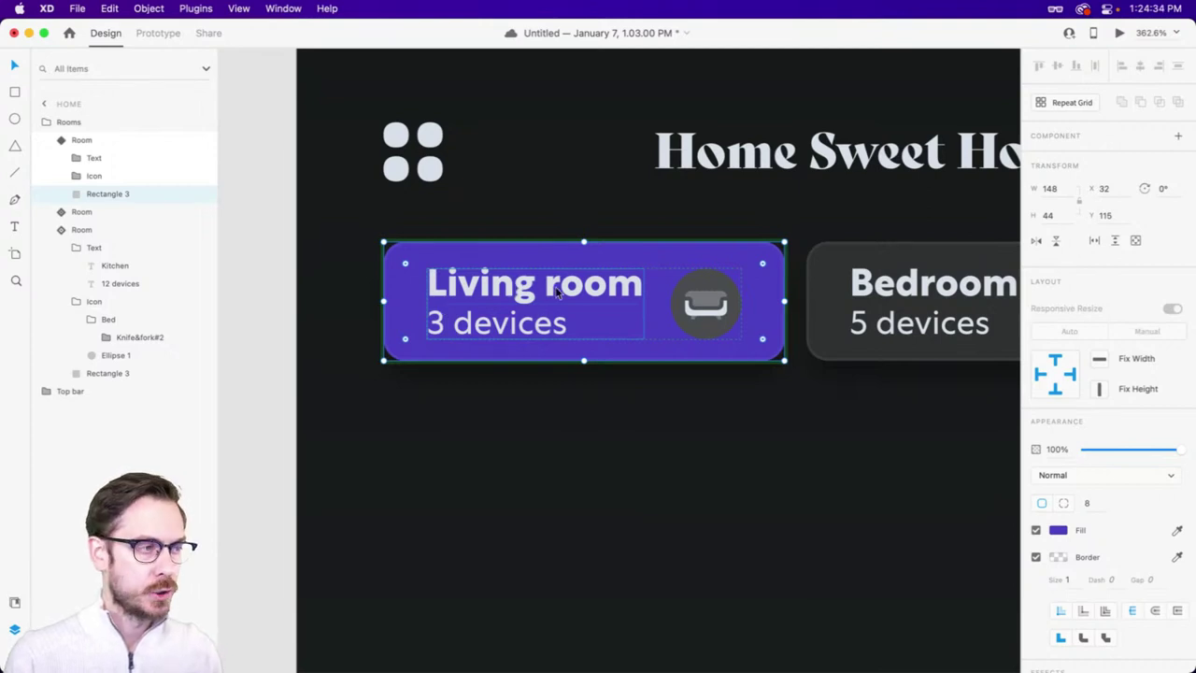
- Set the fill of the circle behind the Living room card's couch icon to white, #FFFFFF
double_click(712, 297)
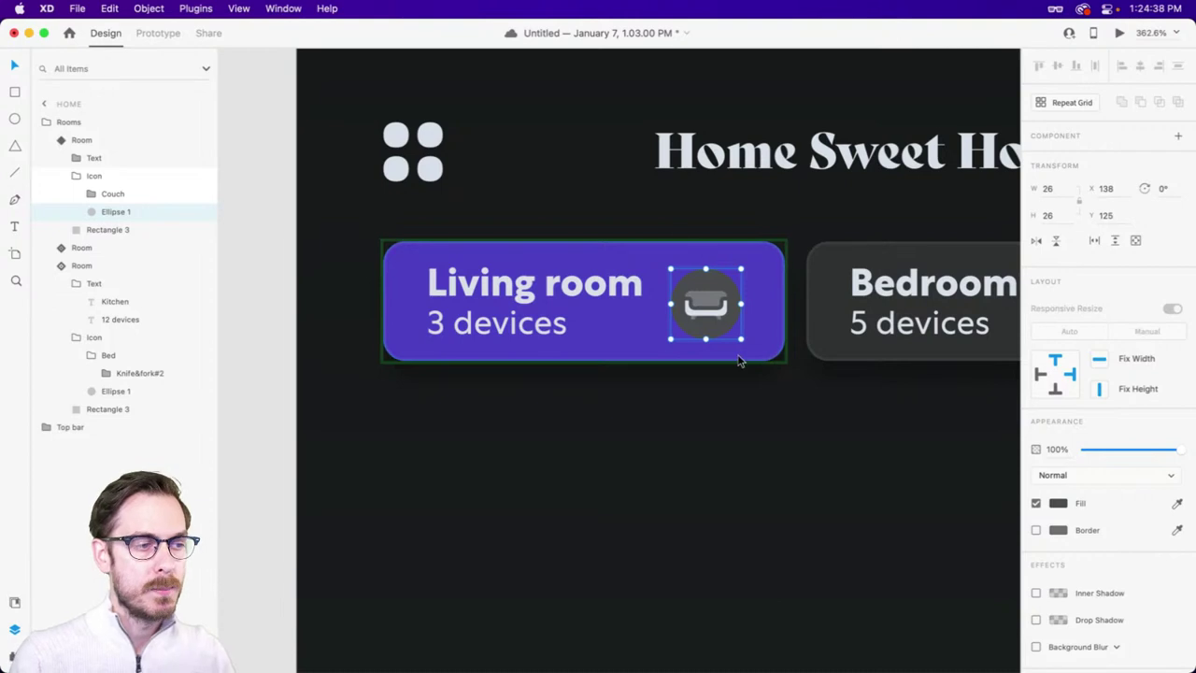
scroll(703, 259, "up", 5)
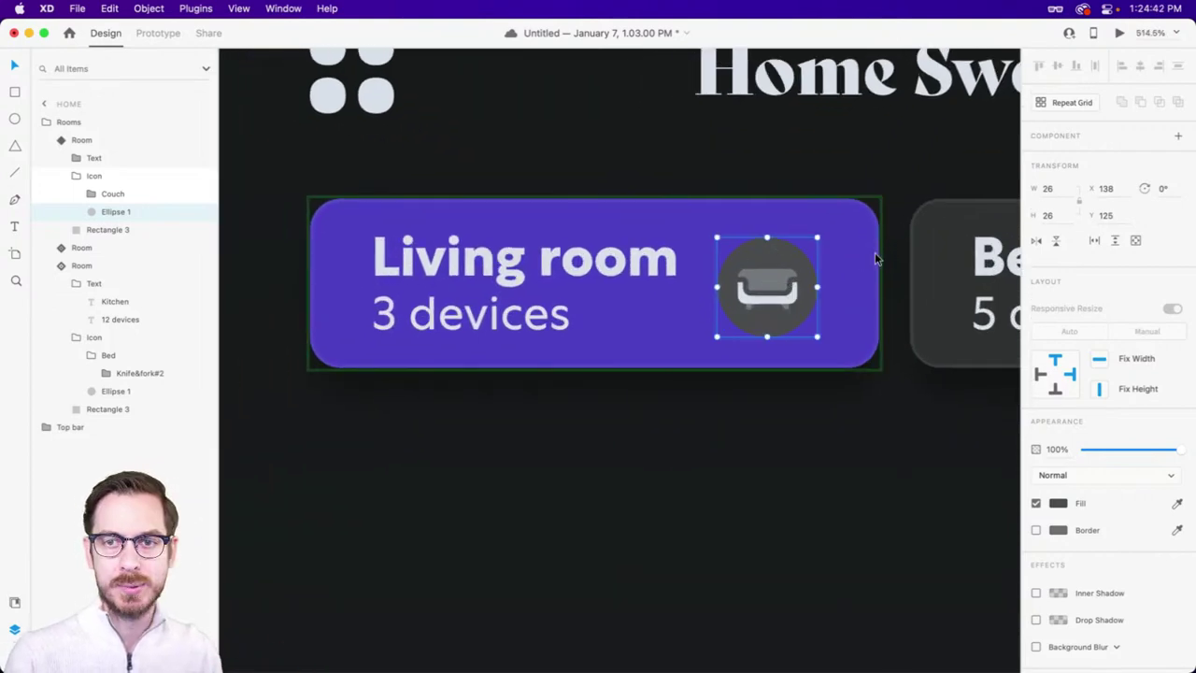
left_click(1059, 504)
left_click_drag(901, 454, 871, 426)
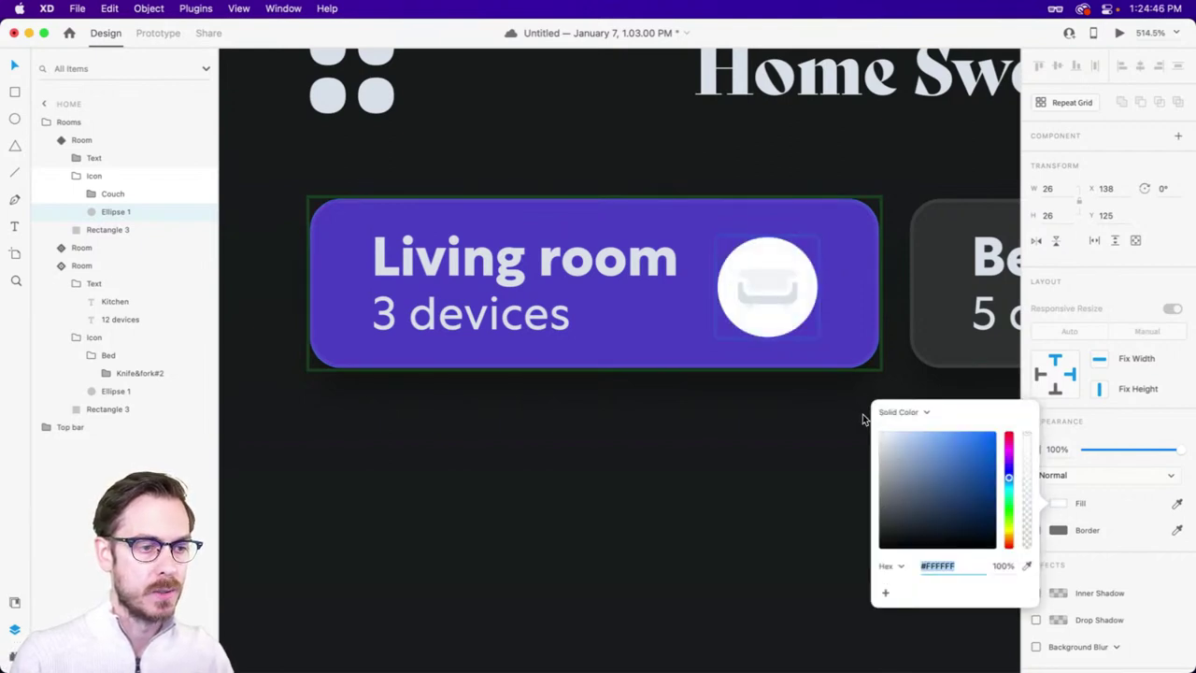
- Recolor the Living room card's icon circle with the card text's light gray and the couch with the card's purple, sampled from the canvas
left_click(1027, 565)
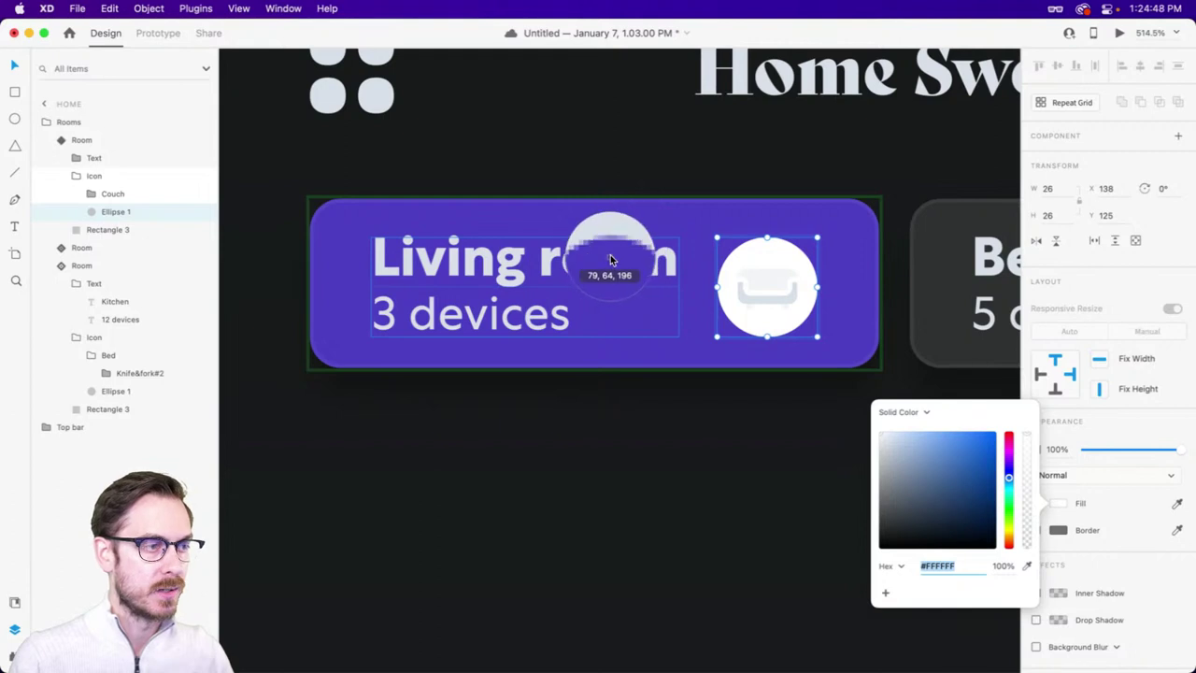
left_click(613, 255)
left_click(758, 280)
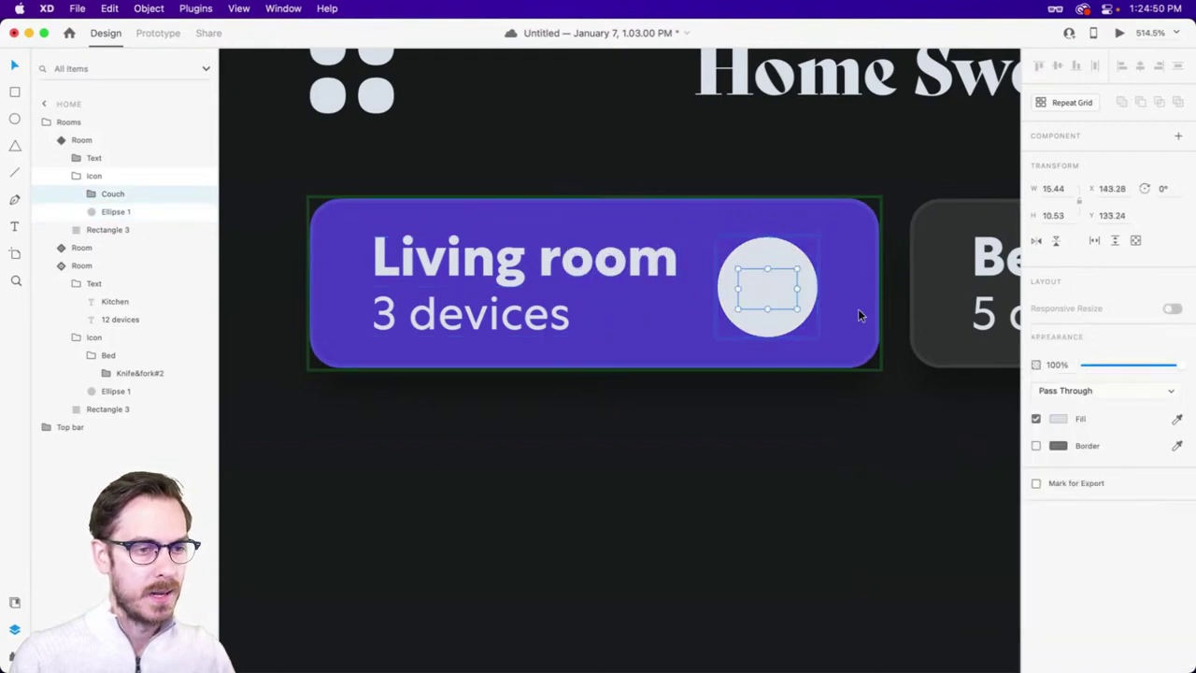
key("i")
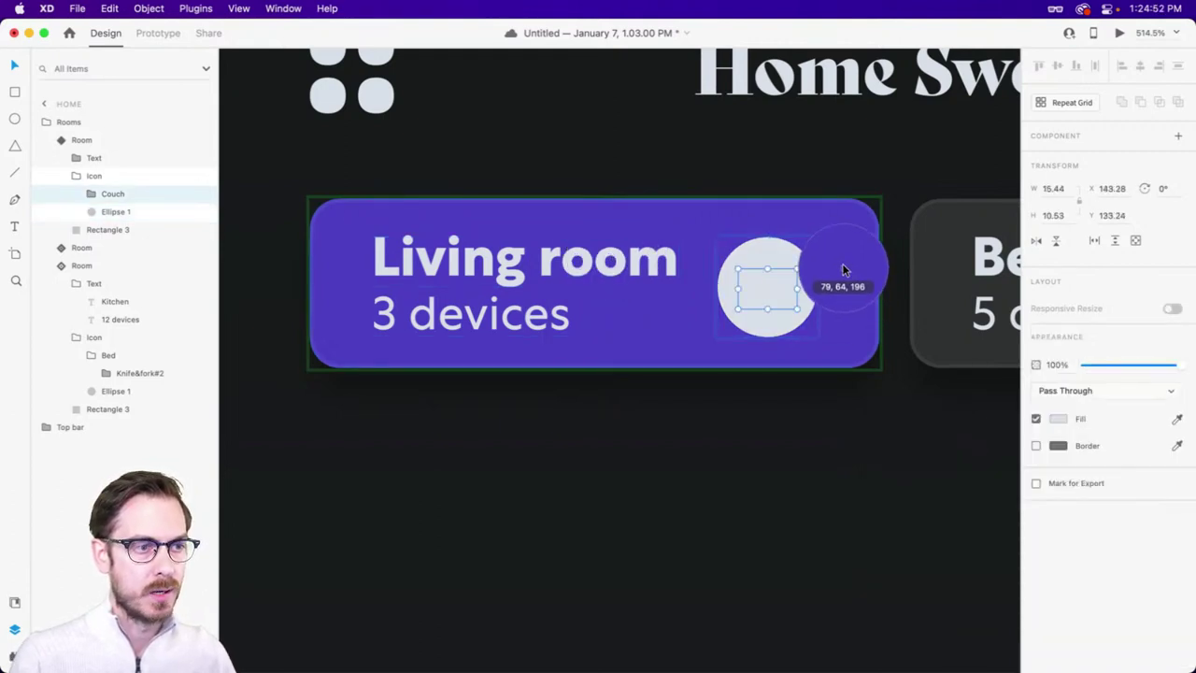
left_click(843, 270)
left_click(753, 432)
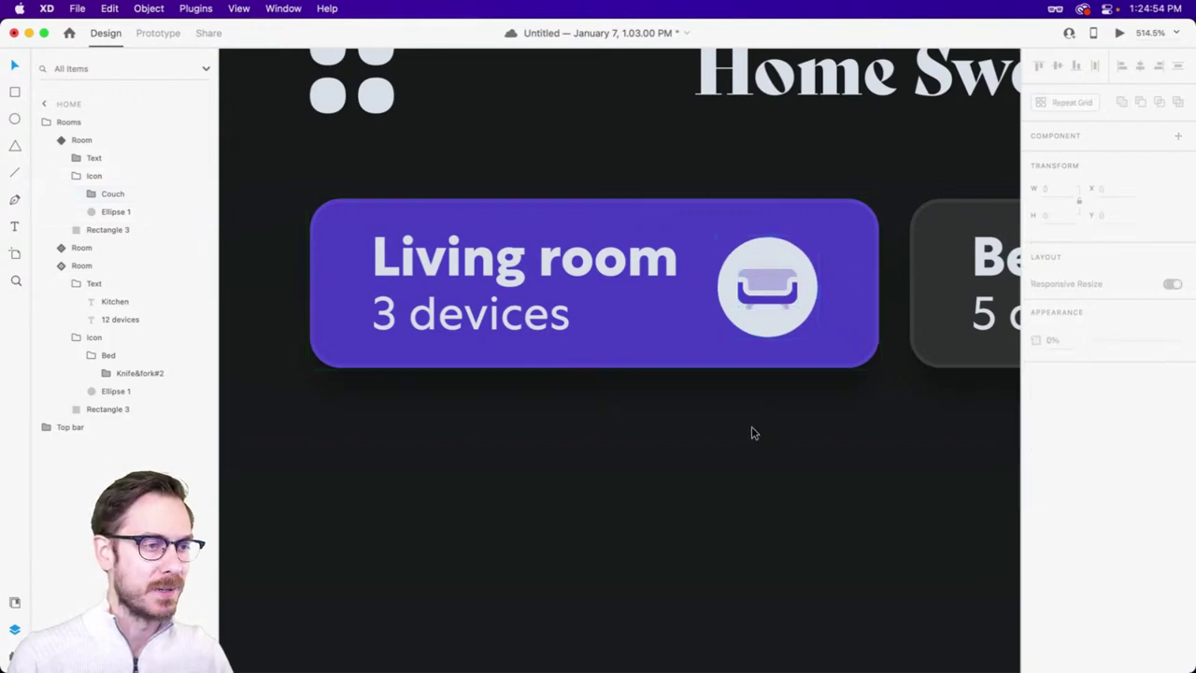
scroll(753, 433, "down", 5)
scroll(794, 473, "down", 3)
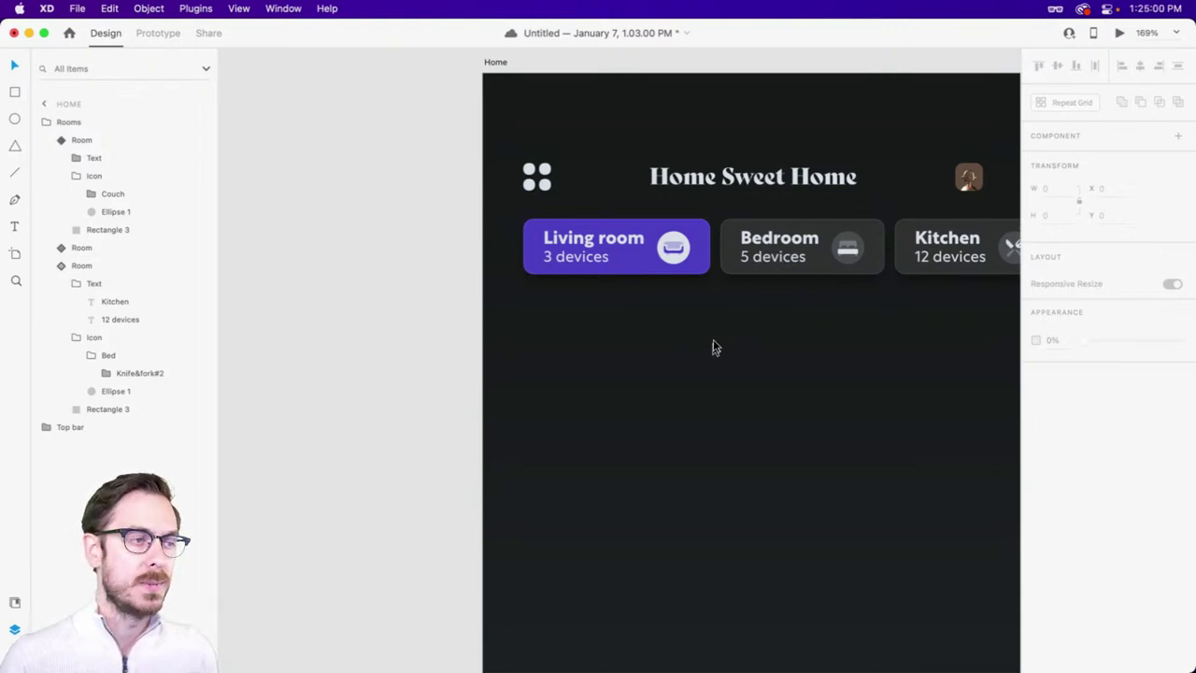
scroll(714, 347, "right", 5)
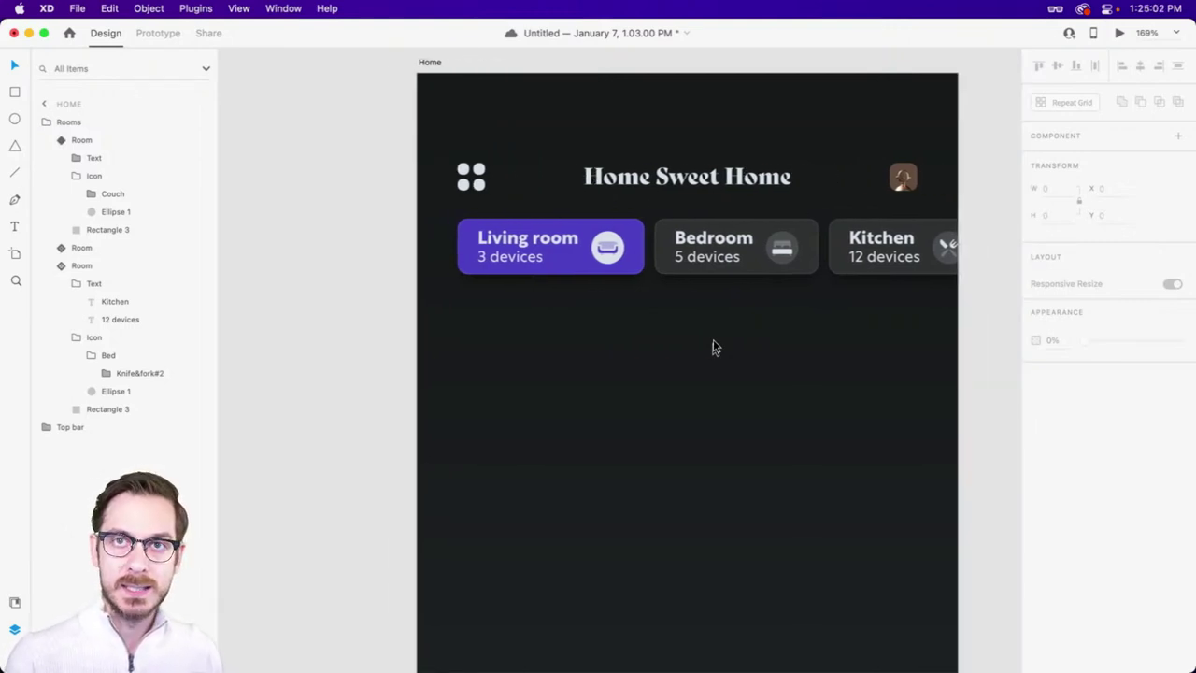
scroll(696, 309, "left", 2)
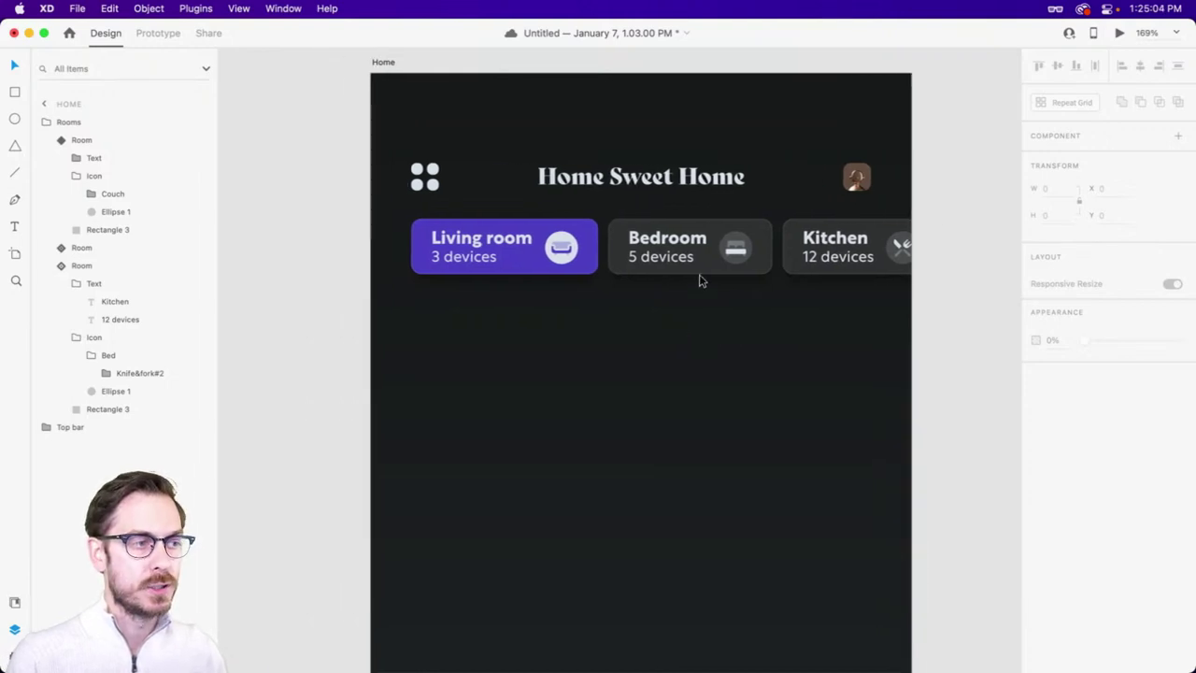
left_click(696, 266)
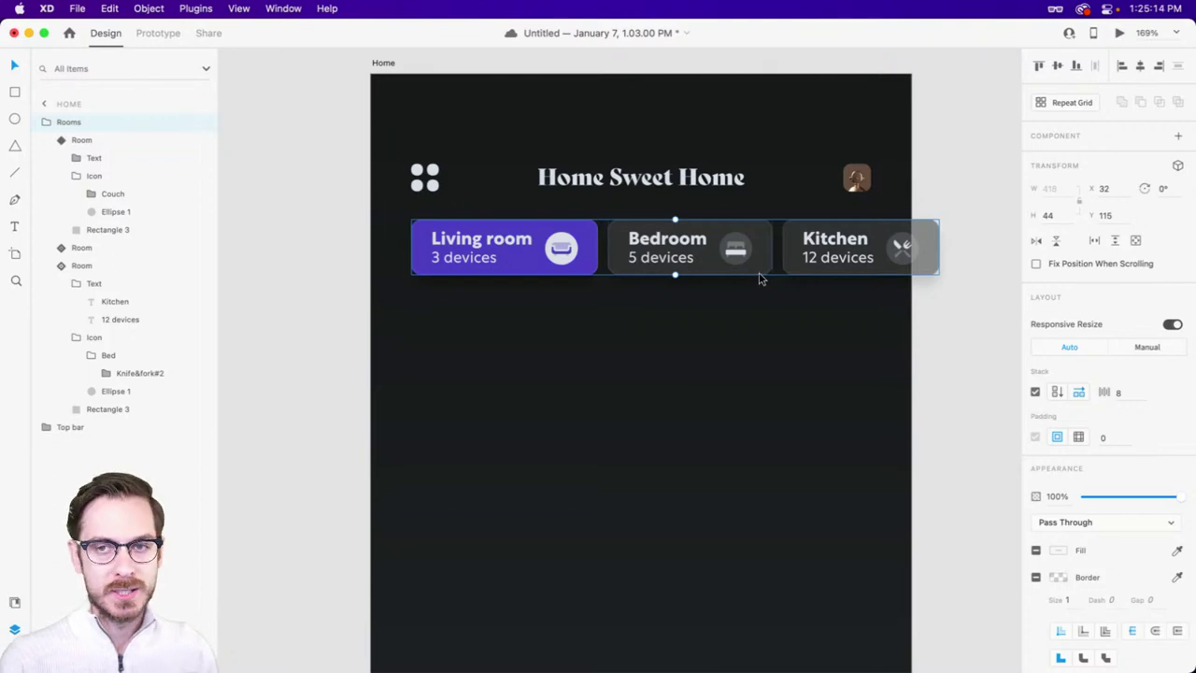
scroll(571, 284, "down", 3)
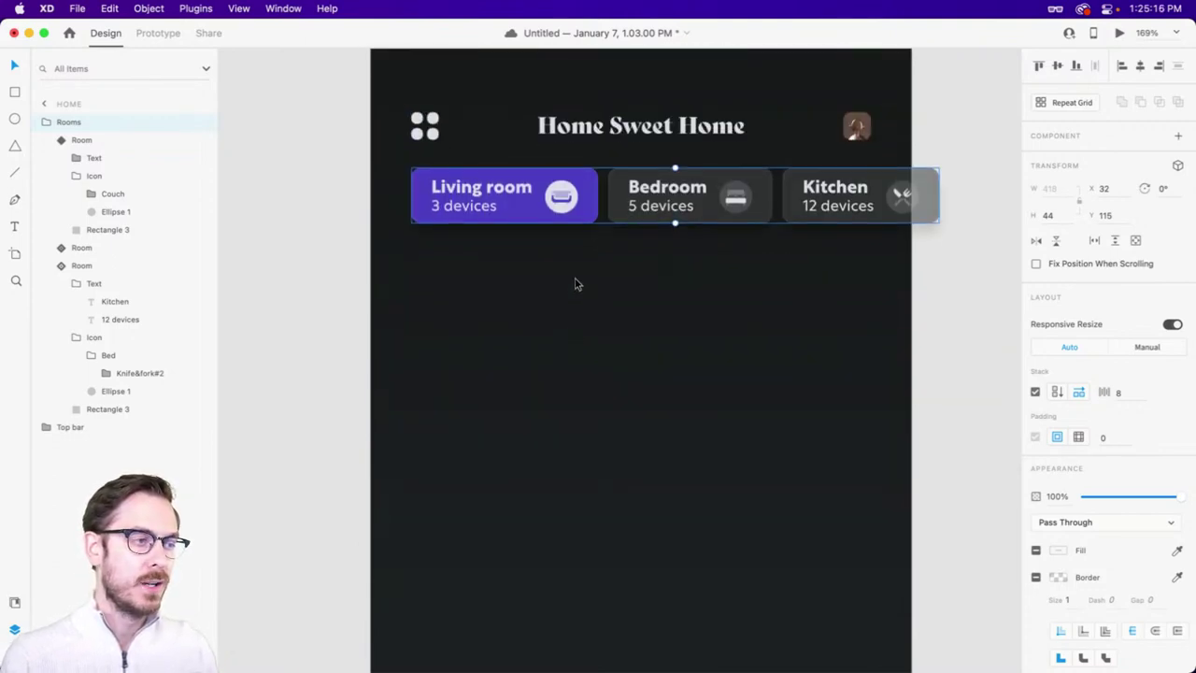
scroll(576, 284, "up", 1)
scroll(577, 284, "down", 5)
scroll(577, 288, "up", 5)
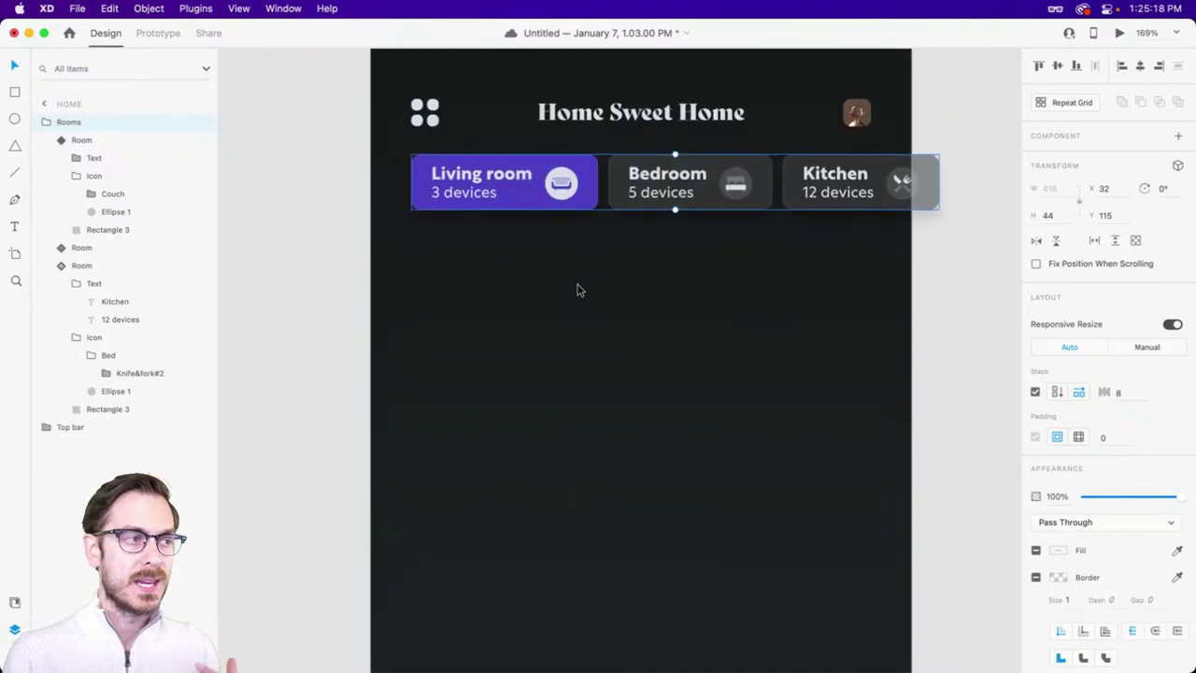
scroll(576, 290, "down", 1)
double_click(514, 159)
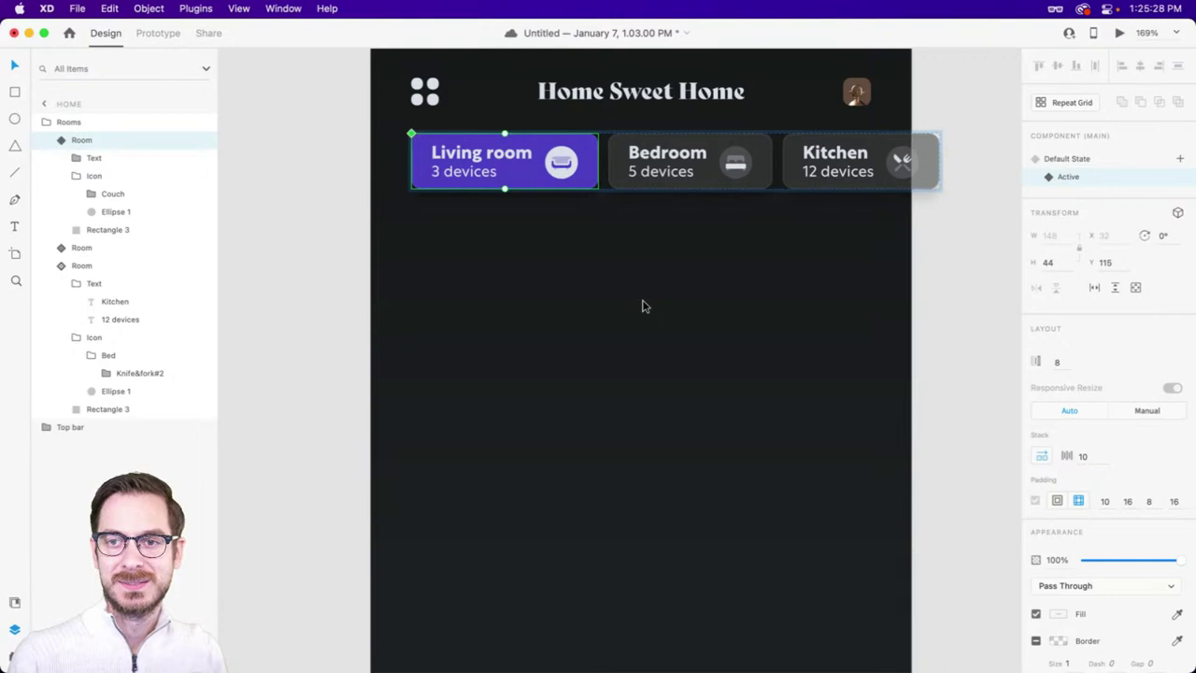
left_click(588, 267)
left_click_drag(588, 267, 686, 318)
scroll(745, 379, "down", 2)
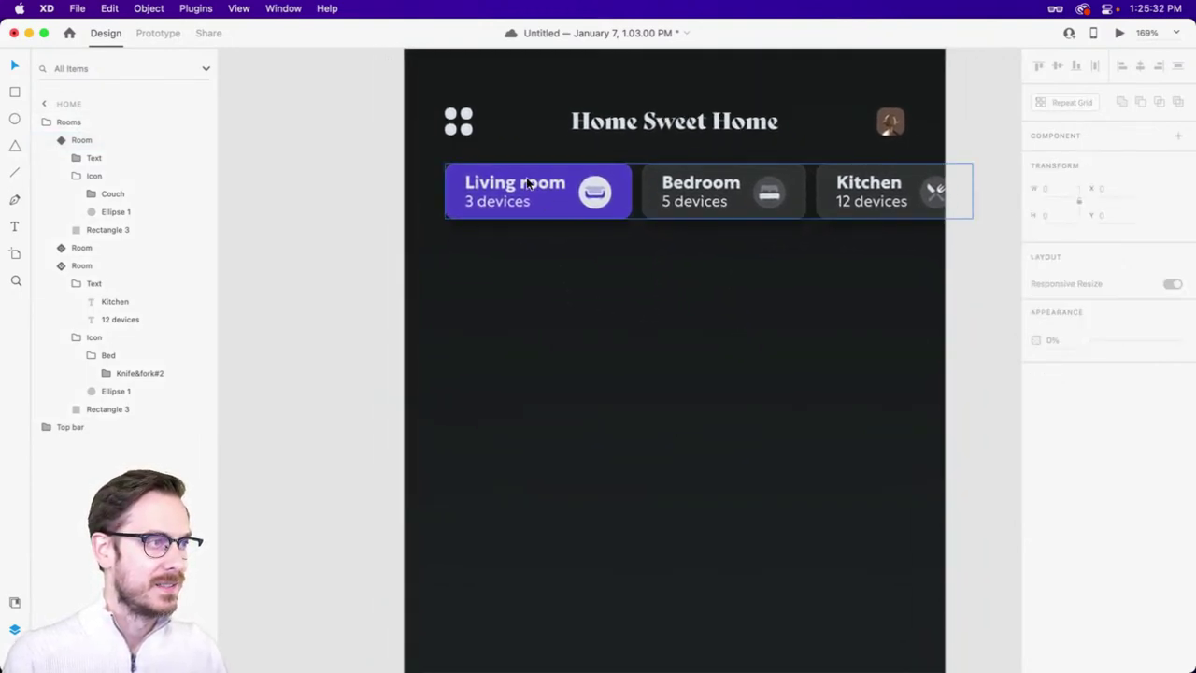
left_click(523, 192)
left_click_drag(523, 191, 516, 177)
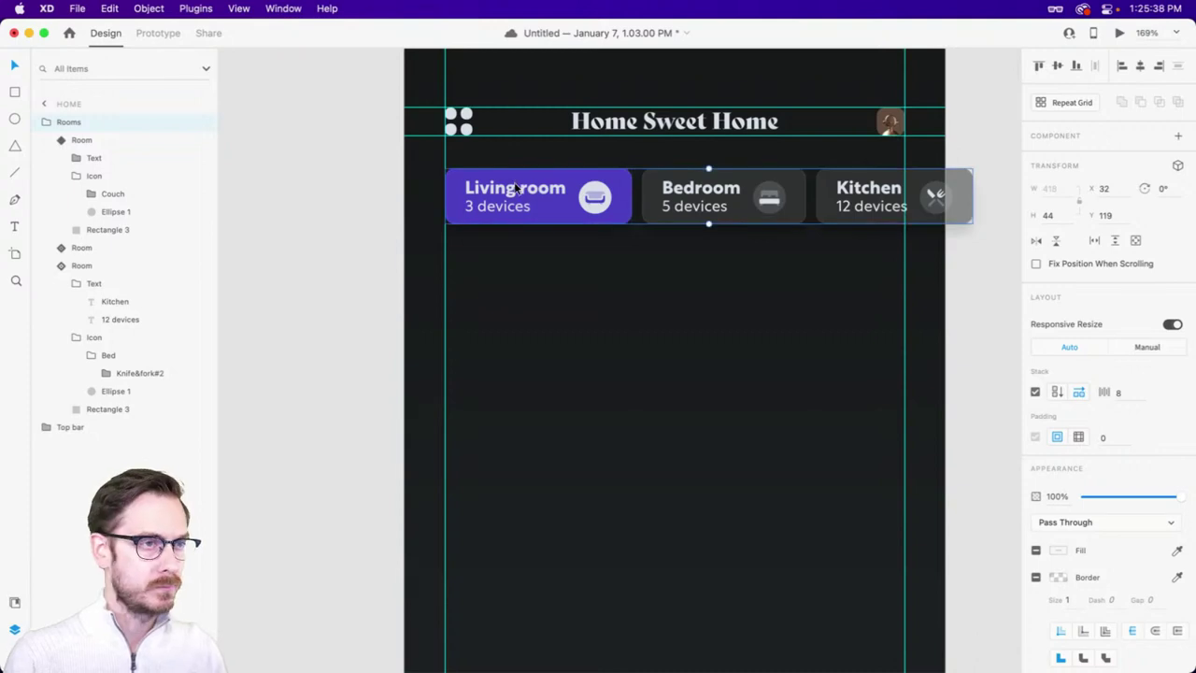
left_click_drag(633, 347, 630, 325)
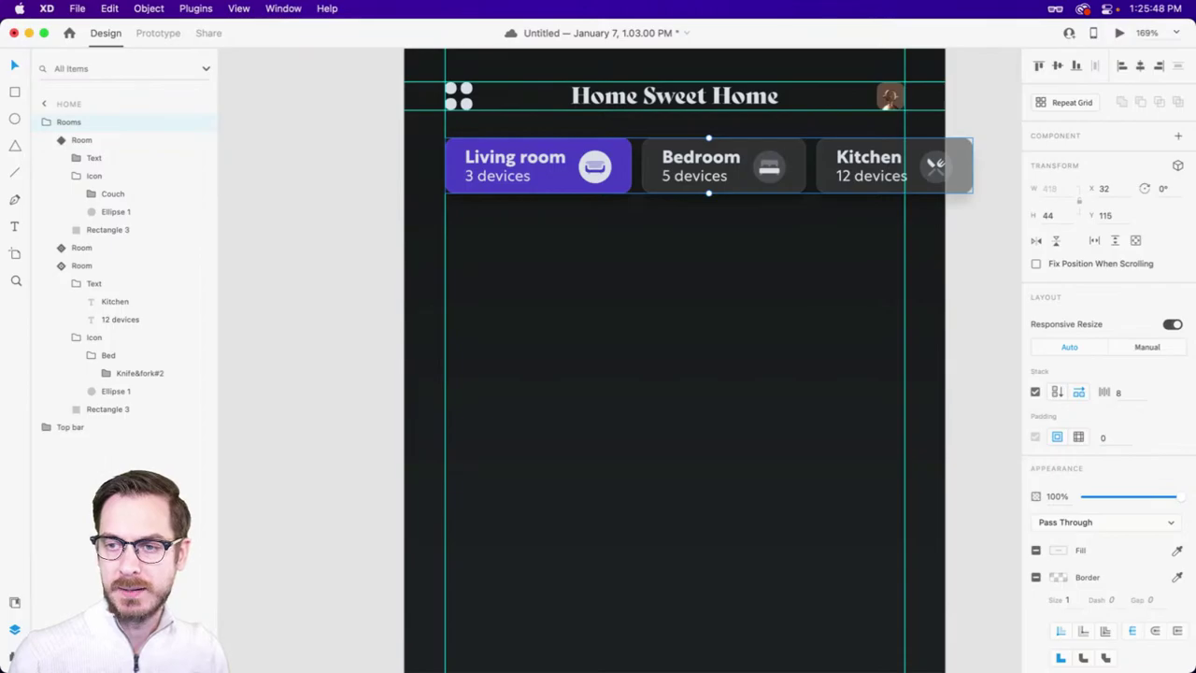
- Switch to Safari and find the smart home design tweet on the Twitter profile, comparing its dark and light thermostat dial images
key("super+Tab")
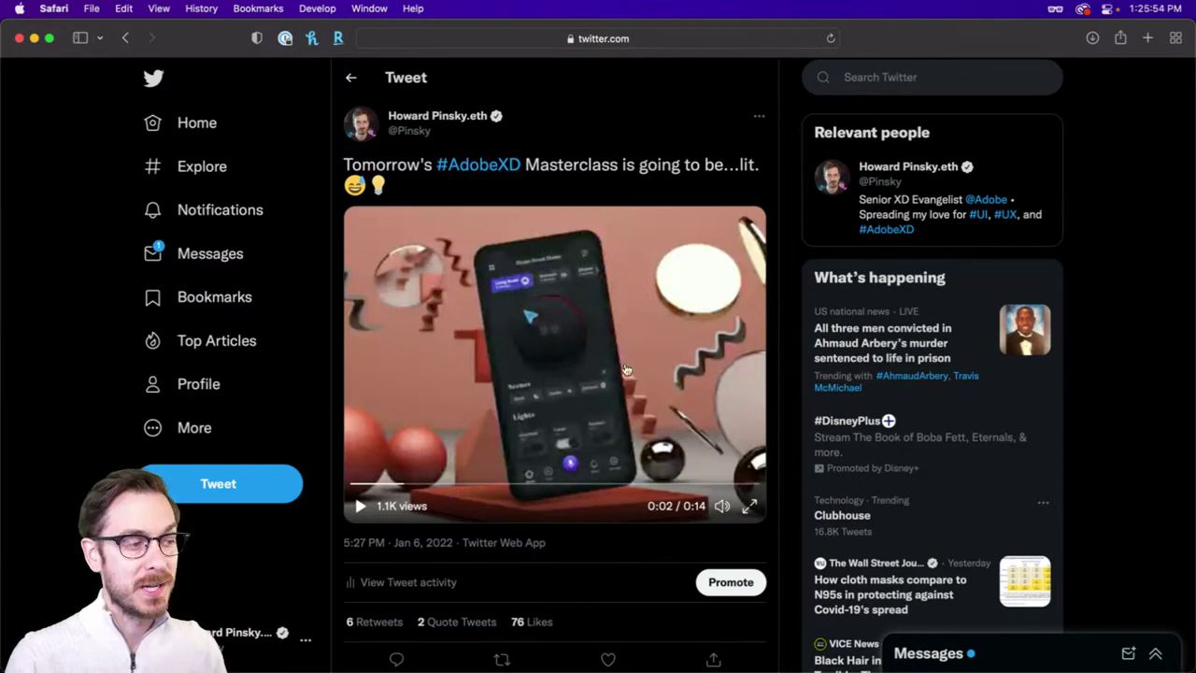
scroll(601, 334, "down", 6)
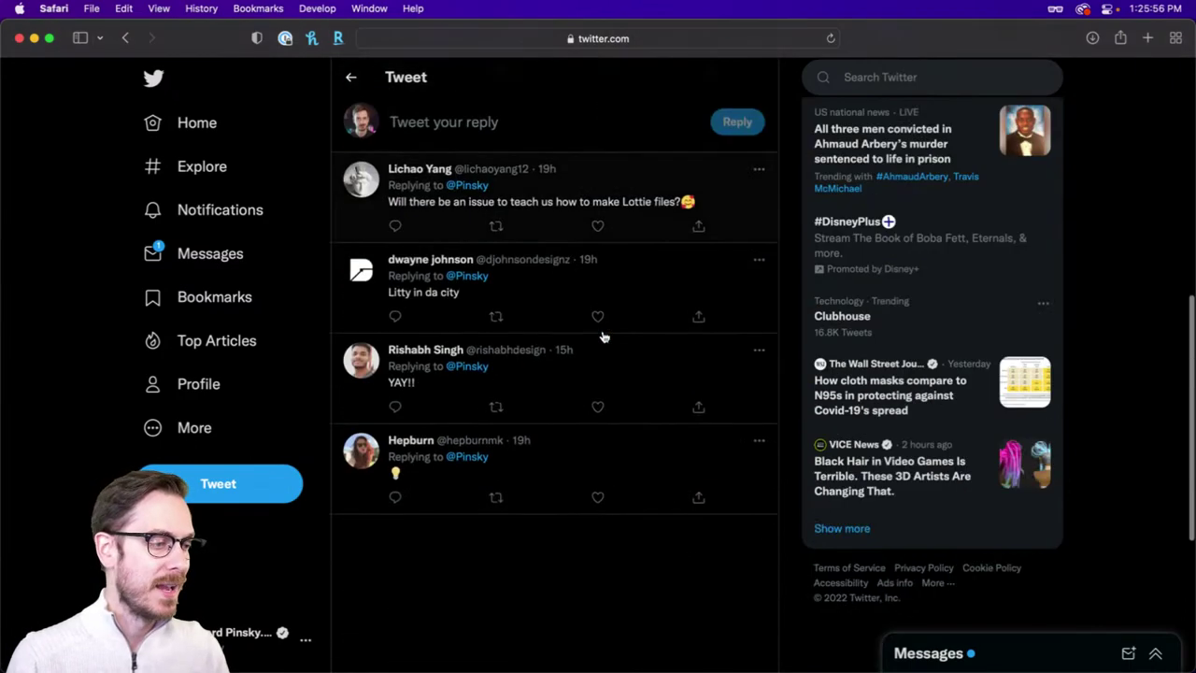
scroll(581, 347, "up", 5)
left_click(215, 384)
scroll(683, 362, "down", 10)
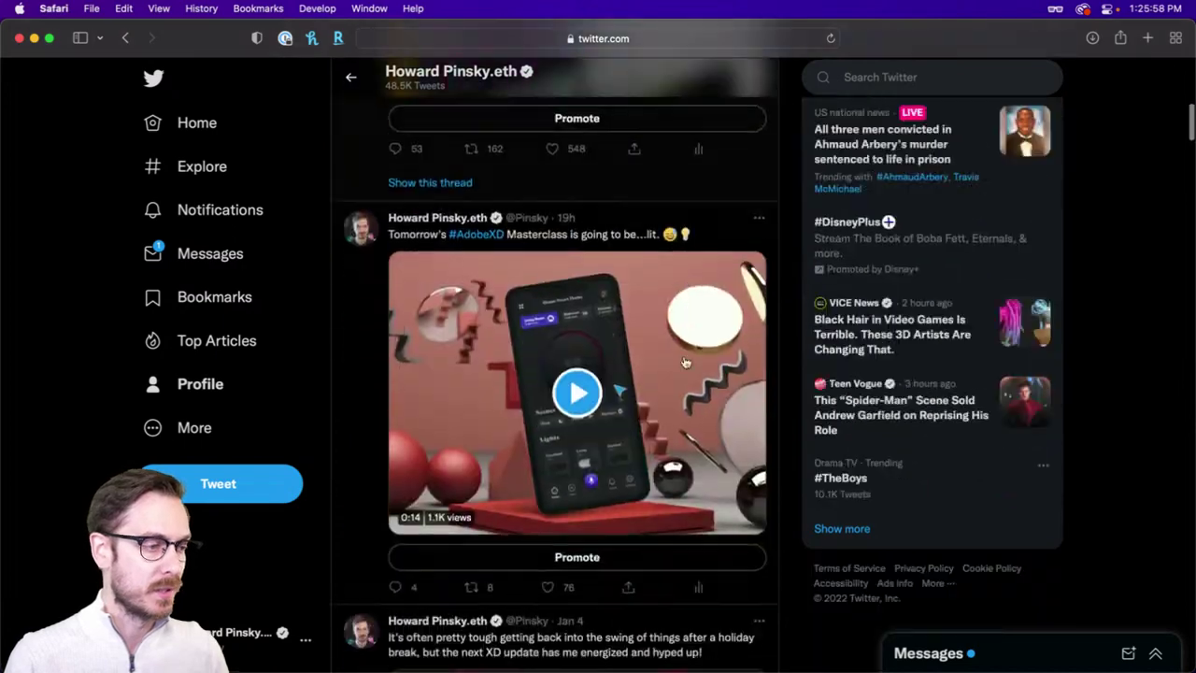
left_click(684, 363)
left_click(574, 277)
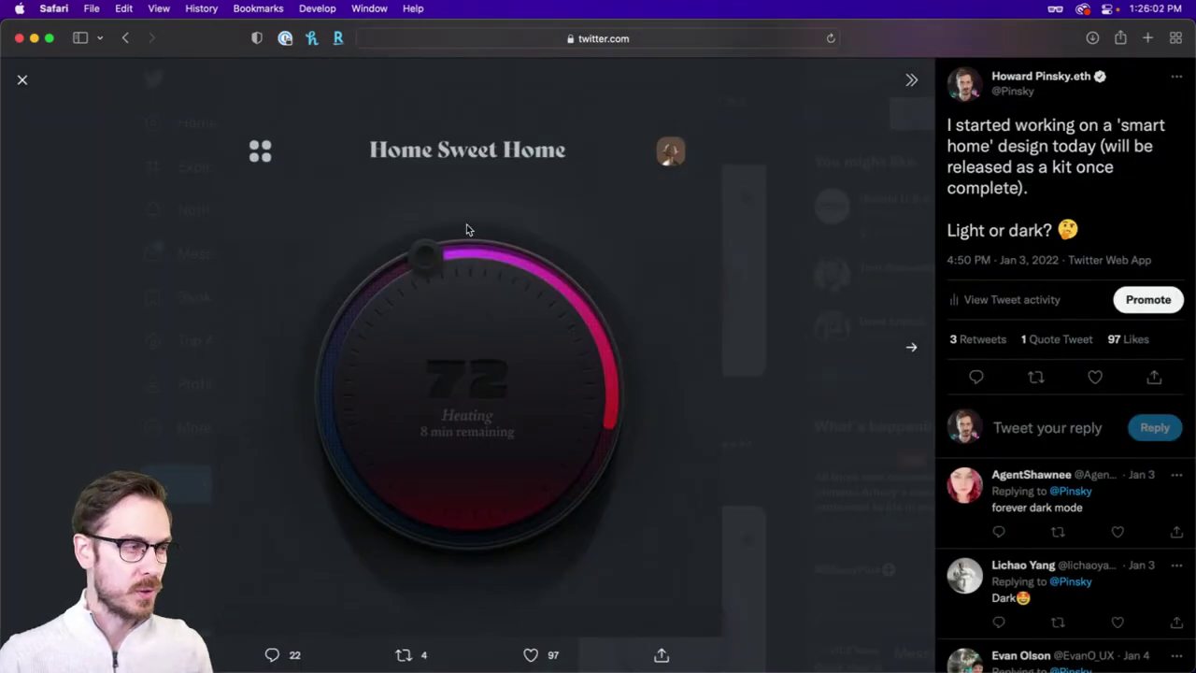
key("Right")
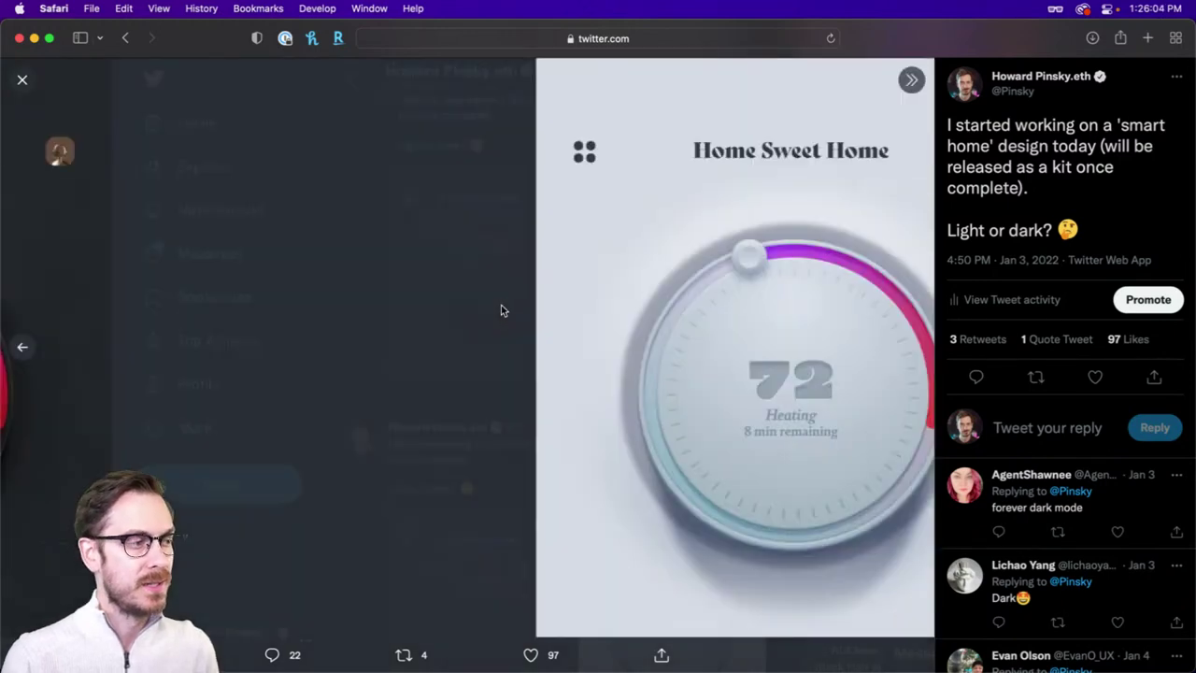
key("Left")
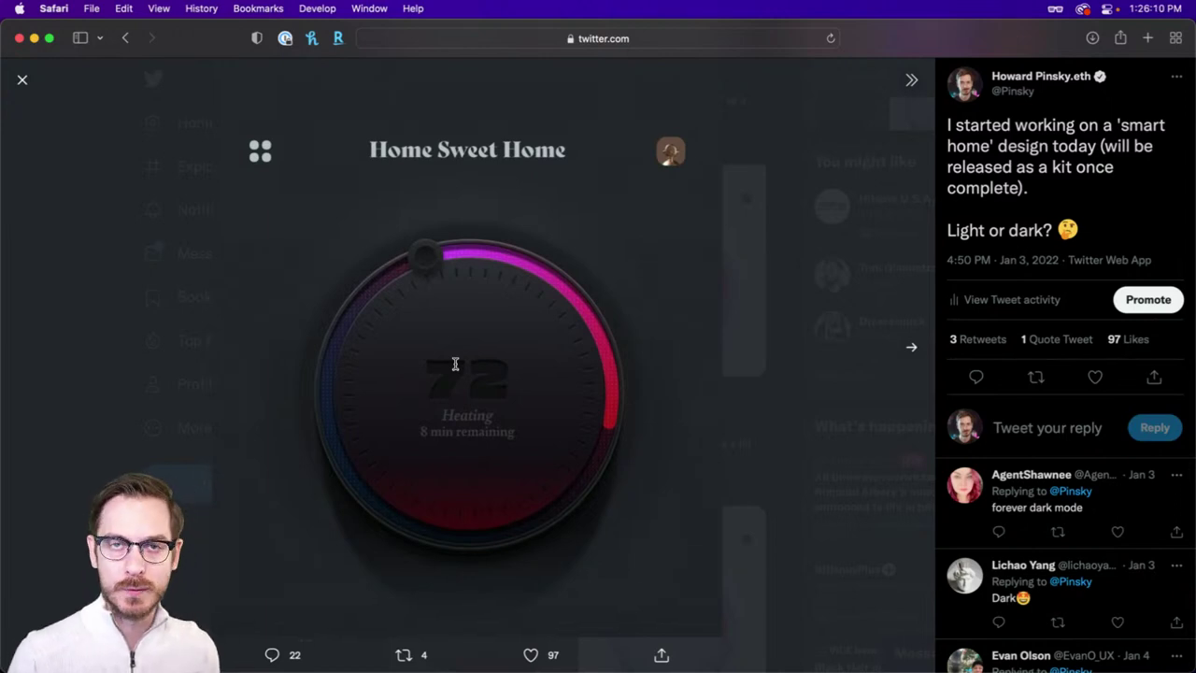
key("Escape")
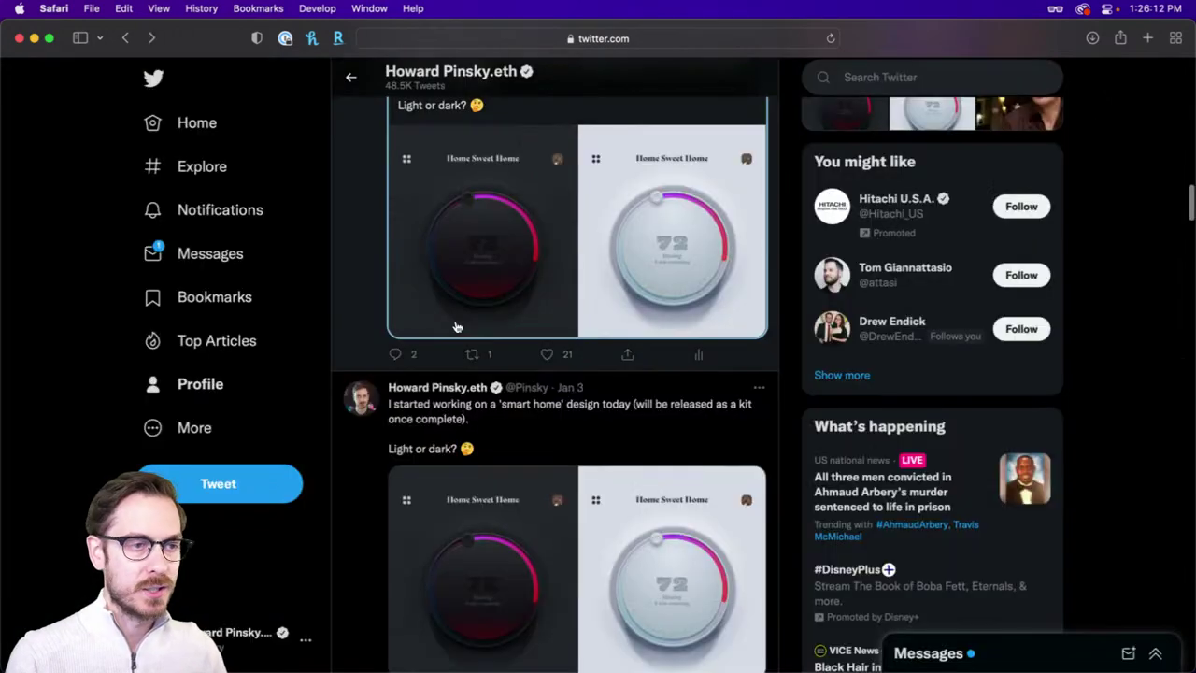
- Switch back to Adobe XD and draw a circle about 241 by 241 below the room cards, placed at about X 94, Y 195
key("super+Tab")
left_click_drag(737, 333, 664, 320)
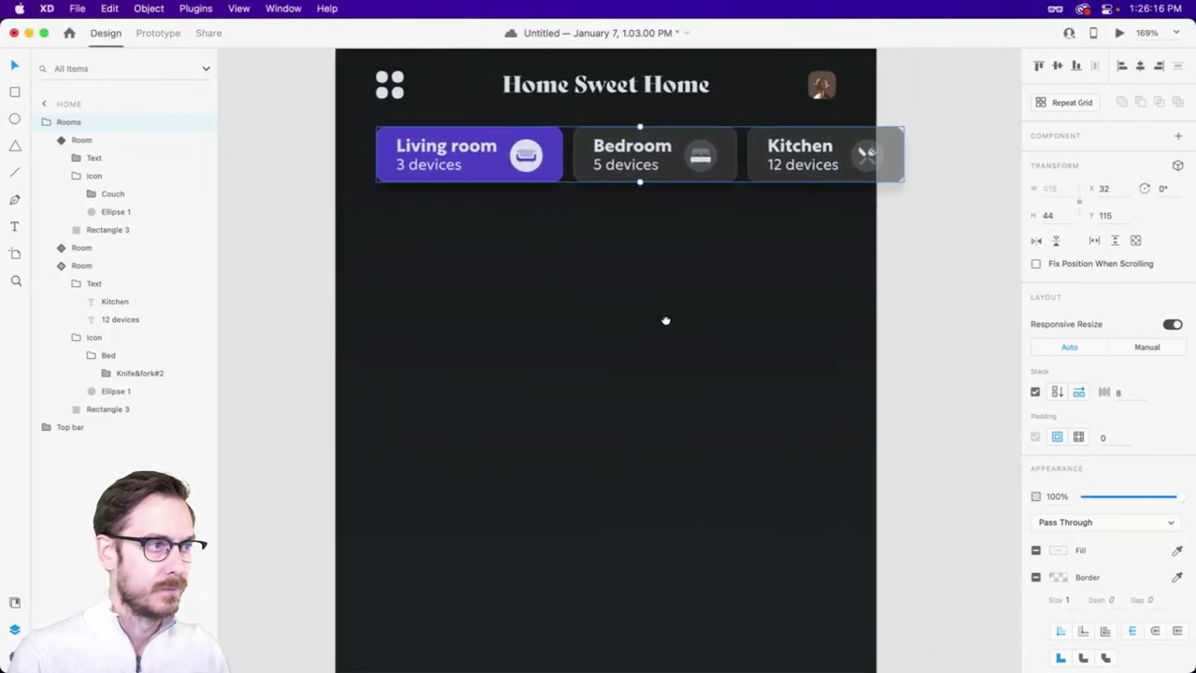
left_click(675, 300)
key("r")
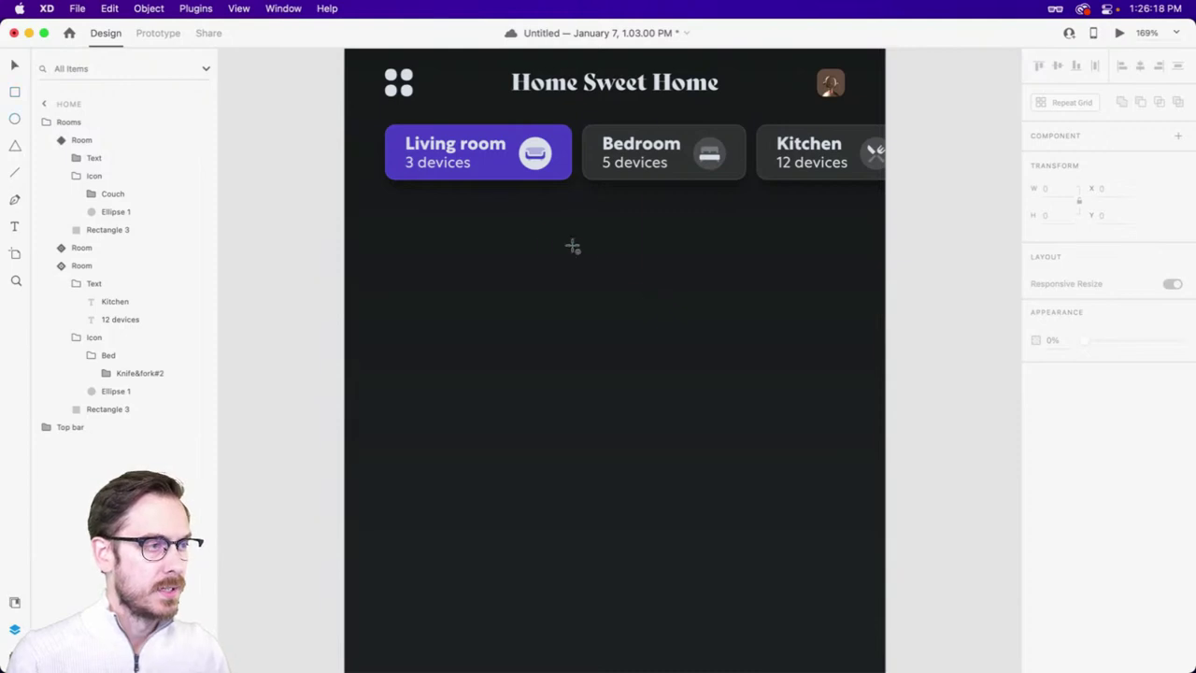
left_click_drag(523, 221, 782, 461)
left_click_drag(701, 353, 658, 339)
scroll(658, 338, "down", 3)
scroll(658, 346, "down", 2)
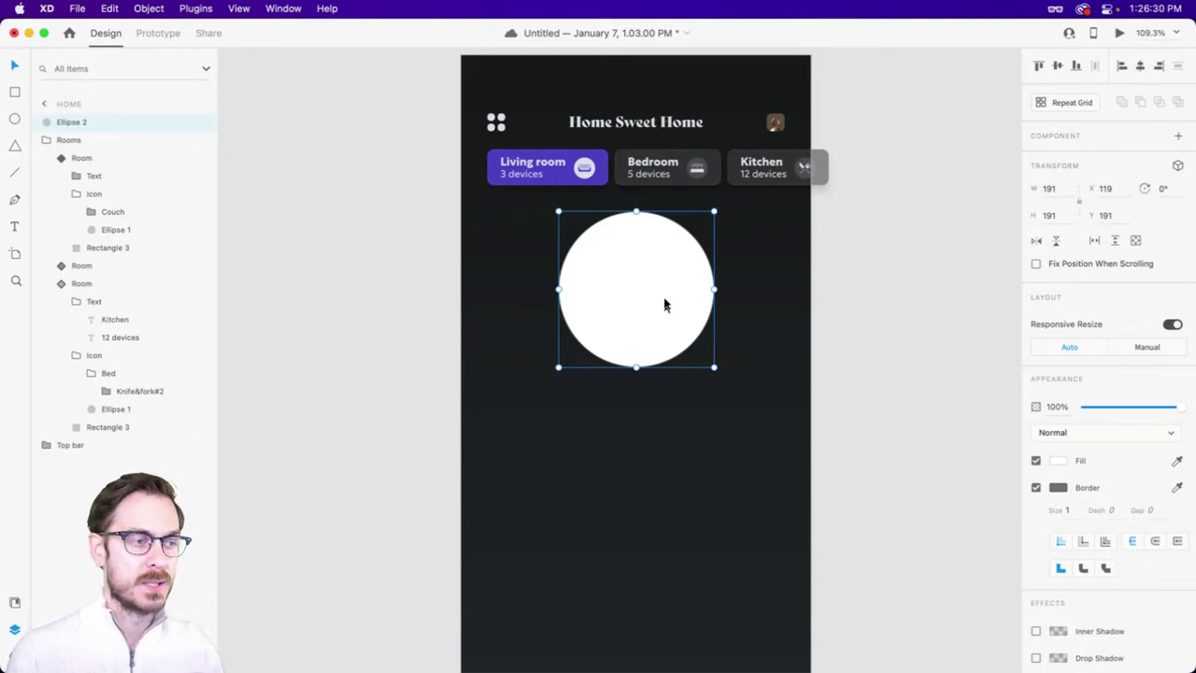
left_click_drag(714, 368, 736, 400)
left_click_drag(664, 299, 663, 322)
- Remove the large circle's border and save the document
left_click(1036, 487)
scroll(615, 284, "up", 5)
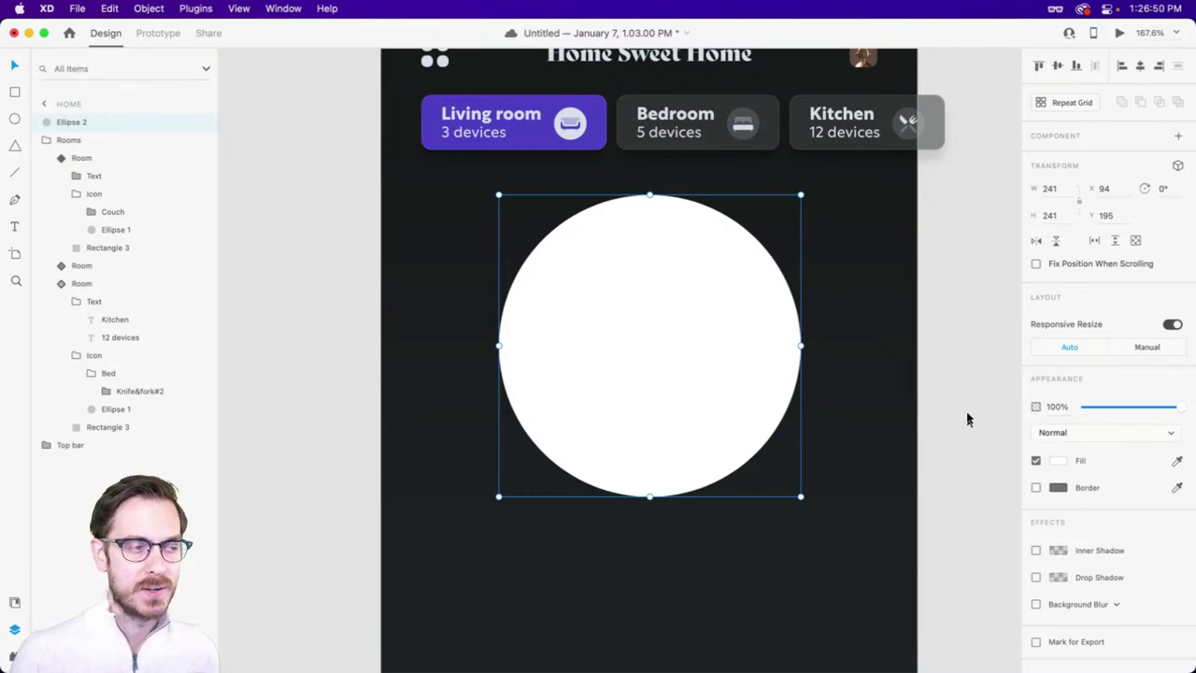
key("super+s")
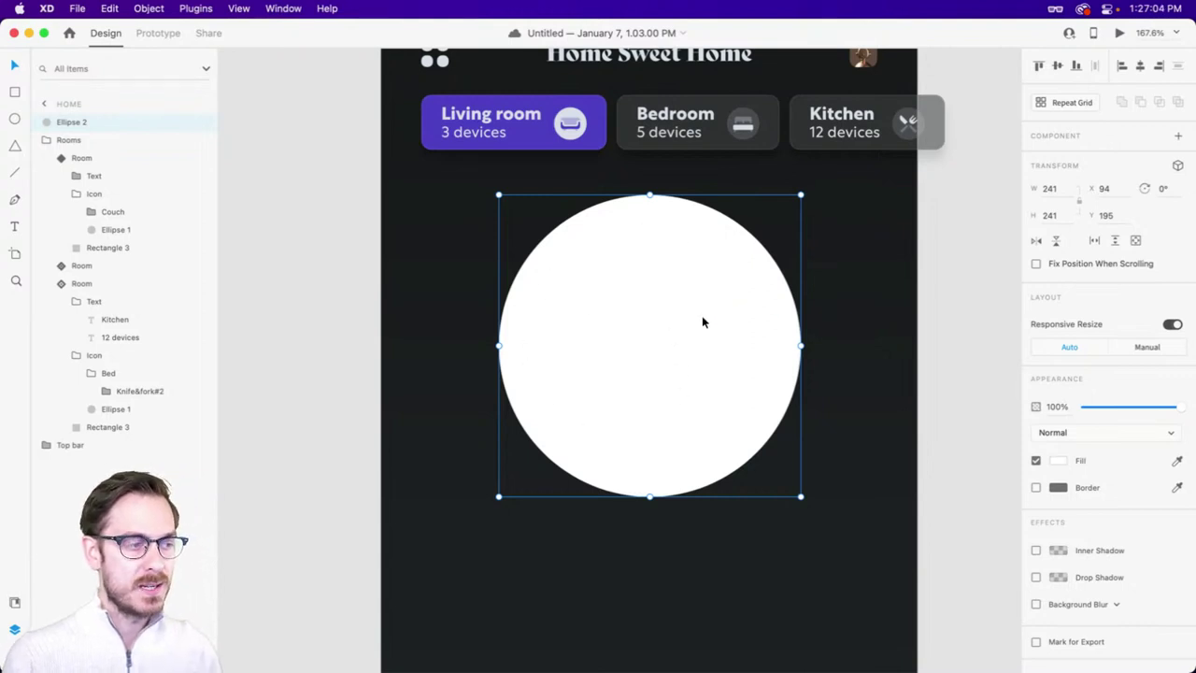
- Change the large circle's fill to a linear gradient and set its upper color stop to dark blue-gray #404348
left_click(1058, 461)
left_click(913, 372)
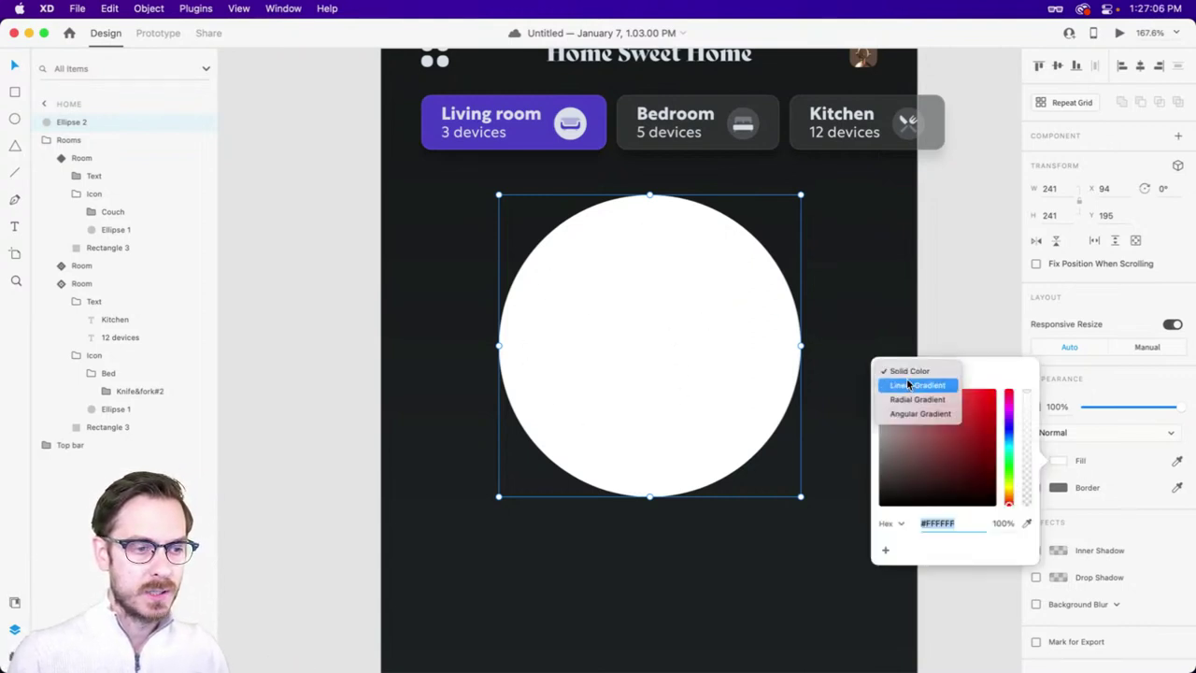
left_click(907, 385)
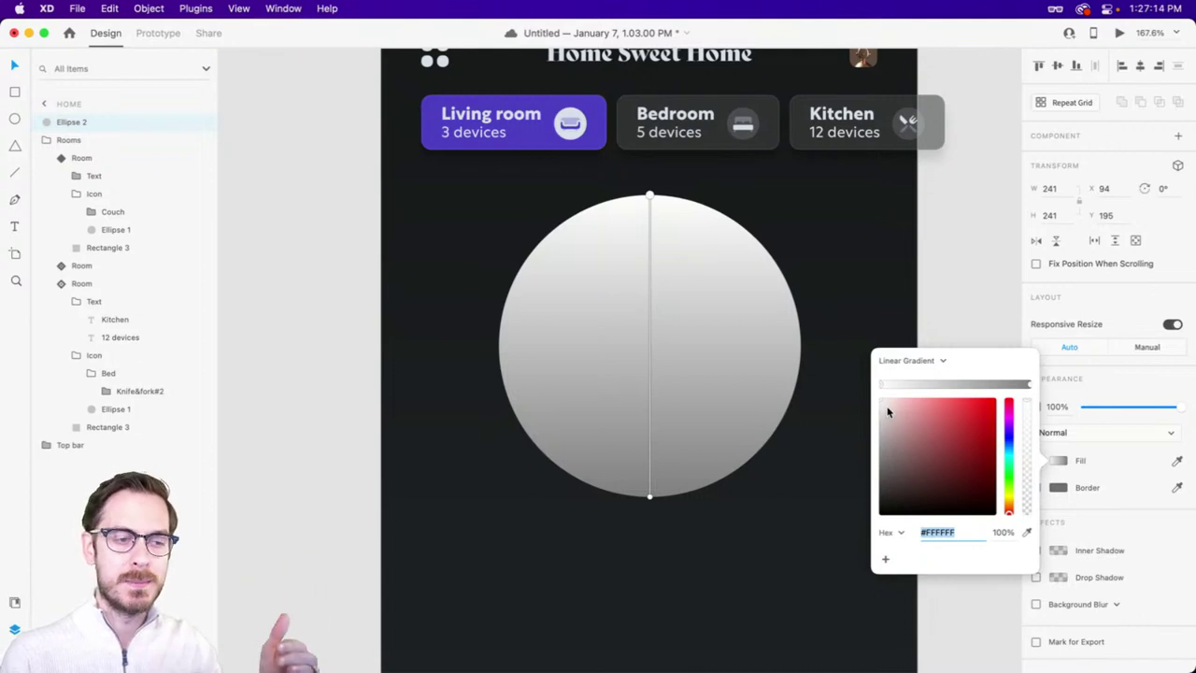
left_click_drag(896, 504, 889, 481)
left_click(1010, 444)
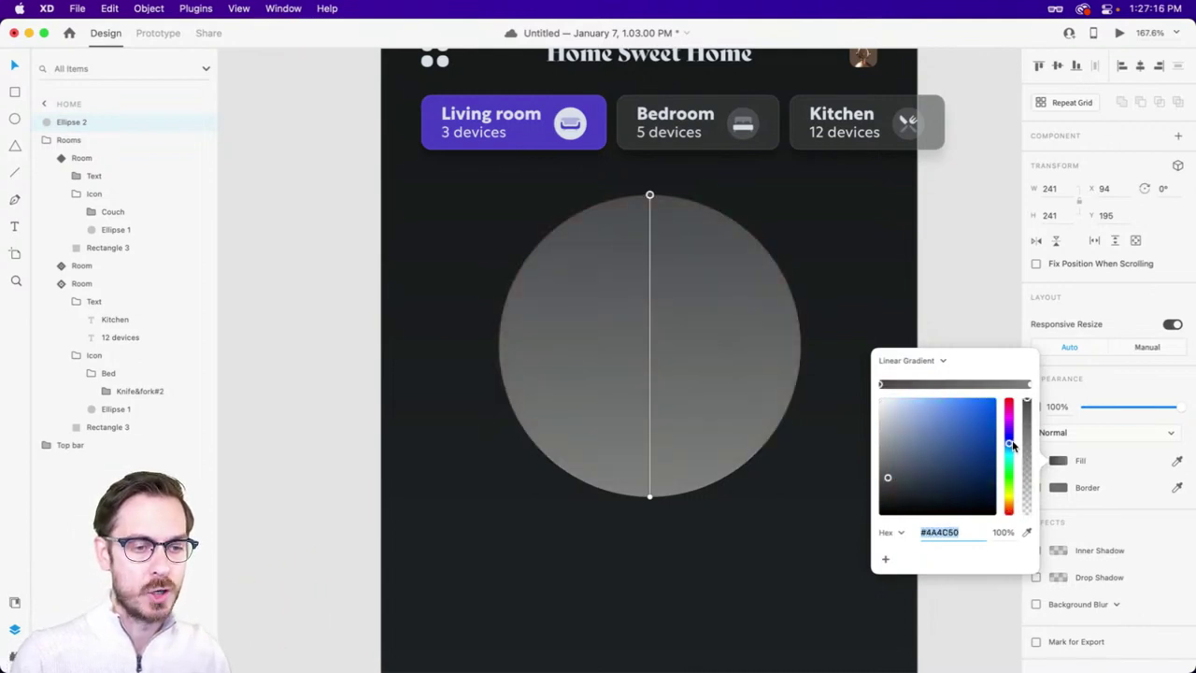
left_click(893, 484)
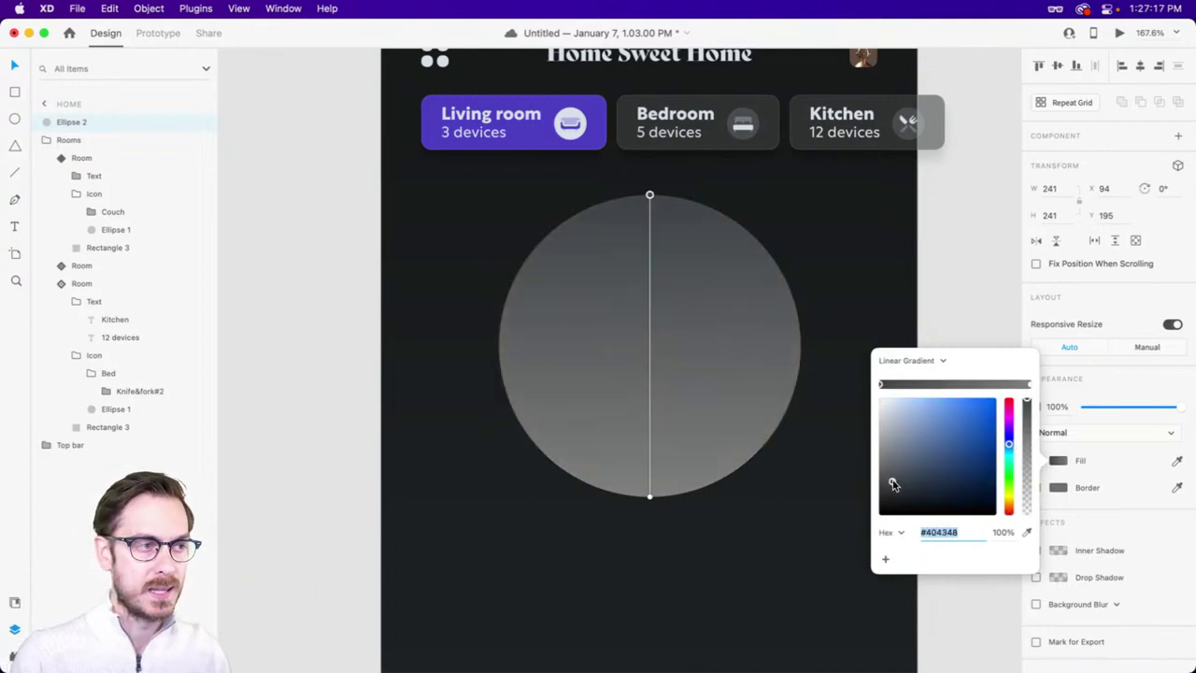
- Set the lower color stop of the large circle's gradient to a darker blue-gray, #26282B
left_click(1029, 385)
left_click(1010, 449)
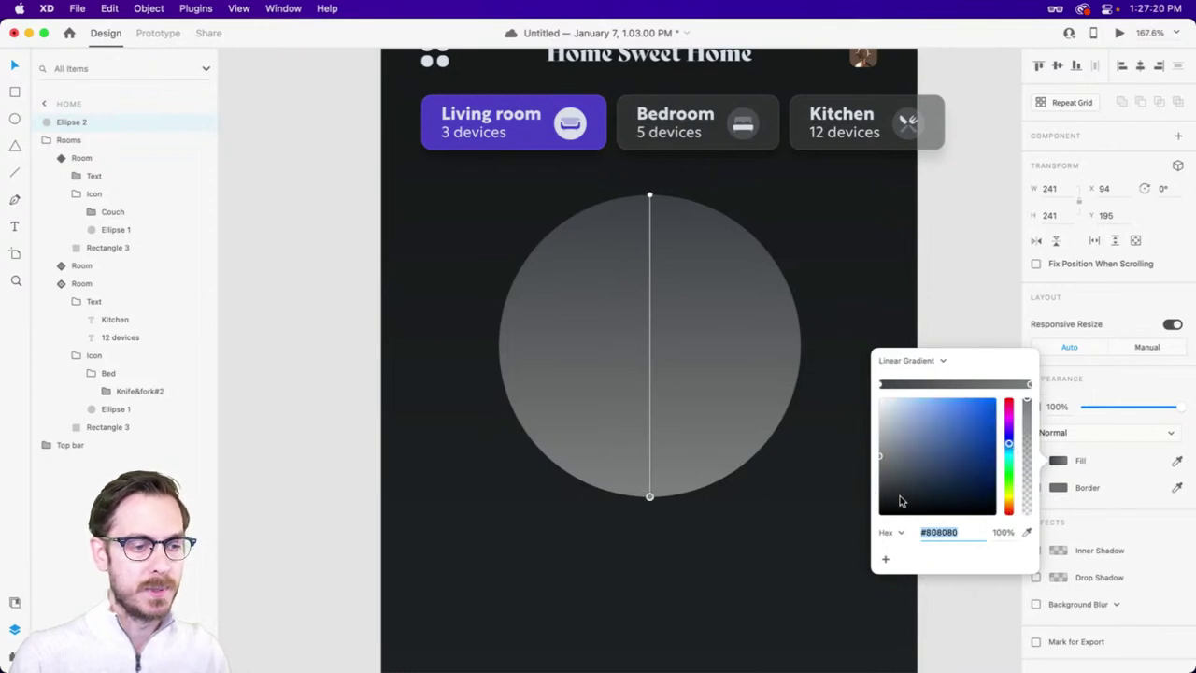
left_click(892, 498)
left_click_drag(891, 499, 893, 496)
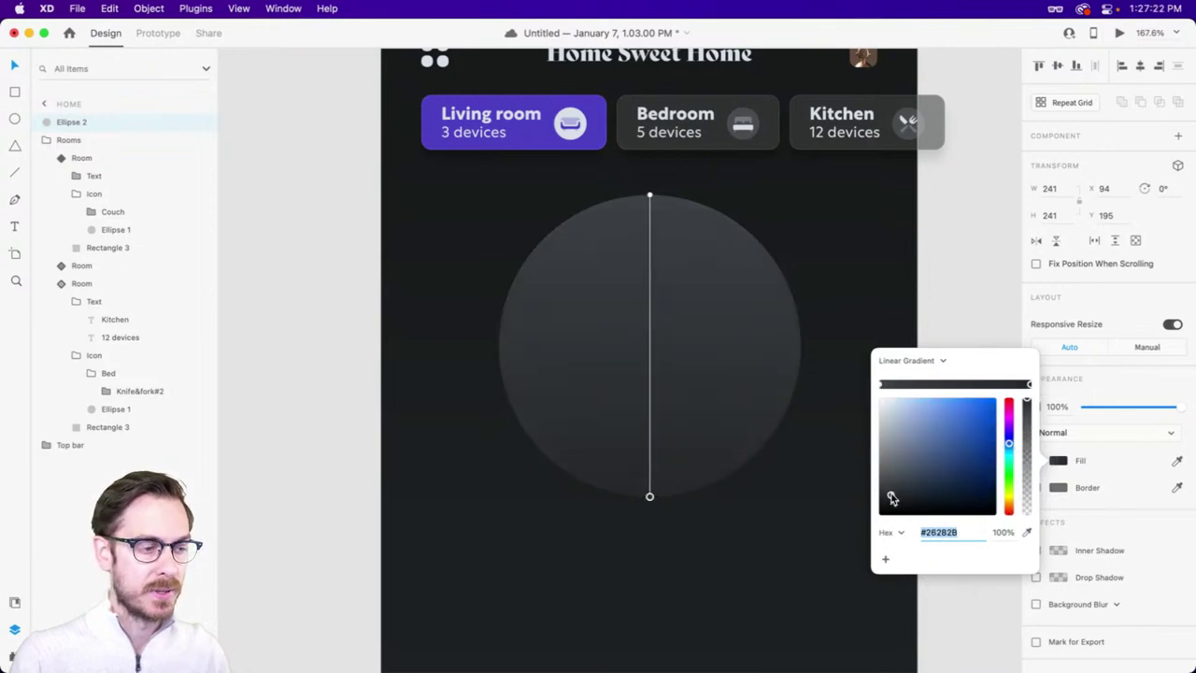
left_click(1108, 396)
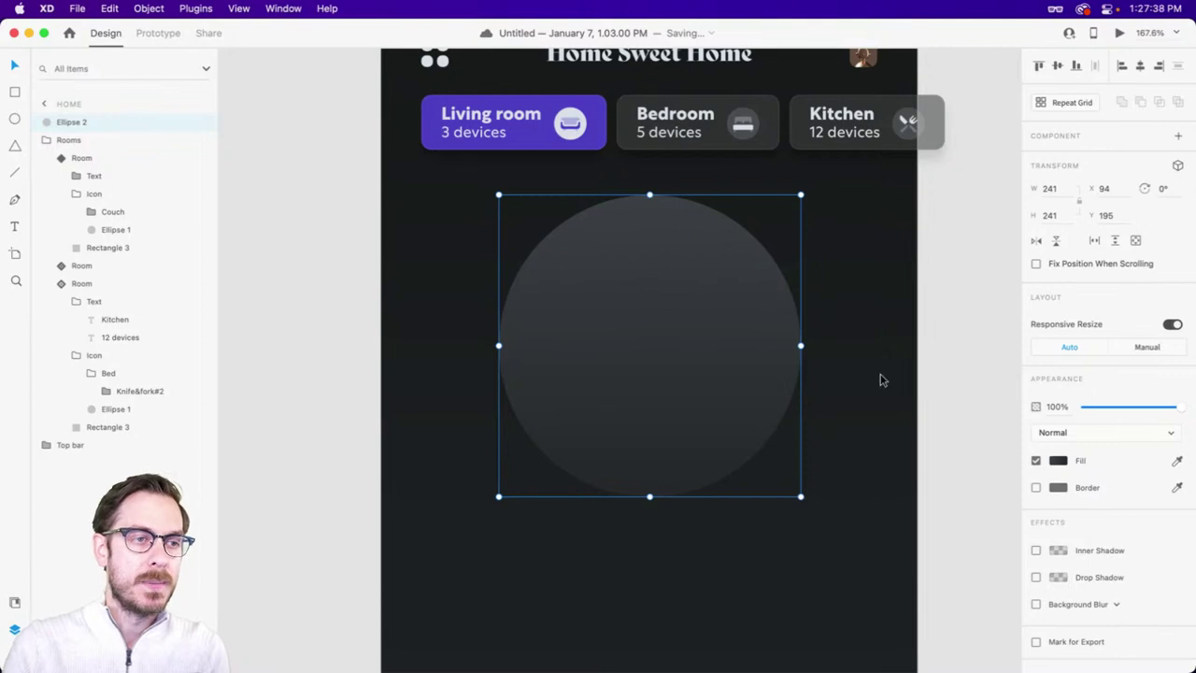
- Add an inner shadow to the large circle and set its color to white, #FFFFFF
scroll(881, 379, "up", 1)
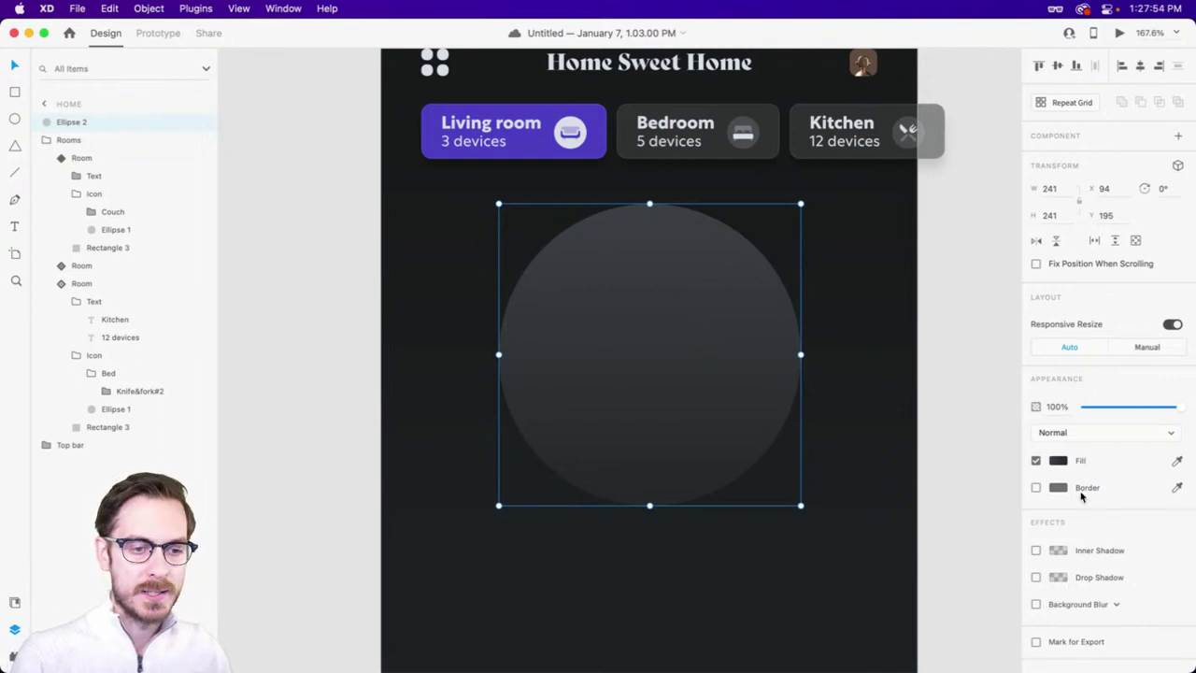
left_click(1036, 551)
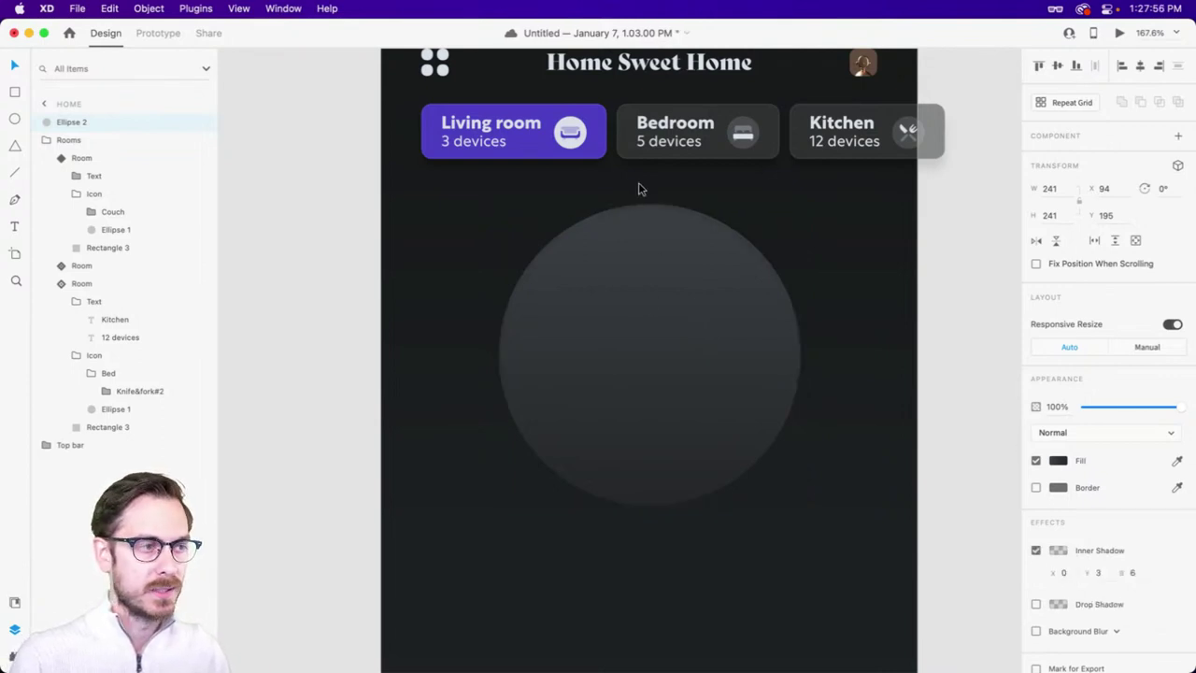
left_click(1058, 552)
type("ffffff")
key("Return")
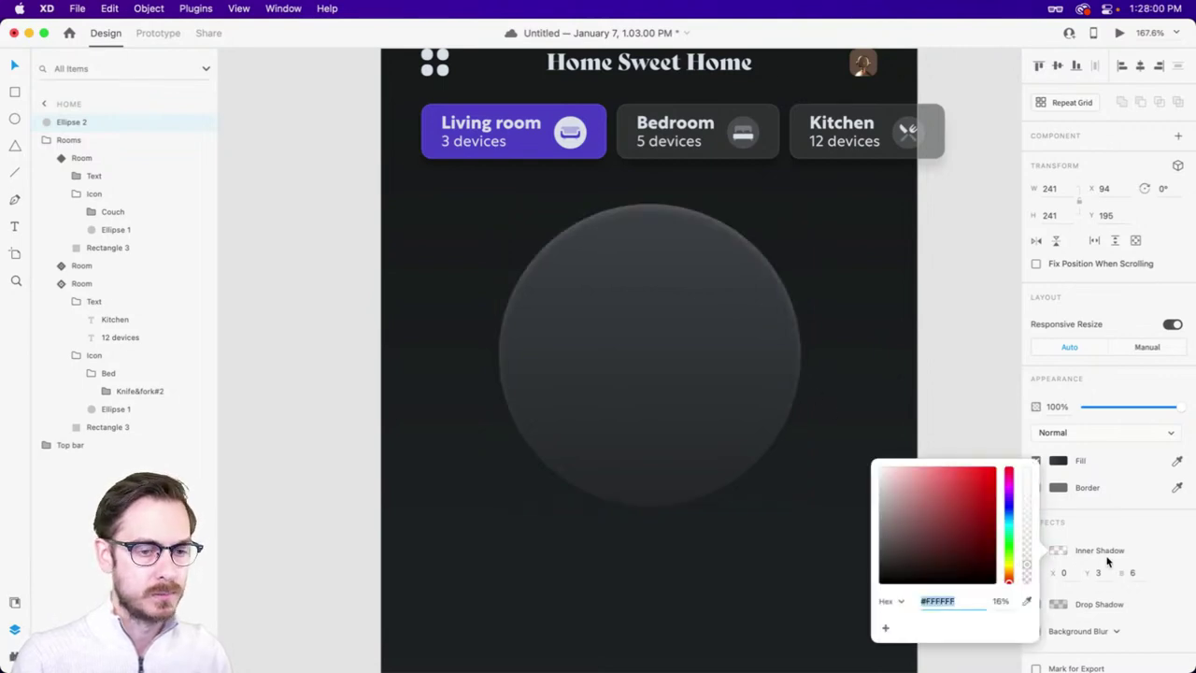
- Set the large circle's inner shadow to a blur of 1 and a Y offset of 1
left_click(1152, 581)
type("0")
key("Return")
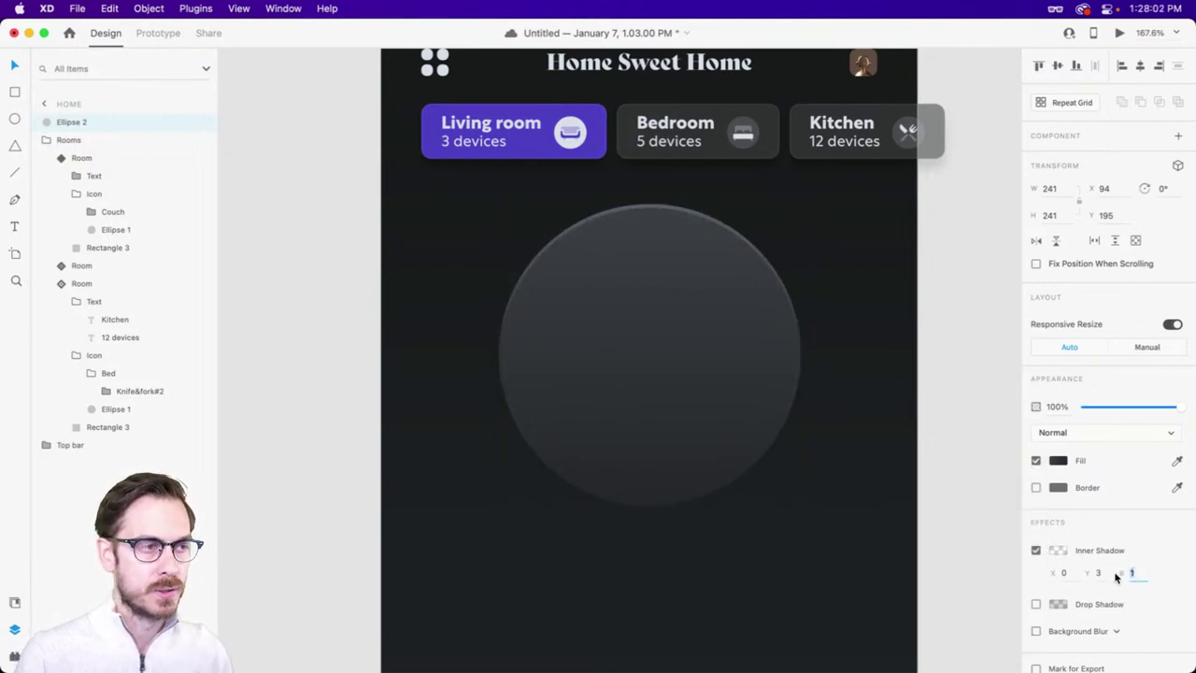
left_click(1101, 573)
type("2")
key("Return")
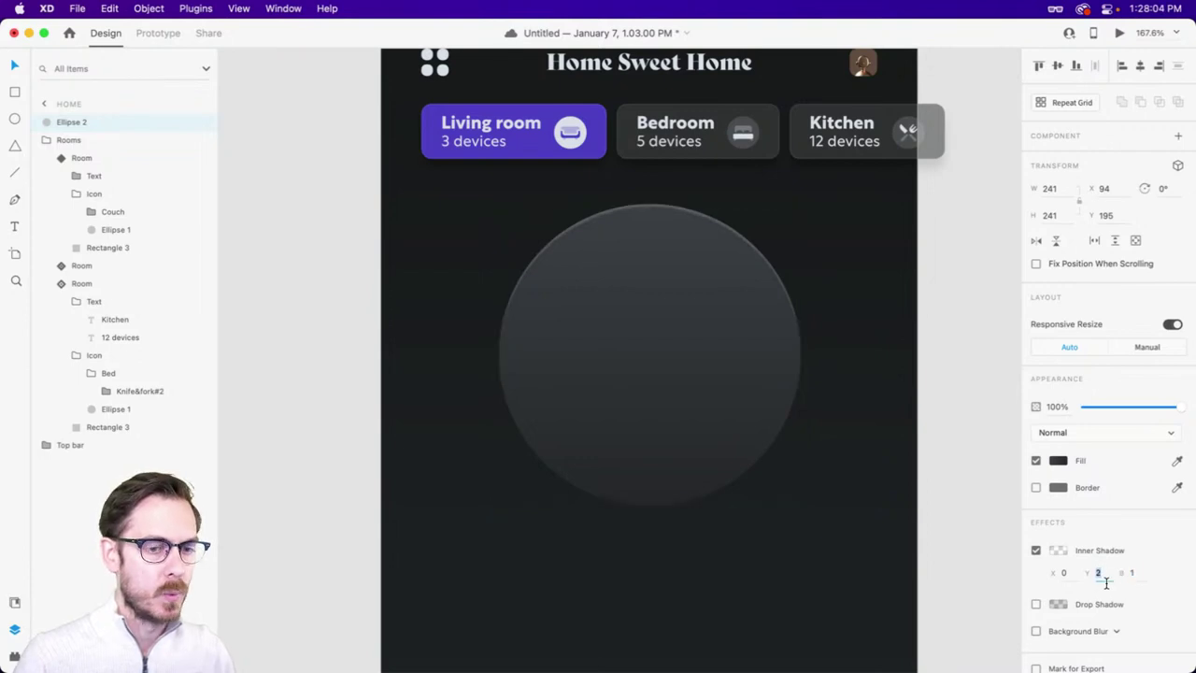
type("1")
key("Return")
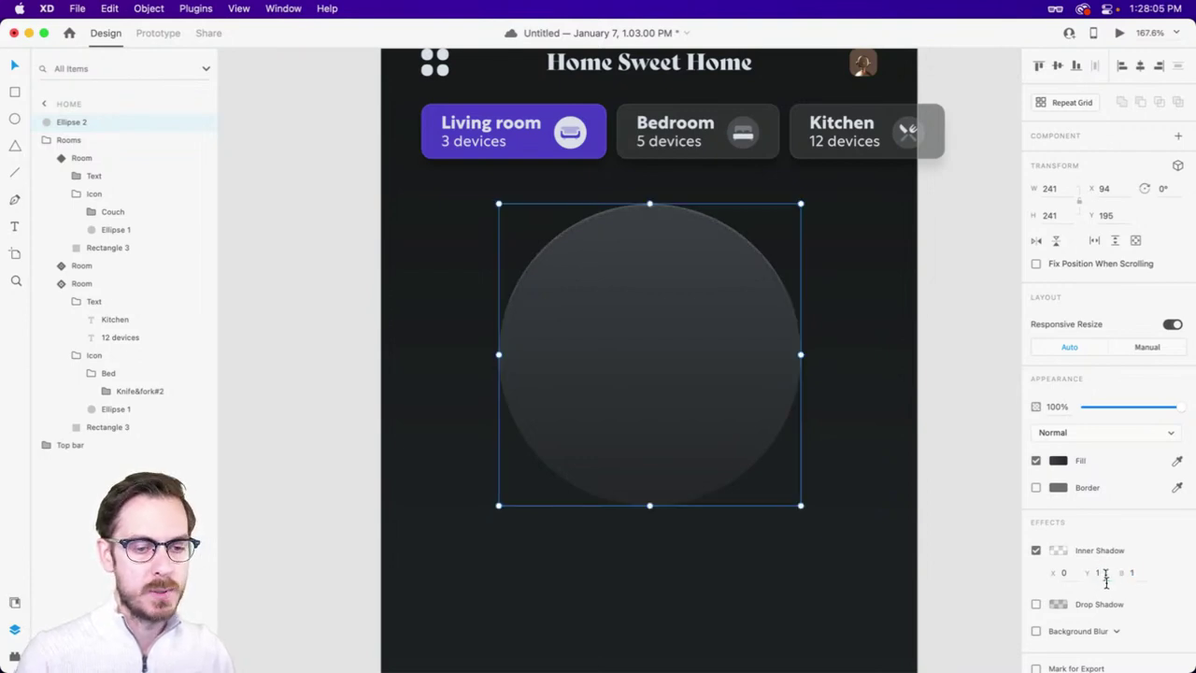
- Tint the large circle's inner shadow a very pale blue
left_click(1057, 551)
left_click_drag(1011, 525, 1009, 513)
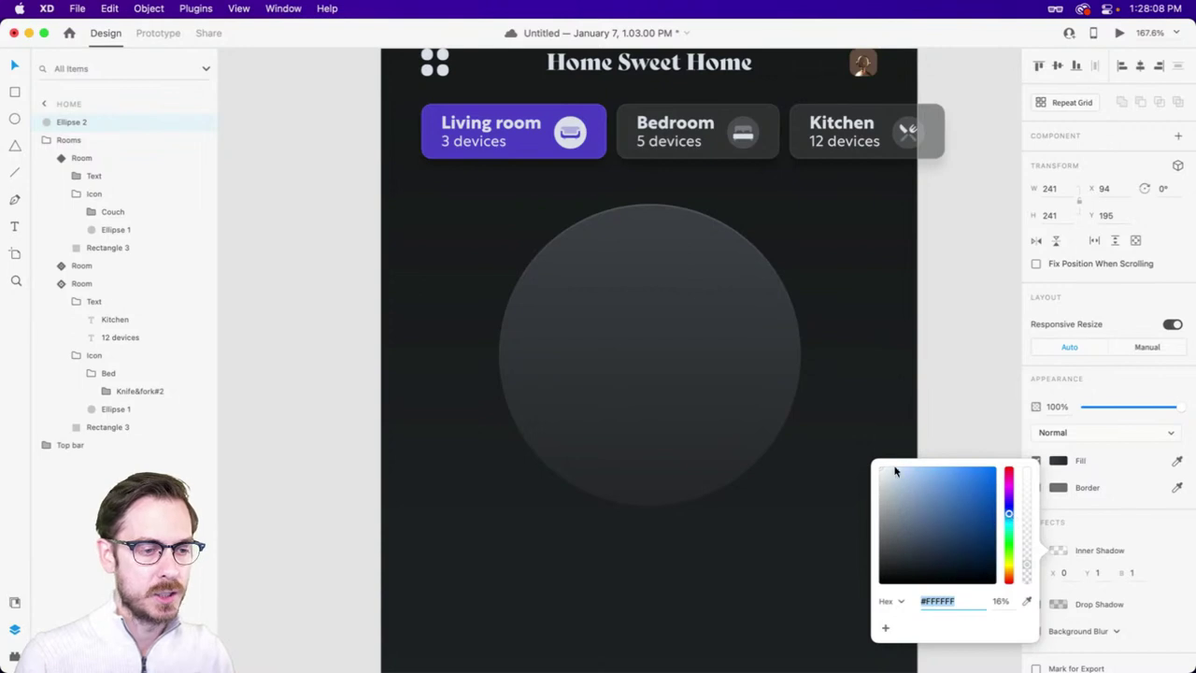
left_click_drag(894, 471, 900, 466)
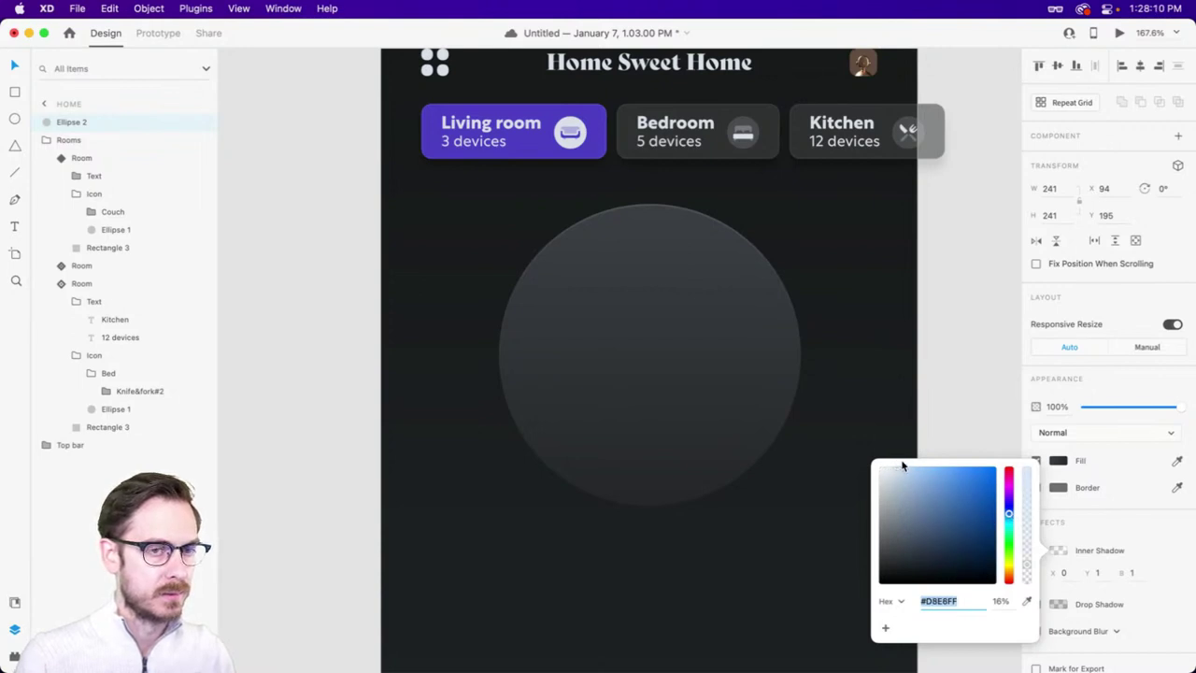
left_click(1125, 373)
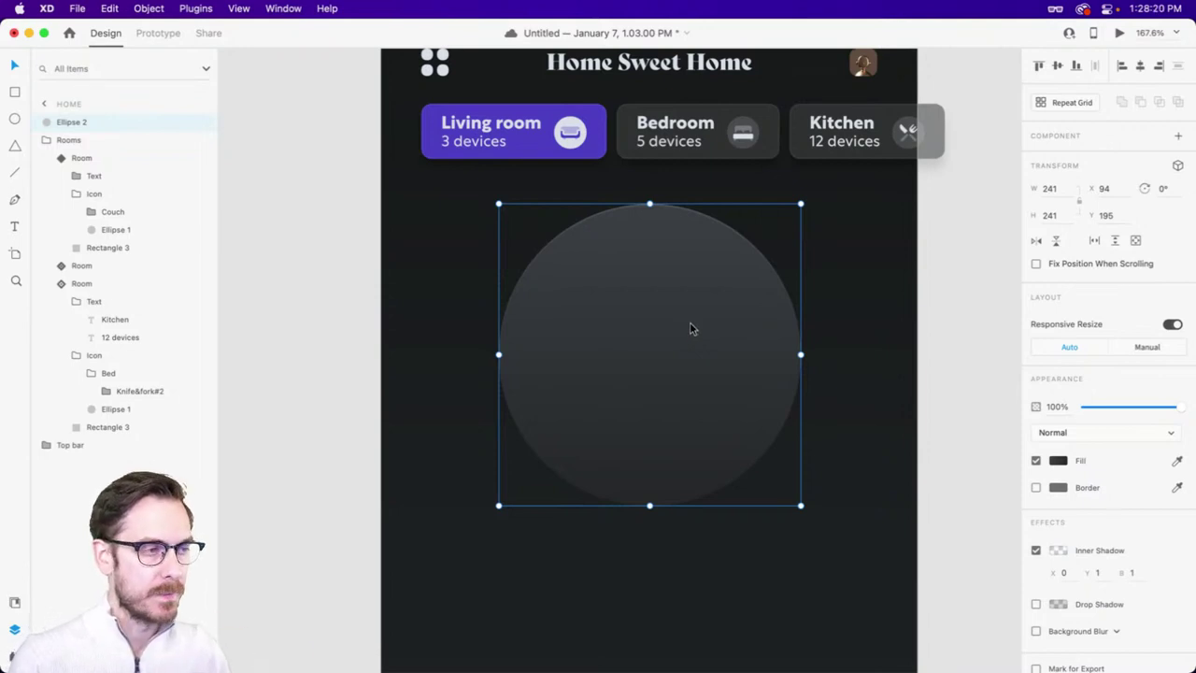
- Duplicate the large circle, send the copy behind the original, and enlarge it from the center to about 259 by 259
key("super+d")
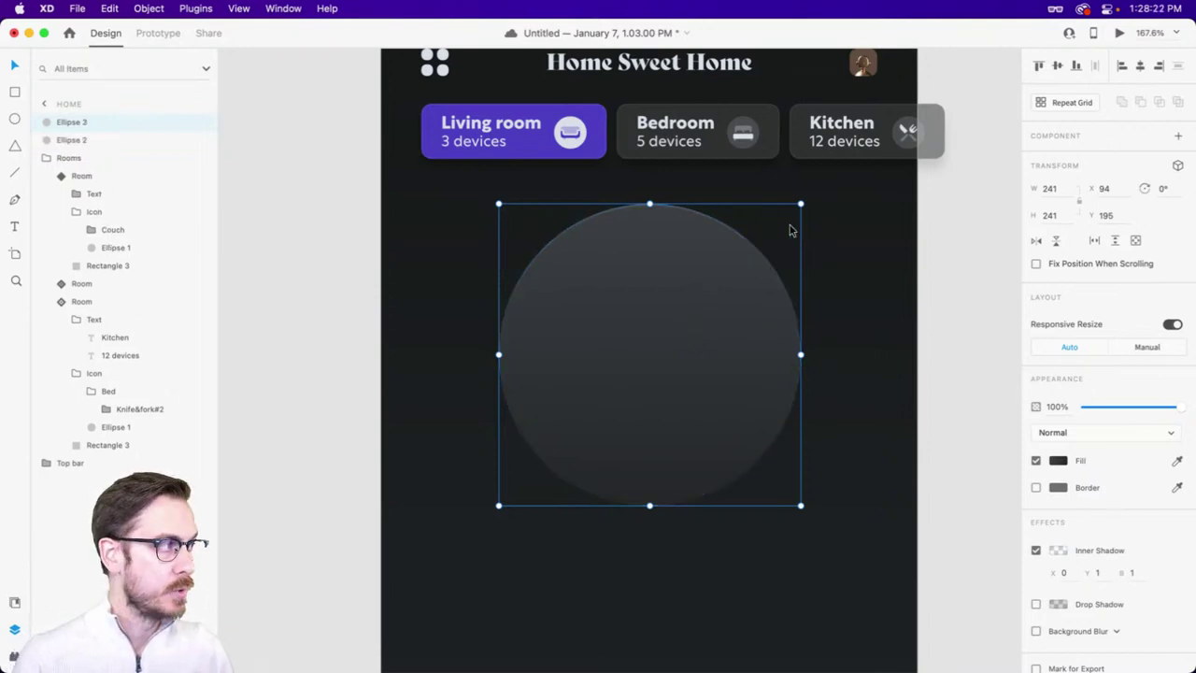
key("super+bracketleft")
left_click_drag(801, 203, 822, 194)
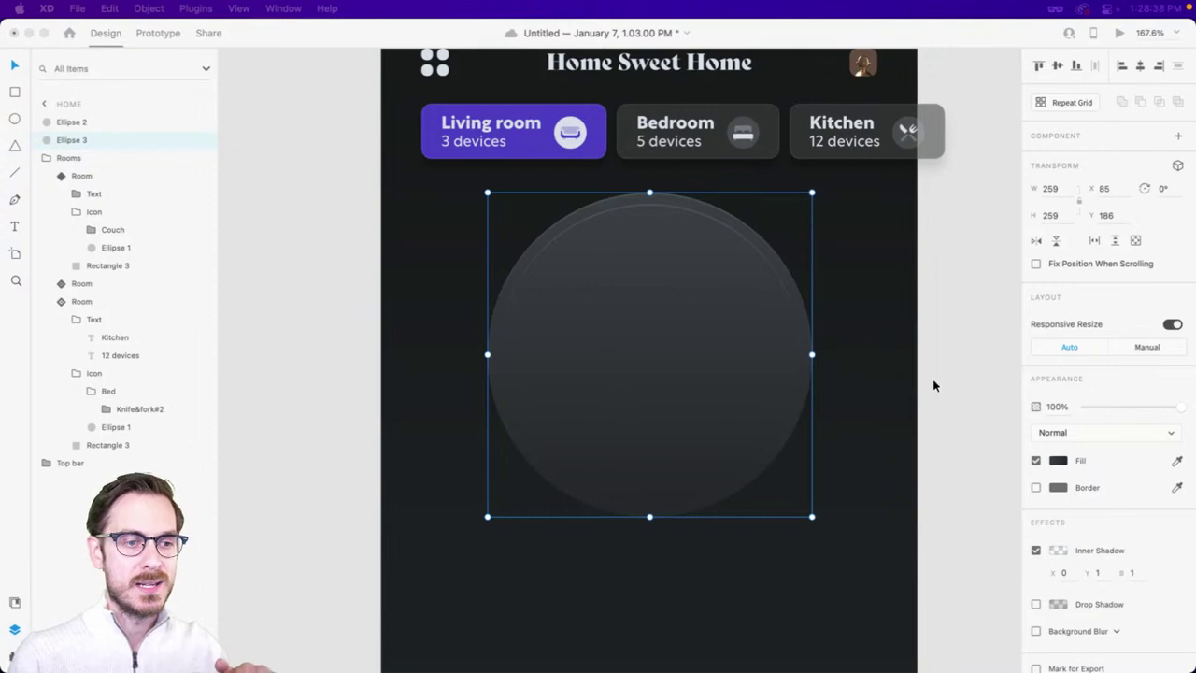
- Turn off the back circle's inner shadow and darken its gradient to #292B2E at the upper stop and #17181A at the lower stop
scroll(675, 302, "up", 3)
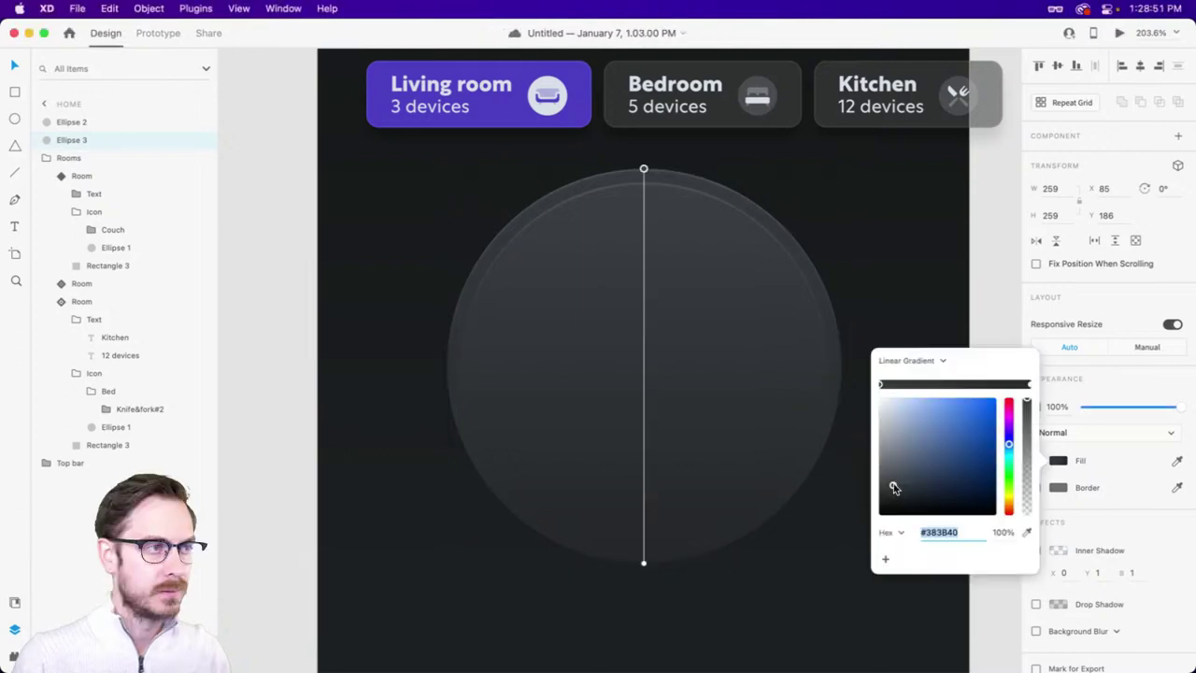
key("Escape")
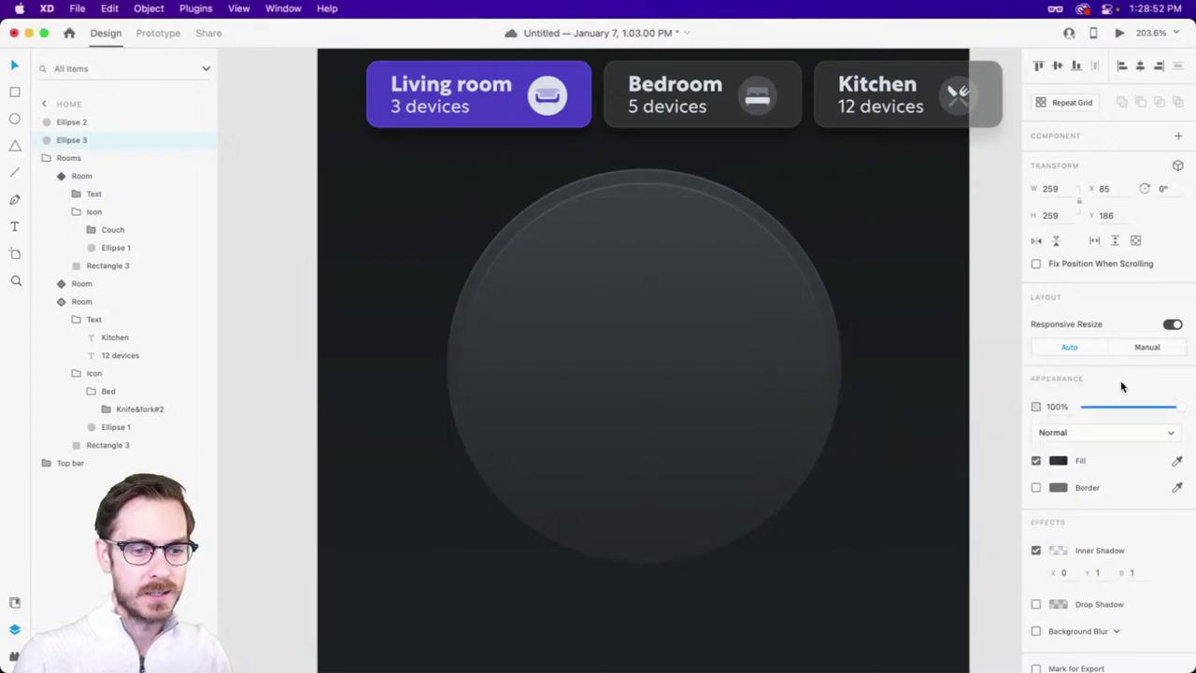
left_click(1035, 550)
left_click(1059, 461)
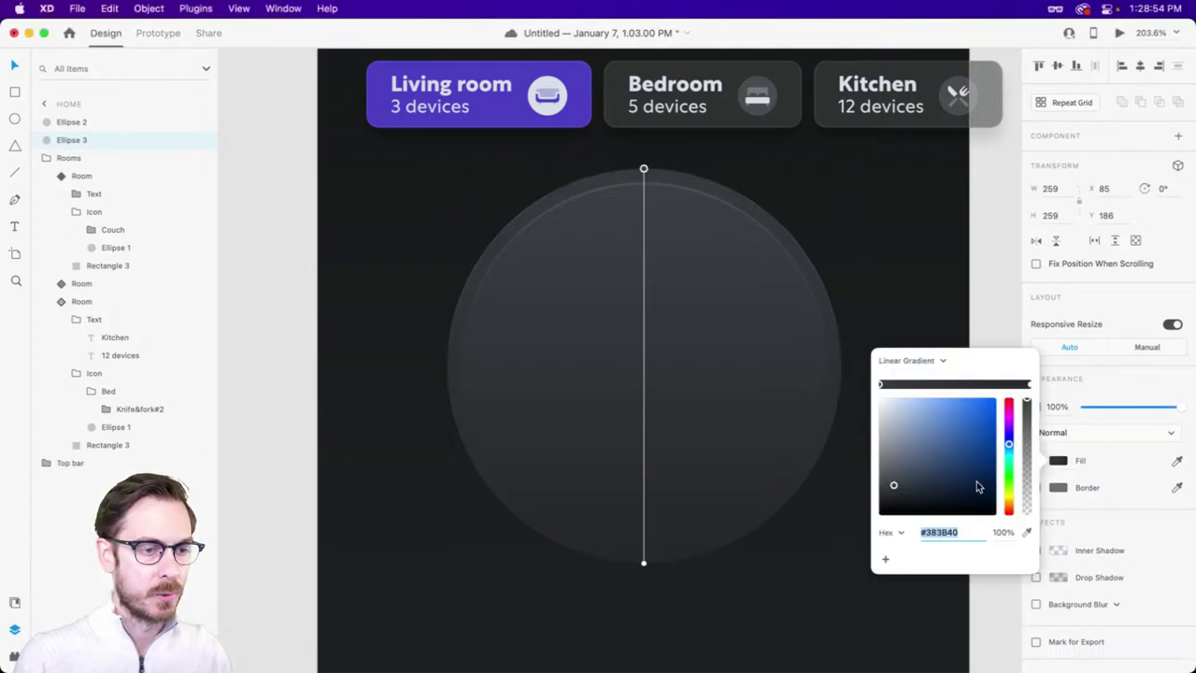
left_click_drag(894, 491, 894, 505)
left_click(1029, 384)
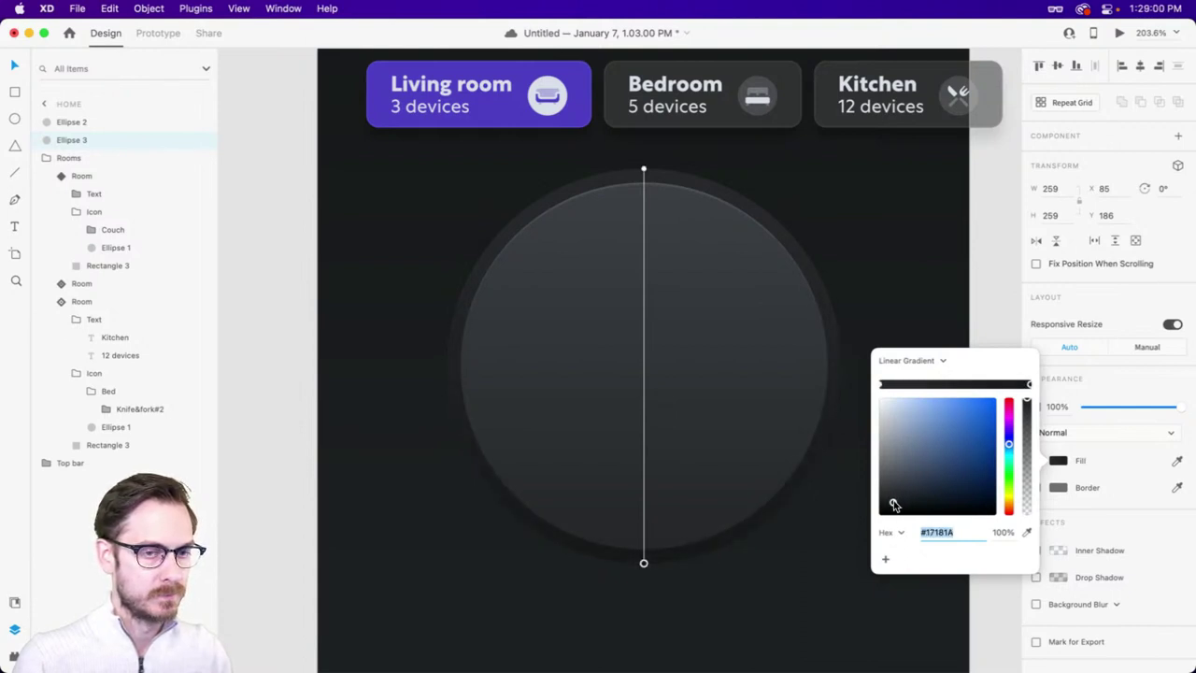
left_click(1127, 396)
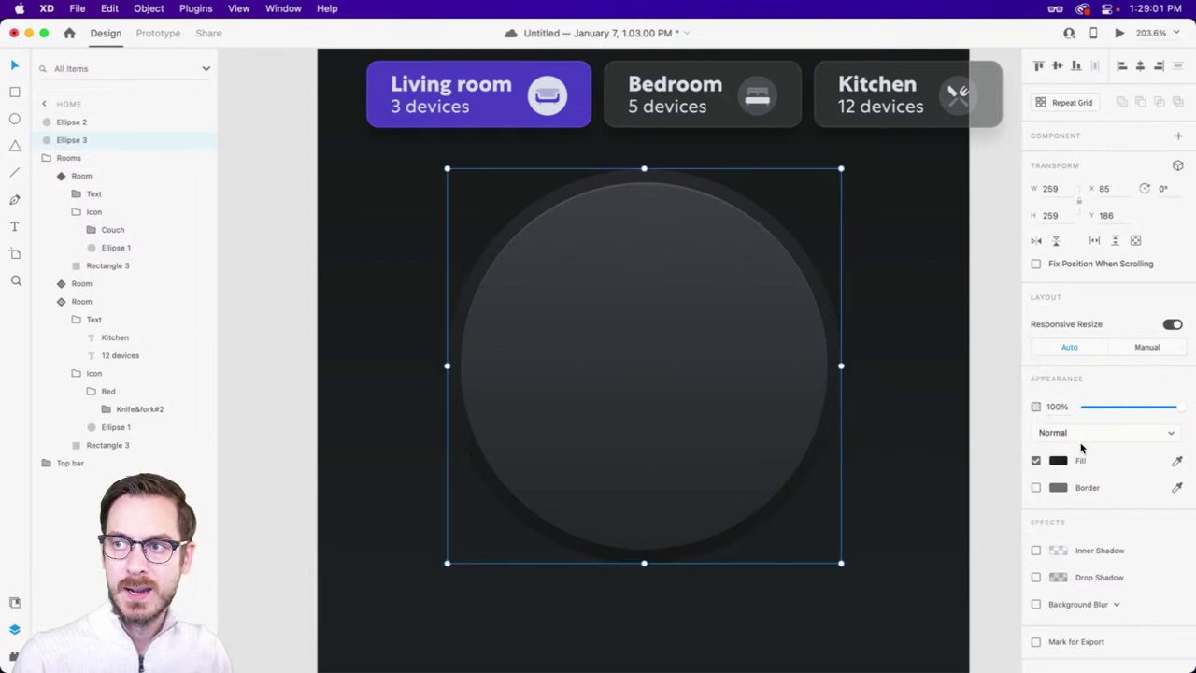
- Turn the back circle's inner shadow on again and set its Y offset to -1
left_click(1037, 550)
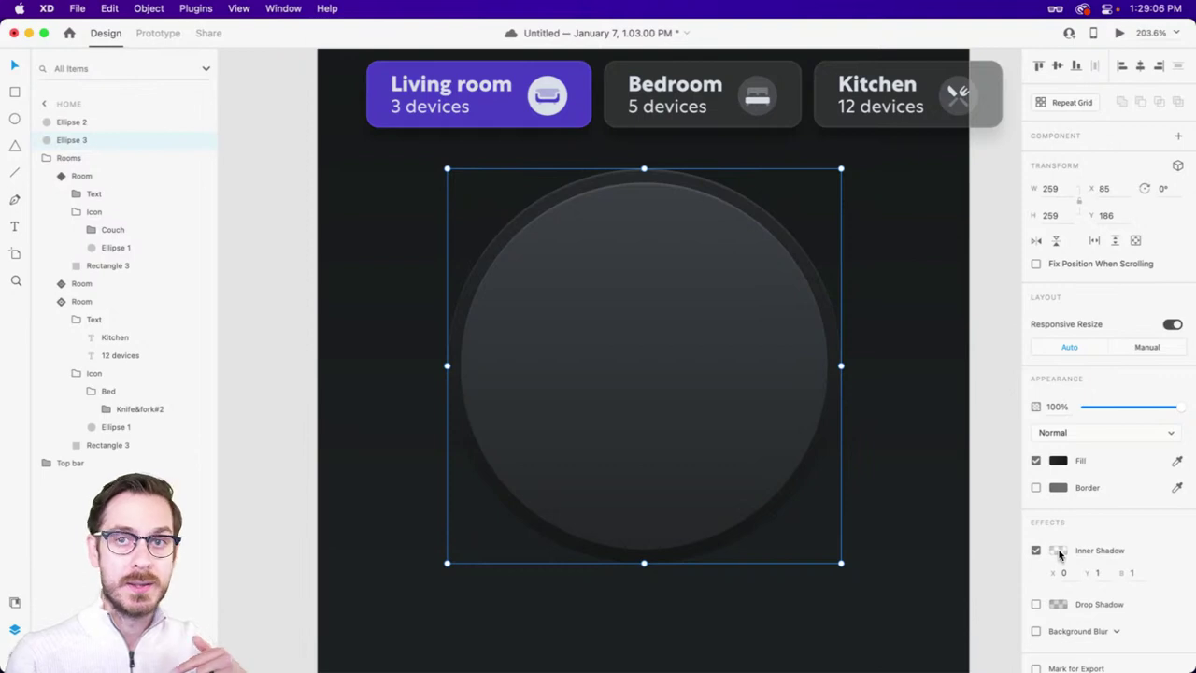
left_click(1064, 573)
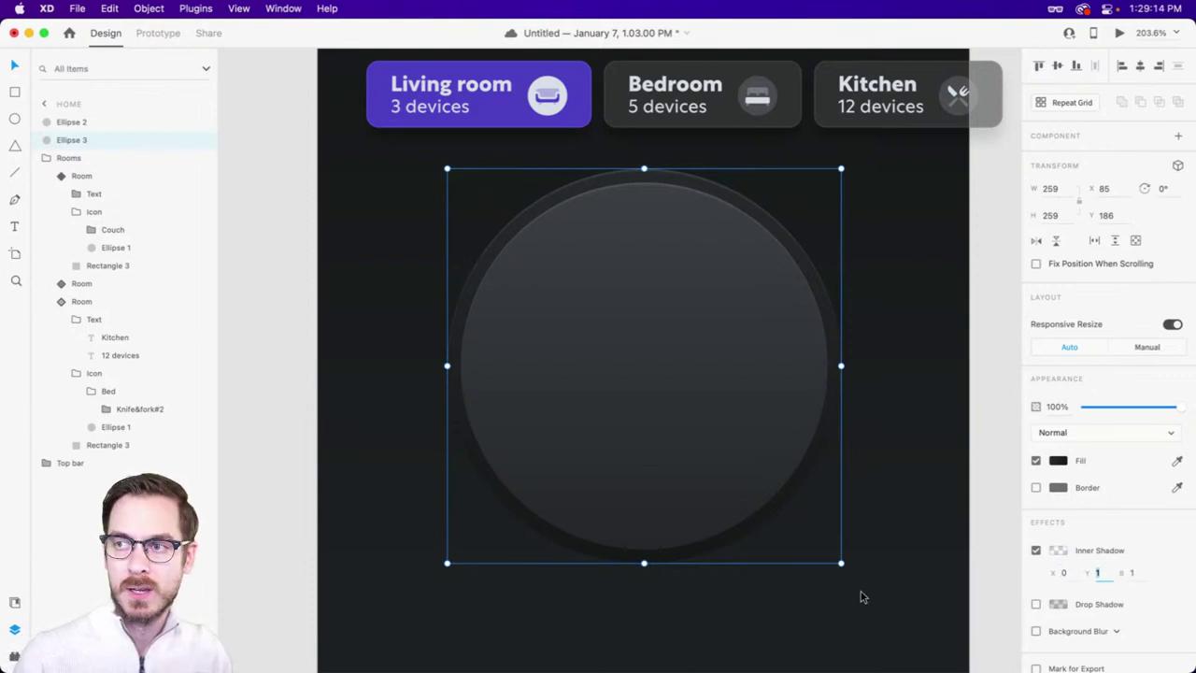
type("-1")
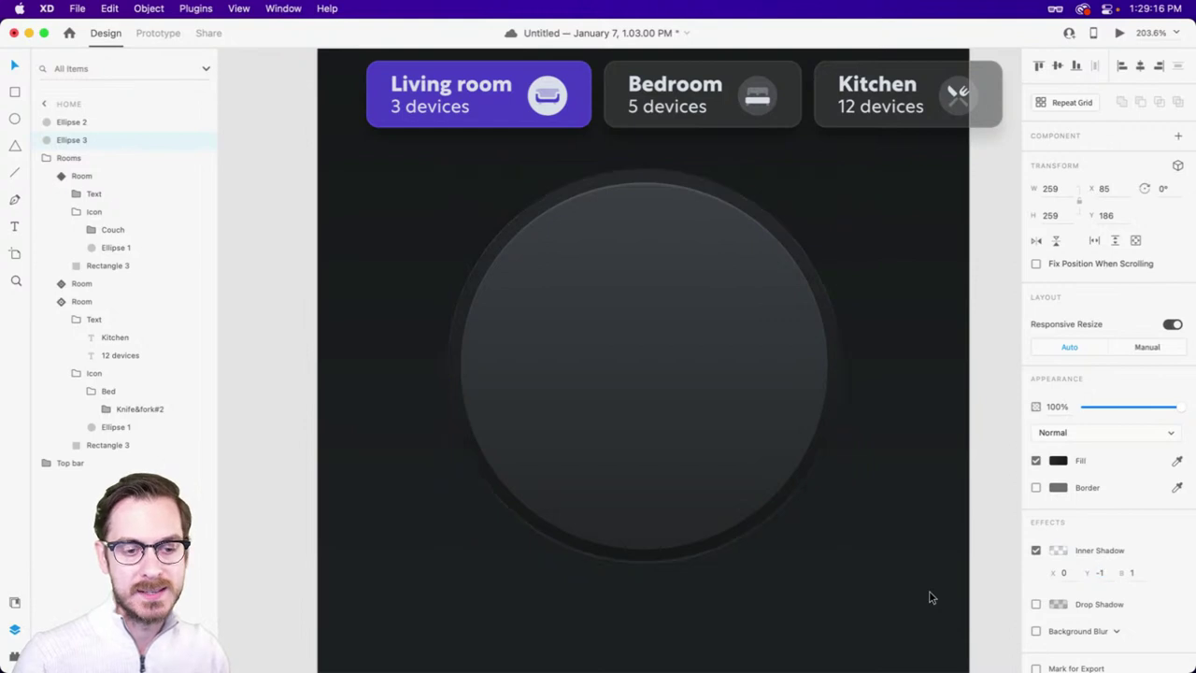
- Change the back circle's inner shadow color to white, #FFFFFF, at 12% opacity
left_click(1058, 551)
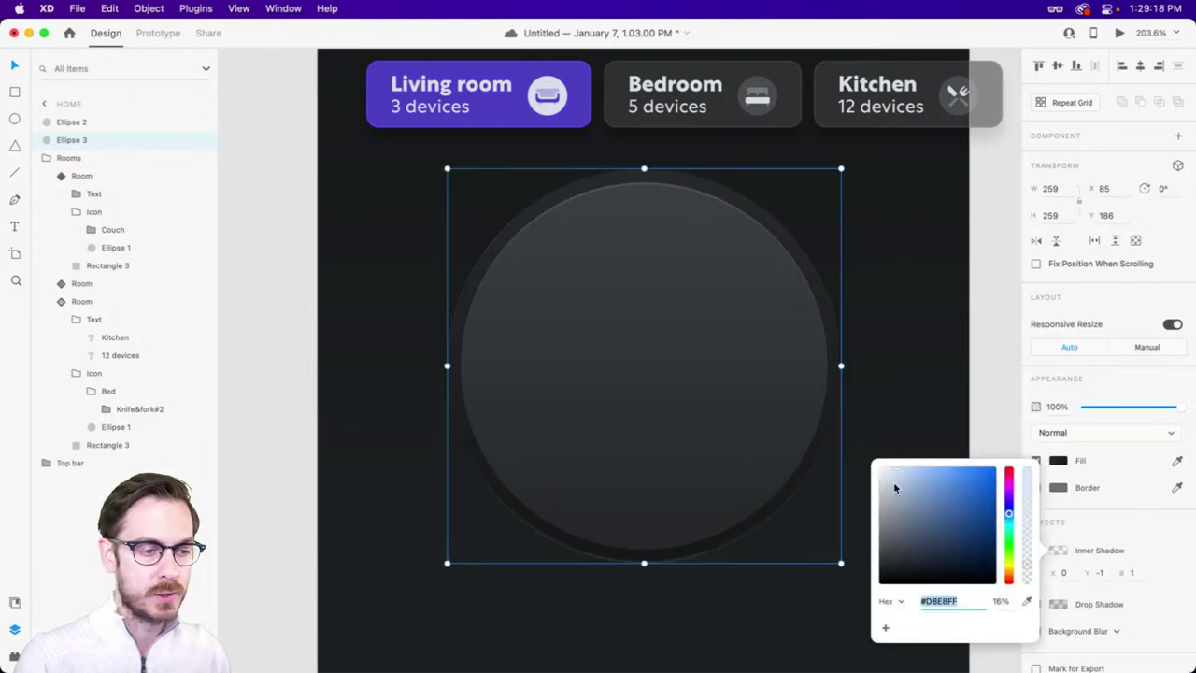
left_click_drag(894, 486, 843, 423)
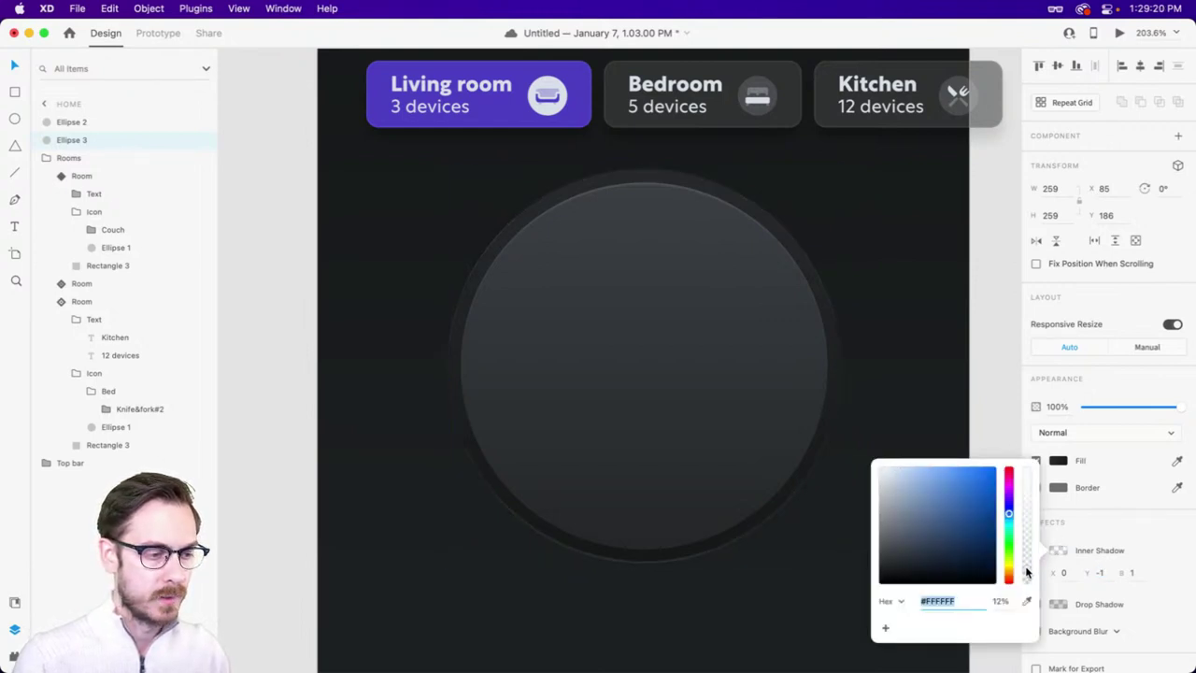
left_click(1113, 446)
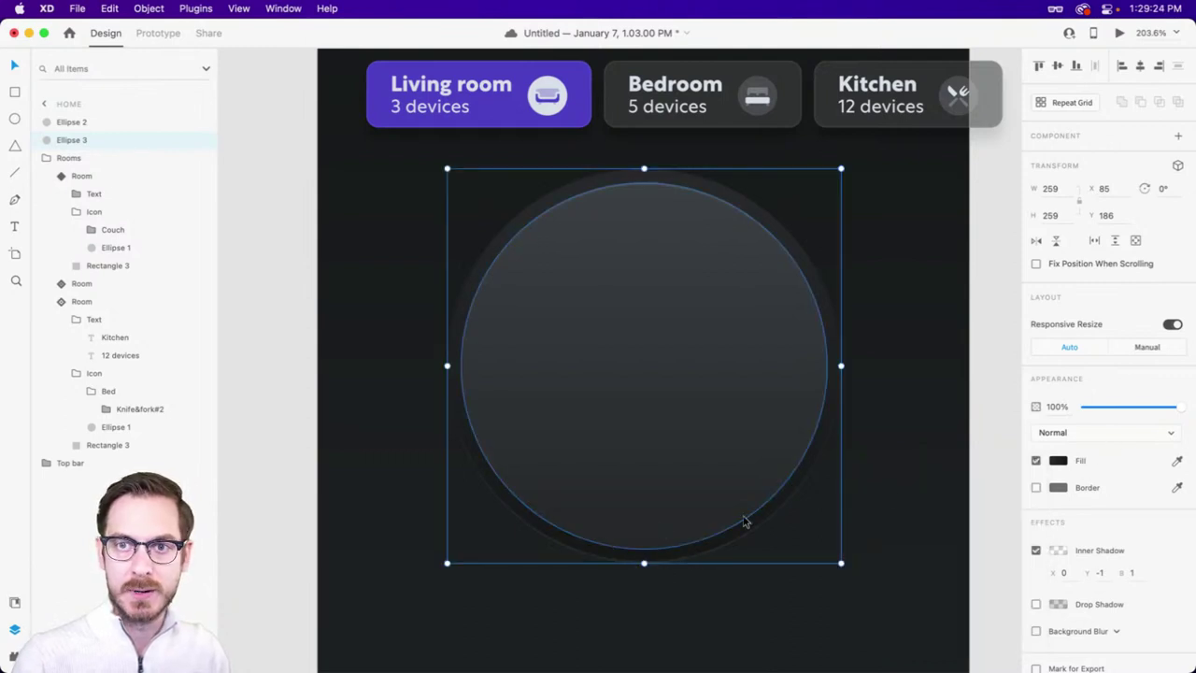
- Apply an Object Blur of 1 to the back circle and raise its inner shadow opacity to about 48%
left_click(1114, 631)
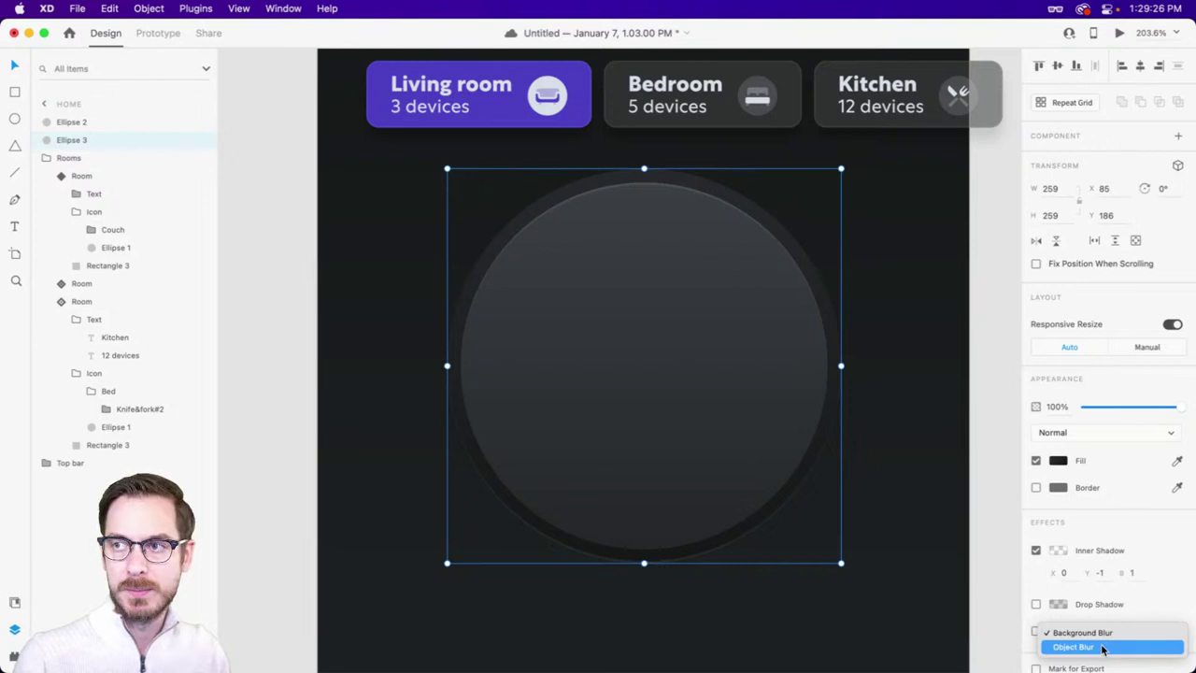
left_click(1102, 647)
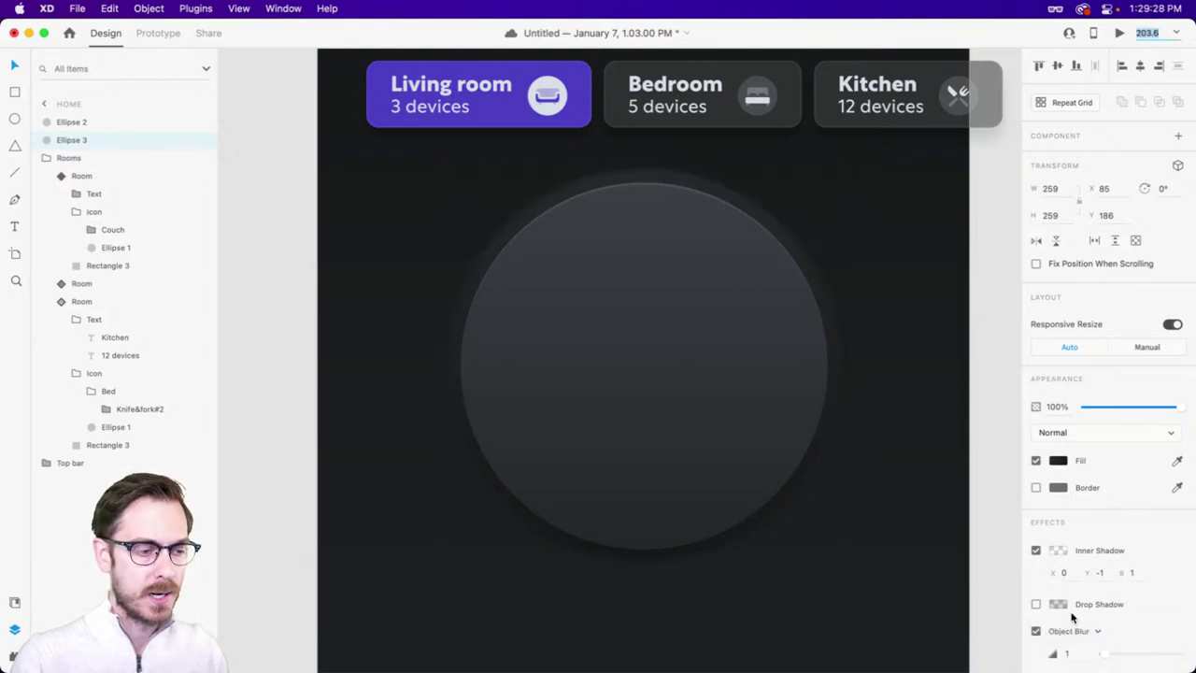
left_click(1058, 552)
left_click_drag(1025, 567, 1025, 529)
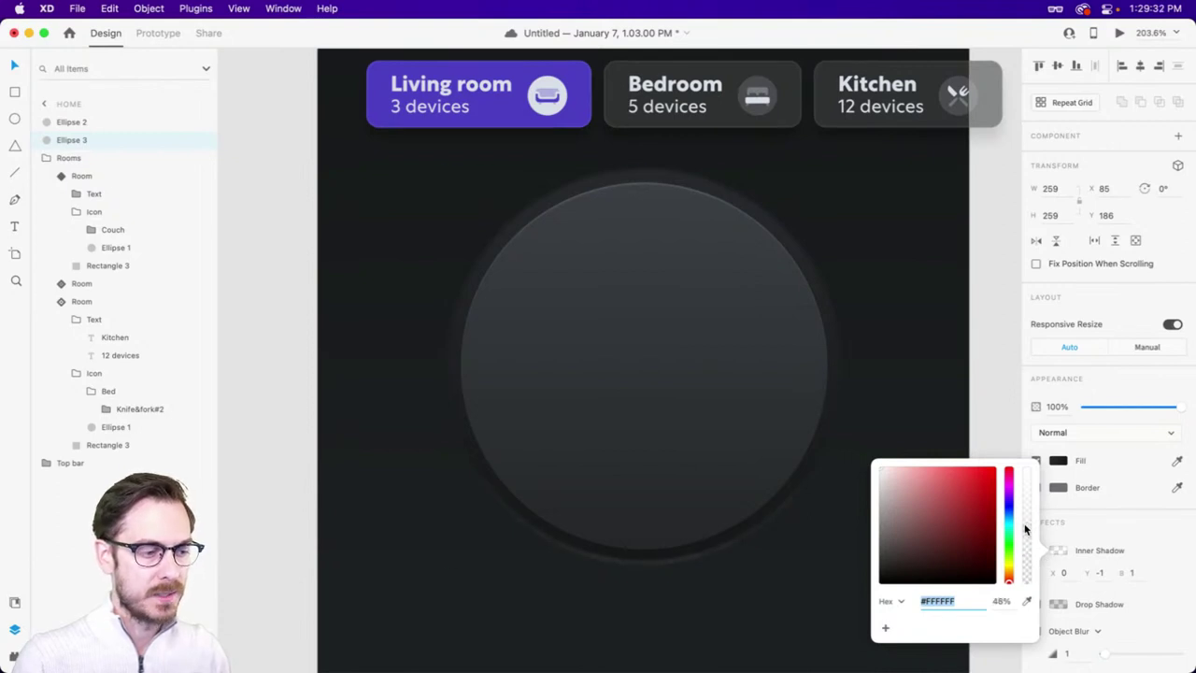
scroll(703, 440, "down", 4)
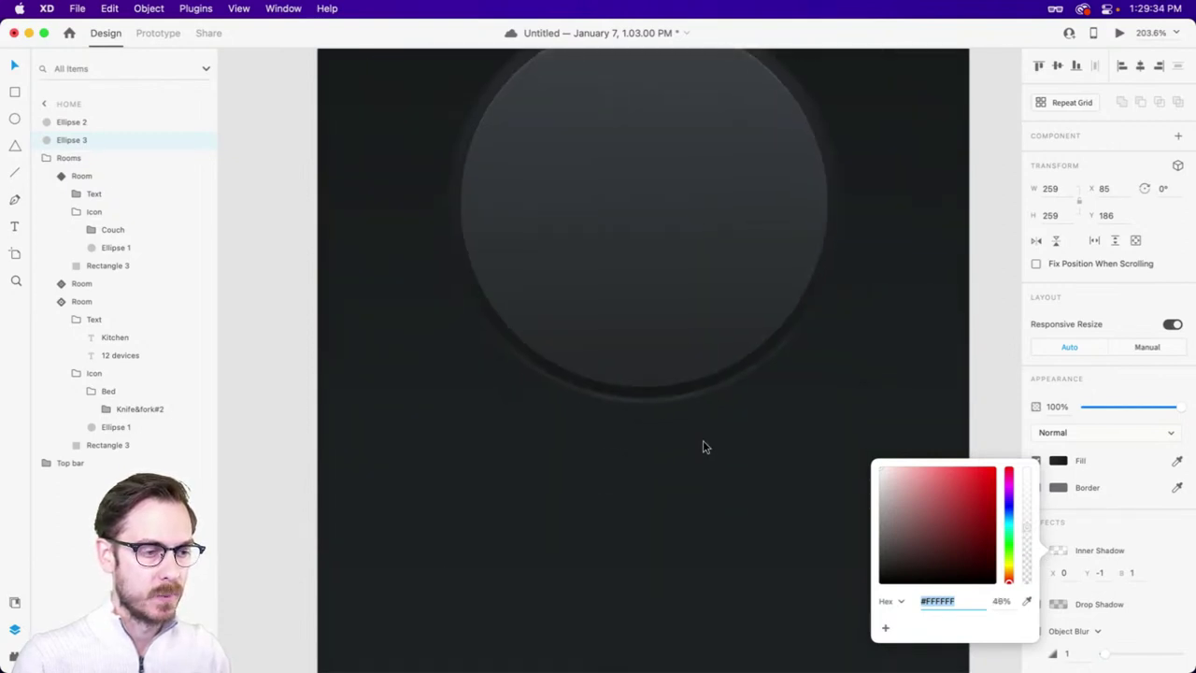
left_click(699, 411)
left_click(710, 393)
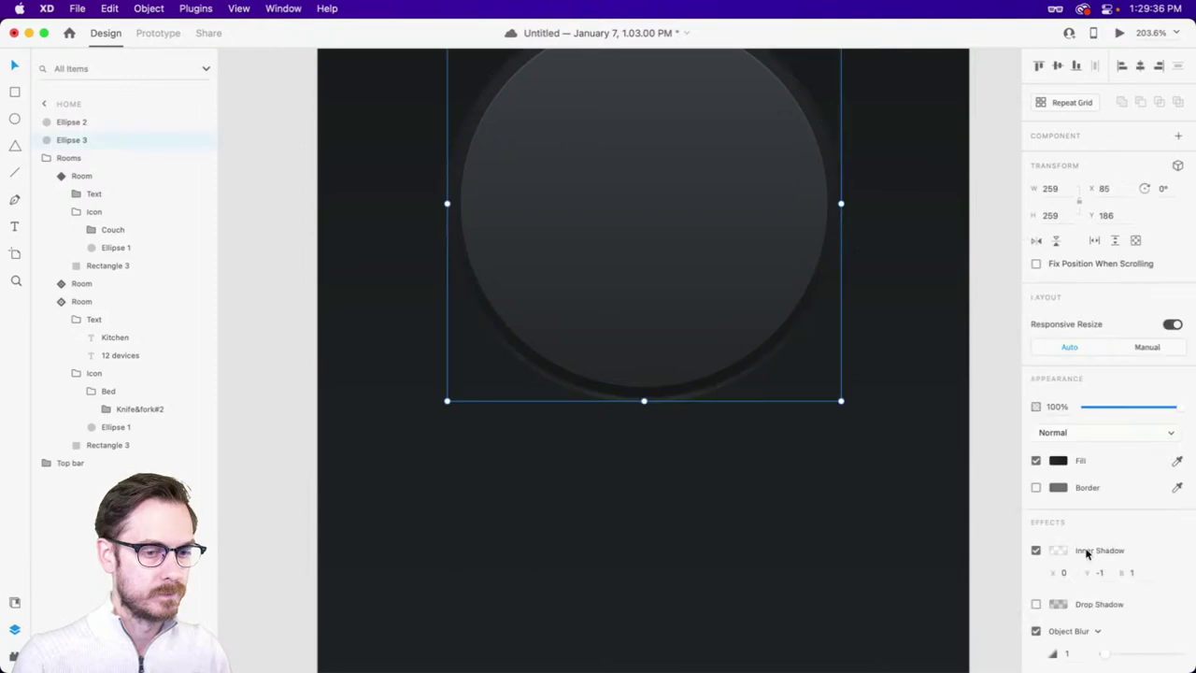
- Set the back circle's Object Blur amount to 2
left_click(1082, 652)
type("2")
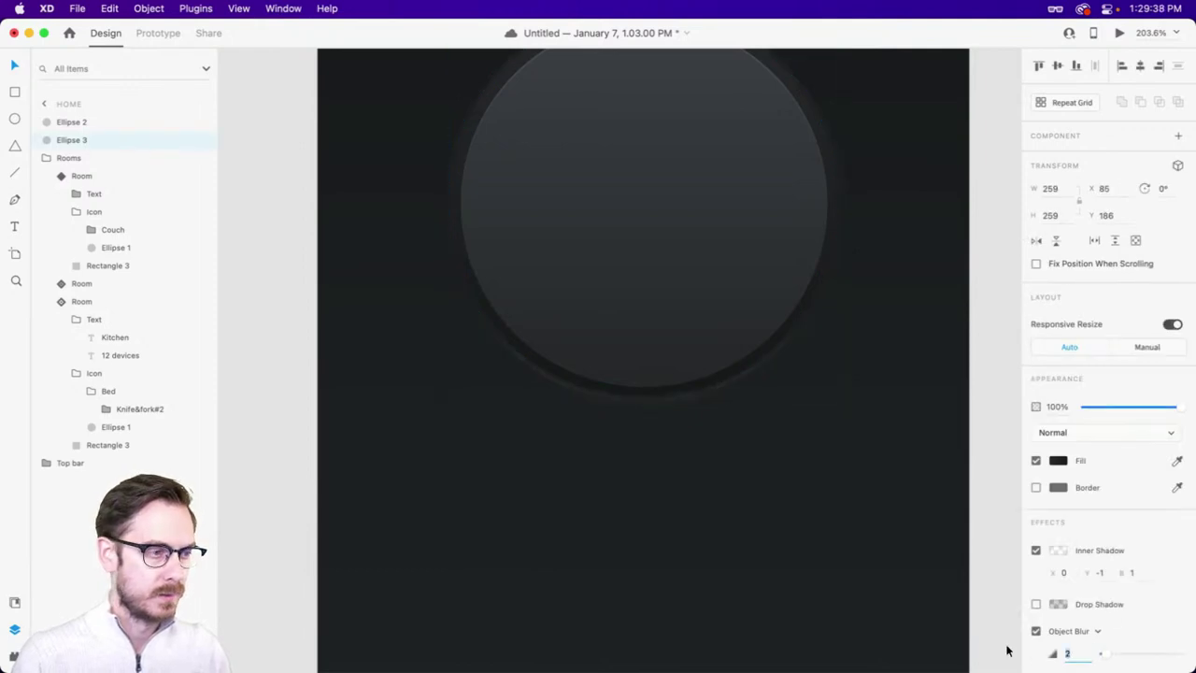
key("Down")
key("Up")
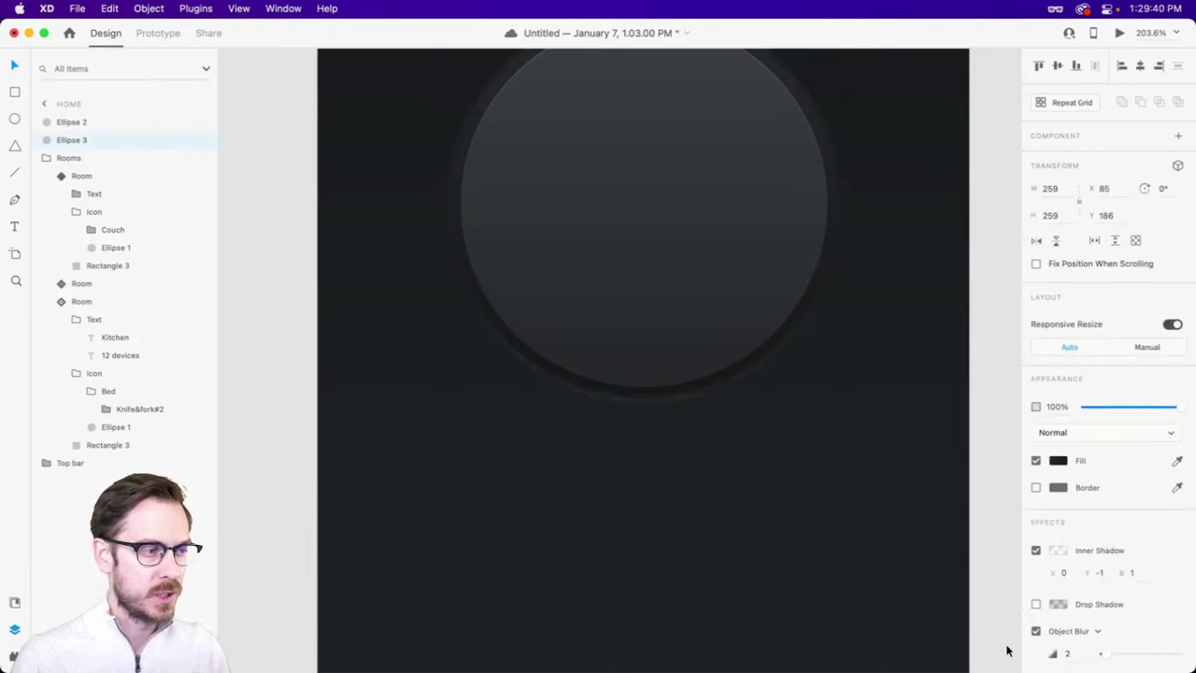
- Darken the upper color stop of the back circle's gradient to #111214
scroll(753, 208, "up", 3)
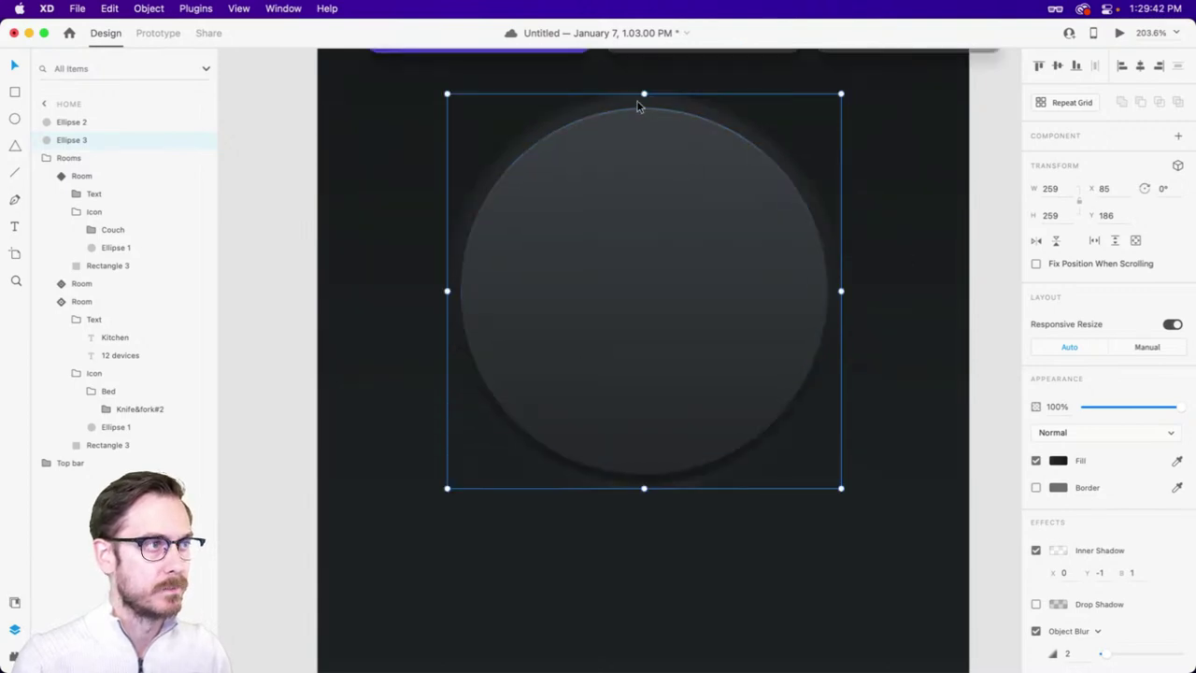
left_click(1058, 462)
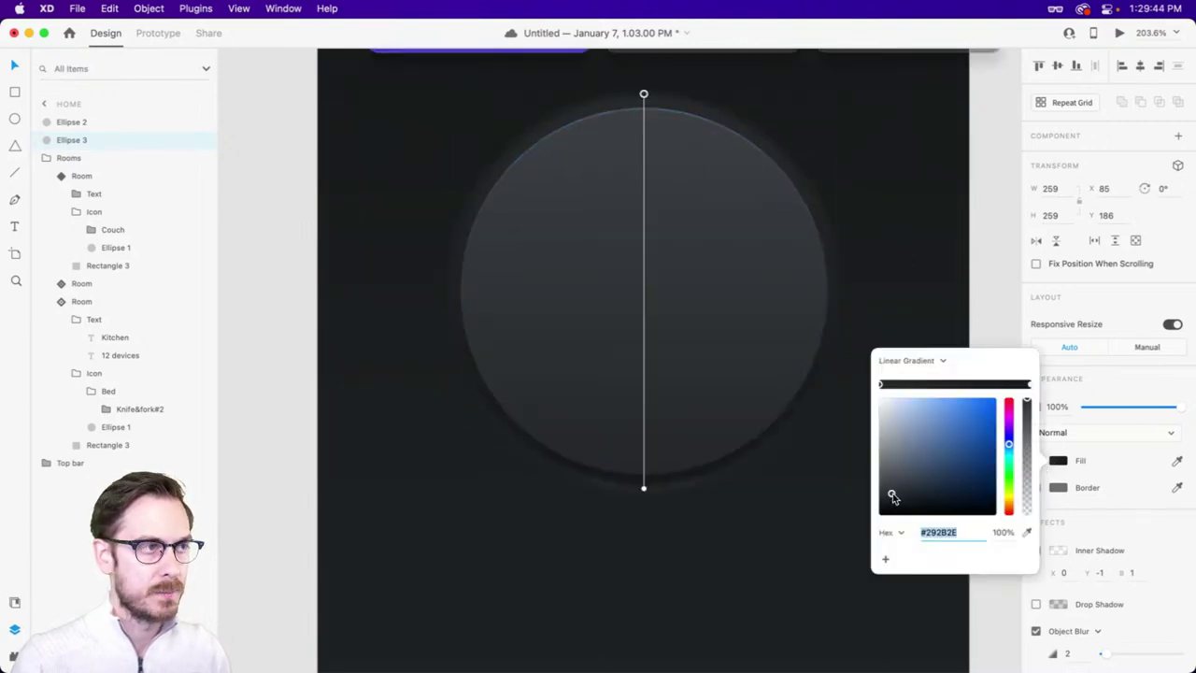
left_click_drag(892, 497, 893, 508)
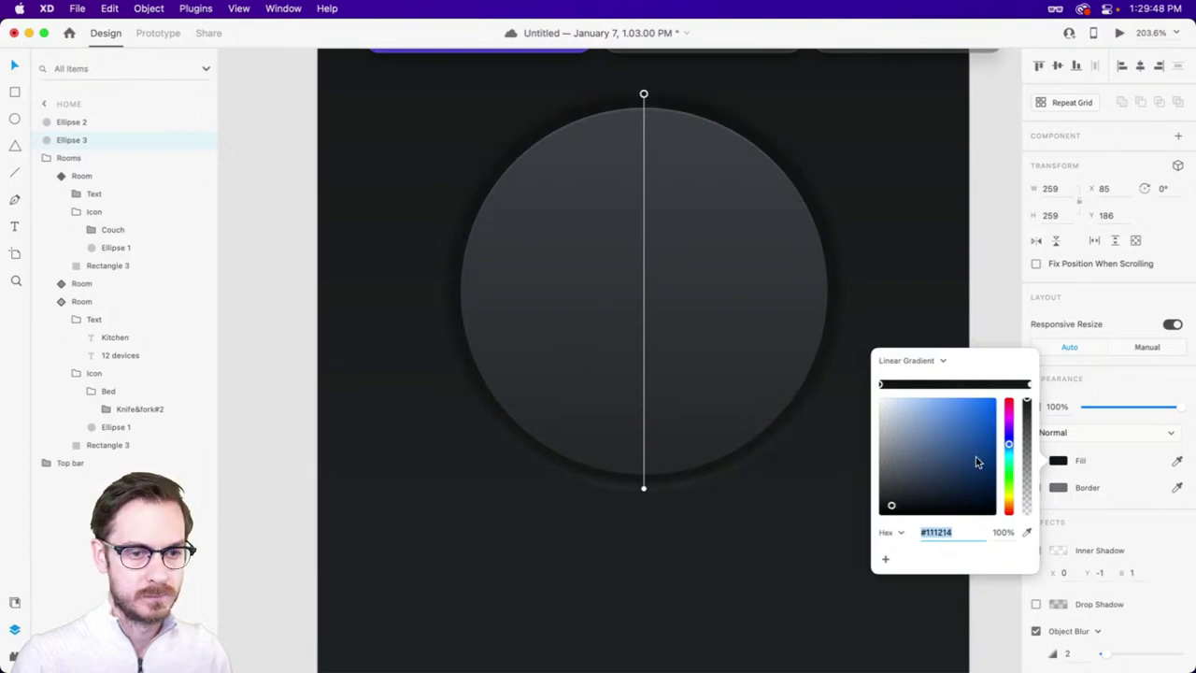
left_click(1143, 386)
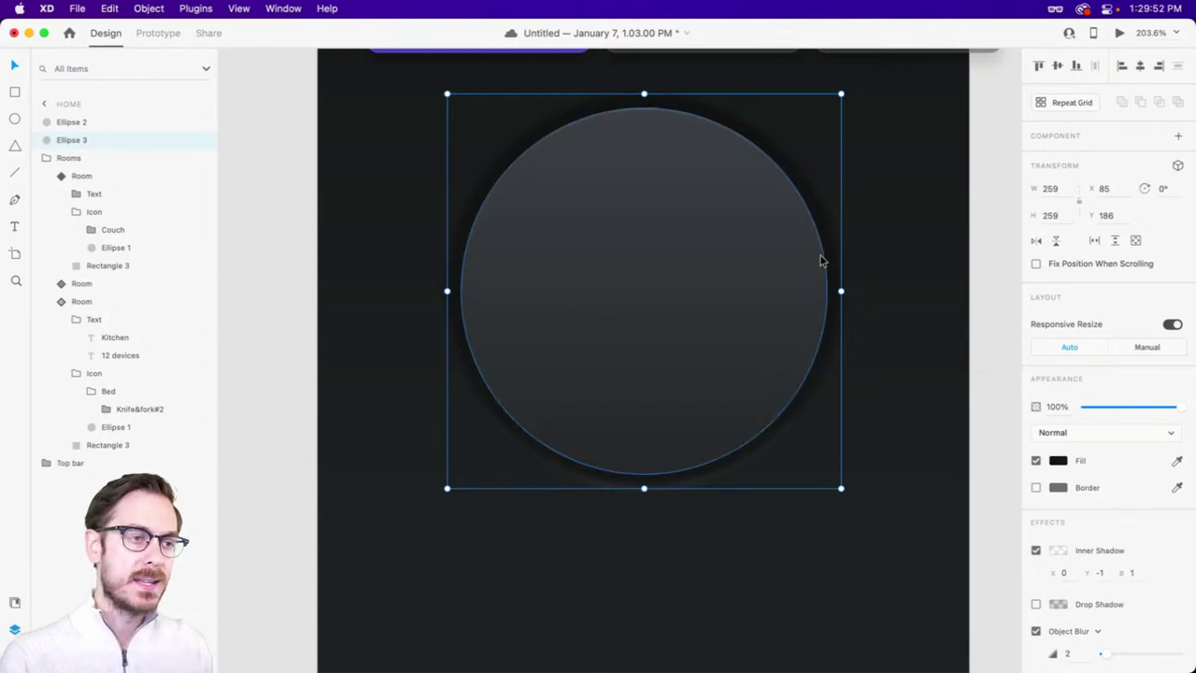
scroll(886, 227, "up", 1)
scroll(885, 226, "up", 2)
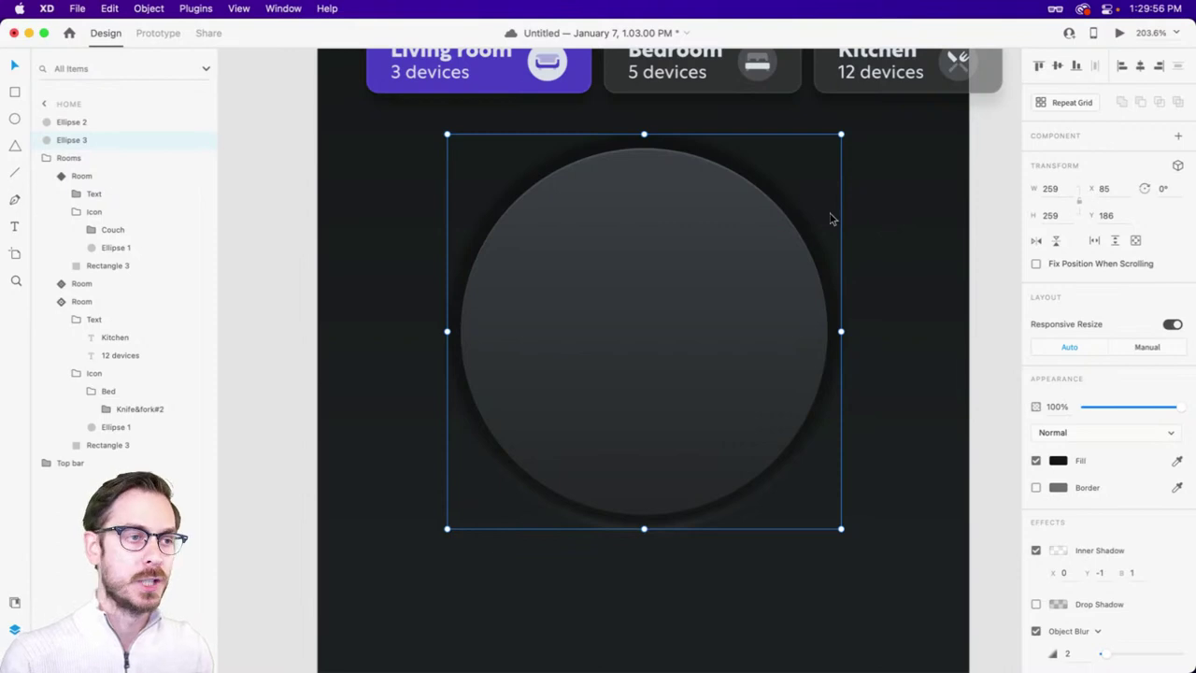
left_click(788, 190)
left_click(757, 180)
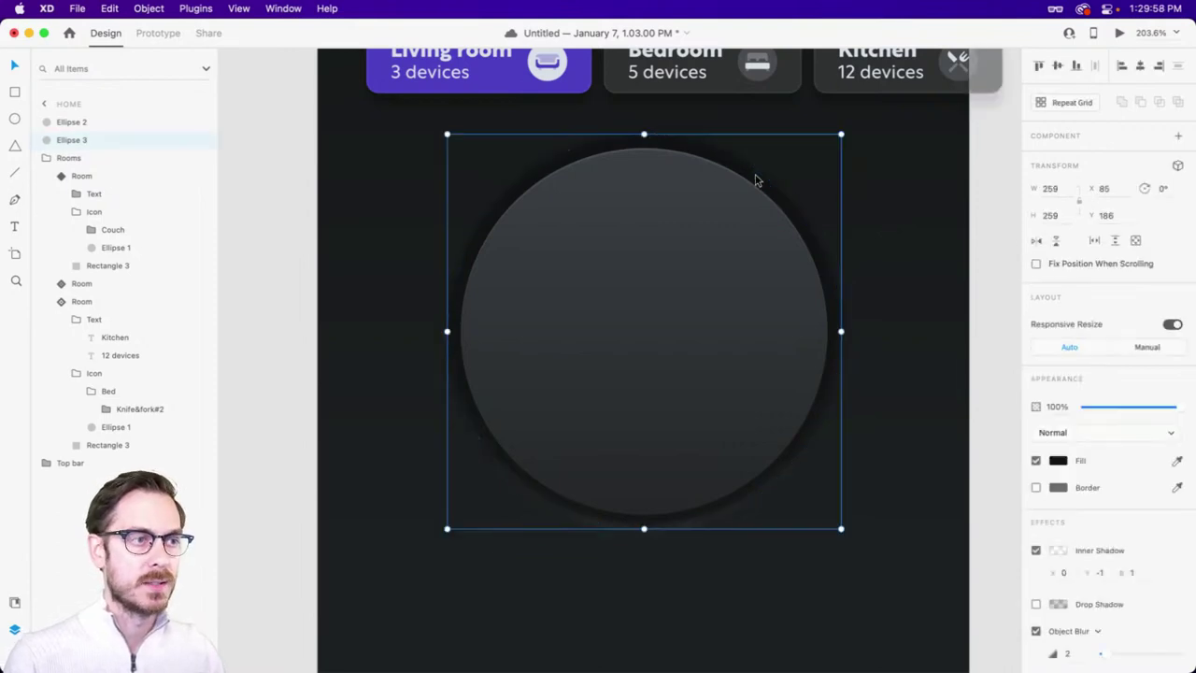
- Duplicate the back circle behind it, enlarge the copy to 321 × 321 about its center, and turn off its inner shadow and Object Blur
key("super+d")
key("super+bracketleft")
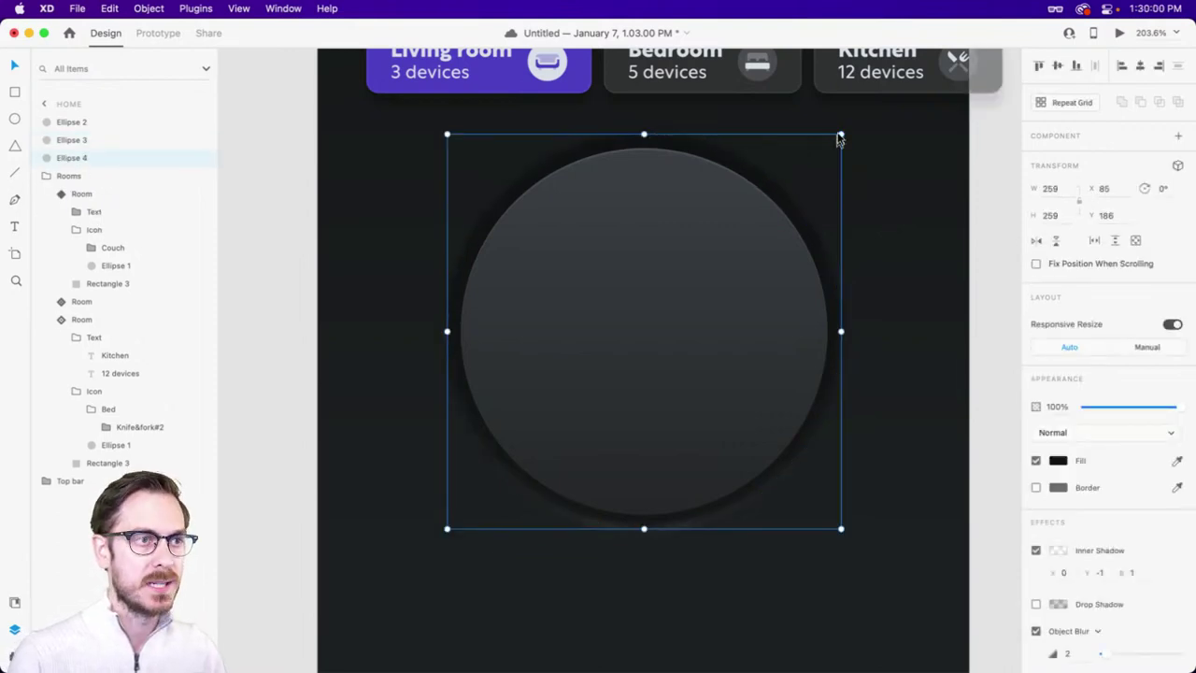
left_click_drag(841, 136, 888, 89)
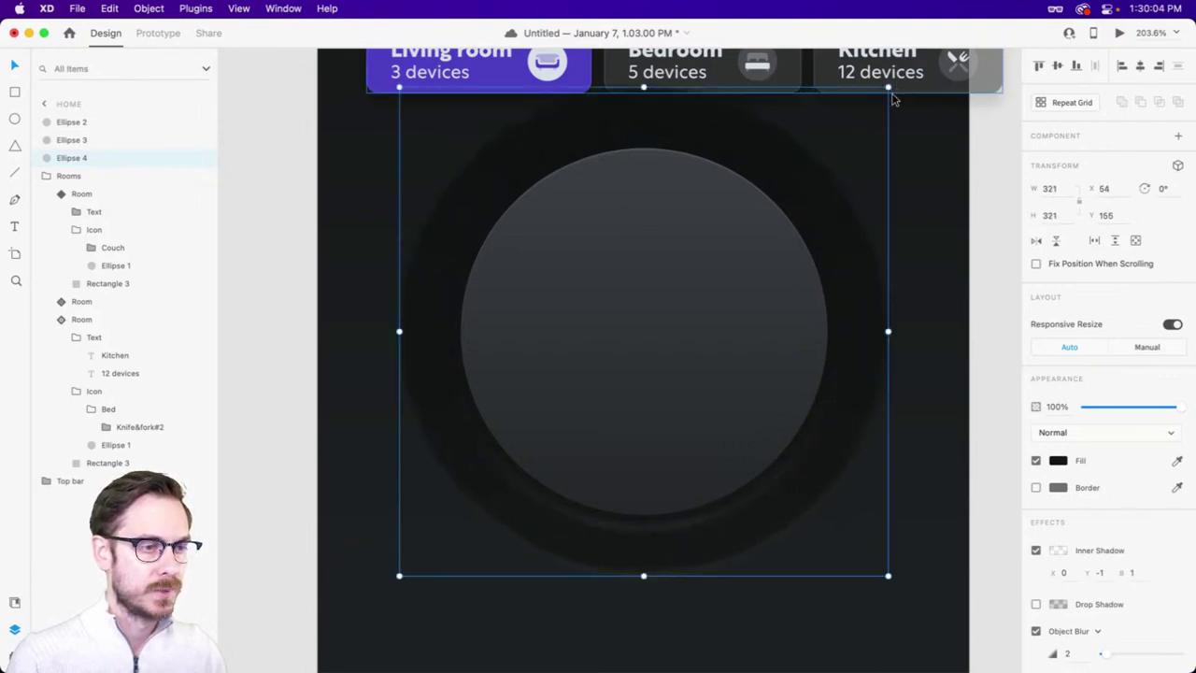
left_click(1036, 550)
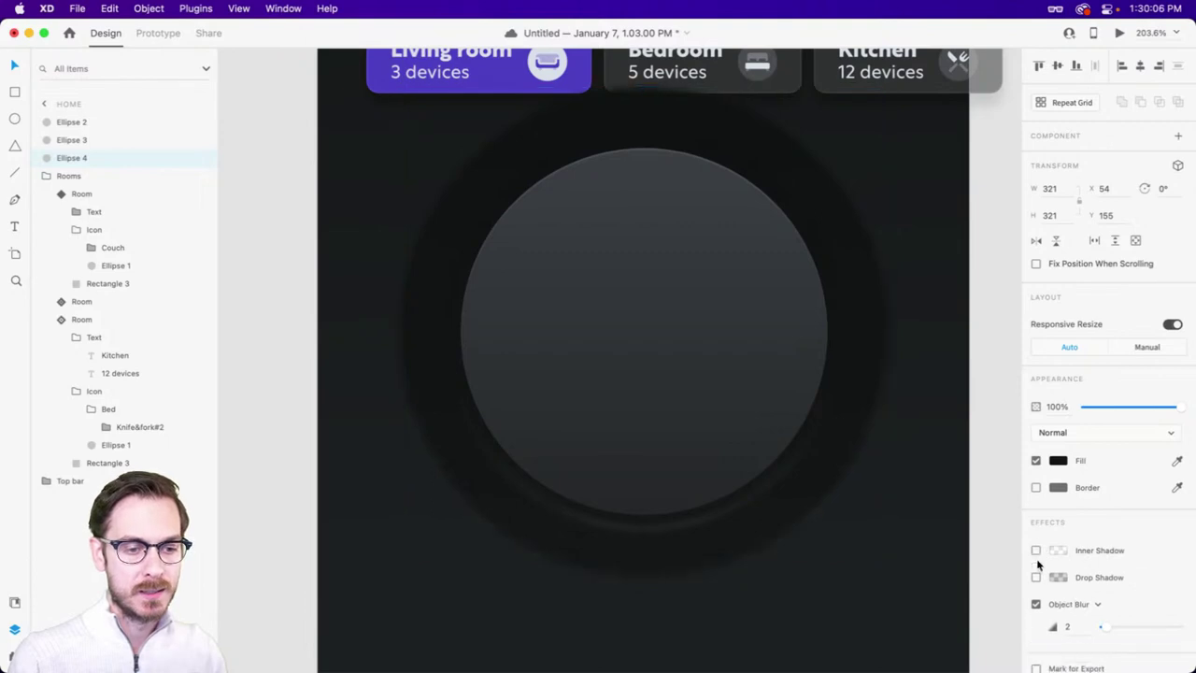
left_click(1035, 604)
- Set the outermost circle's linear gradient to #2C2E31 at the upper stop and #111214 at the lower stop
left_click(1058, 460)
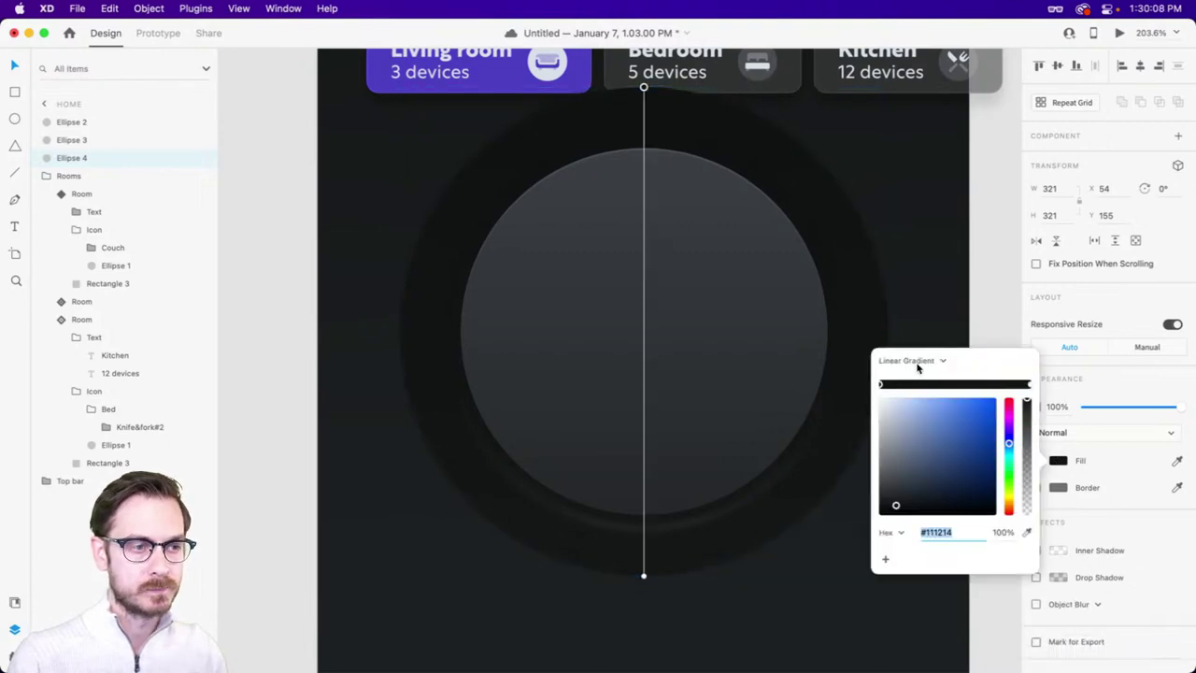
left_click(905, 362)
left_click(904, 363)
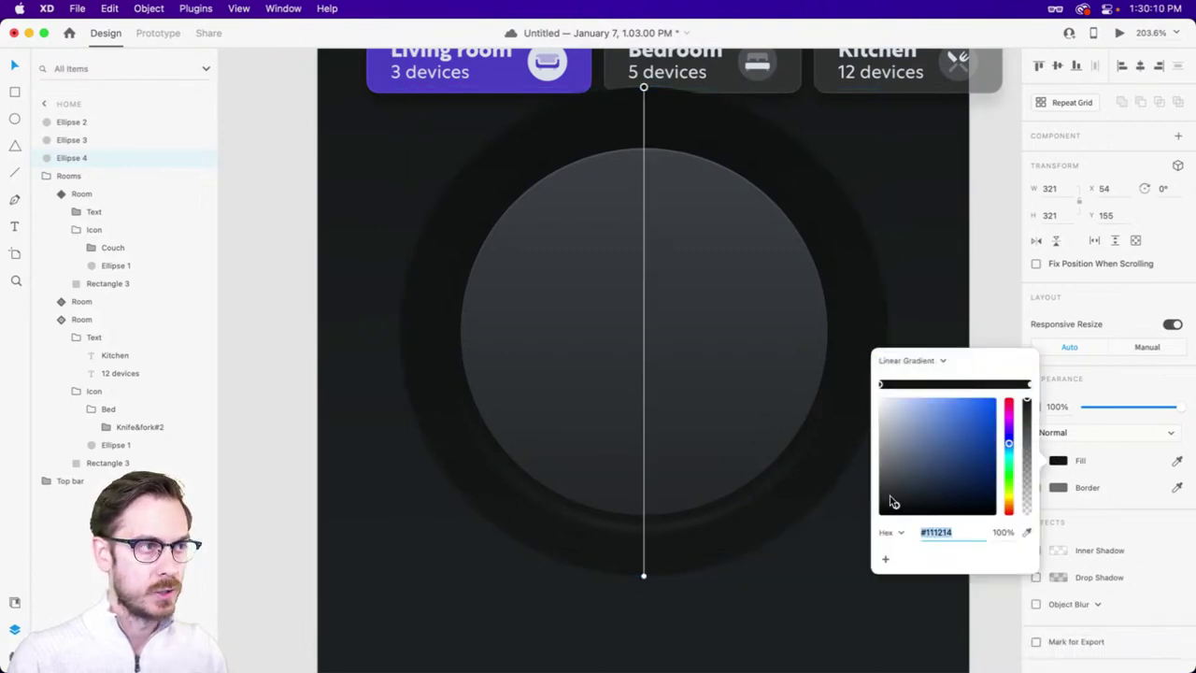
left_click(890, 496)
left_click_drag(890, 496, 890, 492)
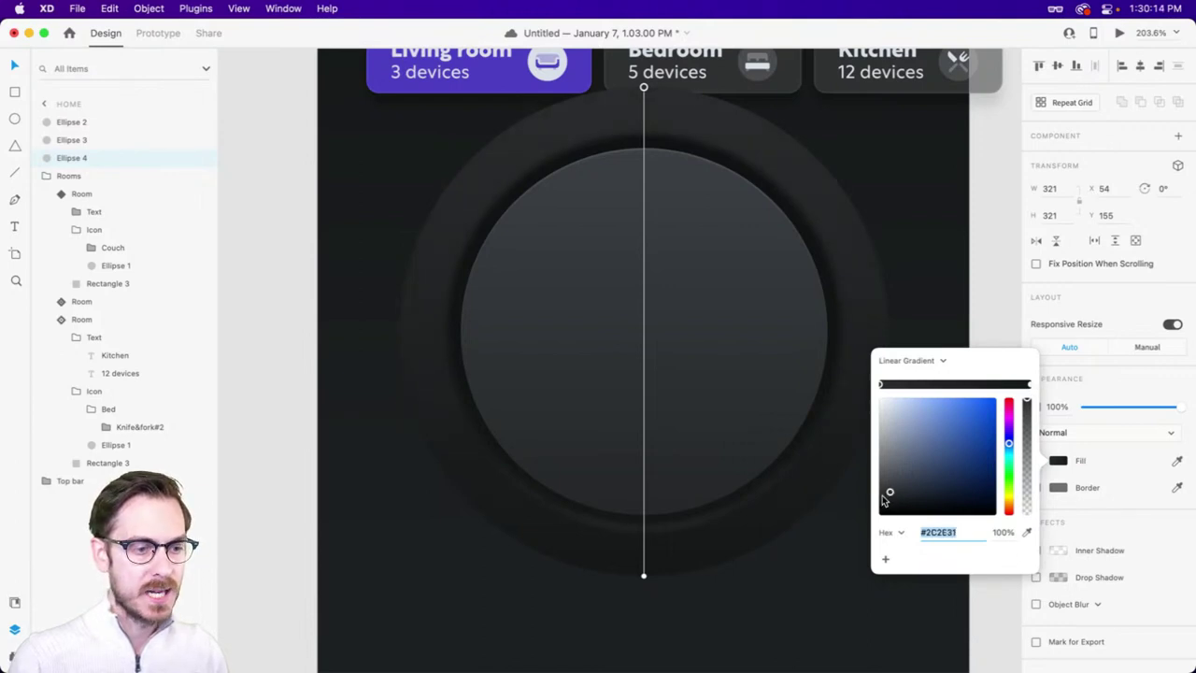
left_click(1031, 385)
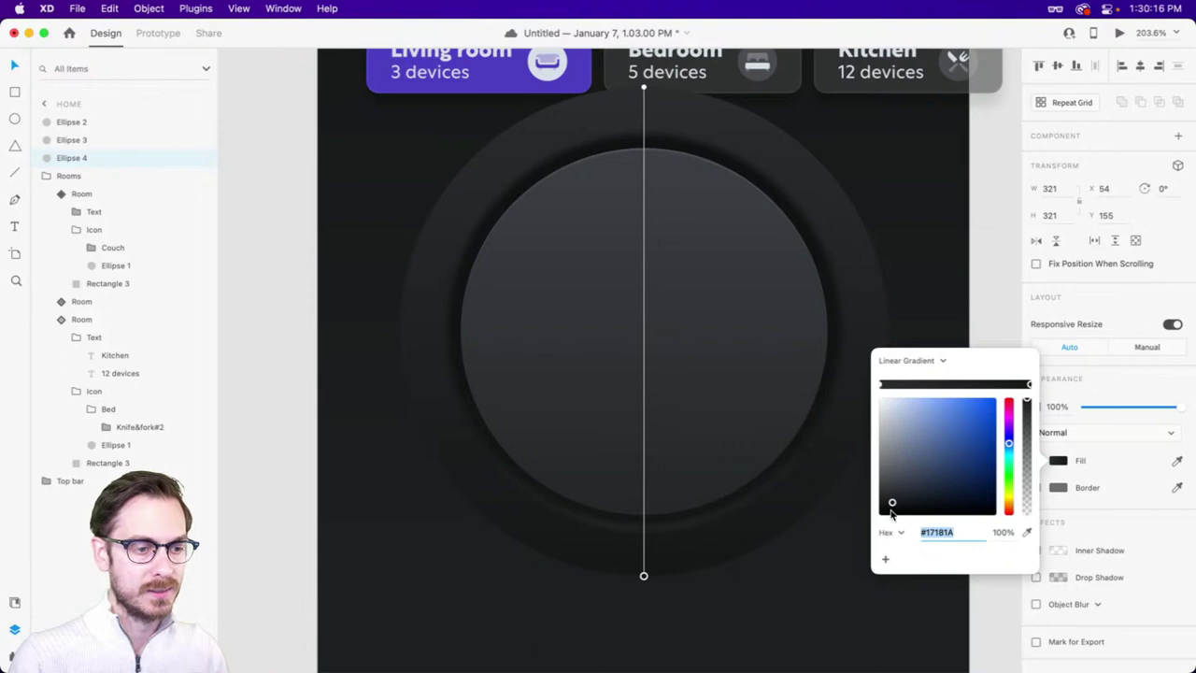
left_click_drag(892, 503, 893, 507)
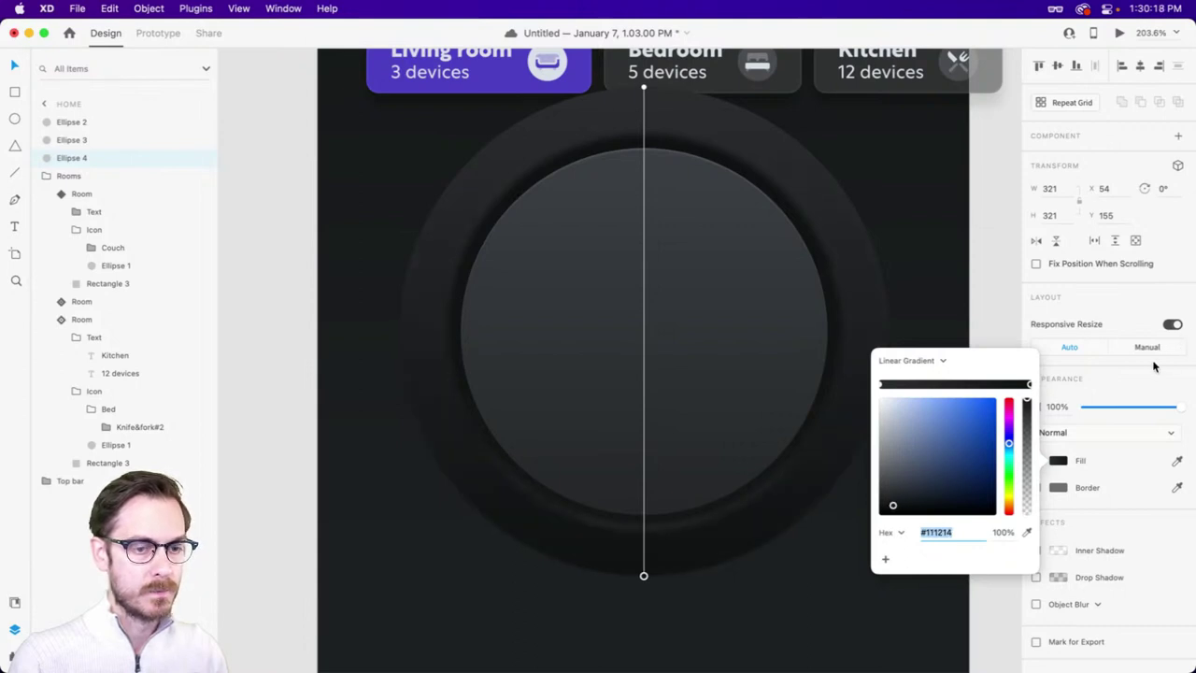
key("Escape")
- Apply an Object Blur of 8 to the outermost circle
left_click(1099, 603)
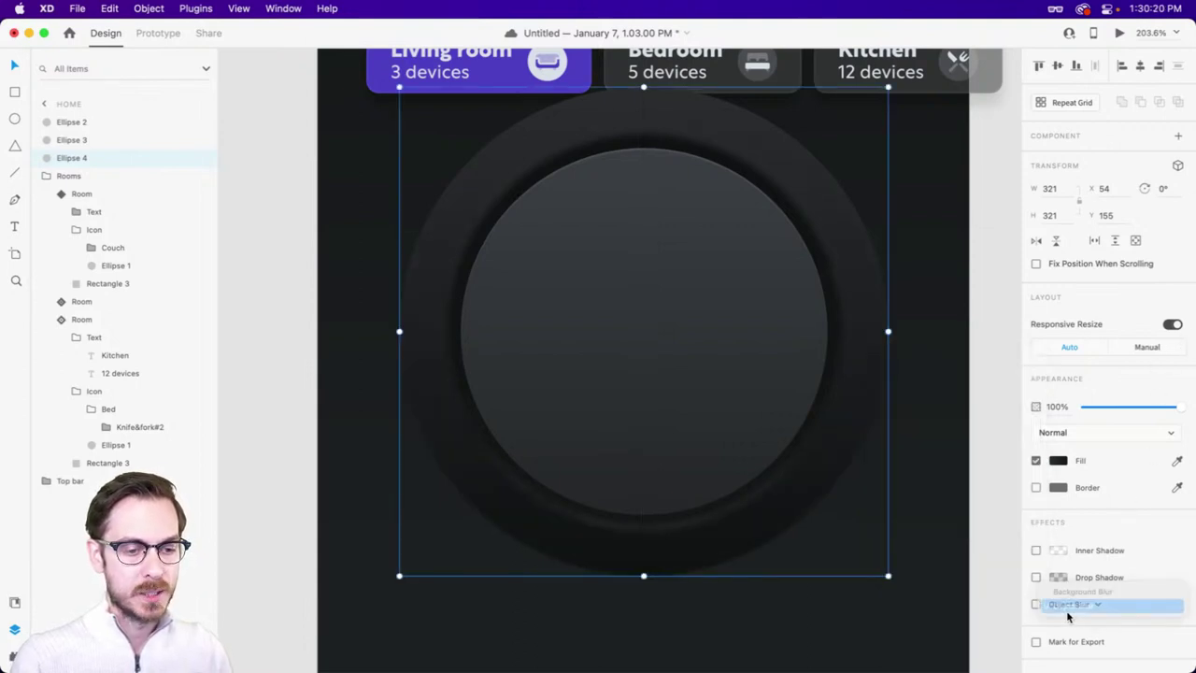
left_click(1067, 608)
left_click(1064, 605)
left_click(1045, 604)
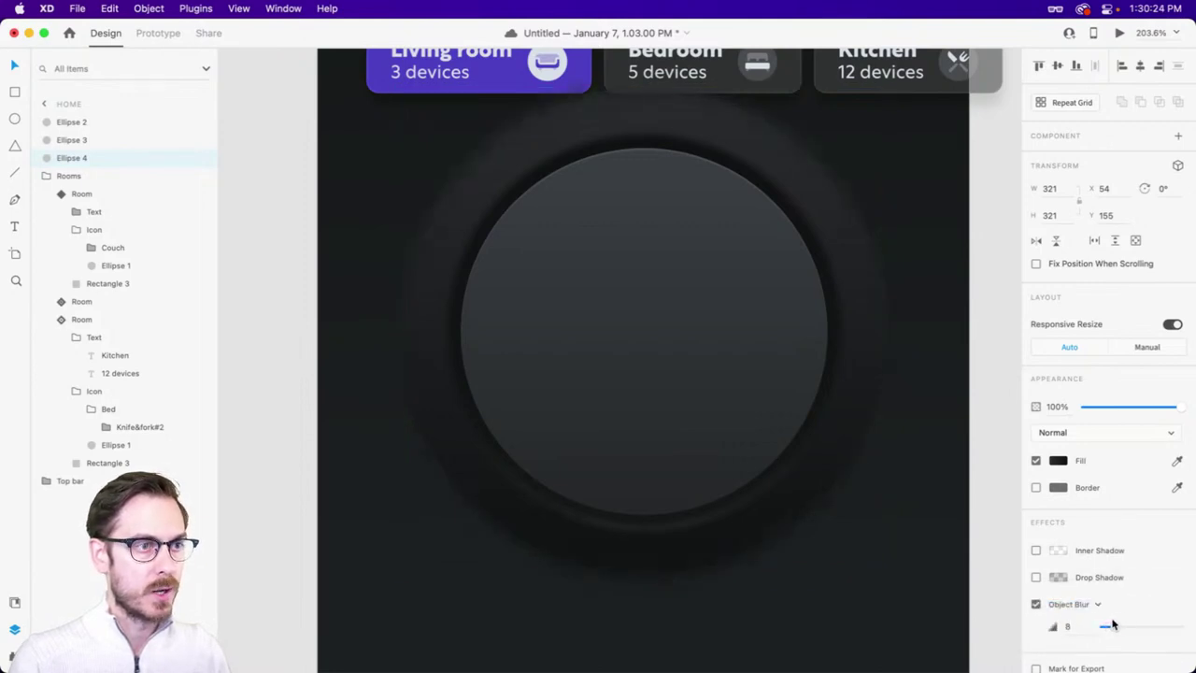
left_click_drag(1113, 625, 1113, 625)
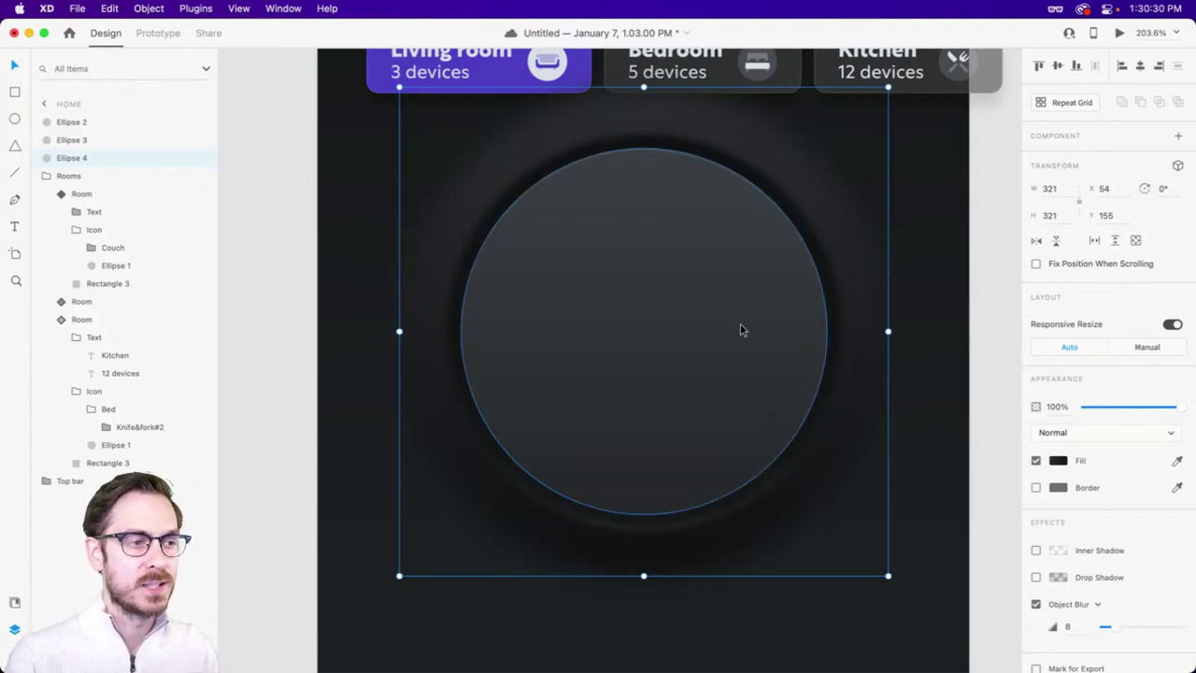
- Try the Soft Light and Overlay blend modes on the outermost circle, and restore Normal
left_click(1084, 436)
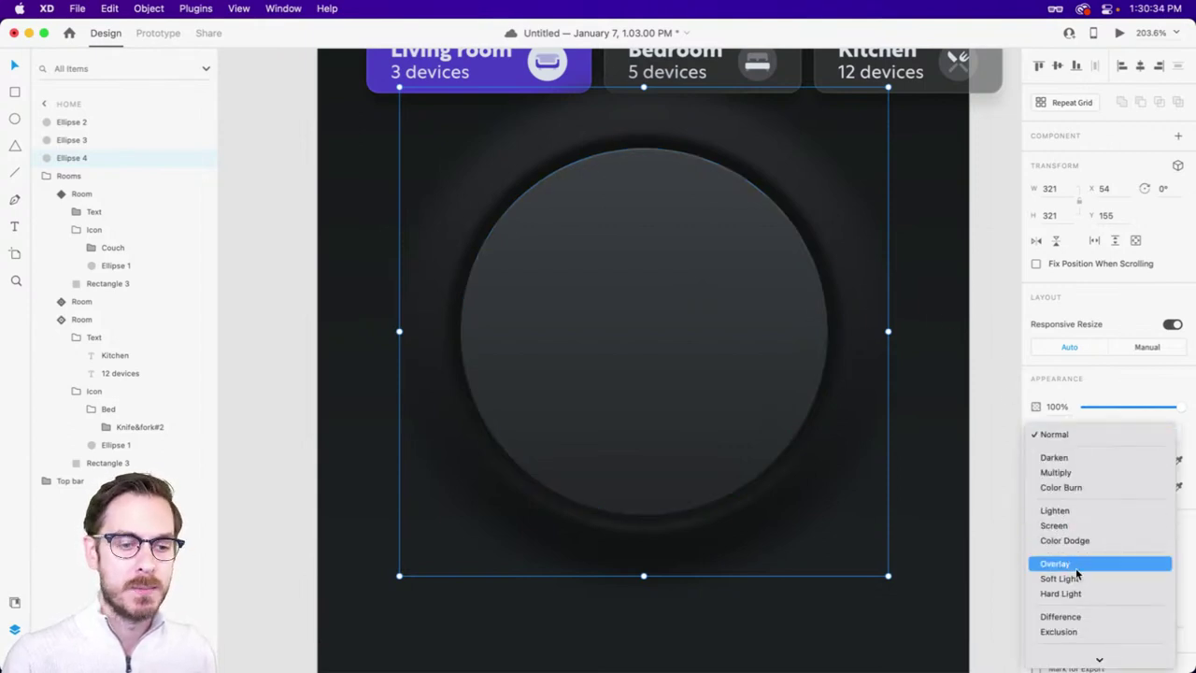
left_click(1075, 578)
left_click(1080, 433)
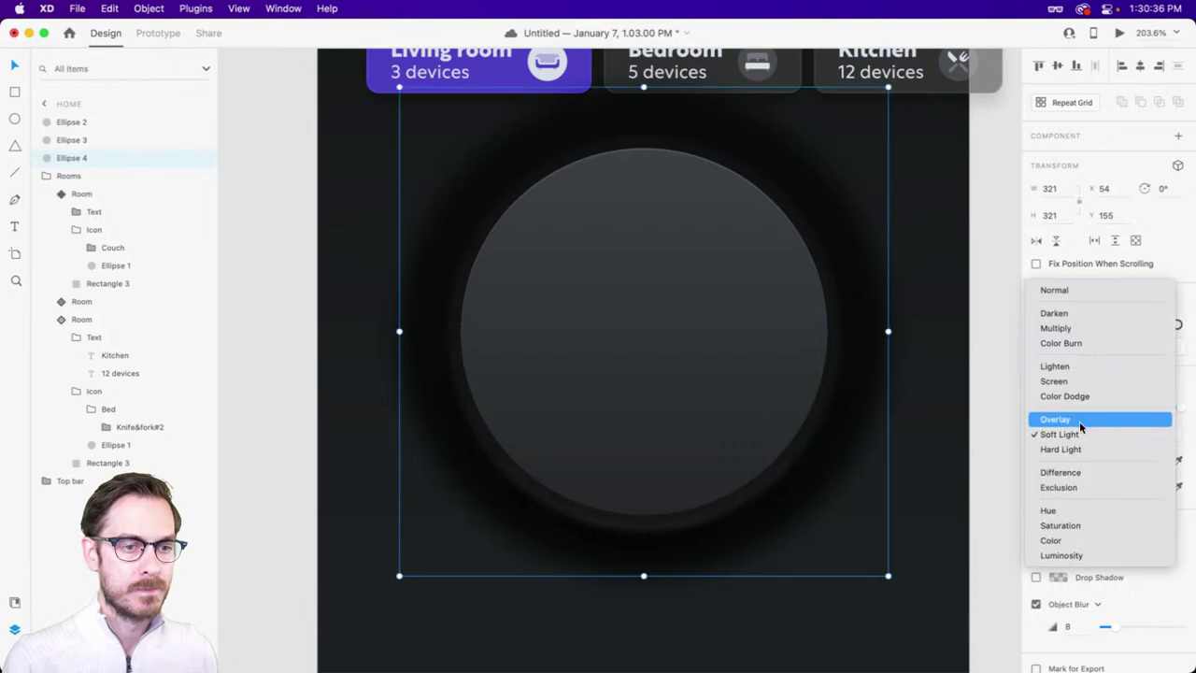
left_click(1080, 410)
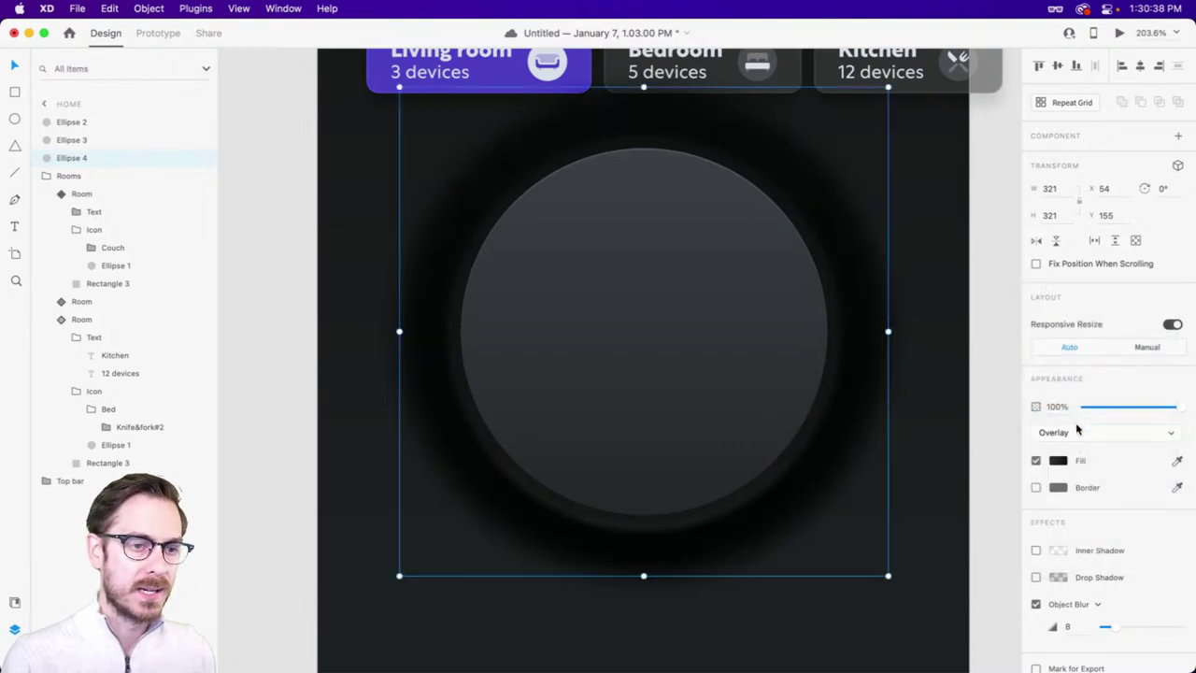
left_click(1077, 431)
left_click(1084, 302)
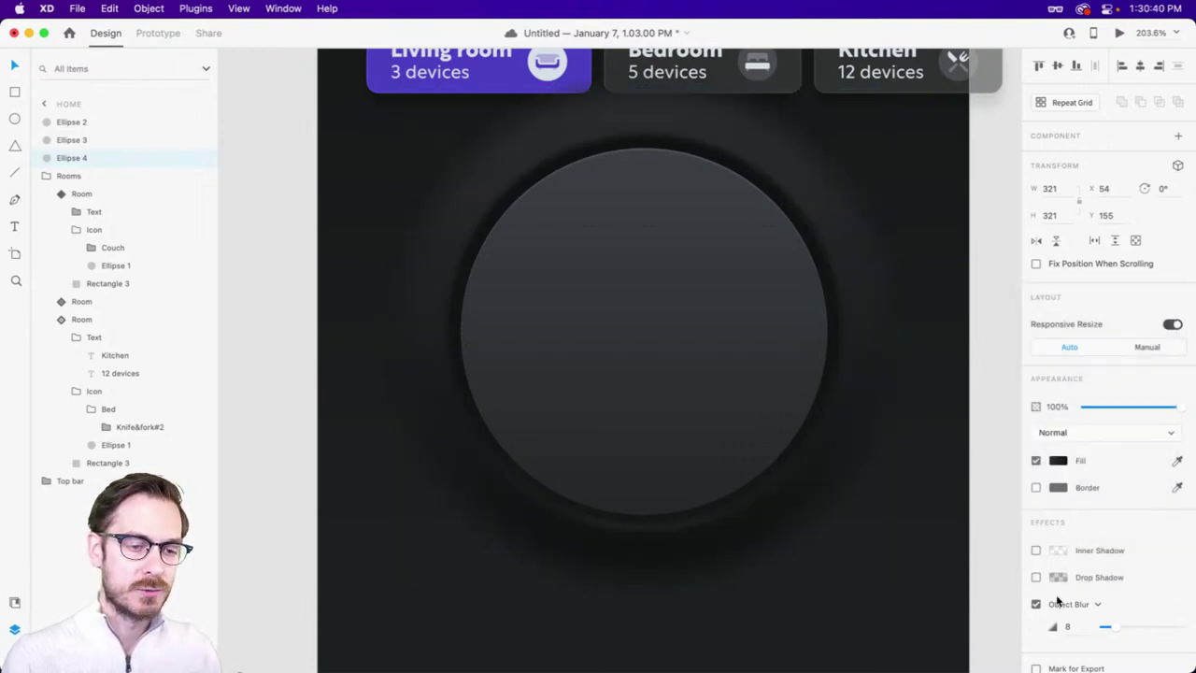
- Darken the outermost circle's upper gradient stop to #27292C and extend the circle downward to a height of 334
left_click(1059, 461)
left_click_drag(893, 482, 895, 498)
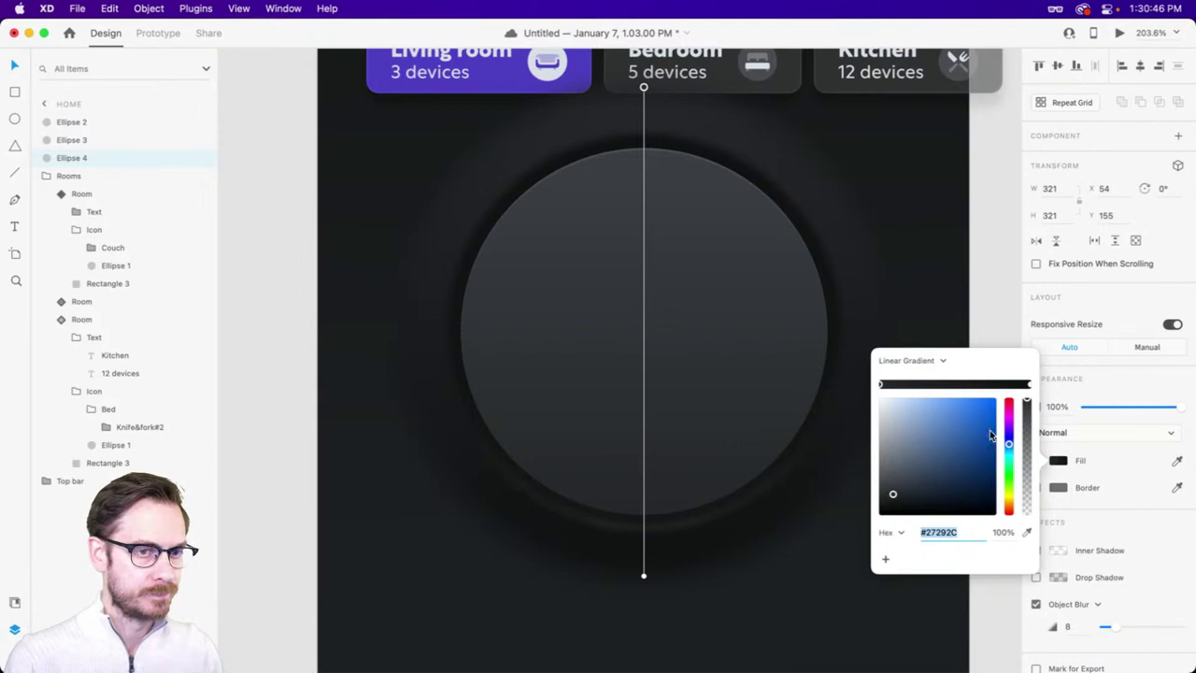
left_click(843, 487)
left_click_drag(644, 576, 643, 596)
- Reduce the opacity of the upper gradient stop on the outermost circle
left_click(1058, 460)
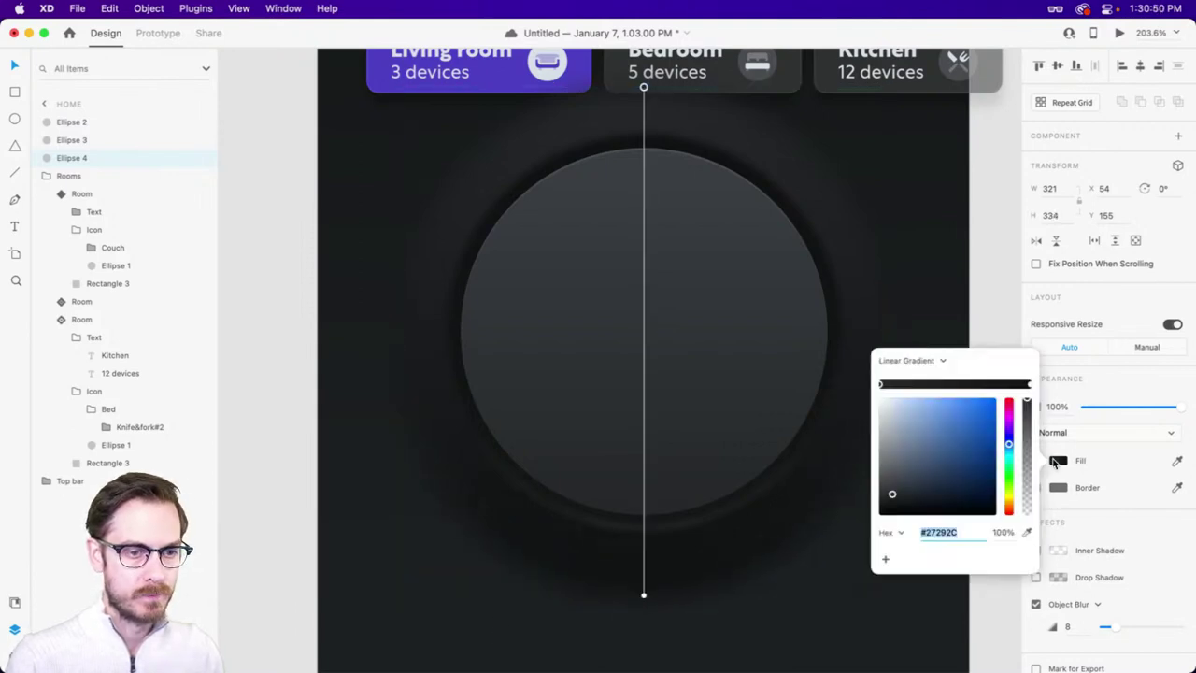
left_click_drag(1028, 393, 1023, 458)
left_click(1129, 377)
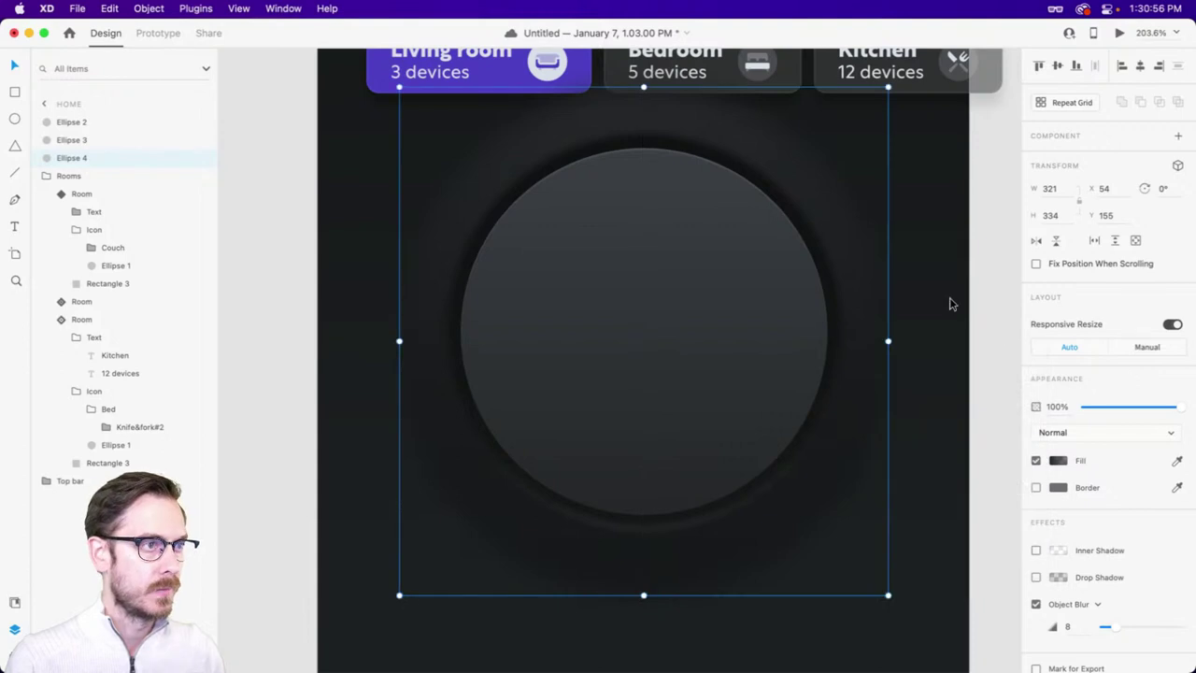
- Duplicate the front dial circle, shrink the copy to 233 × 233 about its center, and turn off its inner shadow
left_click(702, 268)
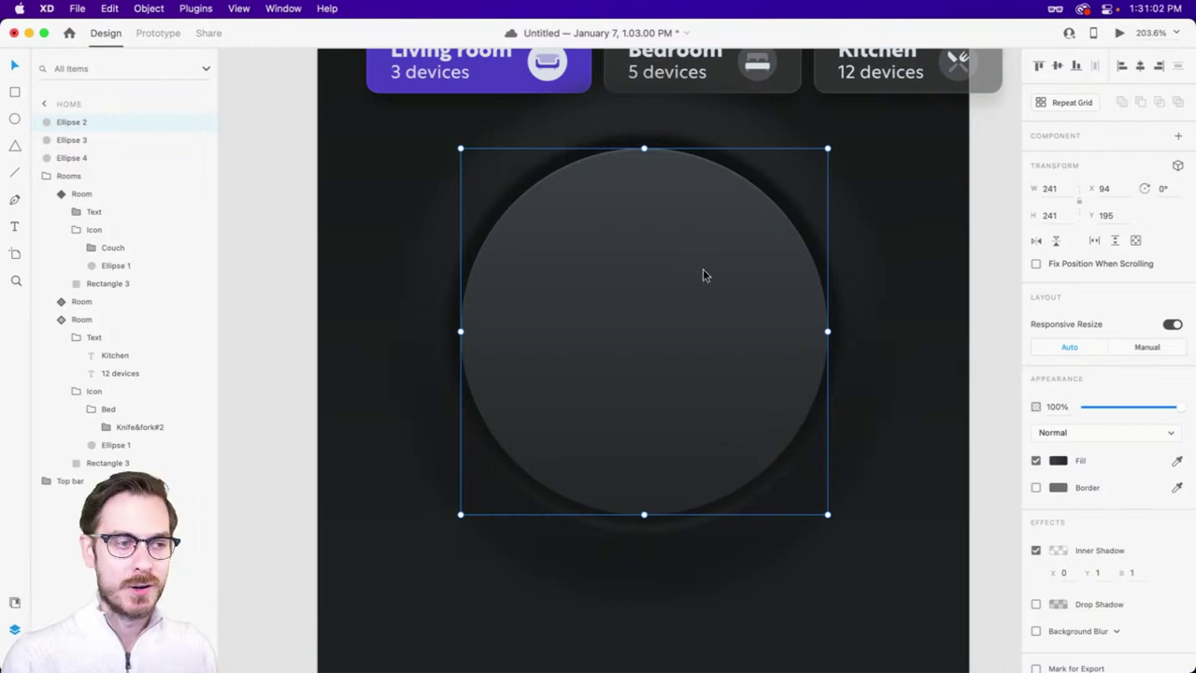
left_click(910, 272)
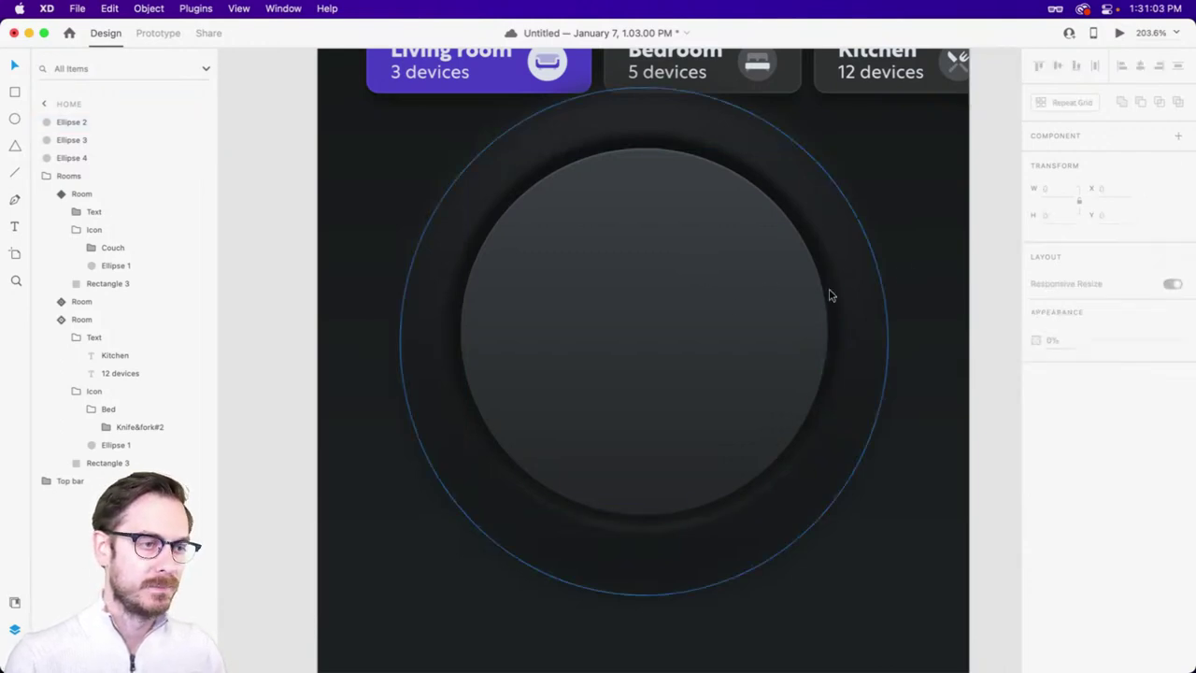
left_click(716, 306)
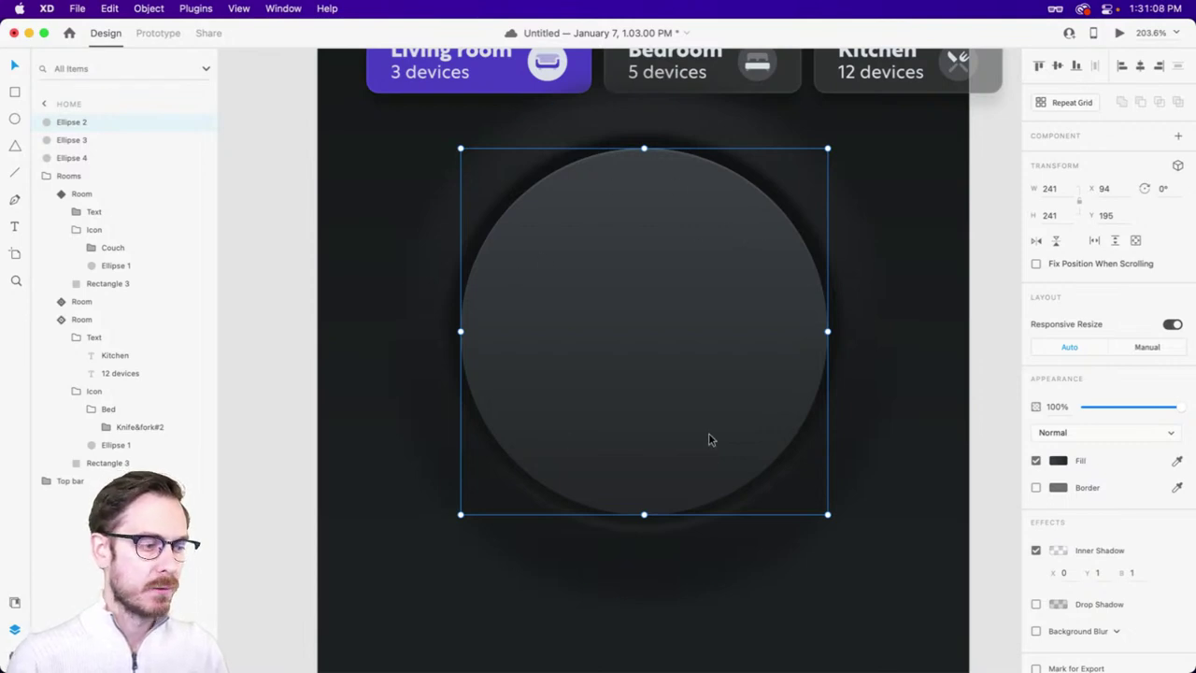
scroll(828, 509, "down", 2)
scroll(683, 318, "up", 2)
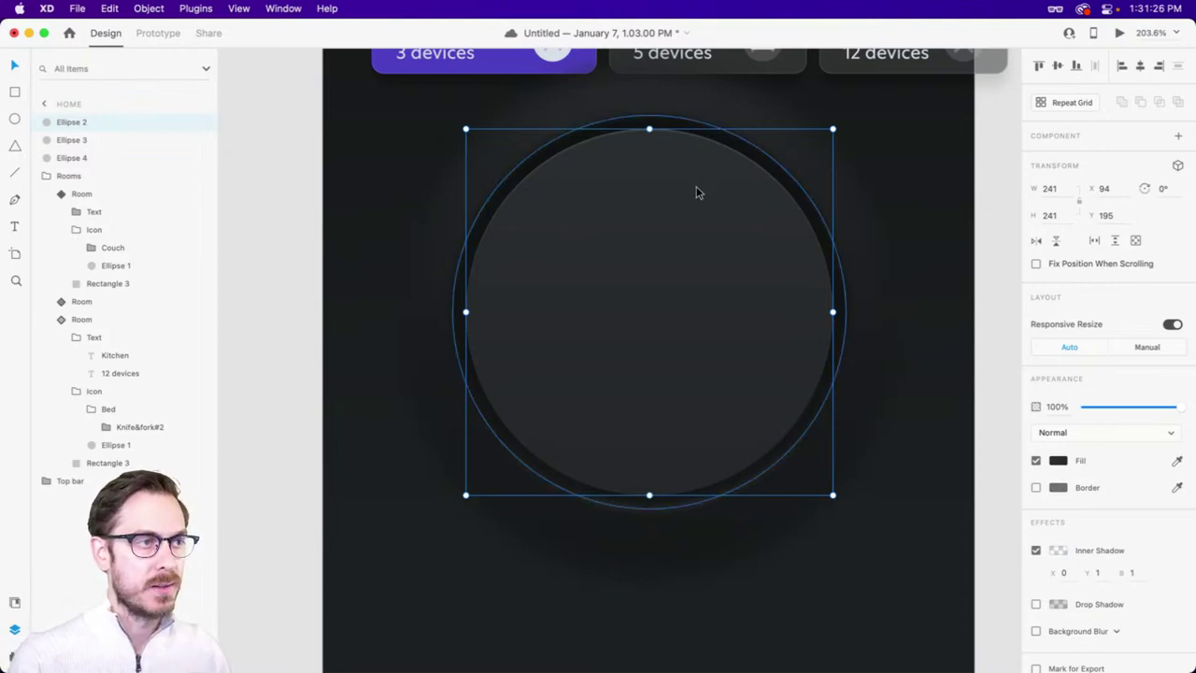
key("super+d")
left_click_drag(833, 128, 826, 137)
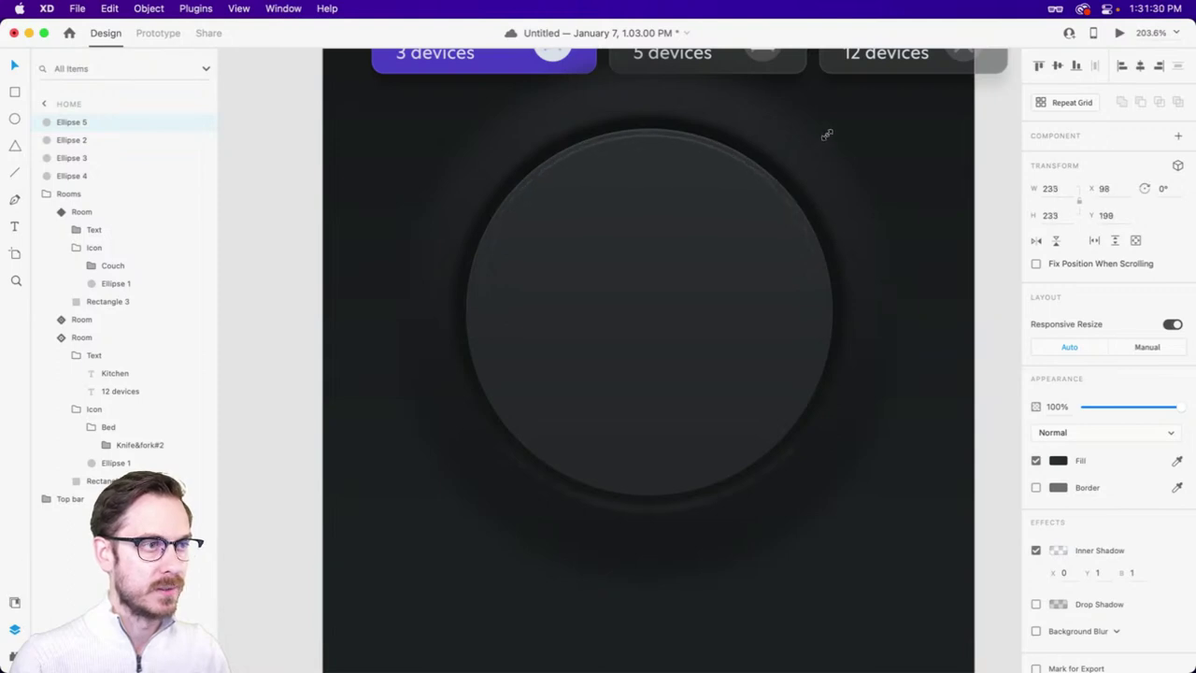
left_click(1035, 551)
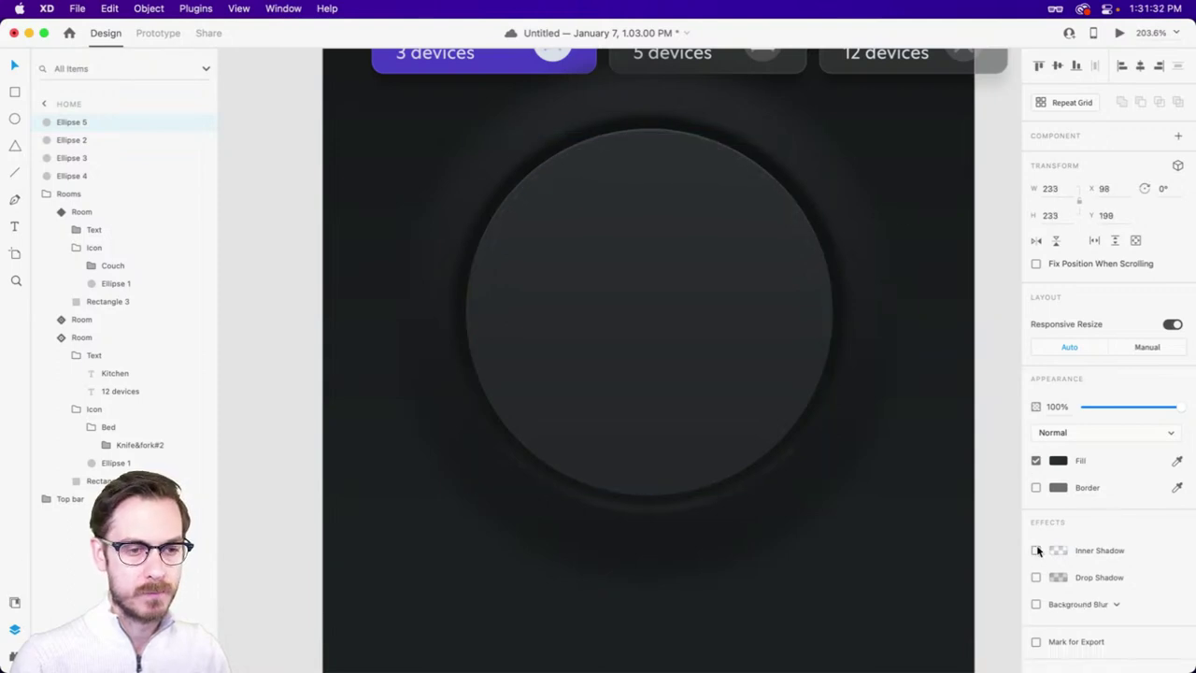
- Angle the new inner circle's linear gradient diagonally from its upper right edge to its lower left edge
left_click(1057, 460)
left_click_drag(648, 132, 759, 152)
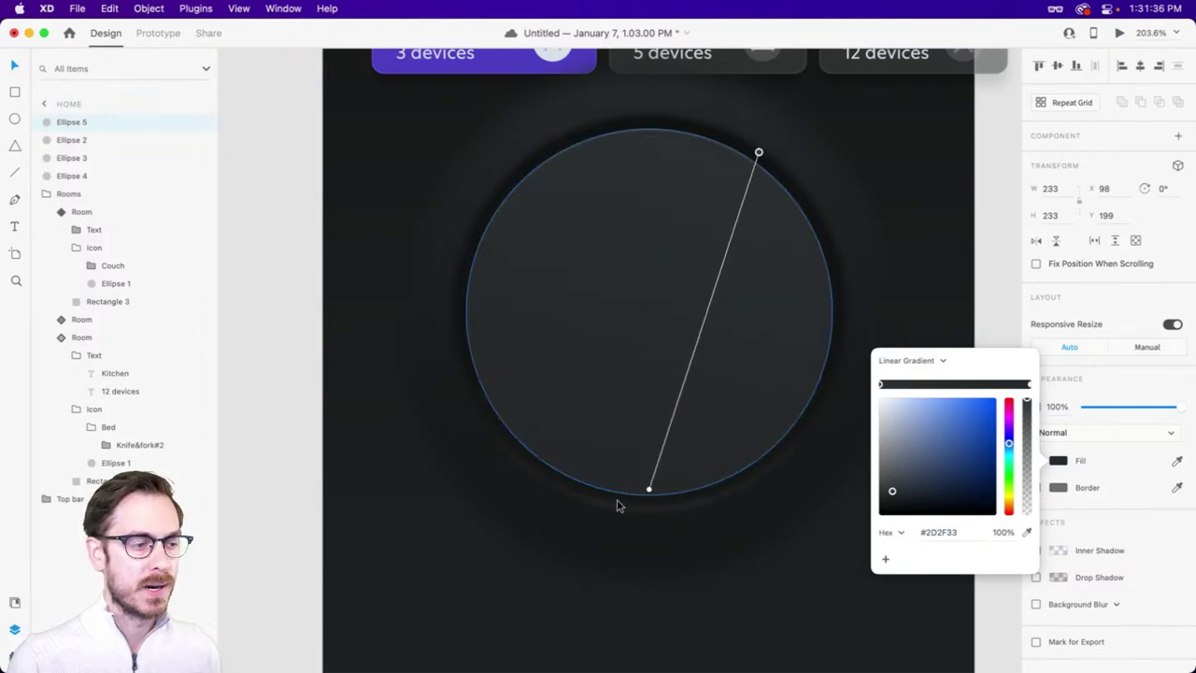
left_click_drag(651, 490, 546, 494)
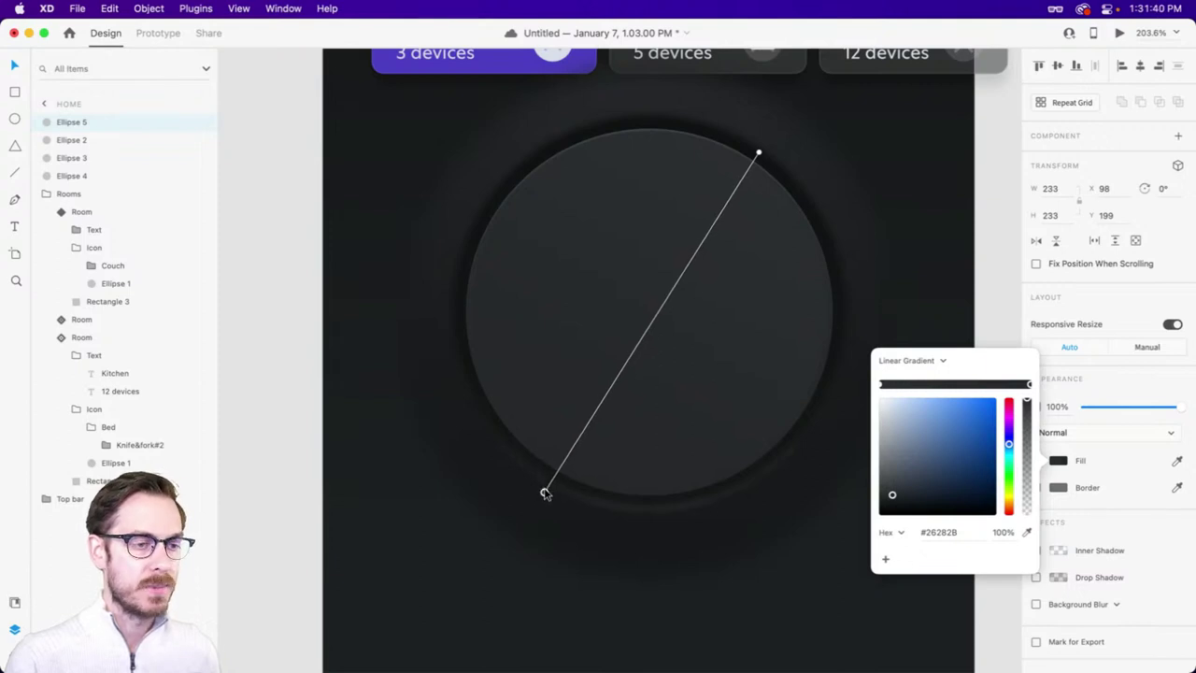
- Color the inner circle's gradient muted blue #30346C at the lower left stop and muted crimson #833A56 at the upper right stop
left_click_drag(949, 460, 1009, 439)
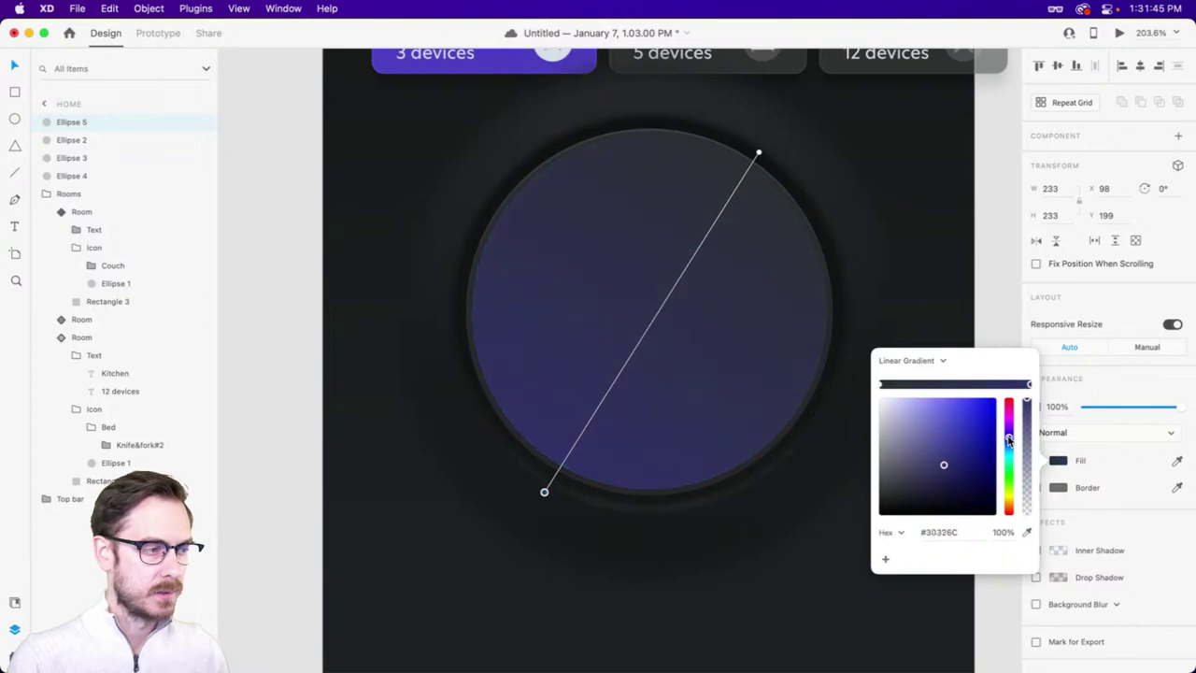
left_click(882, 384)
left_click_drag(1006, 412, 1009, 408)
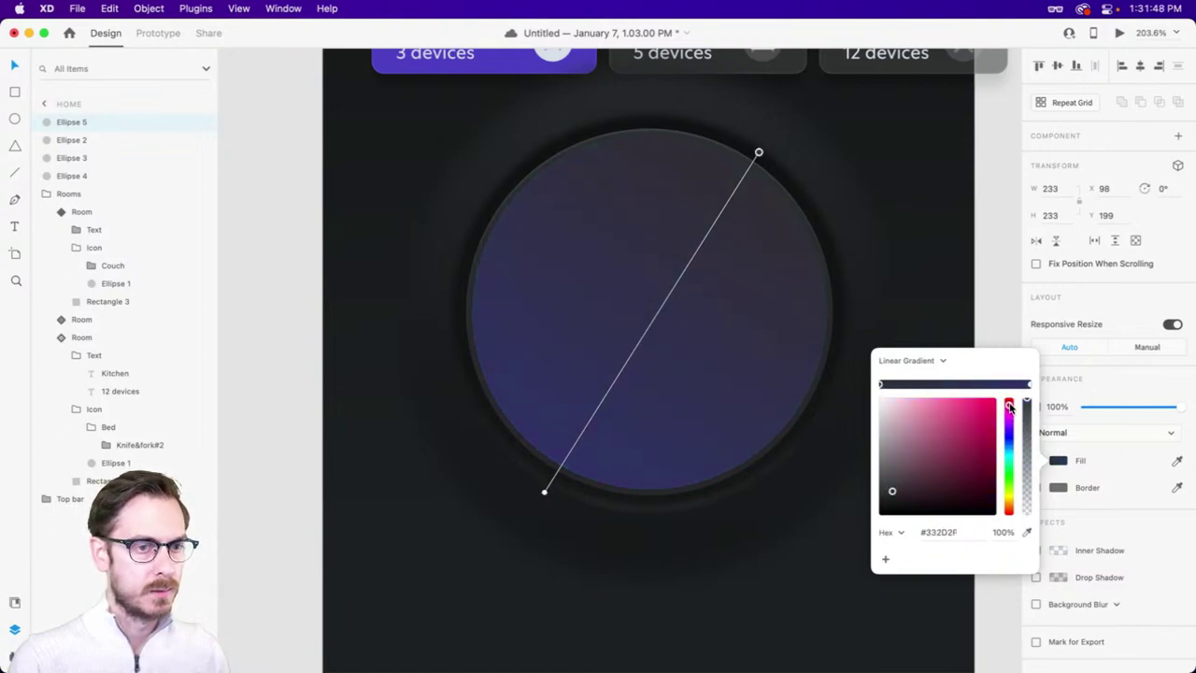
left_click_drag(956, 437, 945, 456)
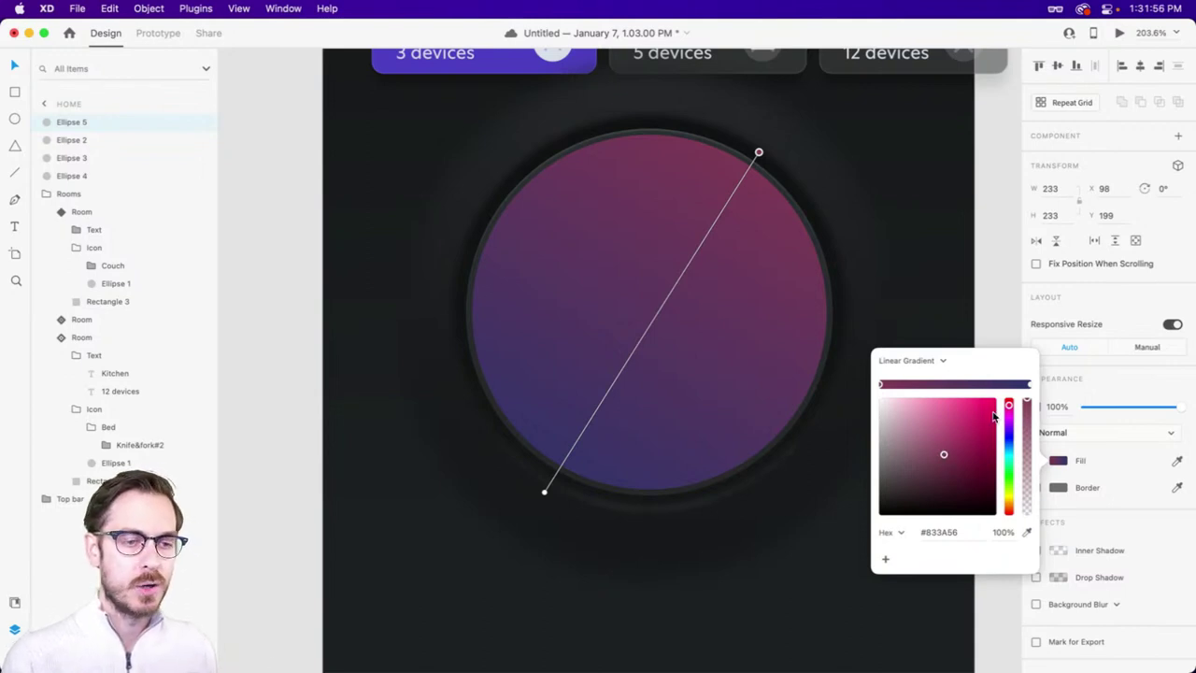
left_click(1110, 376)
- Try a vivid crimson upper stop and a bright blue #0058FF lower stop in the inner circle's gradient, and undo both
left_click(1060, 460)
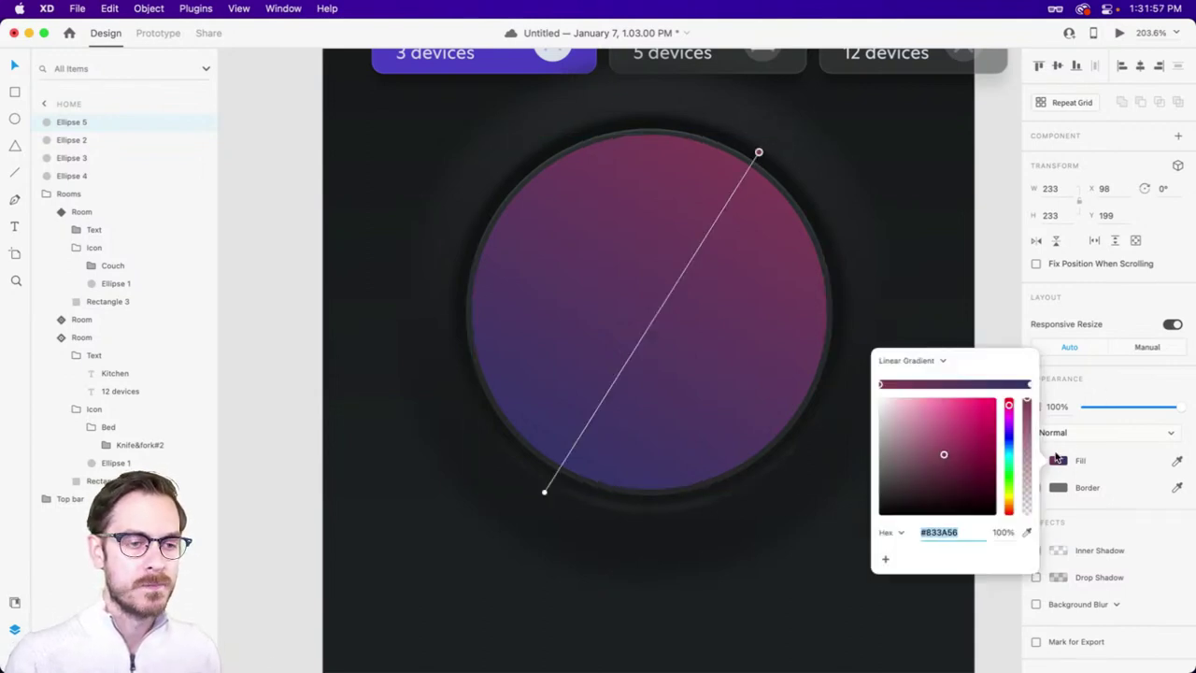
left_click(987, 411)
left_click(1029, 385)
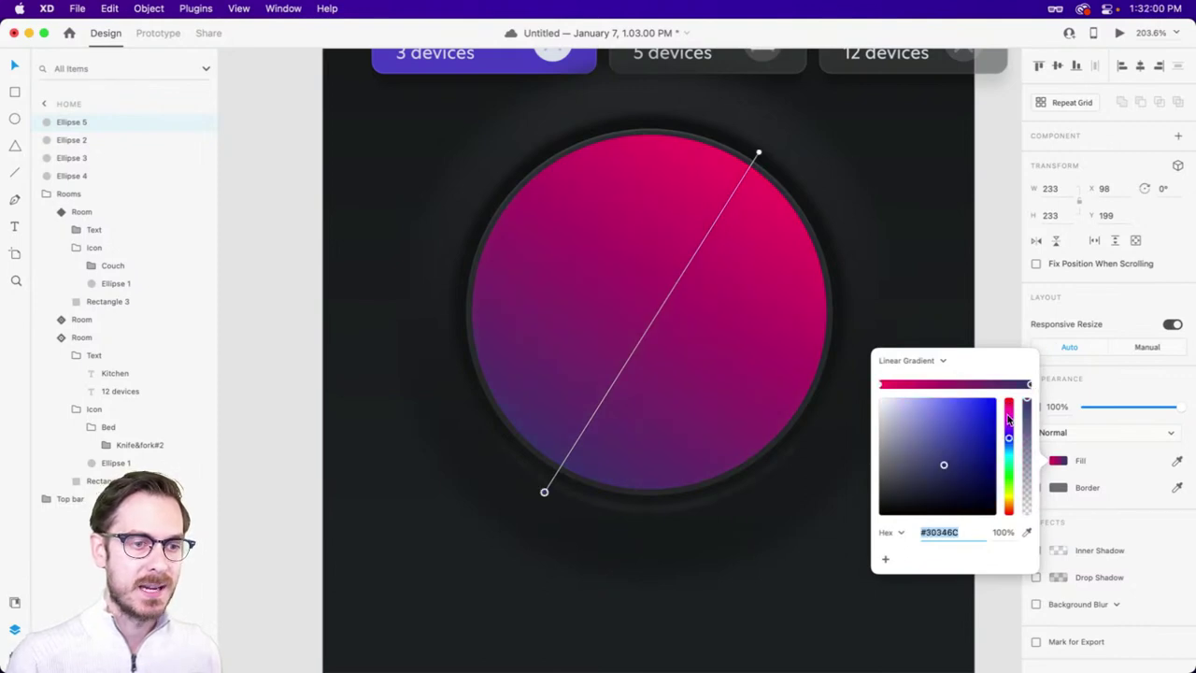
left_click_drag(969, 422, 1028, 421)
left_click(1009, 446)
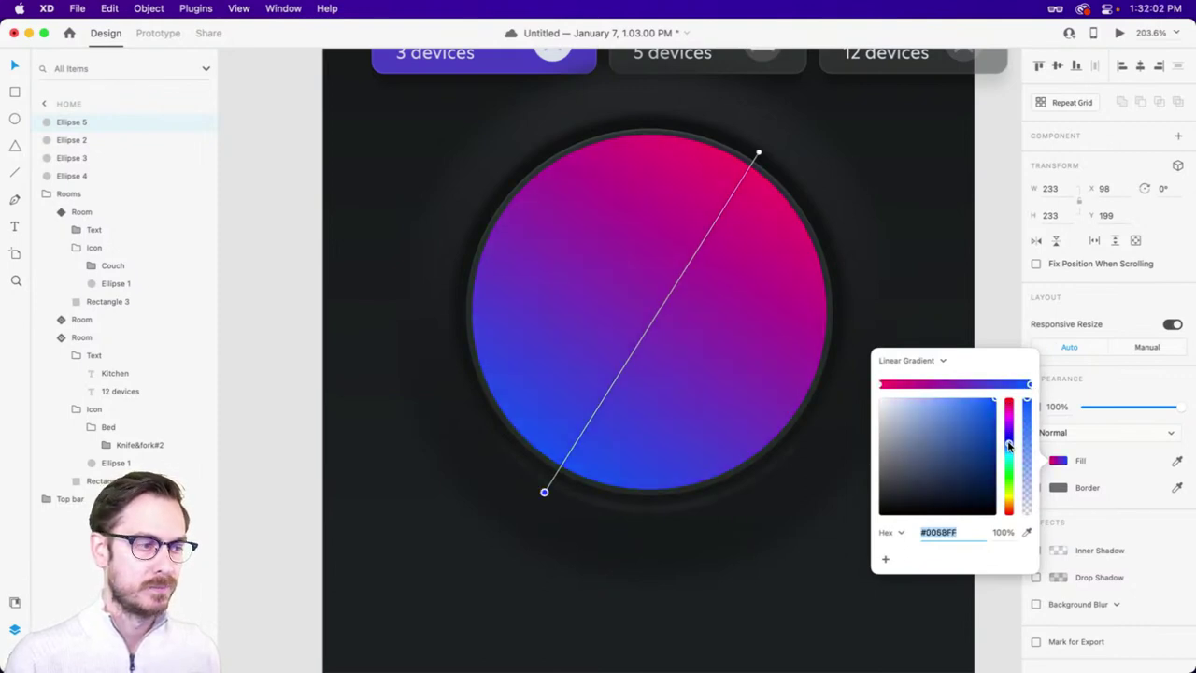
left_click(1117, 392)
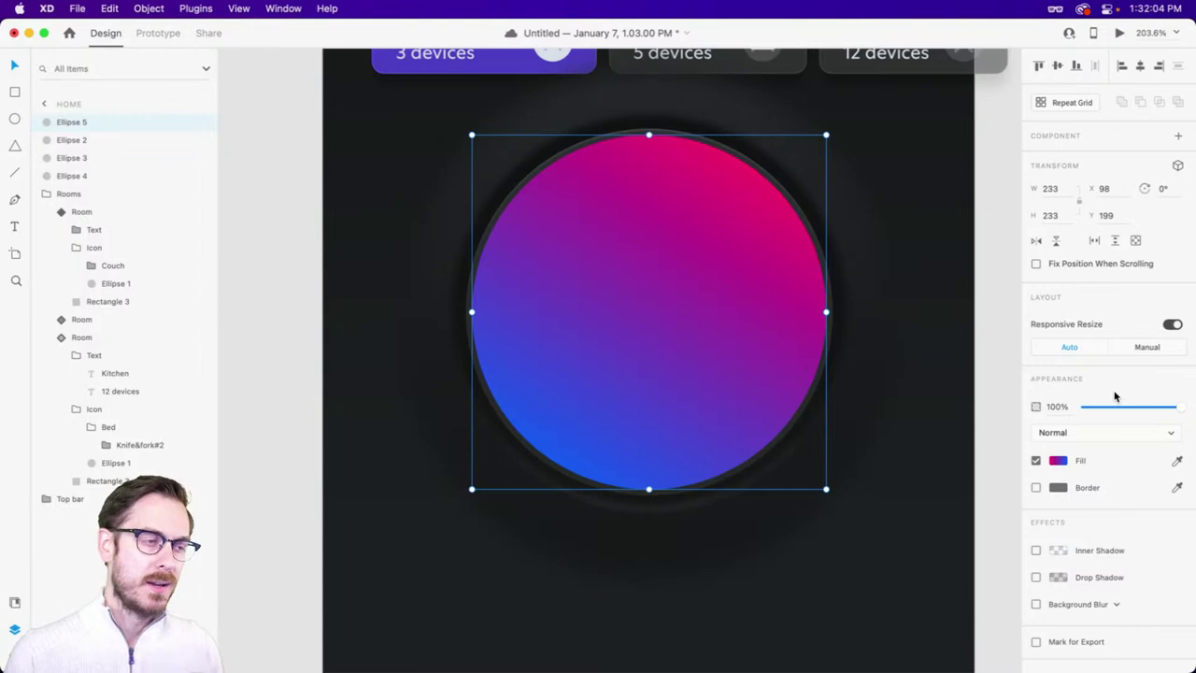
key("super+z")
key("super+z")
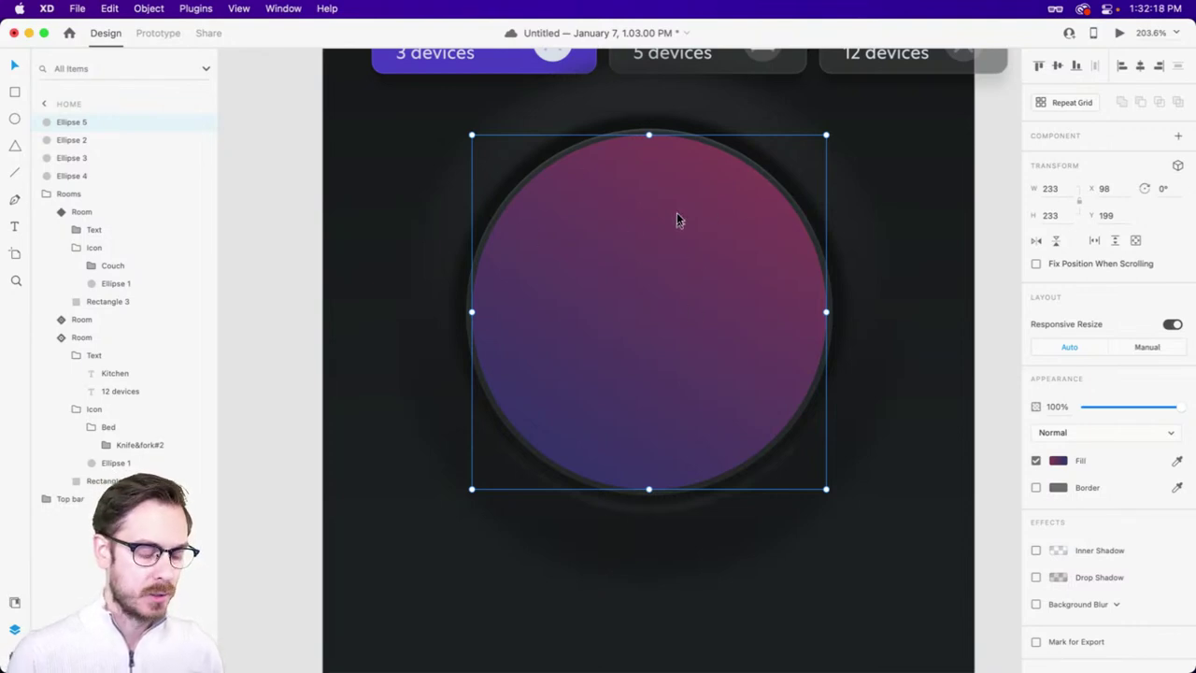
- Duplicate the gradient circle in place, then switch to Finder and close the Downloads window to reach the LED folder
key("super+d")
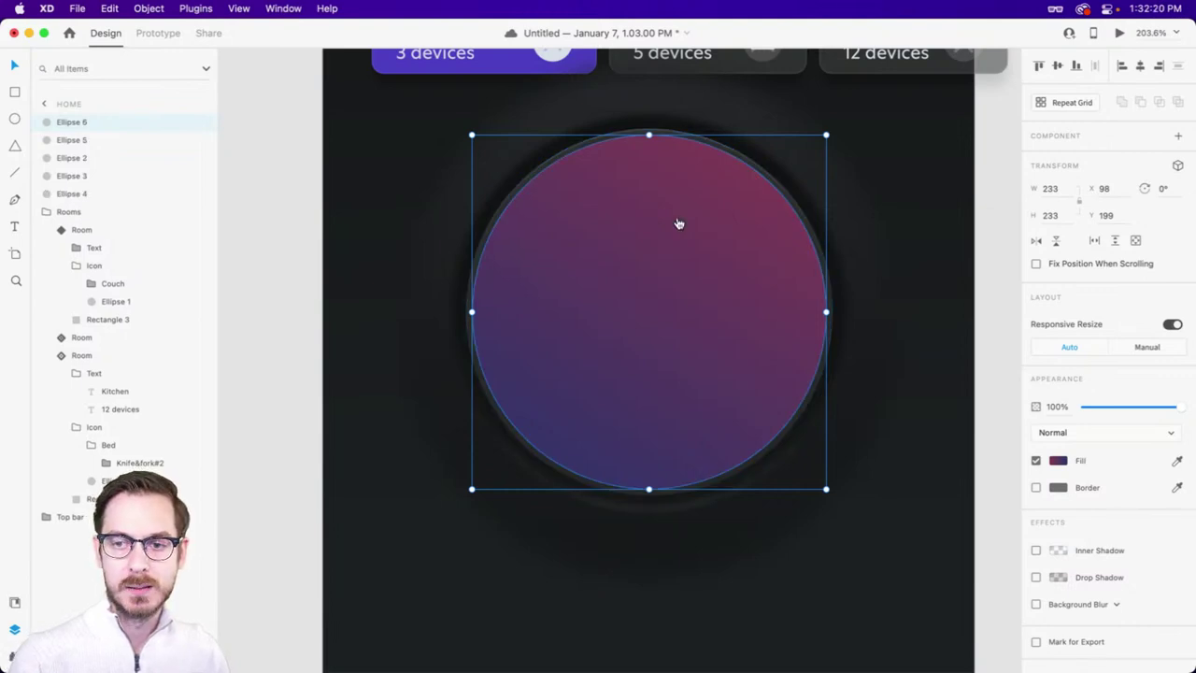
key("super+Tab")
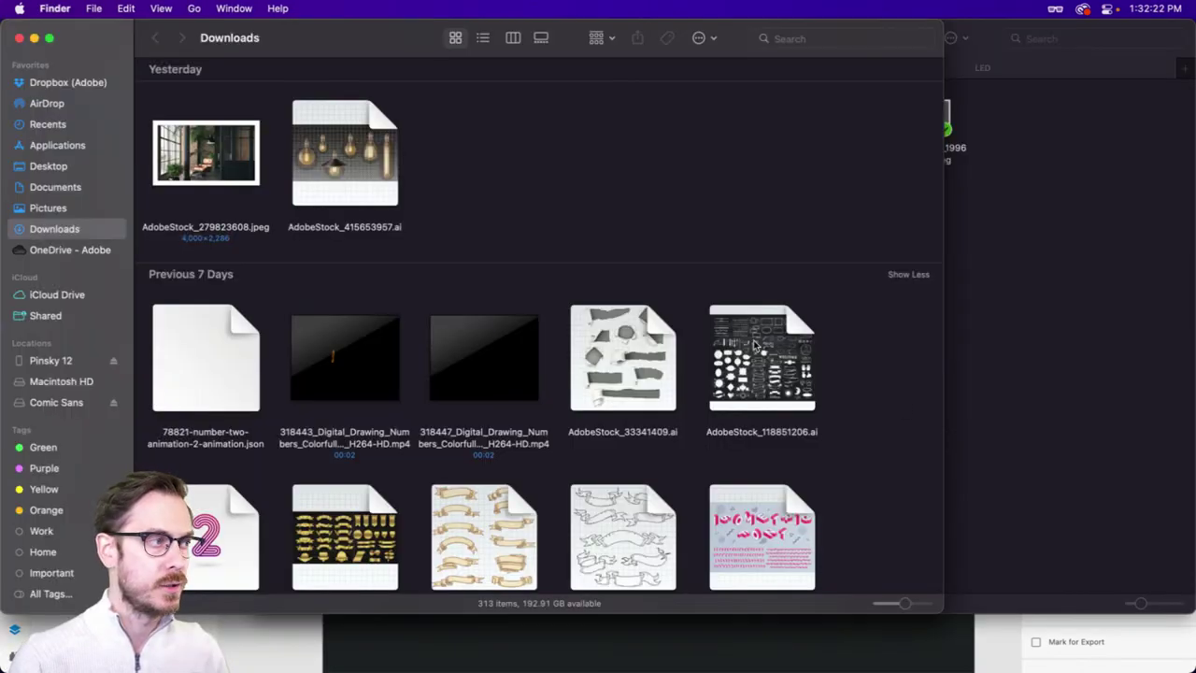
key("super+w")
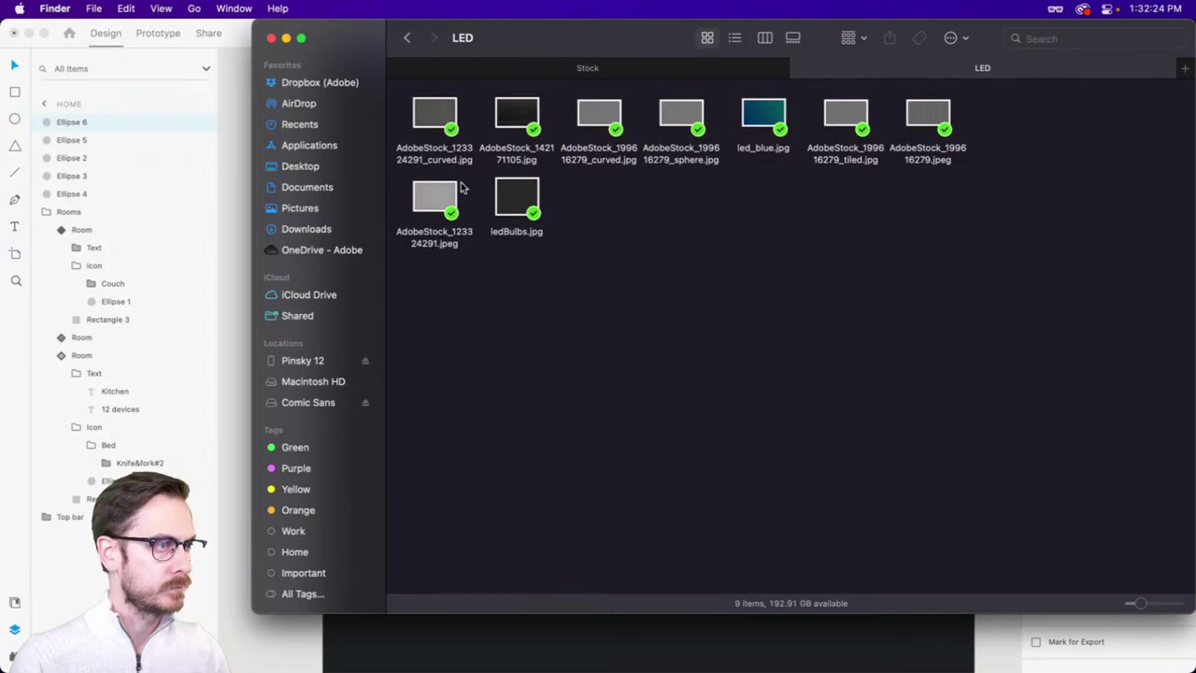
- Preview the LED texture images and fill the duplicated circle with ledBulbs.jpg
left_click(516, 195)
key("space")
key("Up")
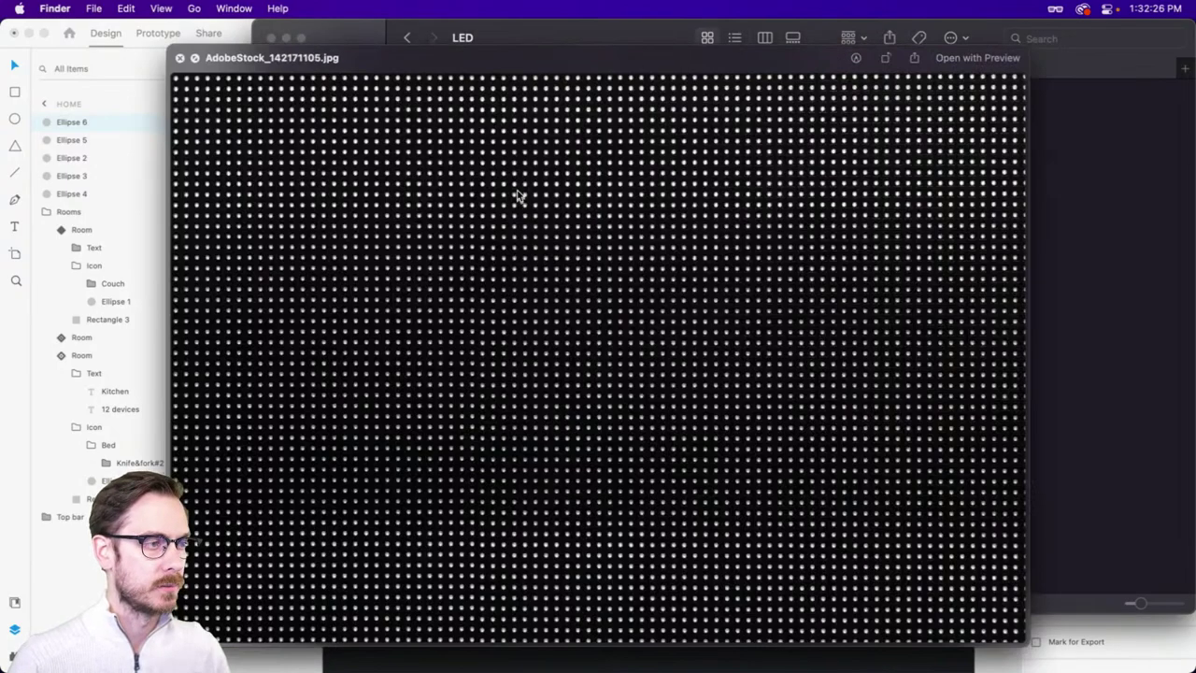
key("Down")
key("Down")
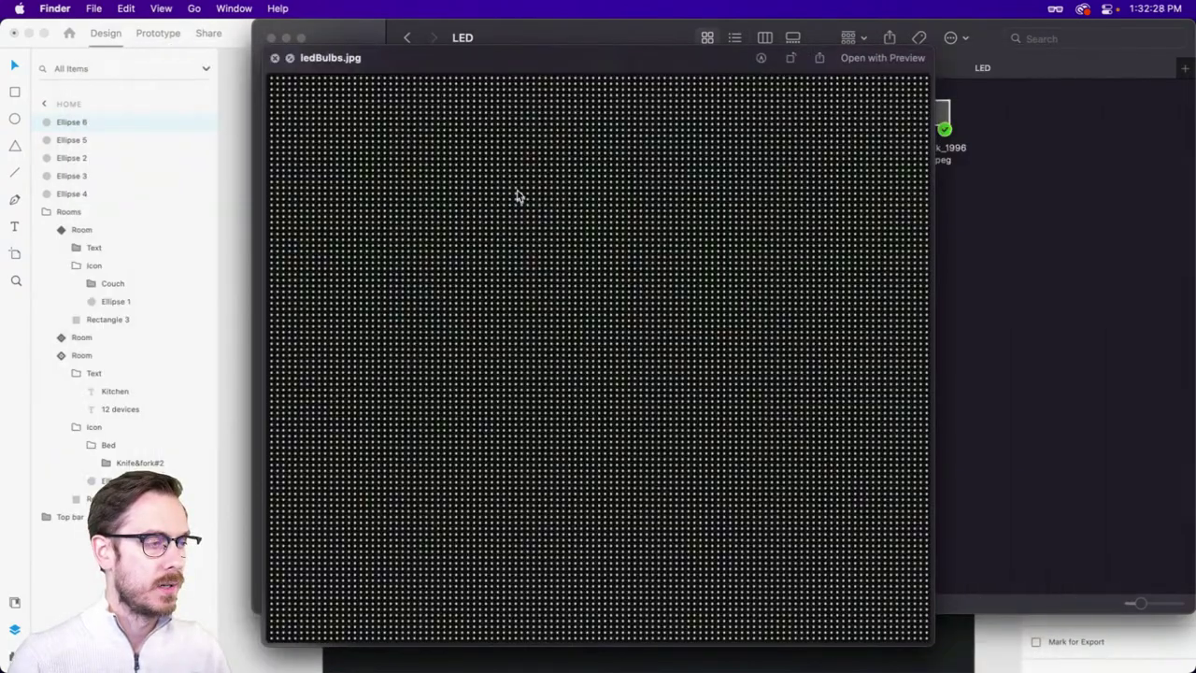
key("space")
left_click_drag(517, 195, 764, 268)
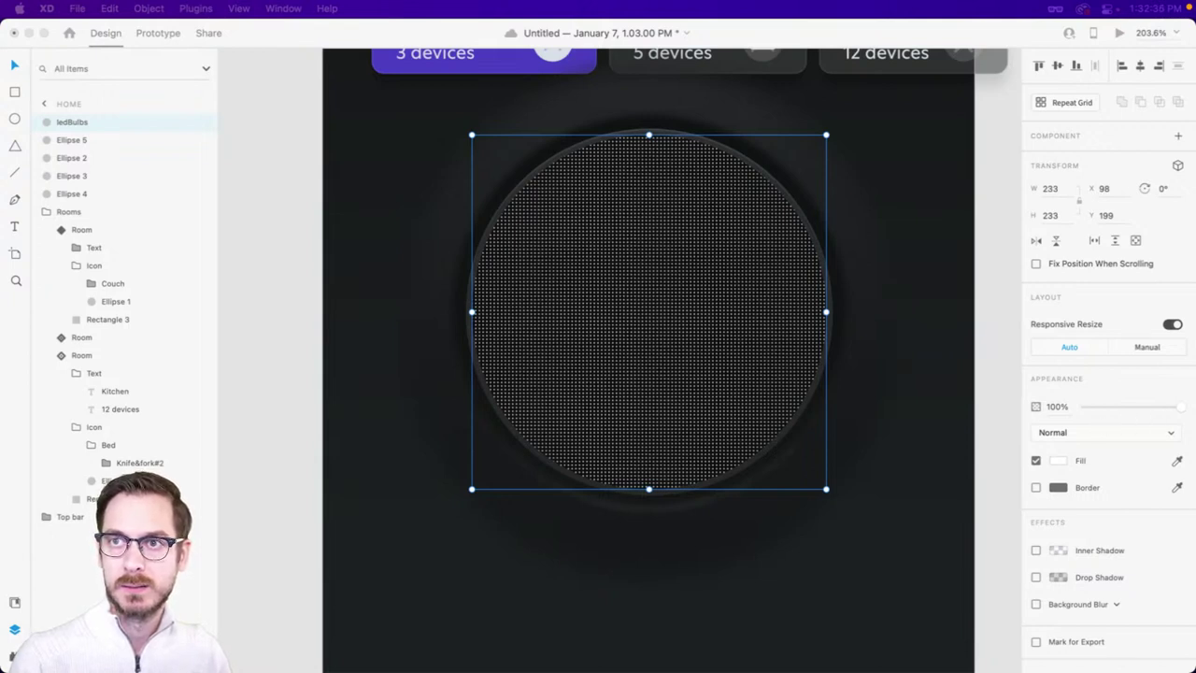
- Blend the LED texture circle with Soft Light and reduce its opacity to 16%
left_click_drag(1094, 404, 1182, 406)
left_click(1131, 433)
left_click(1063, 581)
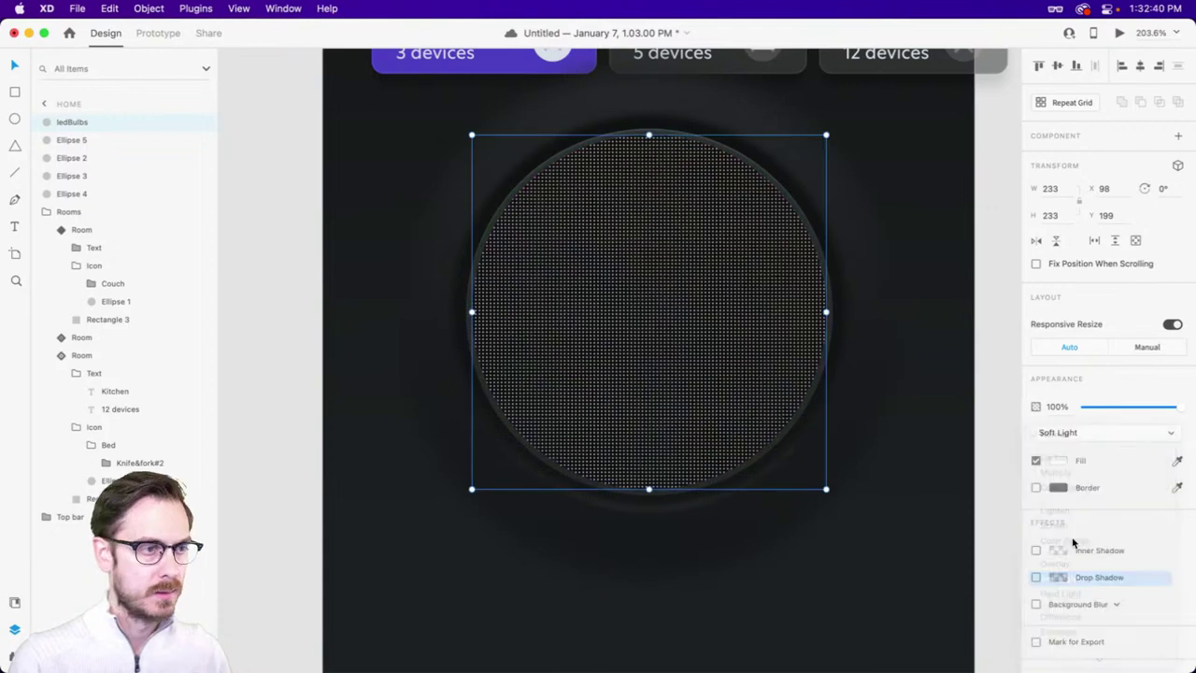
left_click_drag(1181, 405, 1100, 402)
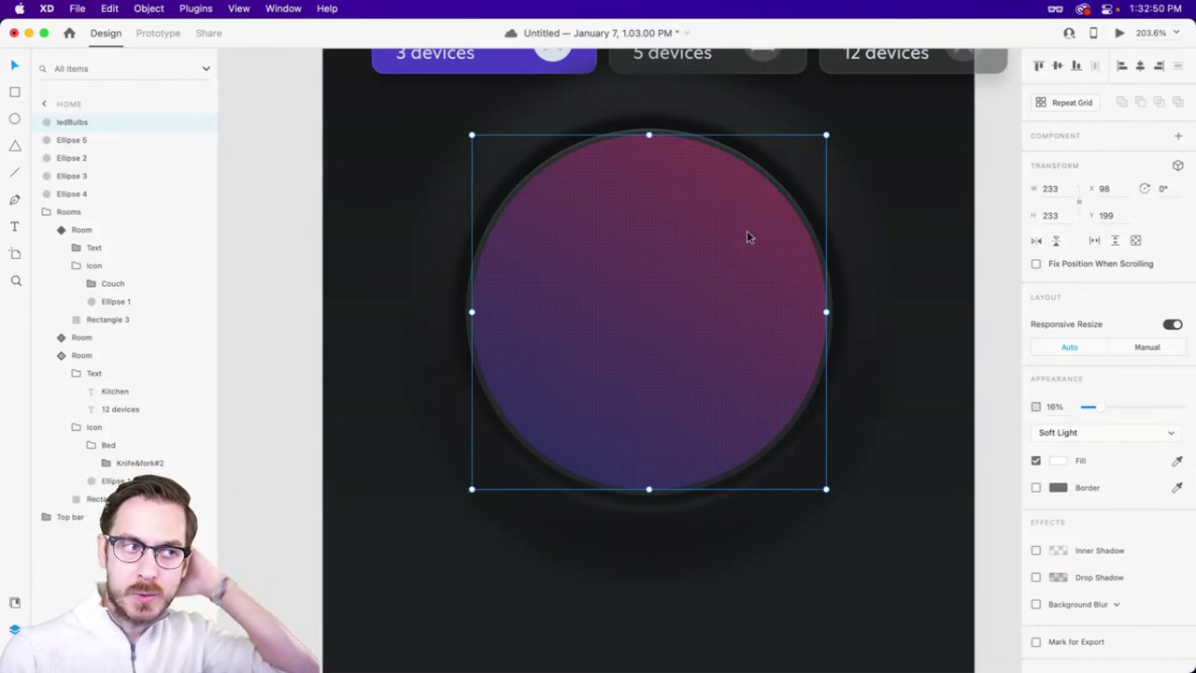
- Copy the dark 241 × 241 dial circle to the front and shrink the copy to 215 × 215 about its center
left_click(94, 139)
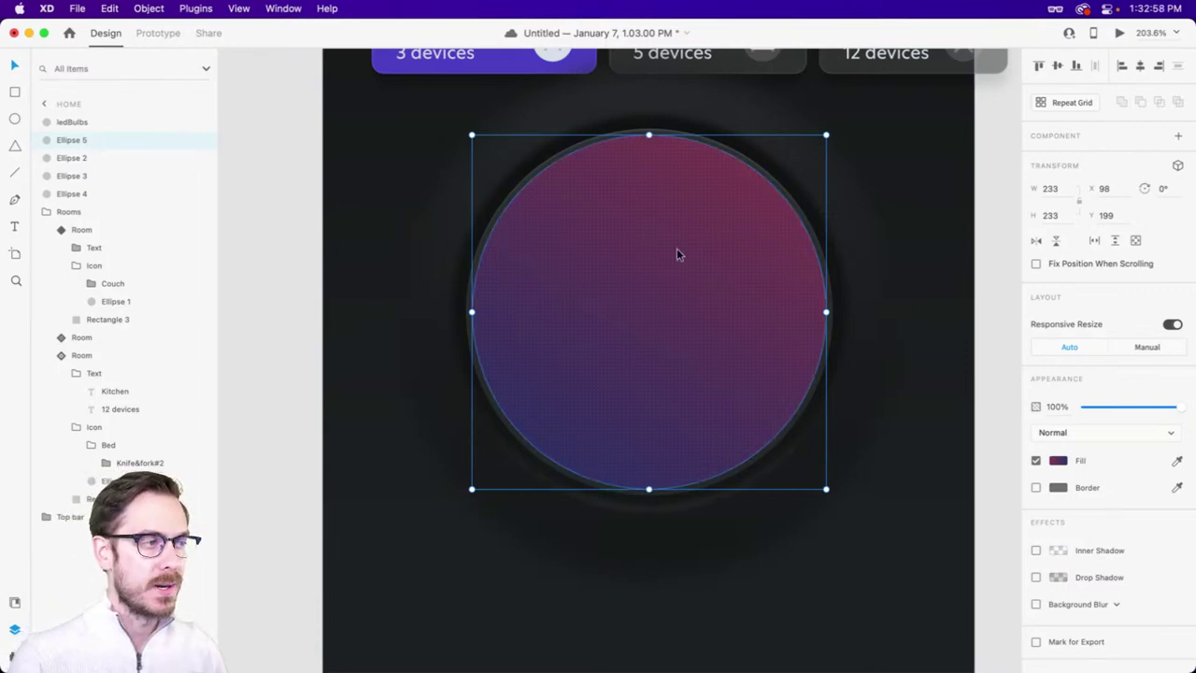
key("super+v")
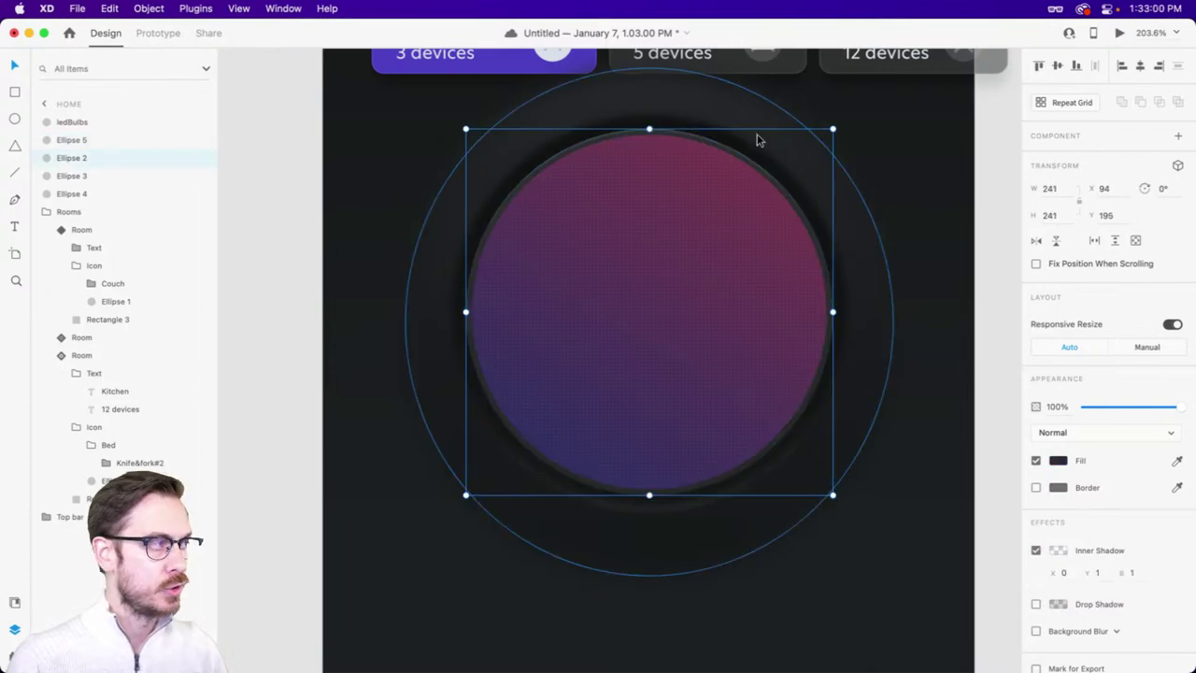
key("super+shift+bracketright")
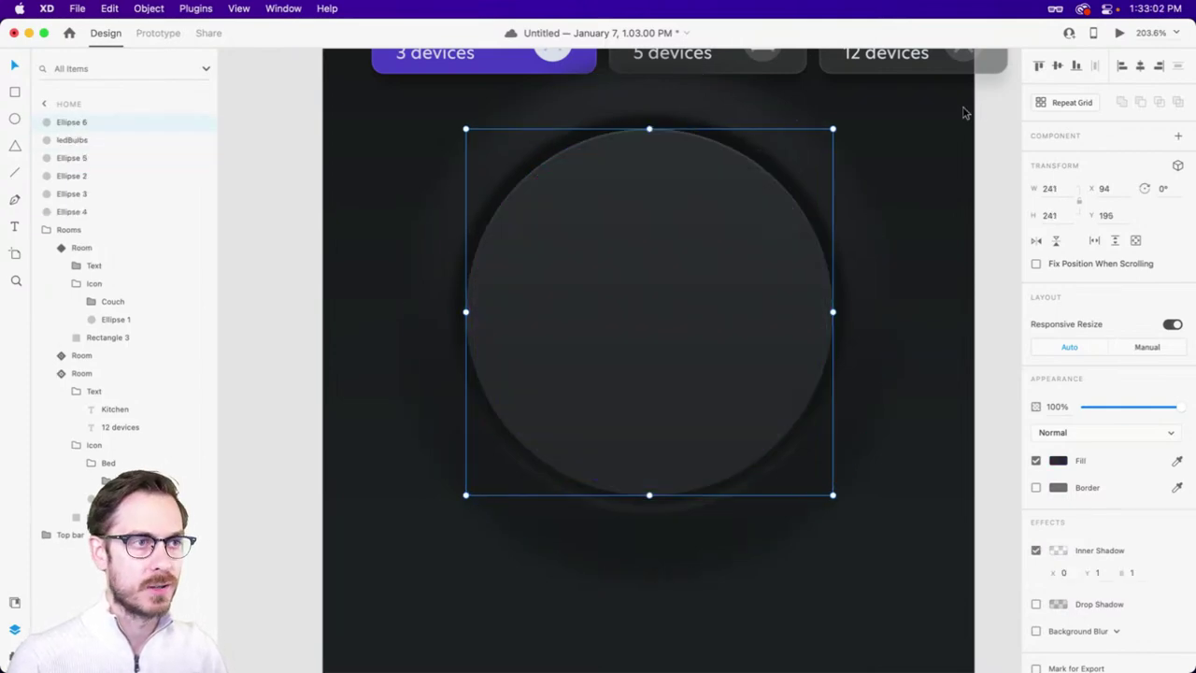
left_click_drag(832, 131, 814, 150)
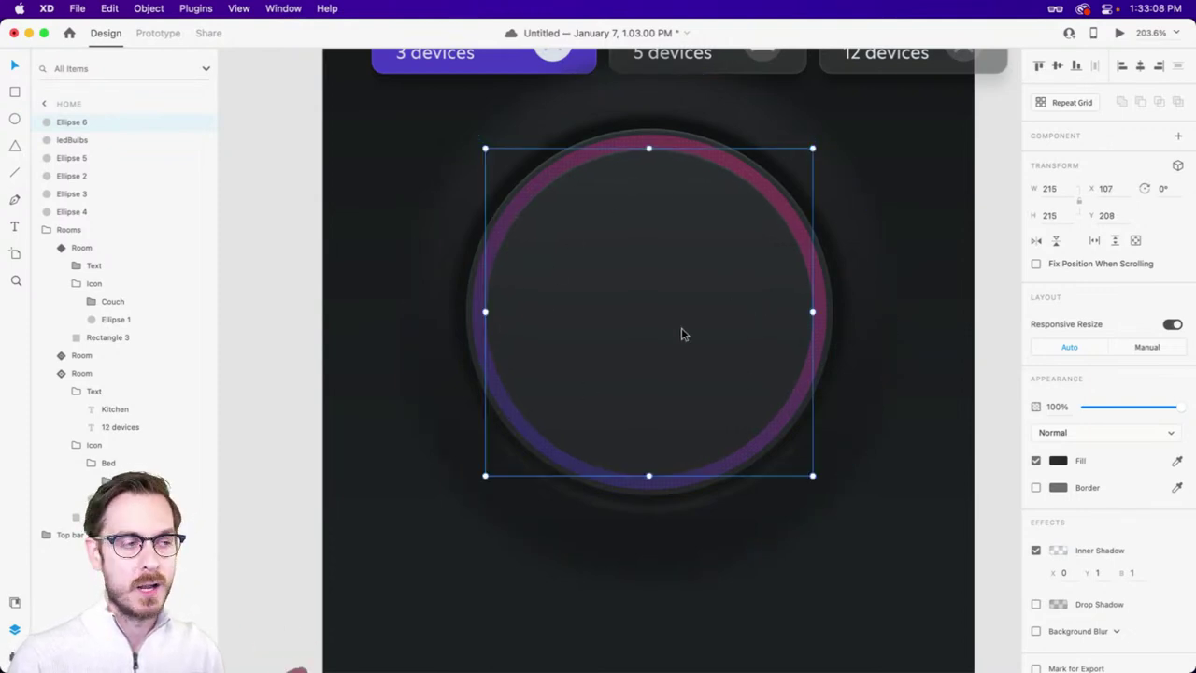
- Darken the lower stop of the new front circle's linear gradient to #1A1B1D
left_click(1058, 461)
left_click_drag(892, 487, 893, 504)
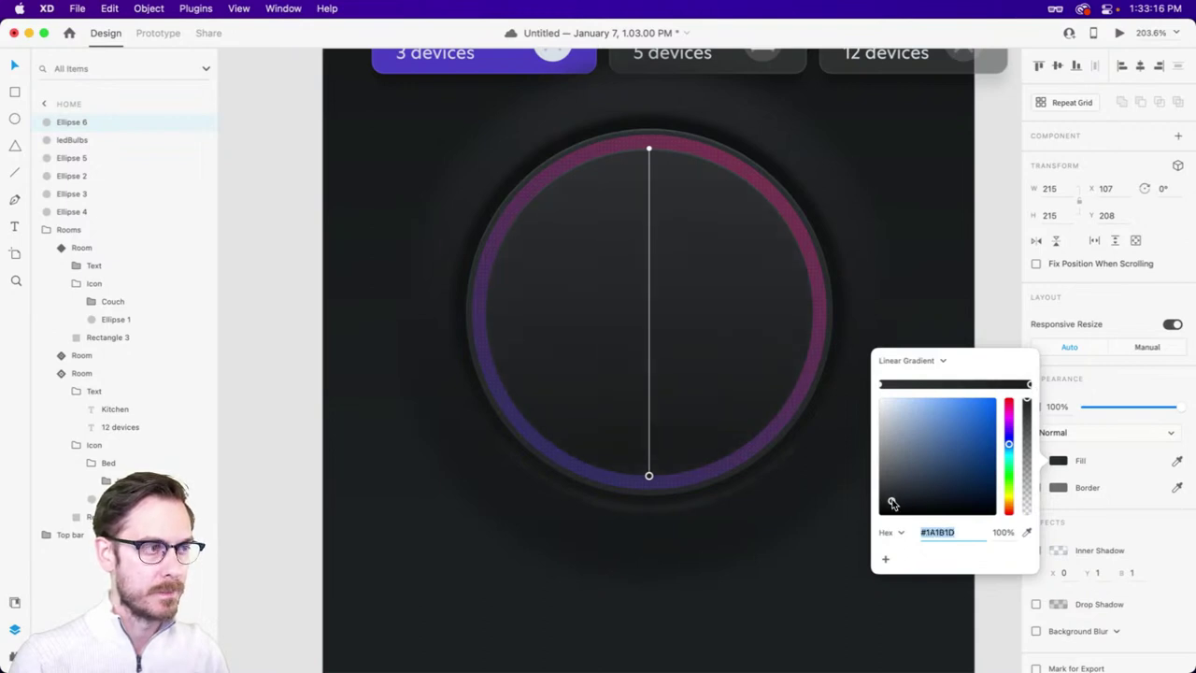
left_click(1125, 380)
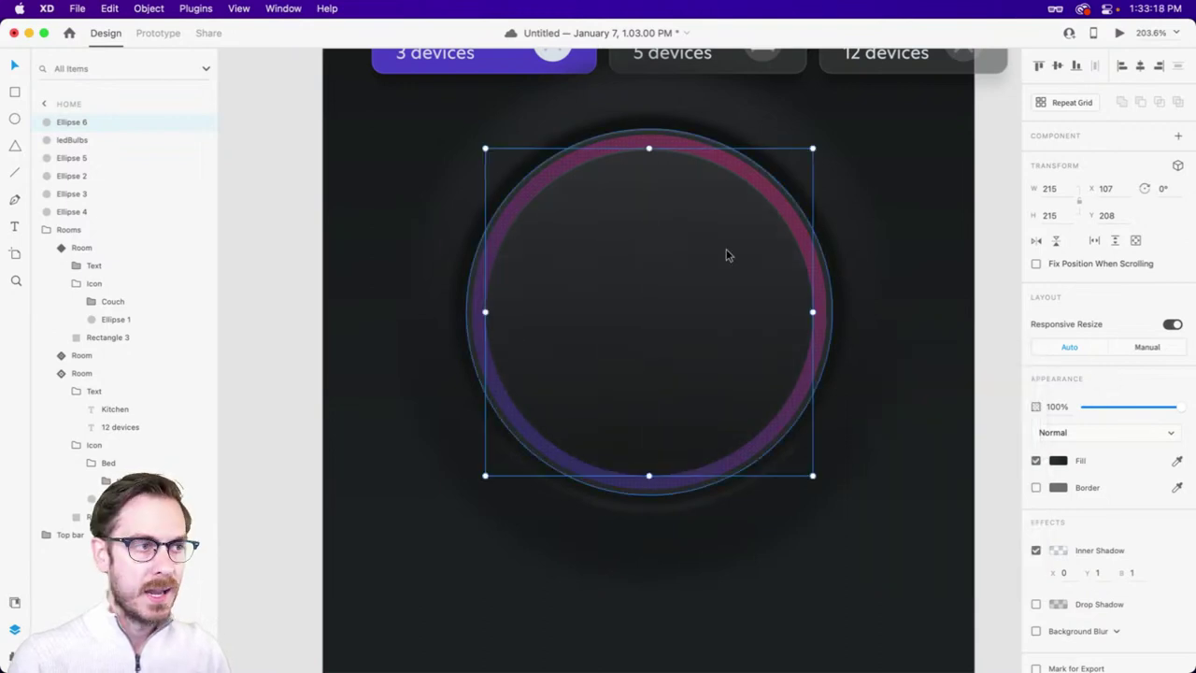
- Give the front circle a size 1 white #FFFFFF border at 10% opacity
left_click(1035, 487)
left_click(1058, 487)
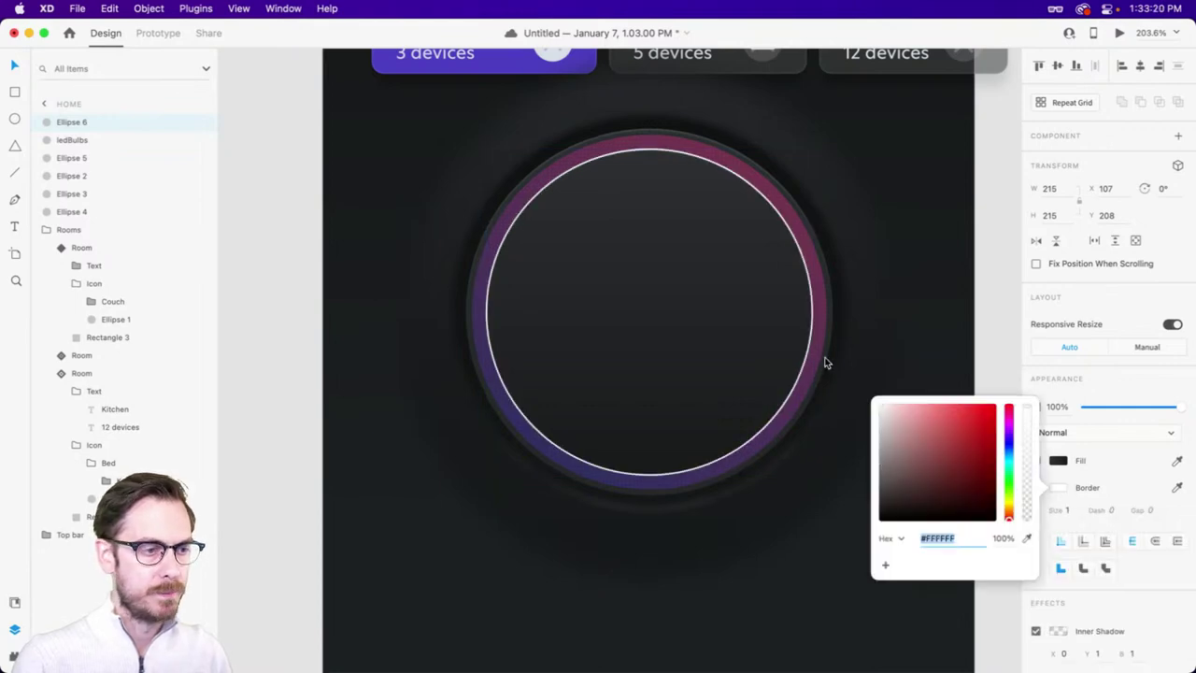
left_click(1028, 510)
left_click_drag(1031, 509, 1030, 510)
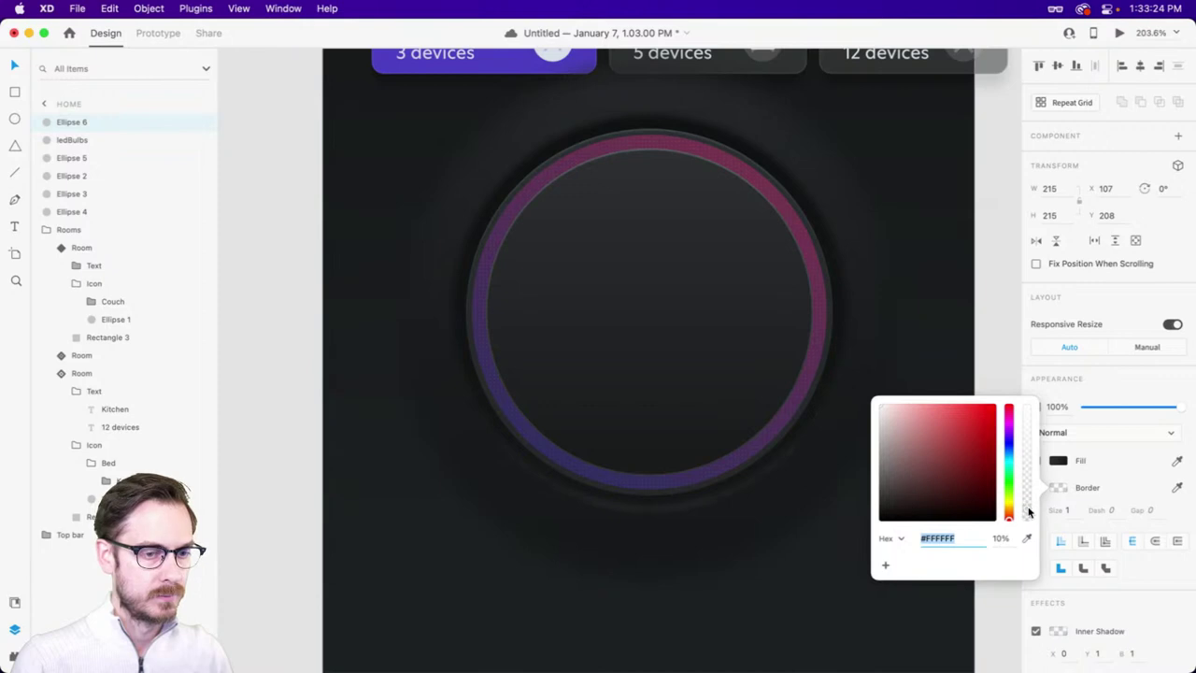
- Preview the Home artboard to check the circular dial, and close the preview
left_click(766, 323)
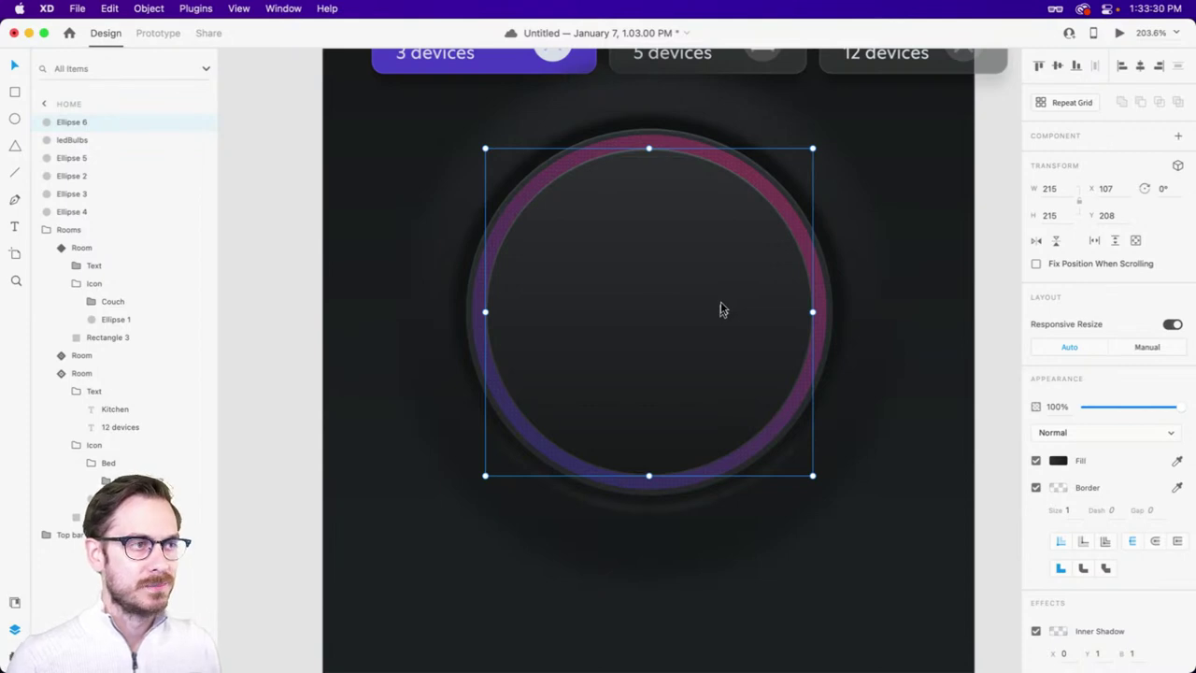
key("super+Return")
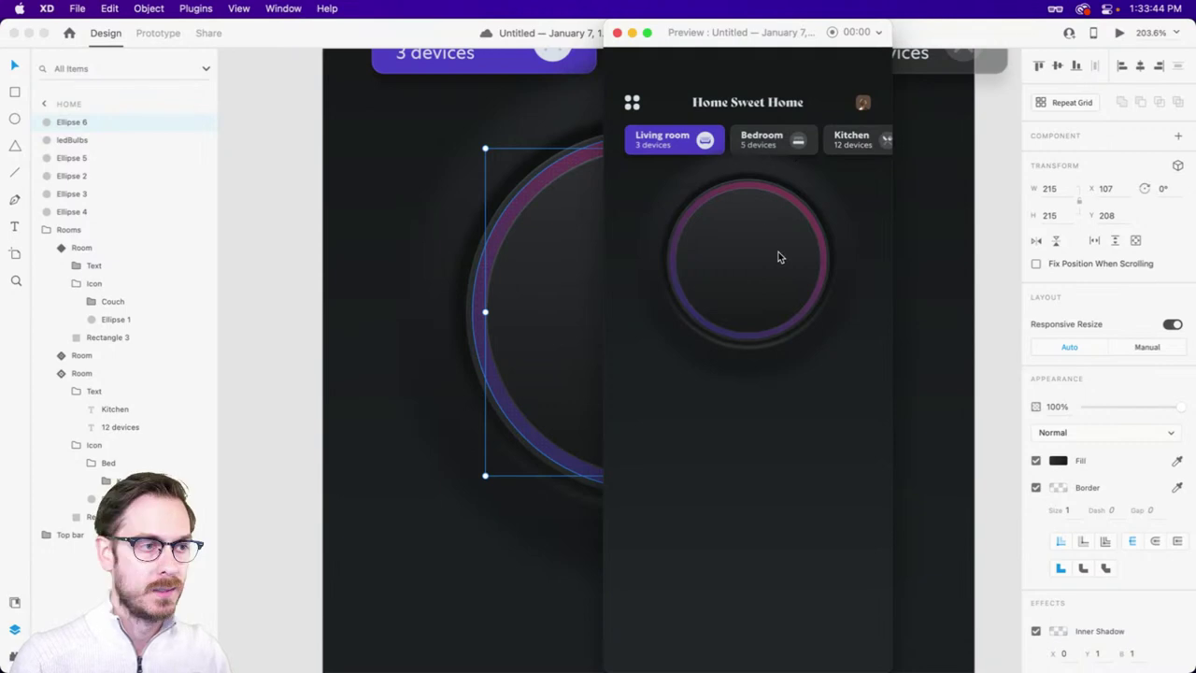
key("super+w")
left_click_drag(661, 307, 678, 300)
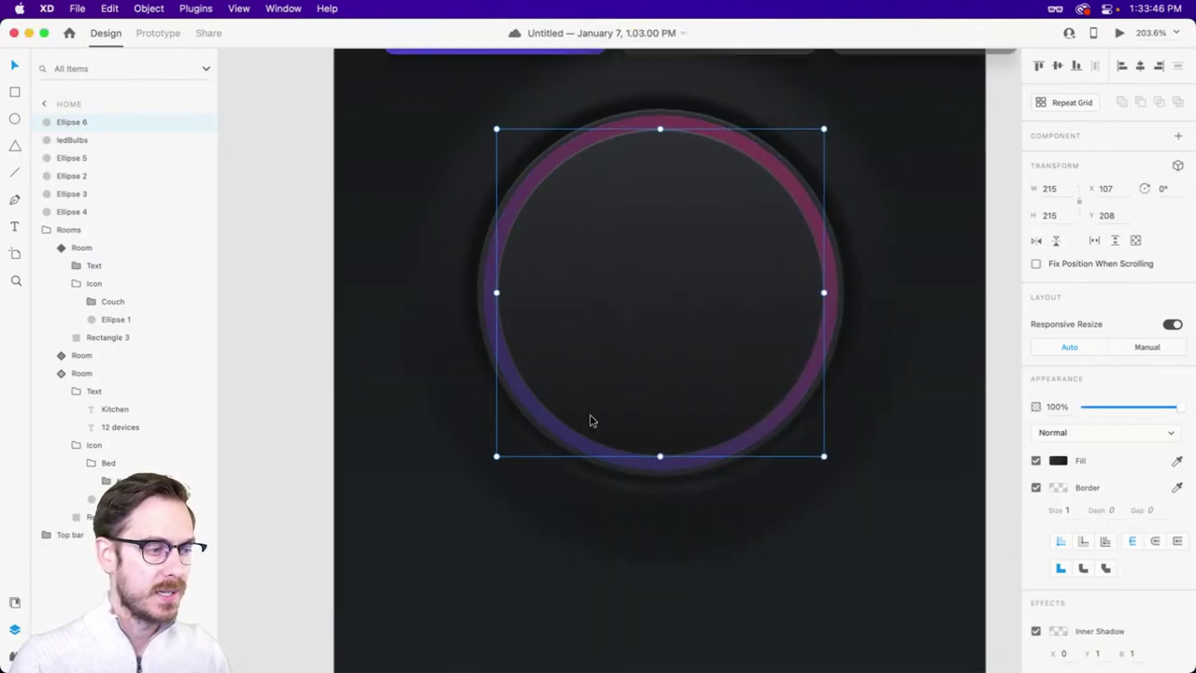
scroll(667, 403, "up", 2)
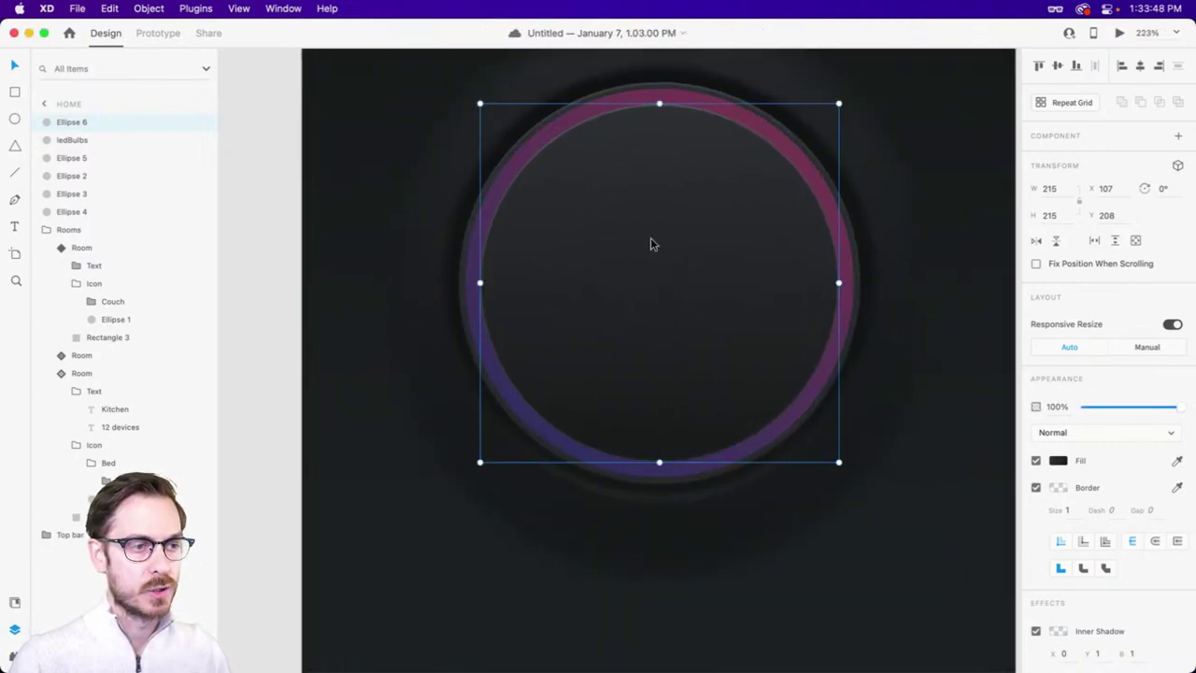
- Rename the Ellipse 6 layer as Faceplate
double_click(70, 124)
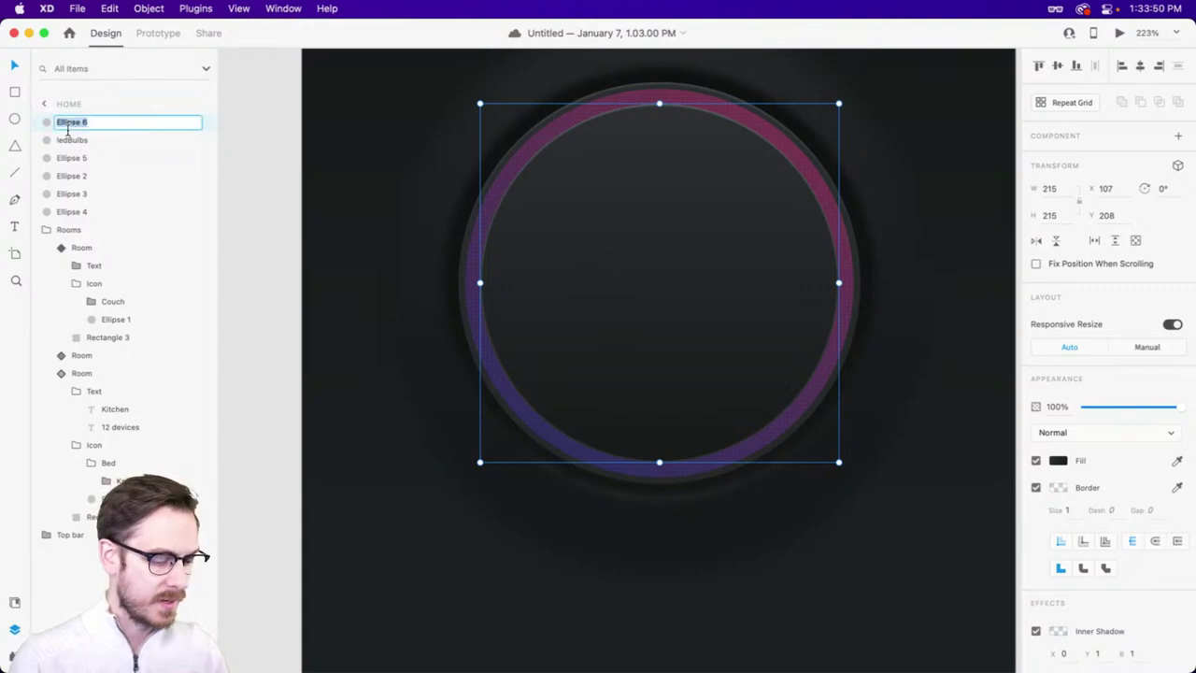
type("Faceplate")
key("Return")
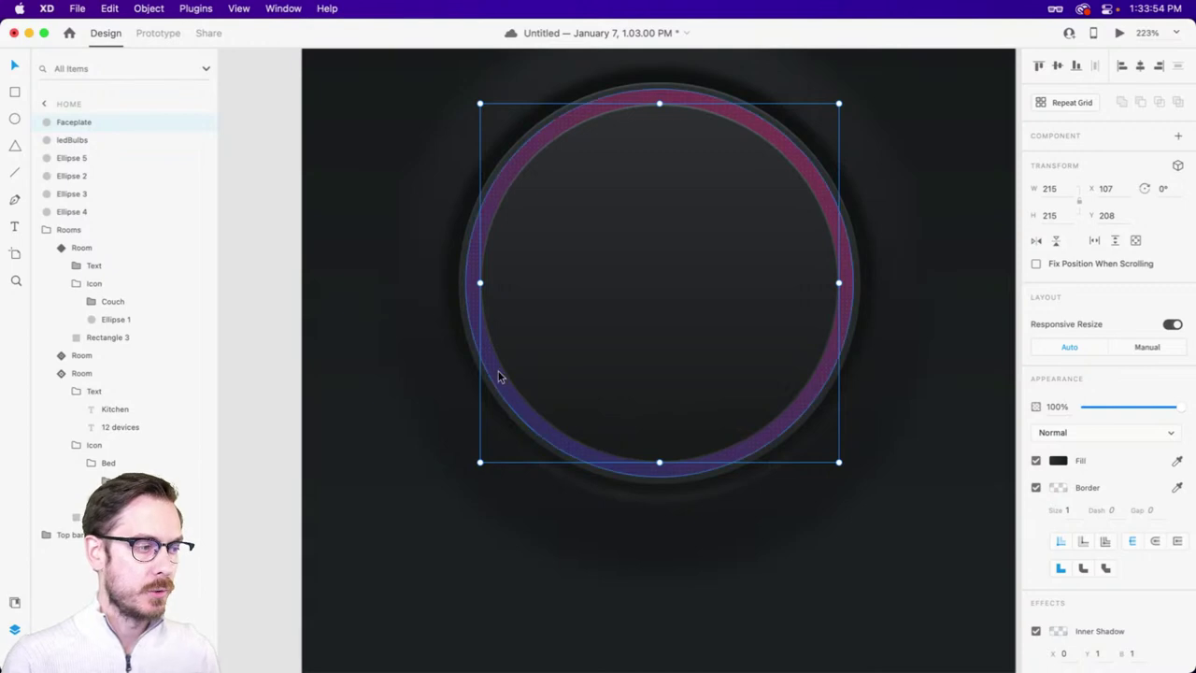
- Enable a drop shadow on the Faceplate circle with a Y offset of 6 and a blur of 4
scroll(1082, 610, "down", 2)
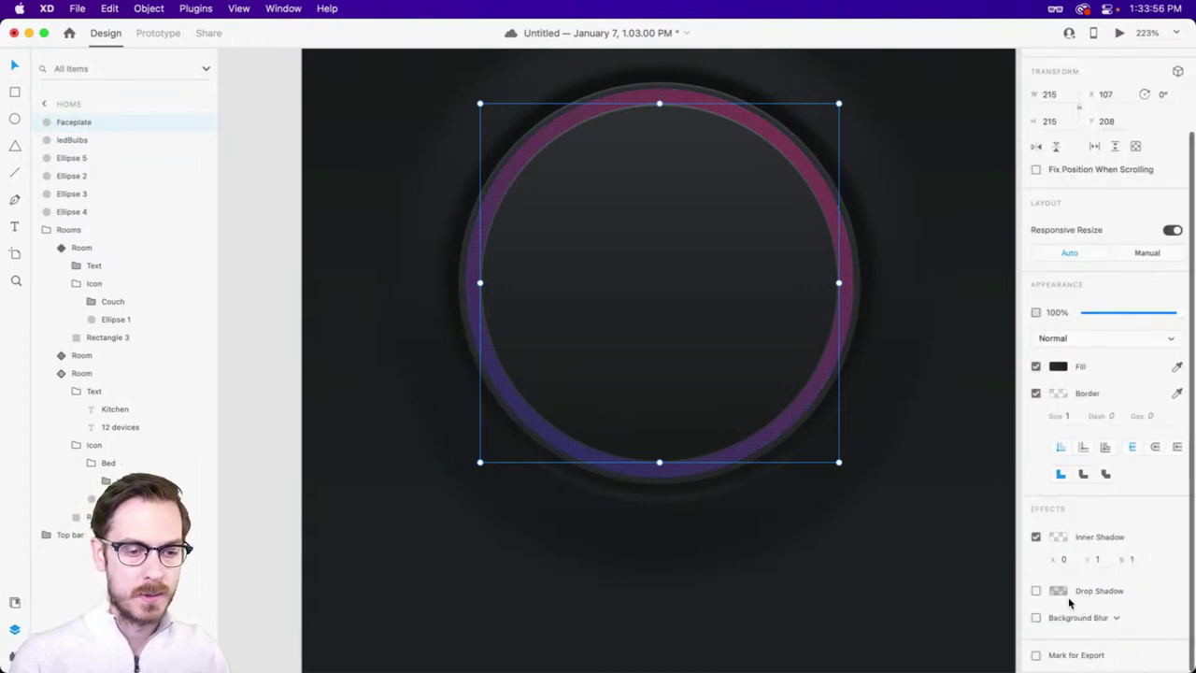
left_click(1035, 591)
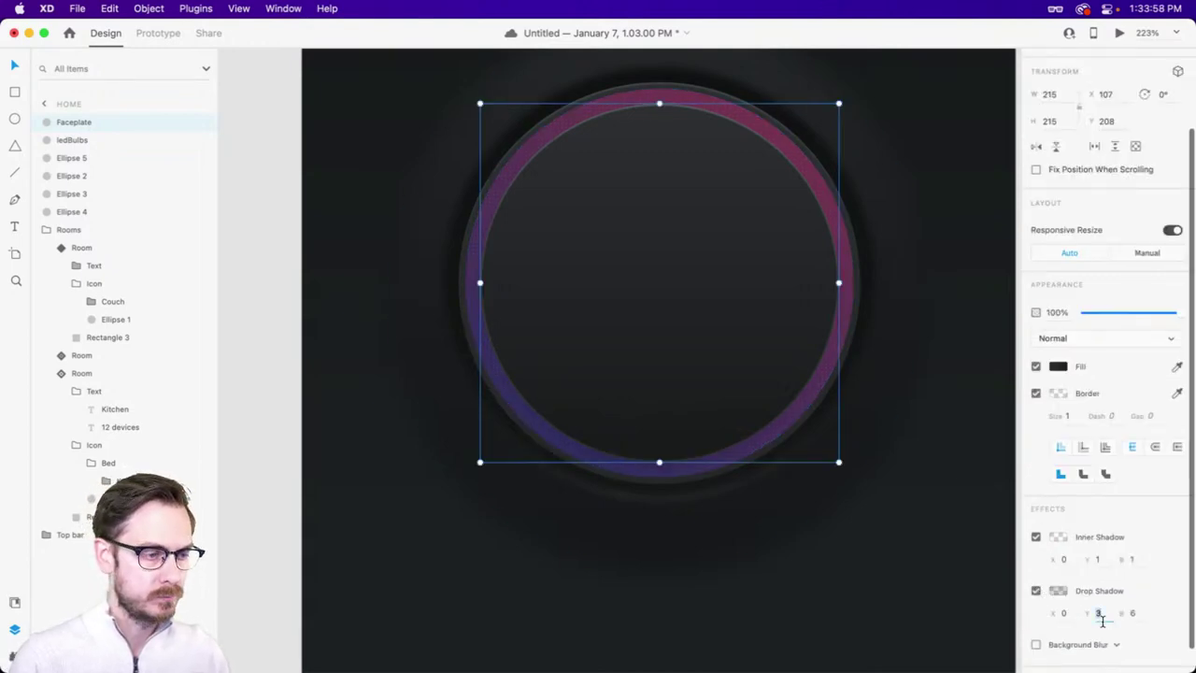
left_click(1101, 613)
type("6")
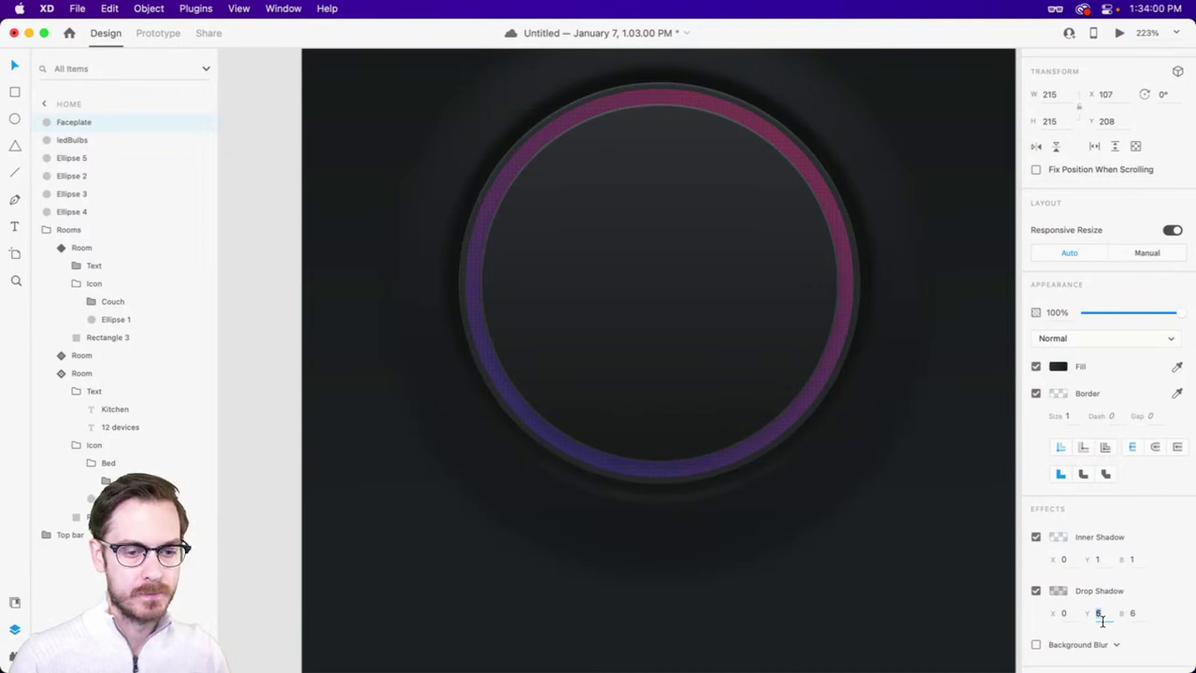
key("Tab")
type("4")
key("Return")
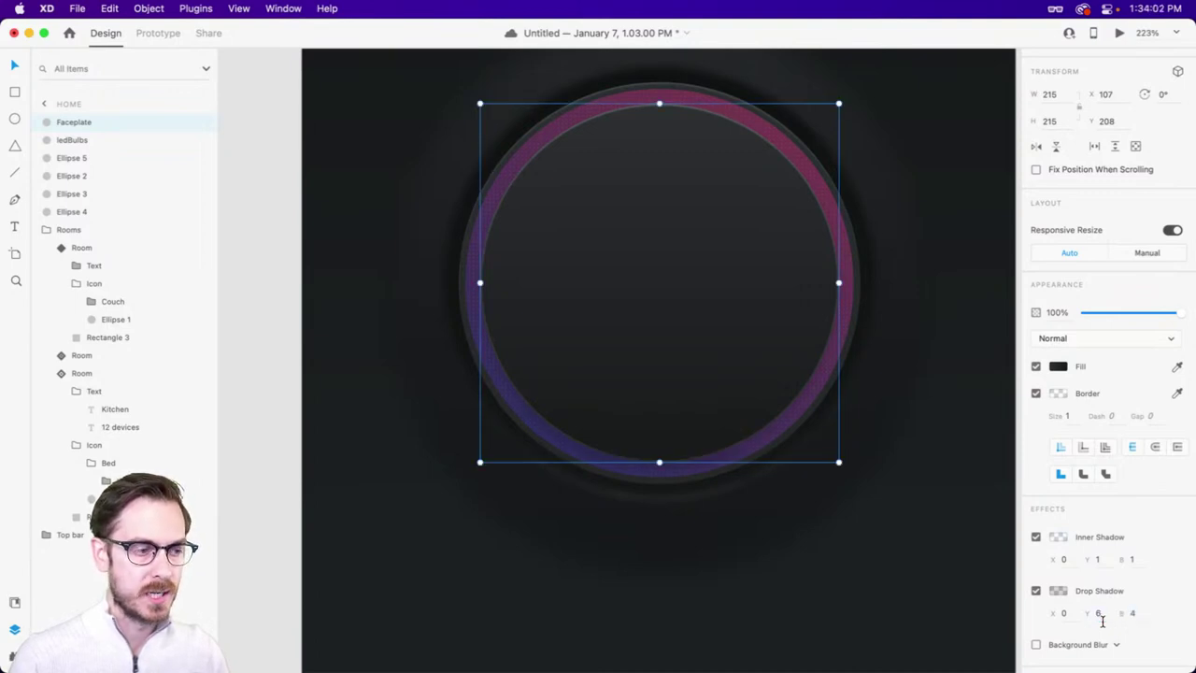
- Set the Faceplate's drop shadow colour to dark blue #00101F at 36% opacity
left_click(1056, 591)
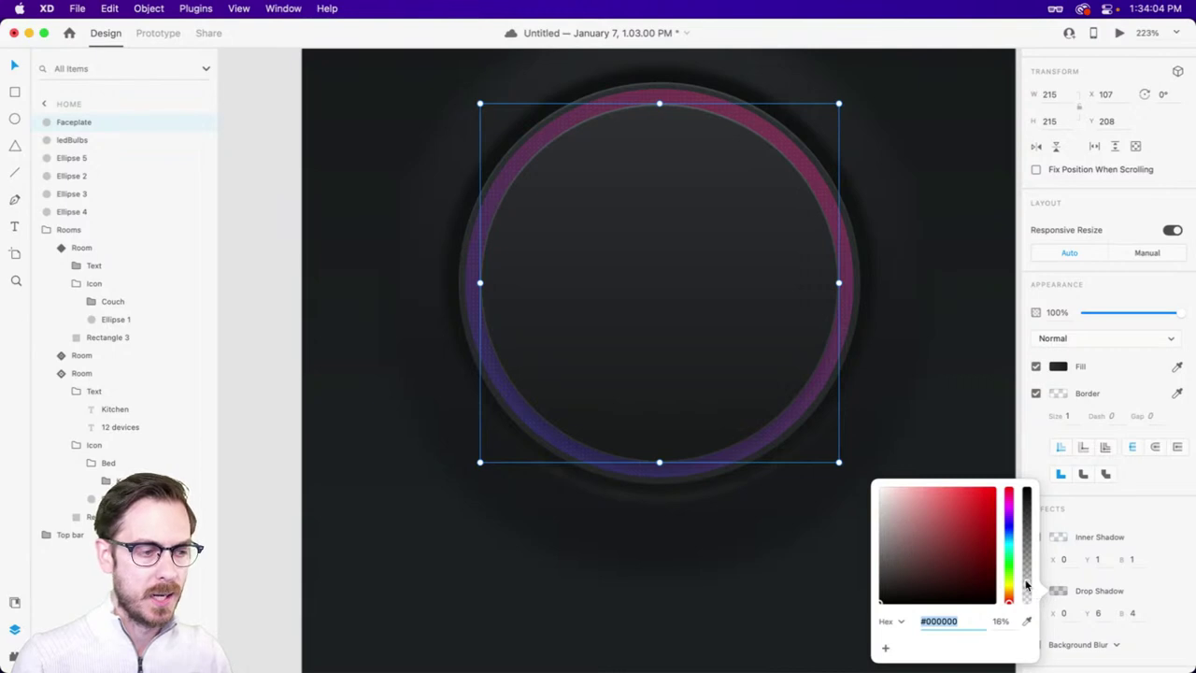
left_click_drag(1026, 584, 1026, 562)
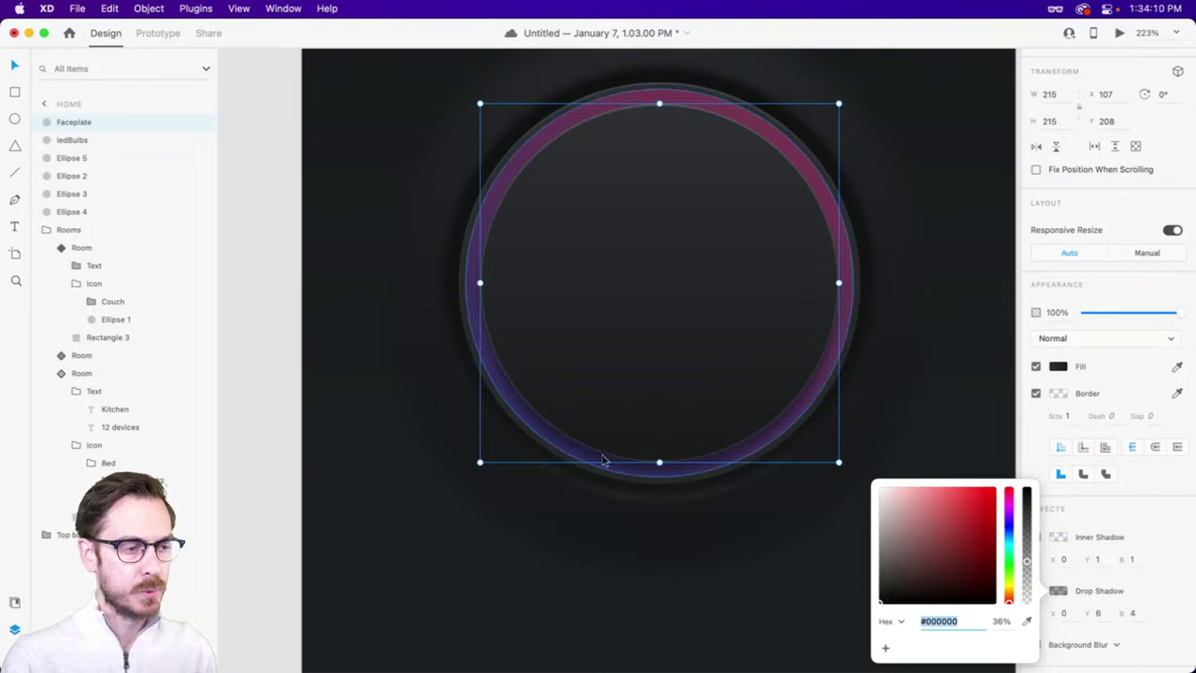
left_click_drag(1008, 601, 1008, 535)
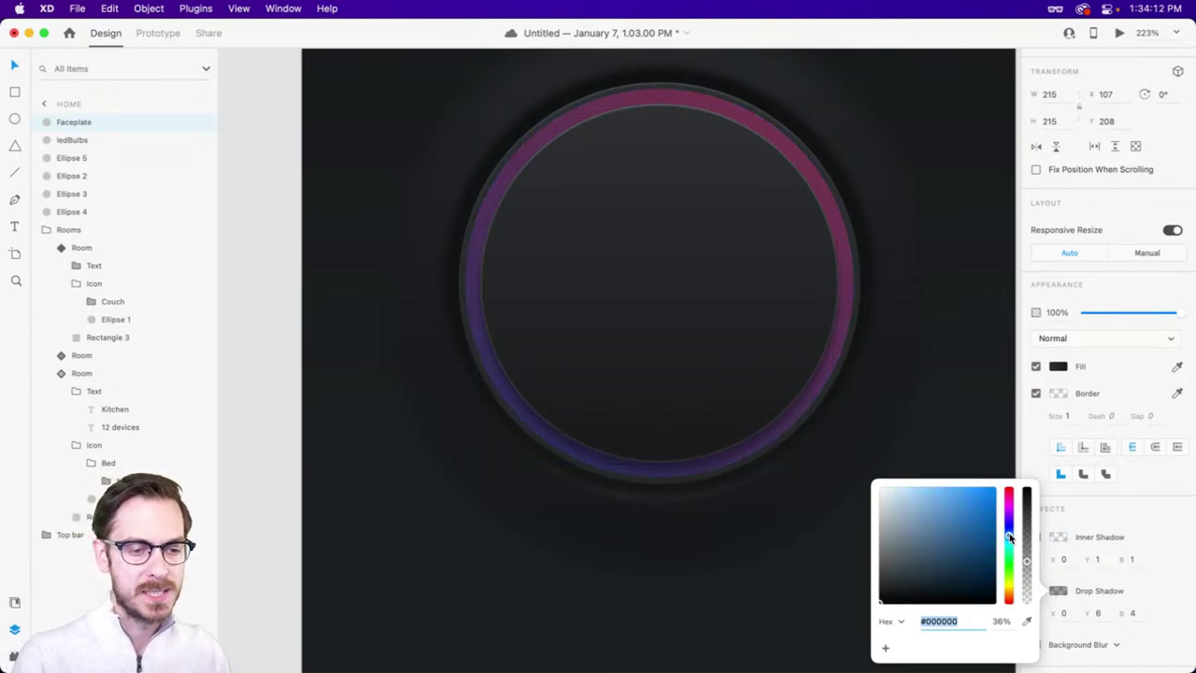
left_click(931, 566)
left_click_drag(931, 567, 1005, 592)
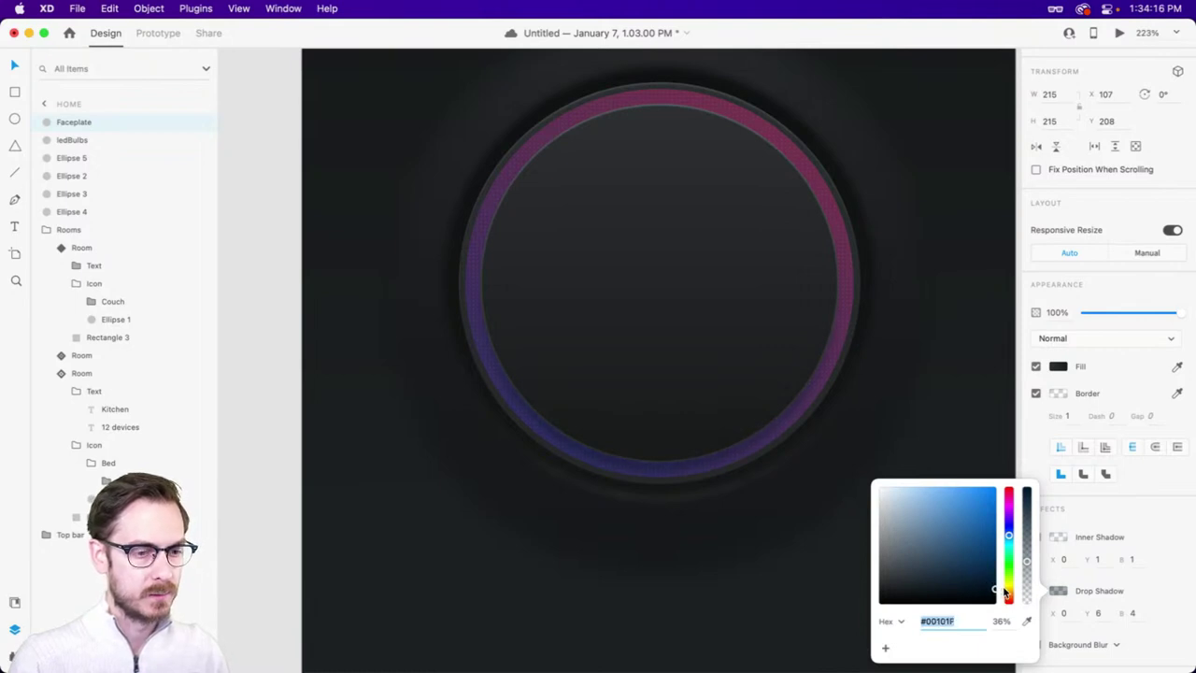
left_click(1027, 564)
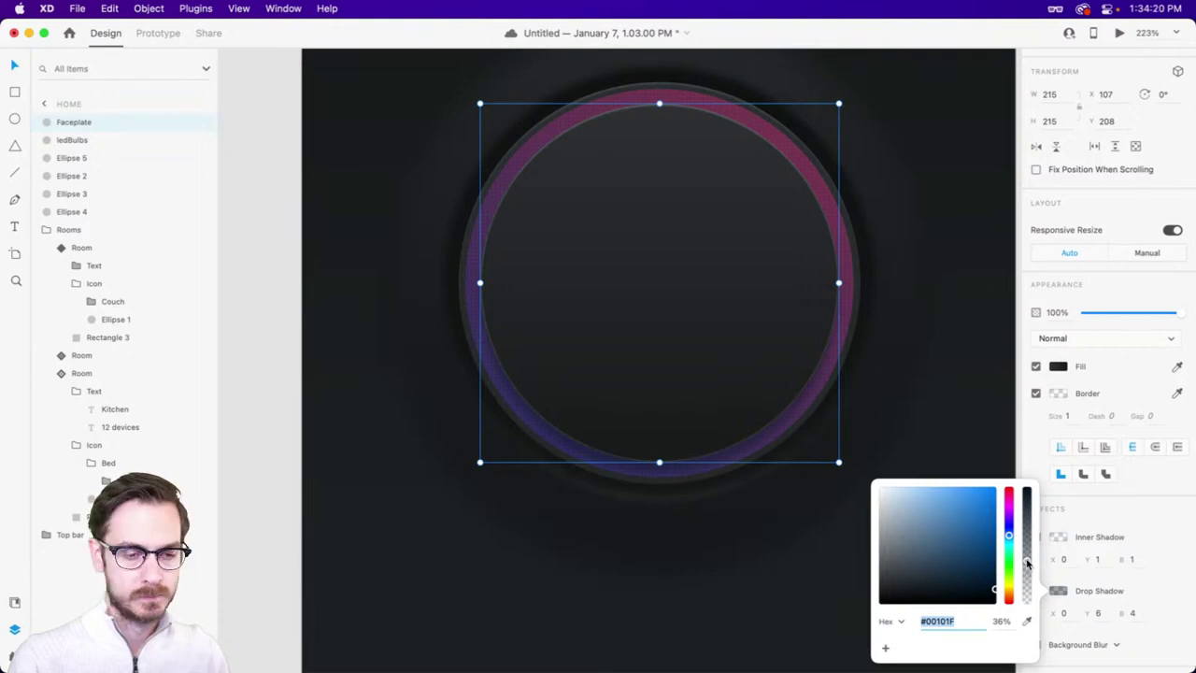
- Increase the opacity of the Faceplate's drop shadow colour to about 48%
left_click(1098, 613)
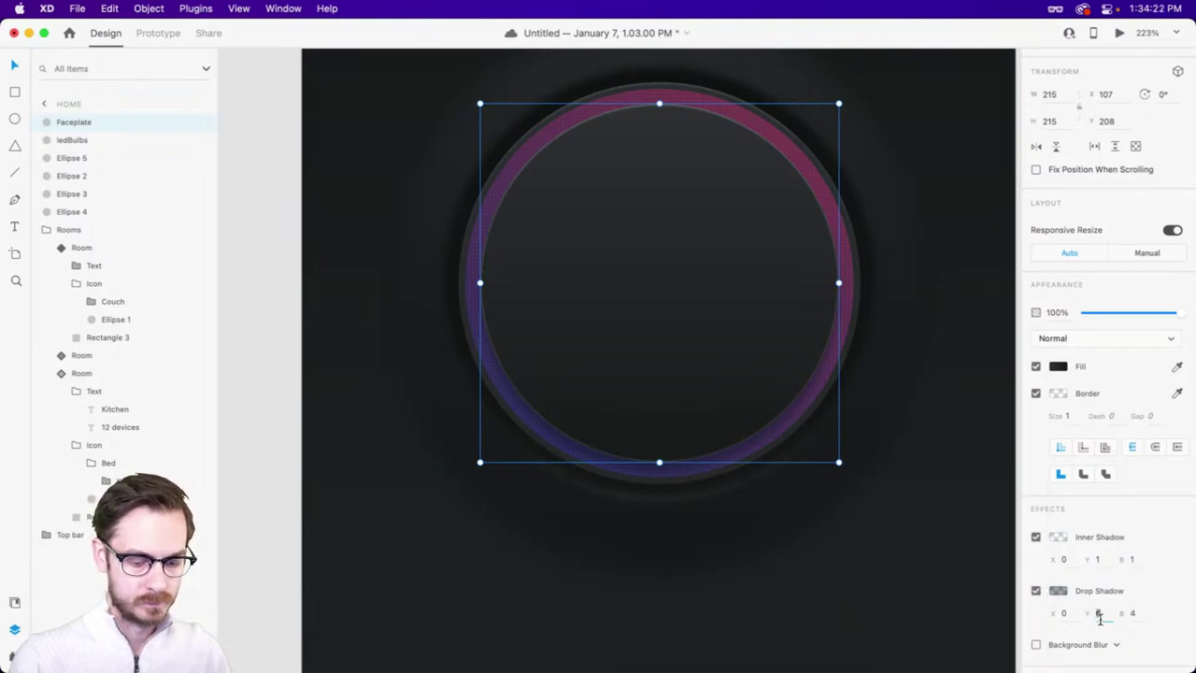
left_click(1058, 591)
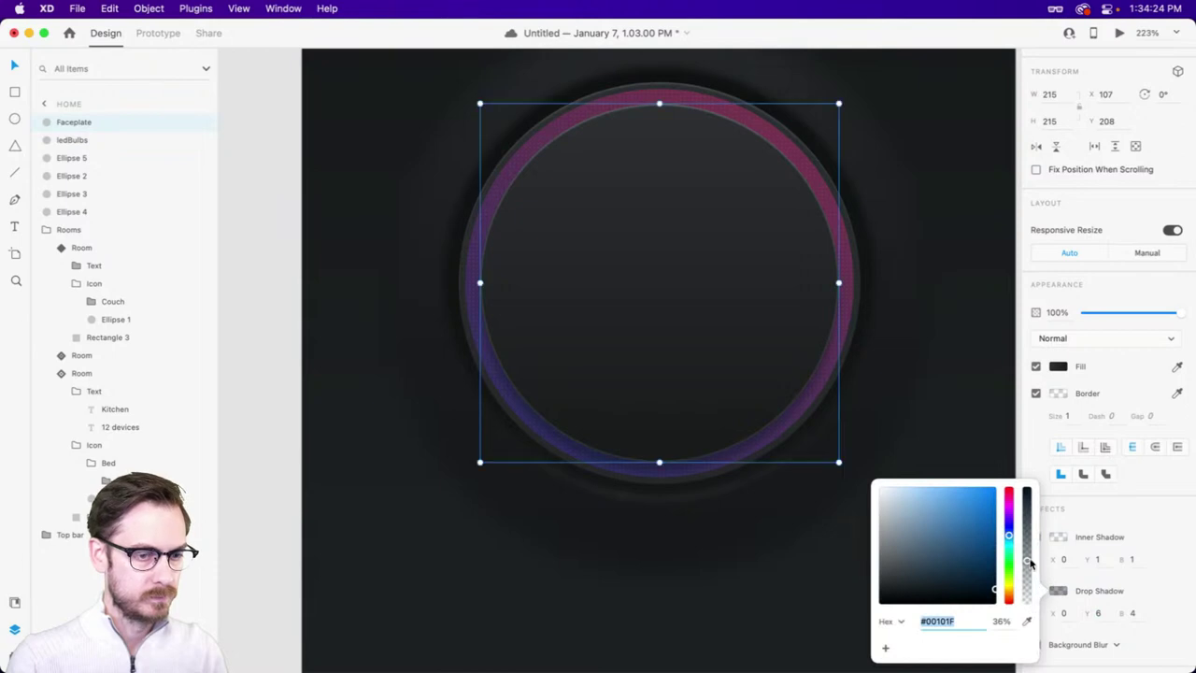
left_click(1029, 555)
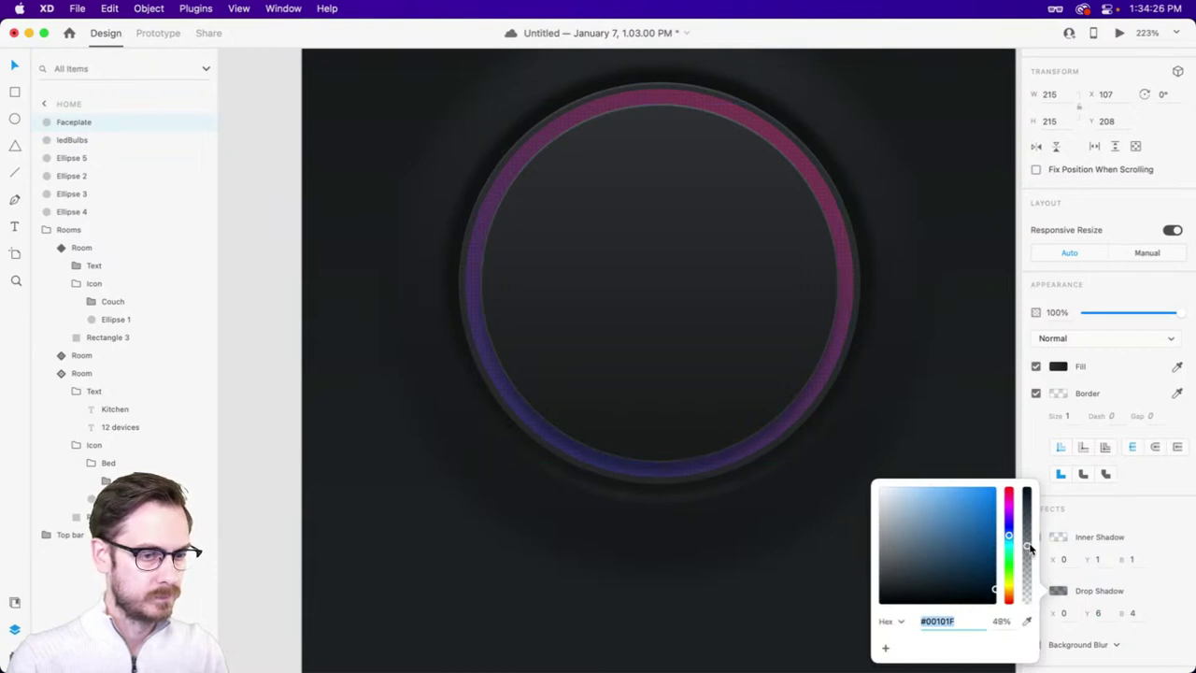
left_click_drag(1031, 549, 1031, 546)
left_click(608, 257)
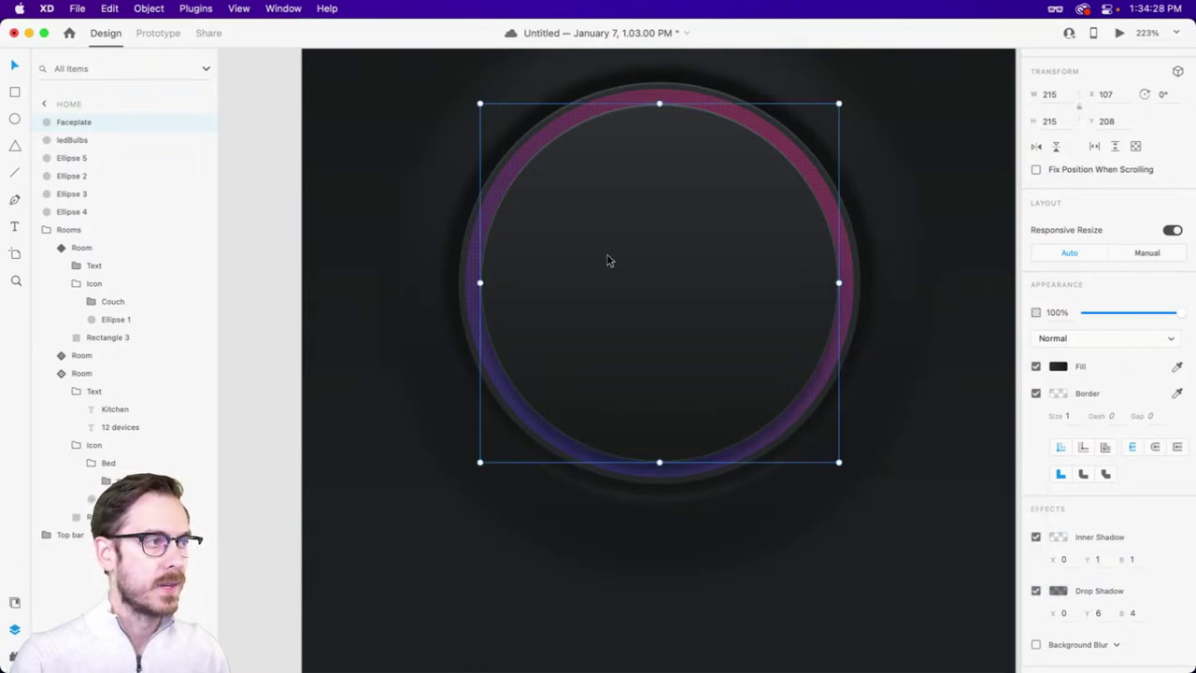
- Rename the Ellipse 2 layer as "Temps" and the Ellipse 5 layer as "Temps, texture"
left_click(555, 128)
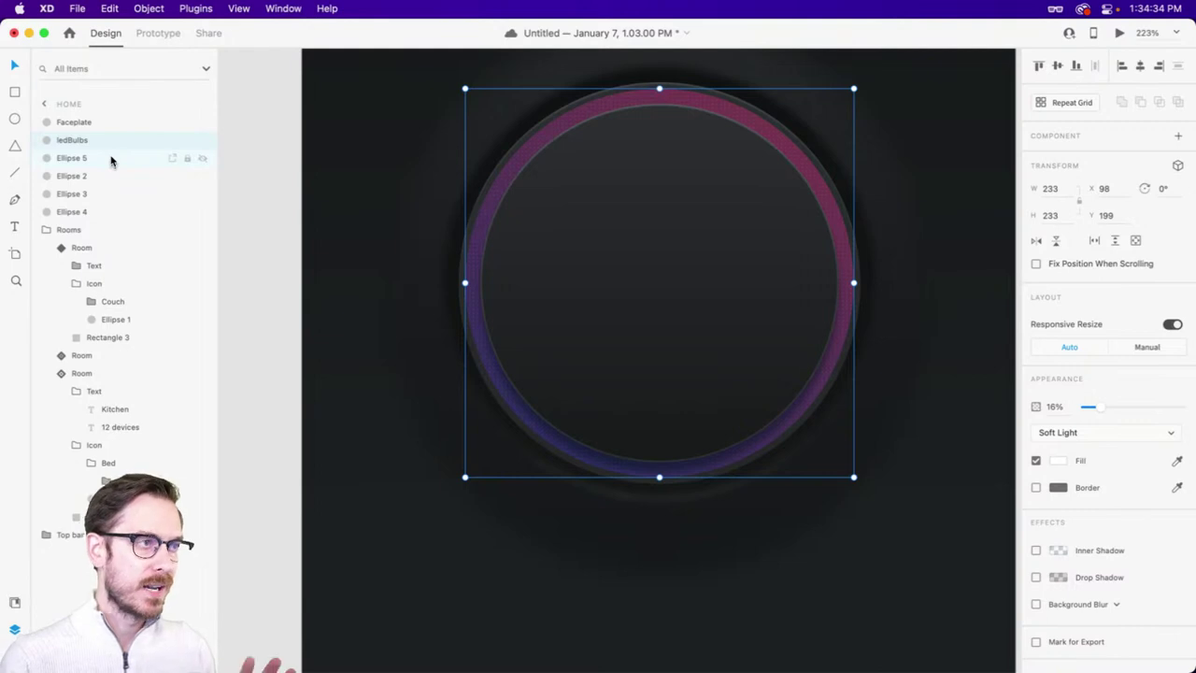
left_click(75, 177)
double_click(73, 177)
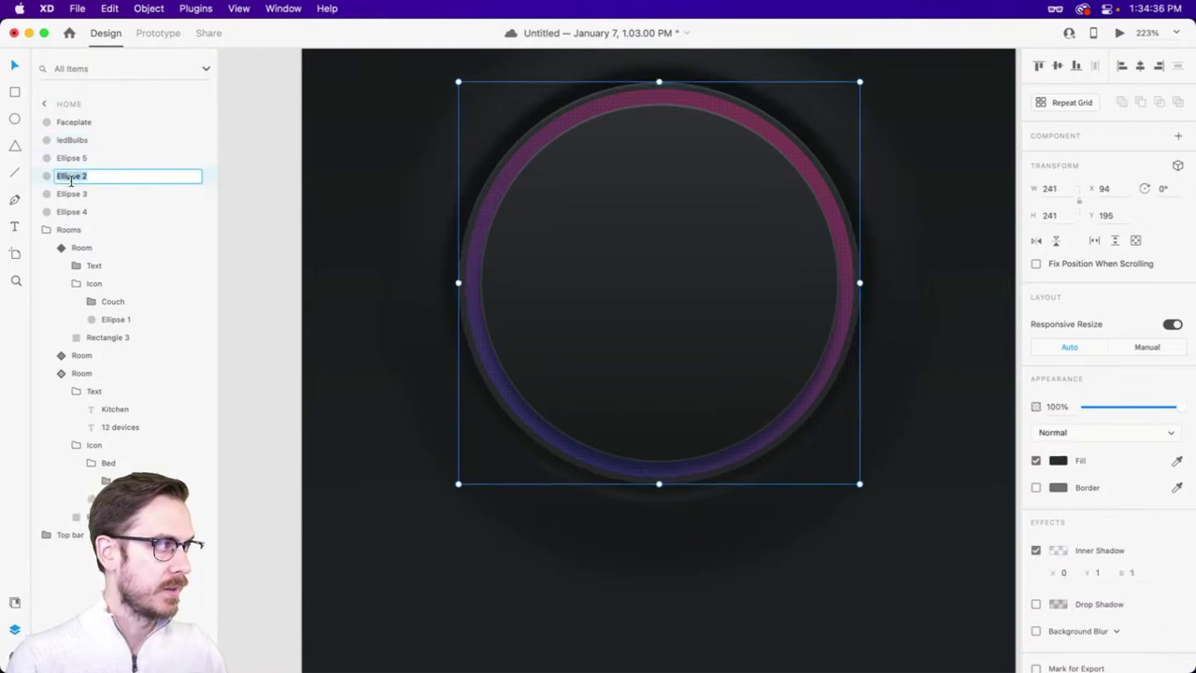
type("Temp")
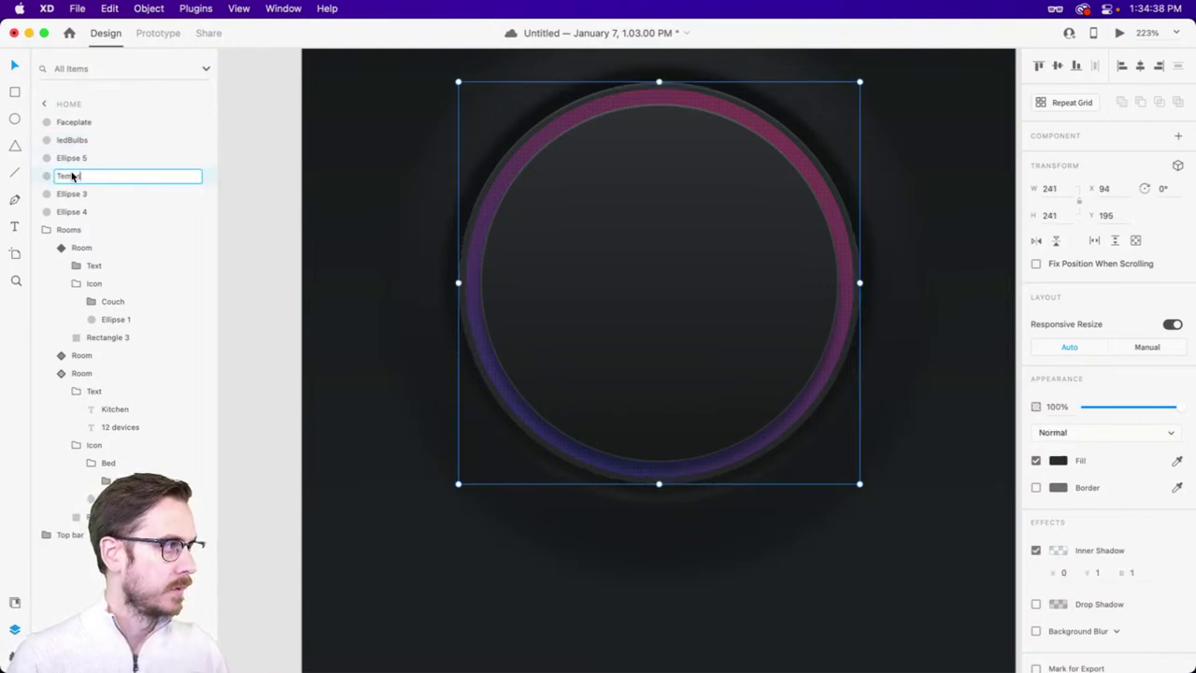
key("shift+Tab")
type("Te")
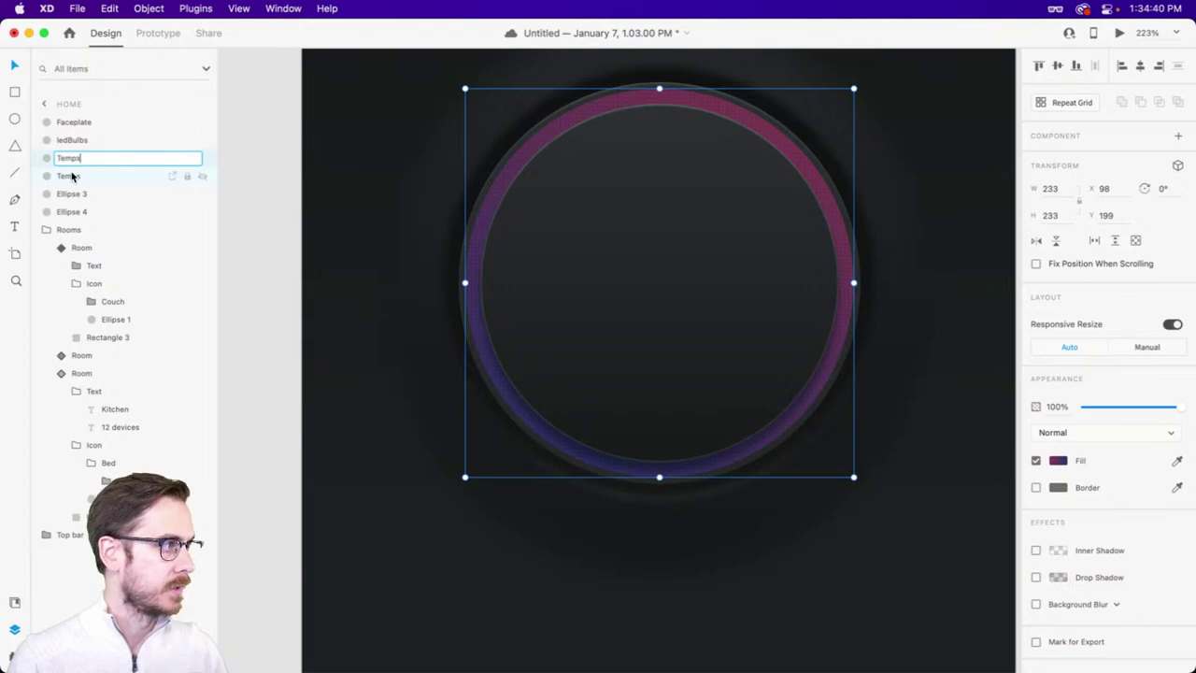
type("mps, texture")
key("Return")
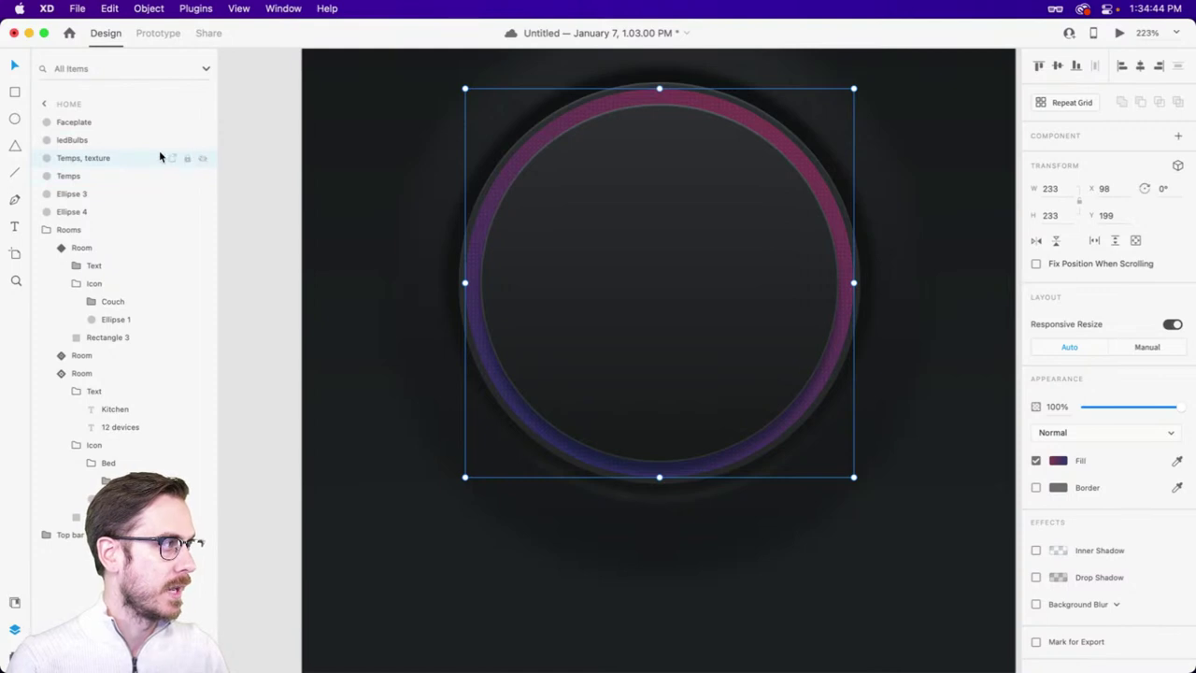
- Rename the gradient ring layer "Temps, texture" as "Temp"
double_click(100, 158)
type("Tem")
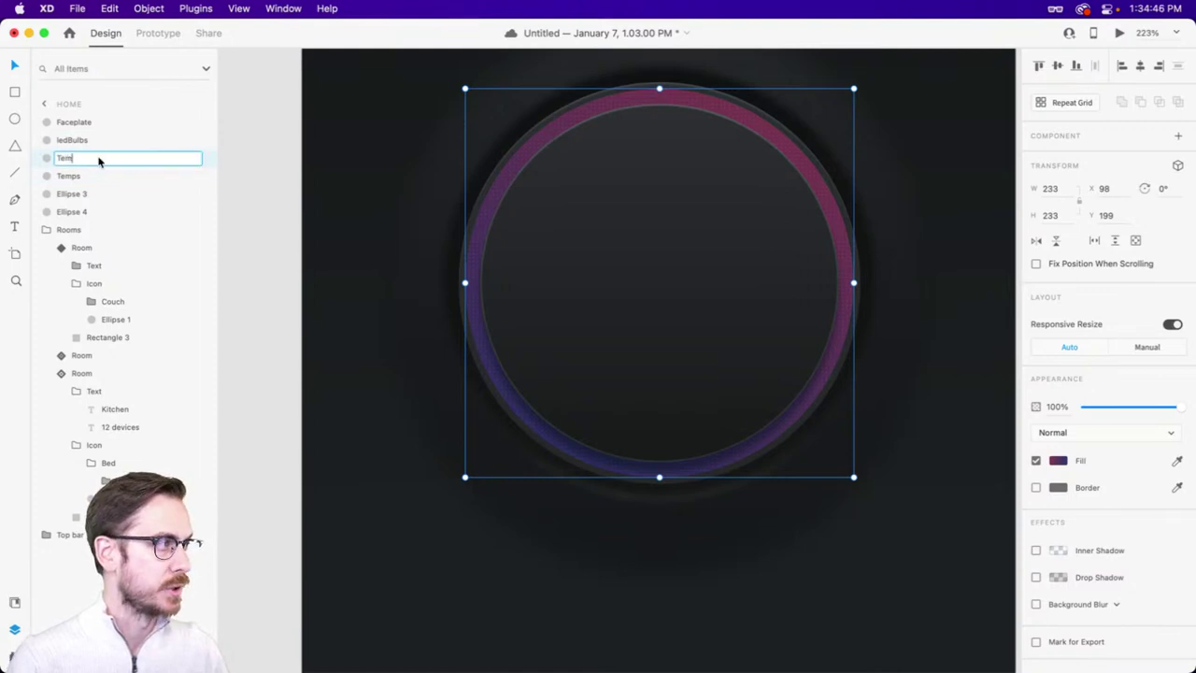
type("p")
key("Return")
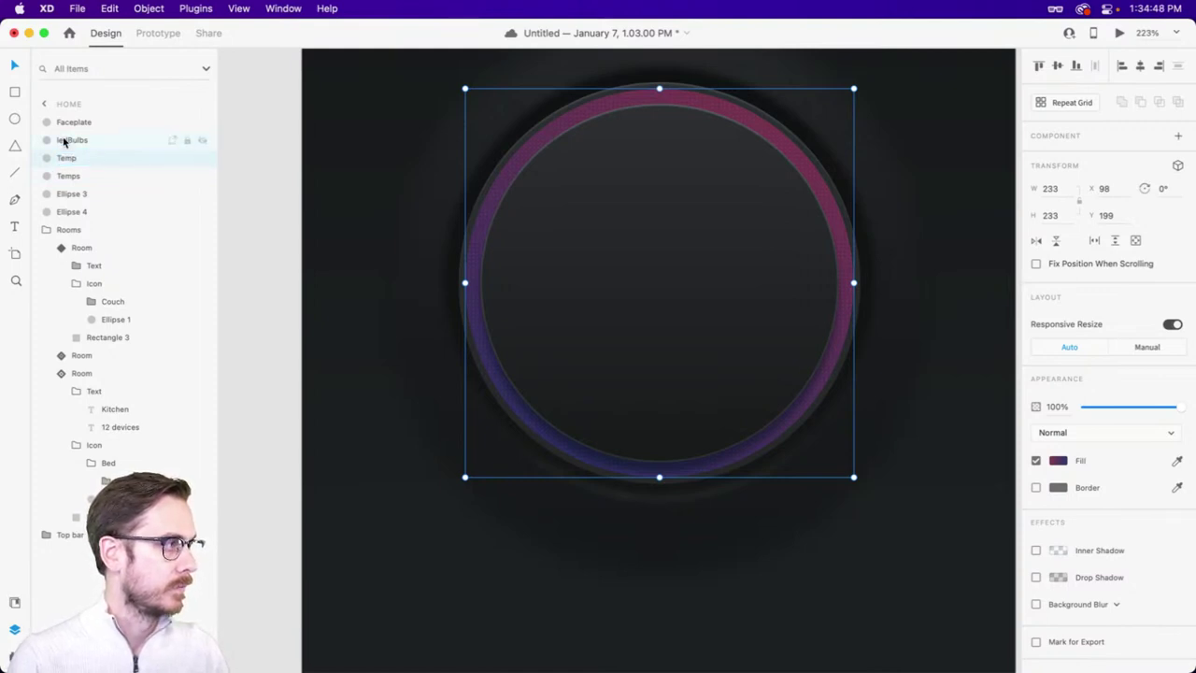
double_click(64, 140)
key("Escape")
- Toggle the Temps layer's visibility off and on to identify it, and rename it as Backplate
left_click(191, 174)
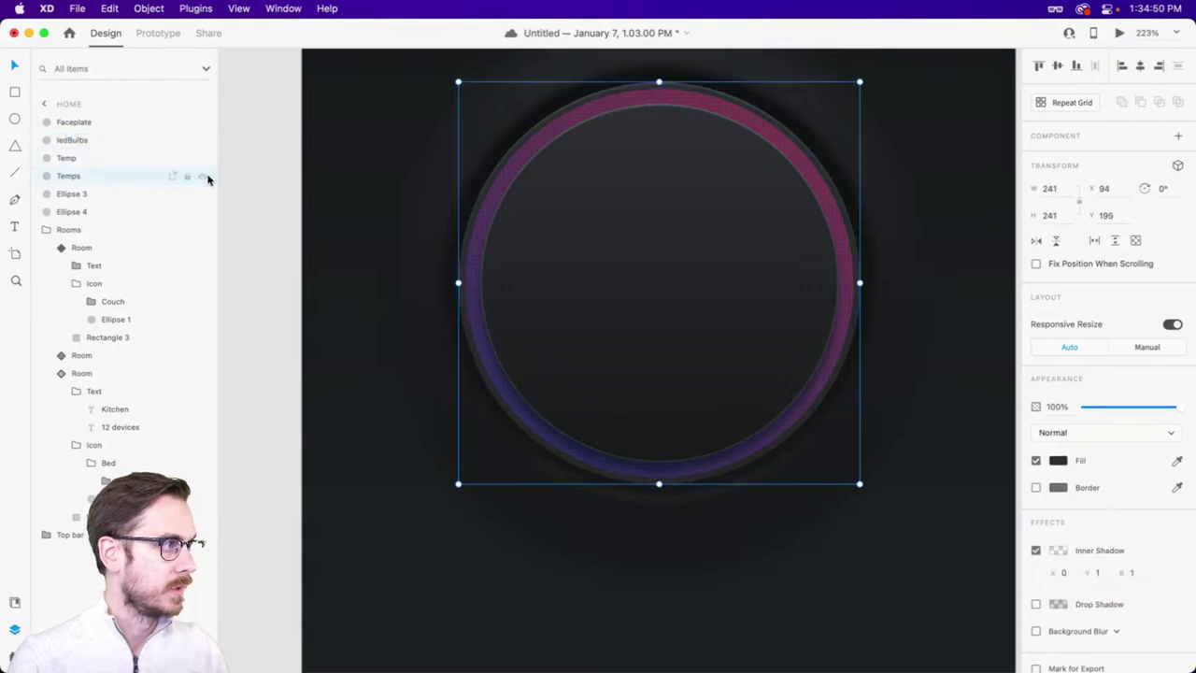
left_click(203, 176)
left_click(203, 176)
double_click(68, 175)
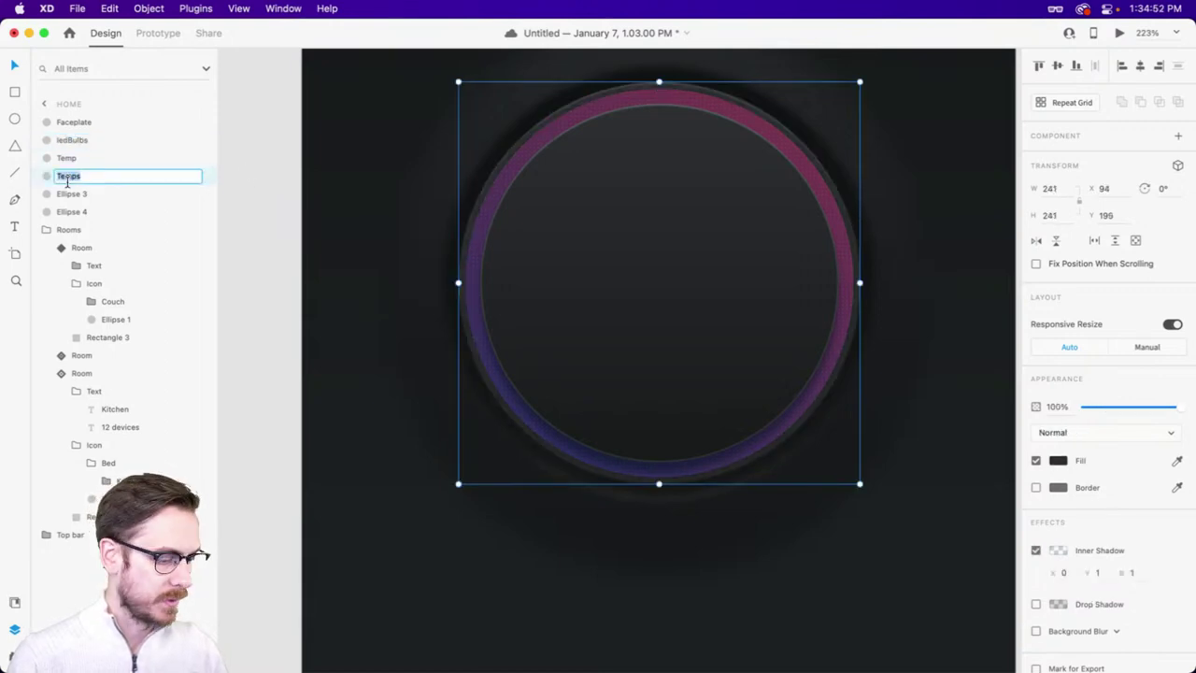
type("Backplate")
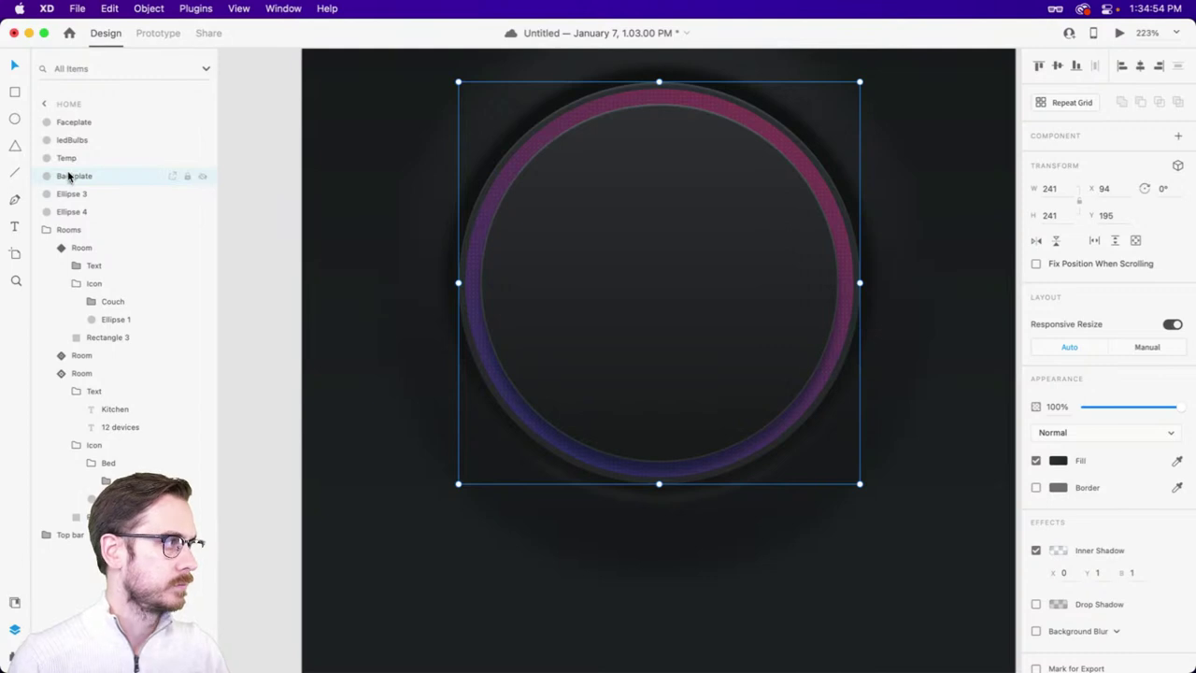
- Enable an inner shadow on the Temp gradient ring
left_click(97, 159)
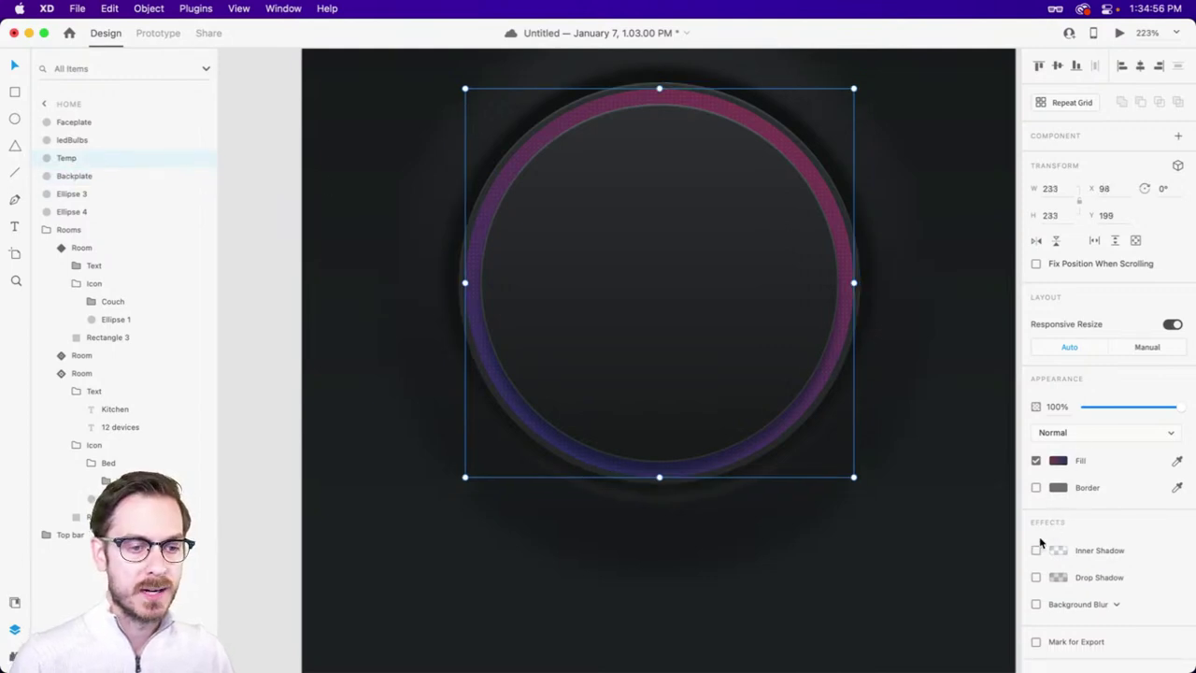
left_click(1035, 550)
scroll(653, 93, "up", 3)
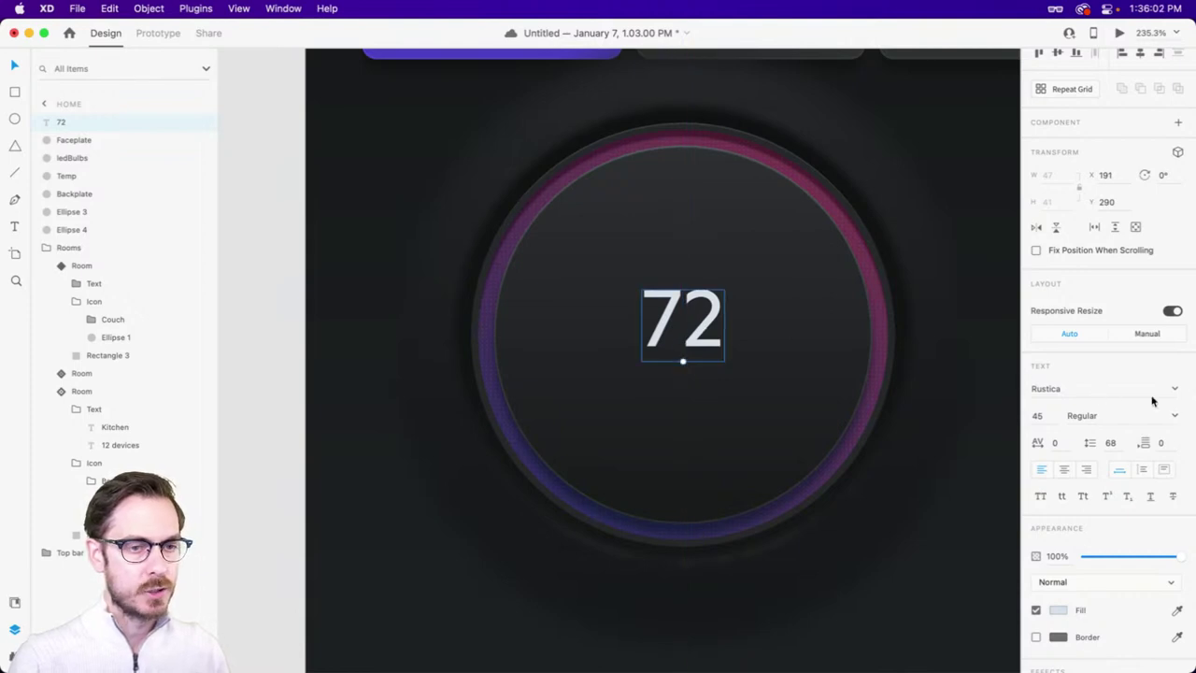
- Set the 72 text's font weight to Black and recenter it on the dial
left_click(1175, 415)
scroll(1082, 590, "down", 1)
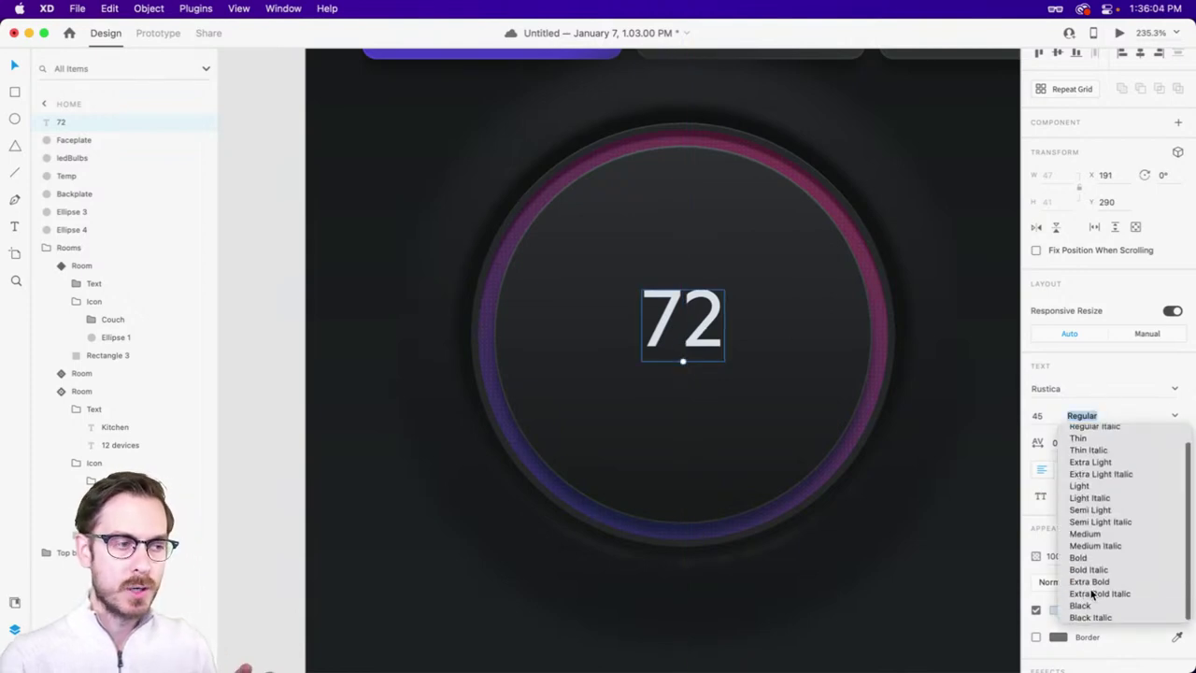
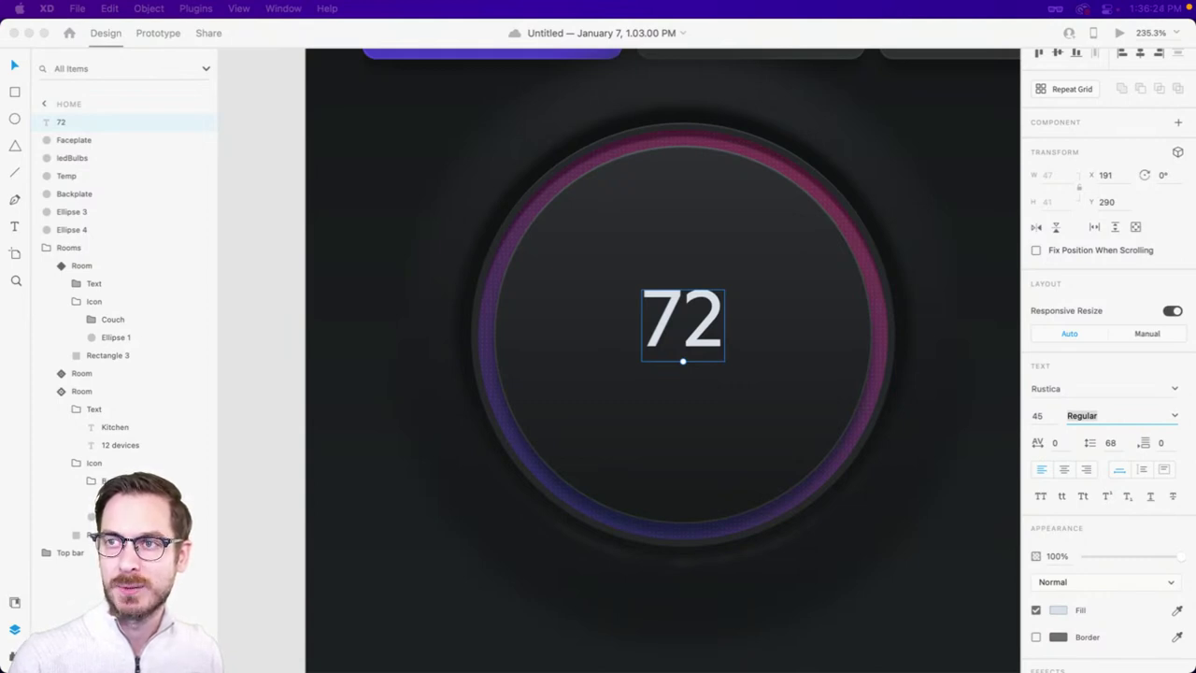
left_click(715, 315)
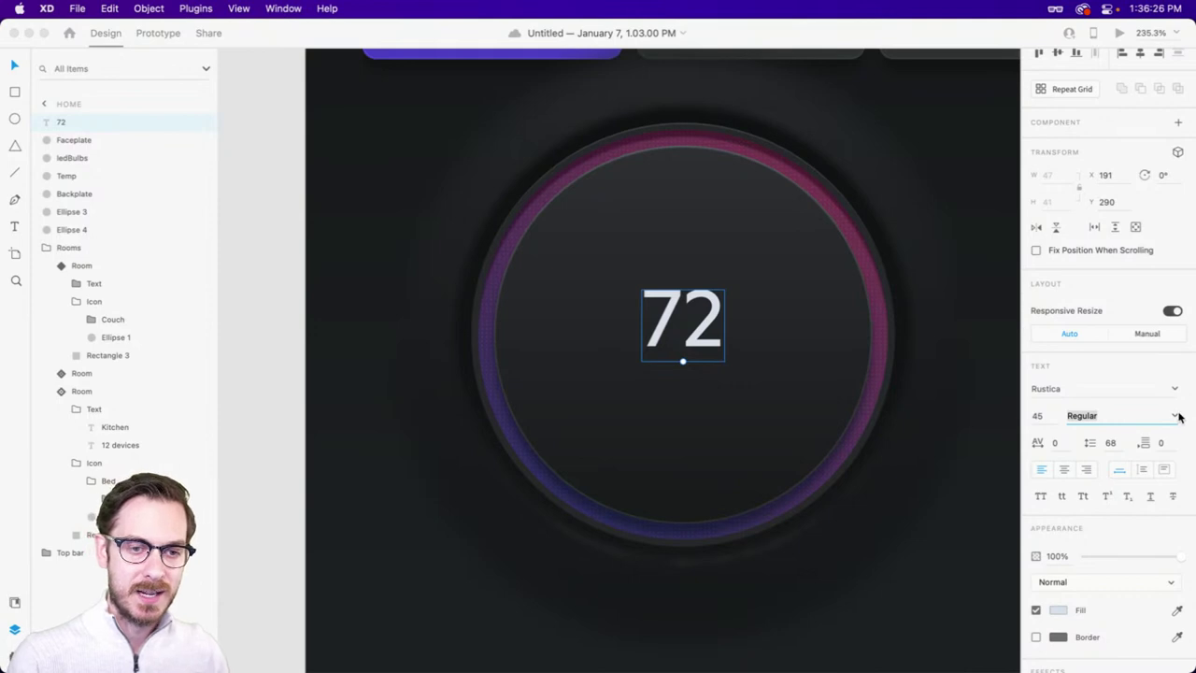
left_click(1175, 416)
scroll(1108, 589, "down", 1)
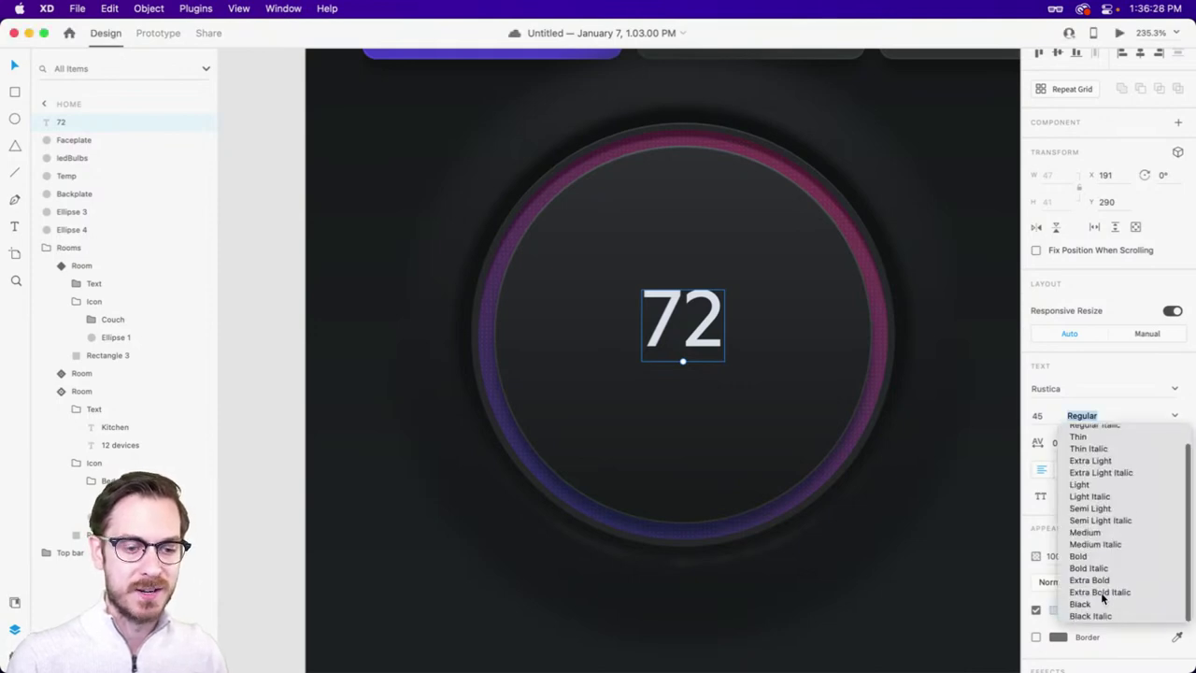
left_click(1090, 604)
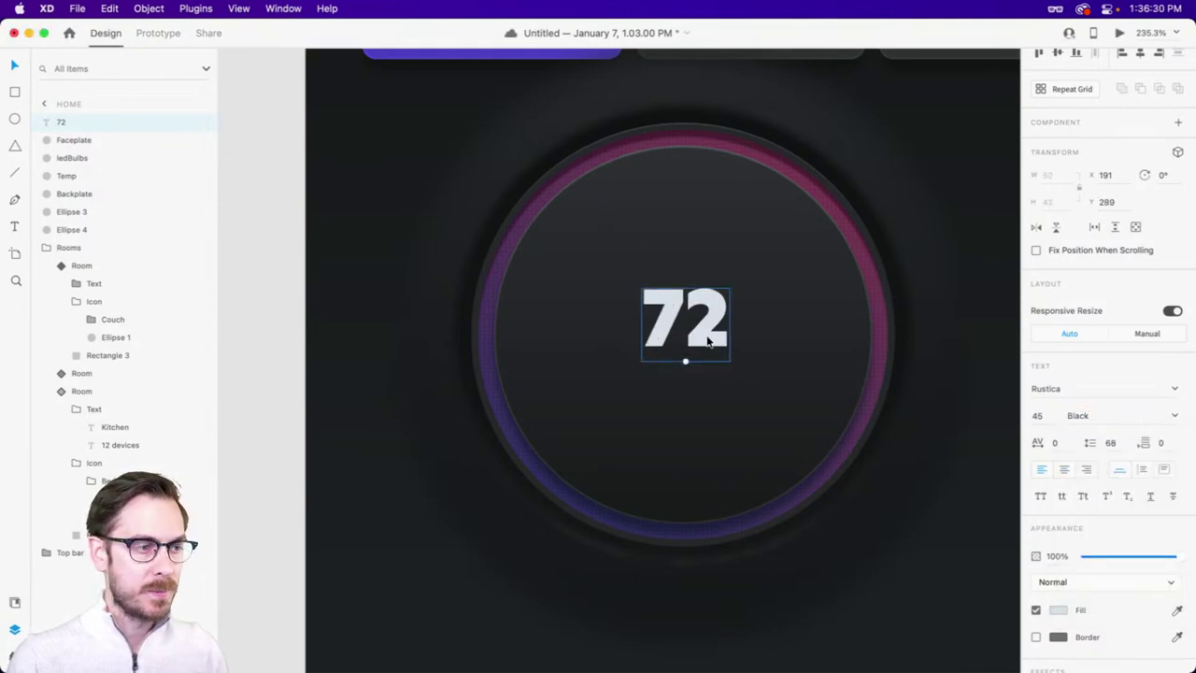
left_click_drag(708, 342, 704, 354)
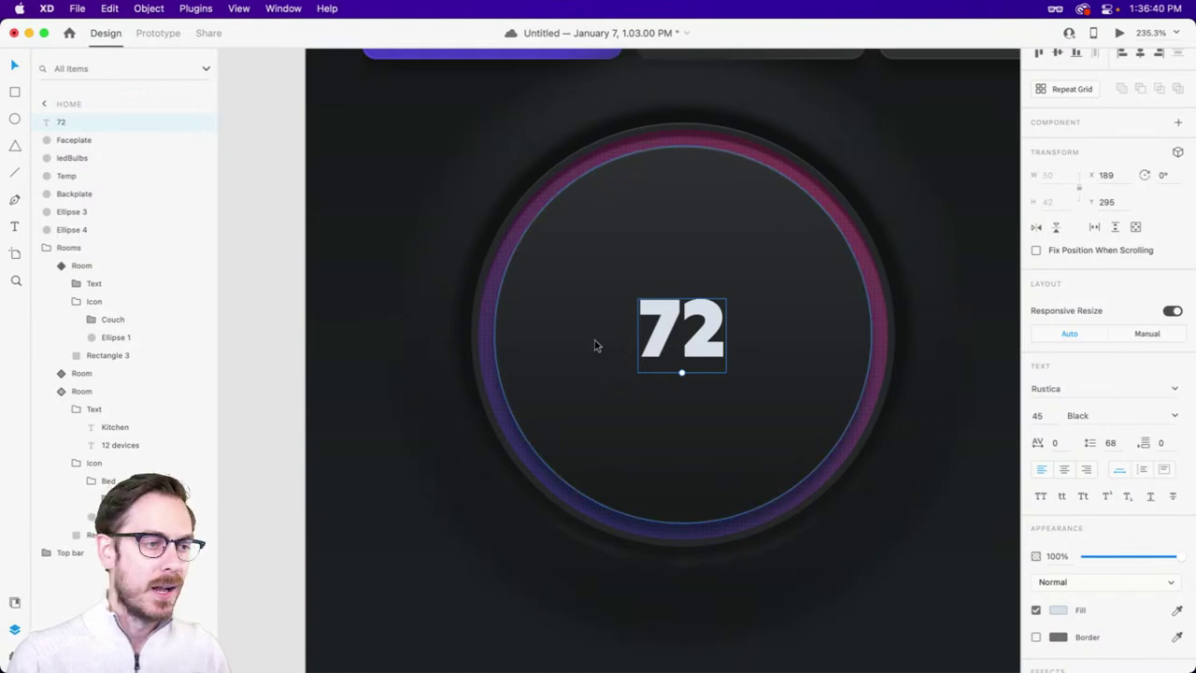
left_click(553, 301)
left_click(701, 311)
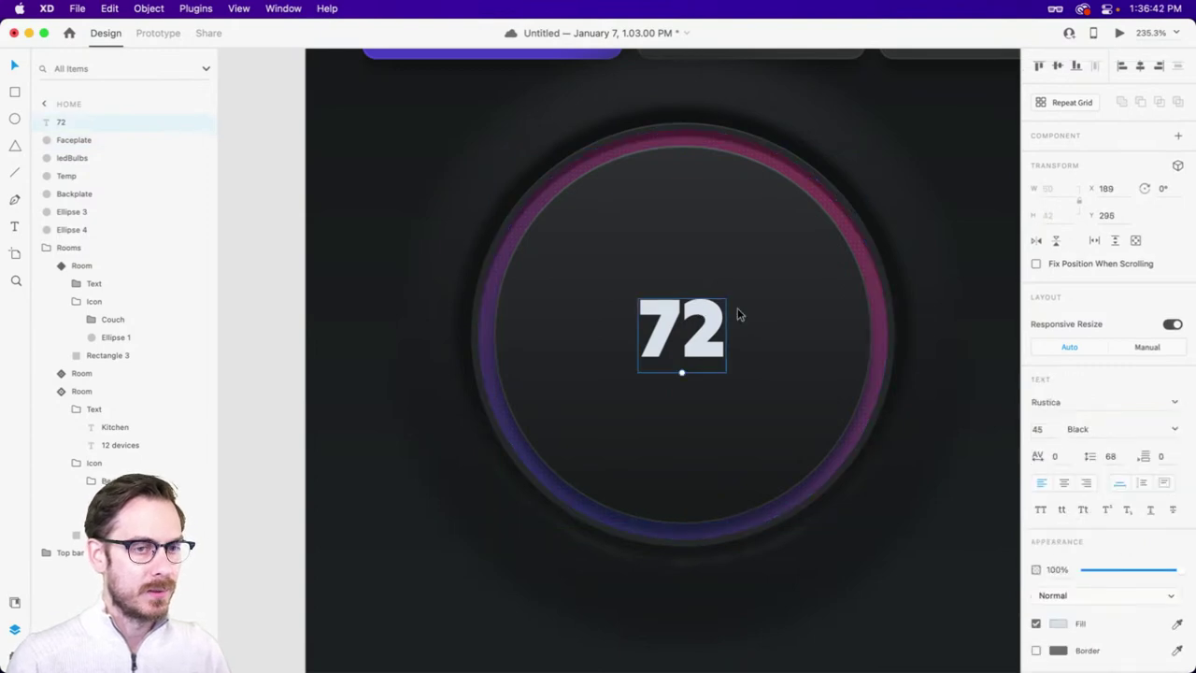
left_click(1066, 403)
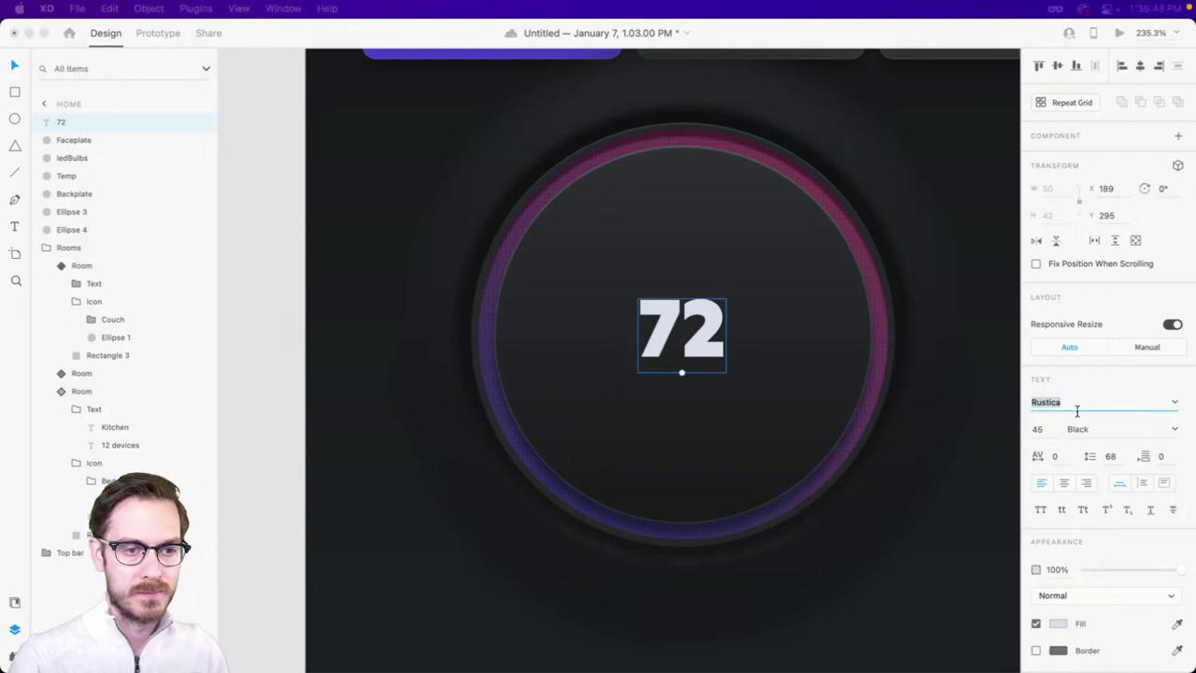
left_click(1077, 405)
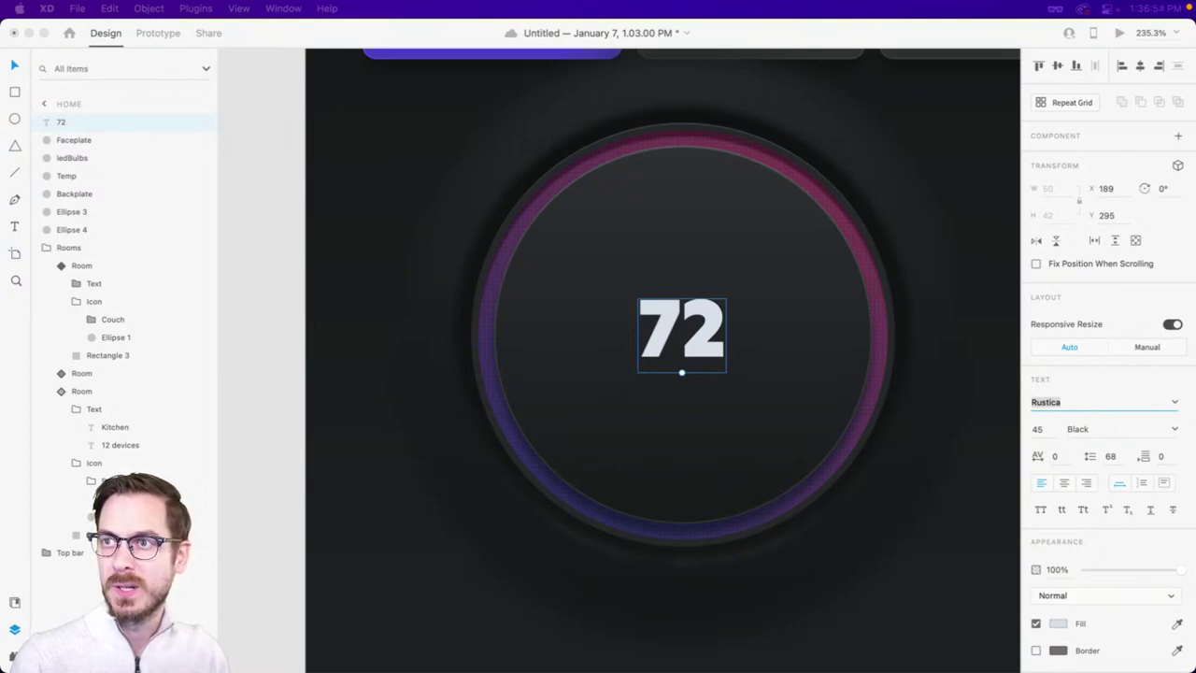
left_click(842, 488)
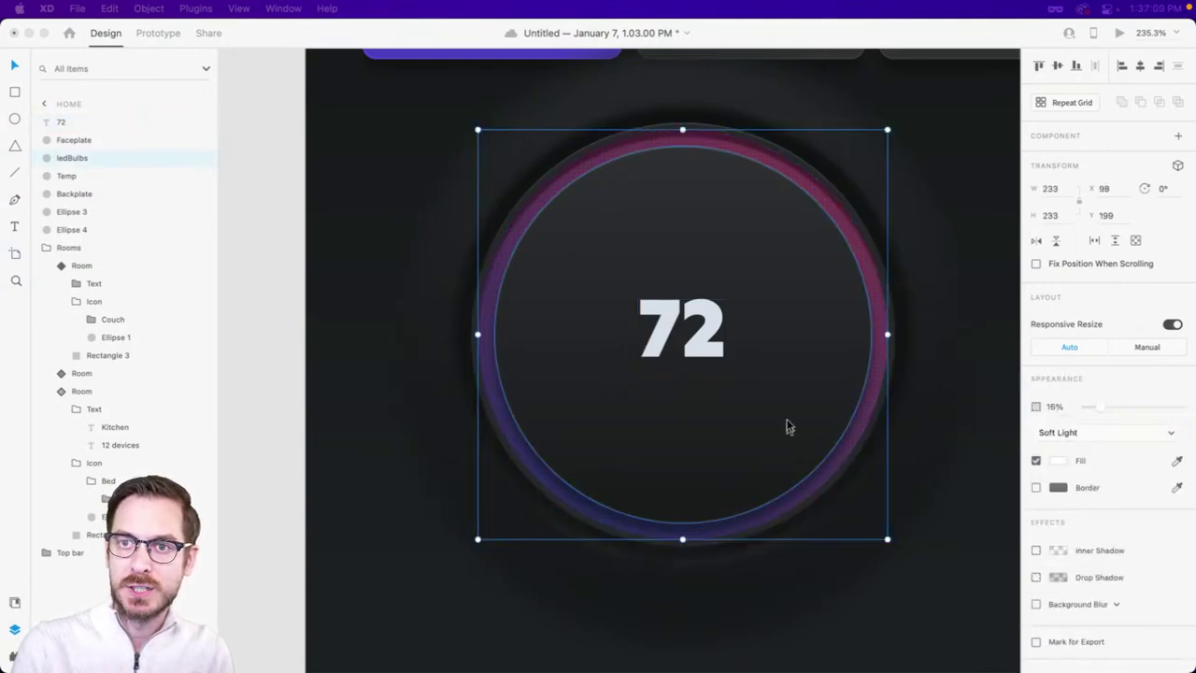
left_click(689, 342)
left_click(1086, 402)
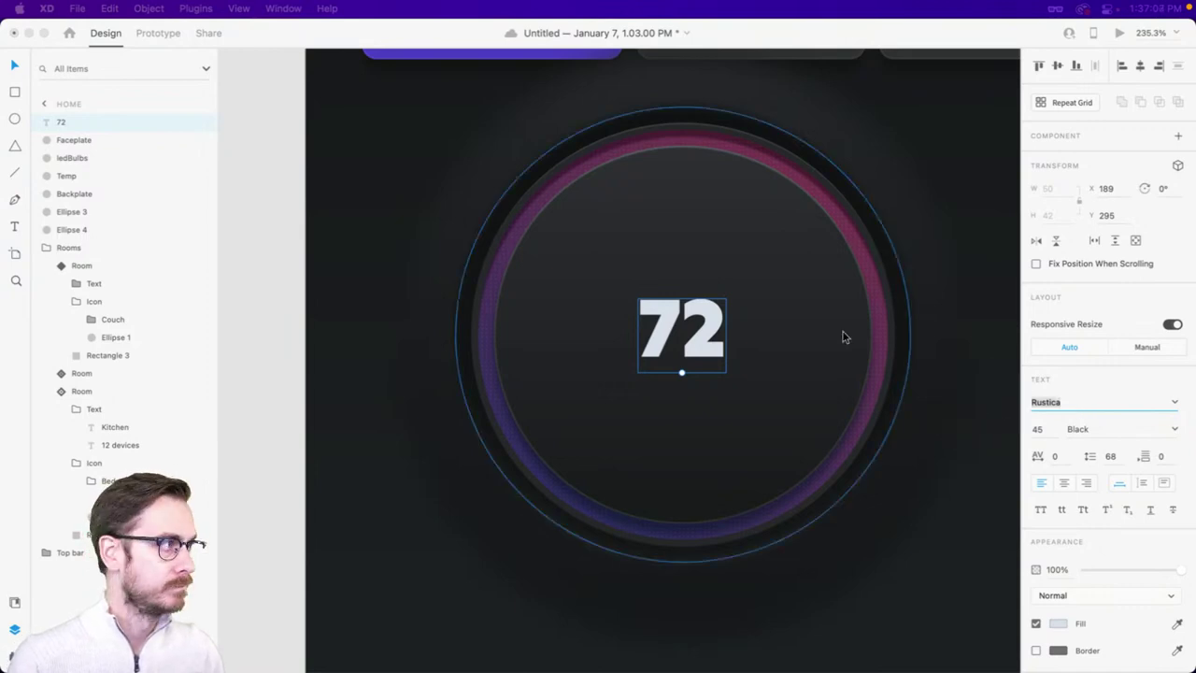
left_click(746, 288)
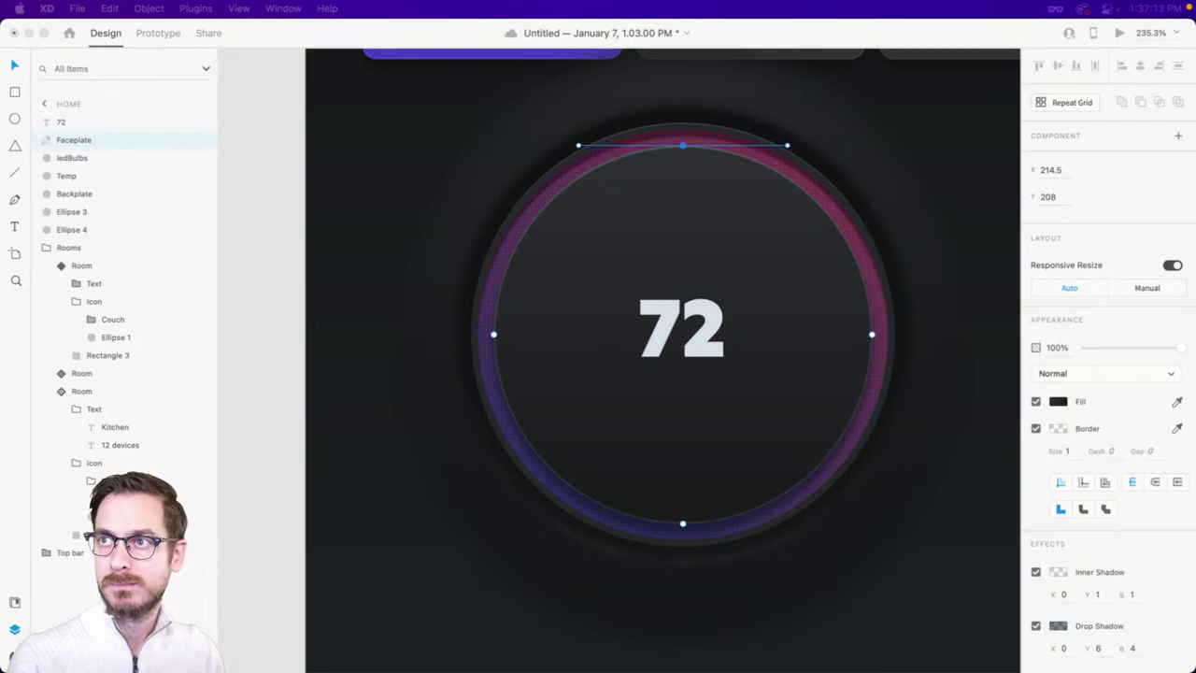
left_click(699, 317)
double_click(697, 318)
key("Escape")
left_click(1099, 413)
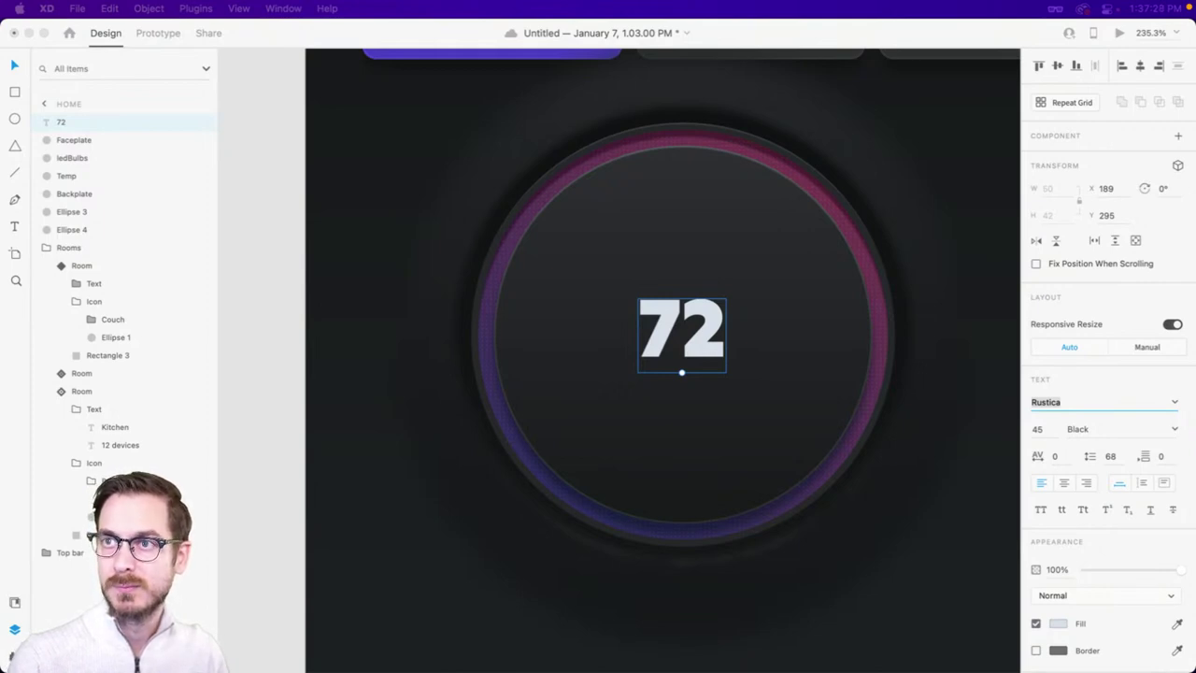
- Save the document and change the 72 text's font to Piepie
key("super+s")
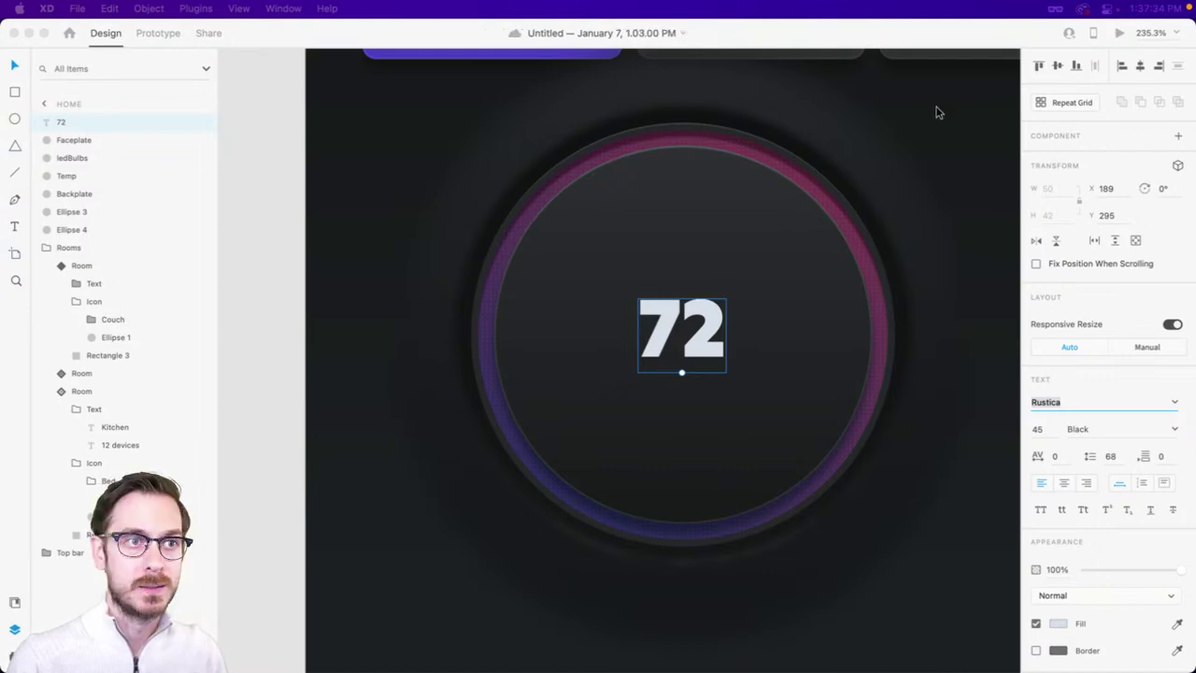
key("Return")
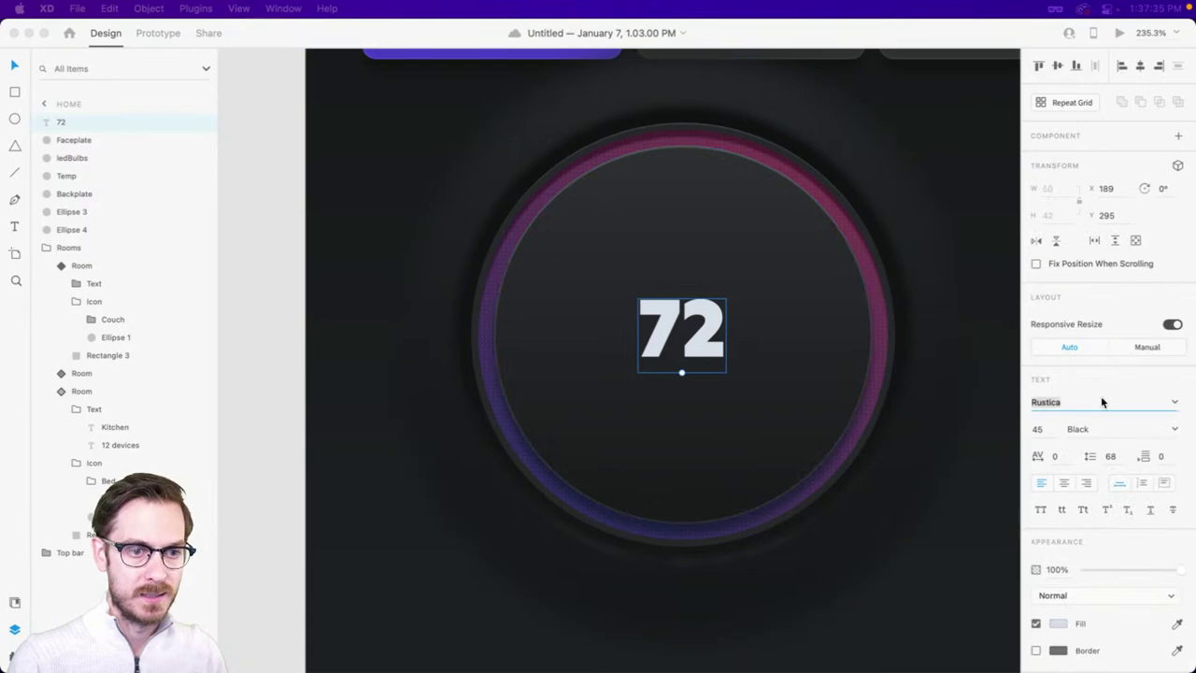
left_click(1174, 399)
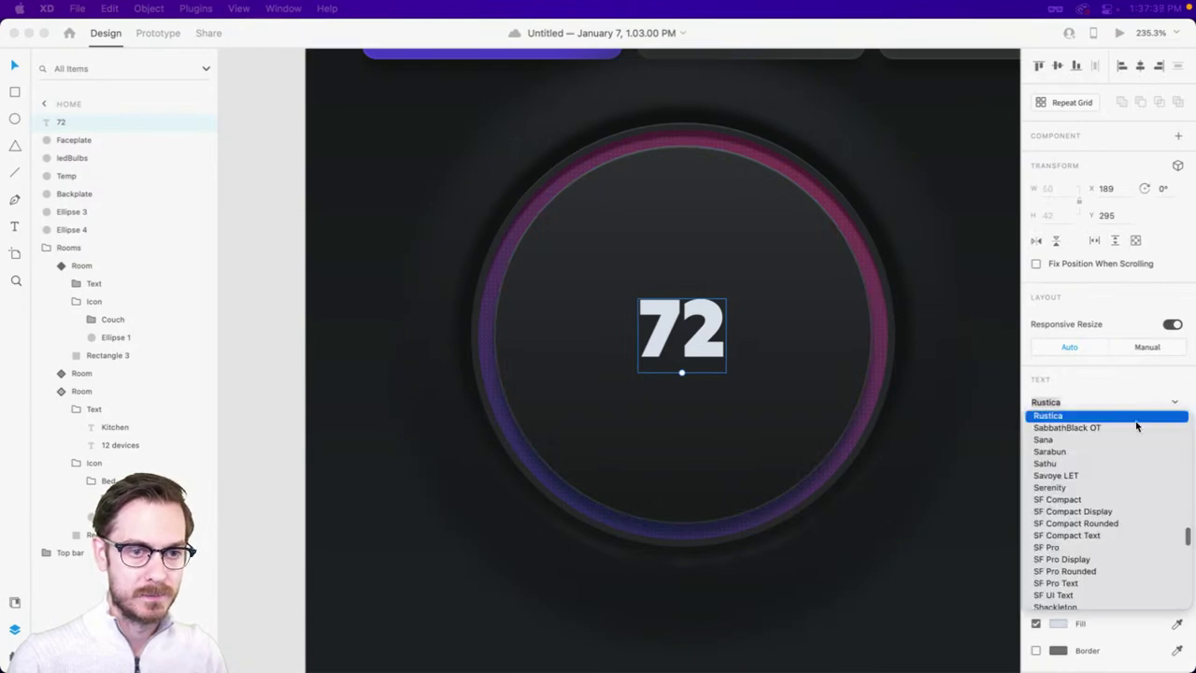
type("Pieple")
key("Return")
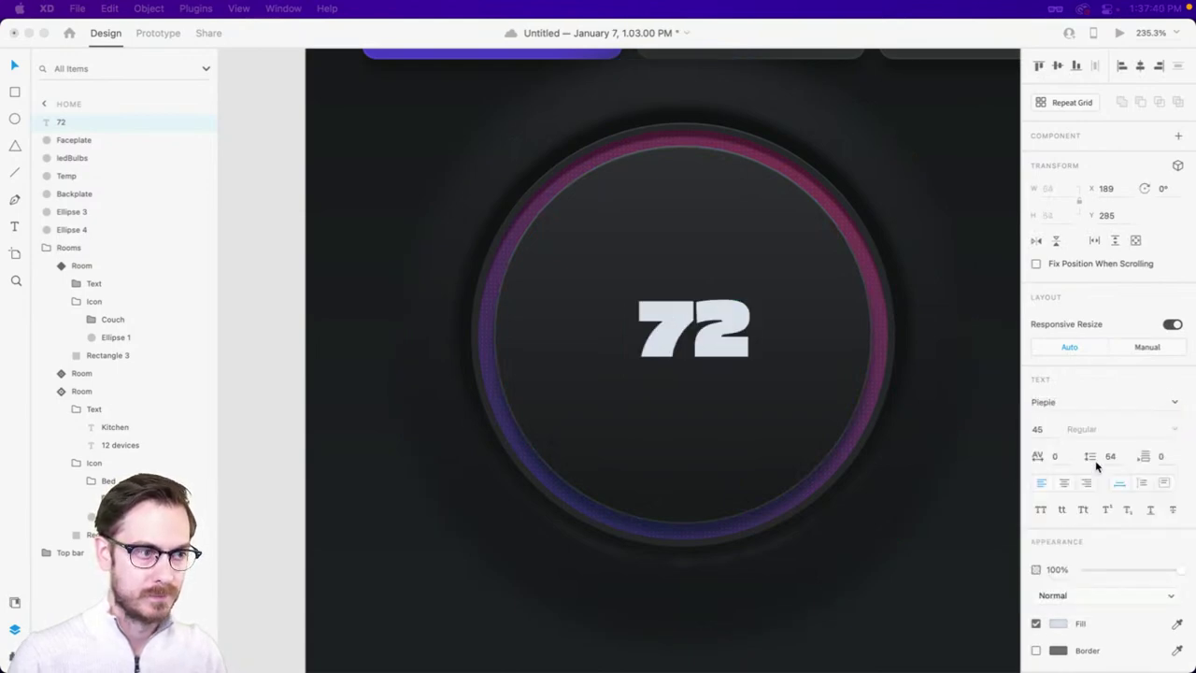
- Reduce the 72 text's font size to 37
left_click_drag(699, 344, 684, 362)
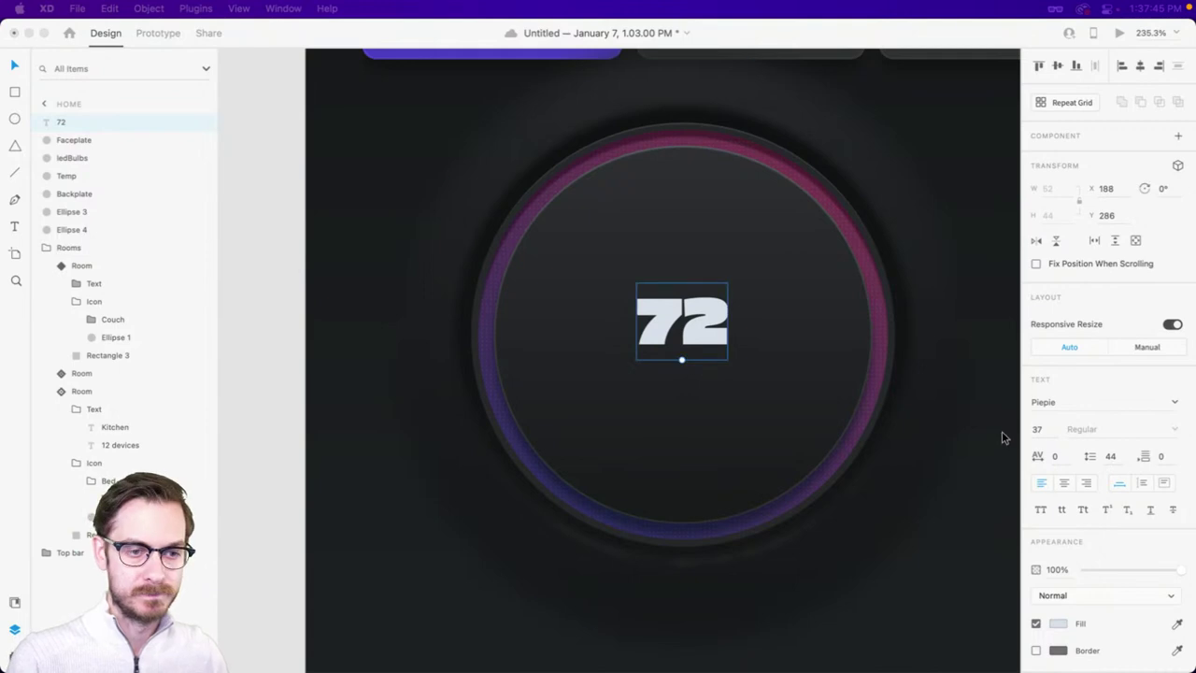
left_click(1037, 432)
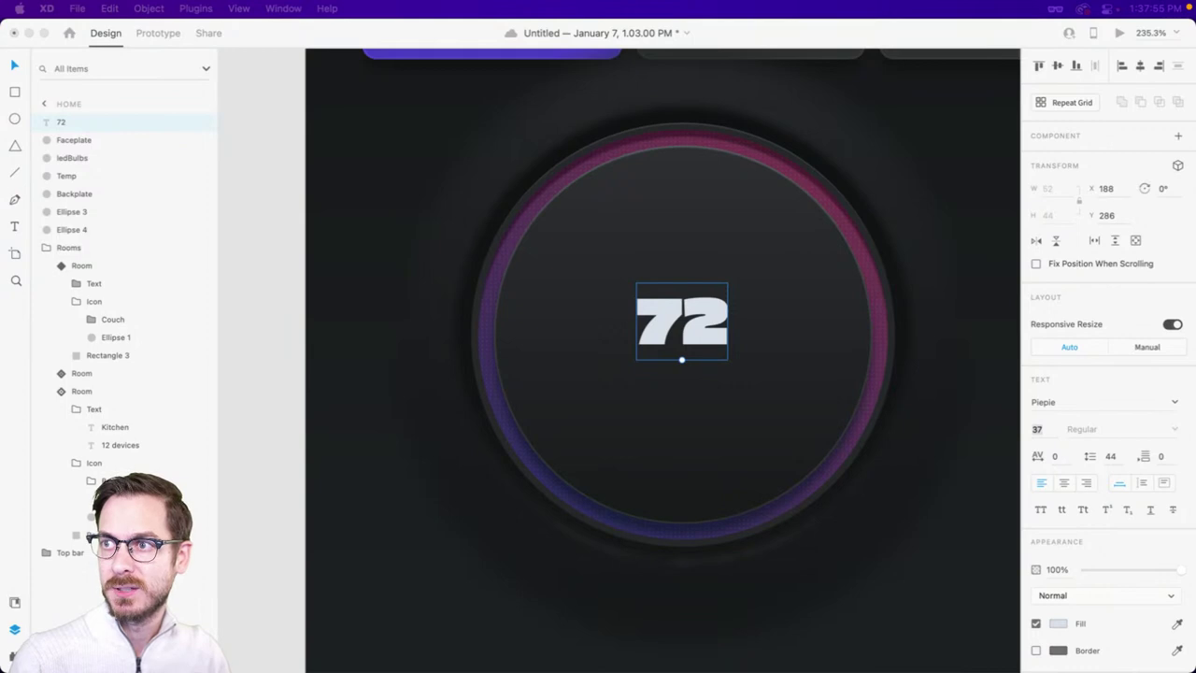
left_click(835, 336)
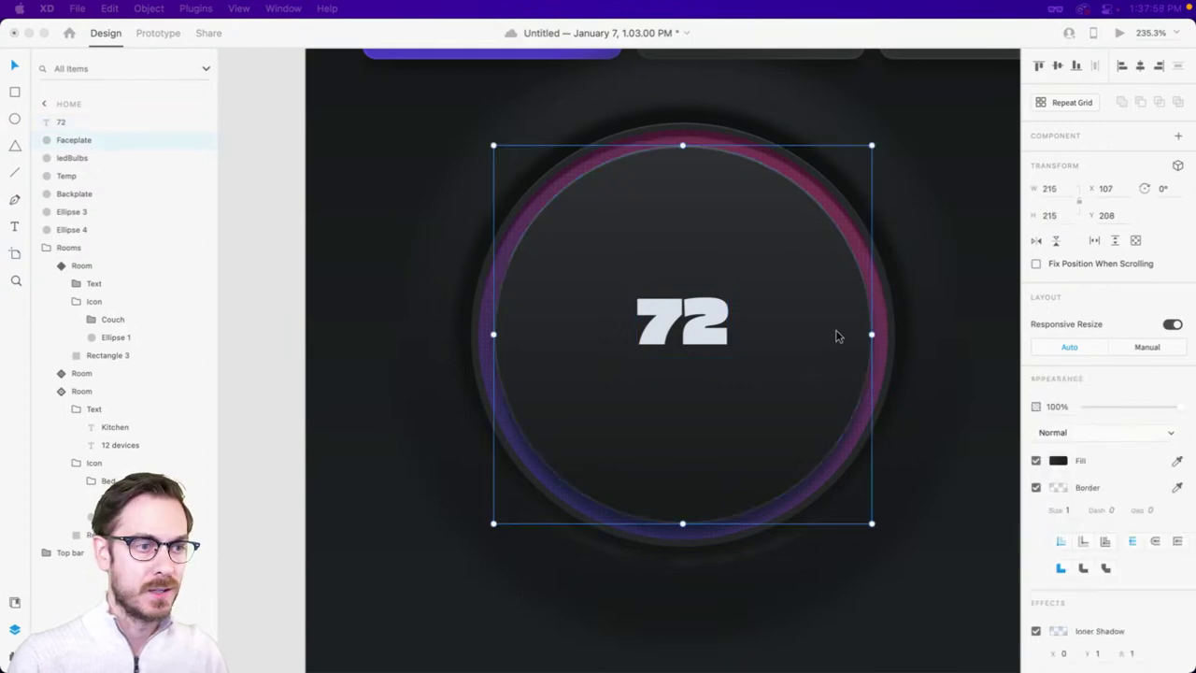
left_click(818, 221)
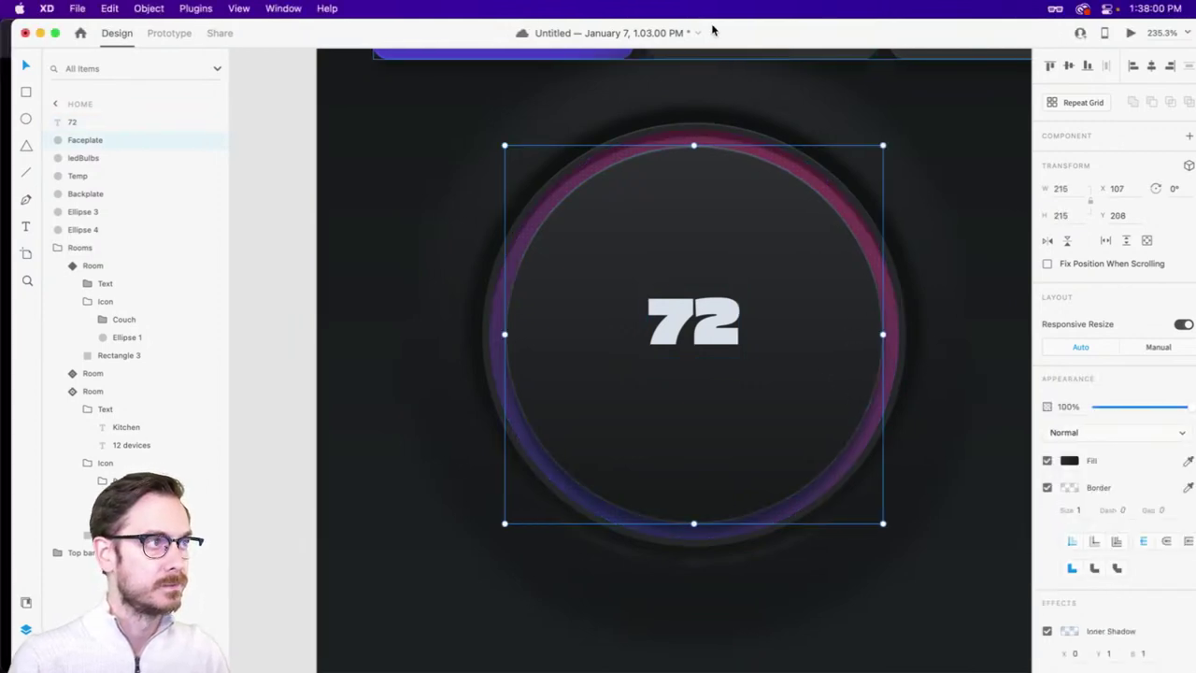
- Center the 72 text on the dial's faceplate and check the screen in the desktop preview
left_click_drag(681, 301, 695, 325)
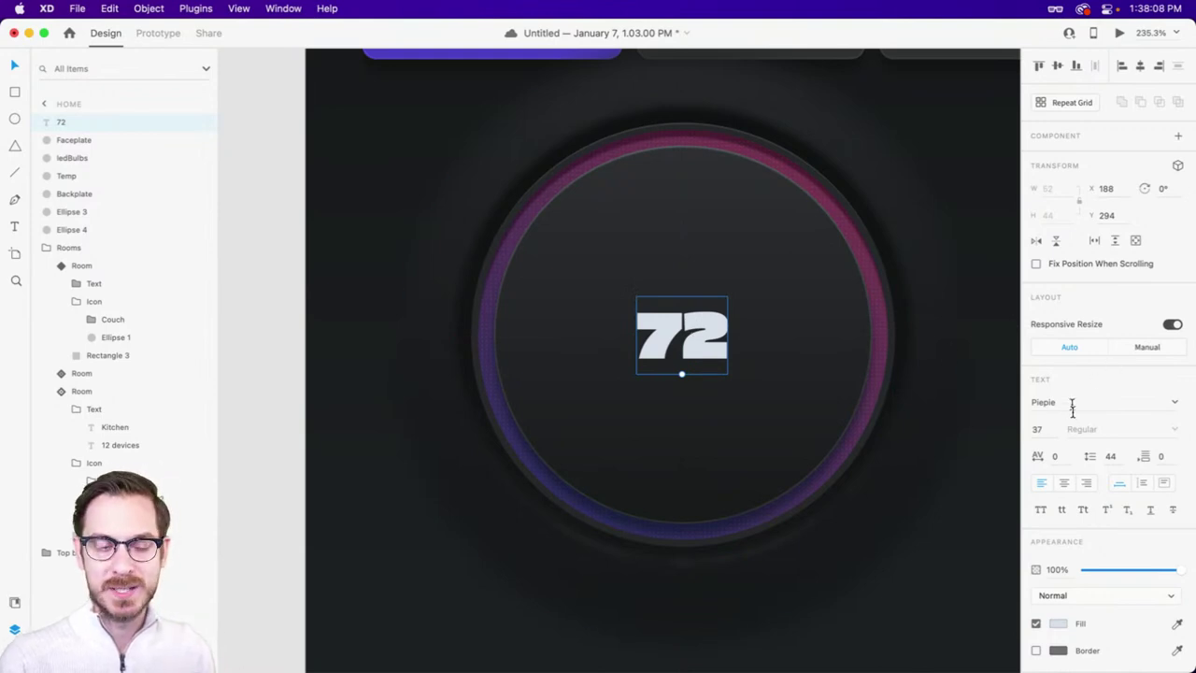
left_click(1093, 37)
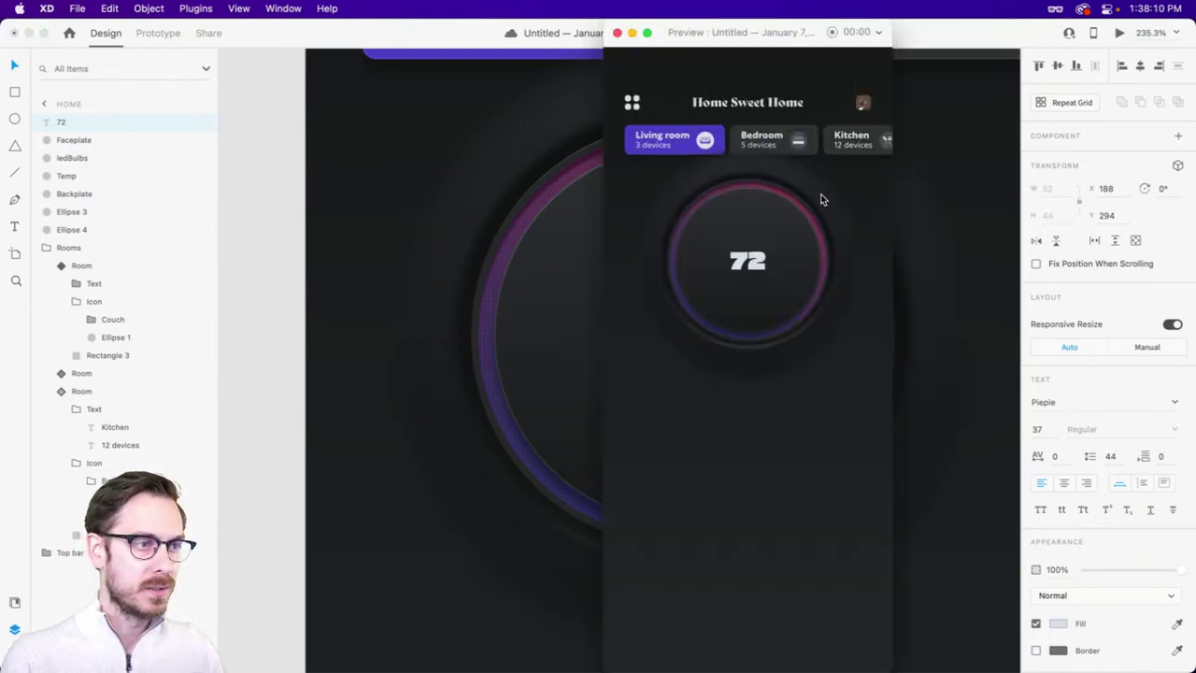
left_click(618, 34)
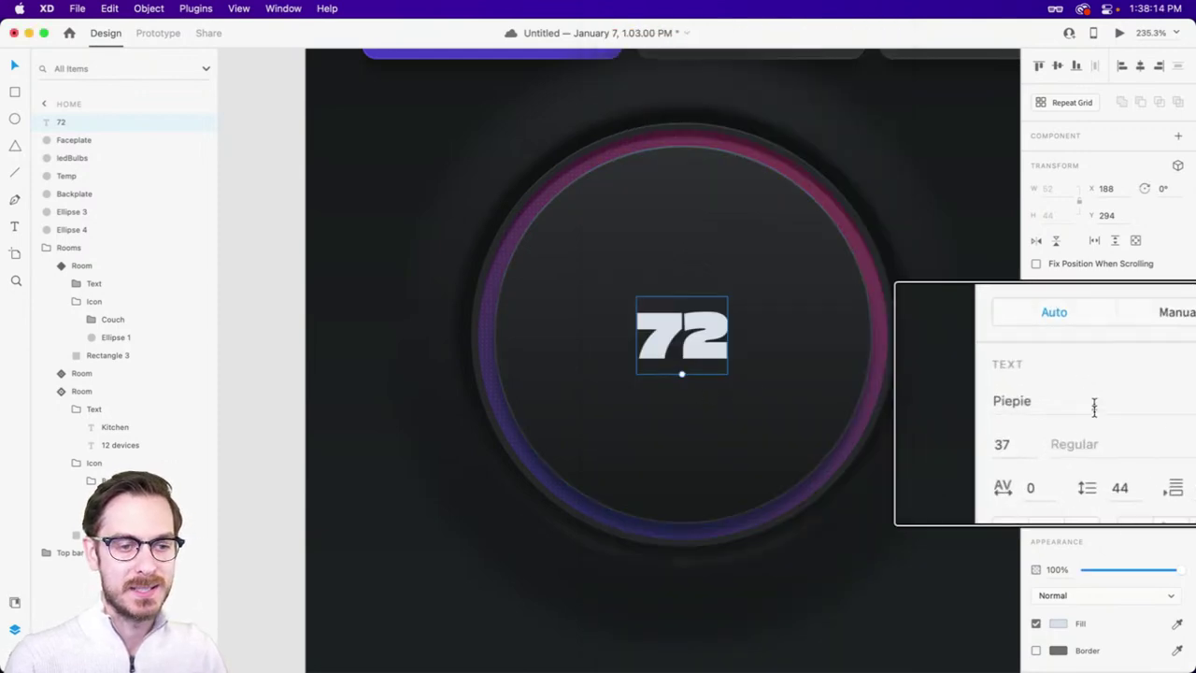
- Change the 72 text's font to Mighty Slab and recenter the number on the dial
scroll(1093, 406, "down", 3)
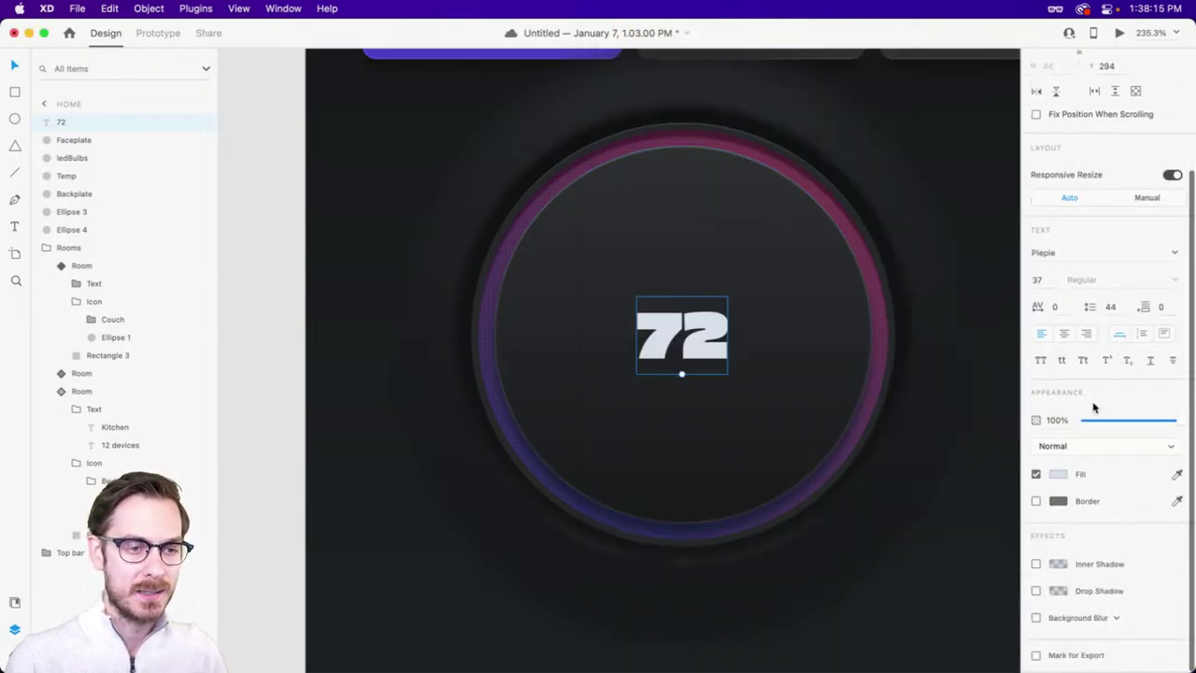
left_click(1097, 260)
type("M")
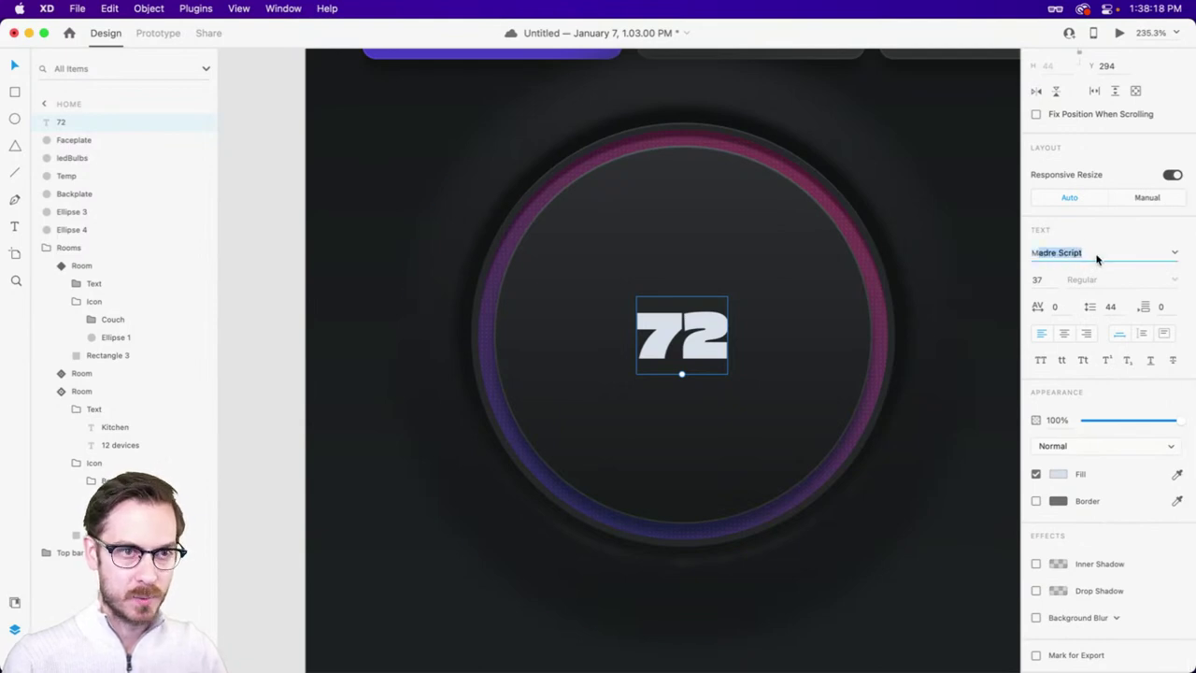
type("igh")
key("Return")
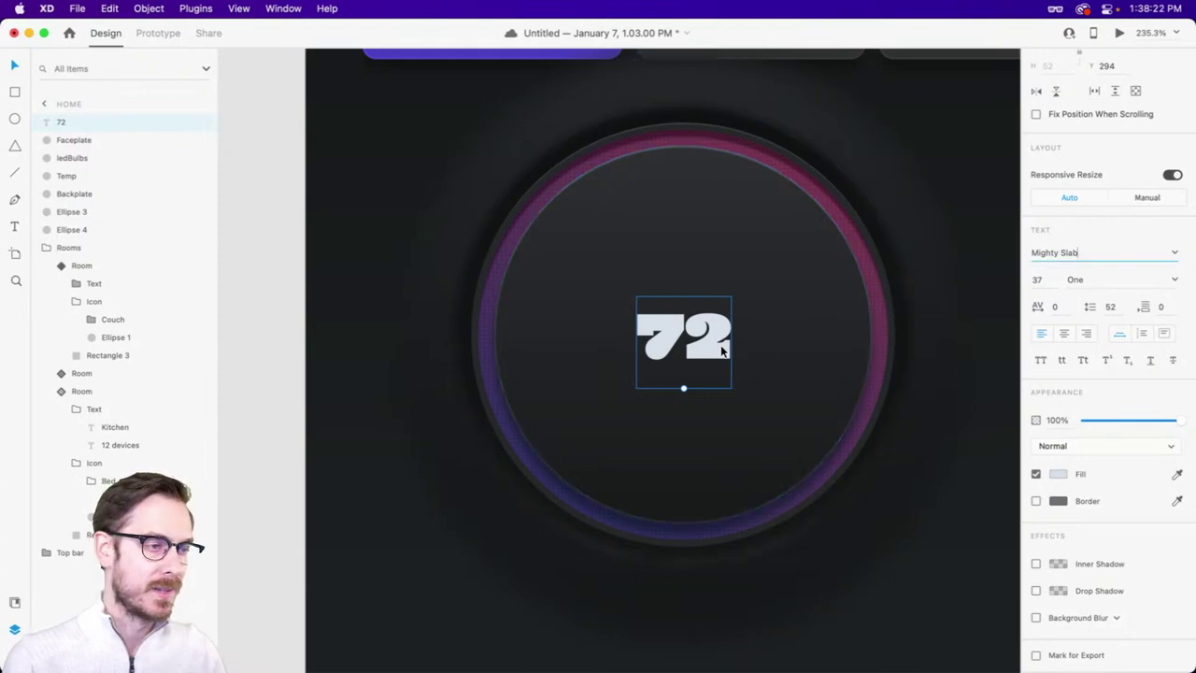
left_click_drag(725, 350, 719, 350)
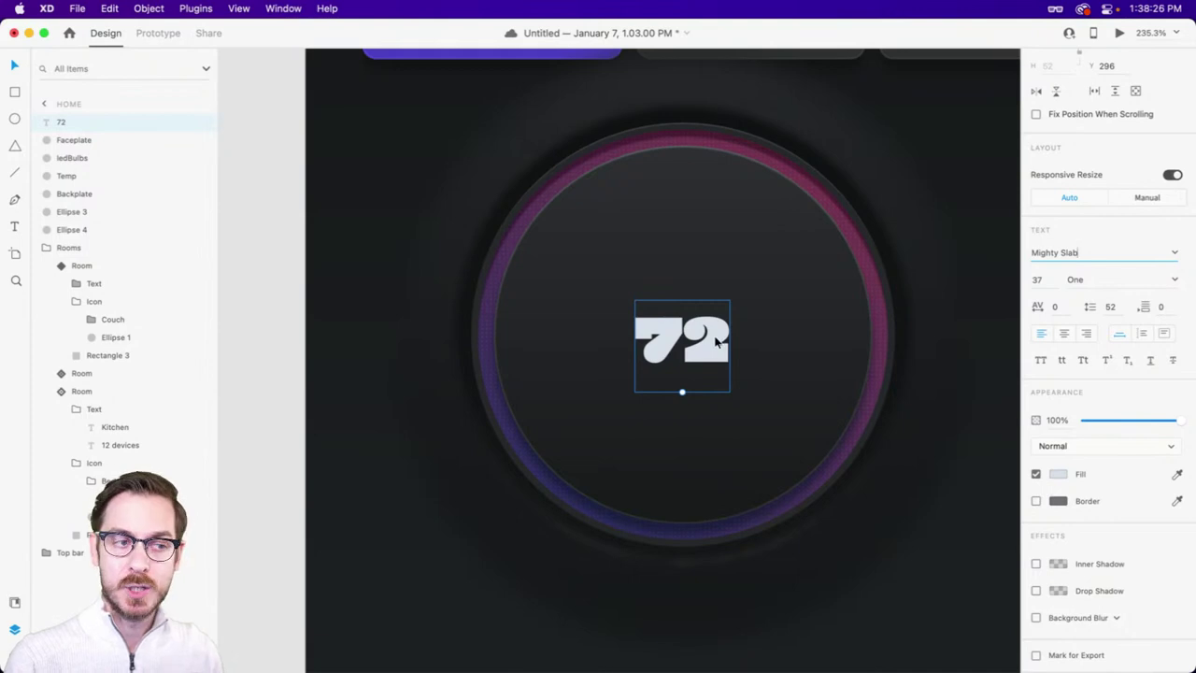
left_click_drag(714, 340, 711, 335)
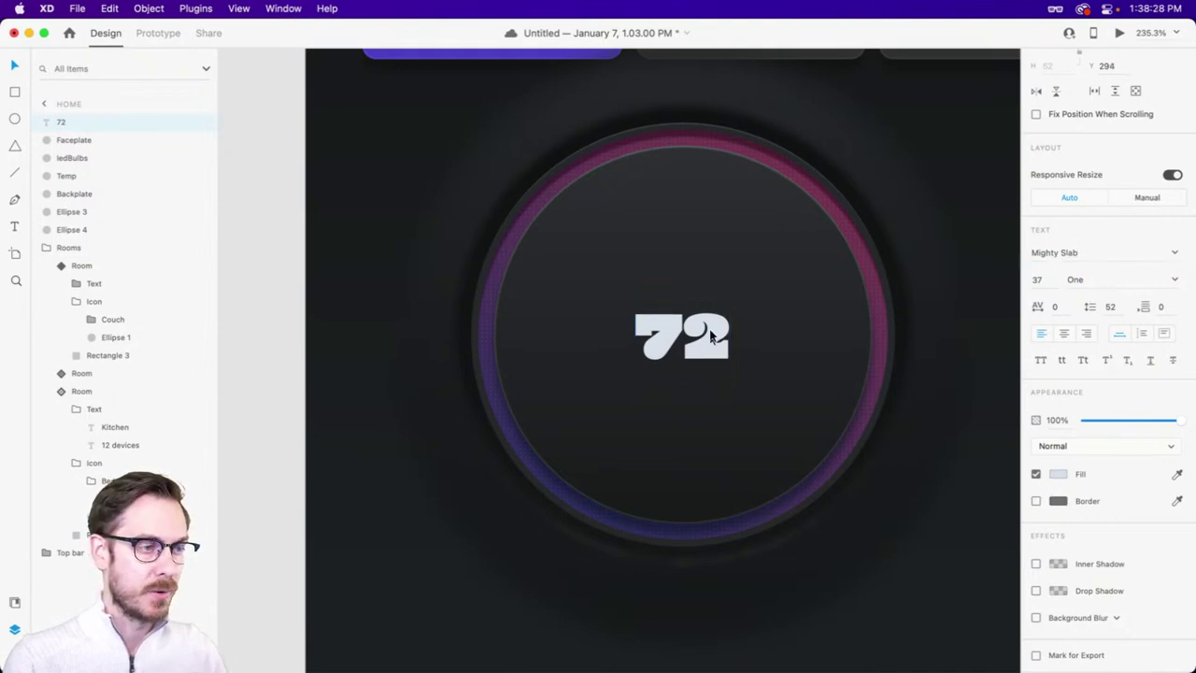
left_click_drag(710, 334, 710, 334)
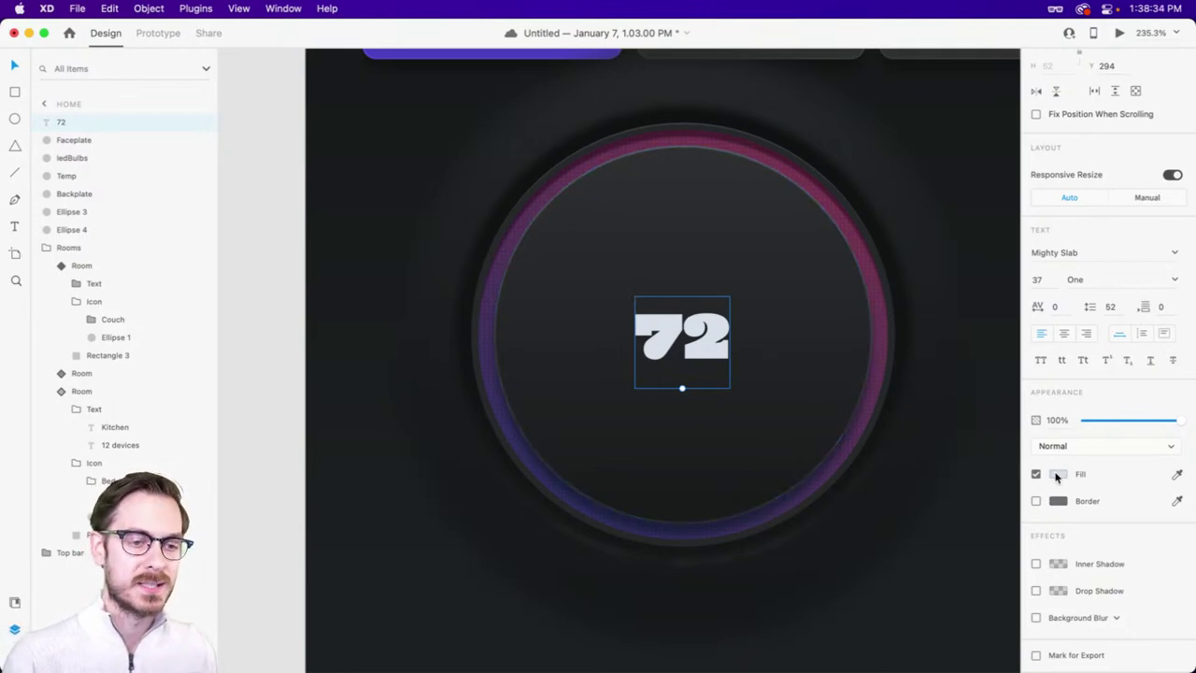
- Darken the 72 text's fill to the muted blue-grey #858D9D
left_click(1058, 474)
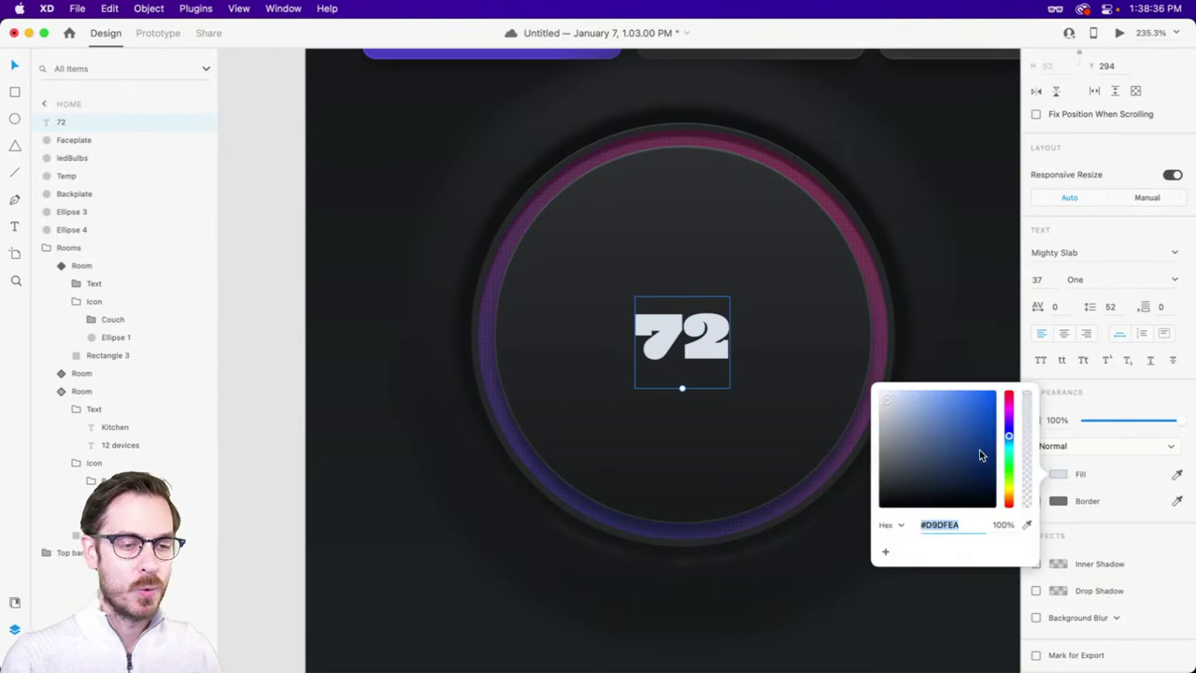
left_click_drag(890, 427, 897, 480)
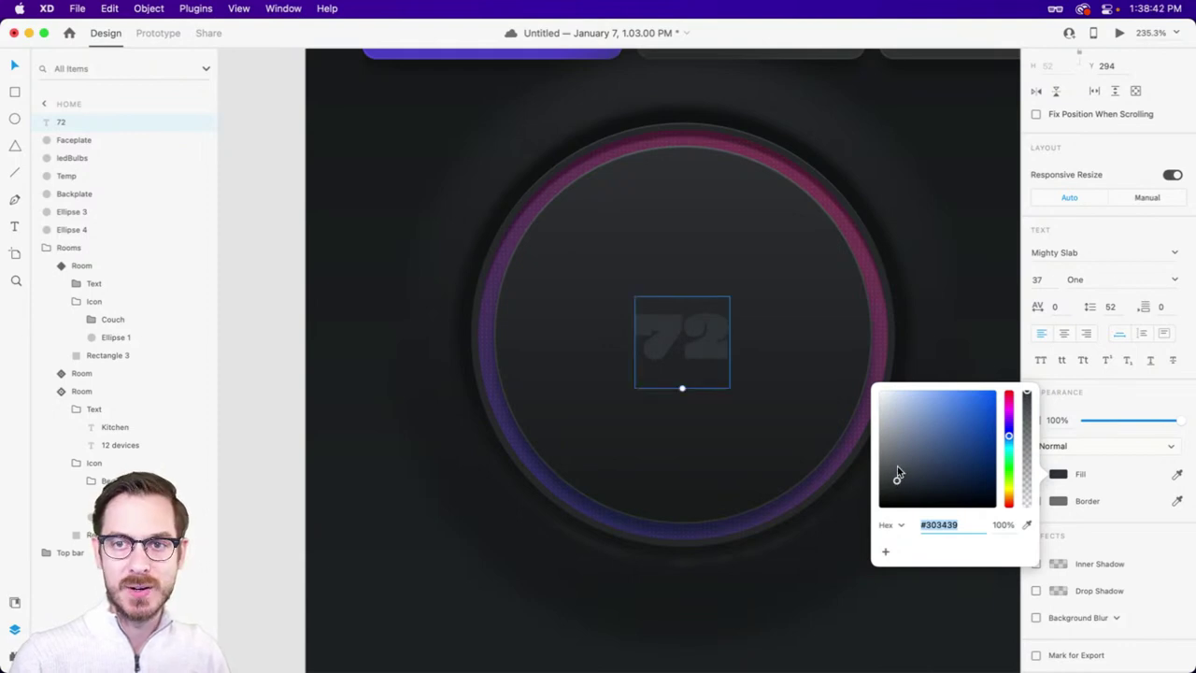
left_click_drag(893, 432, 897, 437)
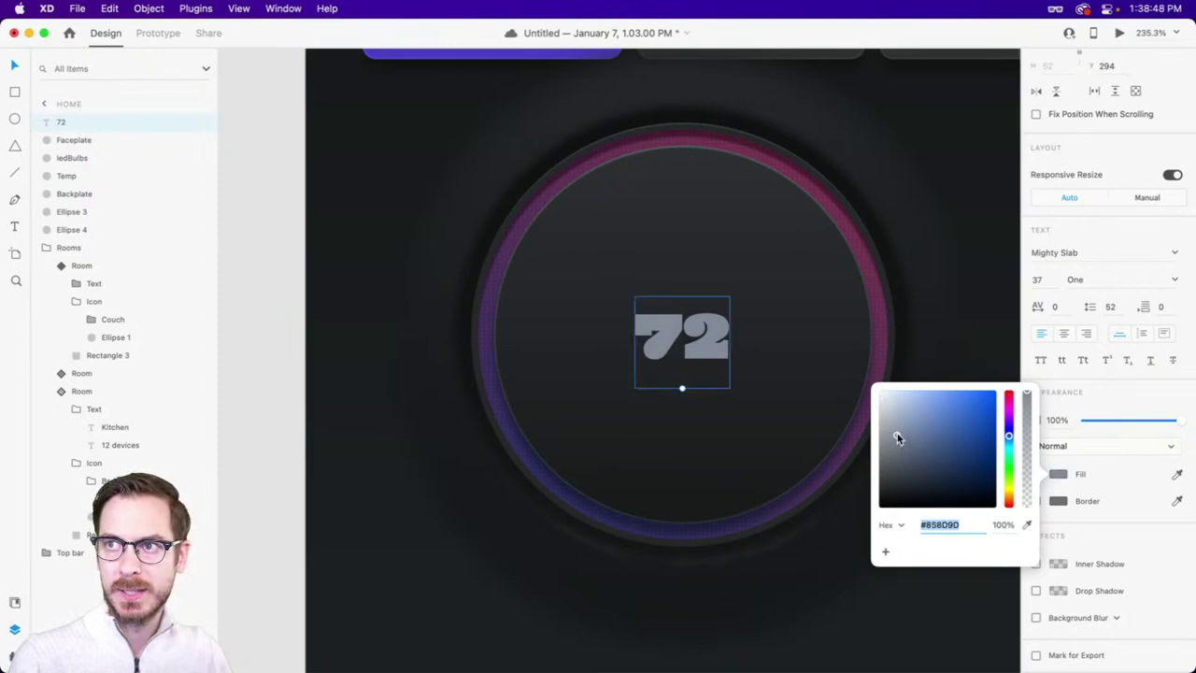
left_click(1126, 215)
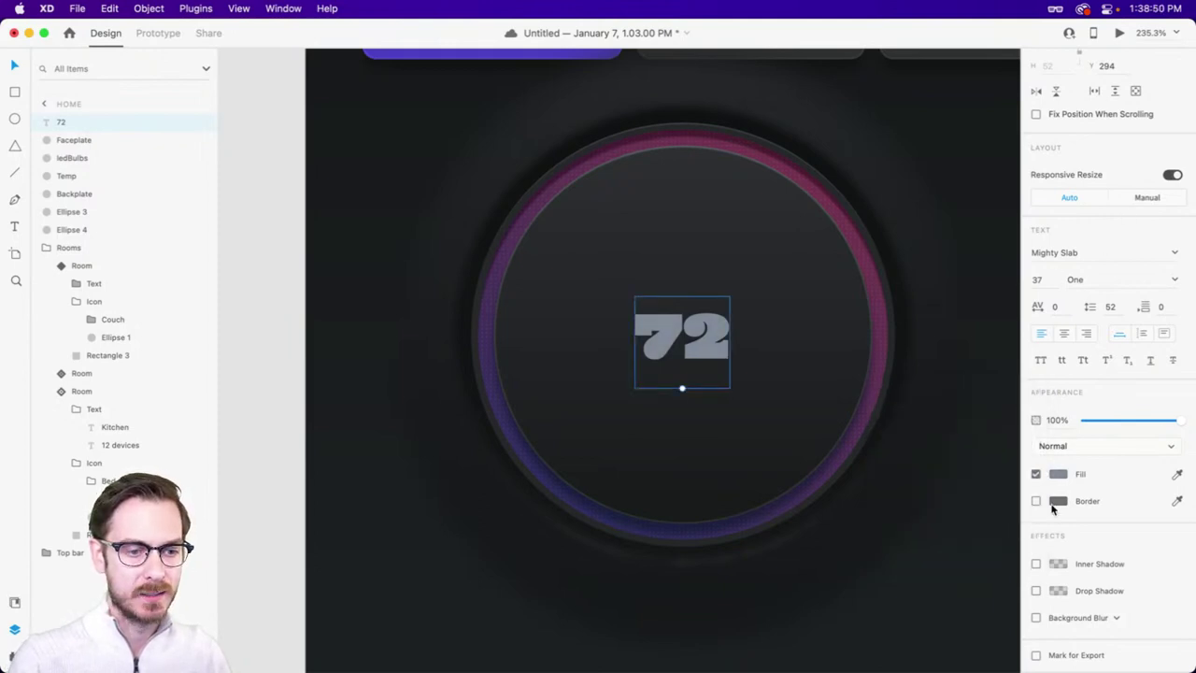
- Enable a border on the 72 text and set its colour to #000000
left_click(1035, 504)
left_click(1058, 500)
type("000000")
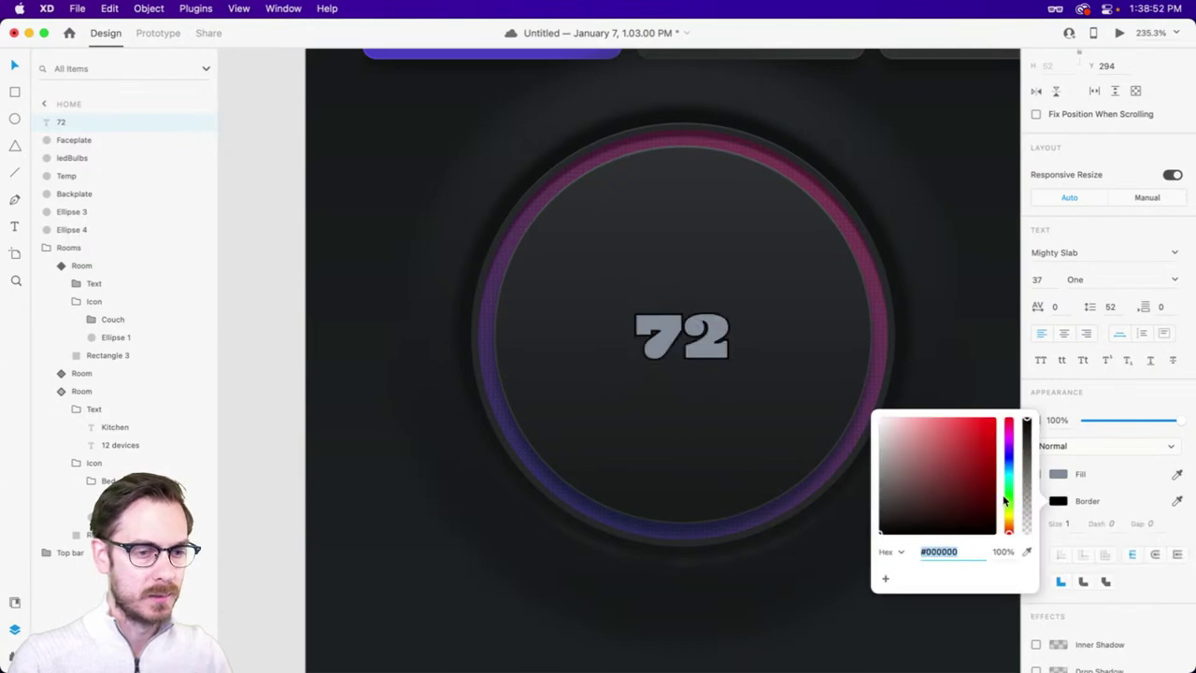
- Lower the 72 text's border opacity to 17% and add an inner shadow with Y 2 and blur 2
left_click_drag(1028, 439, 1028, 517)
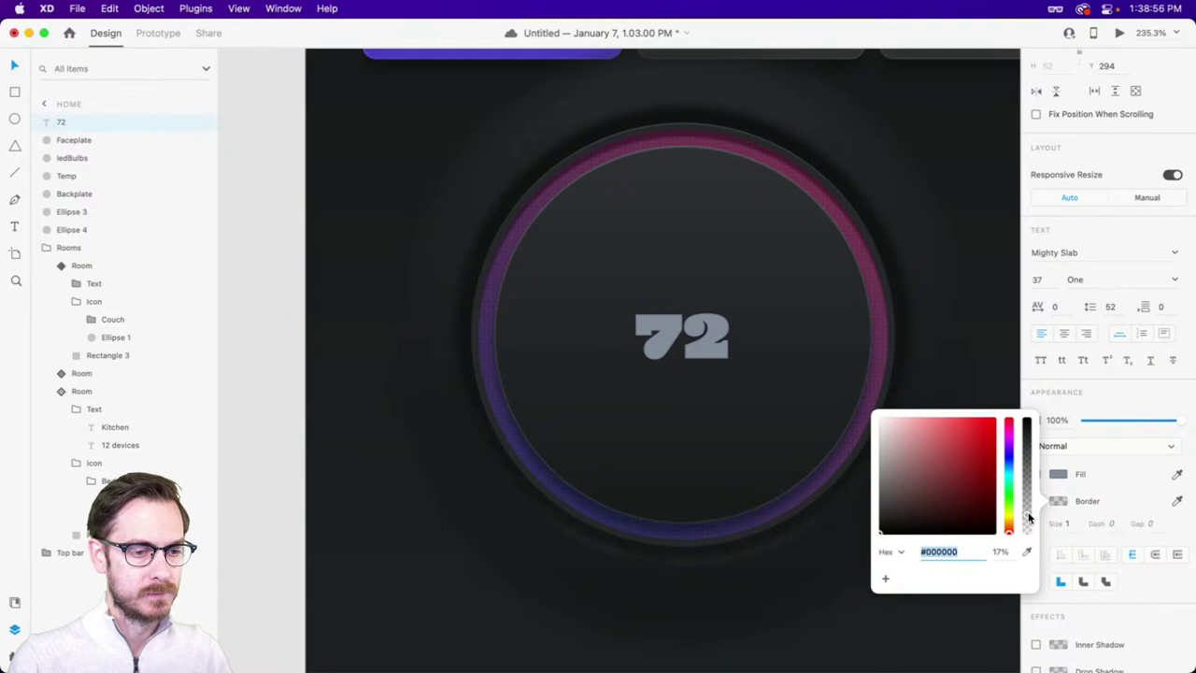
left_click(1128, 470)
scroll(1128, 470, "down", 2)
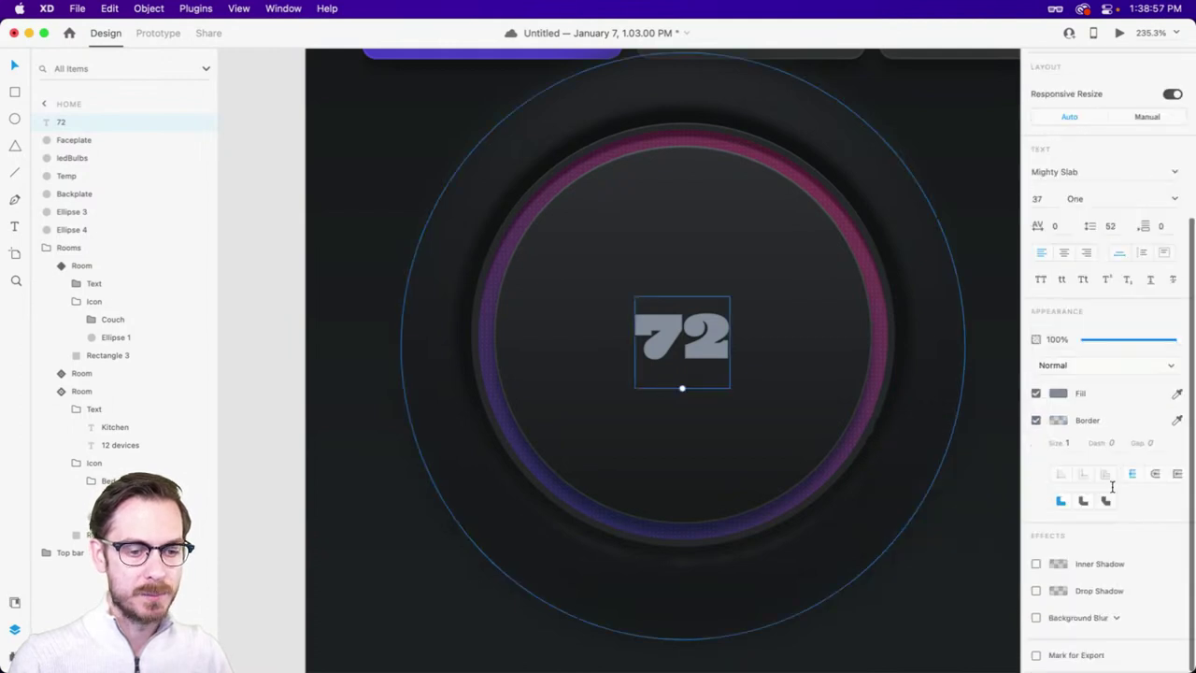
left_click(1035, 564)
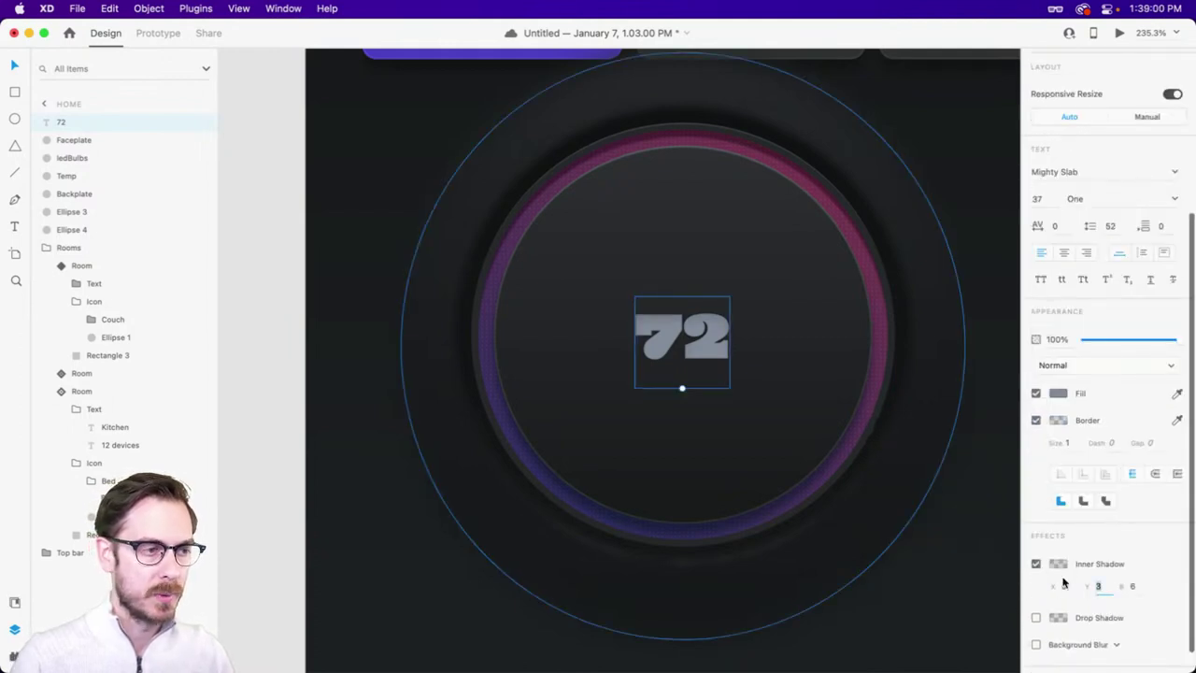
key("Down")
key("Tab")
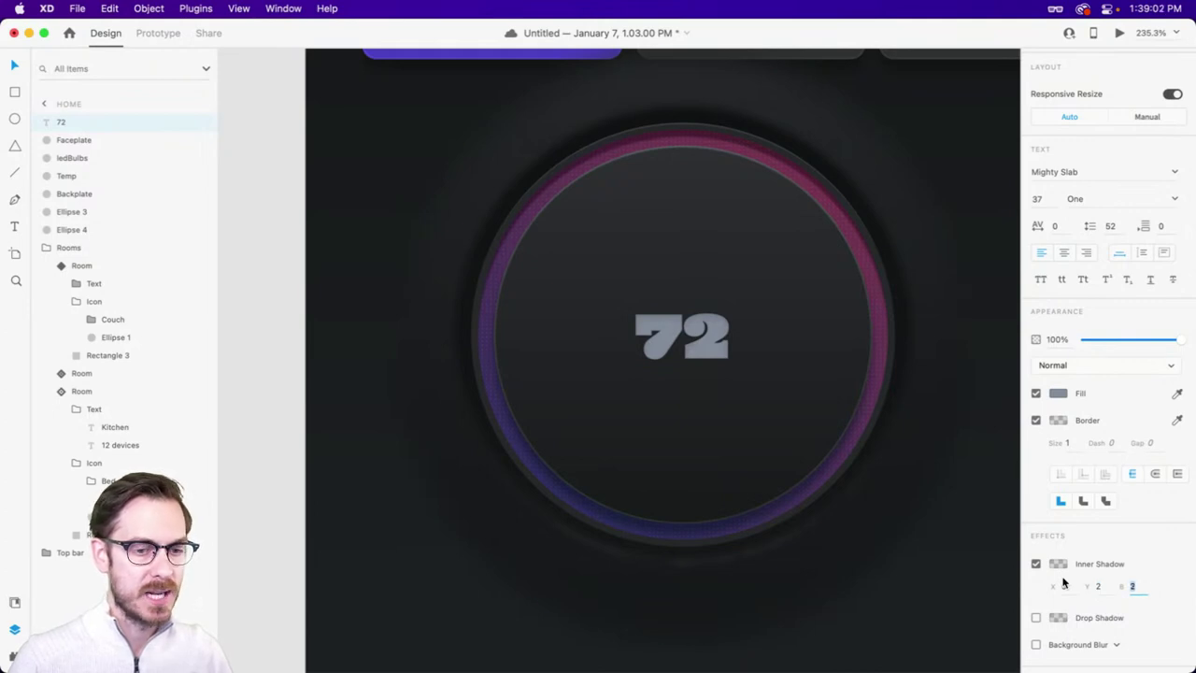
- Set the opacity of the 72 text's black inner shadow to 39%
left_click(1058, 563)
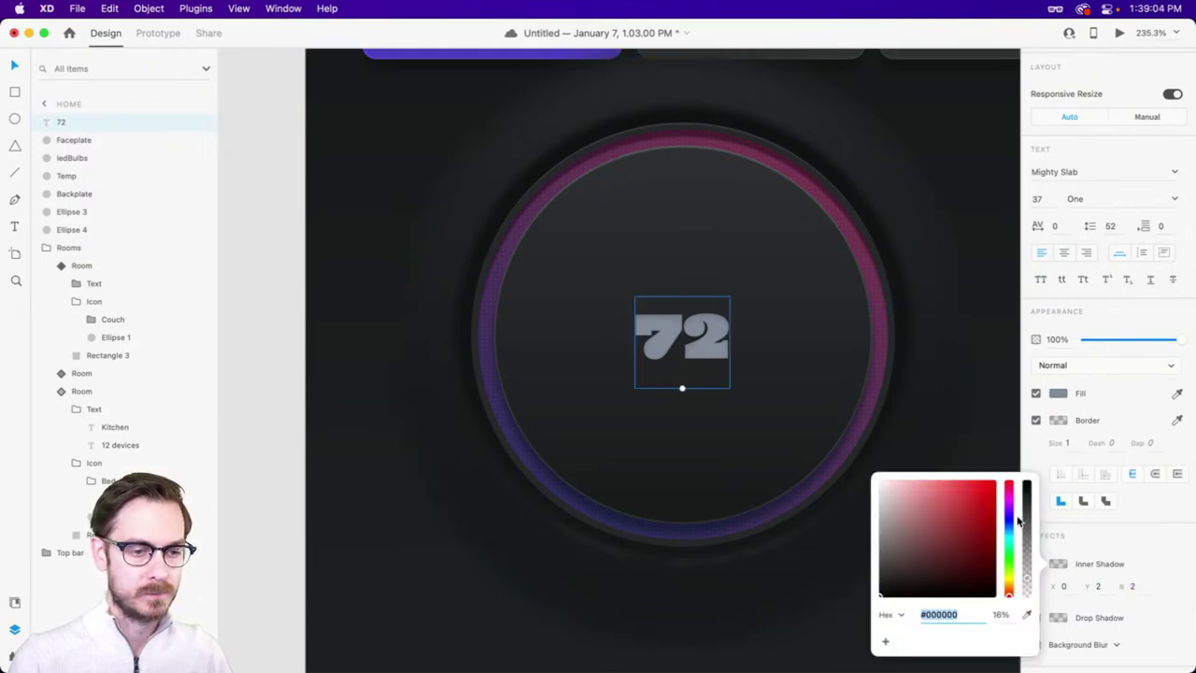
left_click_drag(1019, 522, 1028, 553)
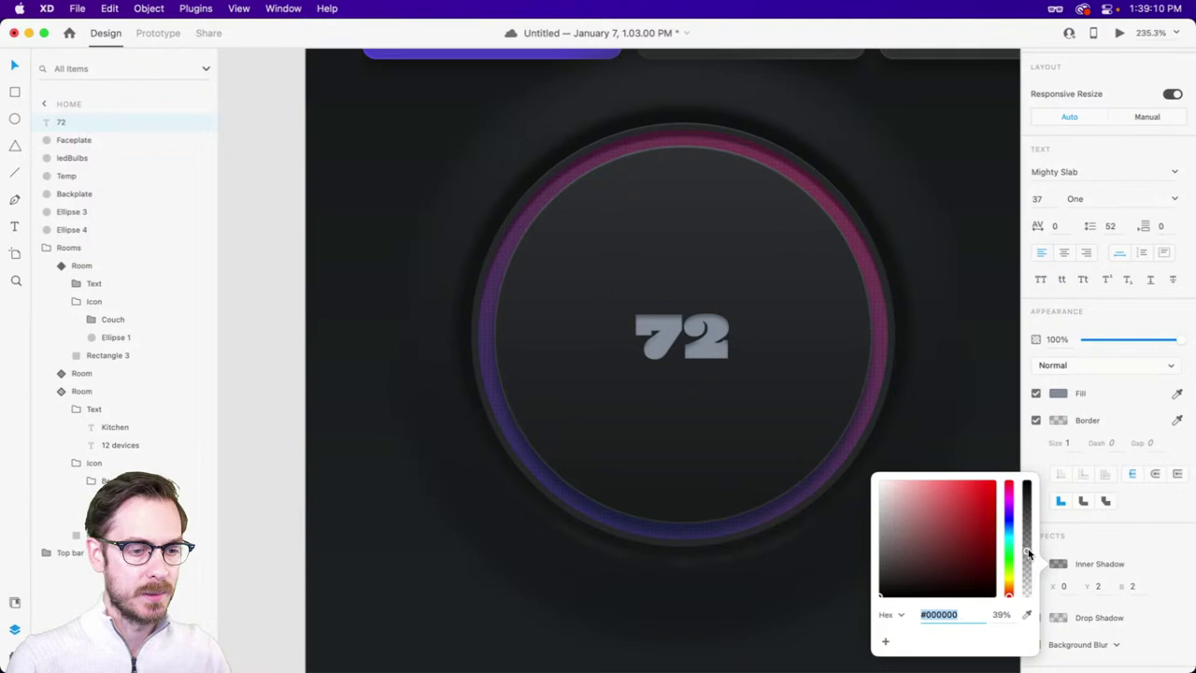
left_click(1129, 313)
- Try Y and blur values of 1 on the 72 text's inner shadow and set both back to 2
left_click(1133, 586)
scroll(1135, 593, "down", 1)
type("1")
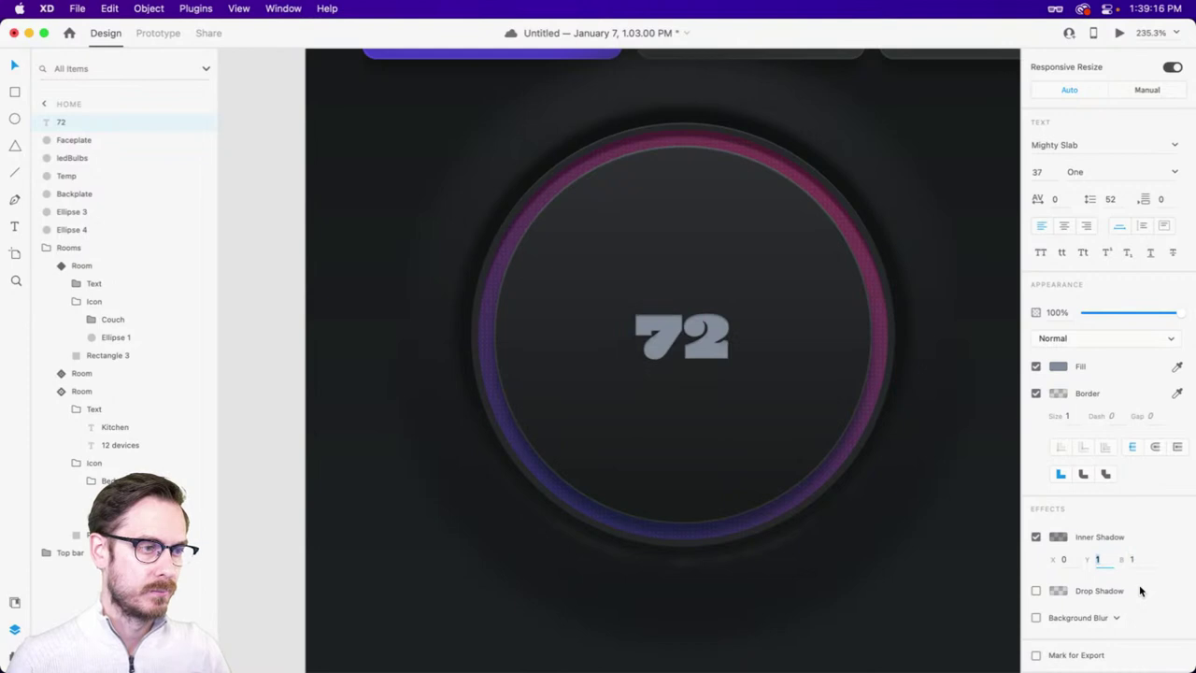
type("2")
key("Tab")
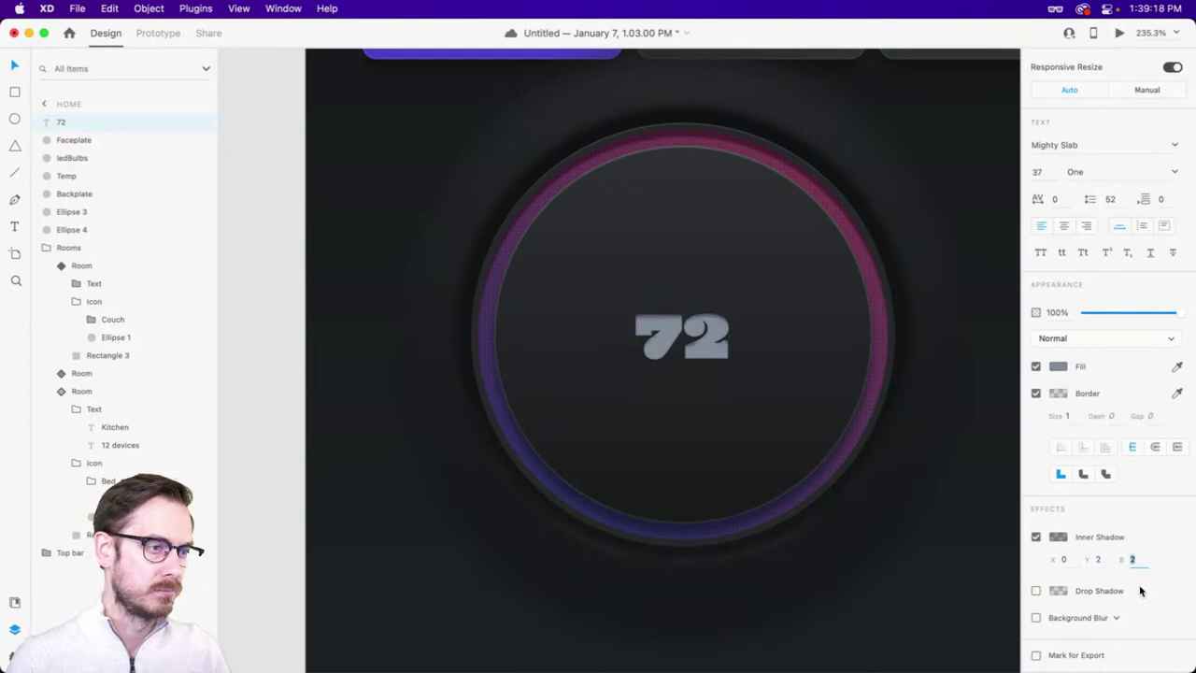
key("Return")
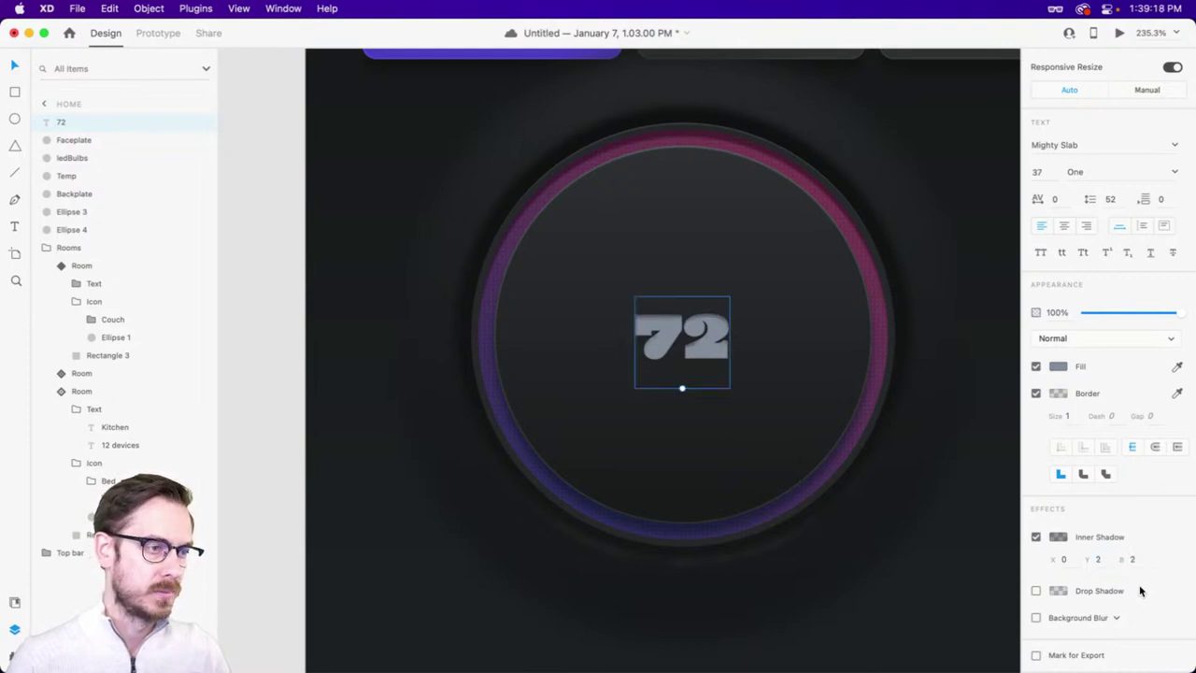
- Add a drop shadow to the 72 text with Y 1, blur 1 and colour #FFFFFF at 20% opacity
left_click(1037, 593)
left_click(1057, 591)
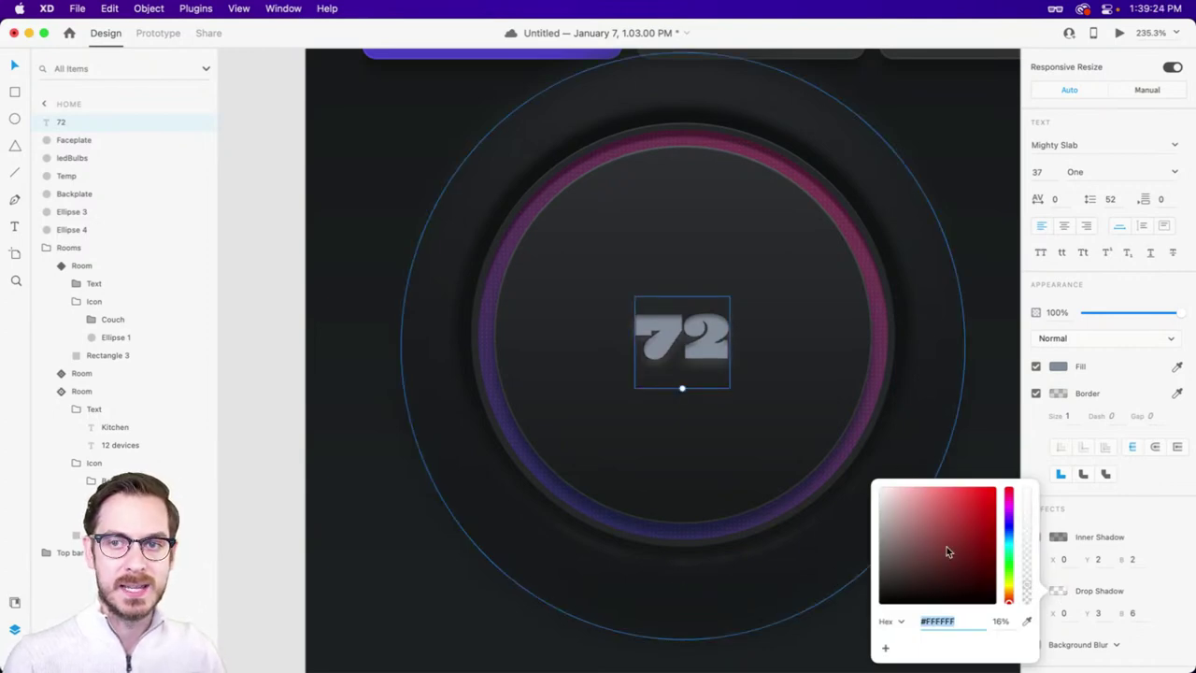
left_click(1135, 621)
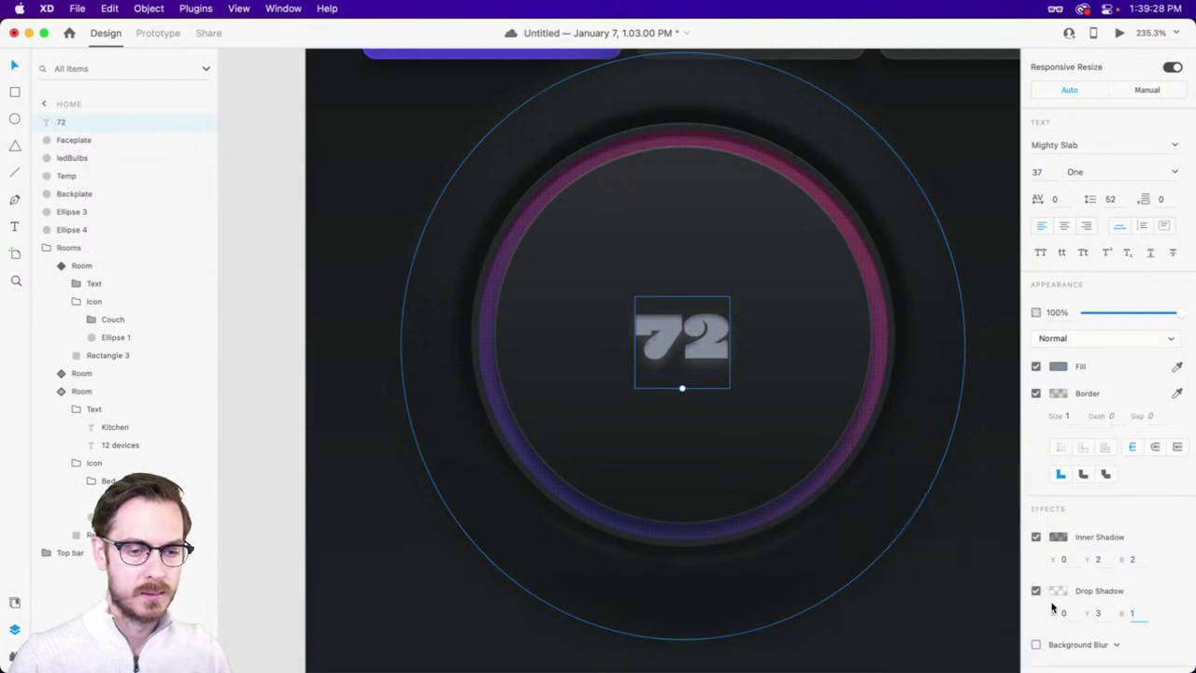
key("shift+Tab")
type("1")
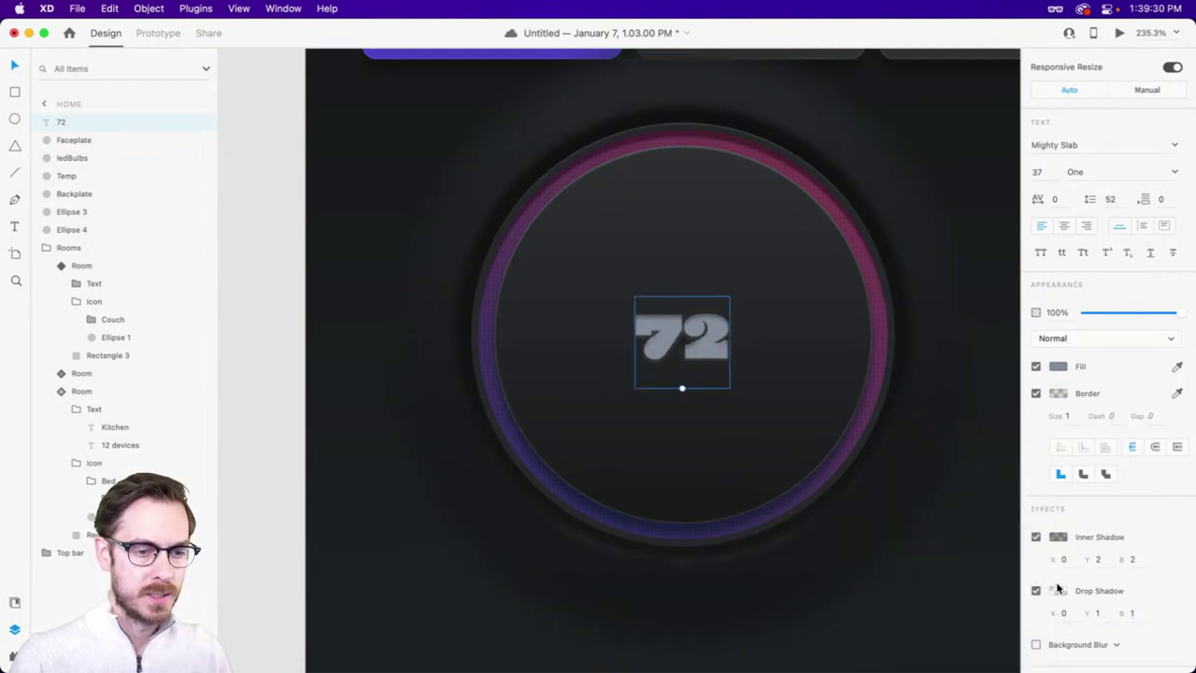
left_click(1058, 590)
mouse_move(1031, 587)
left_mouse_down()
mouse_move(1024, 572)
mouse_move(1022, 584)
left_mouse_up()
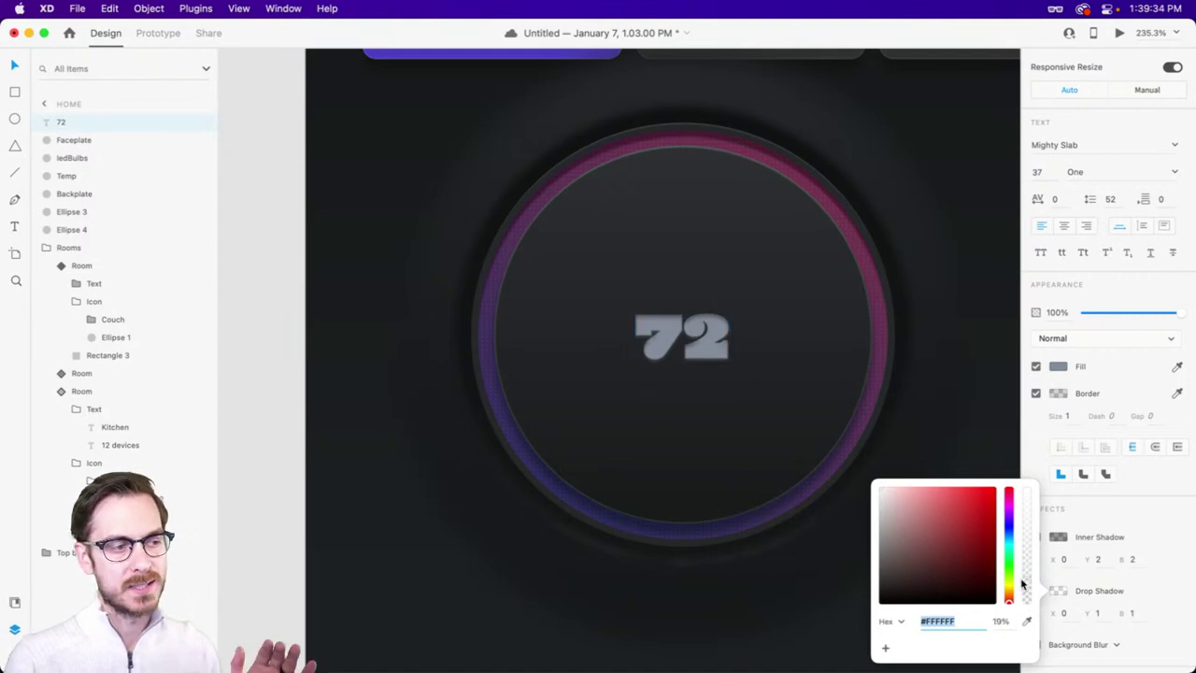
left_click(1028, 583)
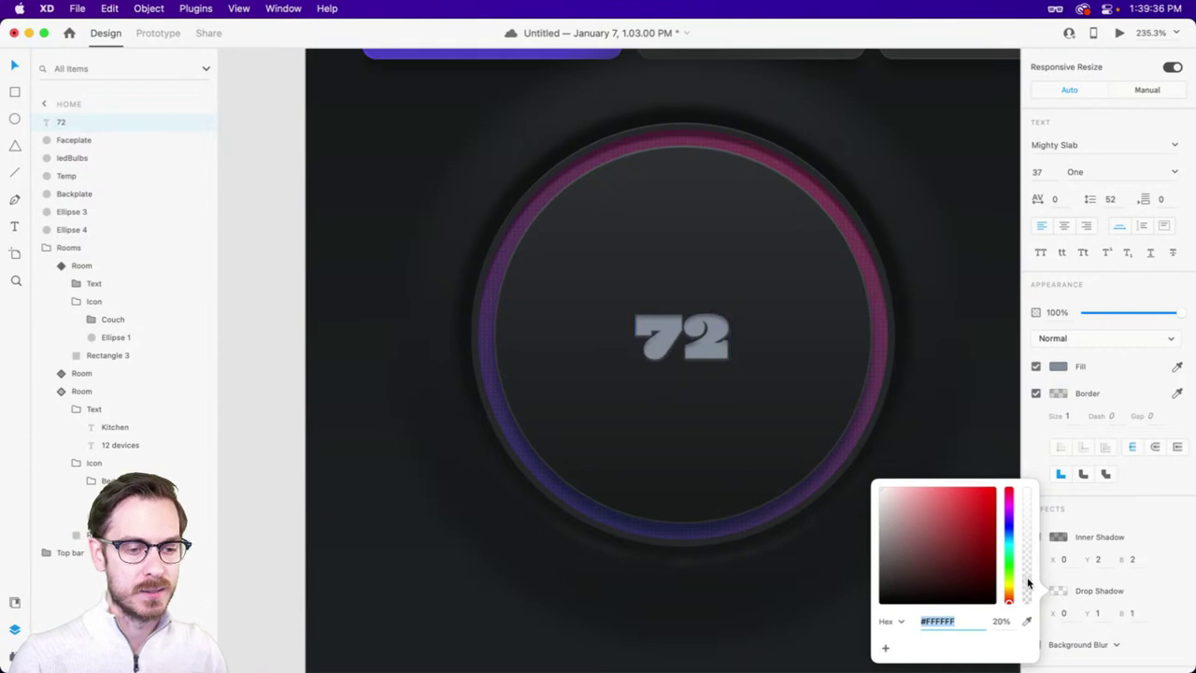
left_click(1028, 583)
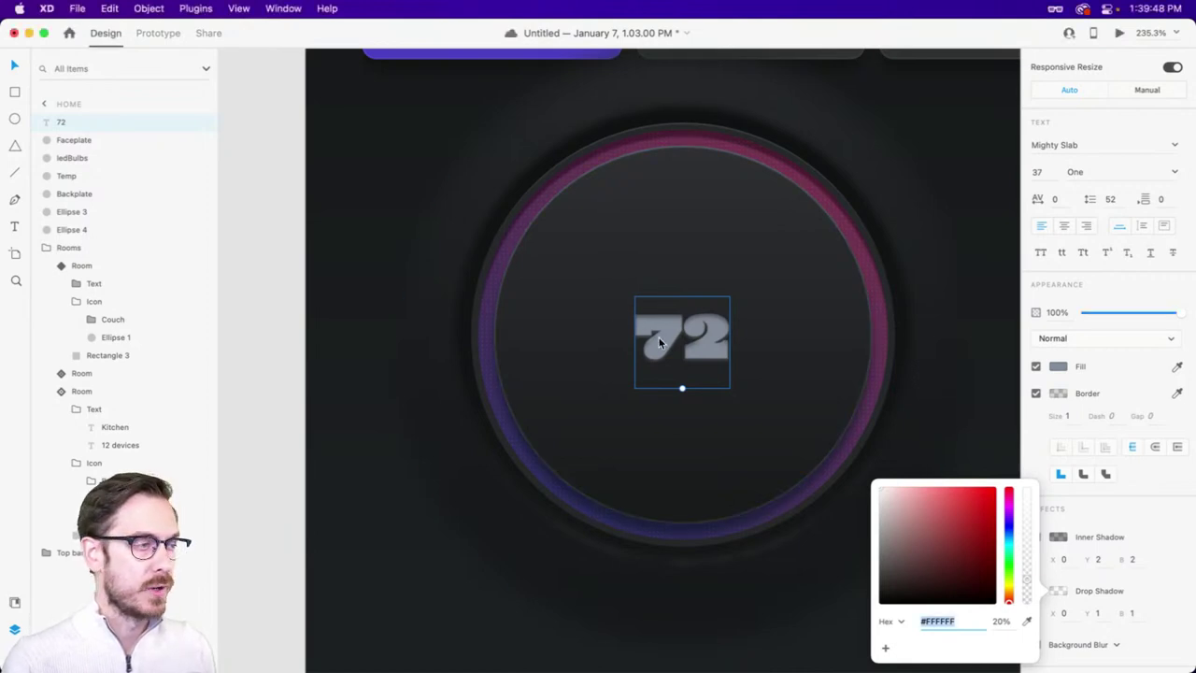
left_click(78, 8)
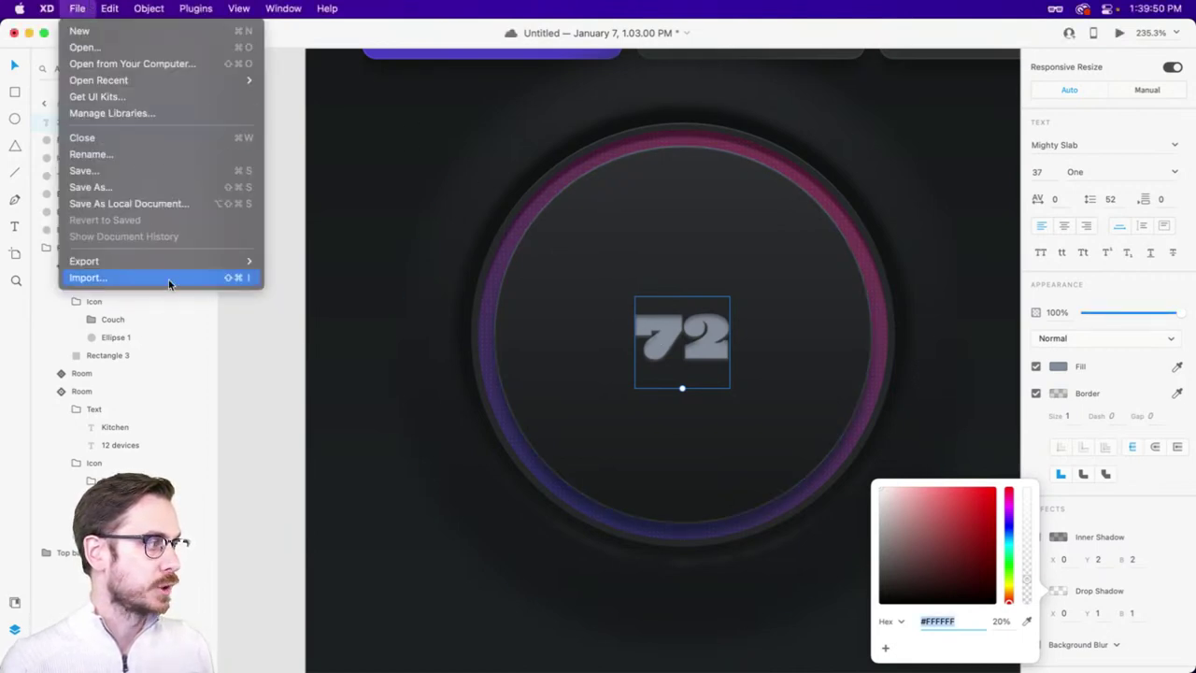
mouse_move(177, 264)
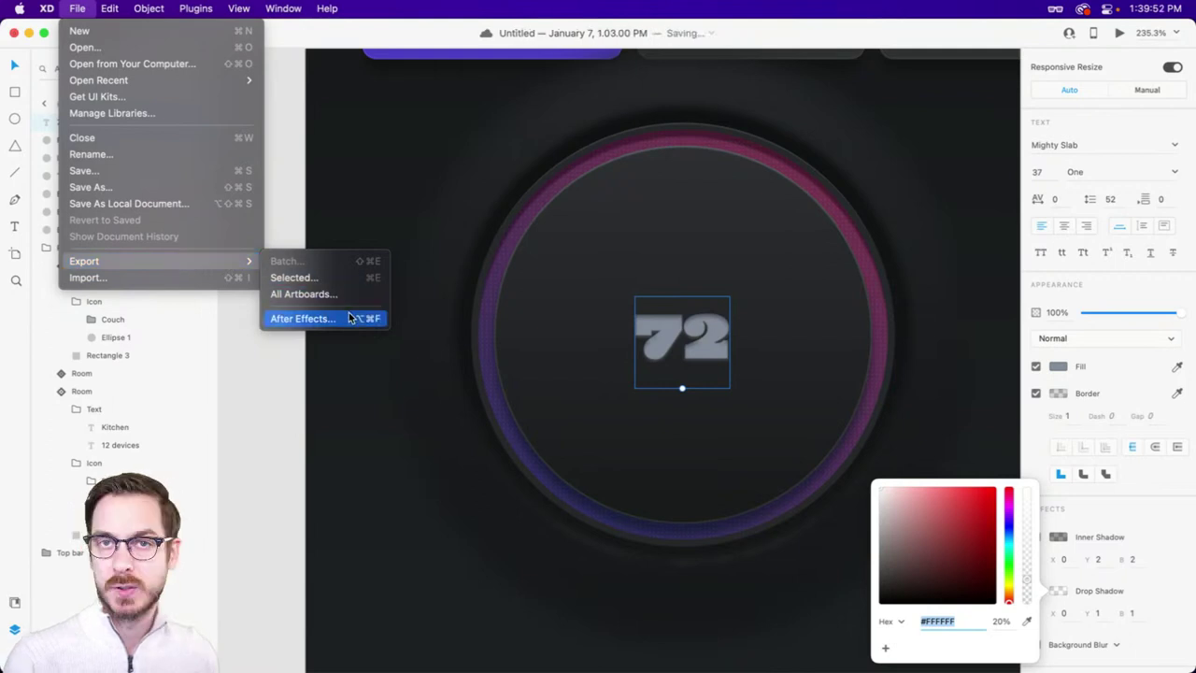
left_click(692, 352)
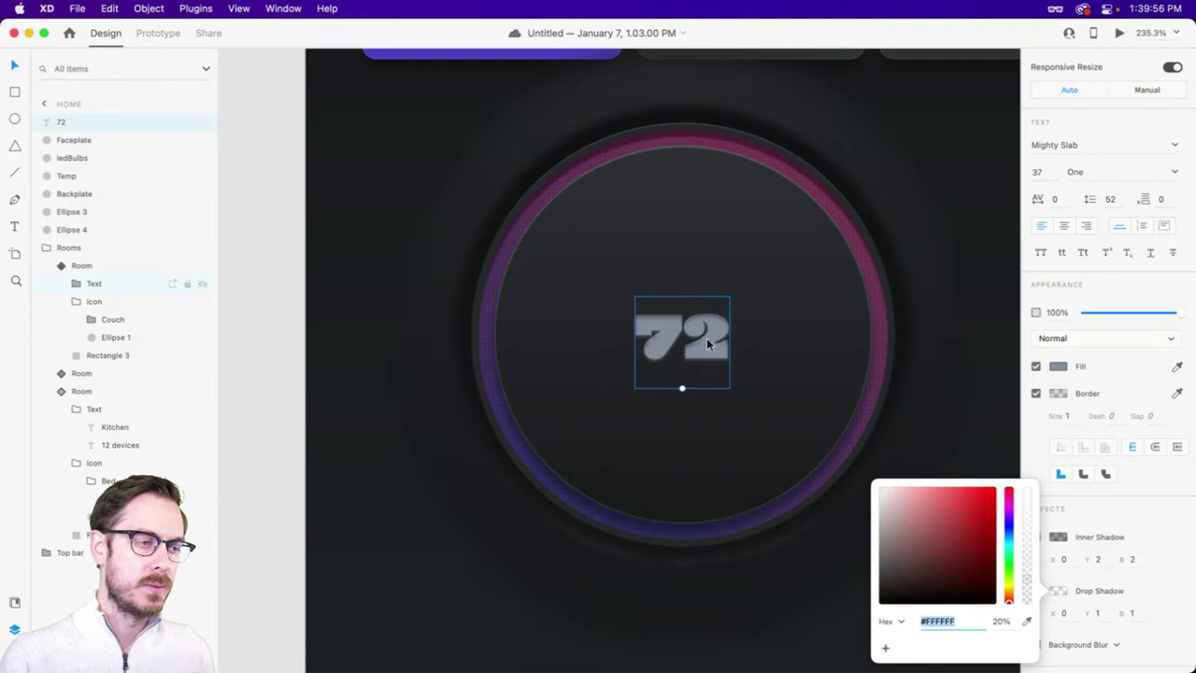
left_click(706, 337)
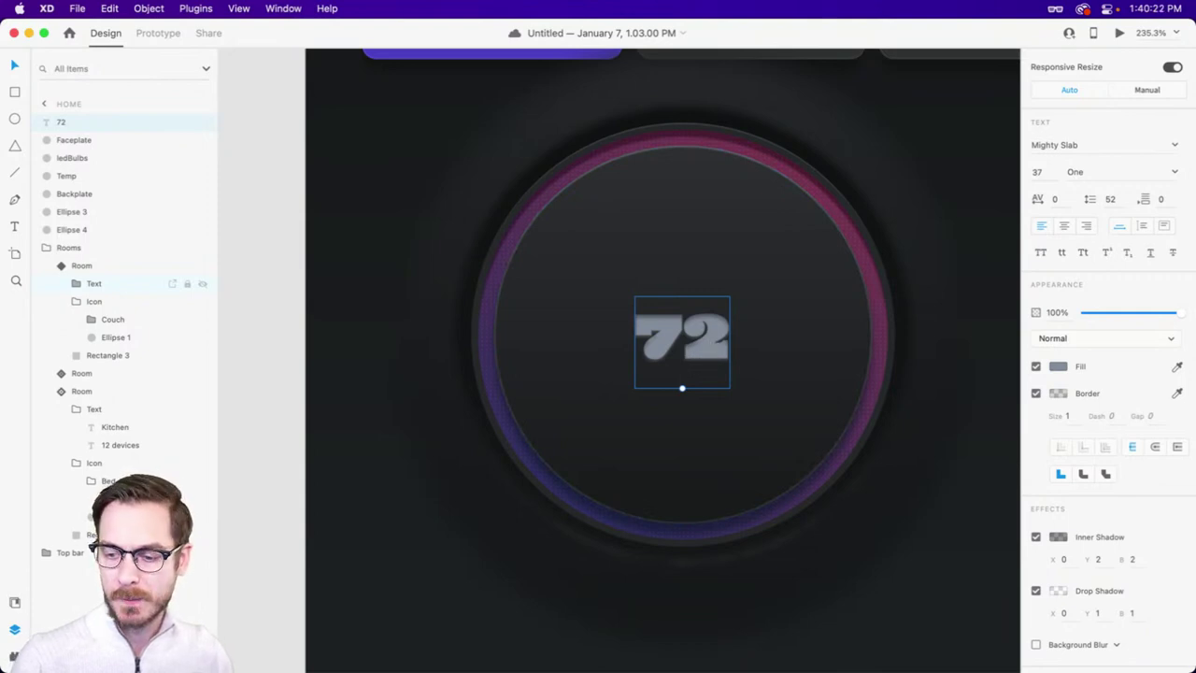
- Duplicate the Faceplate circle and scale the copy down around its center to 199 by 199
left_click(716, 245)
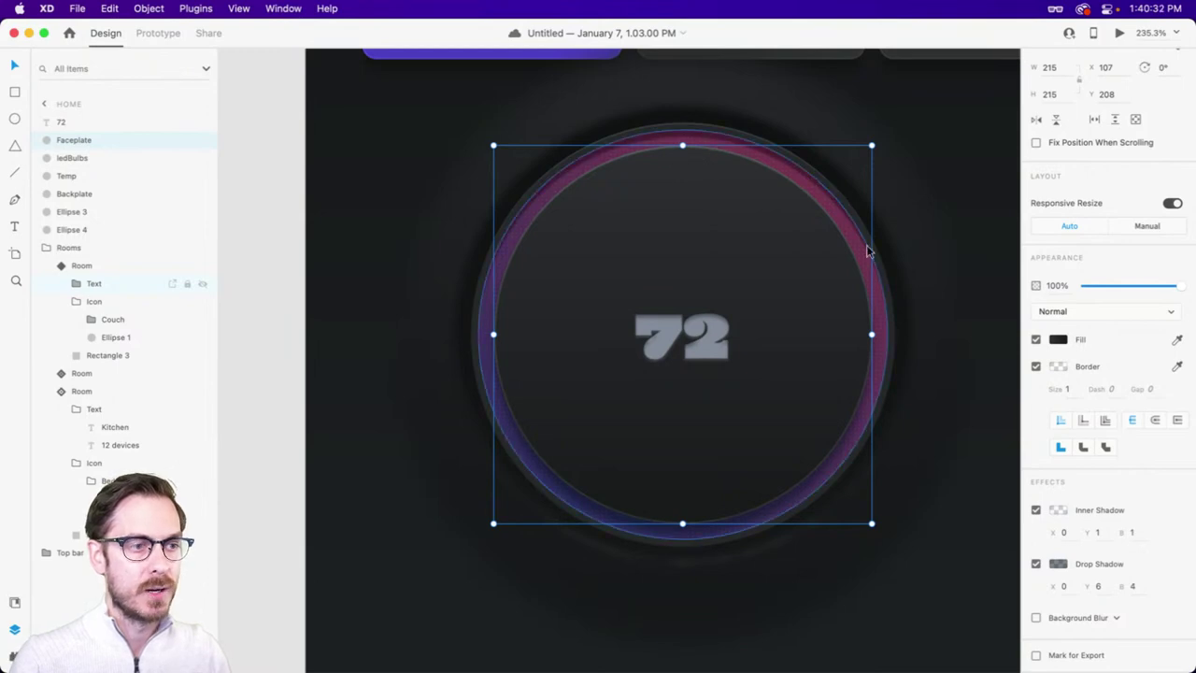
key("super+d")
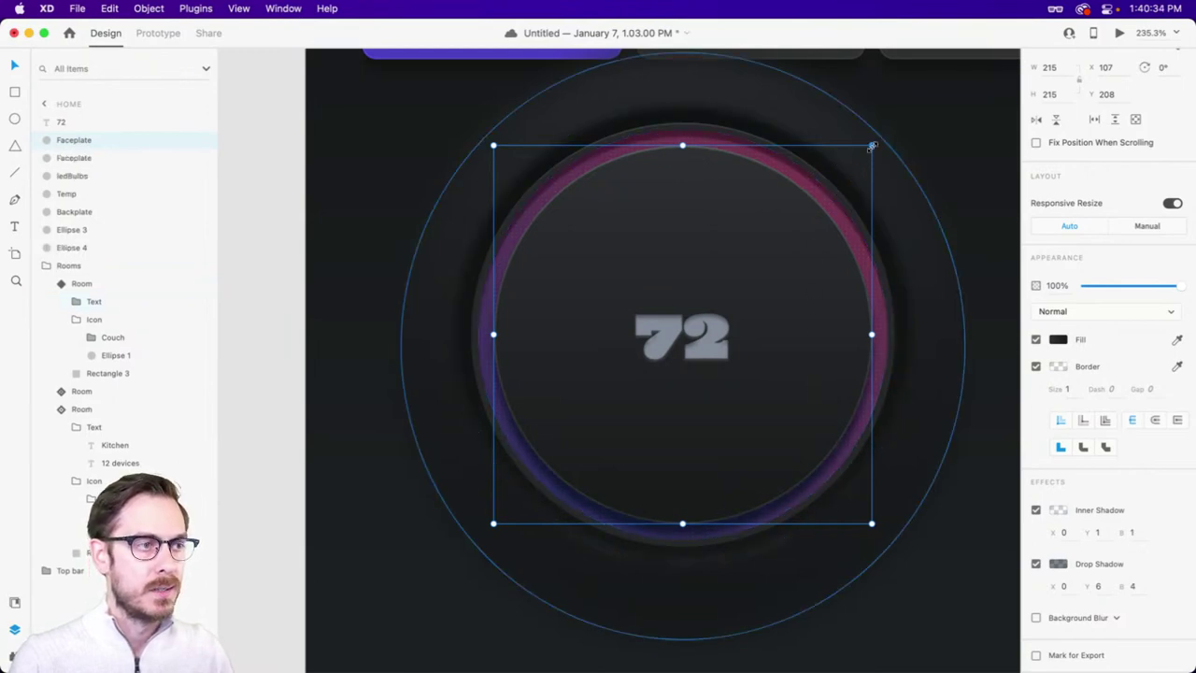
left_click_drag(869, 147, 857, 159)
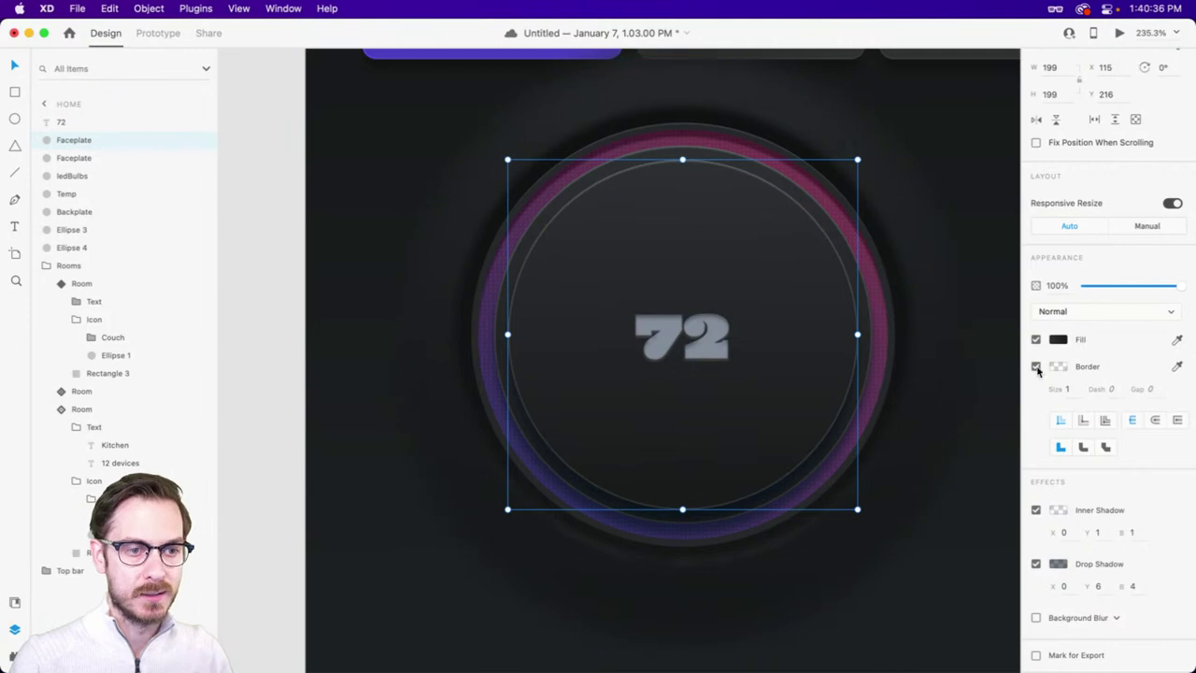
- Turn off the Faceplate copy's inner shadow, drop shadow and fill, and make its border solid black
left_click(1035, 510)
left_click(1035, 563)
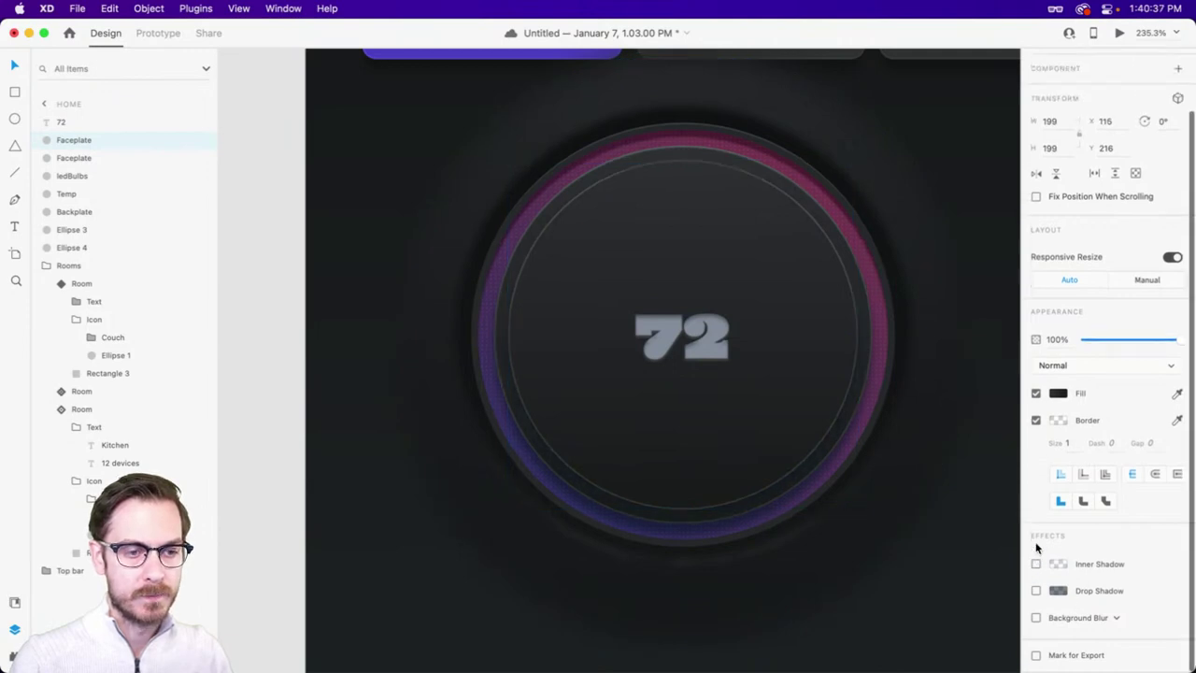
left_click(1037, 394)
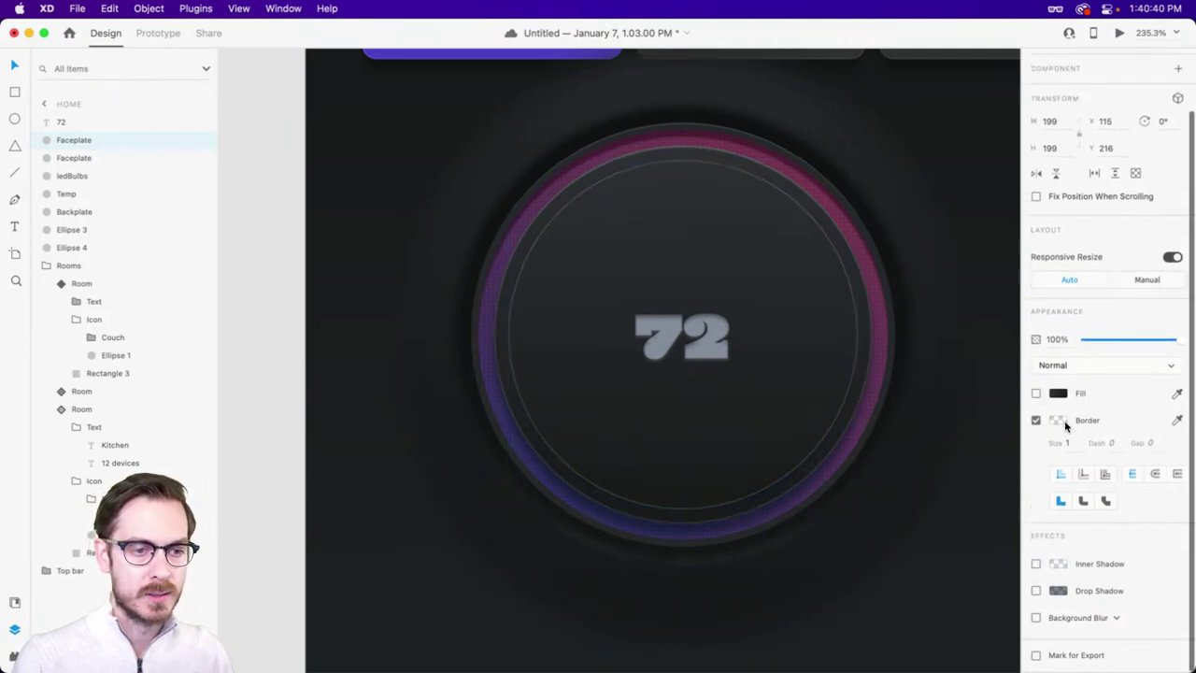
left_click(1059, 419)
left_click_drag(1023, 435, 1027, 344)
left_click(1088, 327)
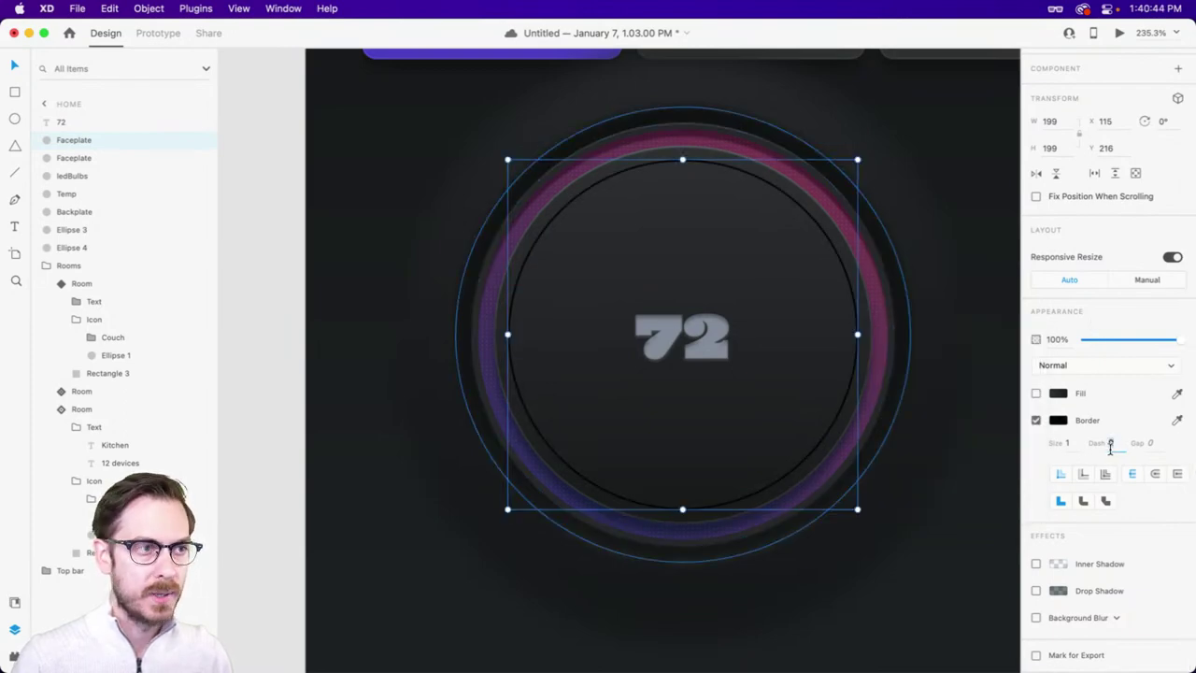
- Make the Faceplate copy's border dashed with a size of 6 and a dash of 2
type("1")
key("Return")
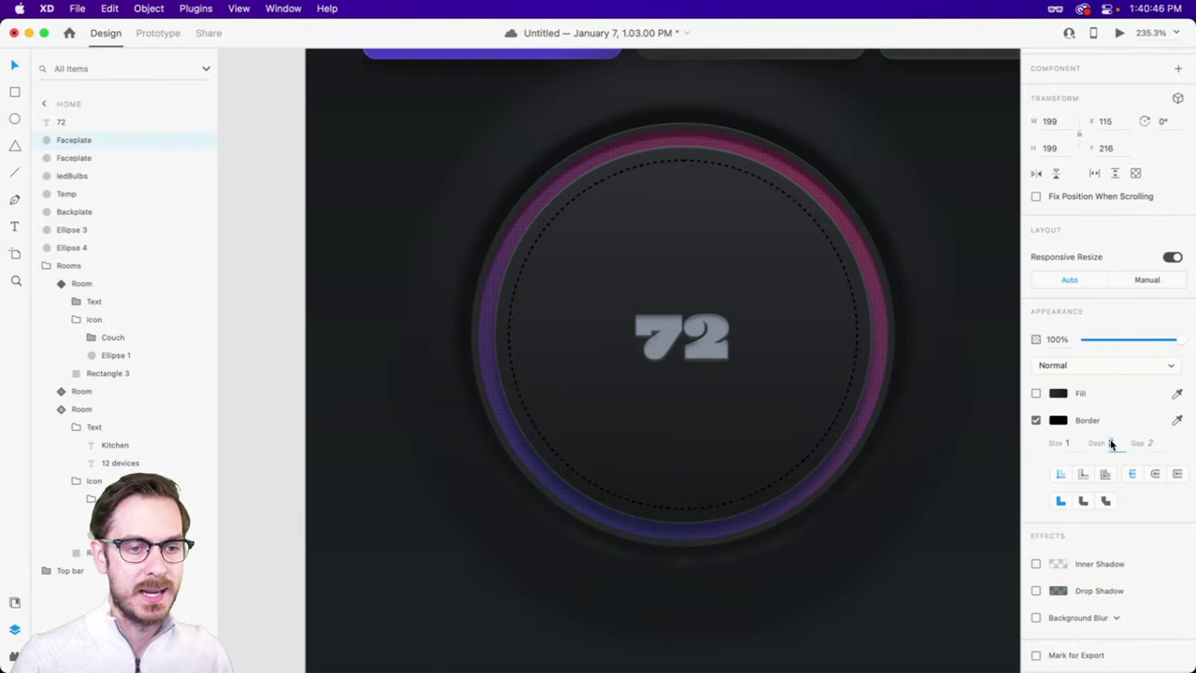
left_click(1111, 445)
type("2")
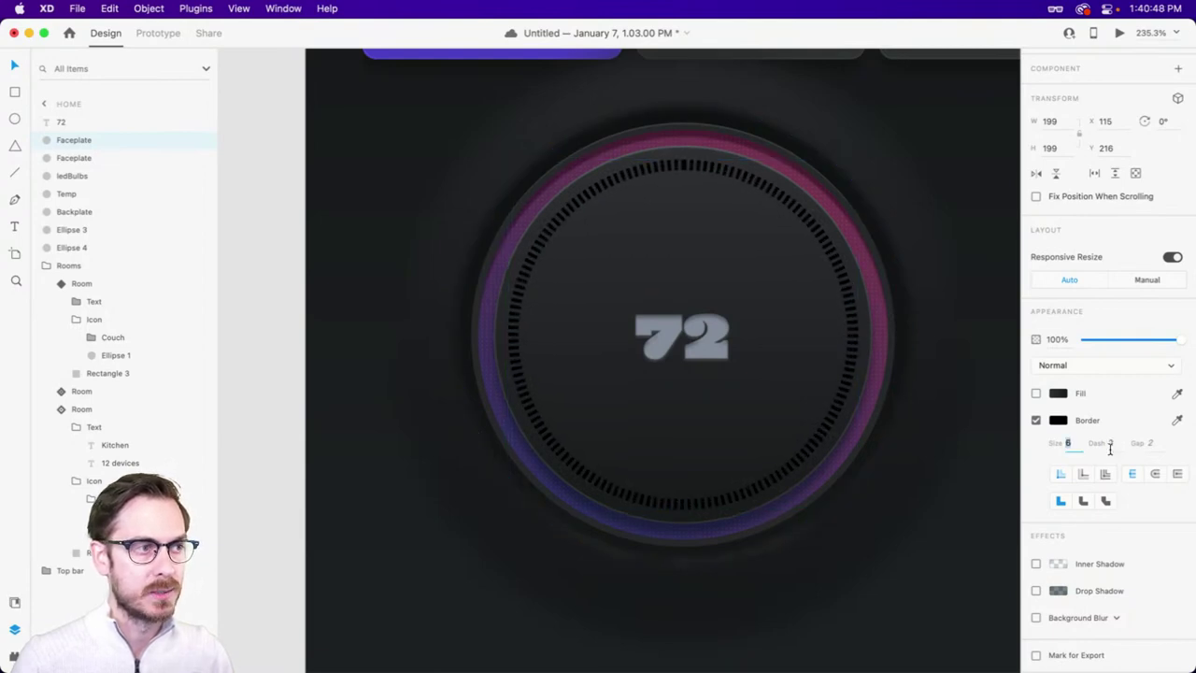
- Increase the gap between the border dashes to 10 so they form tick marks around the dial
key("Tab")
key("Tab")
key("Up")
key("Up")
key("Up")
key("Up")
key("Up")
key("Up")
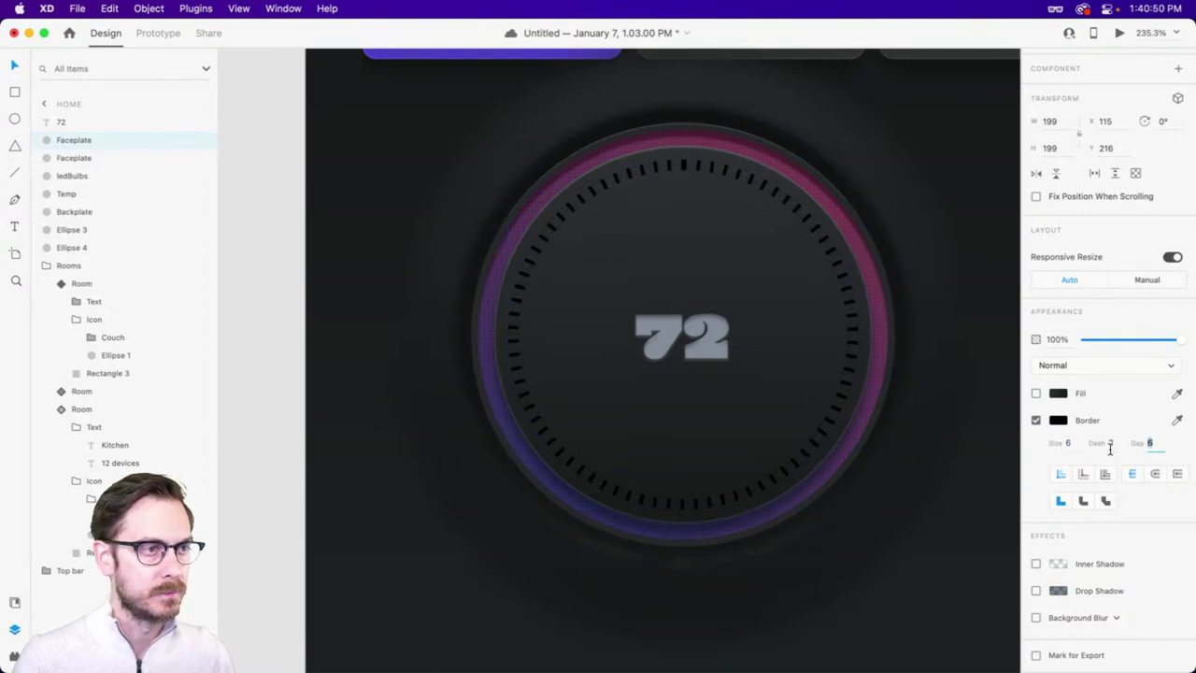
key("Up")
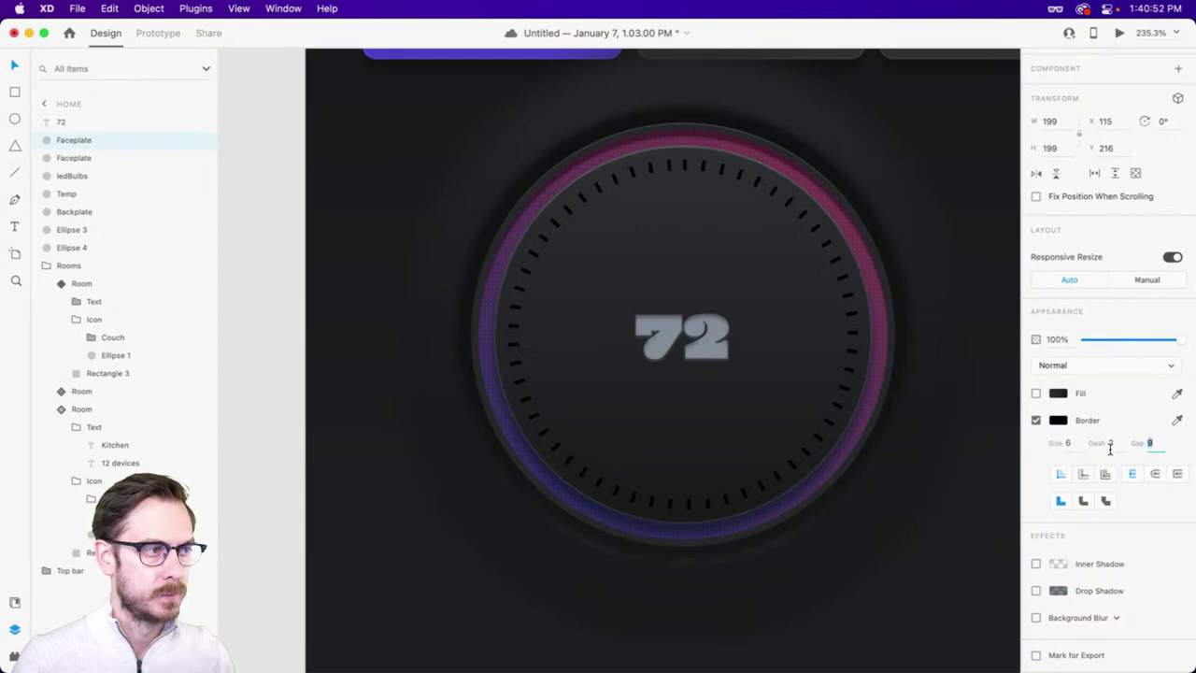
key("Up")
key("Up")
key("Return")
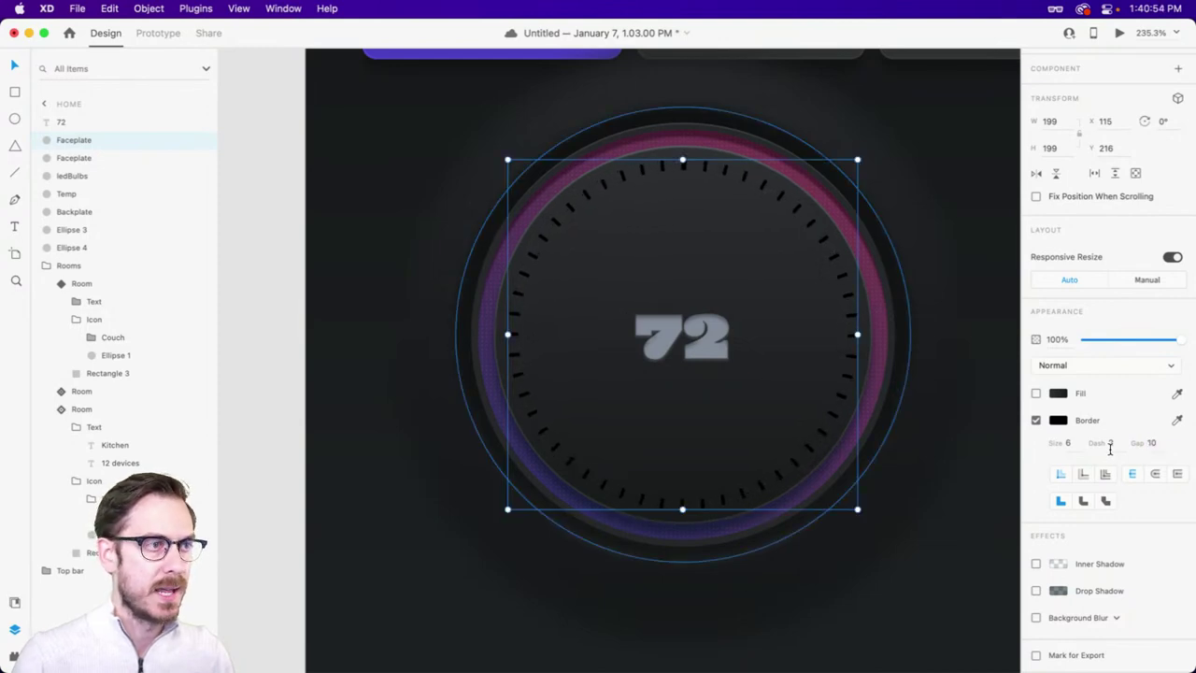
- Inspect the tick ring up close, try a dash of 1 on its border and set the dash back to 2
left_click_drag(857, 160, 857, 162)
scroll(667, 160, "up", 5)
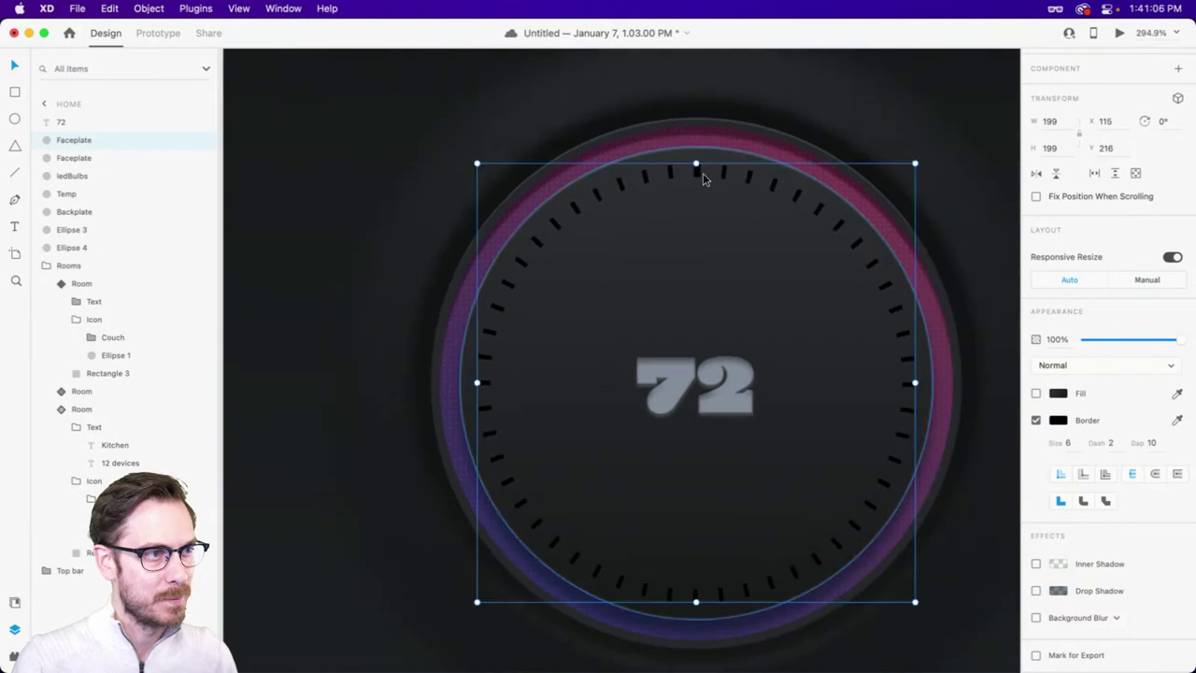
scroll(703, 173, "down", 5)
scroll(745, 200, "up", 3)
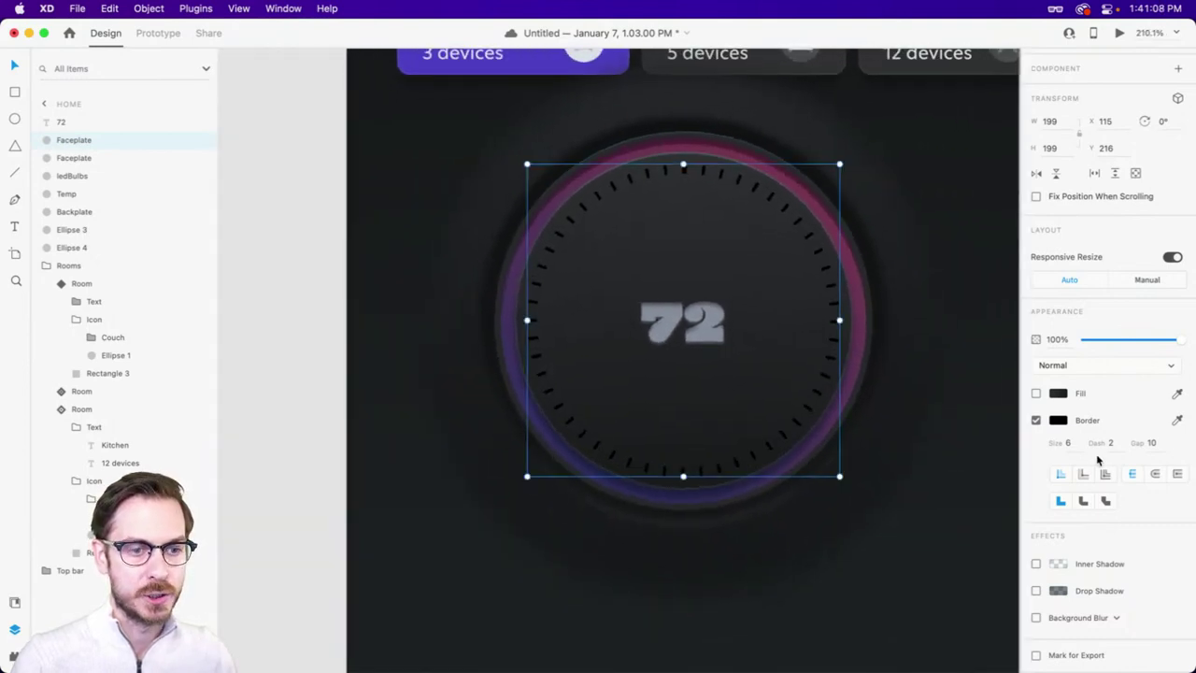
left_click(1110, 443)
type("1")
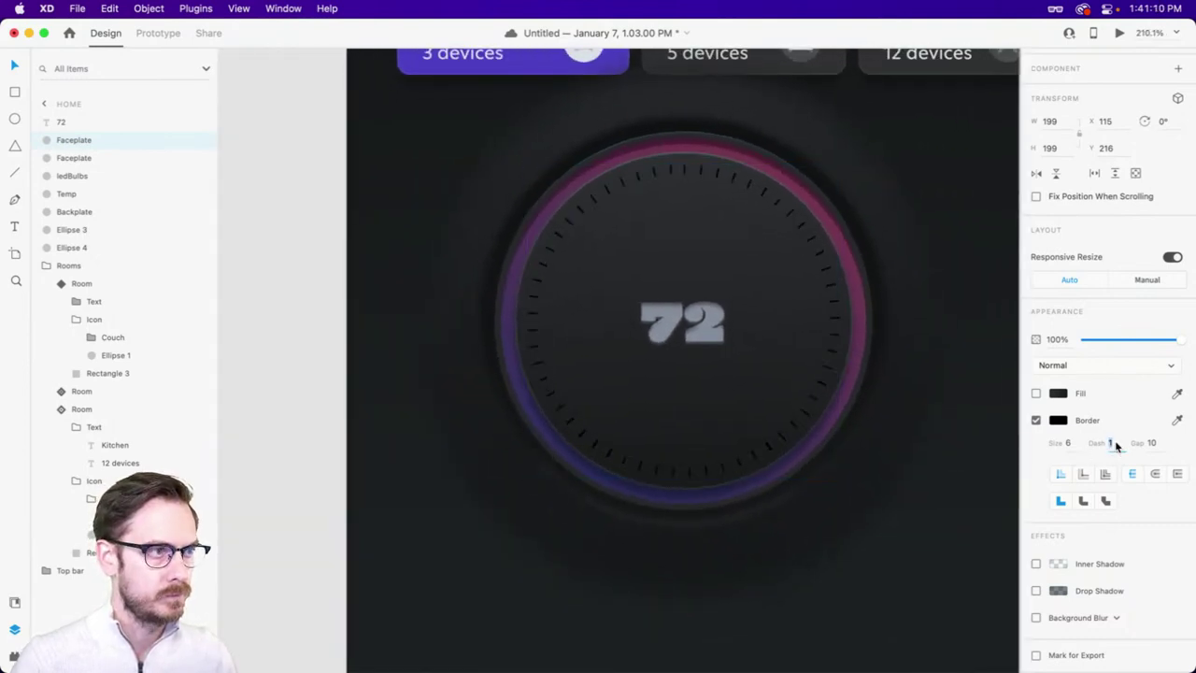
type("2")
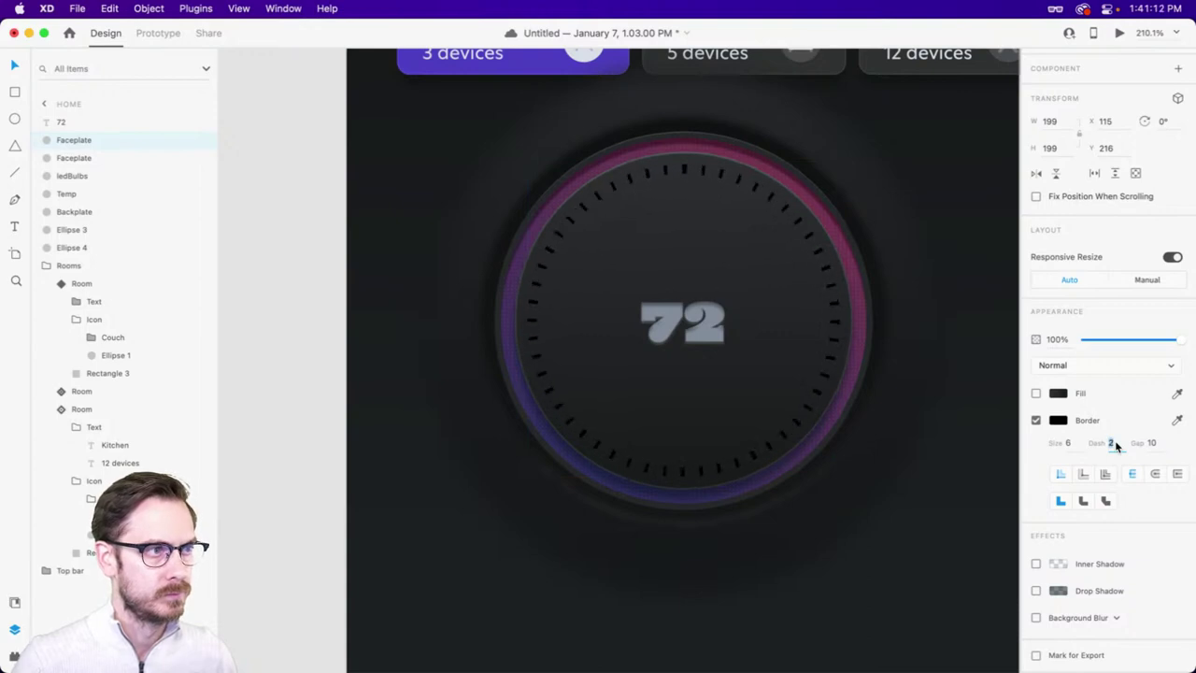
key("Tab")
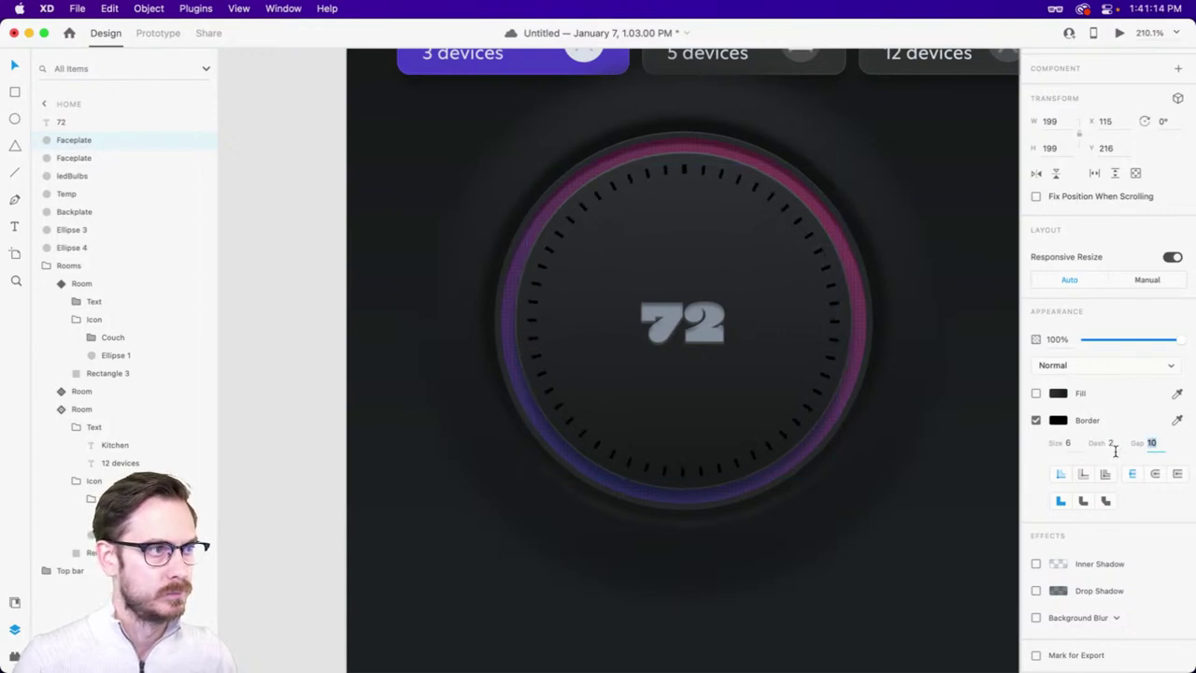
- Increase the gap between the tick ring's border dashes to 14
key("Up")
key("Up")
key("Up")
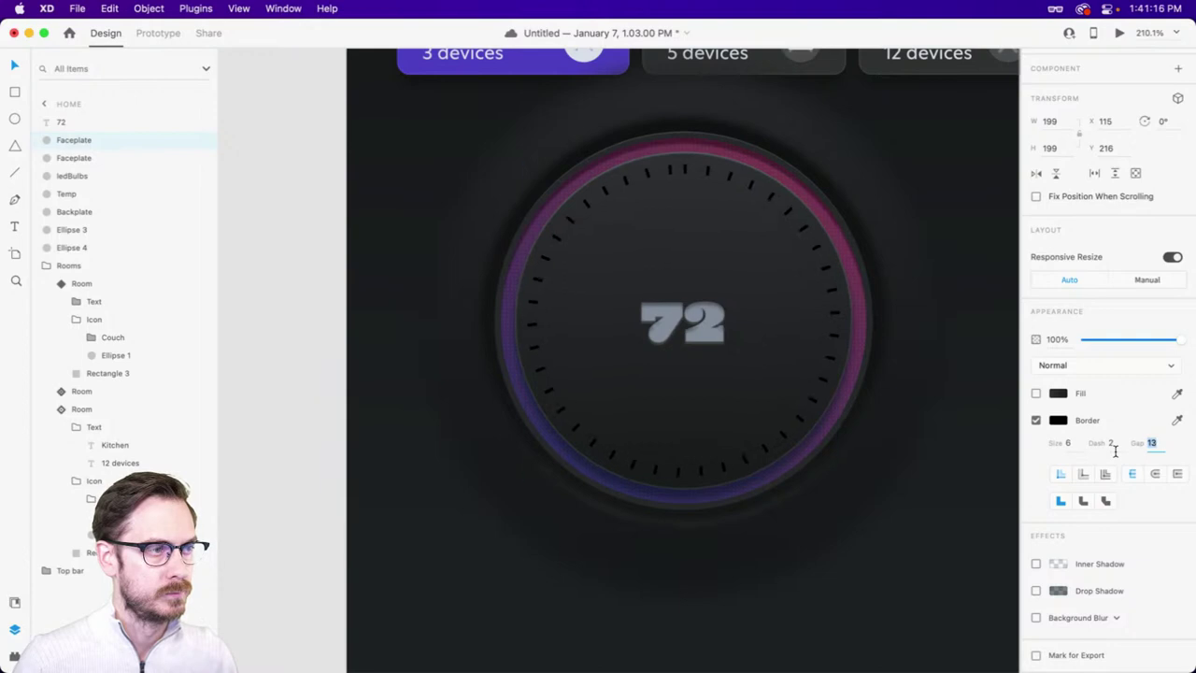
key("Up")
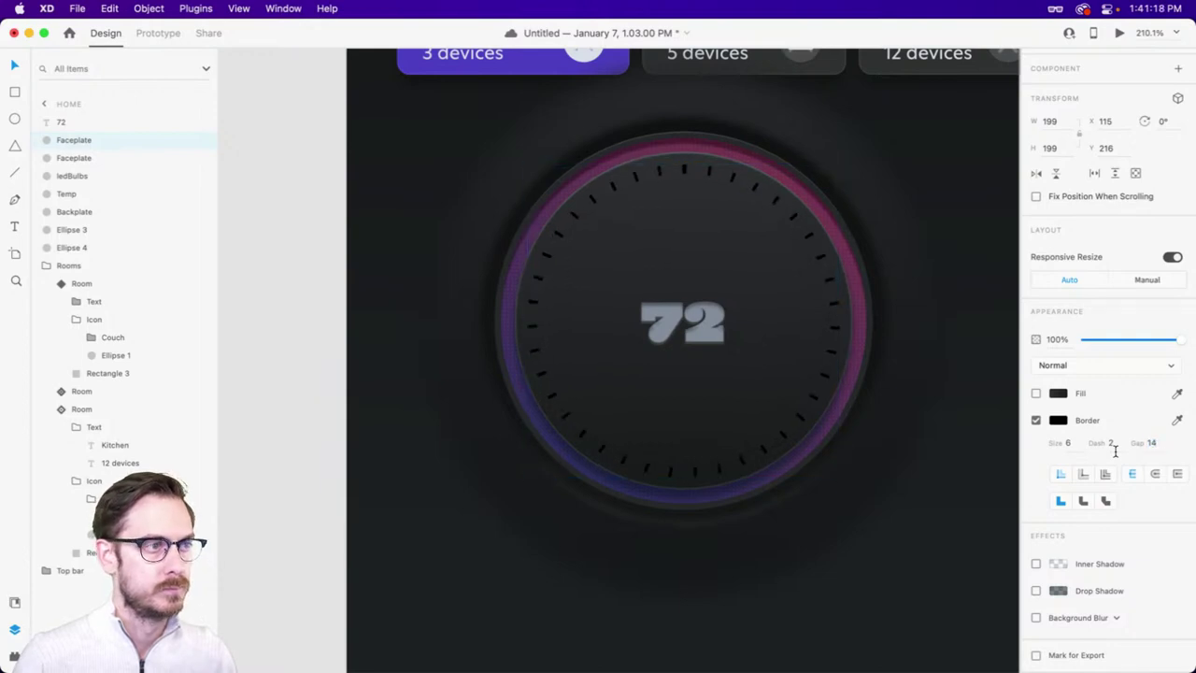
left_click_drag(844, 160, 840, 168)
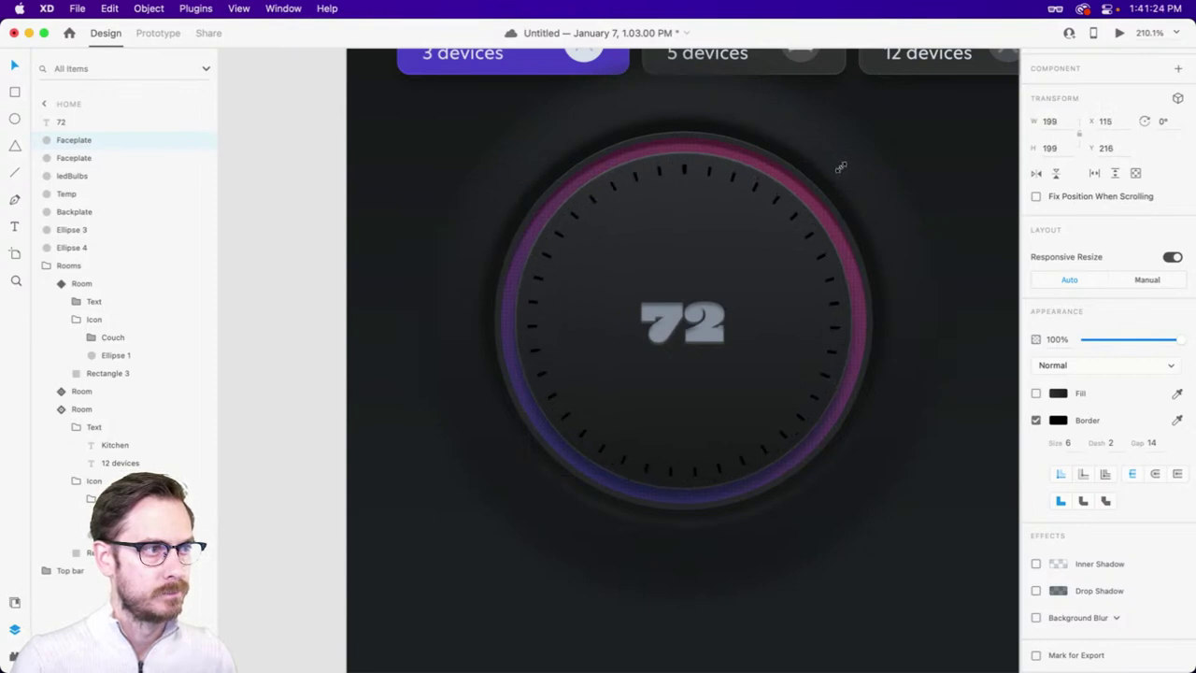
- Outline the stroke of the dashed Faceplate copy so its tick marks become a filled path
scroll(669, 168, "up", 2)
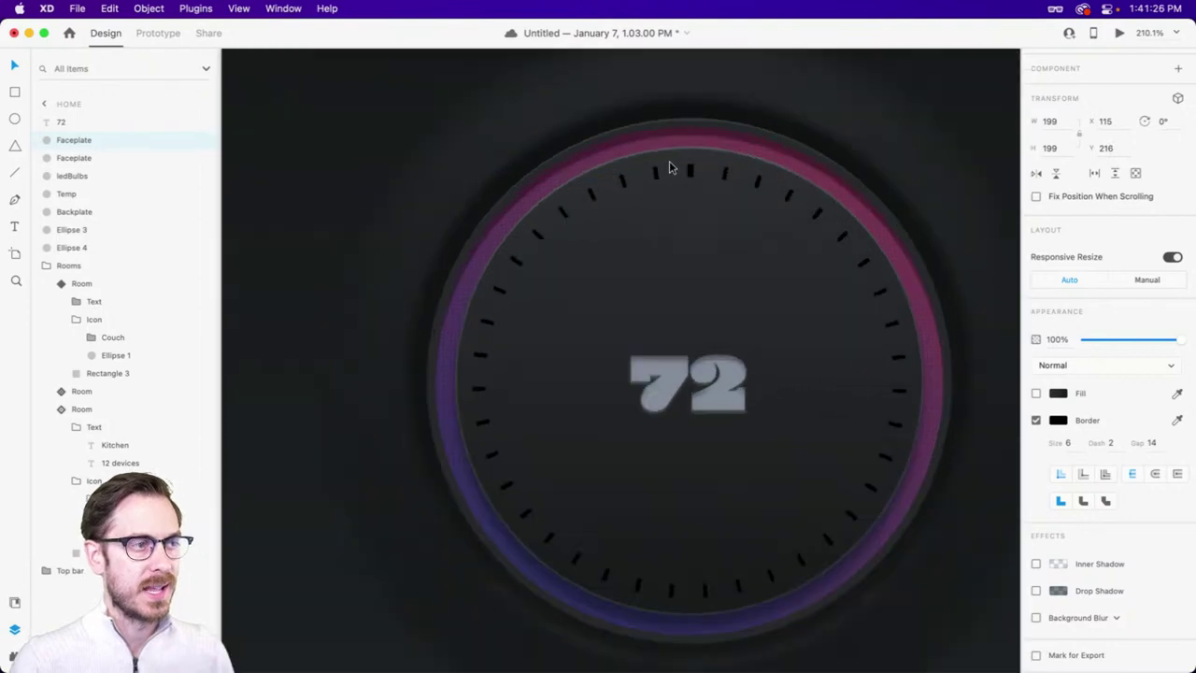
scroll(669, 168, "up", 4)
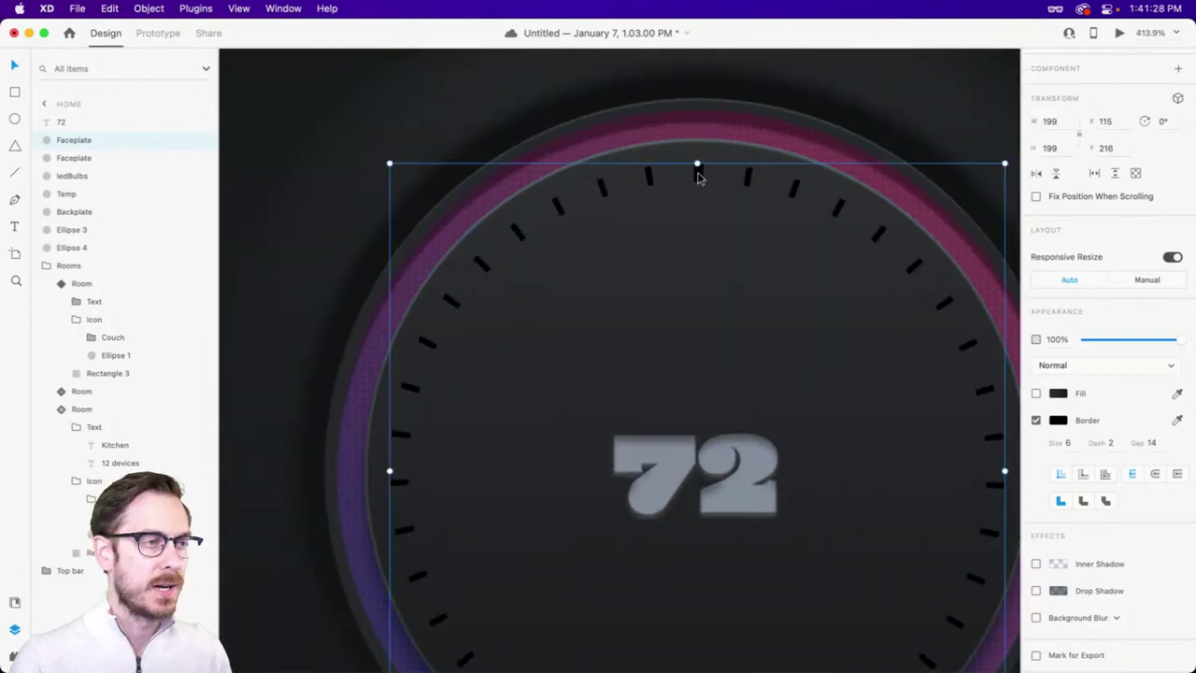
scroll(697, 177, "down", 3)
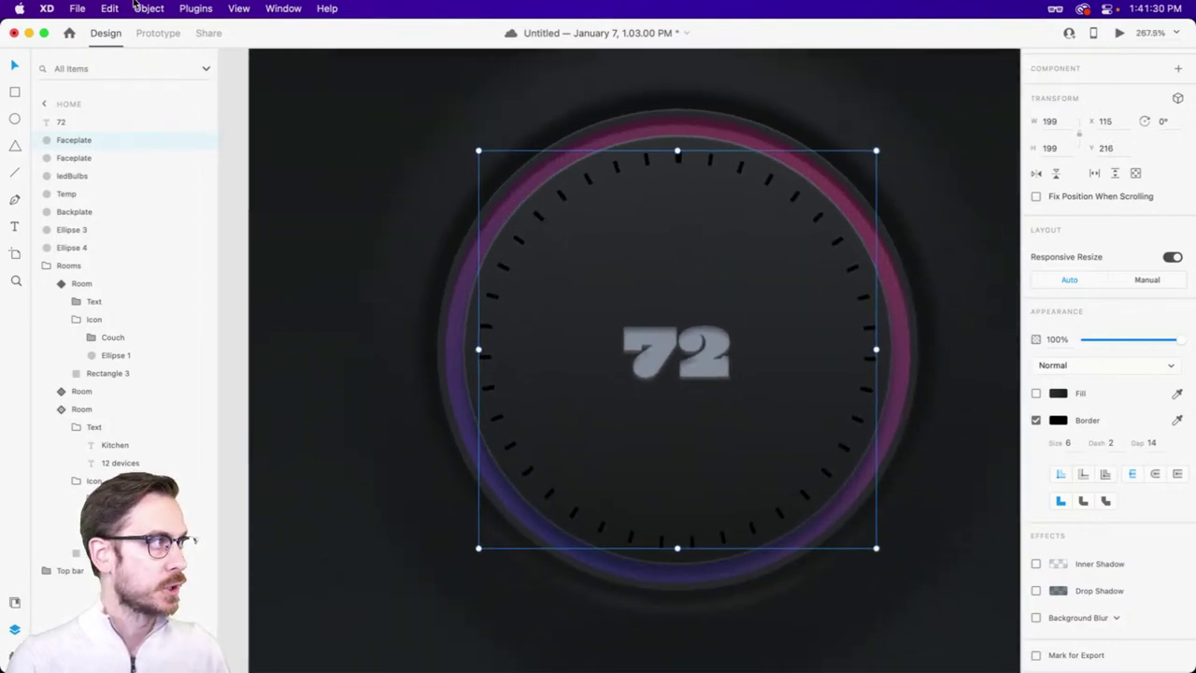
left_click(142, 8)
mouse_move(286, 328)
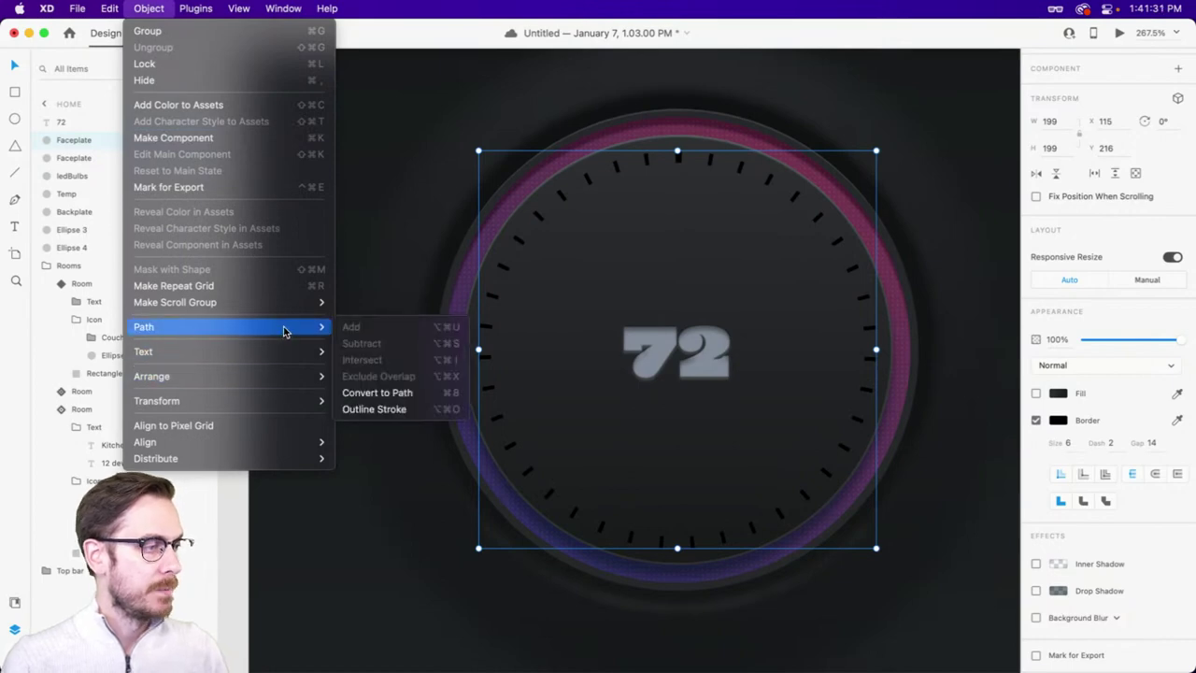
left_click(417, 409)
- Edit the anchor points of the misshapen tick at the top of the dial so it matches the other ticks, undoing the stray point move
scroll(696, 158, "up", 4)
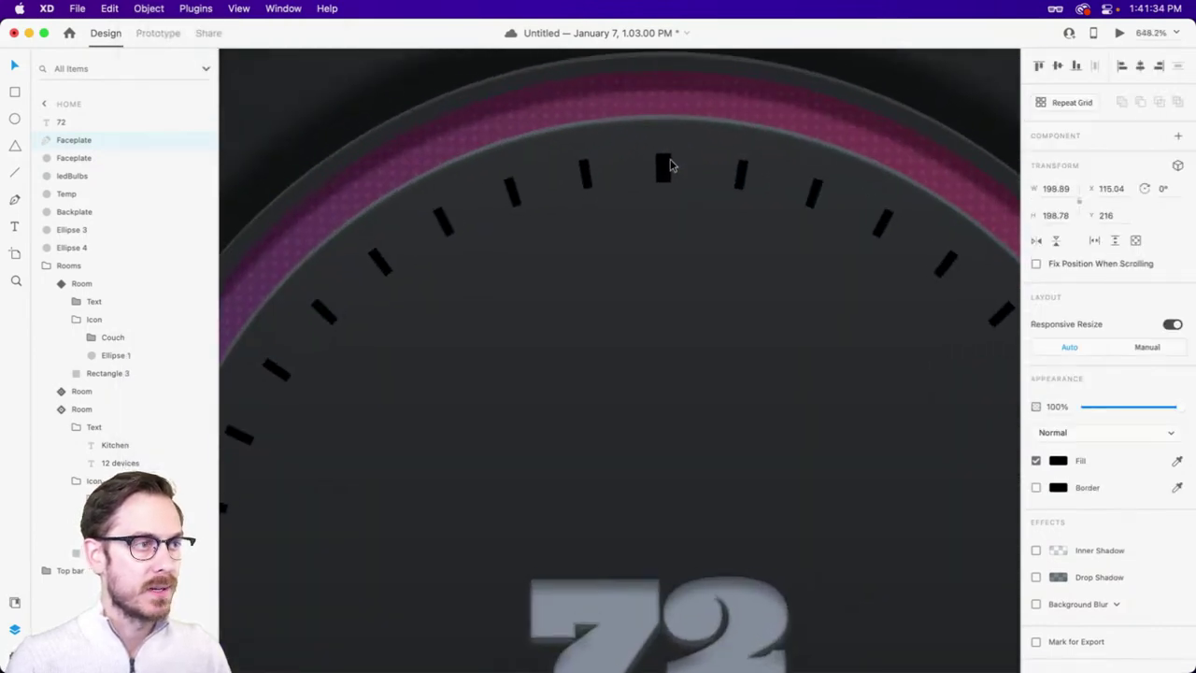
double_click(670, 165)
left_click_drag(640, 137, 654, 203)
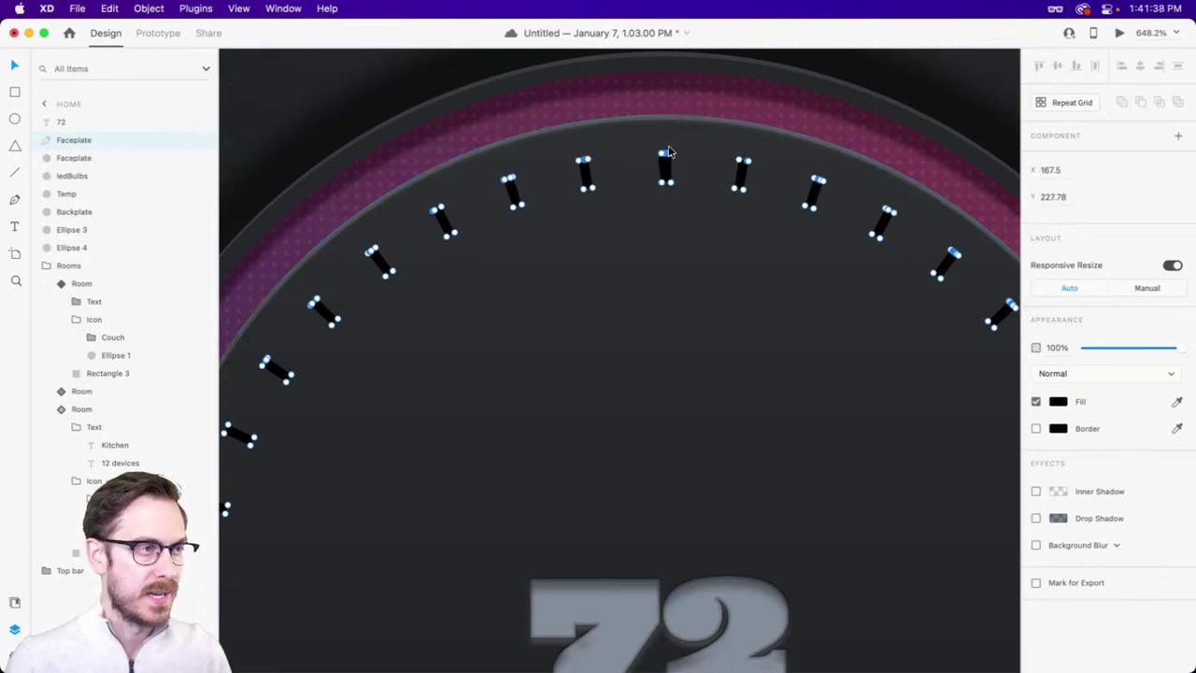
scroll(668, 152, "up", 5)
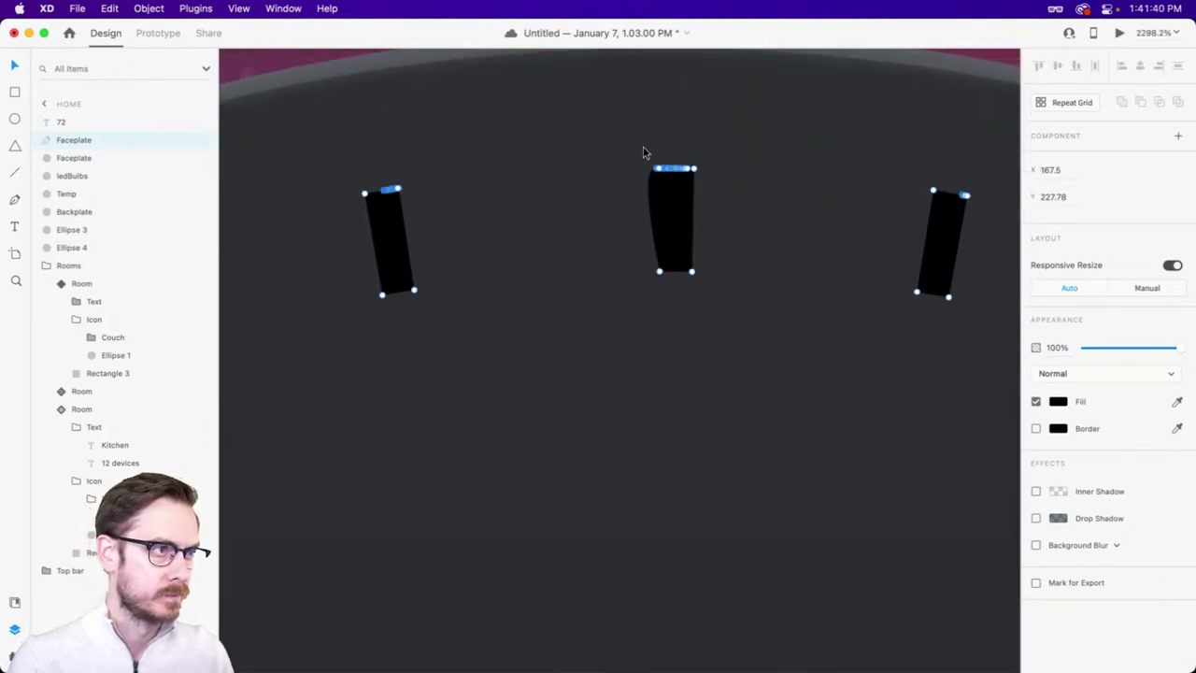
left_click_drag(635, 139, 656, 191)
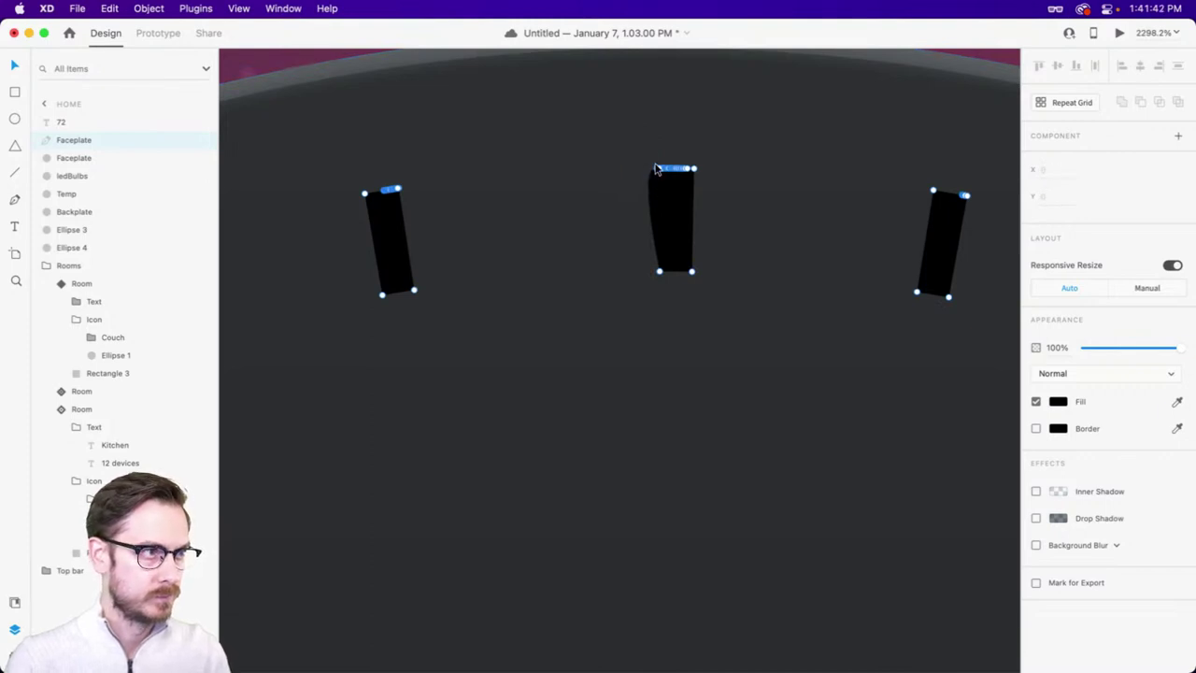
left_click(660, 170)
mouse_move(660, 171)
left_mouse_down()
mouse_move(641, 173)
mouse_move(659, 181)
left_mouse_up()
key("super+z")
key("Escape")
- Add a white drop shadow to the outlined tick ring with X 0, Y 1 and blur 0
scroll(734, 231, "down", 10)
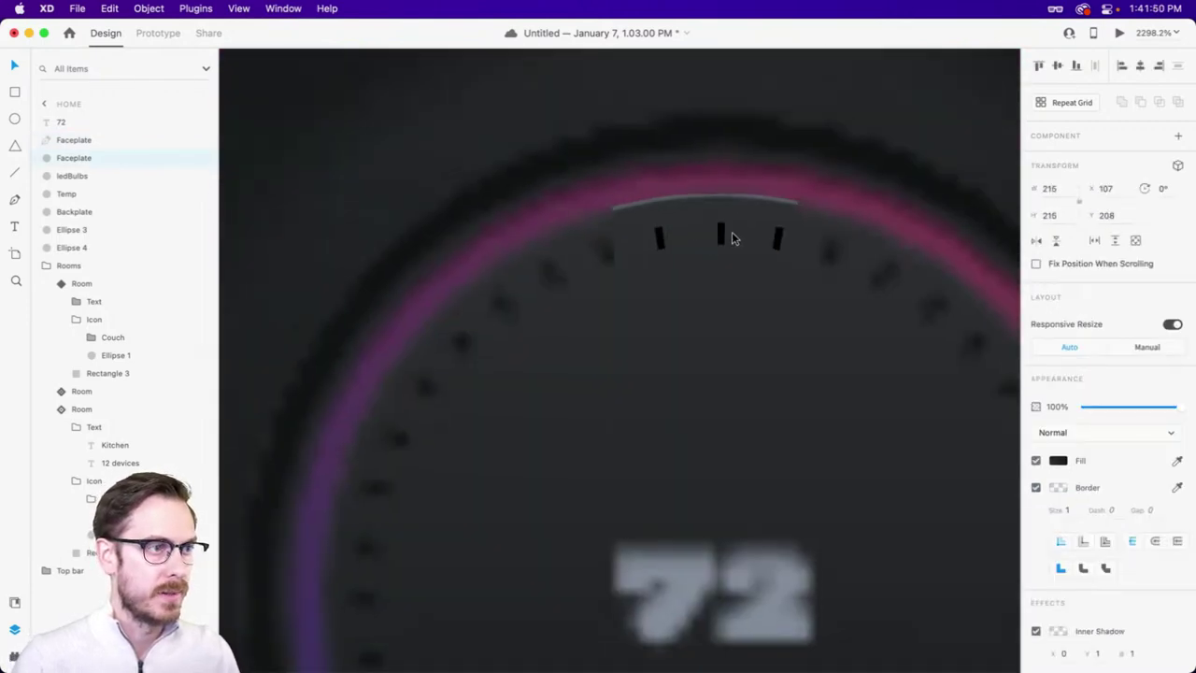
scroll(940, 231, "down", 2)
scroll(940, 231, "right", 2)
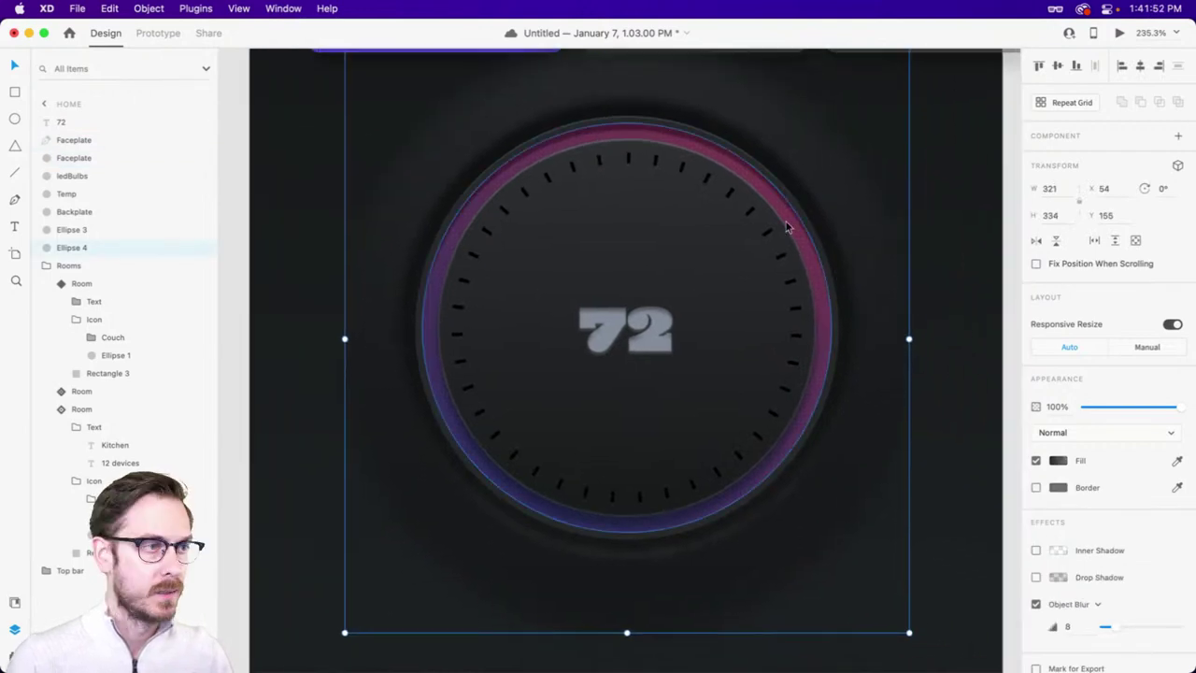
left_click(626, 158)
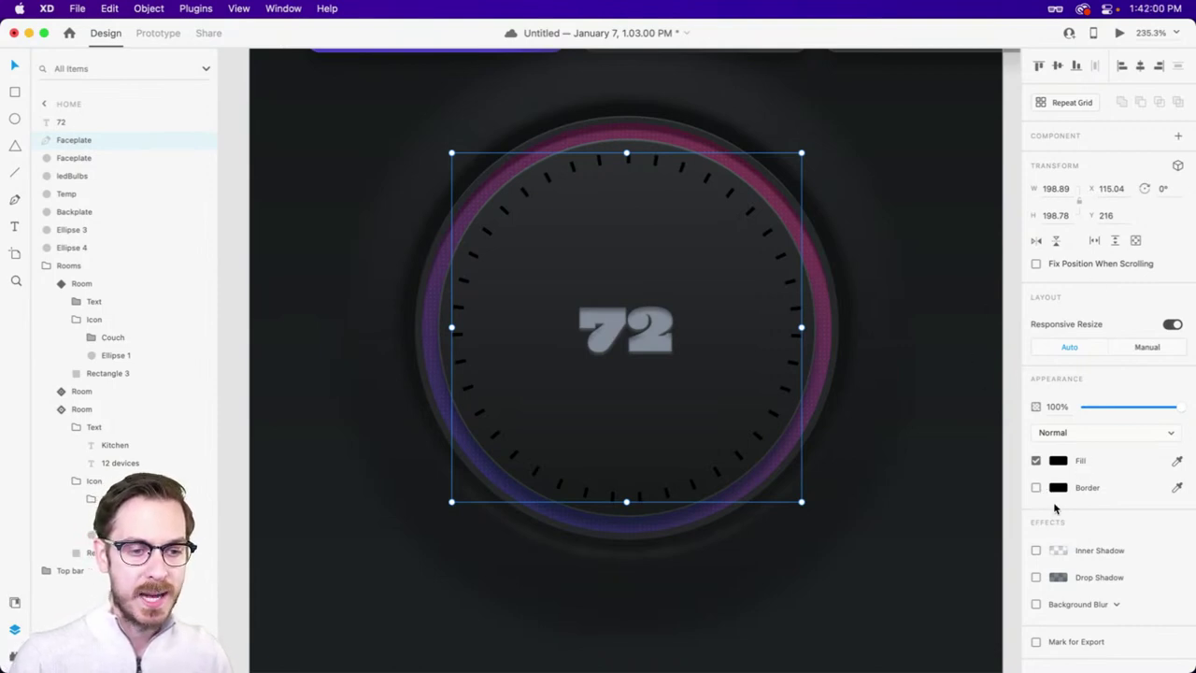
left_click(1060, 577)
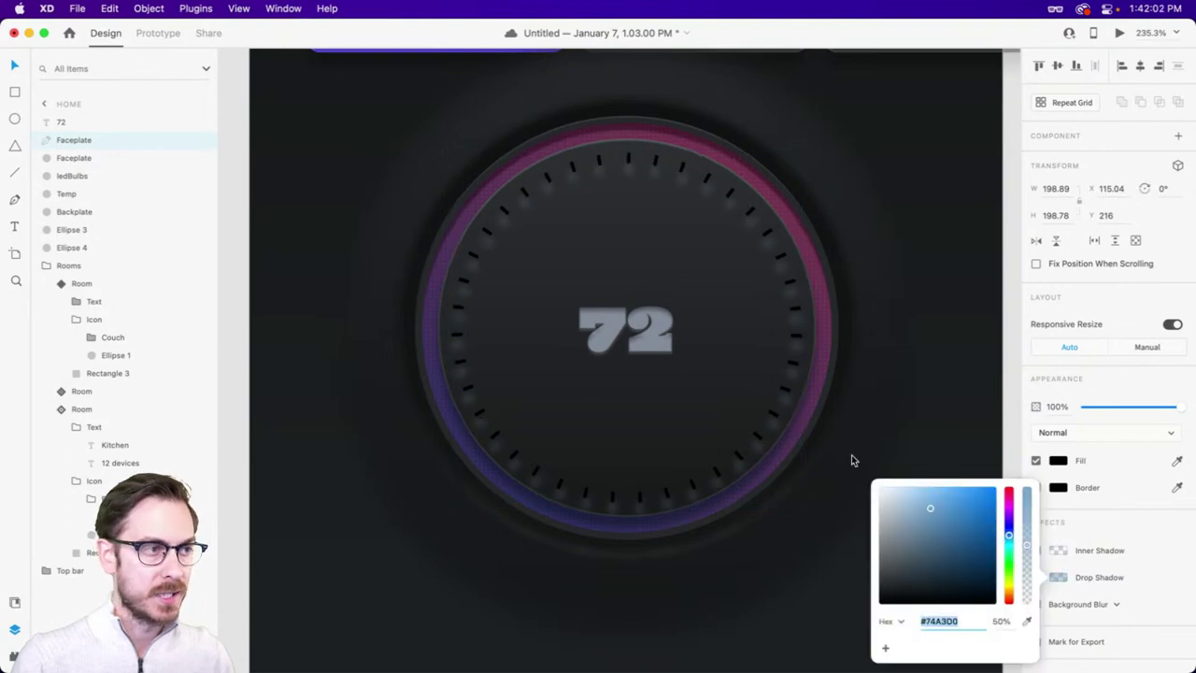
left_click(1136, 603)
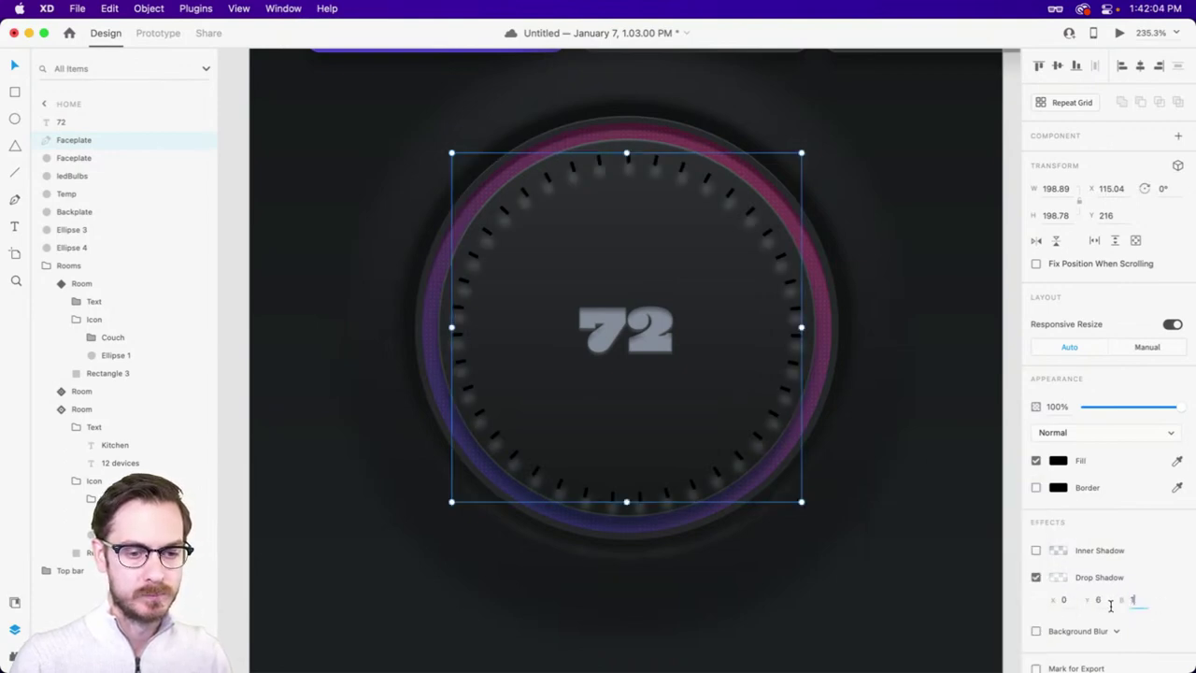
type("1")
left_click(1109, 603)
type("1")
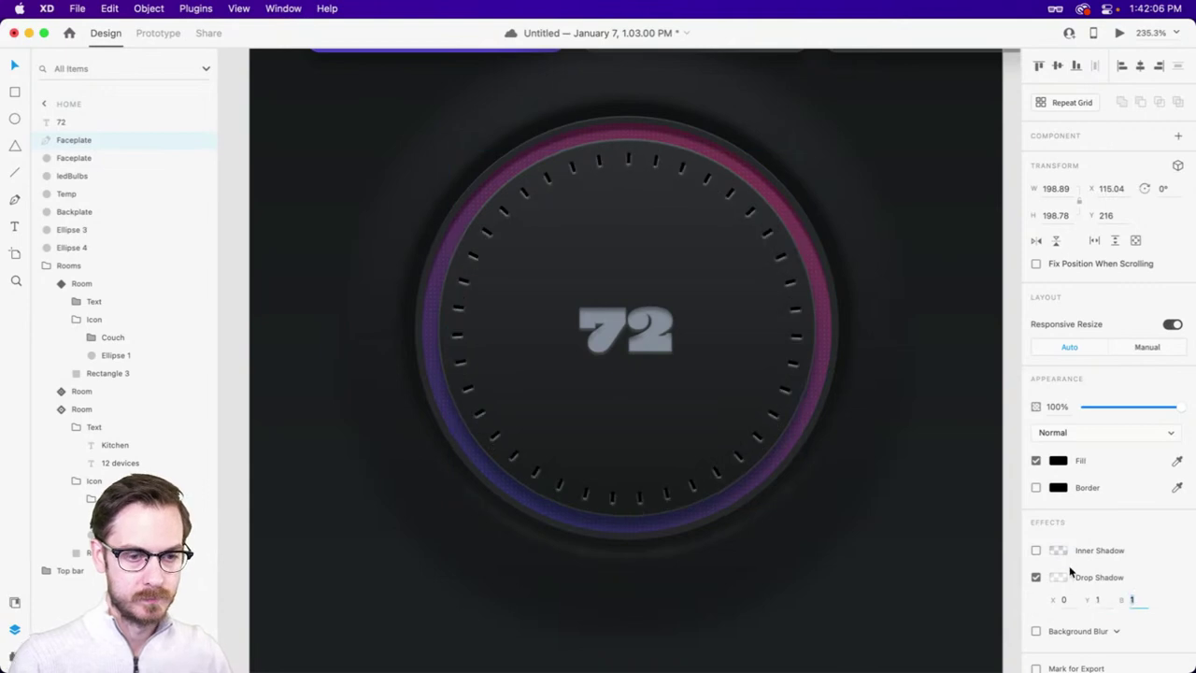
left_click(1135, 598)
type("0")
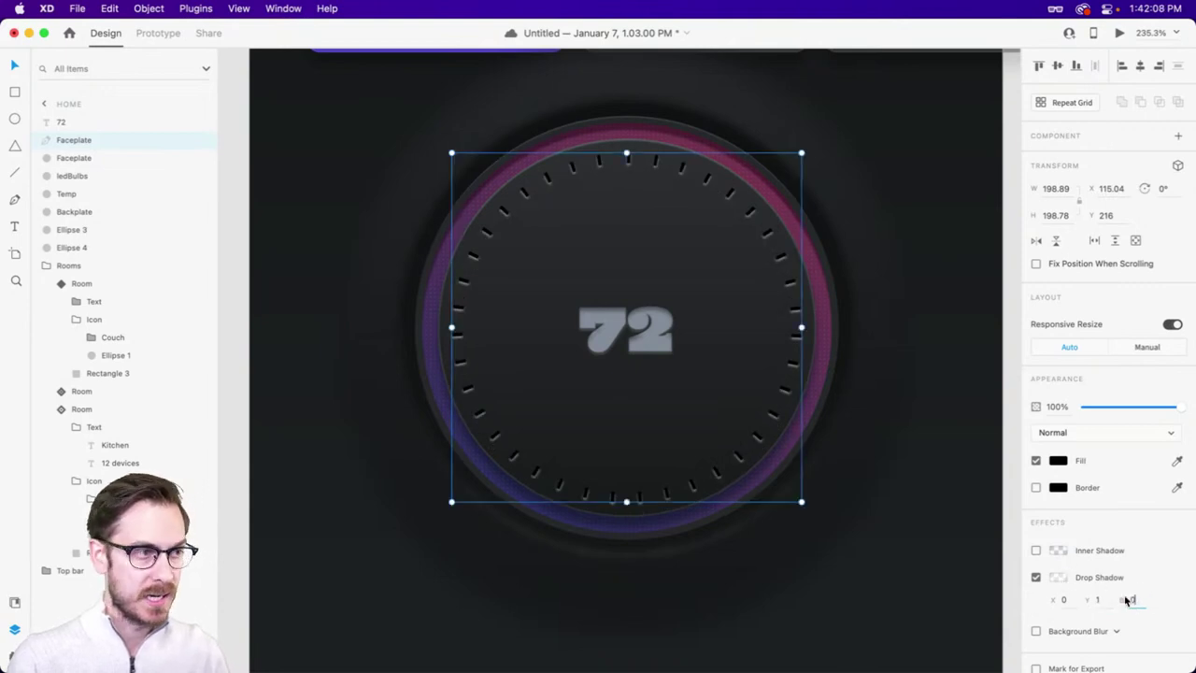
- Lower the opacity of the tick ring's white drop shadow to 10%
left_click(1059, 579)
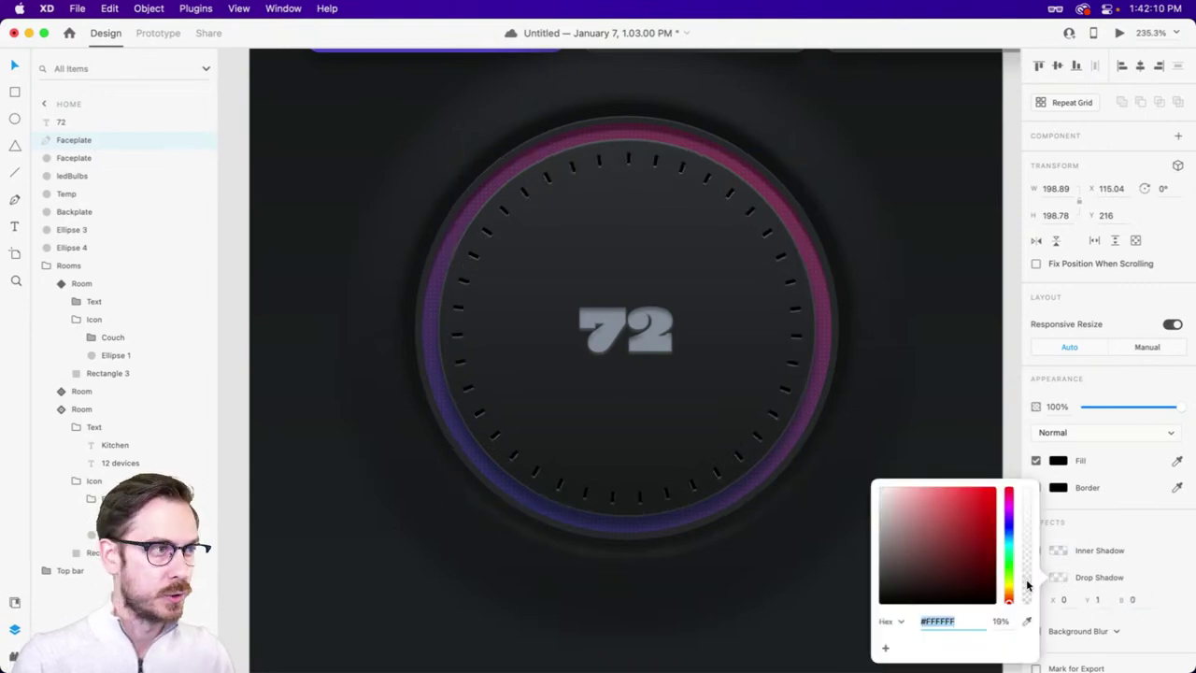
left_click_drag(1027, 583, 1025, 595)
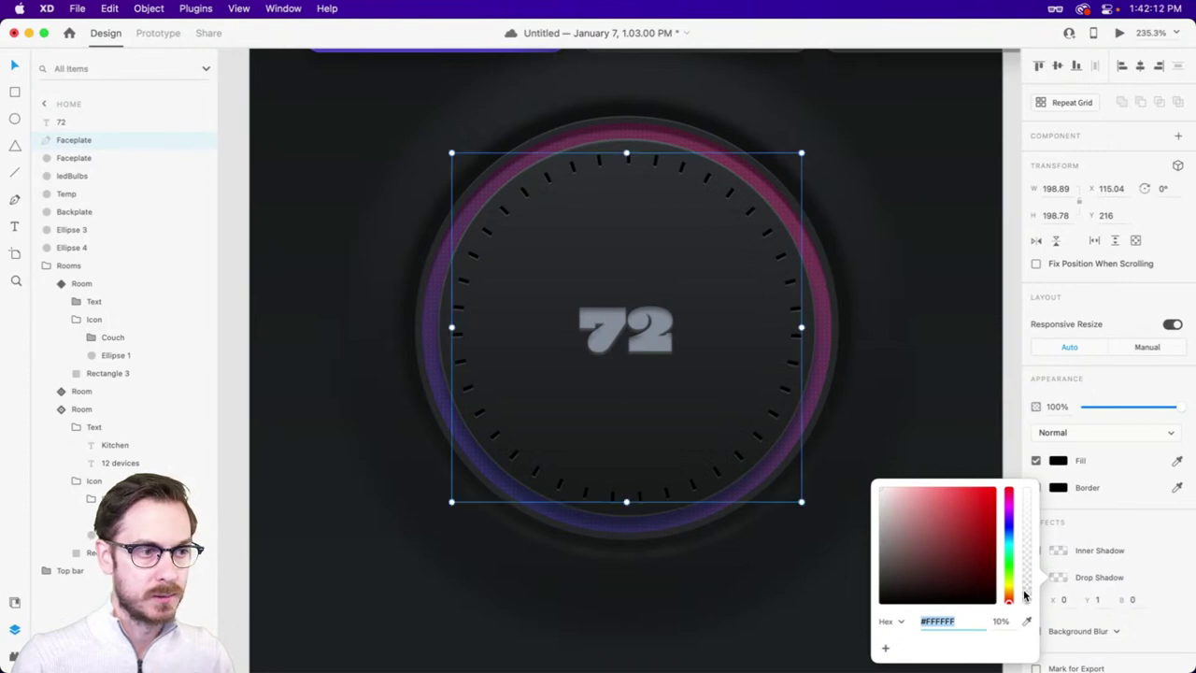
left_click(1110, 384)
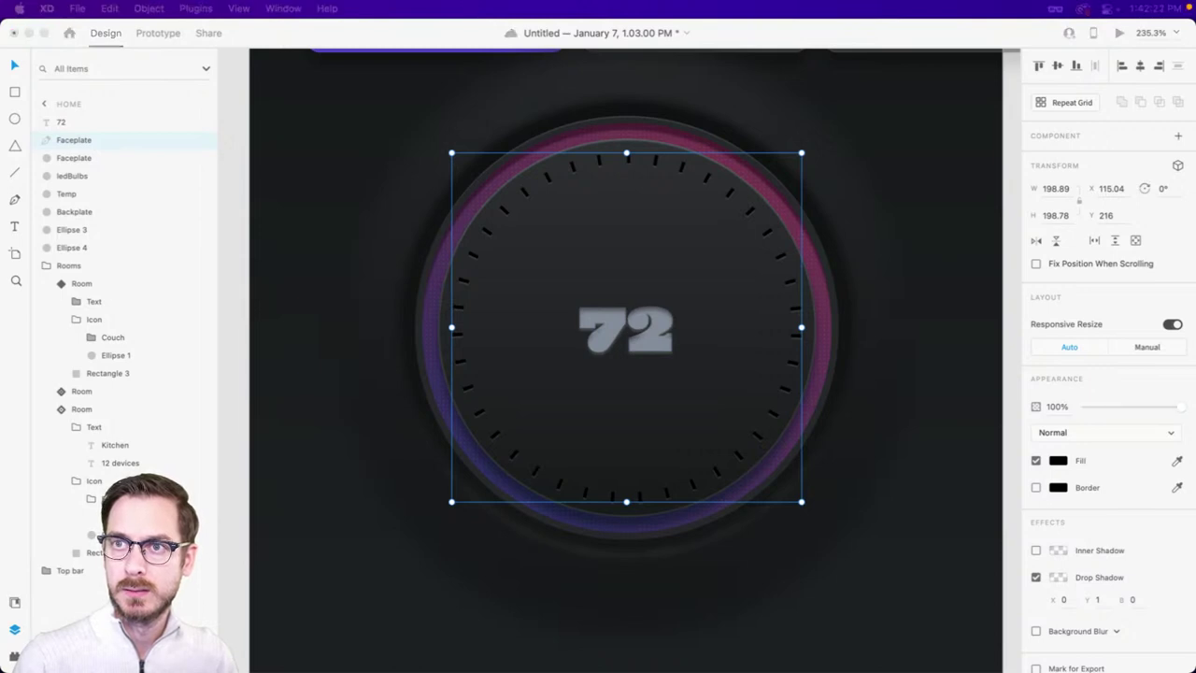
- Set the tick ring's blend mode to Soft Light and lighten its fill to dark grey #3B3B3B
left_click(1090, 447)
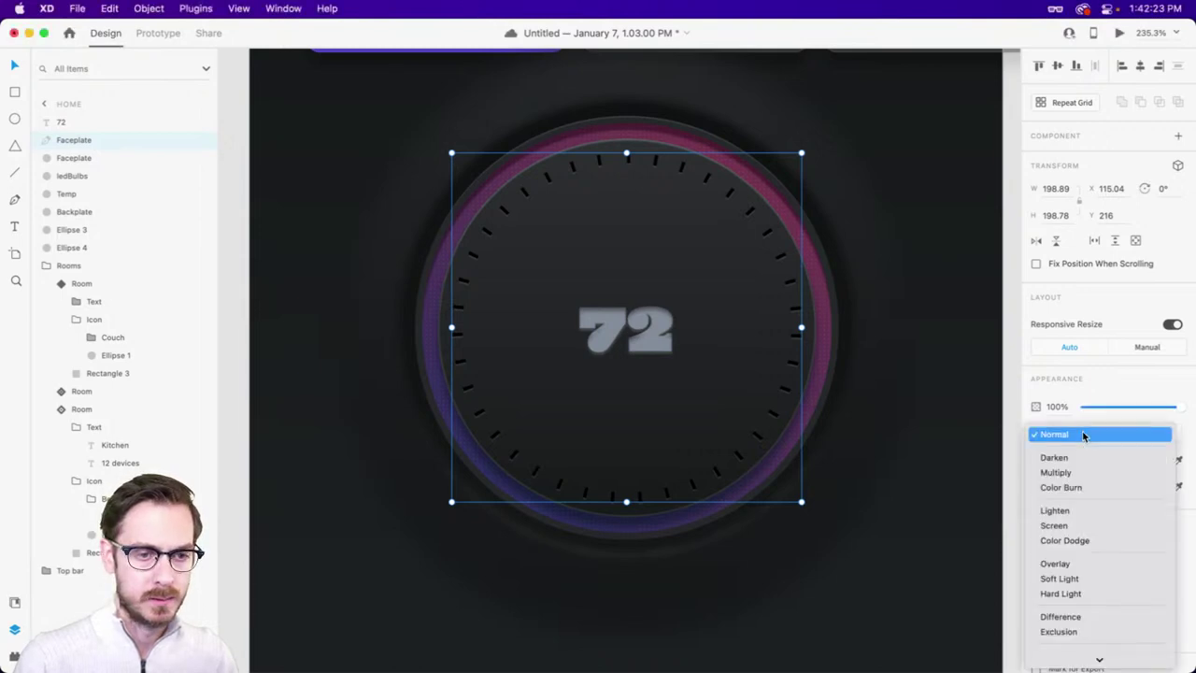
left_click(1070, 580)
scroll(588, 158, "up", 5)
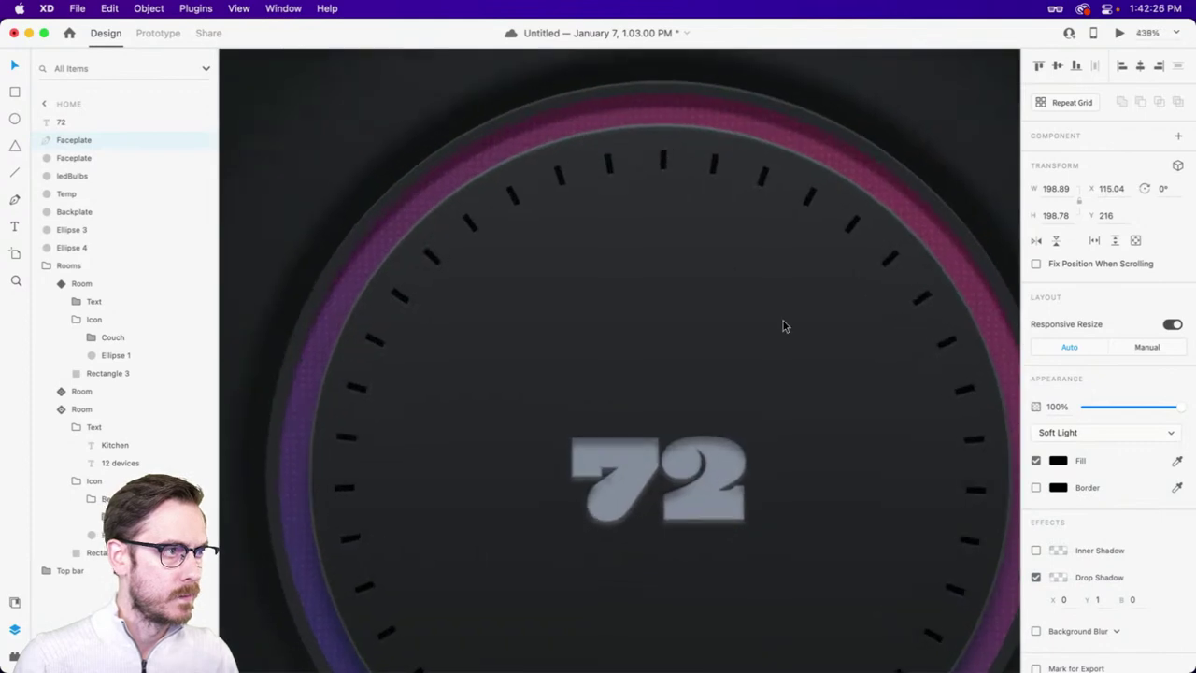
left_click(1065, 465)
left_click_drag(887, 495, 867, 487)
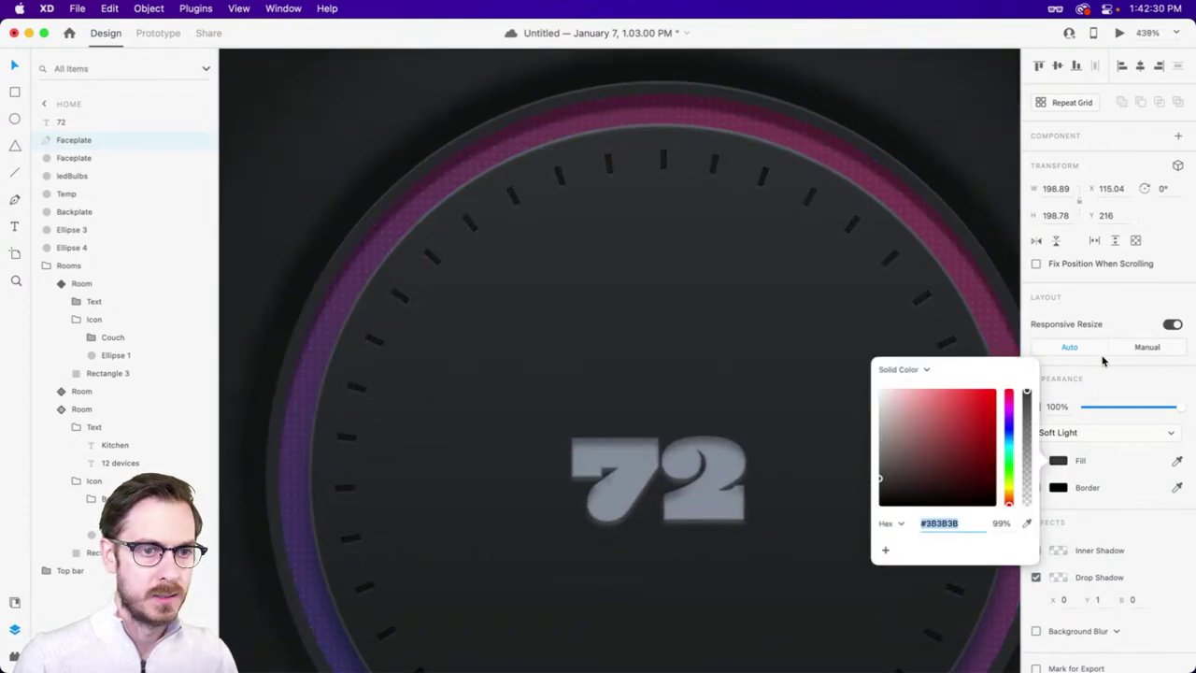
key("Escape")
- Turn on the tick ring's black border with size 1, dash 0, gap 0 and centre stroke alignment
left_click(1059, 487)
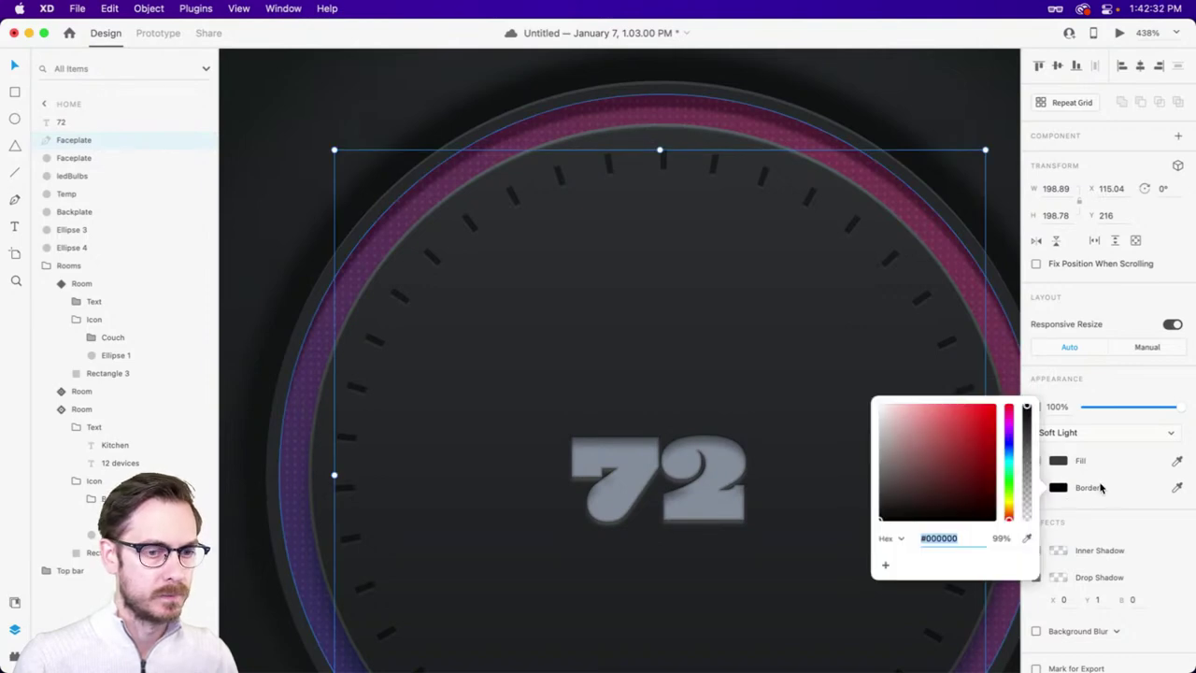
key("Escape")
left_click(1034, 487)
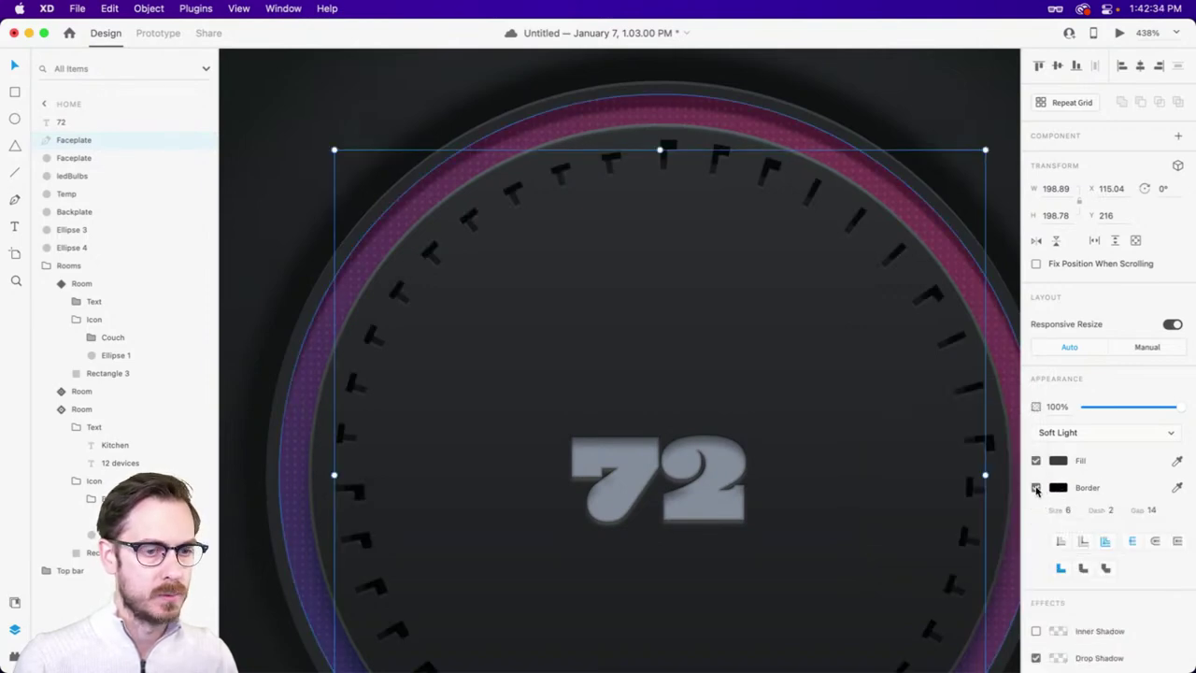
left_click(1060, 543)
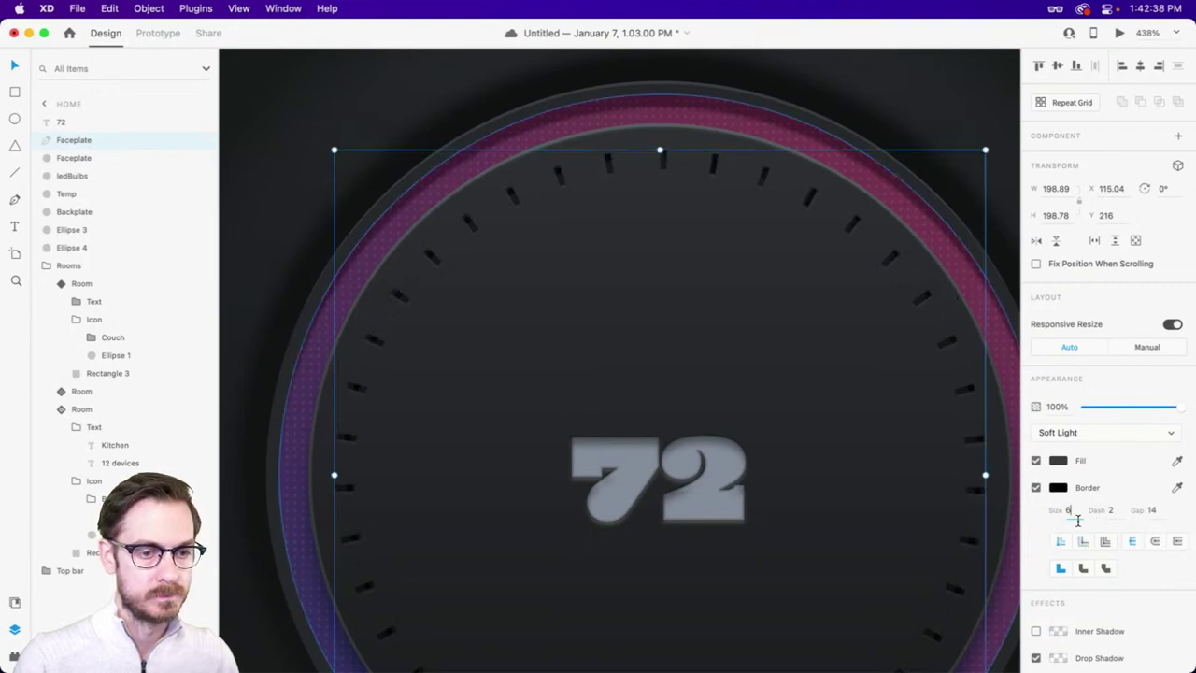
left_click(1067, 510)
type("3")
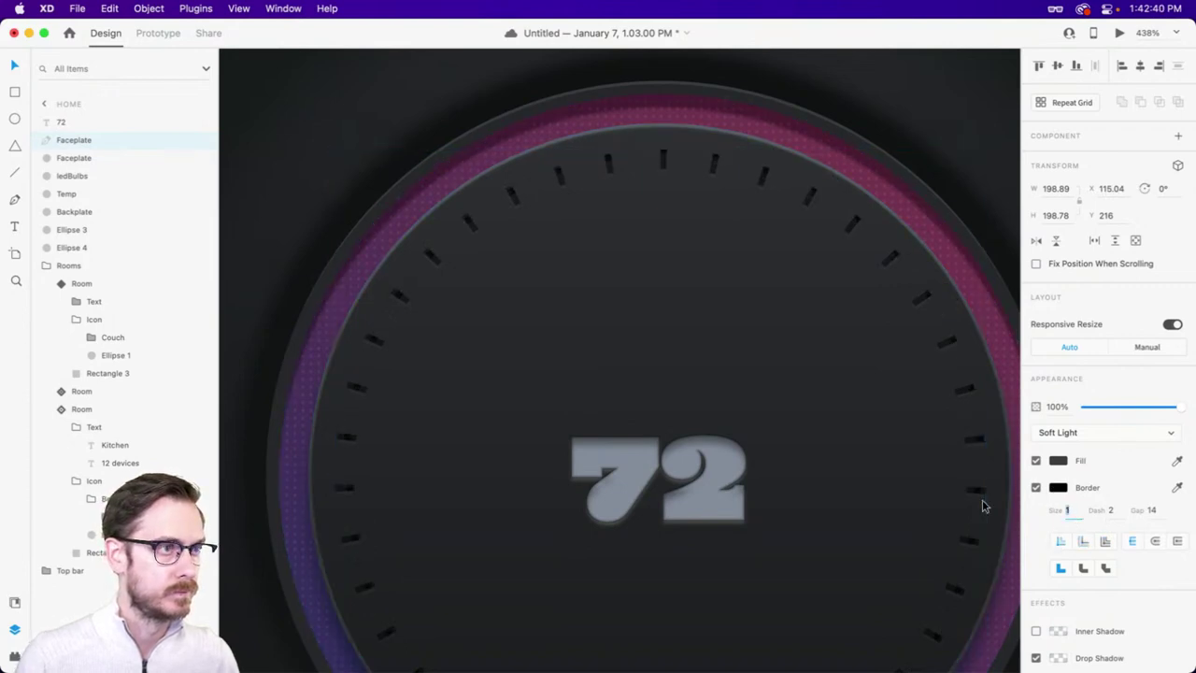
key("Tab")
type("0")
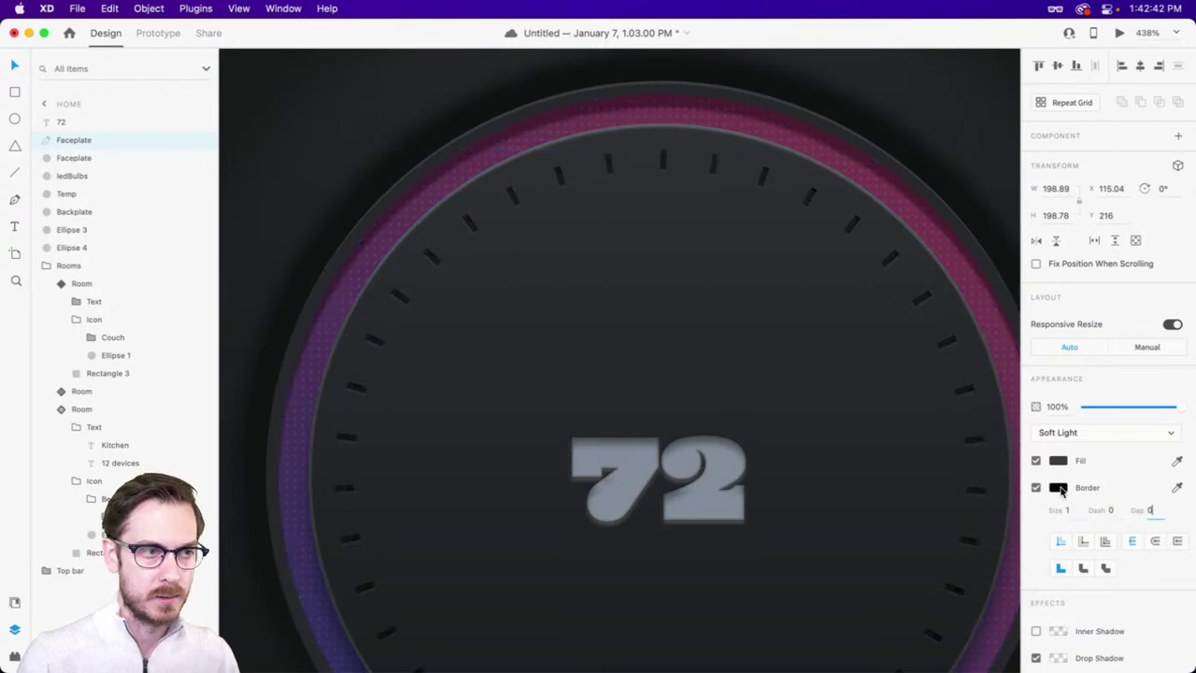
key("Return")
left_click(1105, 542)
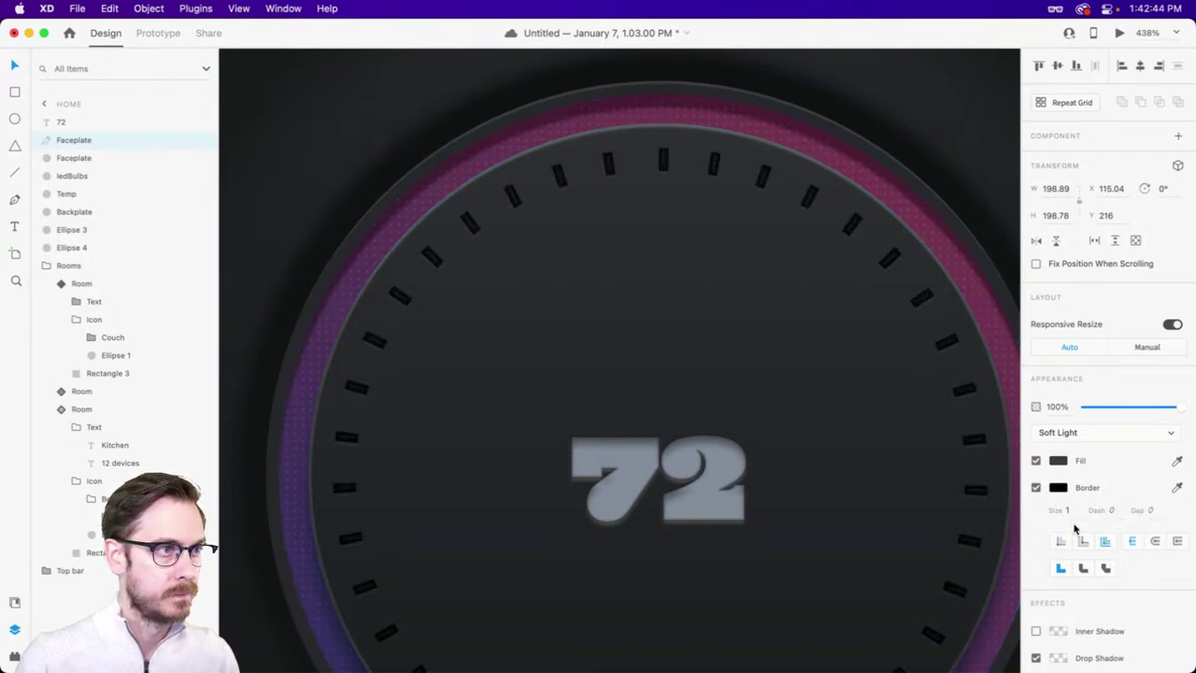
- Reduce the opacity of the tick ring's black border to 20% and check the ticks up close and at dial size
left_click(1058, 487)
left_click(1026, 497)
left_click_drag(1027, 500, 1026, 495)
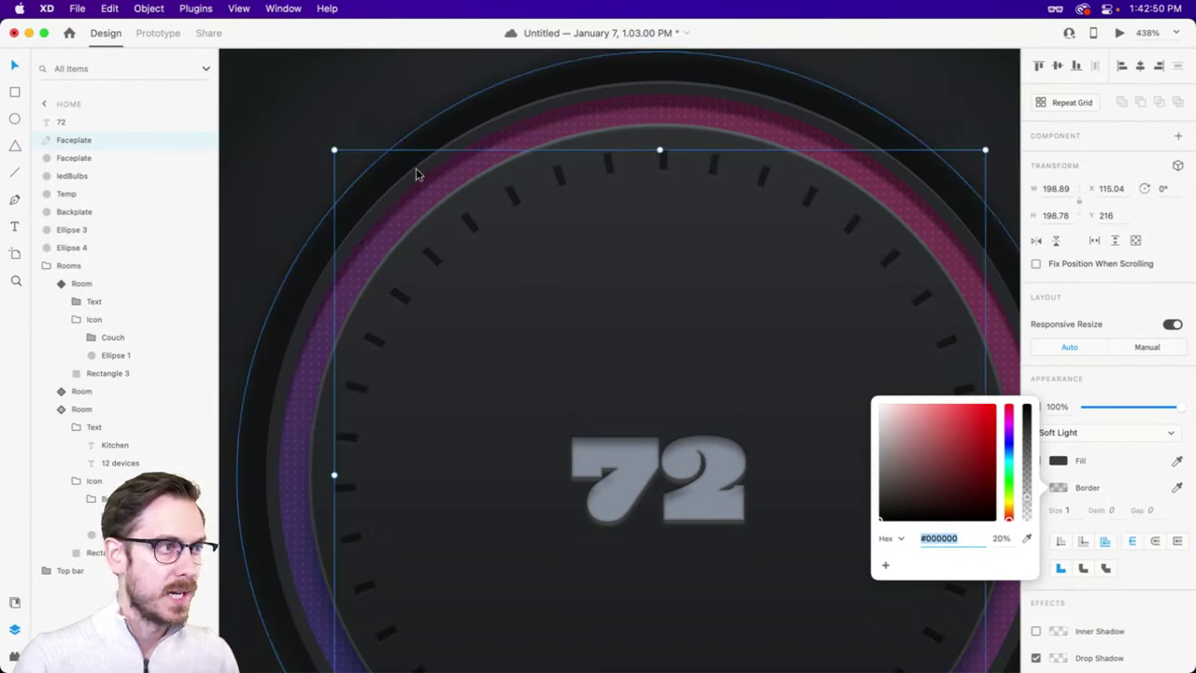
scroll(601, 166, "up", 10)
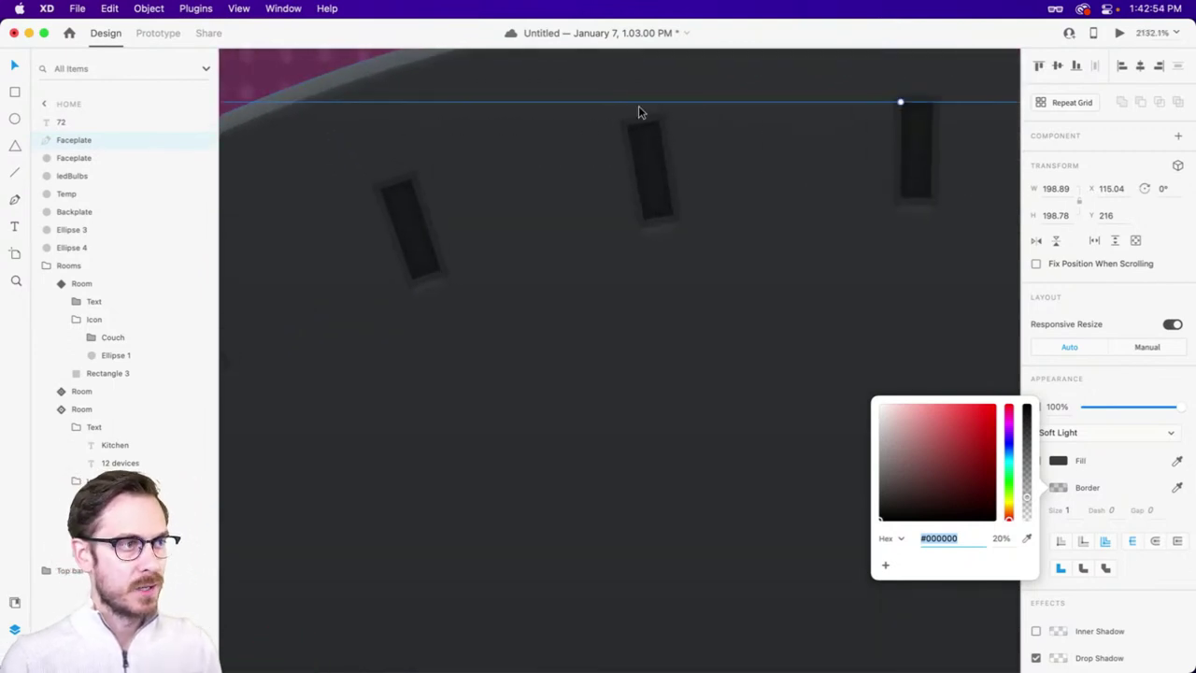
left_click(1110, 377)
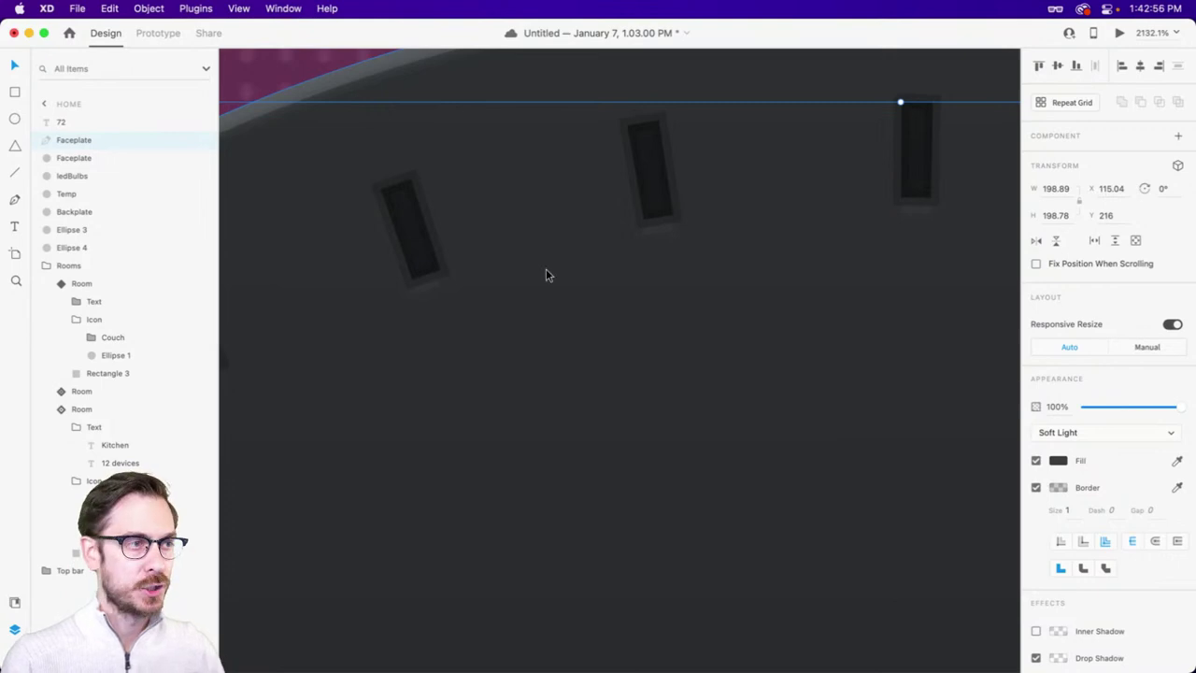
scroll(657, 269, "down", 5)
scroll(657, 269, "down", 10)
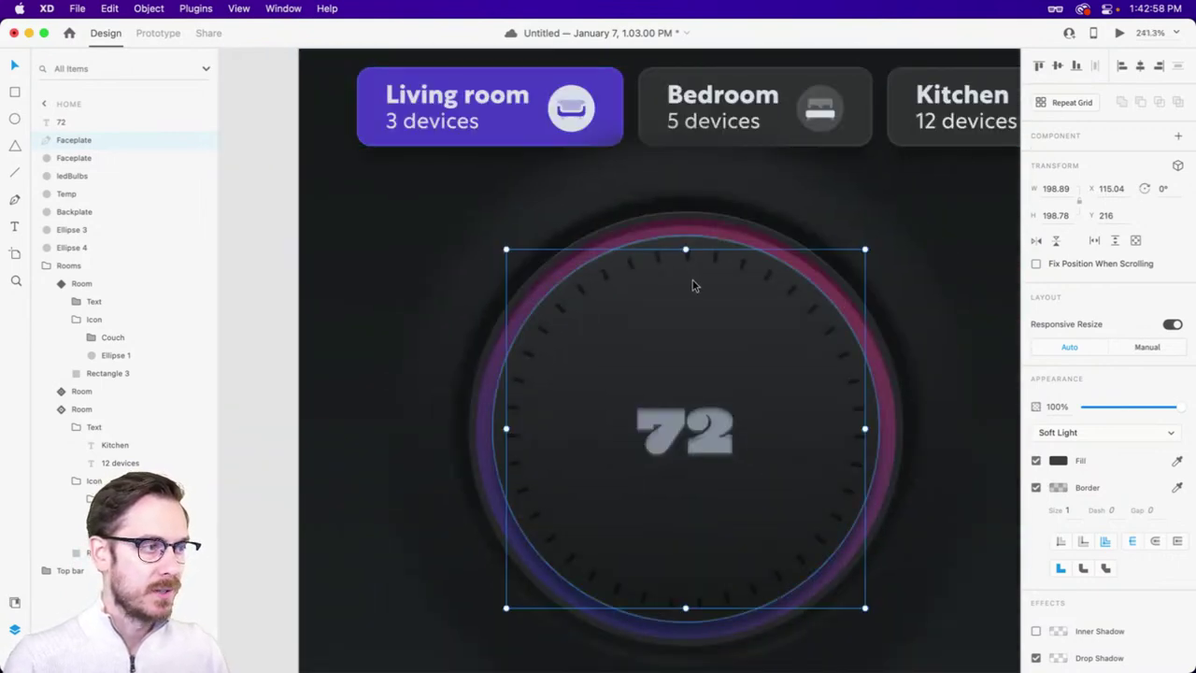
scroll(716, 318, "down", 2)
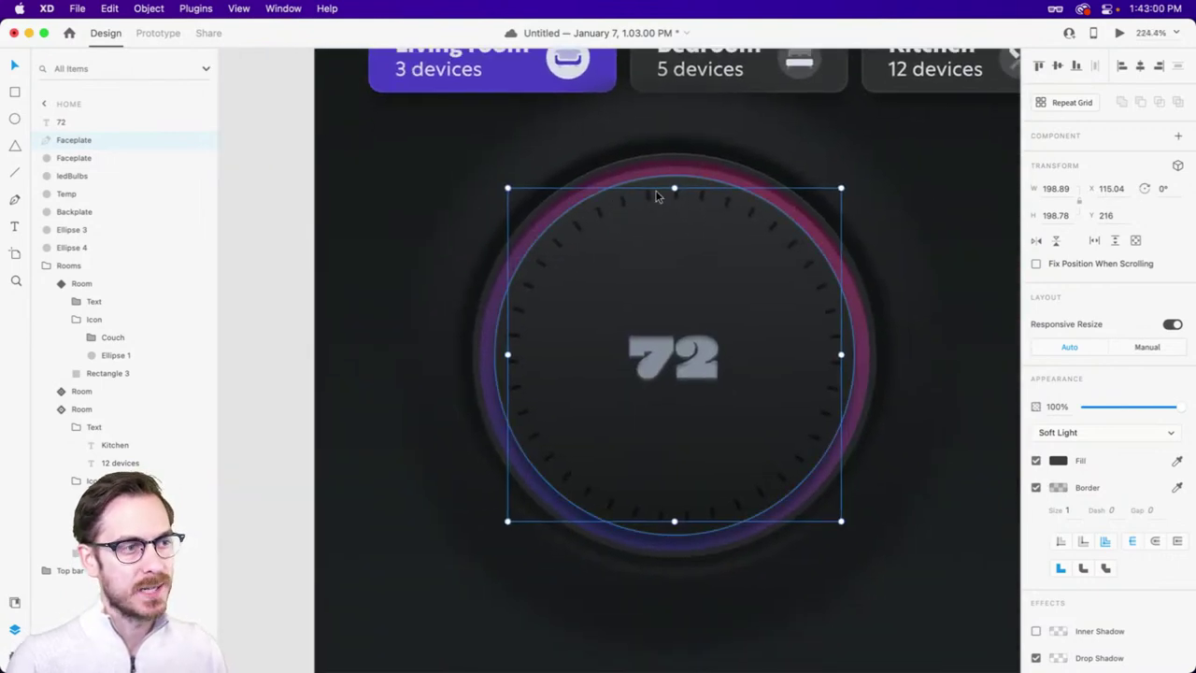
- Darken the faceplate's linear gradient fill to #2B2D2F at its upper stop and about #151617 at its lower stop
scroll(670, 219, "up", 5)
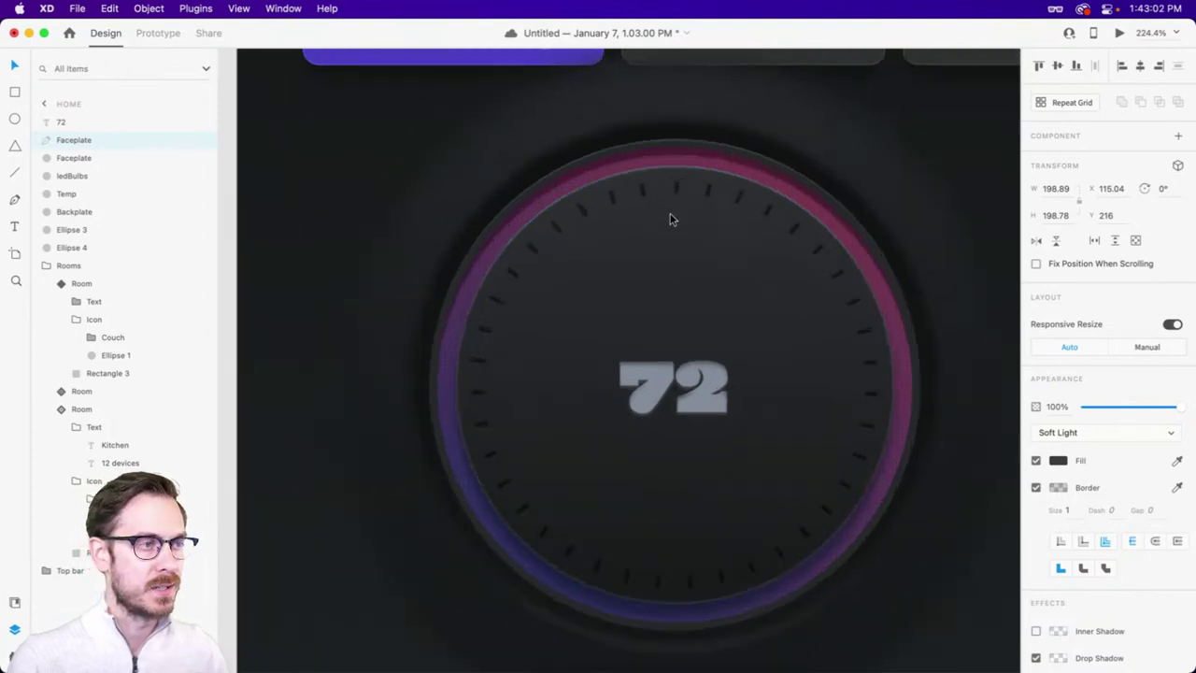
left_click(699, 275)
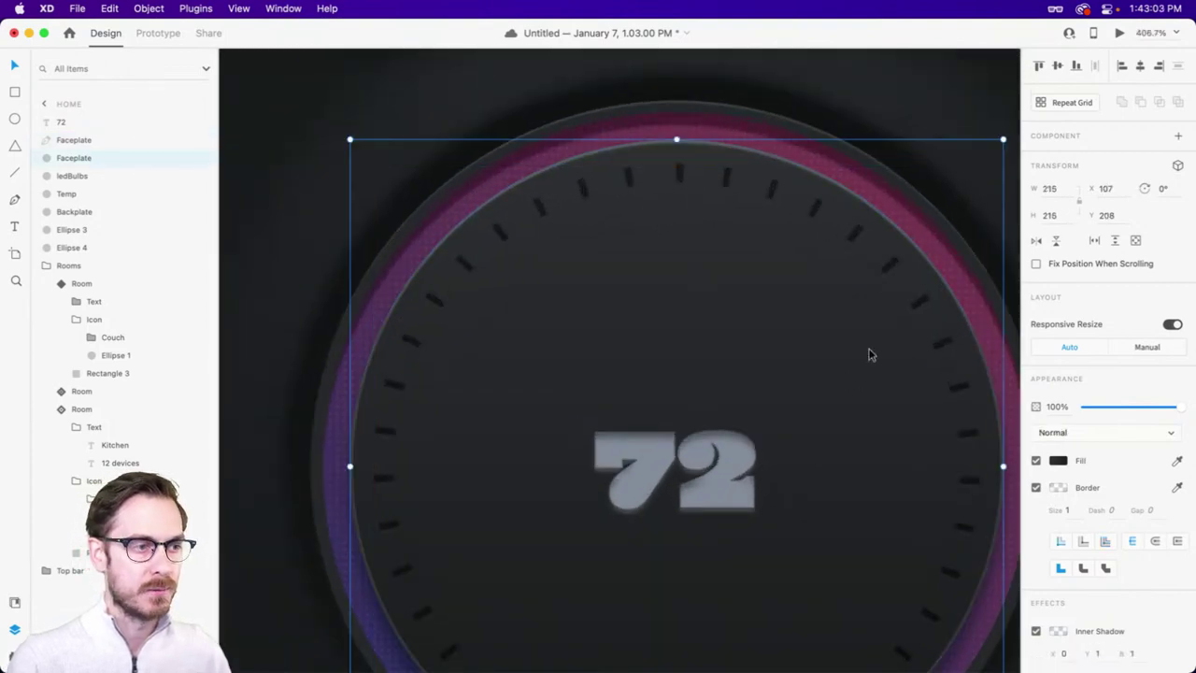
left_click(1059, 461)
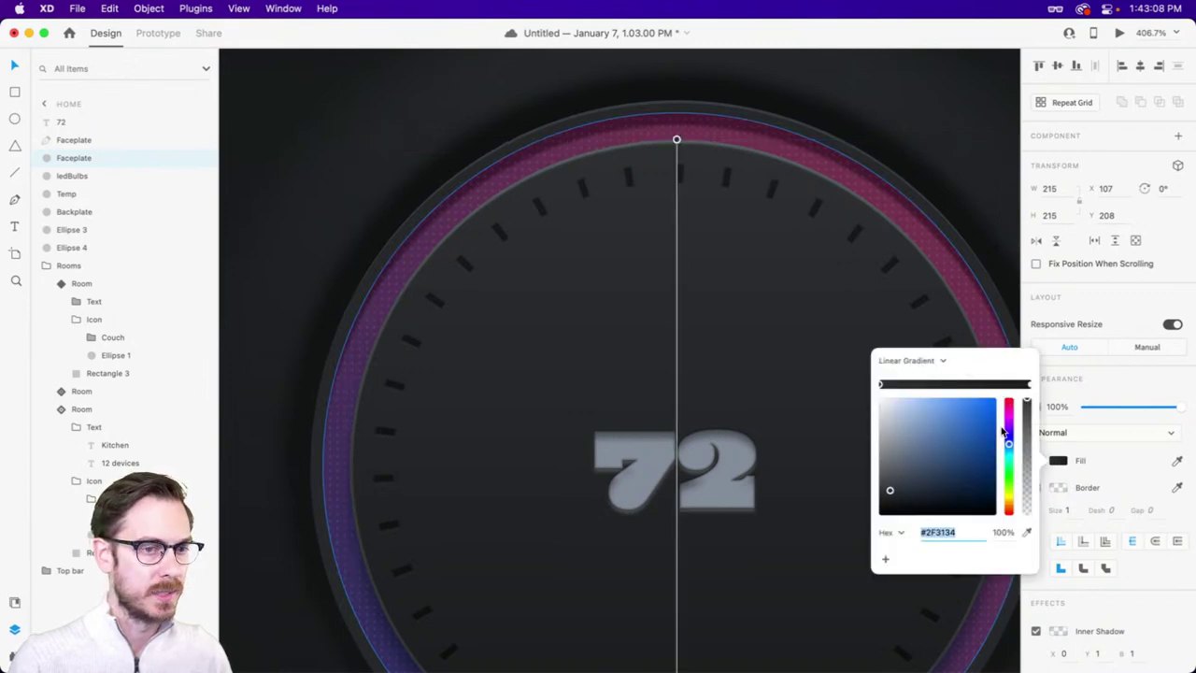
left_click_drag(890, 492, 892, 495)
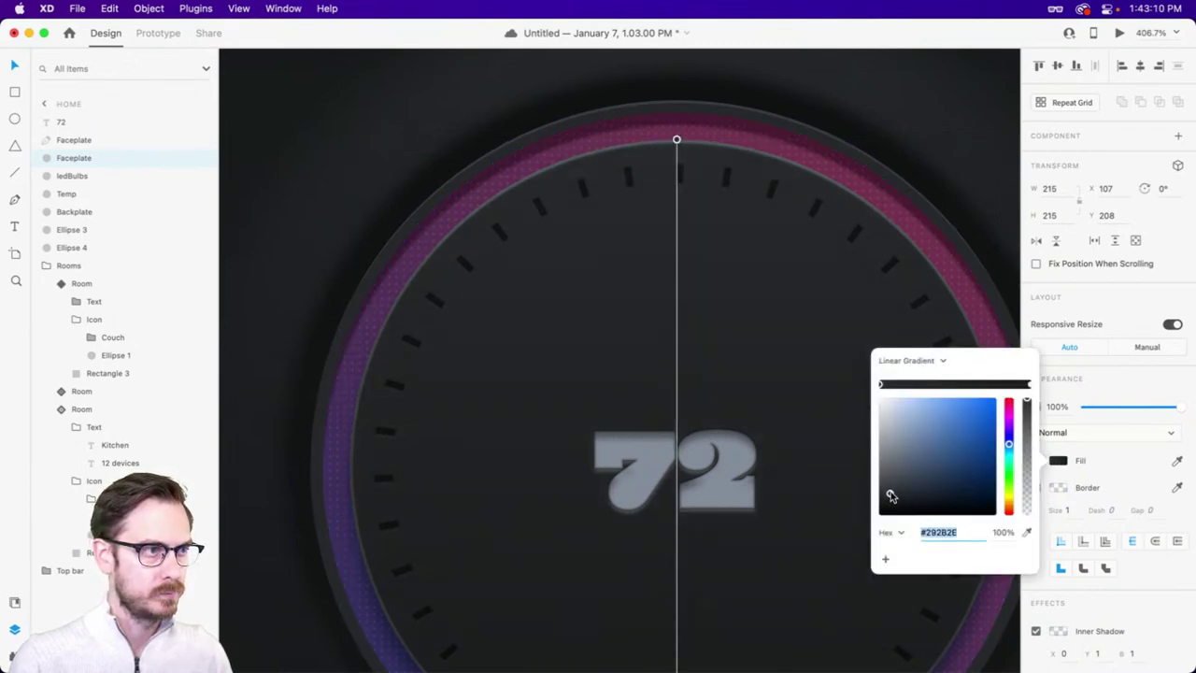
left_click(1027, 385)
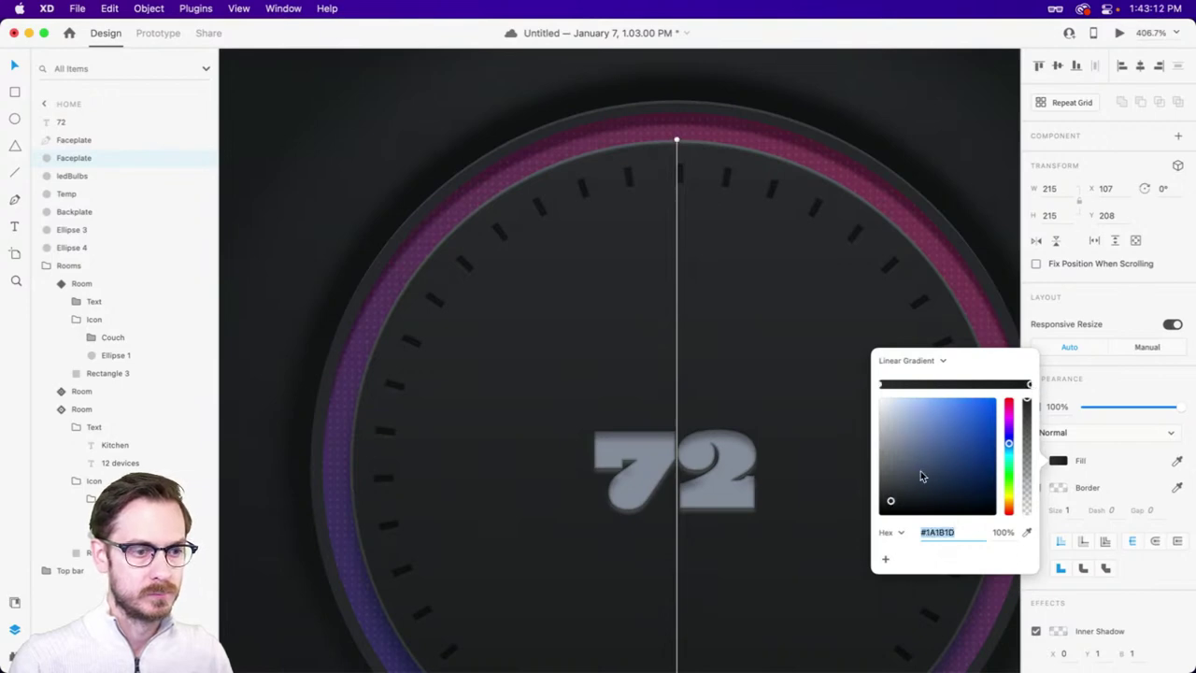
left_click(891, 505)
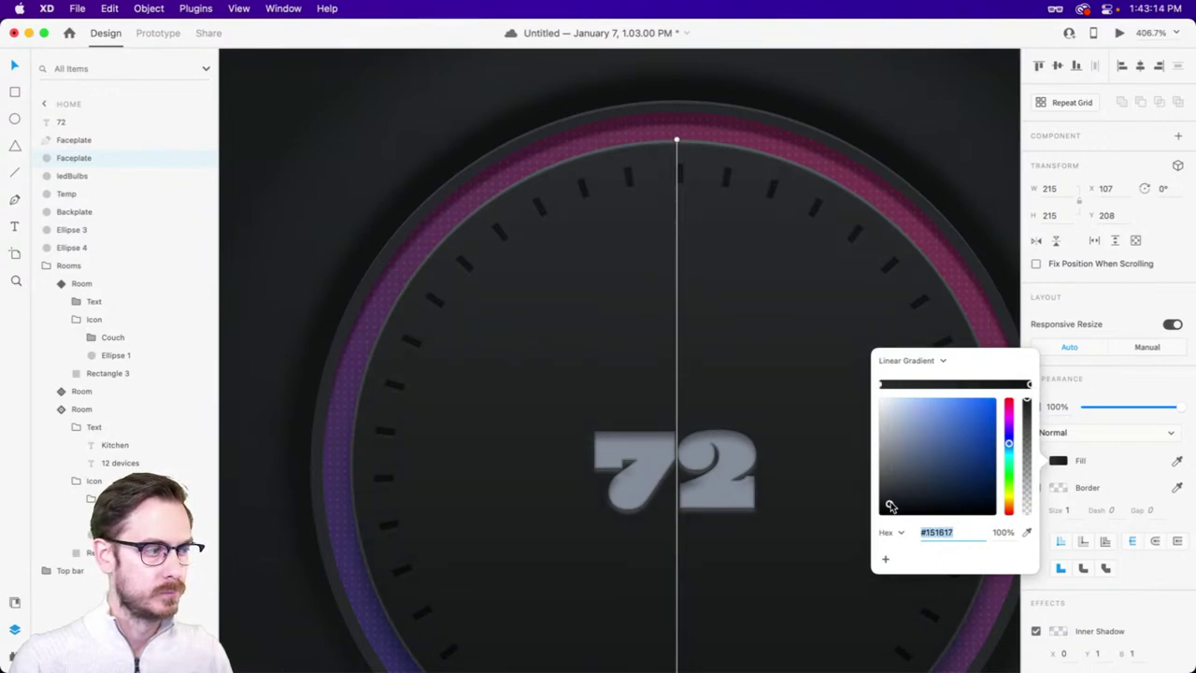
key("Escape")
scroll(601, 302, "down", 5)
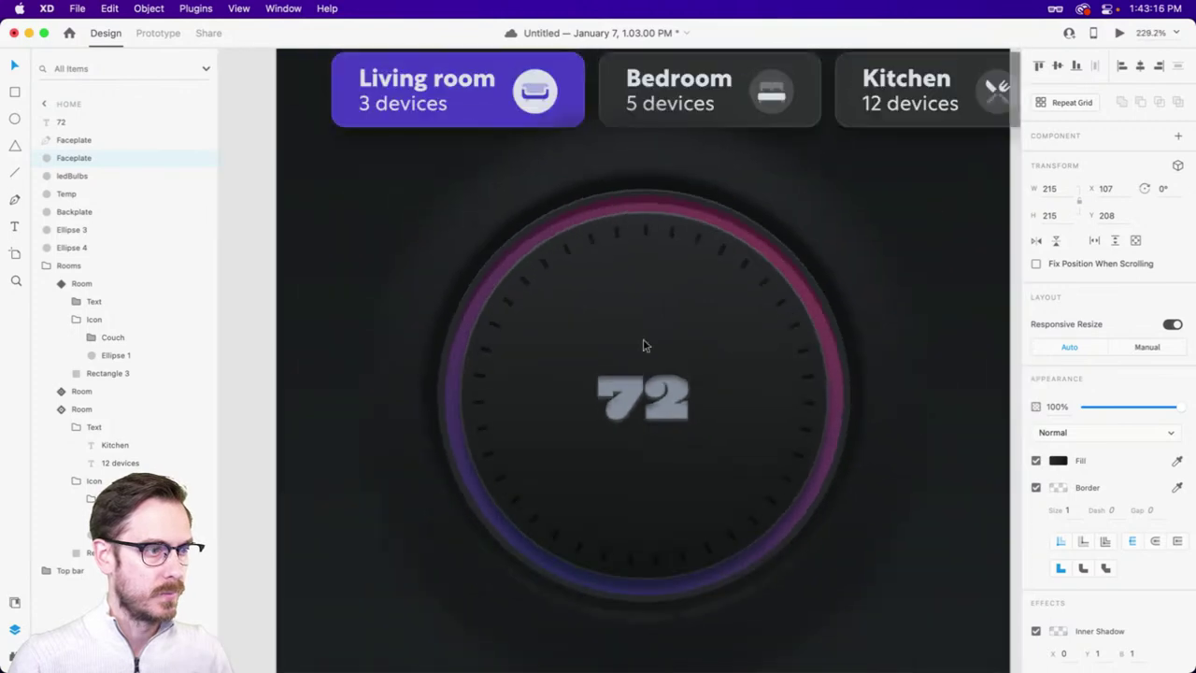
- Try a radial gradient on the faceplate fill, with its centre raised above the 72 and lightened to #363A3E
scroll(683, 300, "up", 3)
left_click(1062, 462)
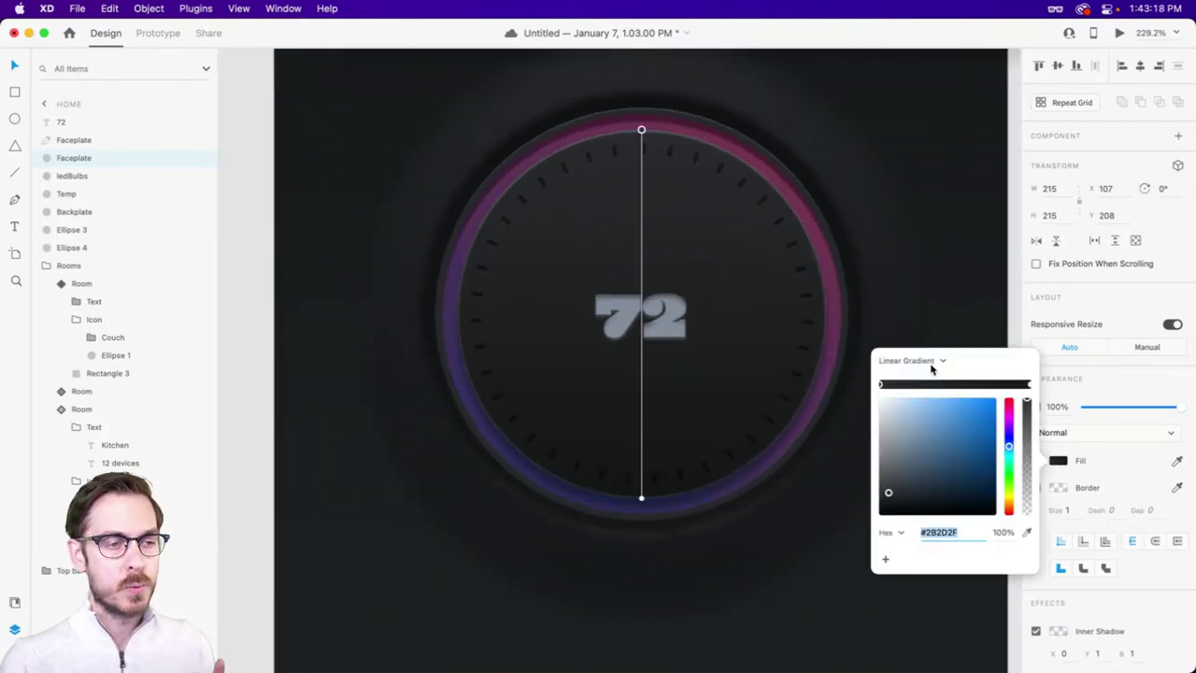
left_click(925, 366)
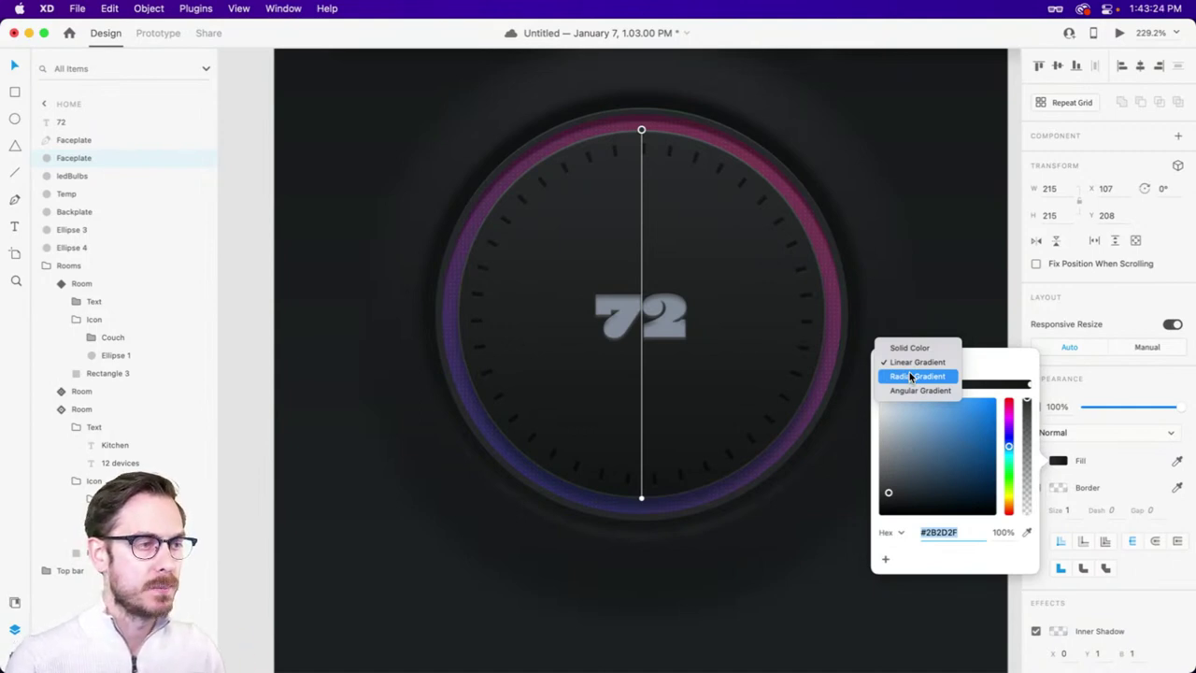
left_click(911, 377)
left_click_drag(640, 314, 642, 202)
left_click(889, 493)
left_click_drag(889, 493, 895, 488)
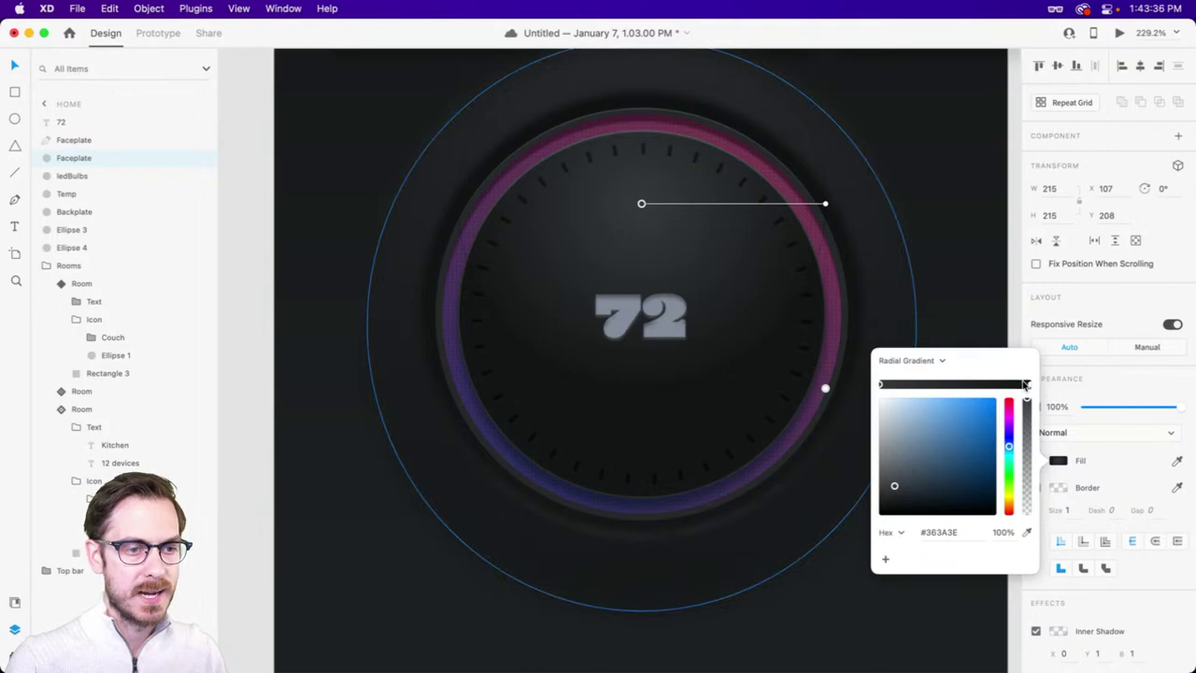
left_click(1031, 384)
left_click_drag(888, 504, 895, 500)
left_click(732, 272)
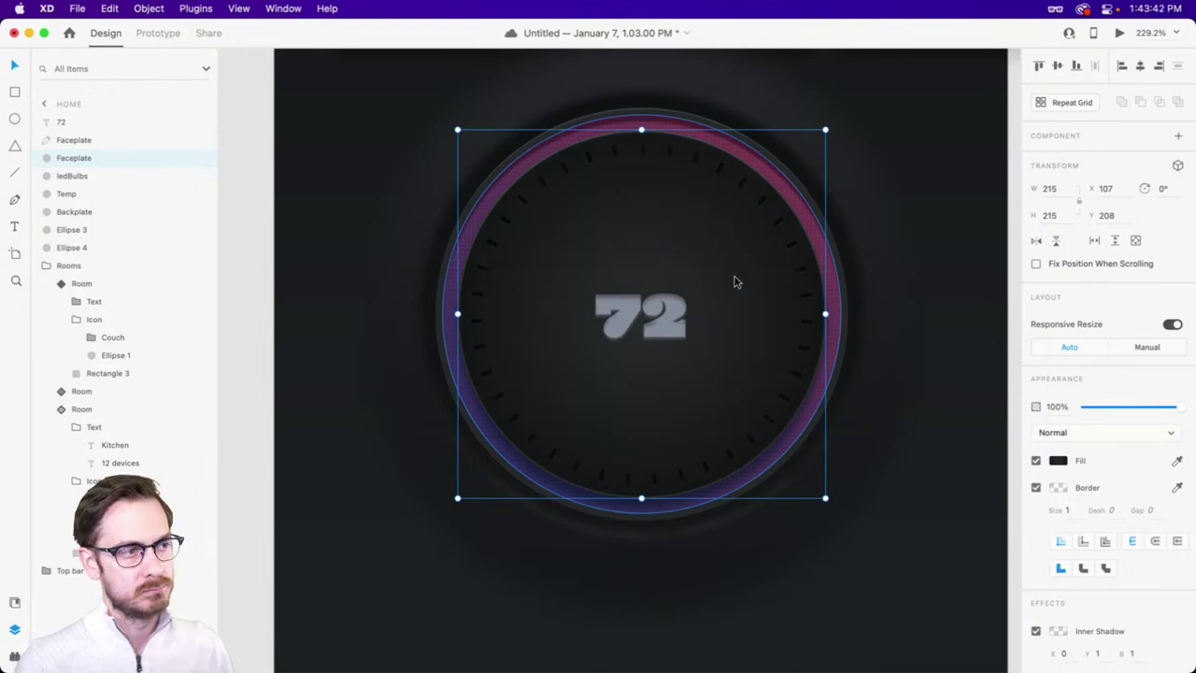
left_click(1071, 462)
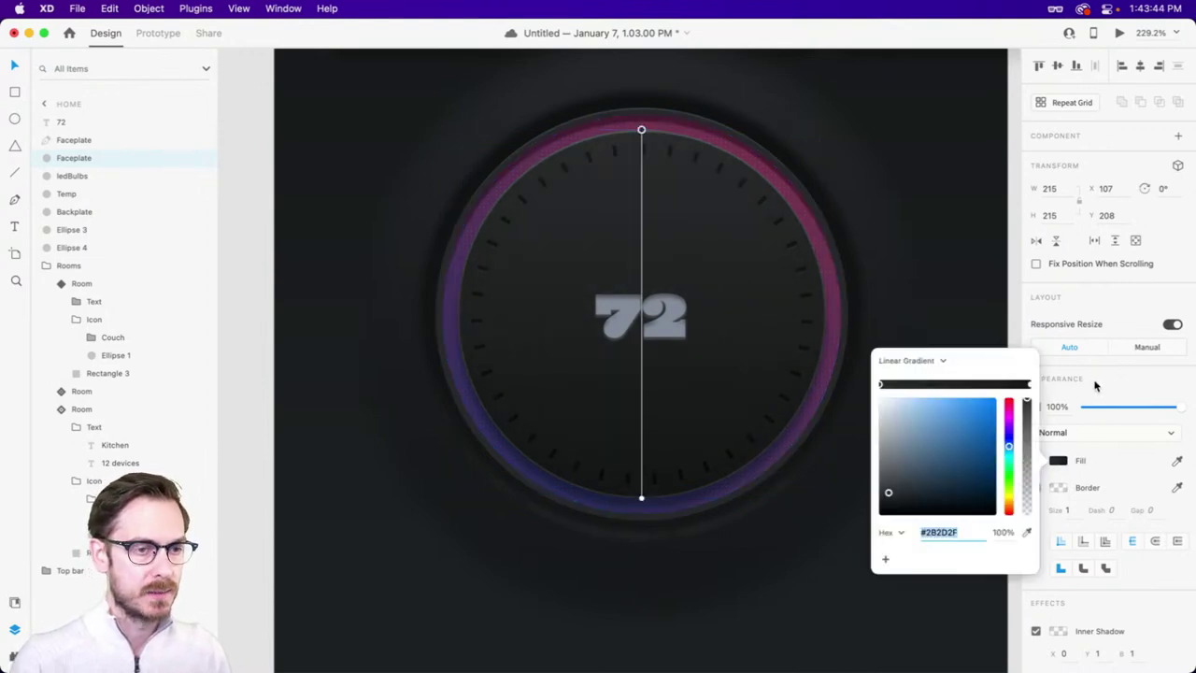
left_click(1106, 382)
- Add a text label reading "Heating" above the 72 on the dial
left_click(660, 313)
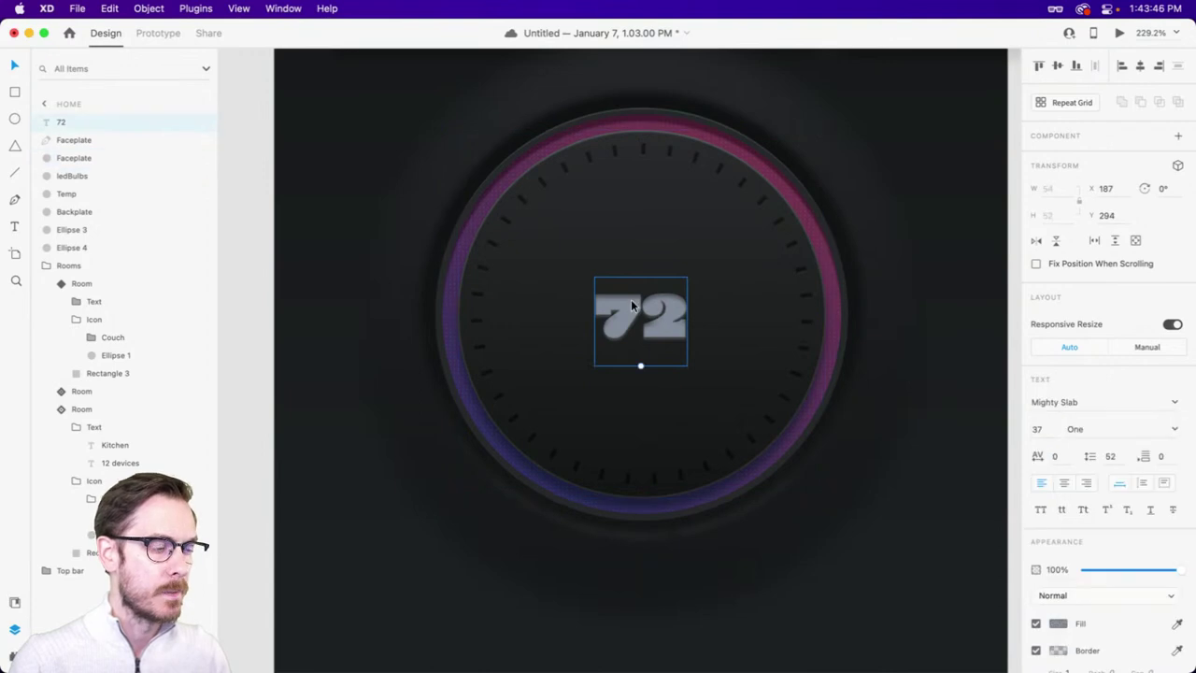
scroll(665, 310, "up", 4)
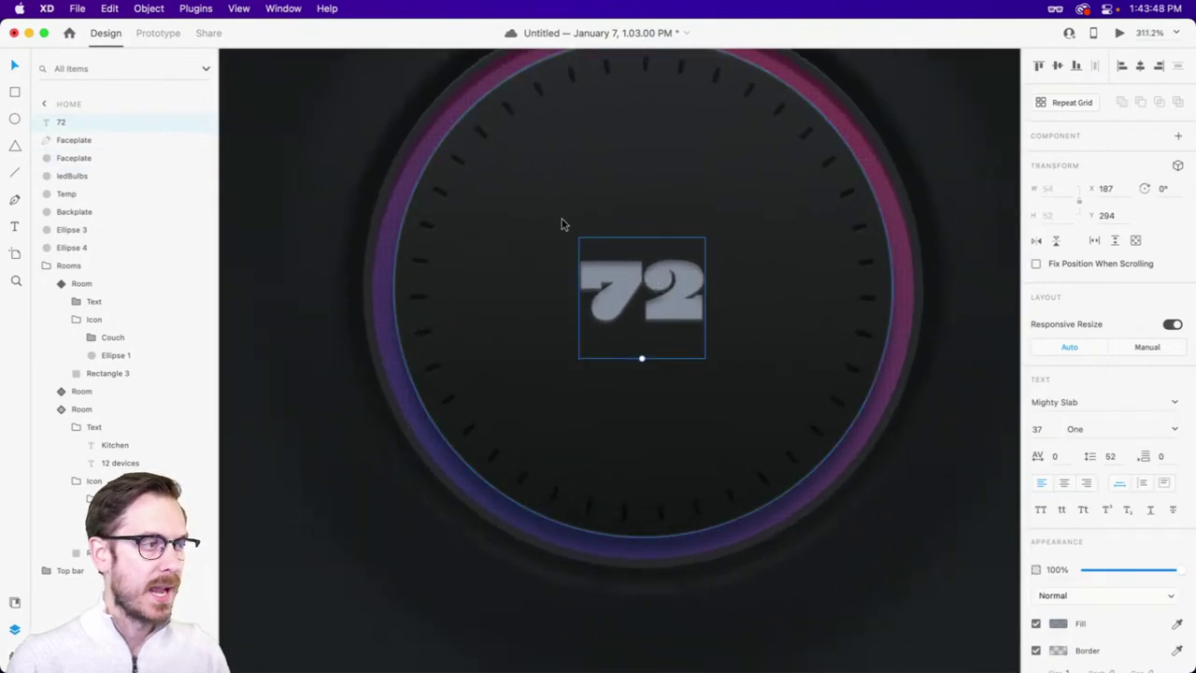
key("t")
left_click(568, 238)
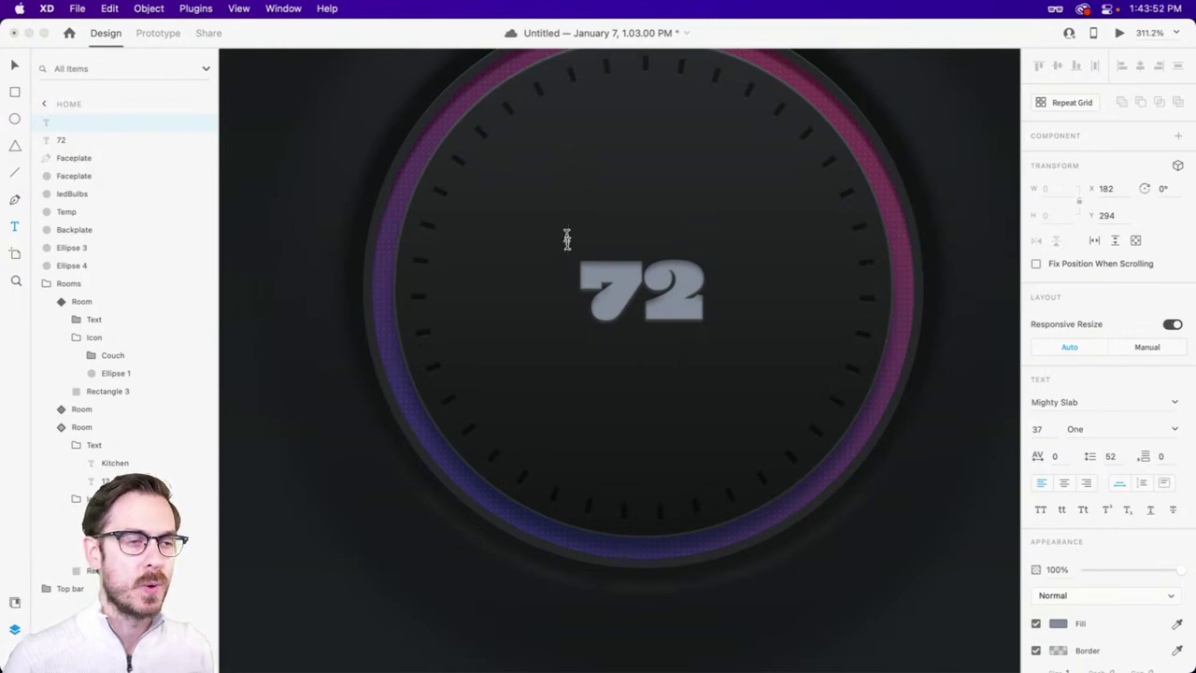
type("Heater")
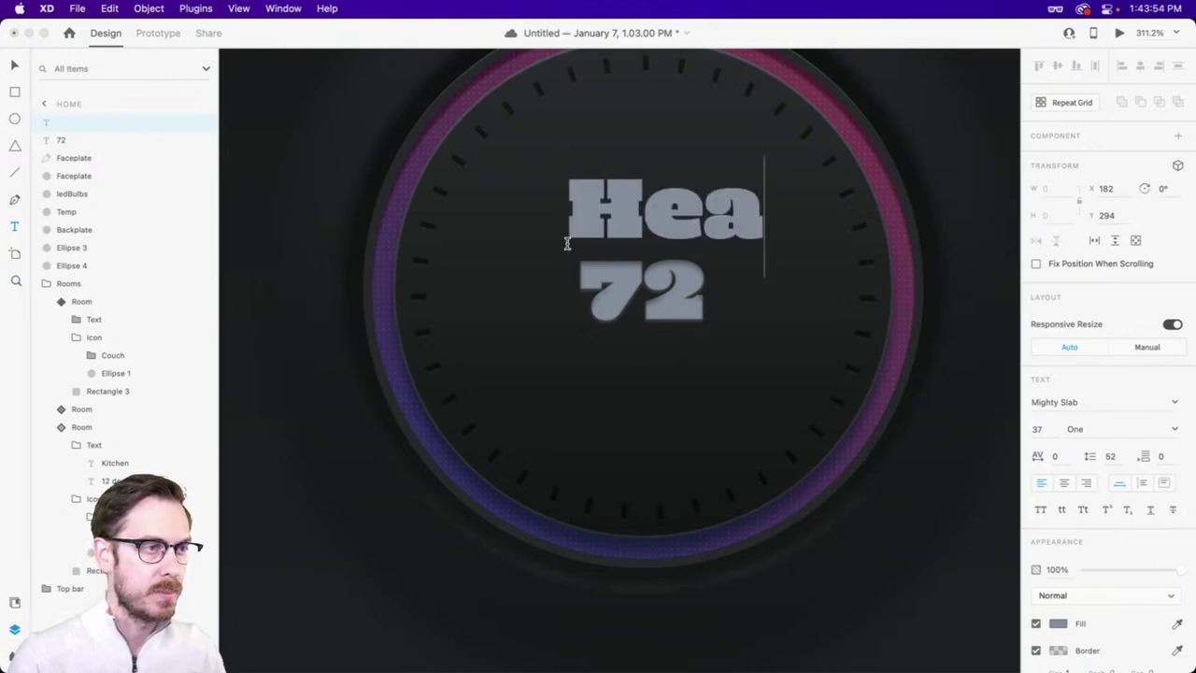
key("BackSpace")
key("BackSpace")
type("ing")
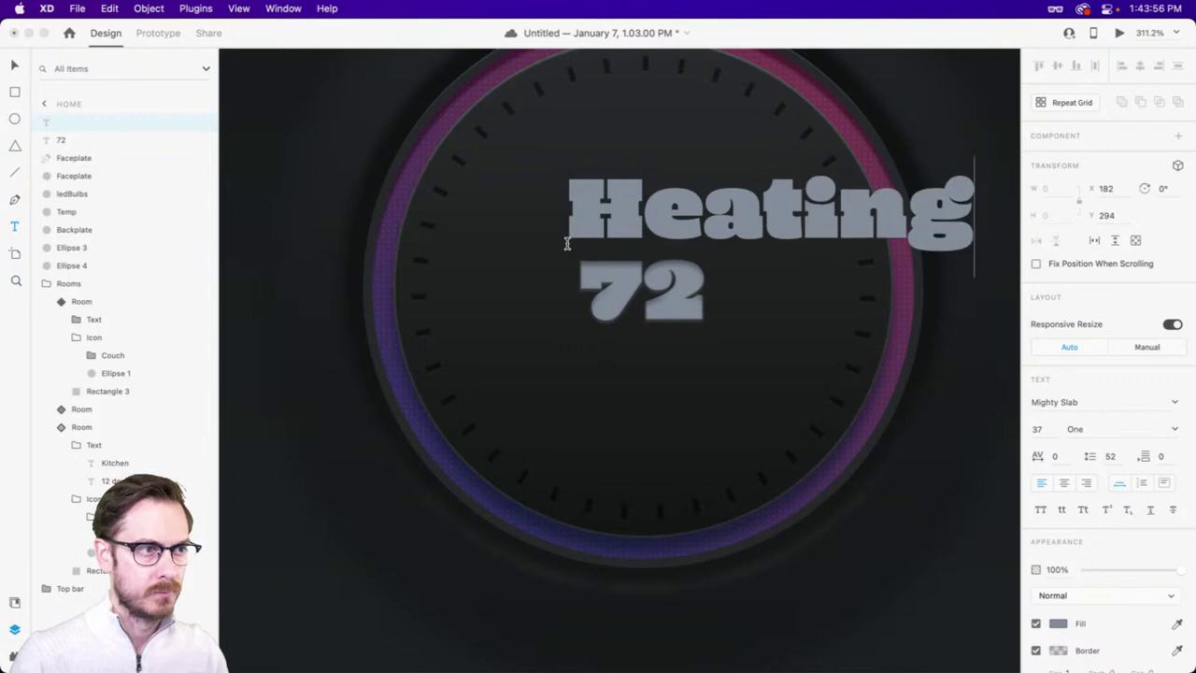
key("Escape")
left_click_drag(824, 214, 716, 221)
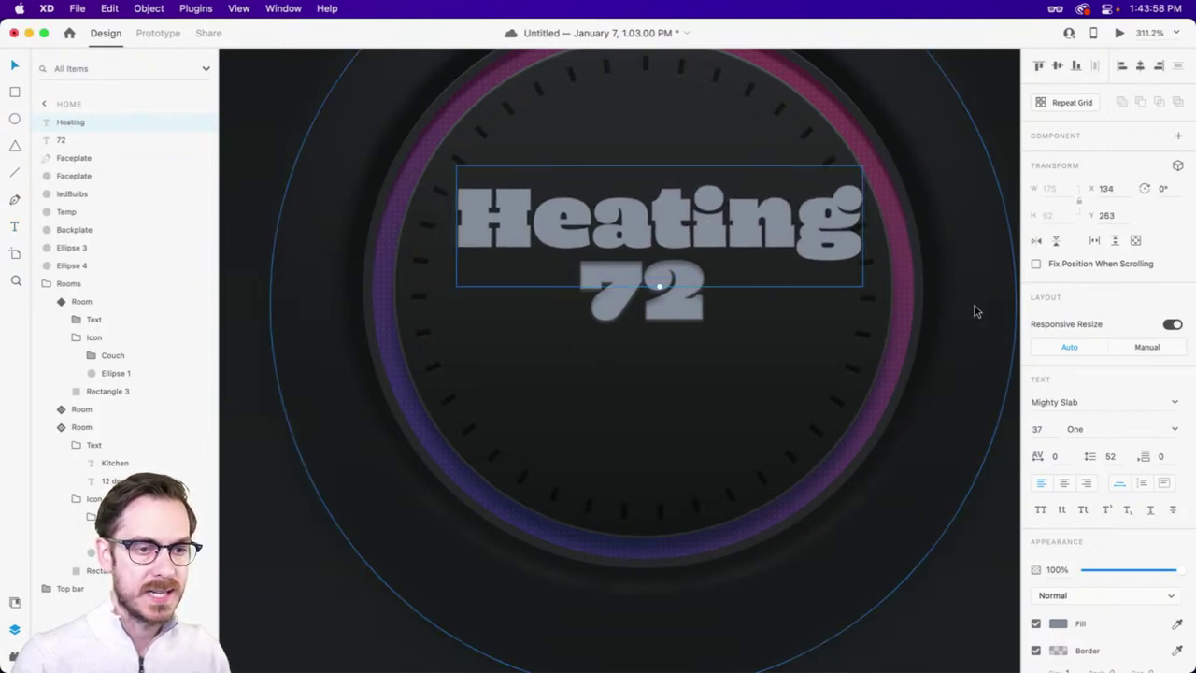
- Change the Heating label's font to Rustica and turn off its border
left_click(1076, 409)
type("Rustica")
key("Return")
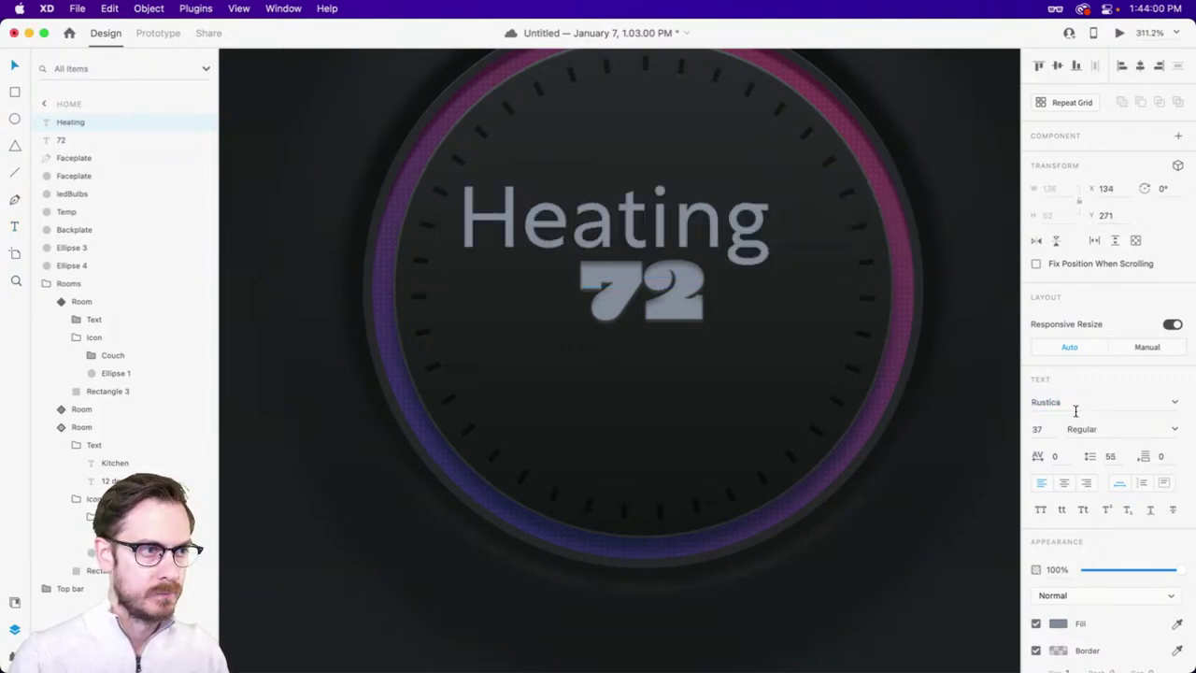
scroll(1073, 596, "down", 3)
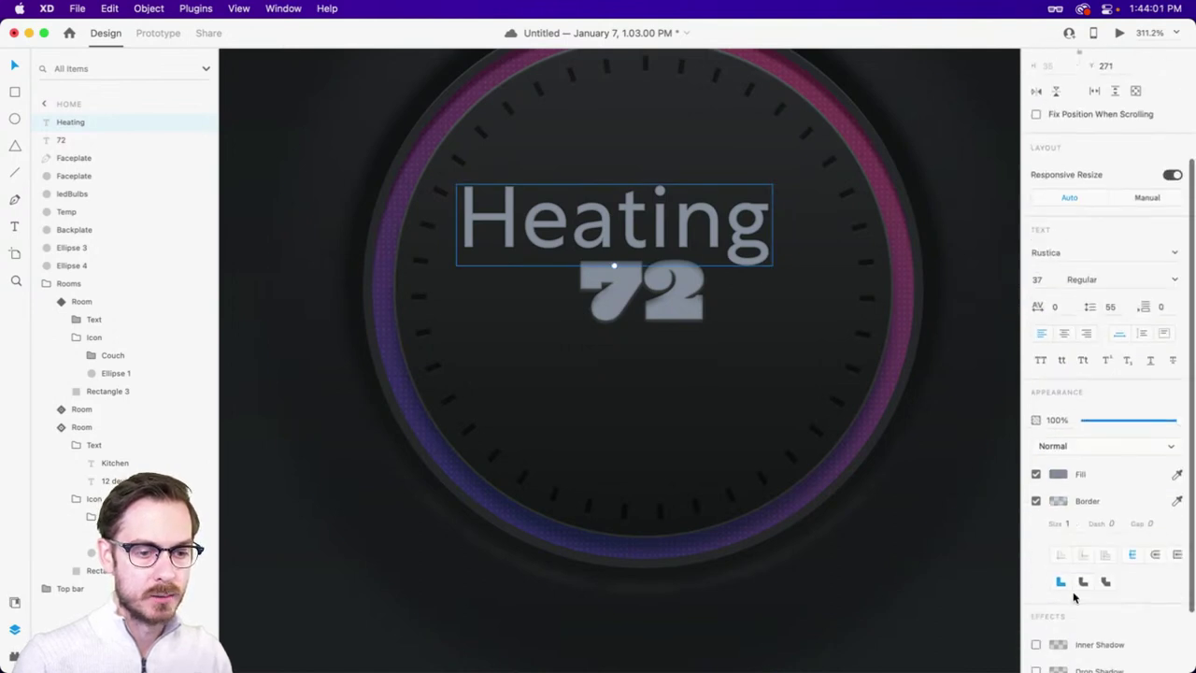
left_click(1036, 501)
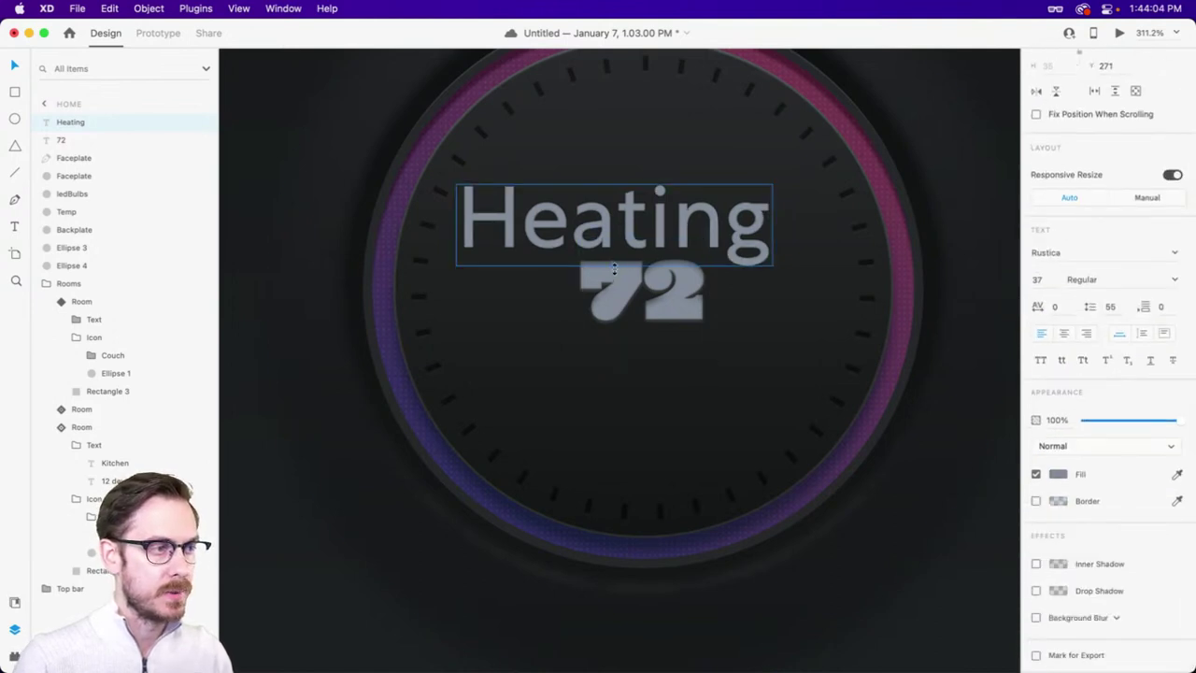
- Set the Heating label's font size to 11 and its weight to Bold
type("10")
key("Return")
key("Up")
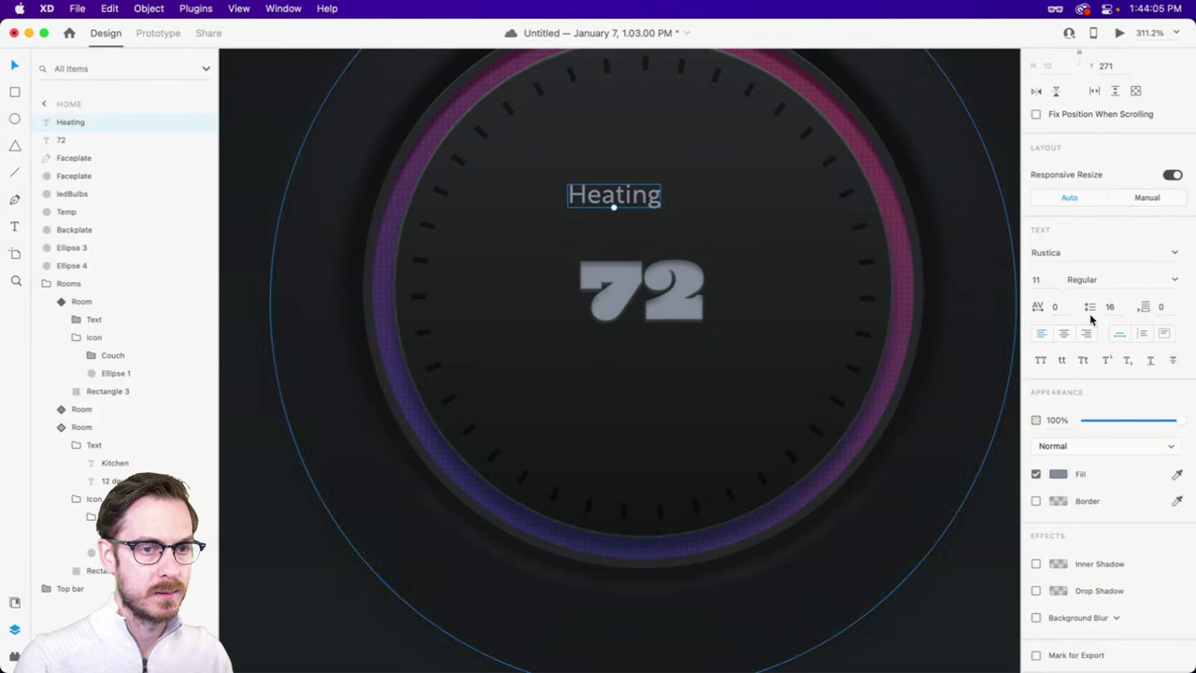
left_click(1180, 281)
left_click(1080, 437)
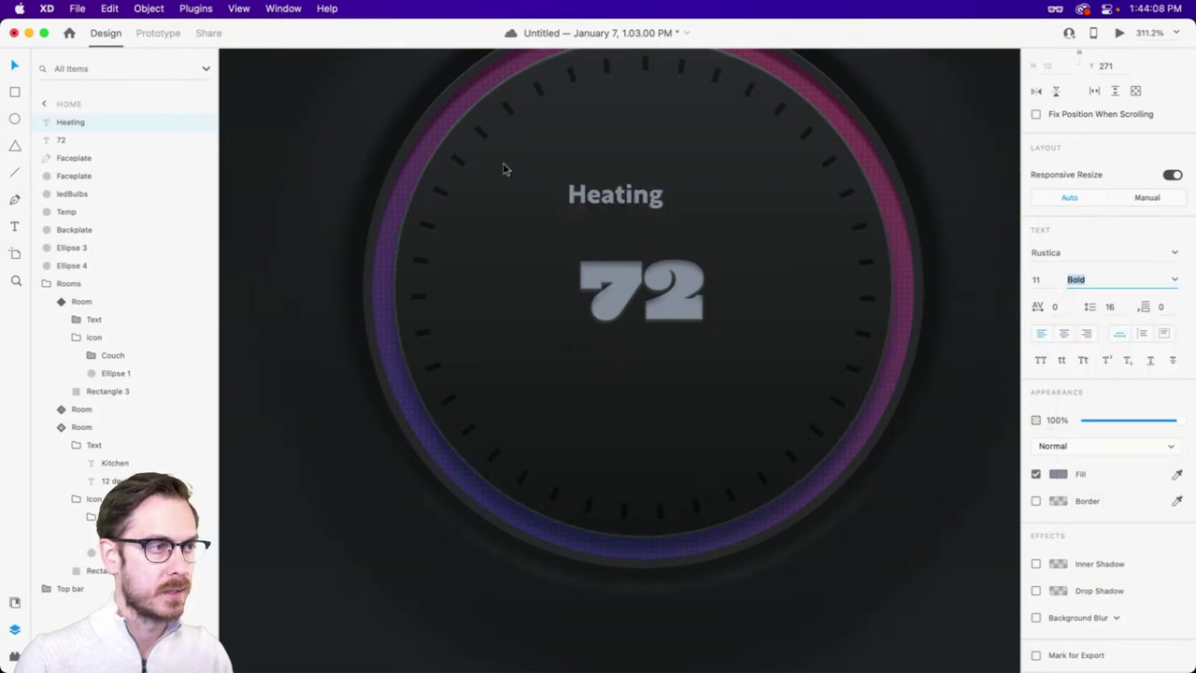
- Place the Heating label centred just above the 72 and check the screen in the preview
left_click_drag(617, 194, 640, 240)
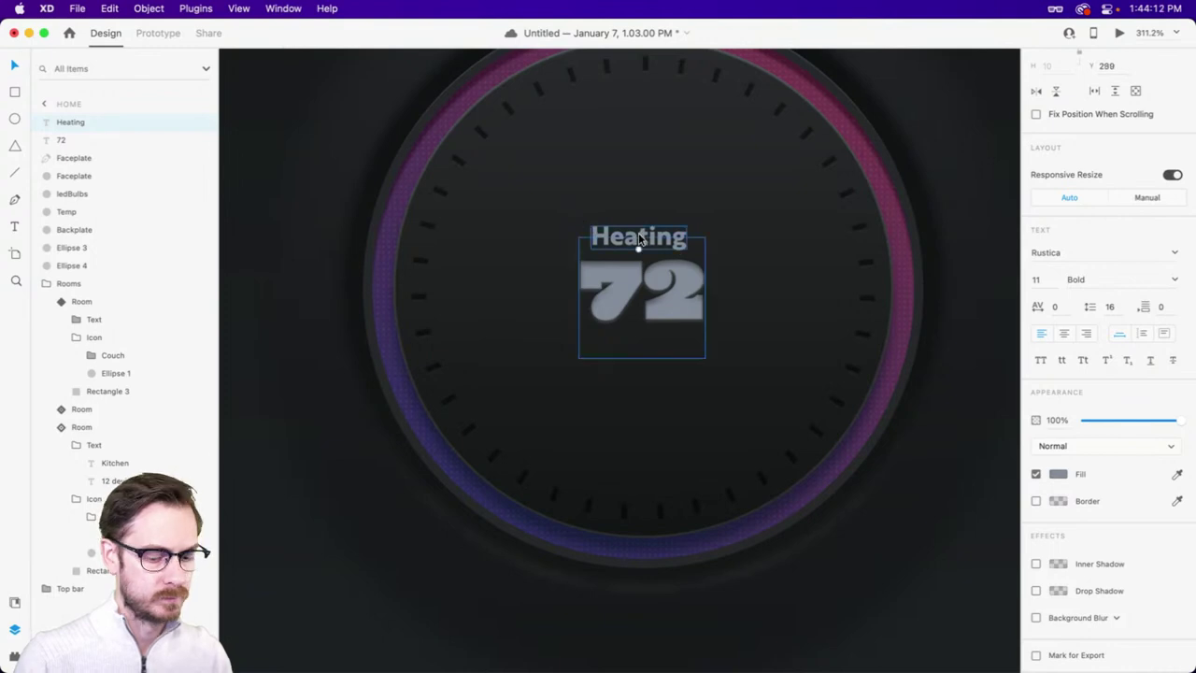
key("super+Return")
key("super+w")
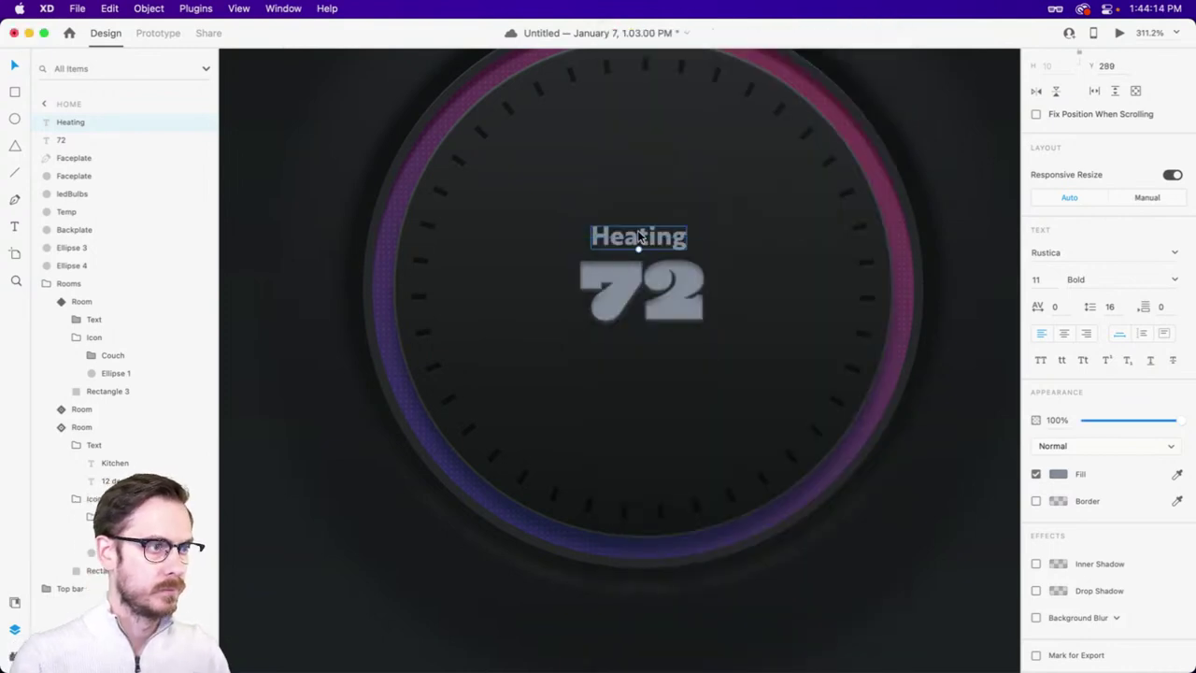
- Duplicate the Heating label below the 72, change it to "2 hours remaining", centre it there and check the preview
left_click_drag(640, 238, 628, 337, "alt")
double_click(628, 337)
type("2 ")
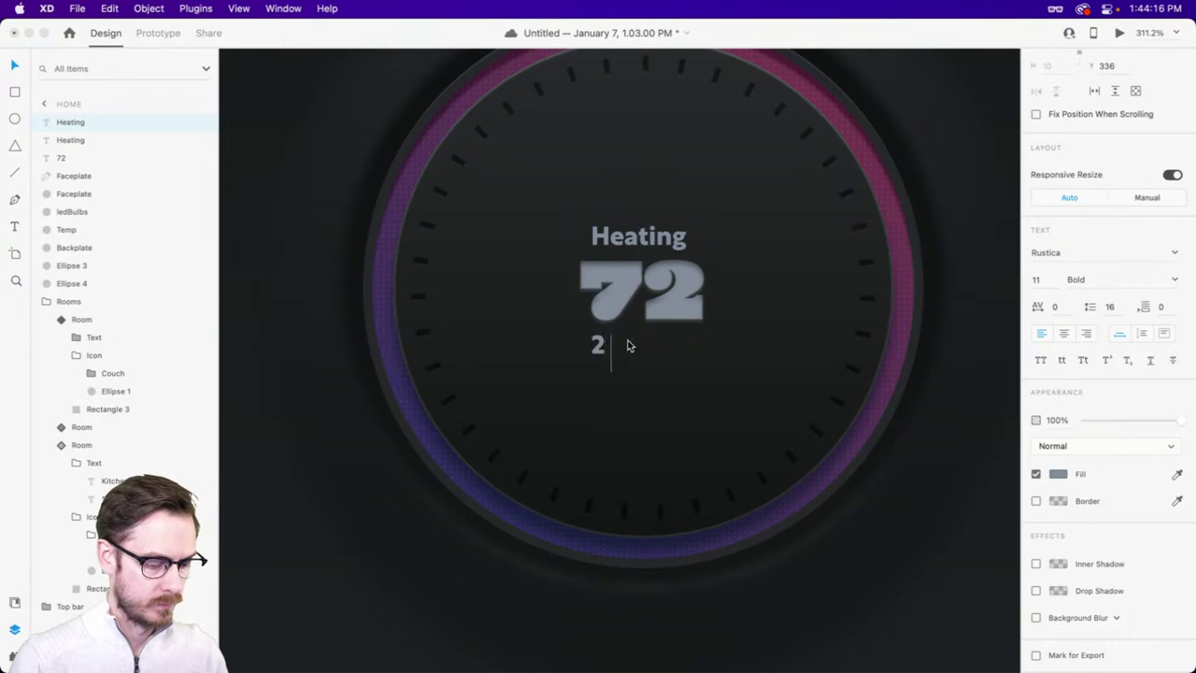
type("hours remaining")
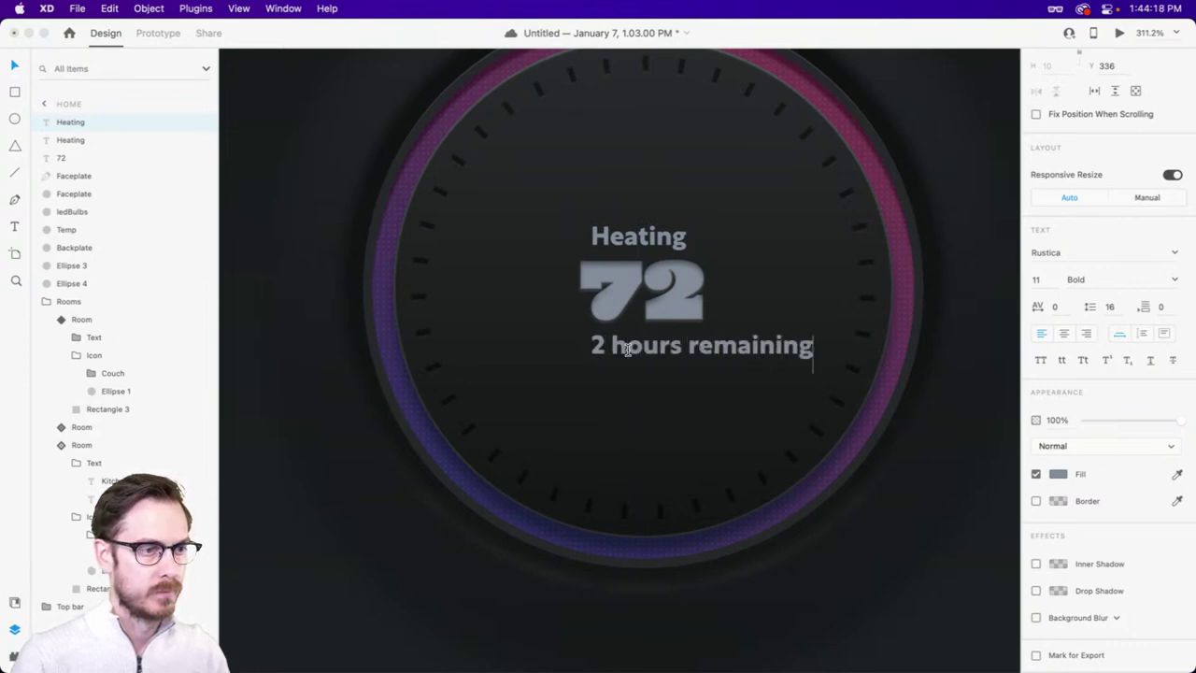
key("Escape")
left_click_drag(746, 357, 688, 342)
key("super+Return")
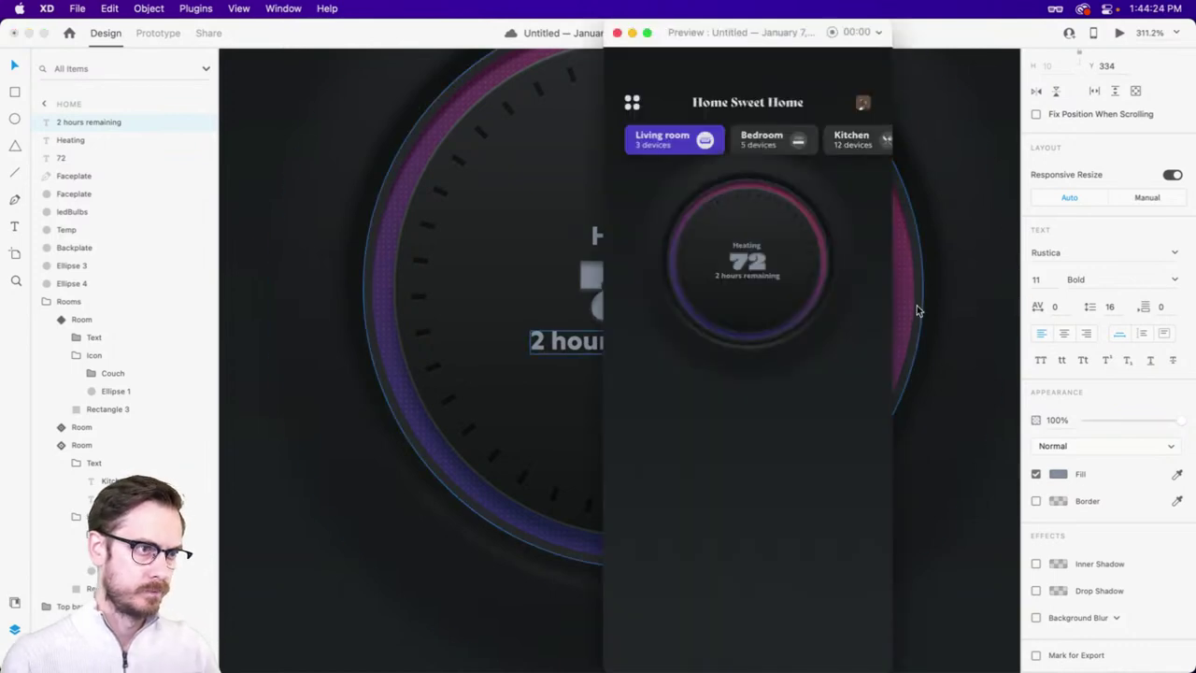
key("super+w")
- Set the "2 hours remaining" label to Medium Italic with centre-aligned text
left_click(1174, 280)
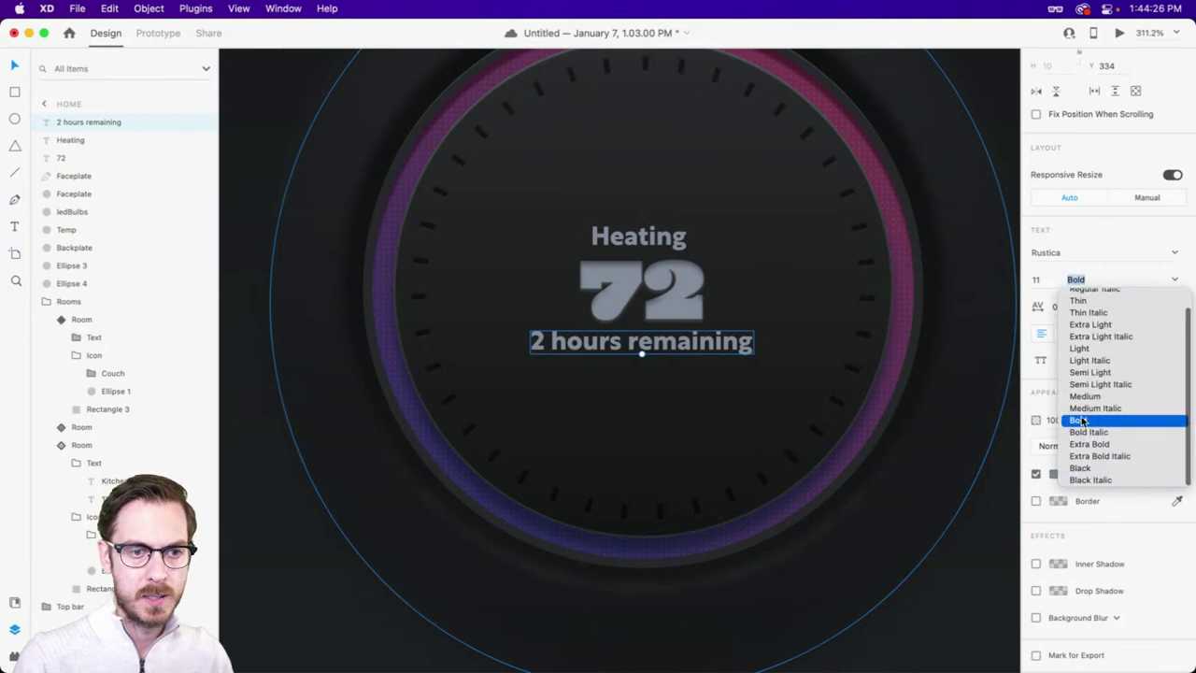
left_click(1096, 408)
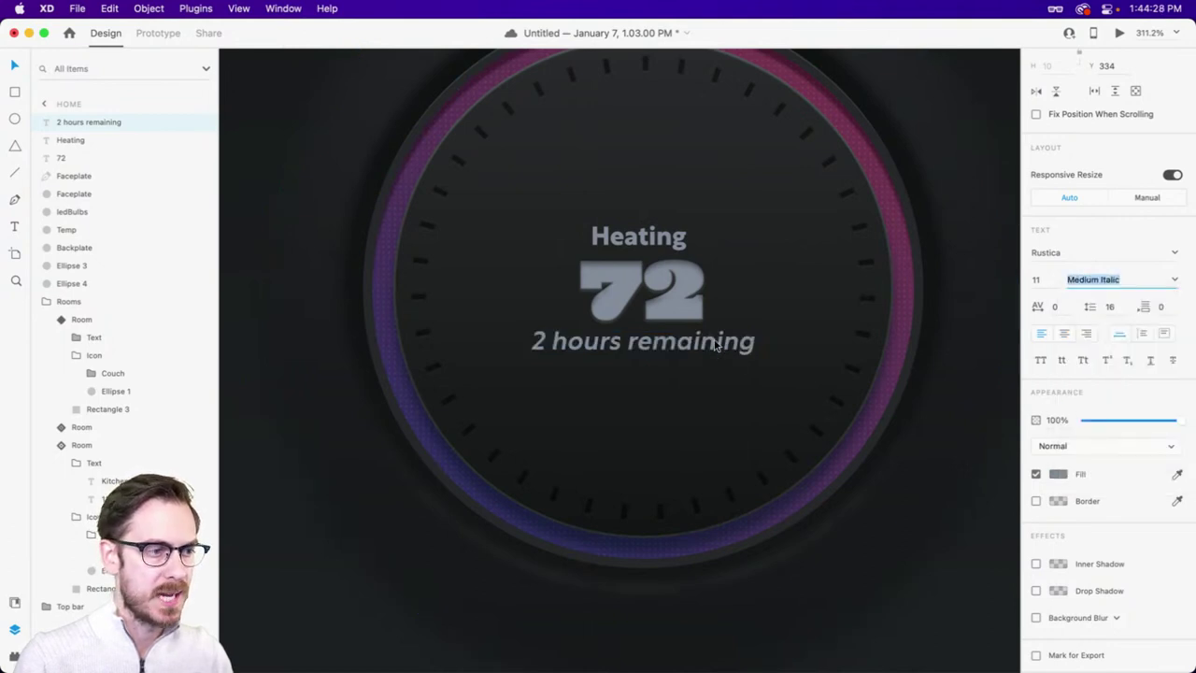
left_click(1063, 334)
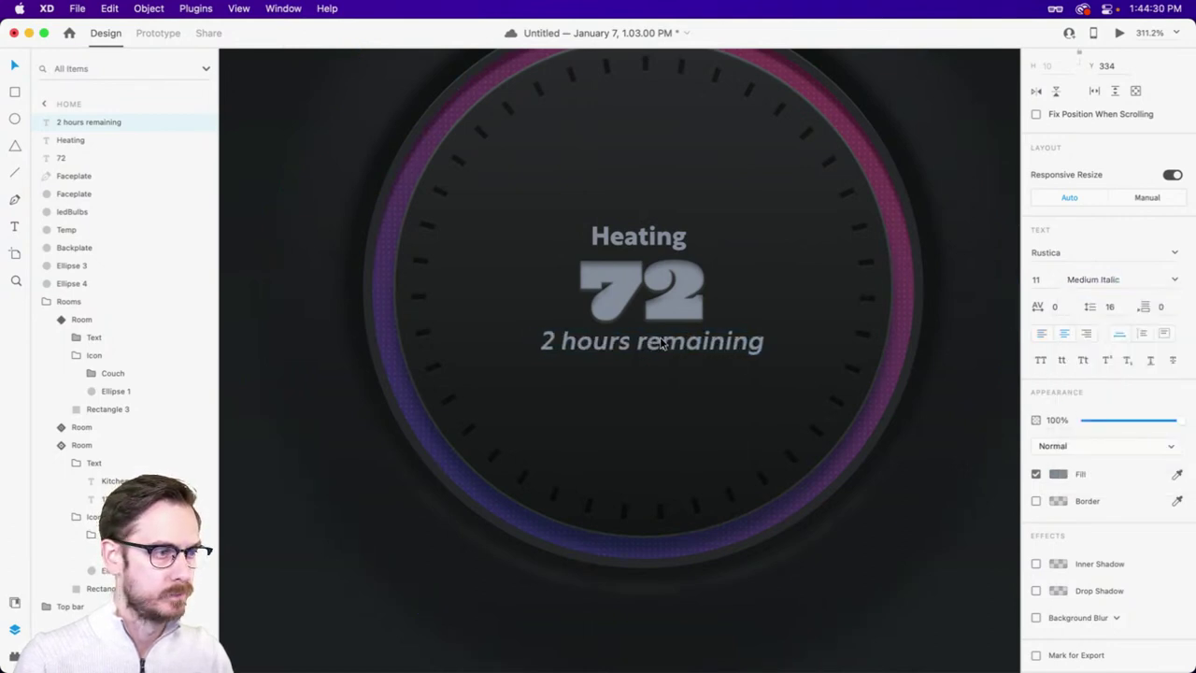
- Centre the lower label and space both labels slightly away from the 72, and raise all three texts together slightly
left_click(659, 236)
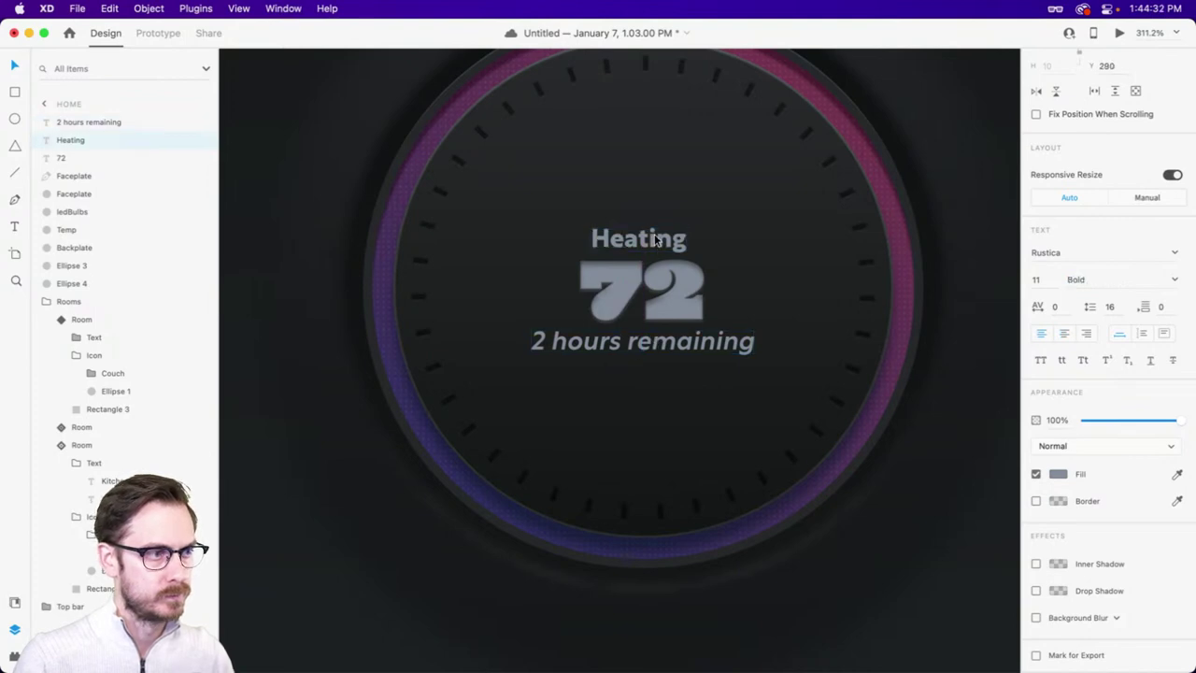
left_click(660, 342)
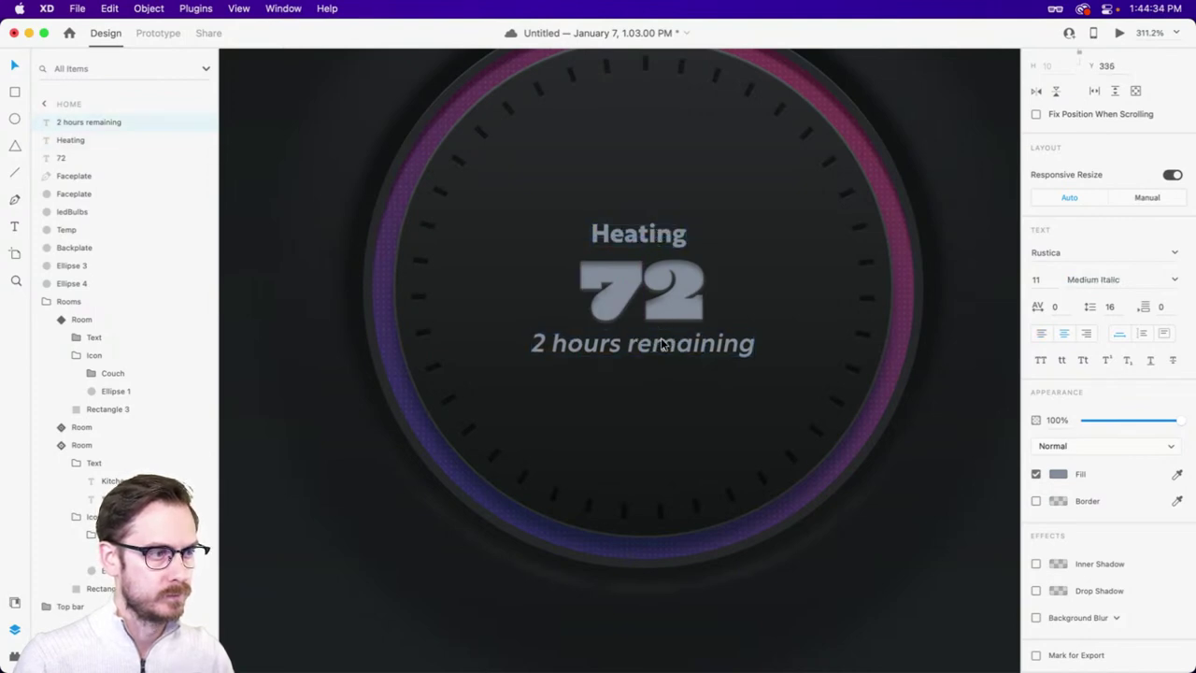
left_click(674, 303, "shift")
left_click(657, 227, "shift")
left_click_drag(657, 227, 658, 219)
scroll(705, 454, "down", 3)
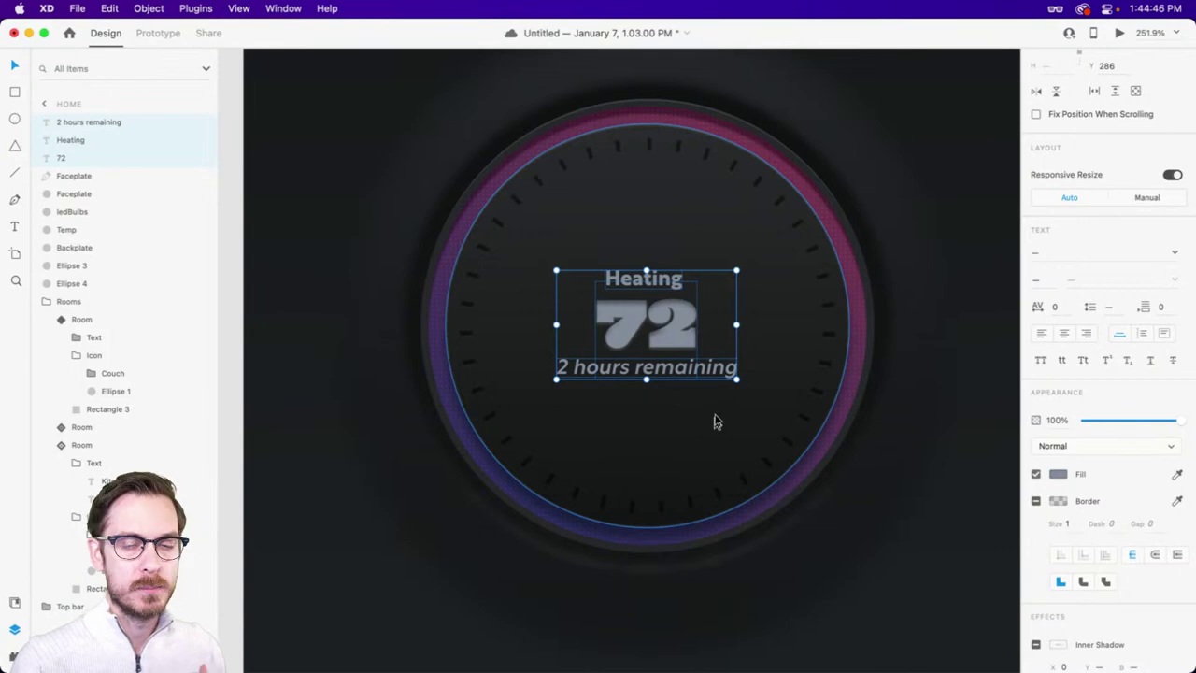
left_click(714, 421)
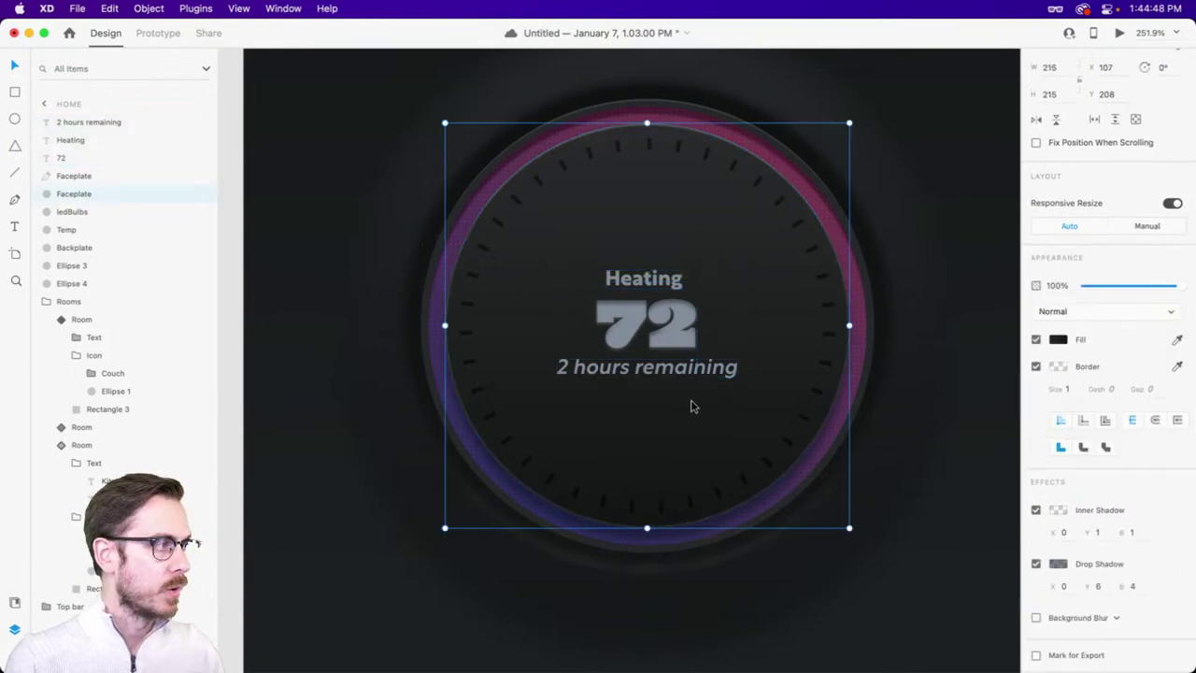
- Duplicate the Faceplate circle and turn off the copy's border, inner shadow and drop shadow
left_click_drag(689, 480, 791, 422)
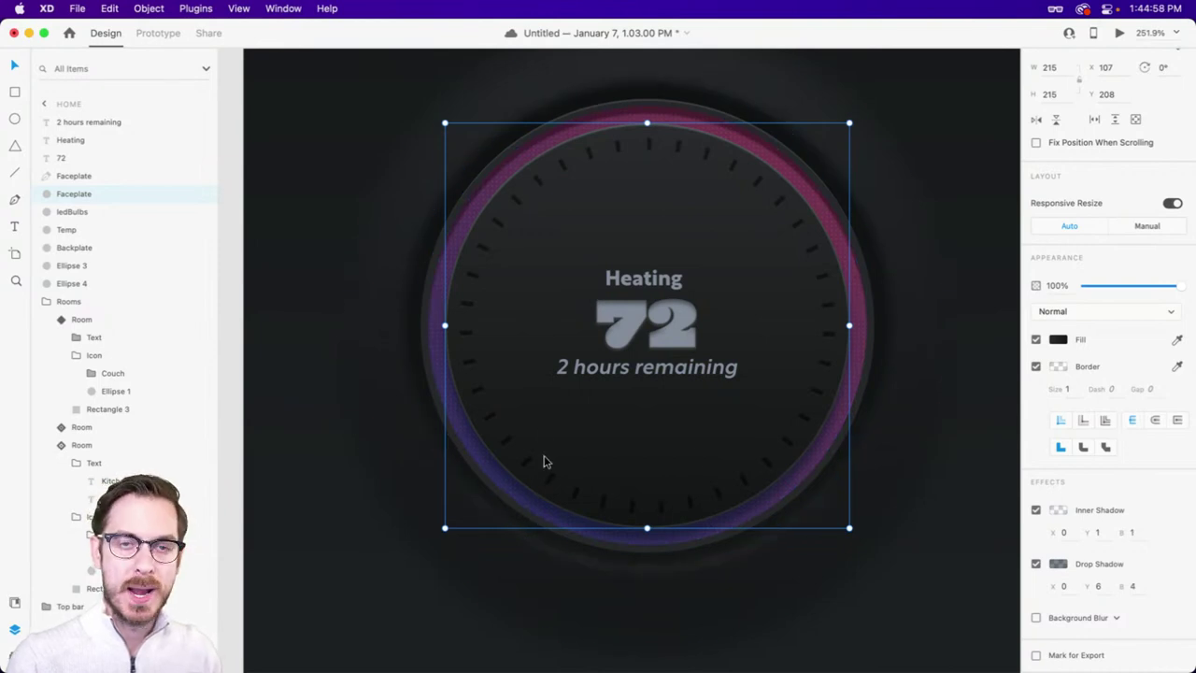
left_click(1035, 366)
key("super+d")
left_click(1037, 509)
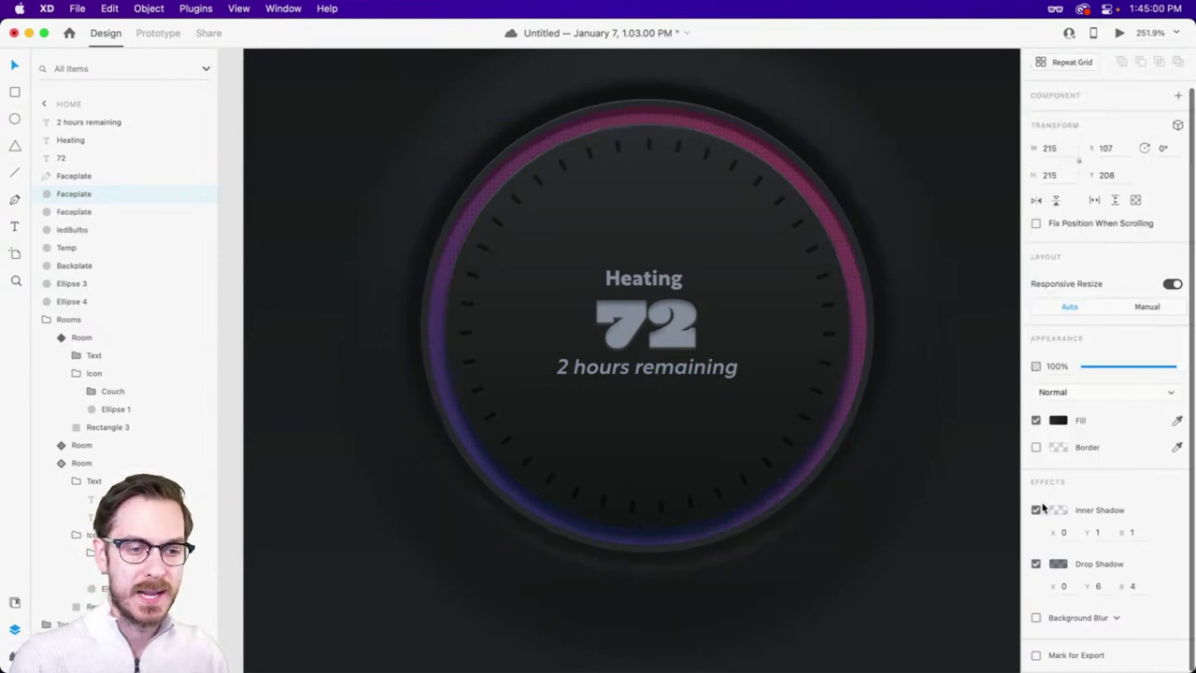
left_click(1036, 564)
- Recolour the Faceplate copy's linear gradient from #18191A at 0% opacity at the top to dark magenta #2E0017 at the bottom
left_click(1058, 460)
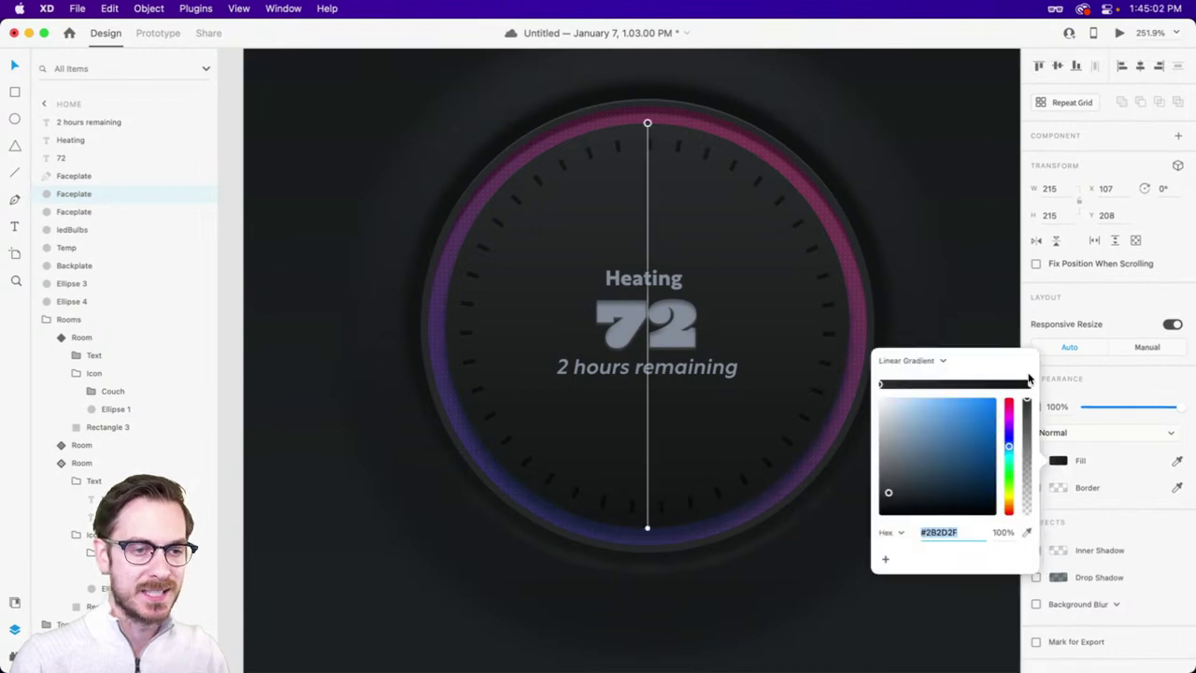
left_click(1031, 384)
left_click_drag(1011, 430, 1010, 417)
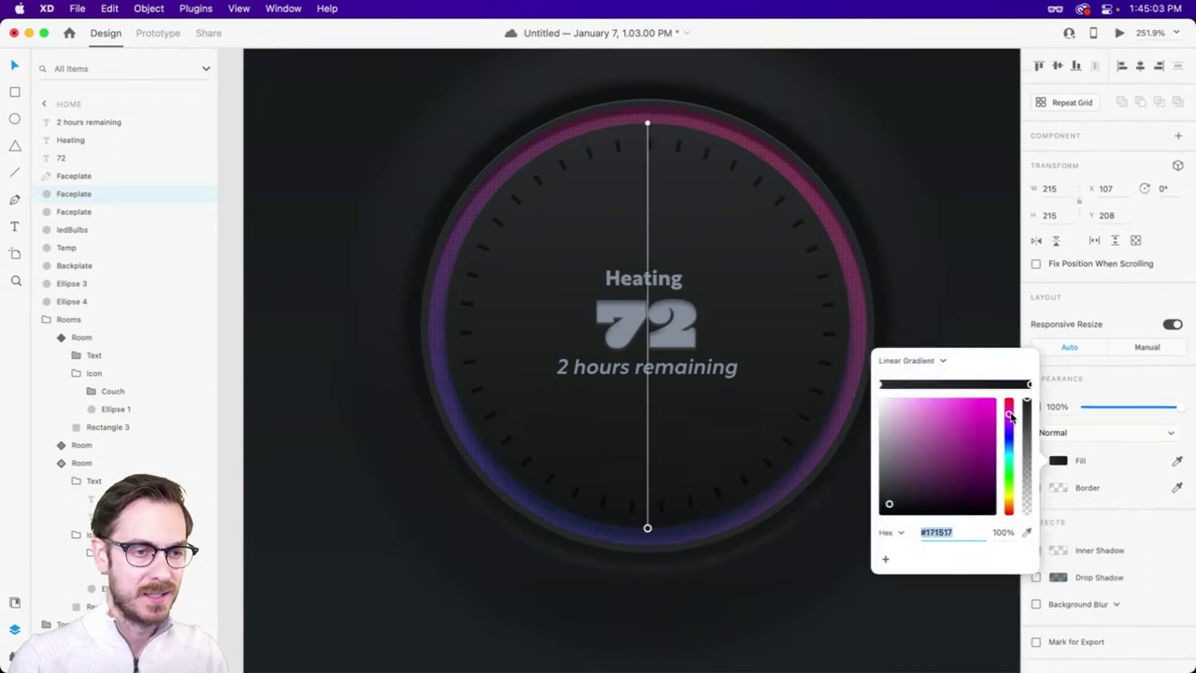
left_click(993, 493)
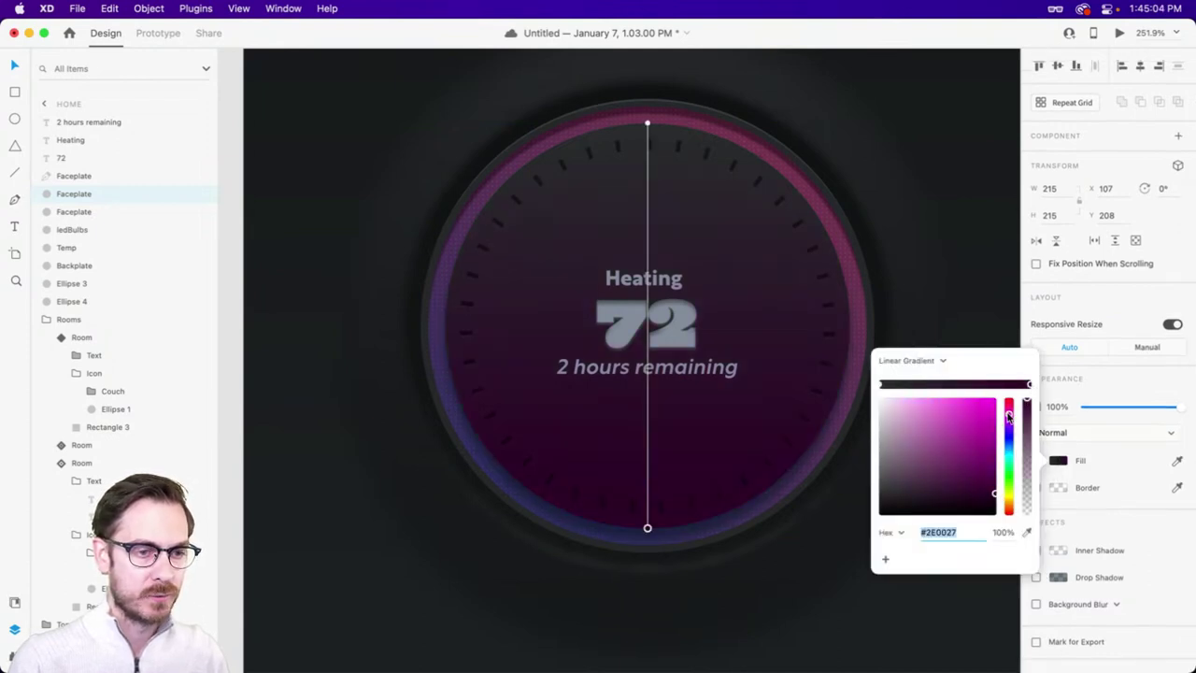
left_click(881, 384)
left_click_drag(1028, 439, 1006, 540)
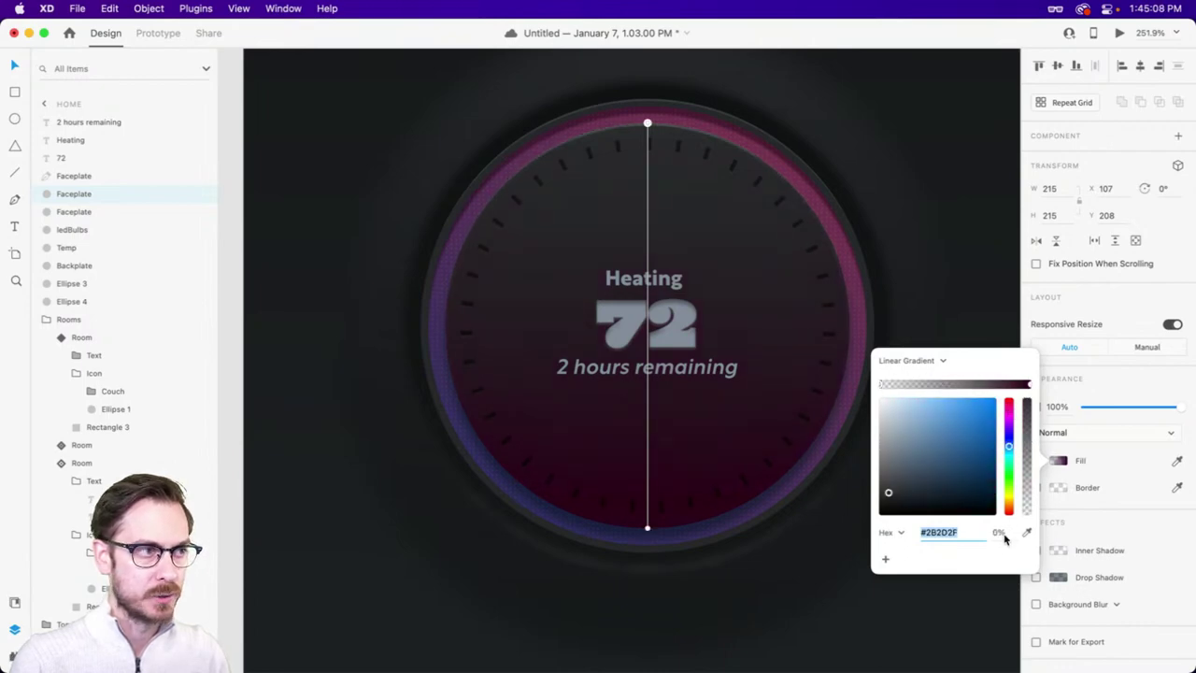
left_click_drag(893, 502, 890, 505)
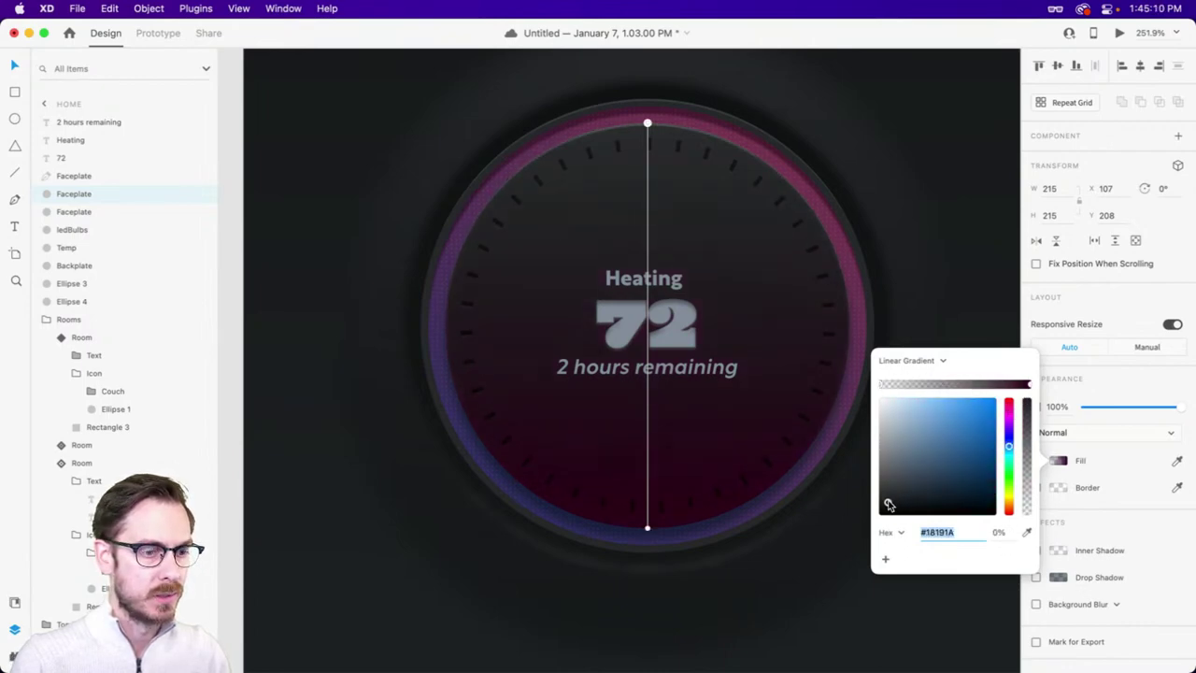
left_click(1031, 383)
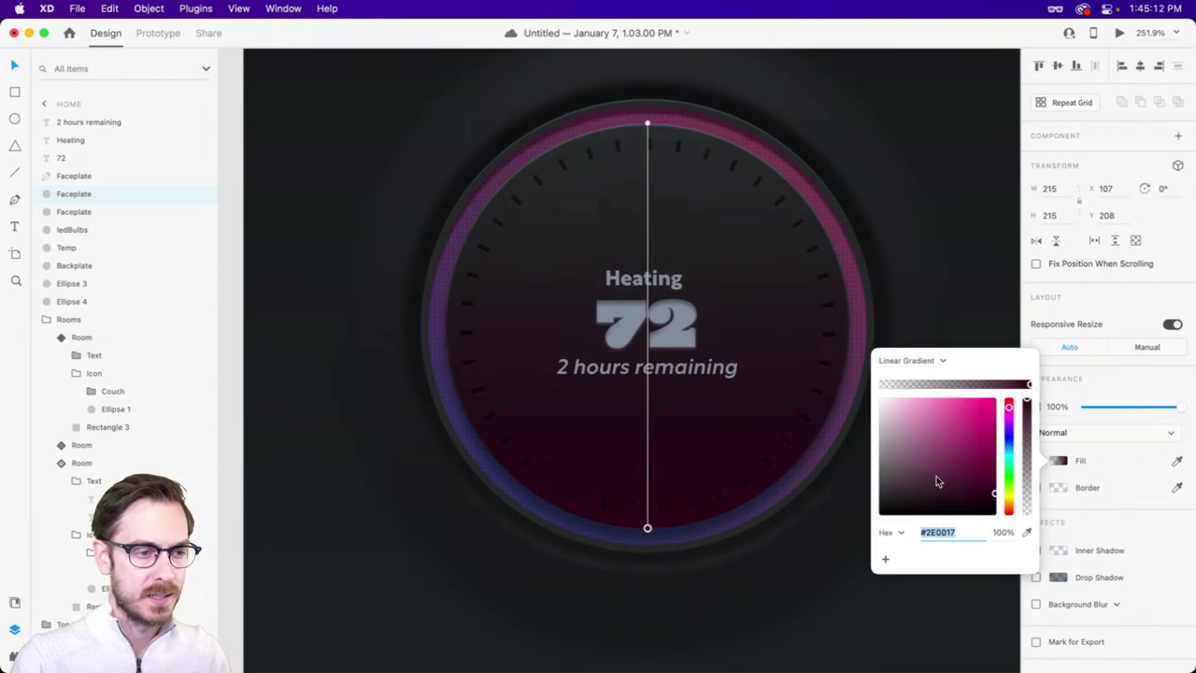
- Add a #1F2226 middle stop level with the lower label, reduce its opacity, and brighten the gradient's bottom stop to #46001B
left_click(647, 367)
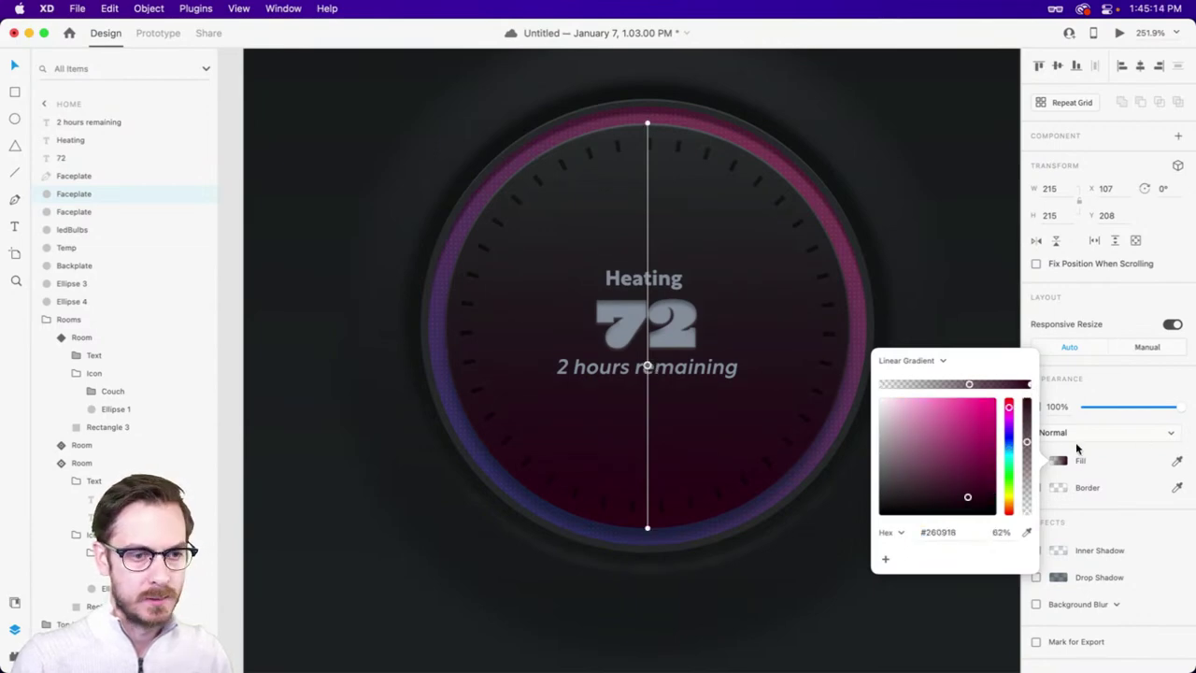
left_click(900, 499)
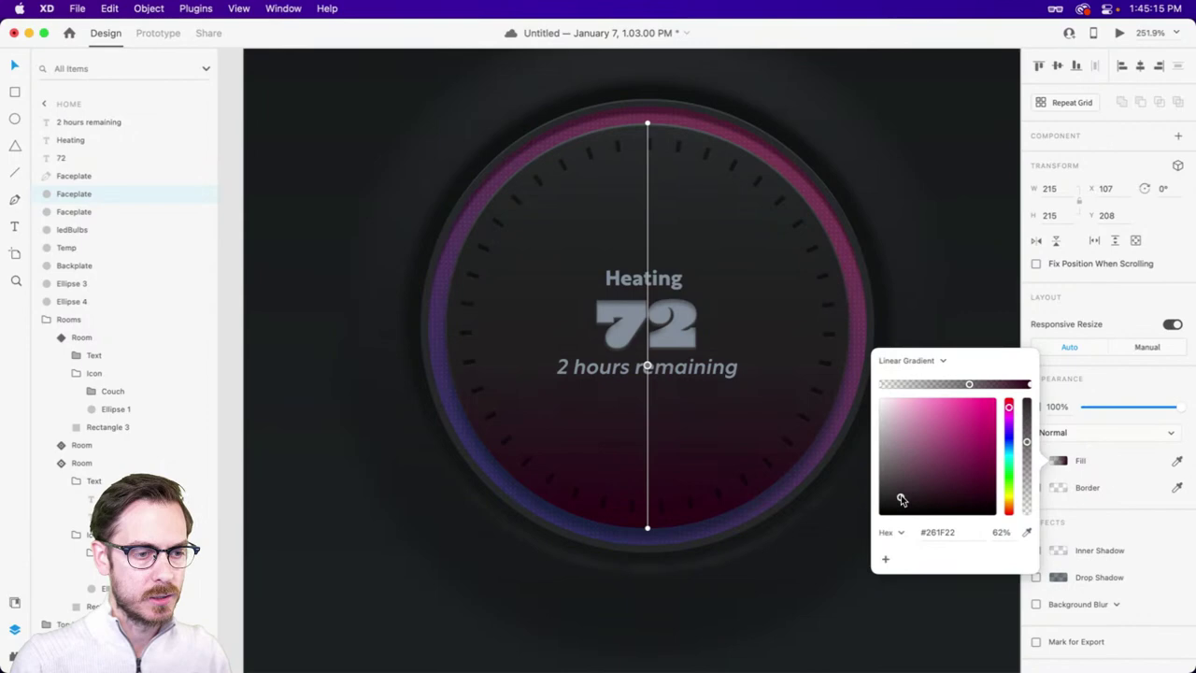
left_click(1010, 447)
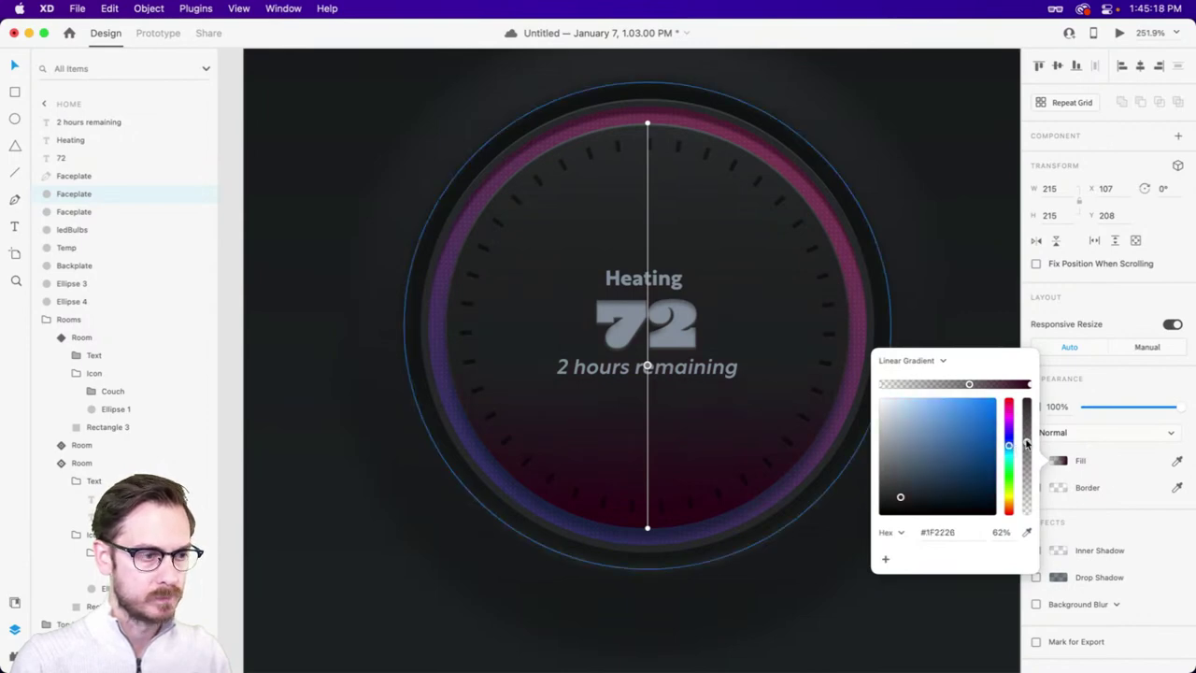
left_click(1029, 384)
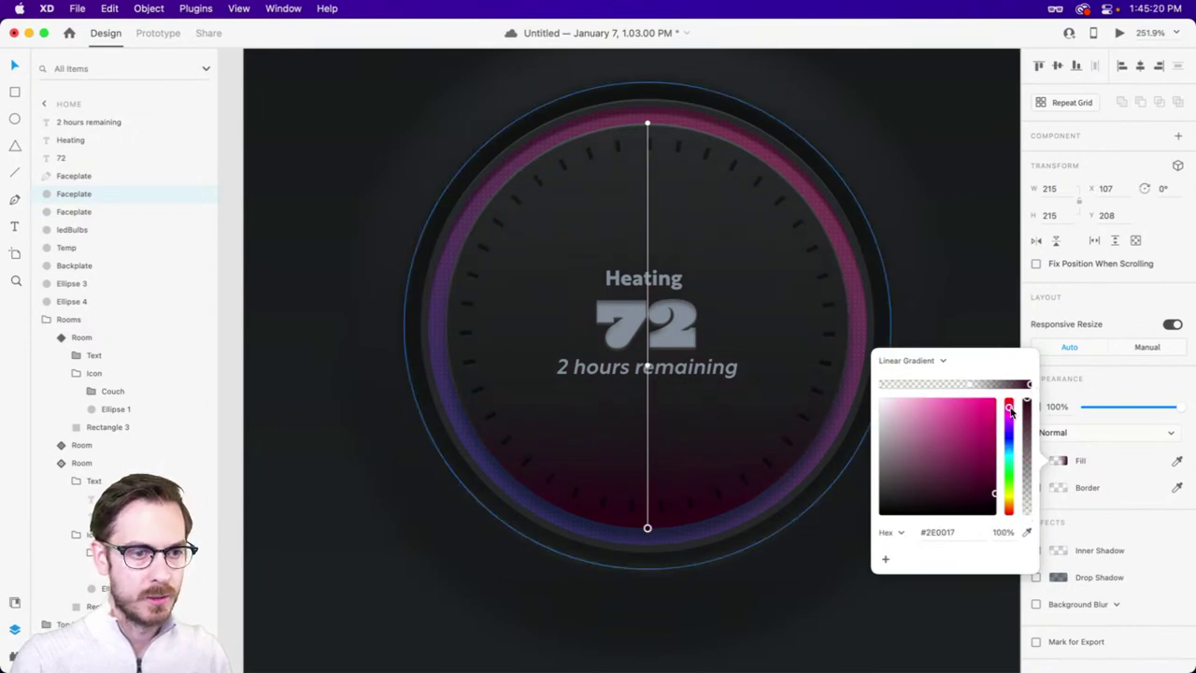
left_click(1010, 410)
left_click_drag(993, 480, 996, 484)
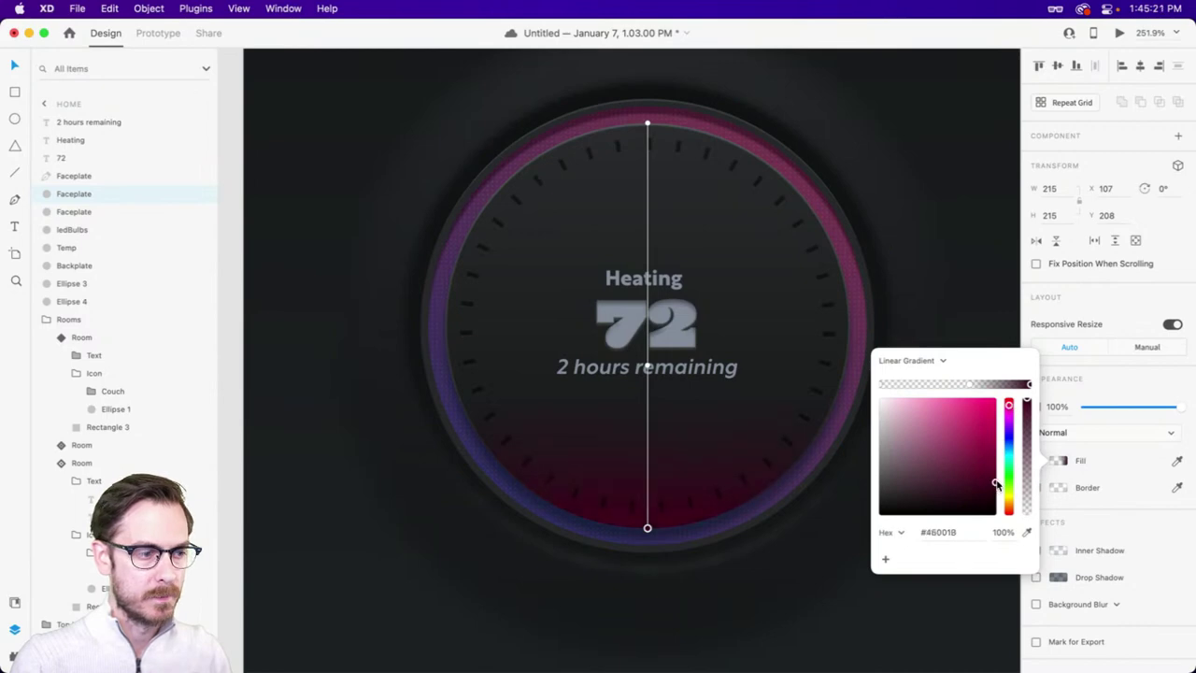
- Try Soft Light and Overlay blending on the Faceplate copy, brighten its bottom stop to #BC0049, and settle on Hard Light
left_click(1115, 433)
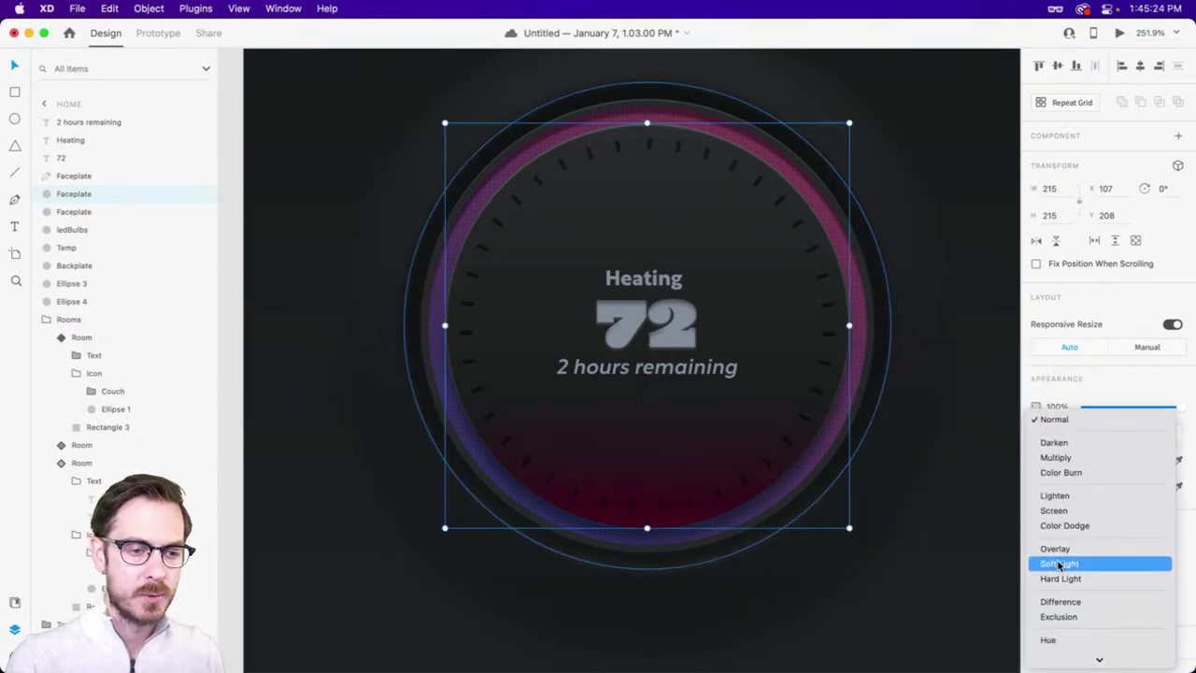
left_click(1061, 564)
left_click(1079, 463)
left_click(1070, 434)
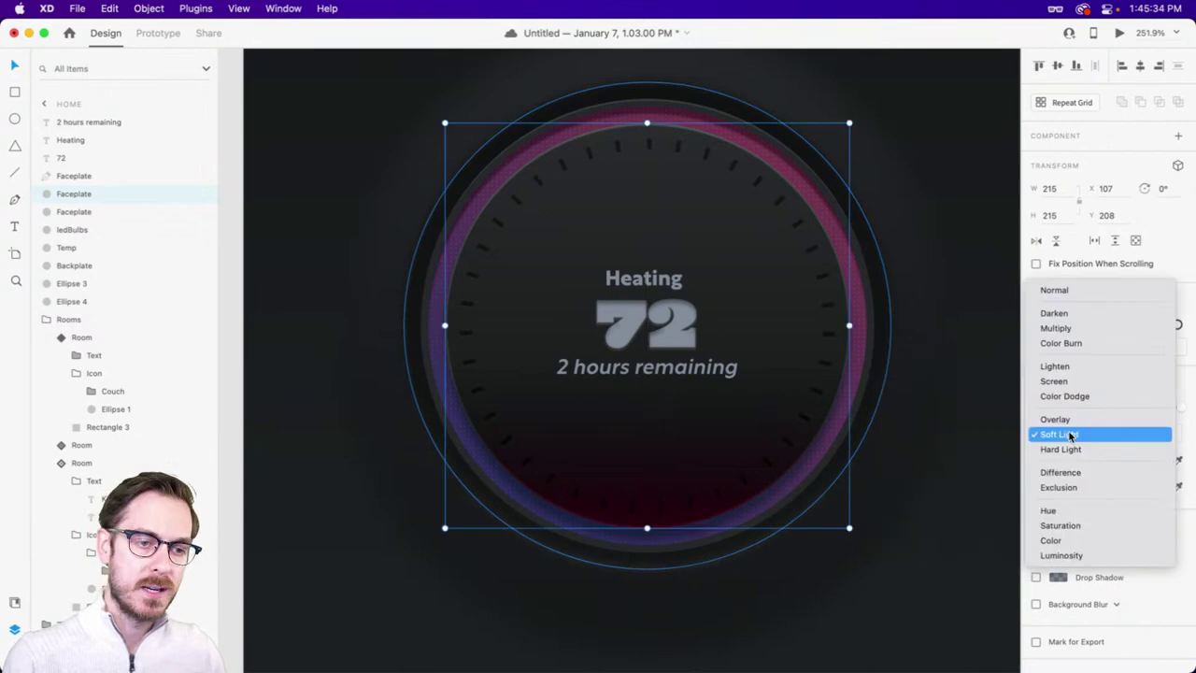
left_click(1056, 419)
left_click(1073, 435)
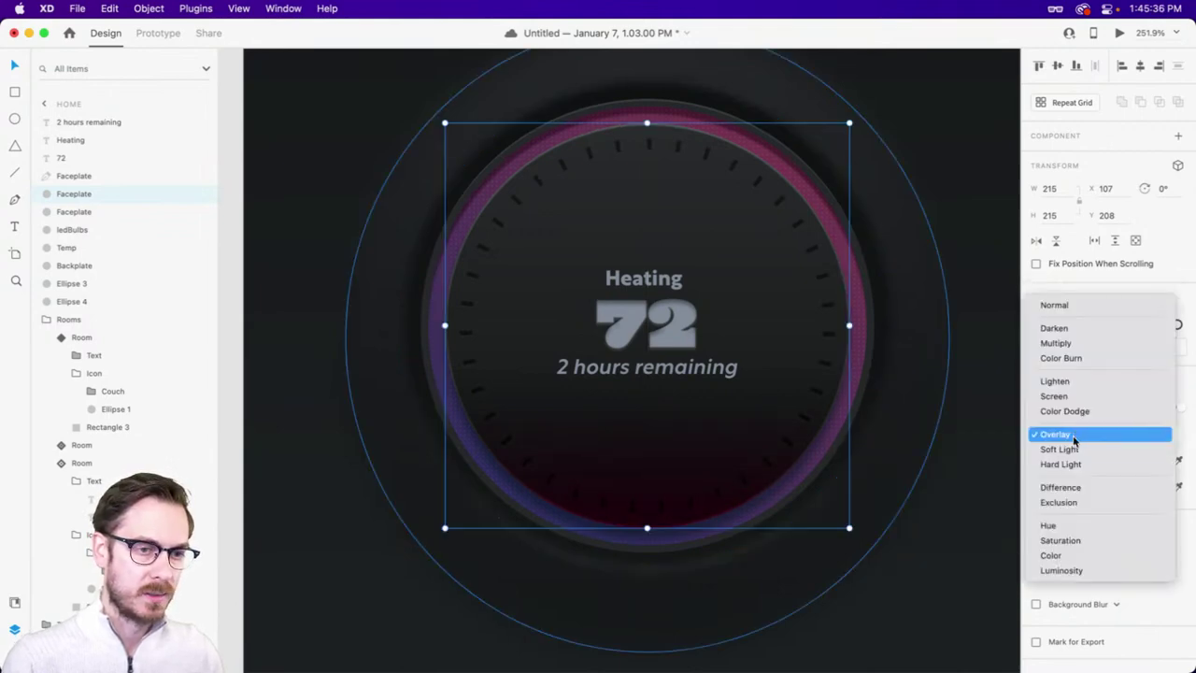
left_click(1063, 448)
left_click(1070, 433)
left_click(1065, 448)
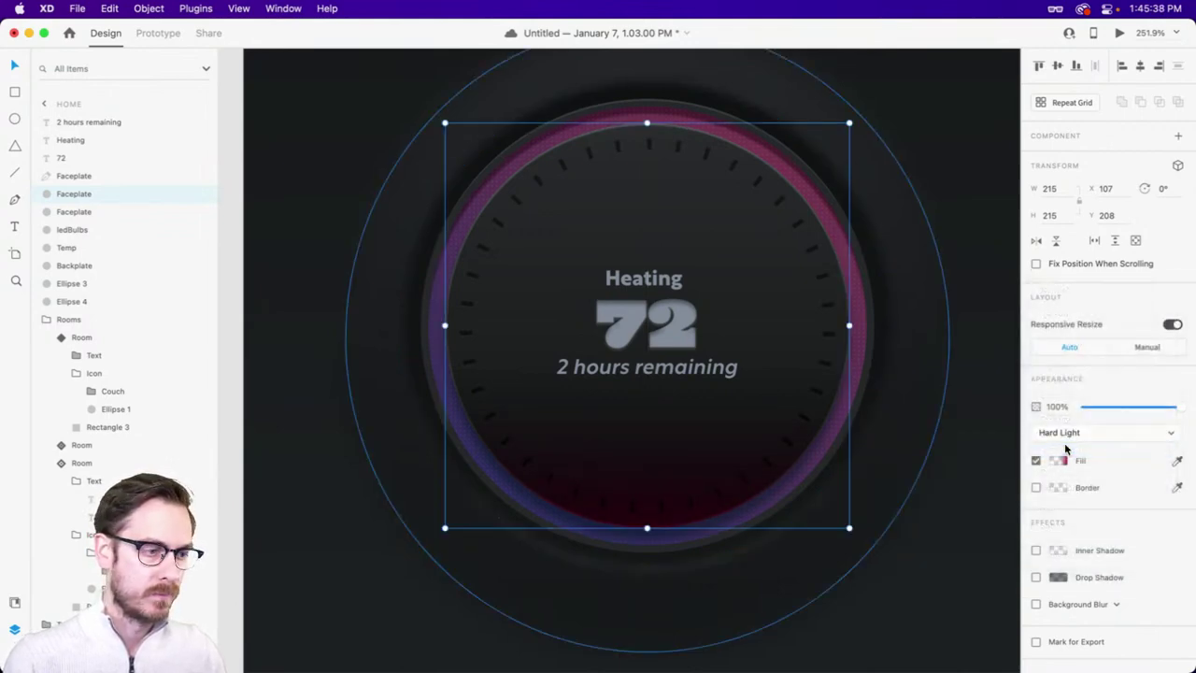
- Remove the middle stop, change the copy's fill to a radial gradient, widen it past the dial's edge and raise its centre to the Heating label
left_click(1057, 461)
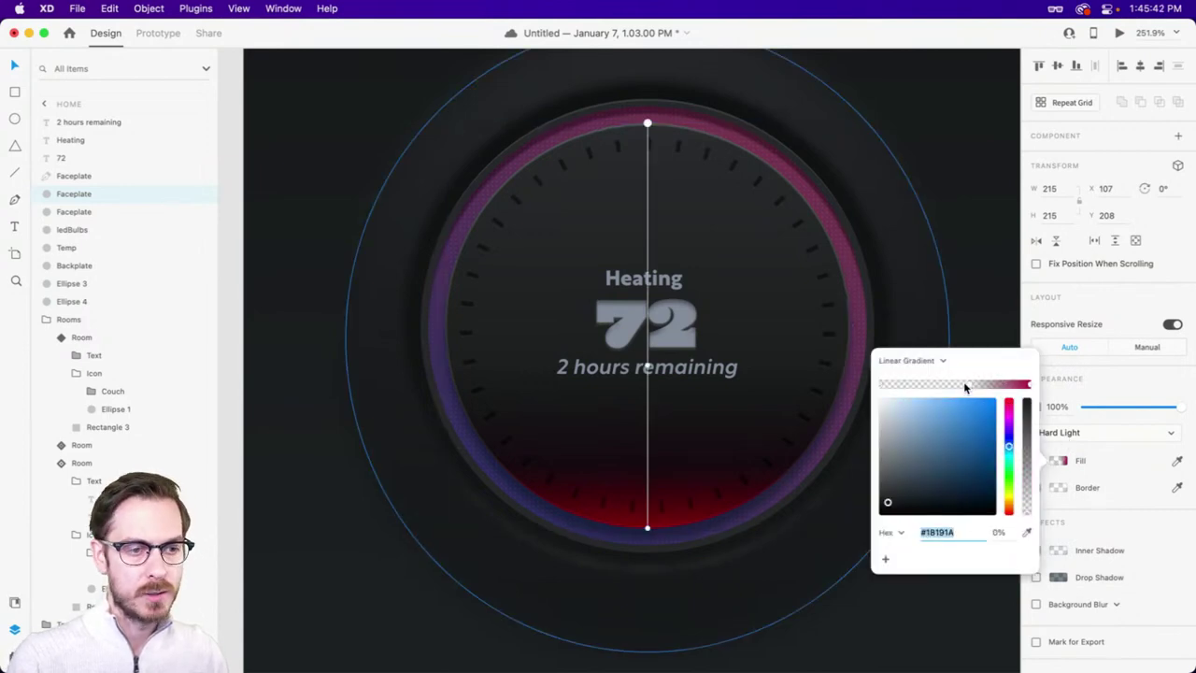
left_click(1027, 384)
left_click(939, 361)
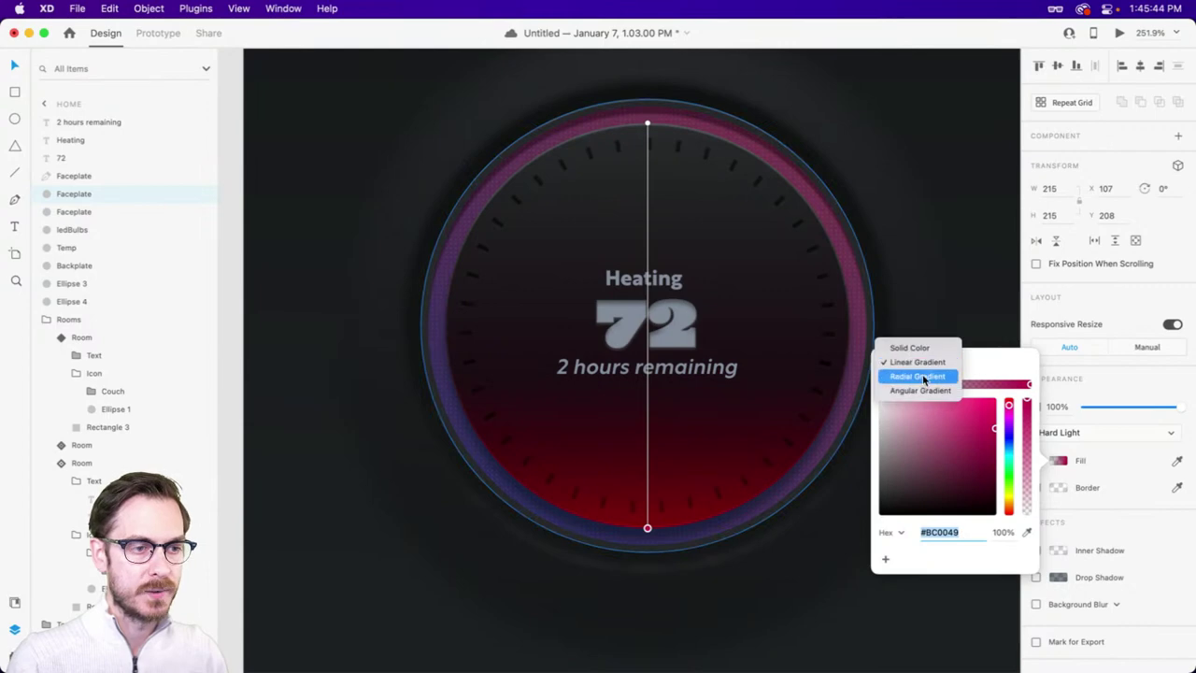
left_click(923, 377)
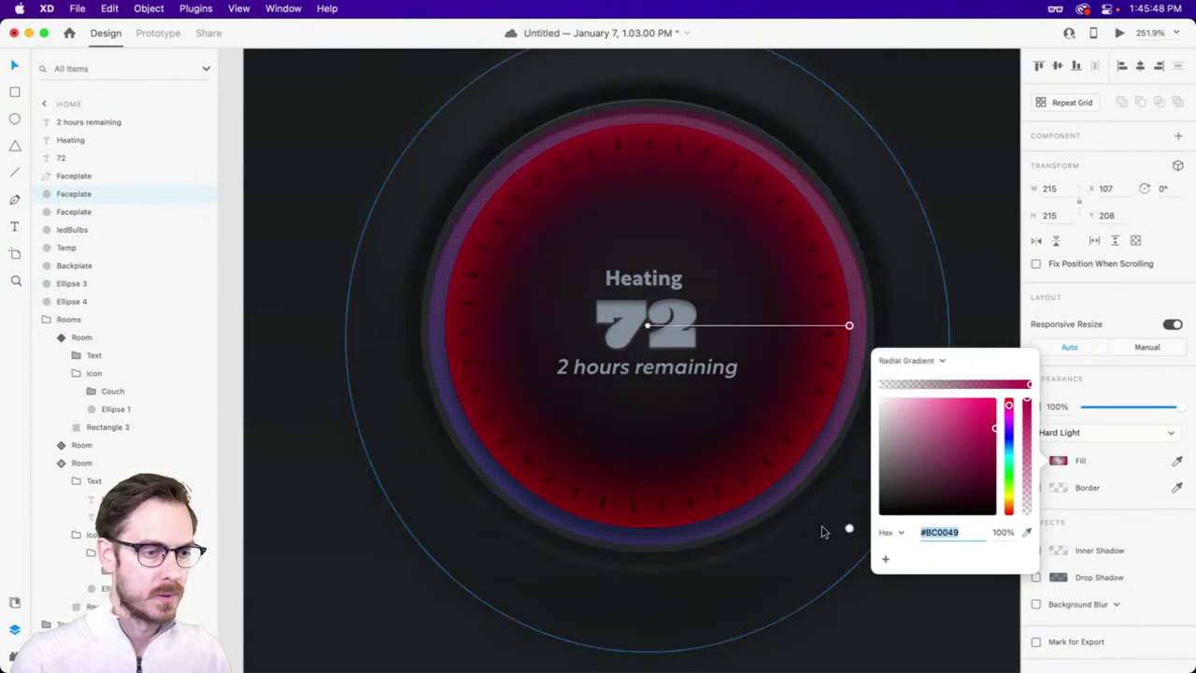
left_click_drag(849, 528, 911, 574)
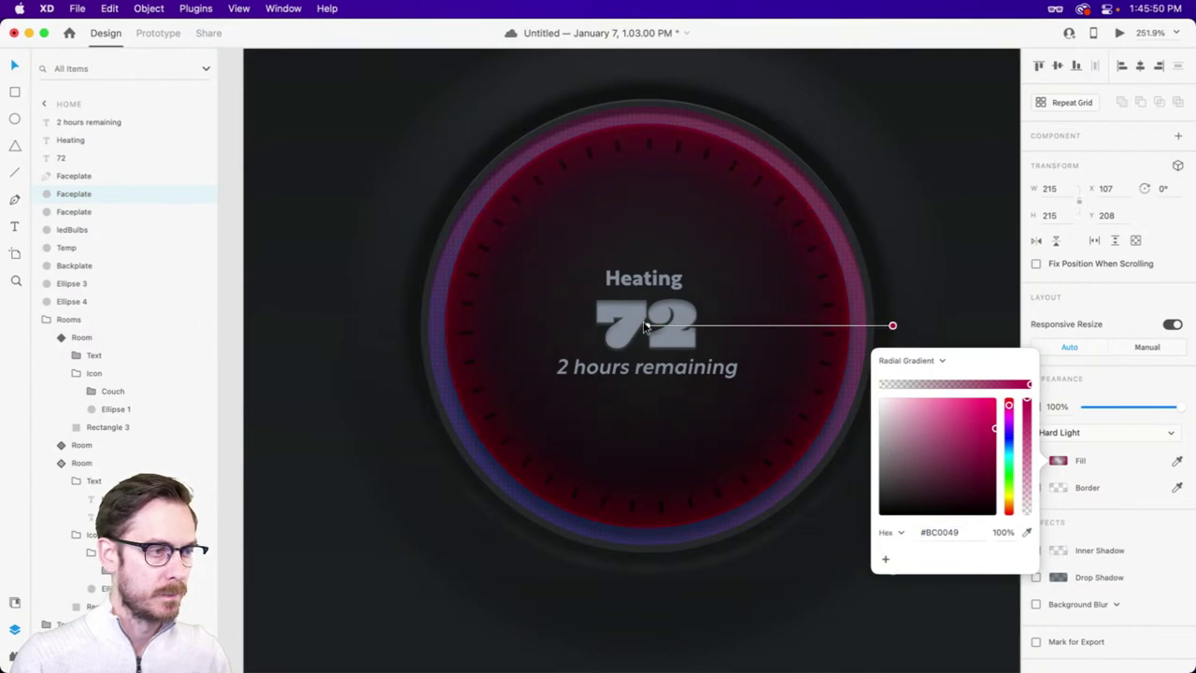
left_click_drag(645, 325, 646, 290)
- Add an intermediate stop towards the outer end of the radial gradient and colour it about #720A34
left_click_drag(963, 385, 984, 385)
left_click(988, 471)
mouse_move(988, 470)
left_mouse_down()
mouse_move(987, 481)
mouse_move(987, 467)
left_mouse_up()
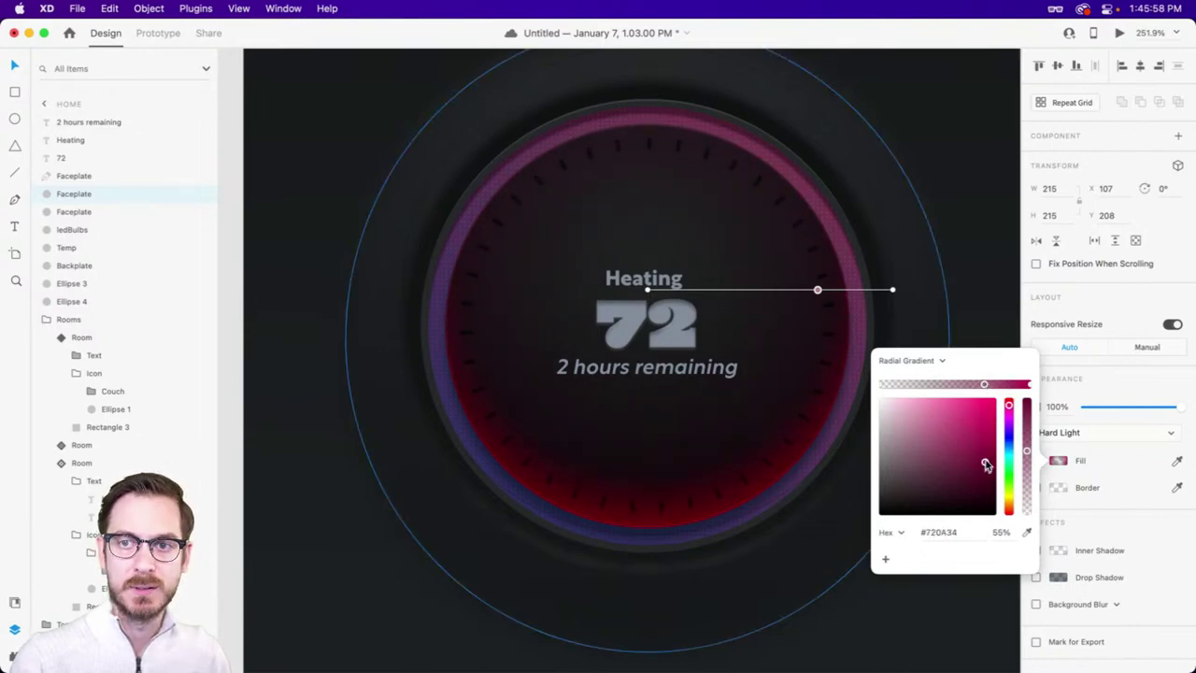
- Lower the red Faceplate copy's opacity to 50% and check the screen in the preview
left_click(1119, 327)
left_click_drag(1177, 406, 1132, 407)
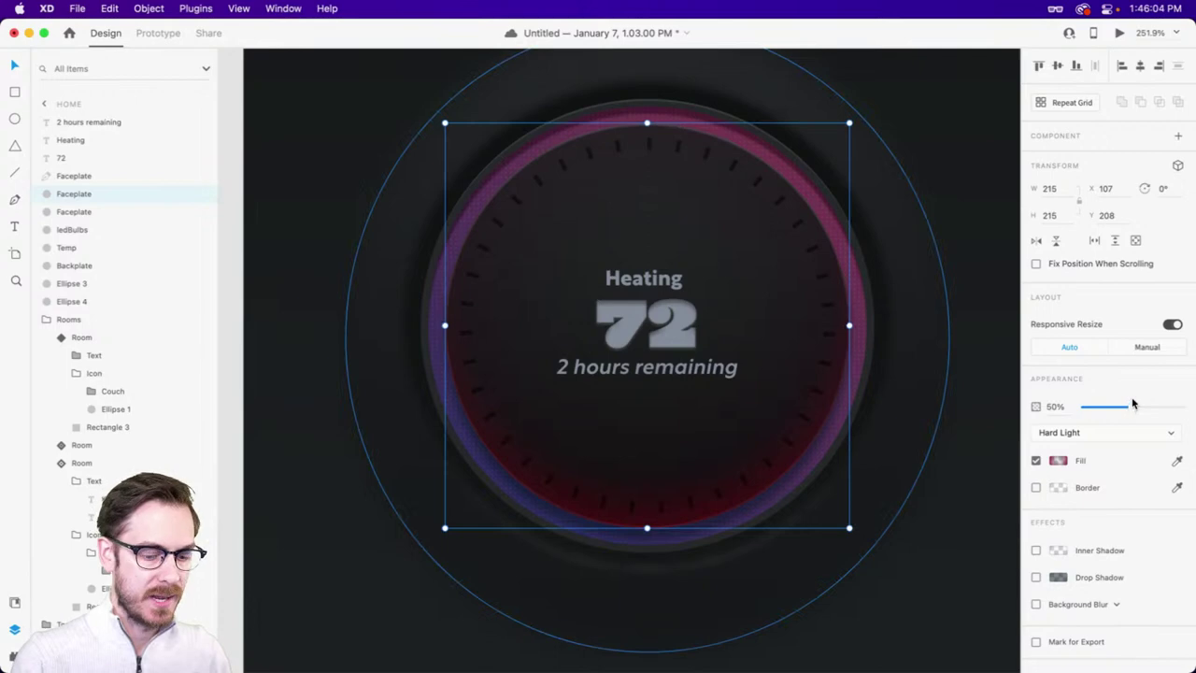
key("super+Return")
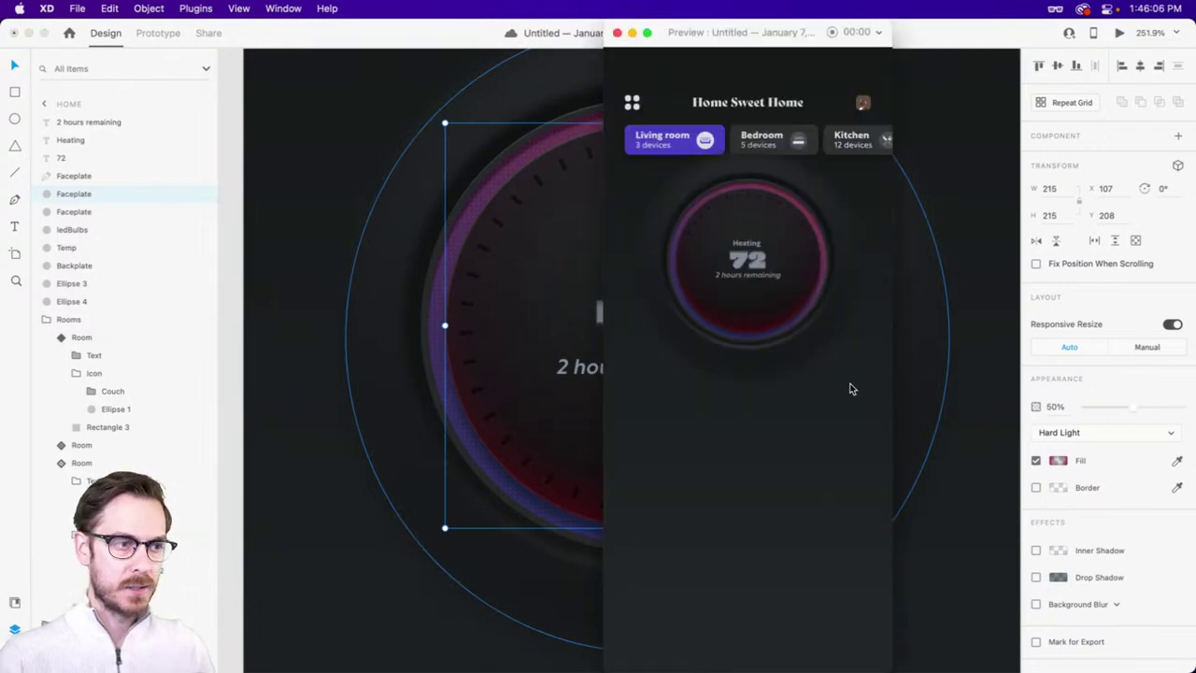
key("super+w")
scroll(838, 405, "down", 5)
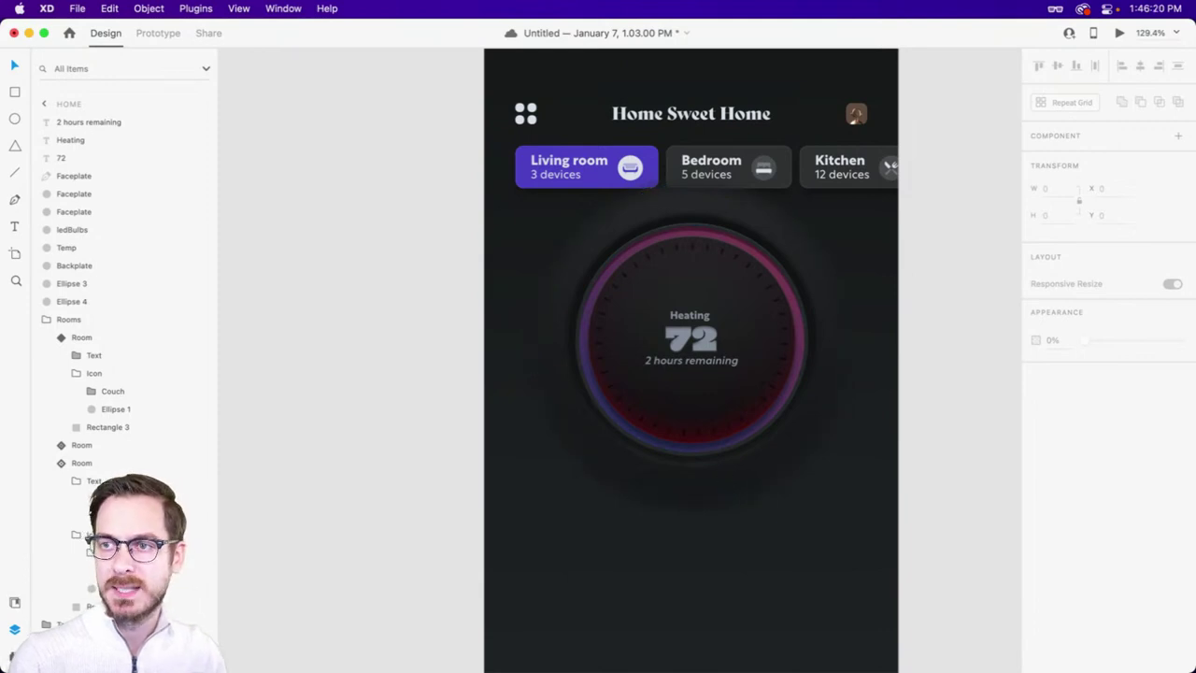
- Shrink the Backplate circle to 237 × 237 around its centre and adjust the bottom stop of its gradient fill
scroll(712, 502, "up", 3)
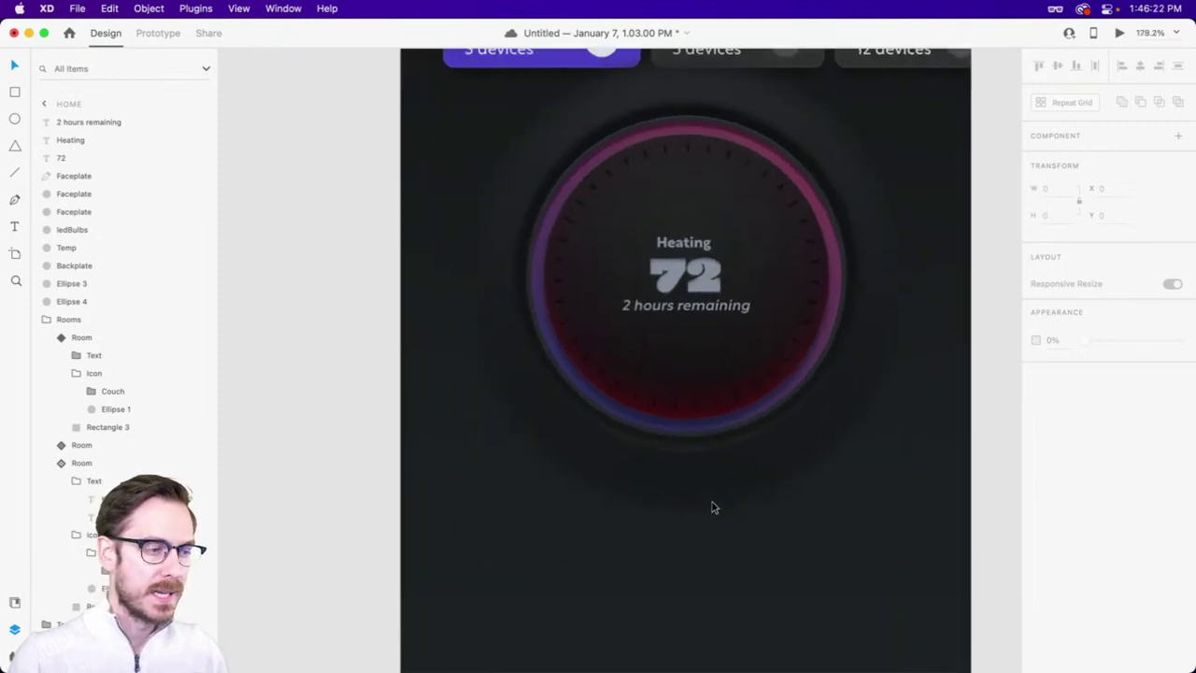
left_click(676, 440)
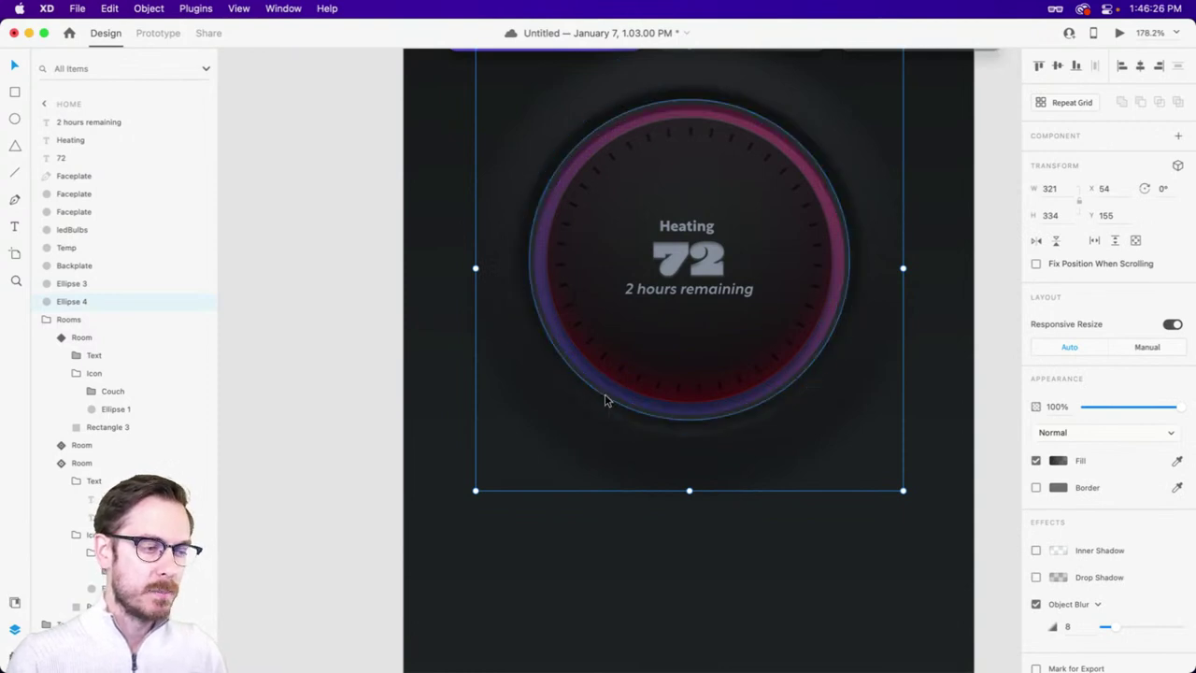
scroll(701, 451, "up", 2)
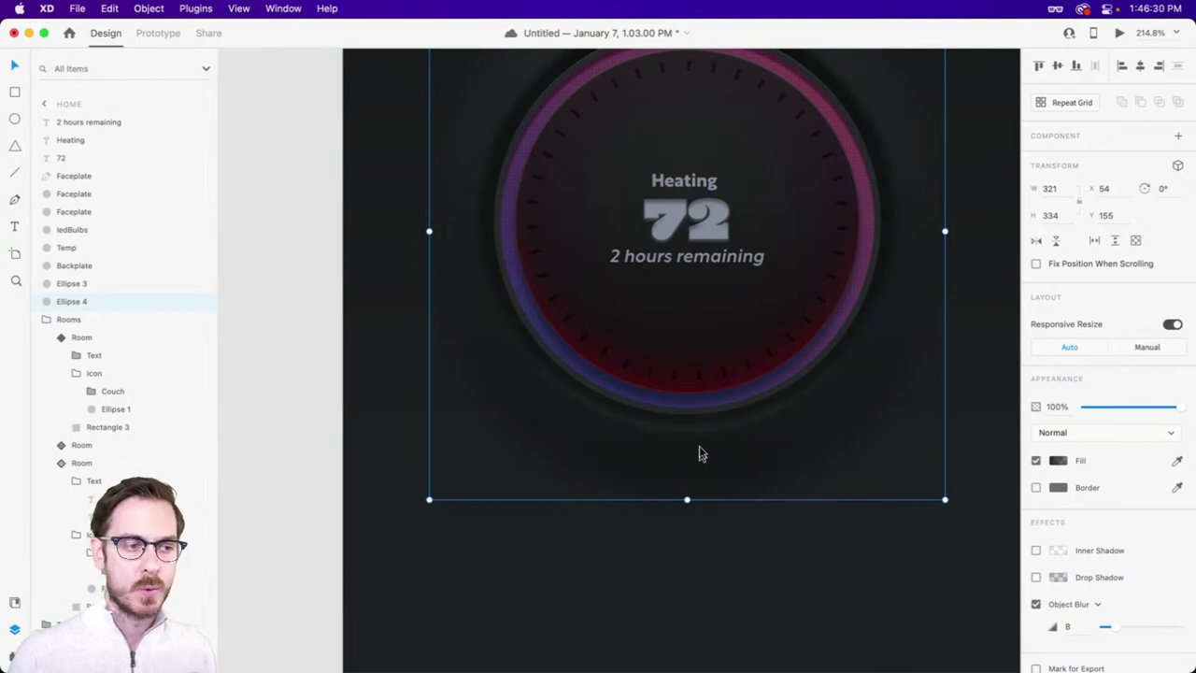
left_click(654, 411)
mouse_move(654, 411)
left_mouse_down()
mouse_move(679, 454)
mouse_move(676, 406)
left_mouse_up()
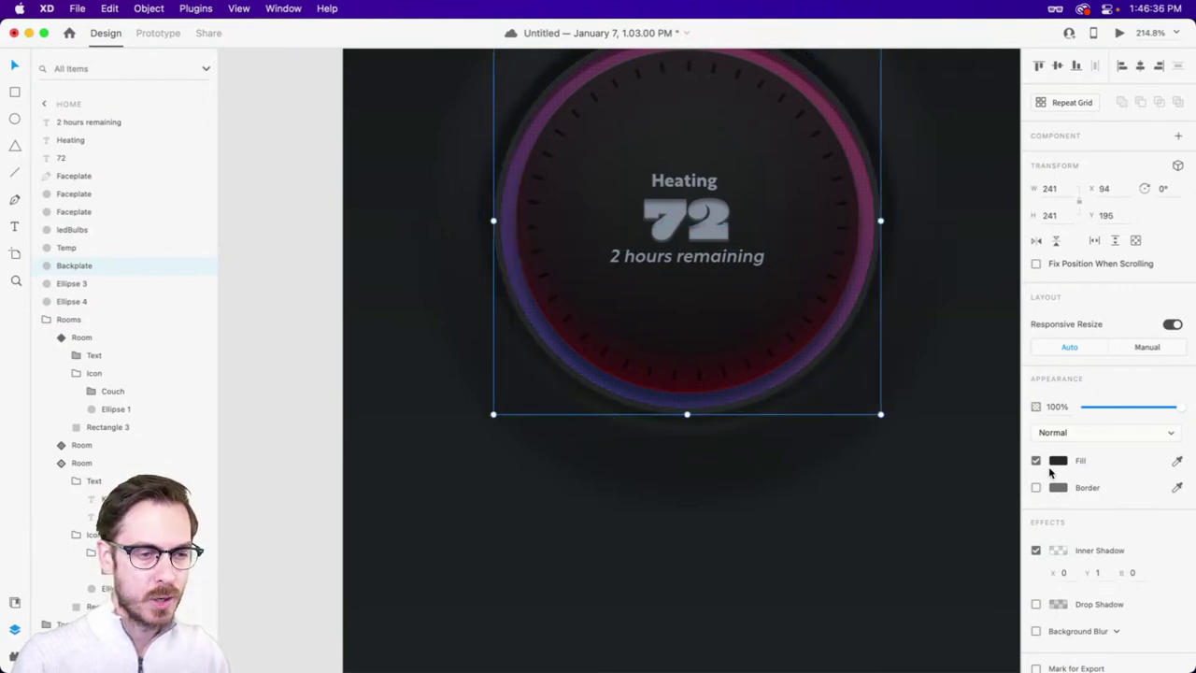
left_click_drag(881, 414, 879, 414)
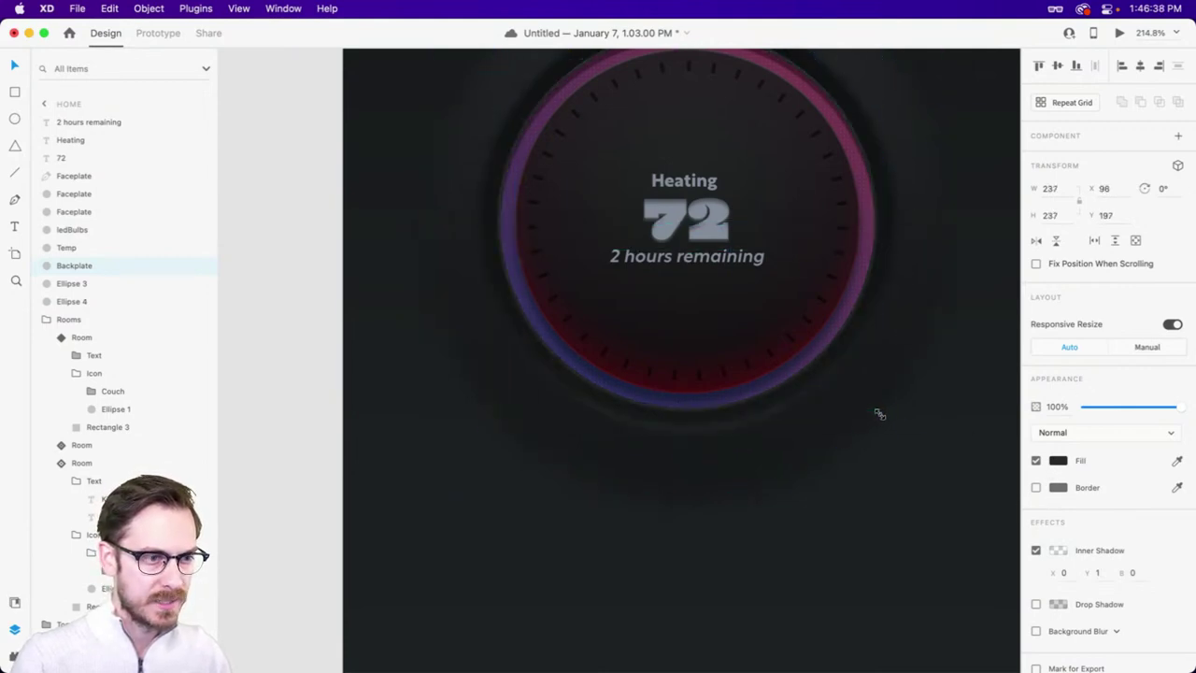
left_click(1058, 461)
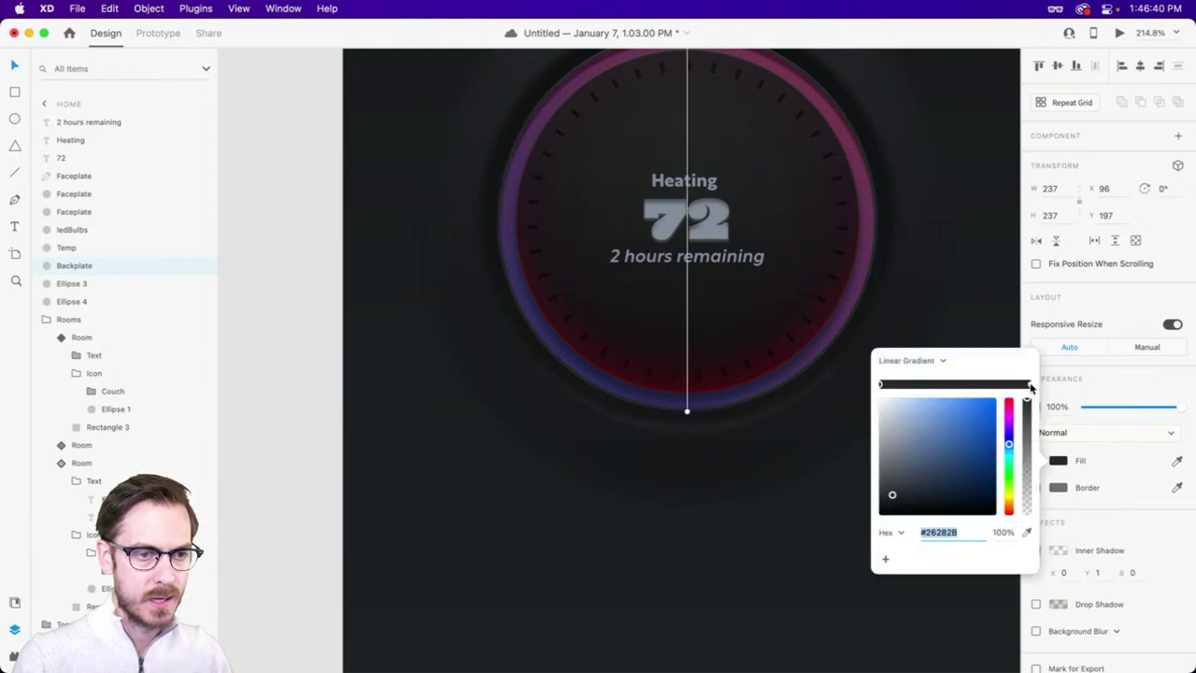
left_click_drag(884, 502, 892, 501)
left_click(1168, 376)
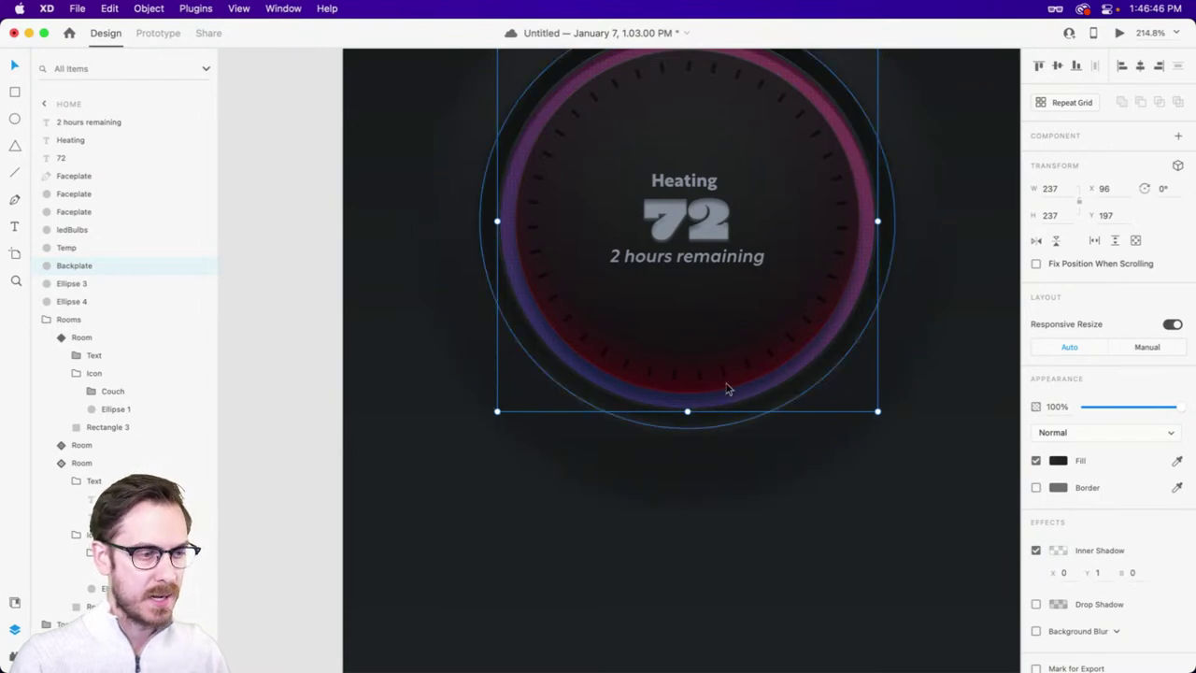
- Duplicate the Backplate and move the lower copy straight down to Y 204 so it shows beneath the dial
scroll(703, 404, "up", 2)
scroll(702, 404, "up", 2)
key("super+d")
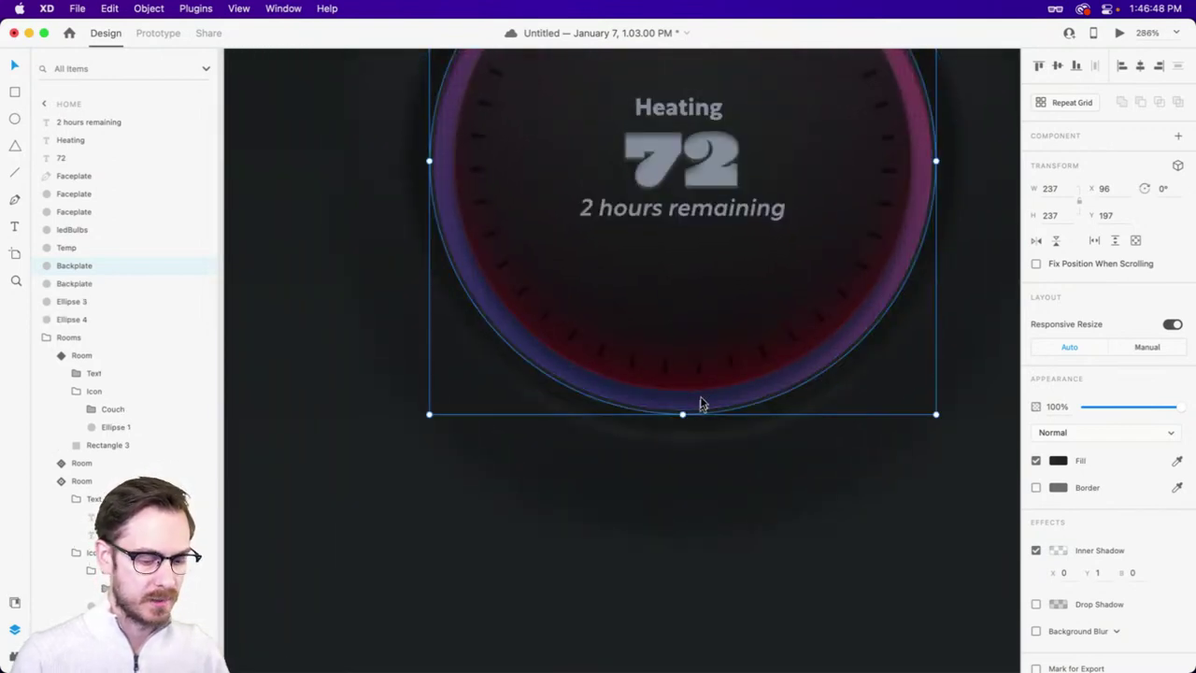
key("Down")
key("Down")
key("Down")
key("Down")
key("Down")
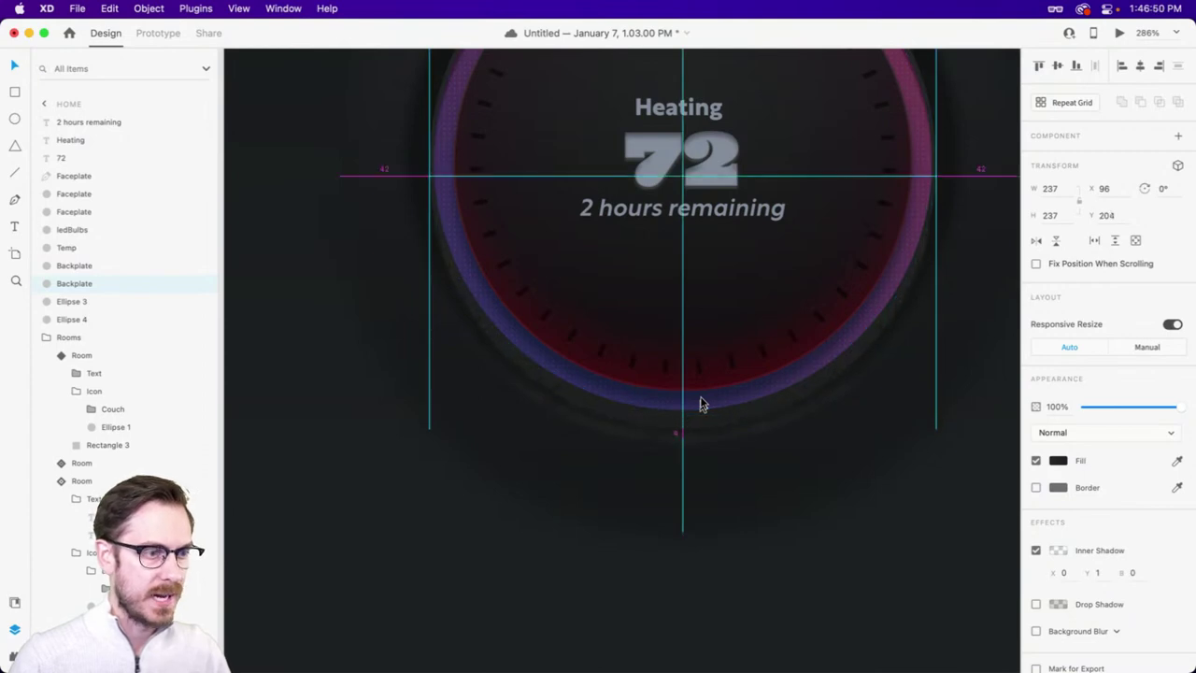
- Turn off the lower Backplate's inner shadow and darken the lower part of its gradient, adding a middle stop coloured #1A1B1C
left_click(1036, 551)
left_click(1058, 460)
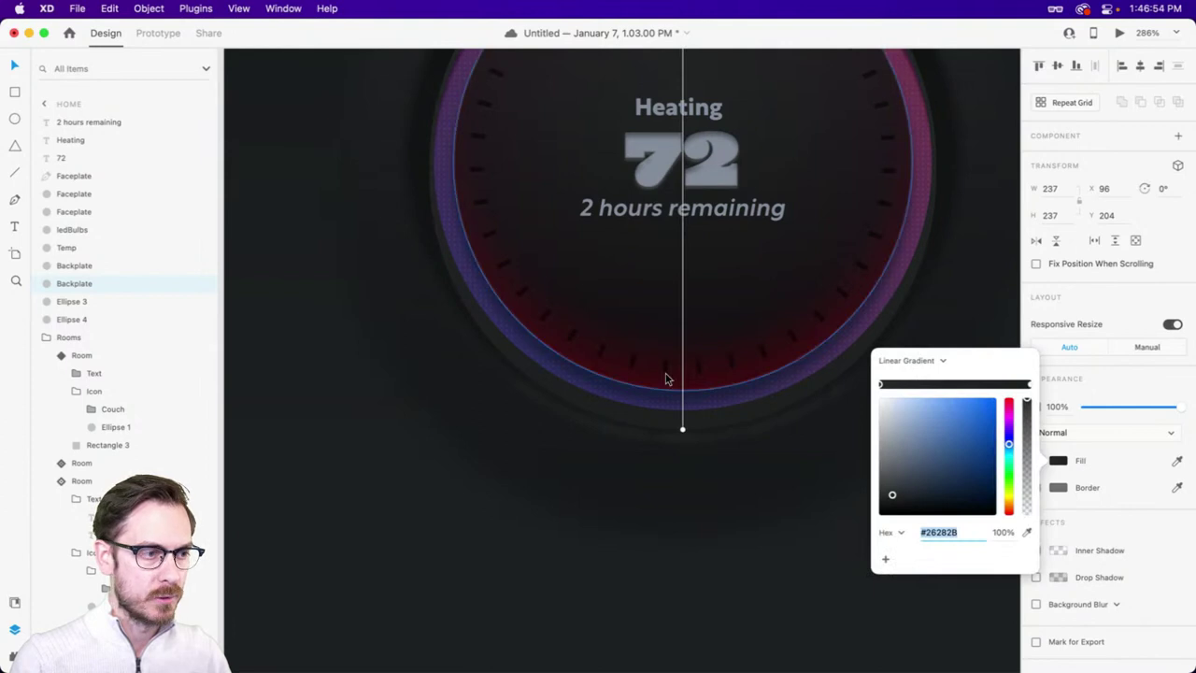
left_click(683, 254)
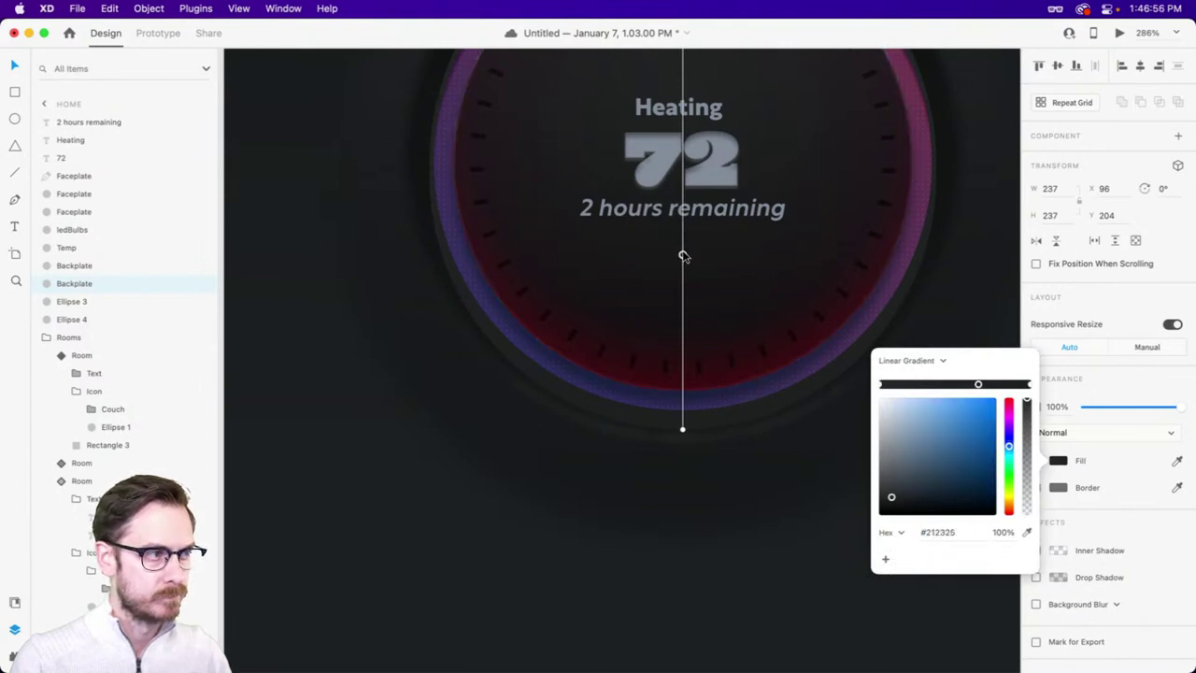
left_click(1032, 384)
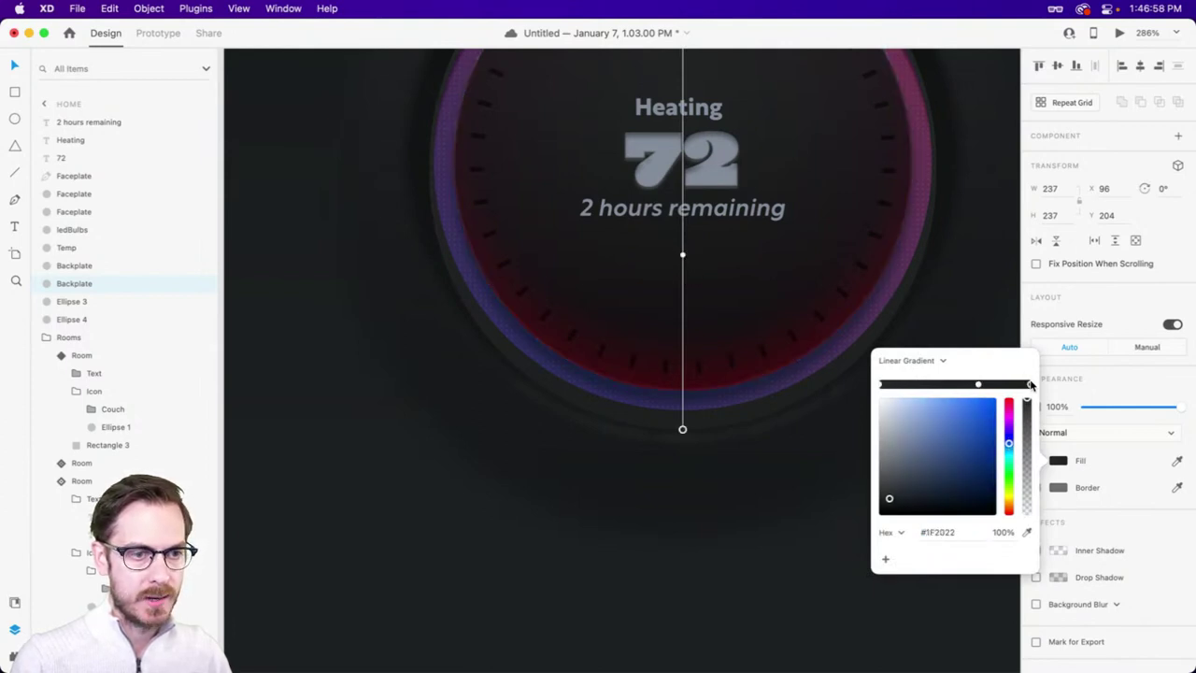
left_click_drag(890, 506, 889, 504)
left_click(979, 384)
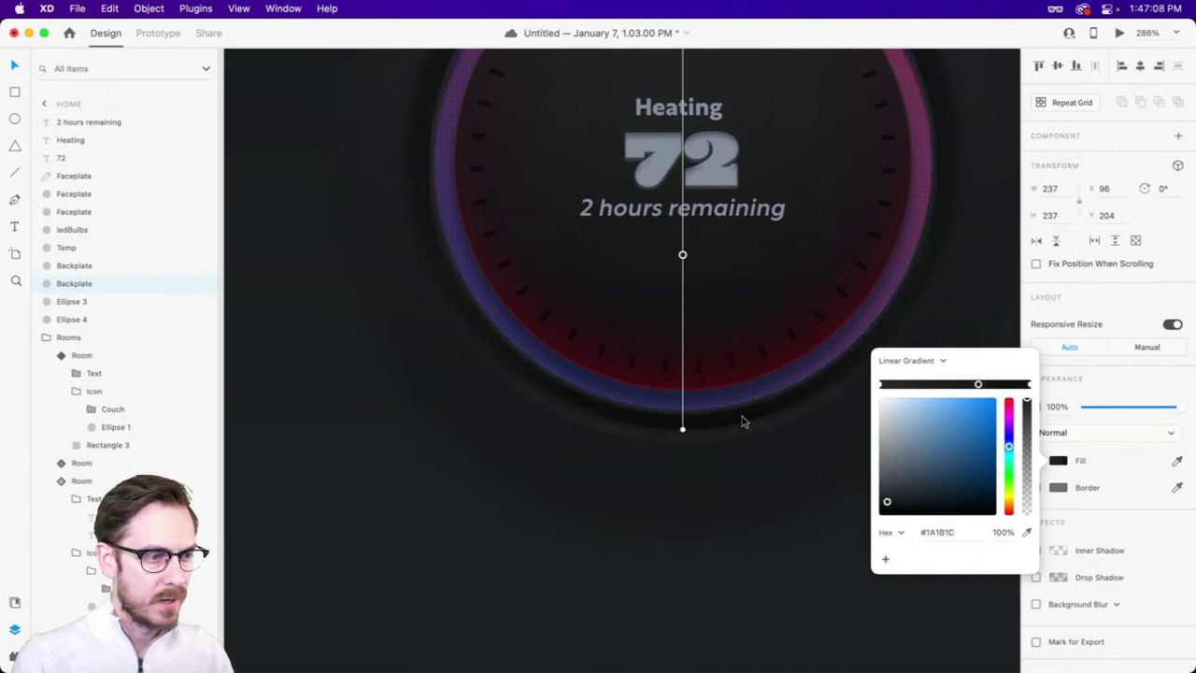
- Give the upper Backplate a white #FFFFFF border of size 1 at 4% opacity
left_click(682, 409)
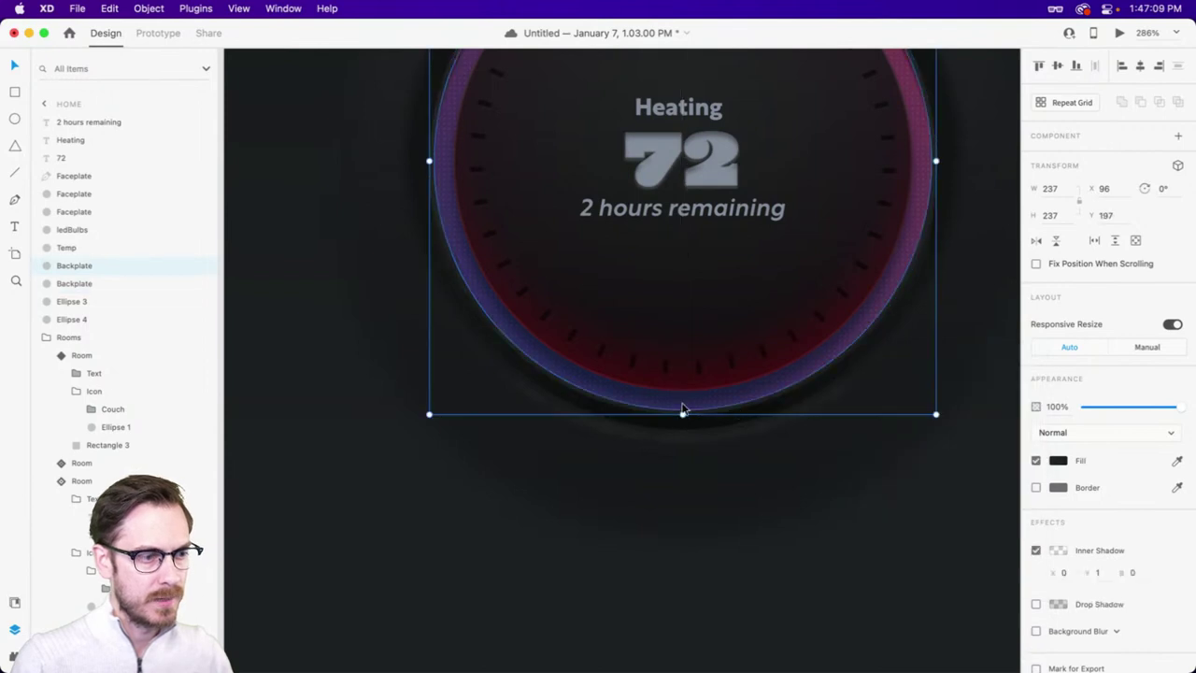
left_click(1065, 486)
left_click_drag(1027, 504, 1026, 526)
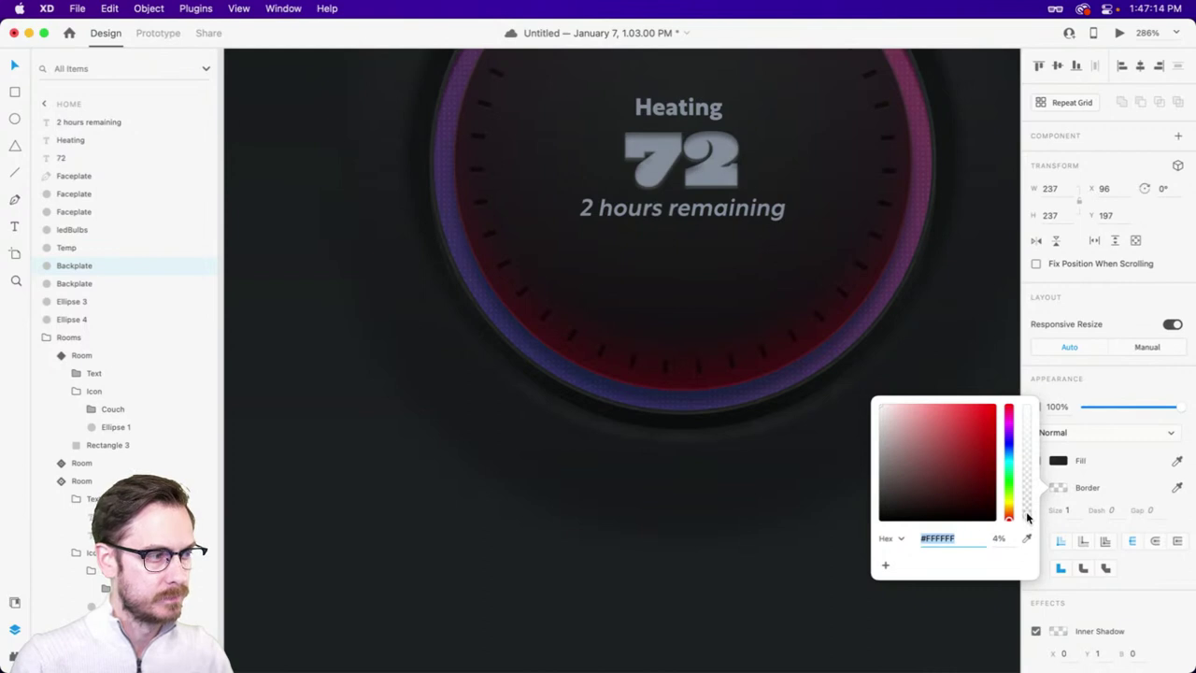
- Switch the upper Backplate's fill from a linear gradient to a solid colour of about #17181A
left_click(1058, 460)
left_click(1058, 460)
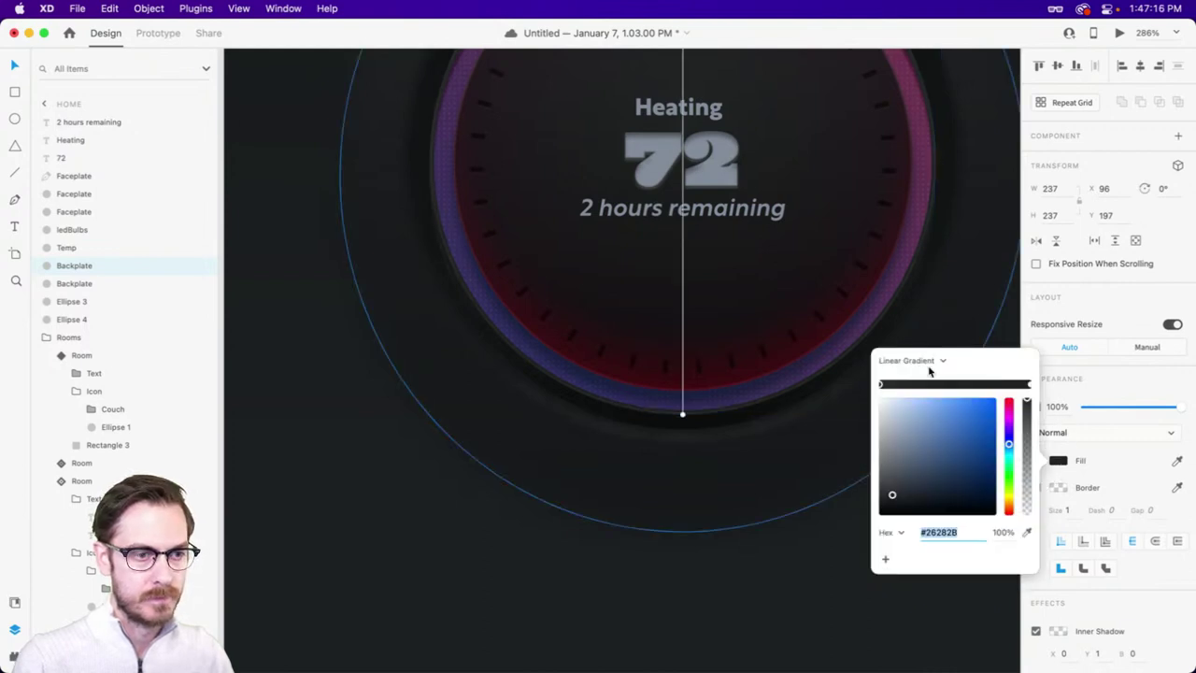
left_click(907, 361)
left_click(907, 348)
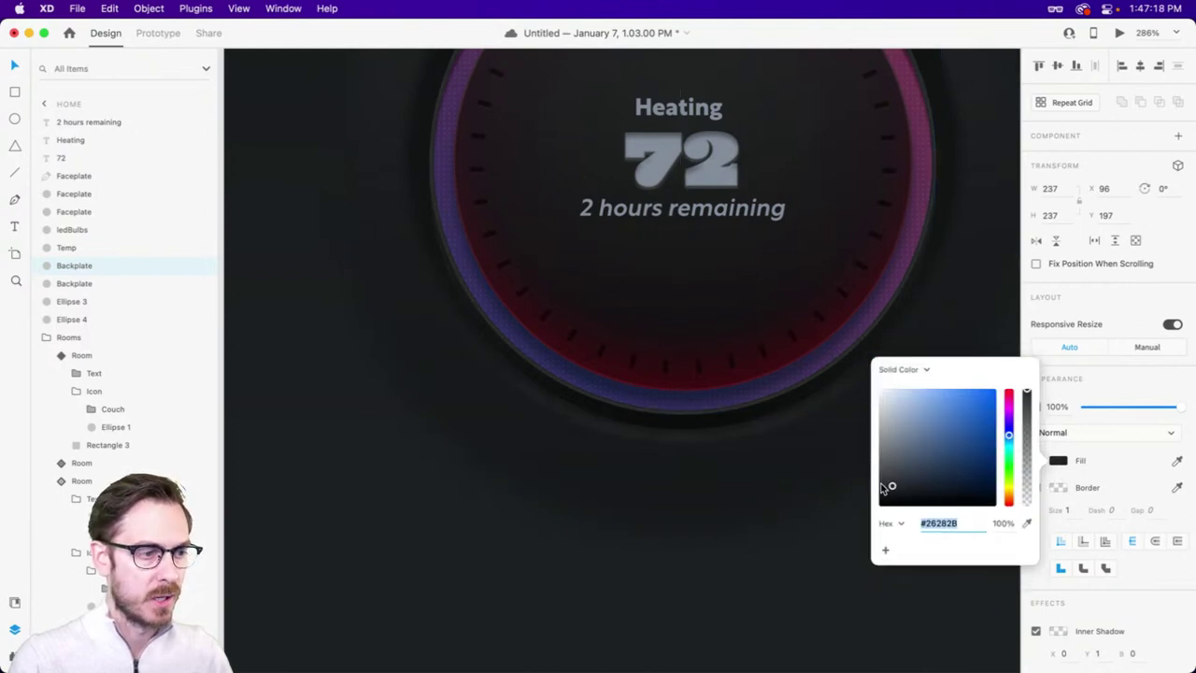
left_click_drag(893, 488, 894, 496)
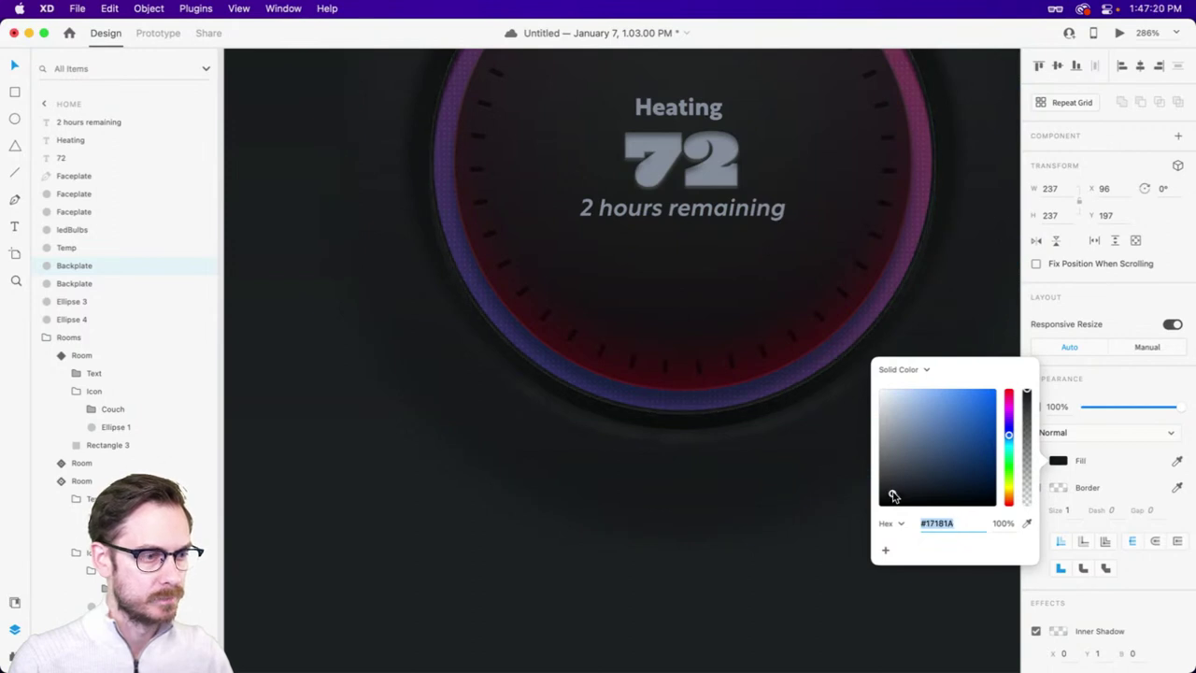
- Stretch the bottom edge of Ellipse 3 downward to a height of 262
left_click(683, 427)
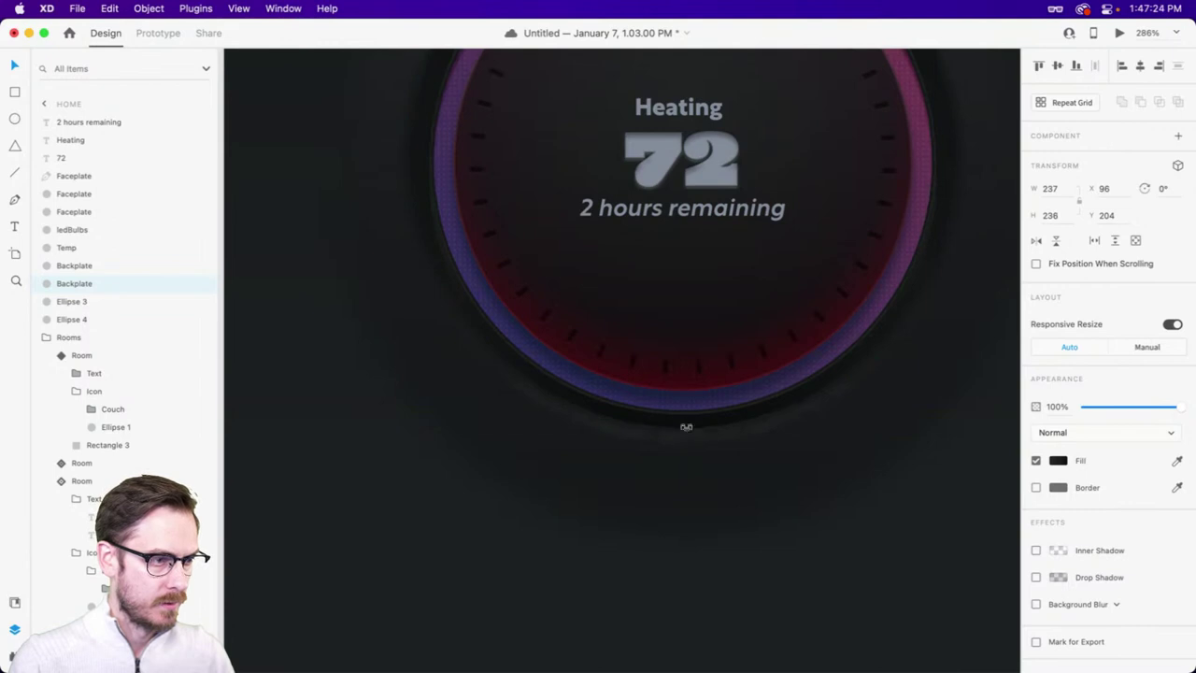
left_click(678, 435)
left_click_drag(685, 436, 683, 444)
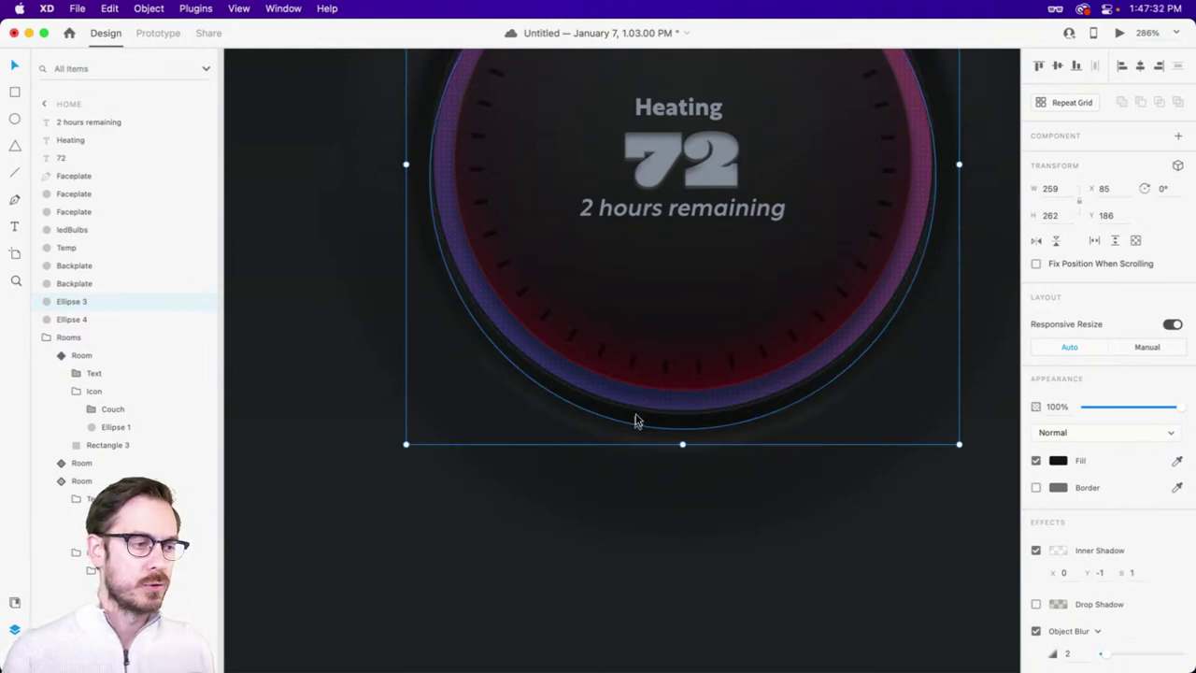
- Duplicate the lower Backplate and stretch the bottommost copy downward to a height of 293, narrowing it to a width of 233
left_click(647, 424)
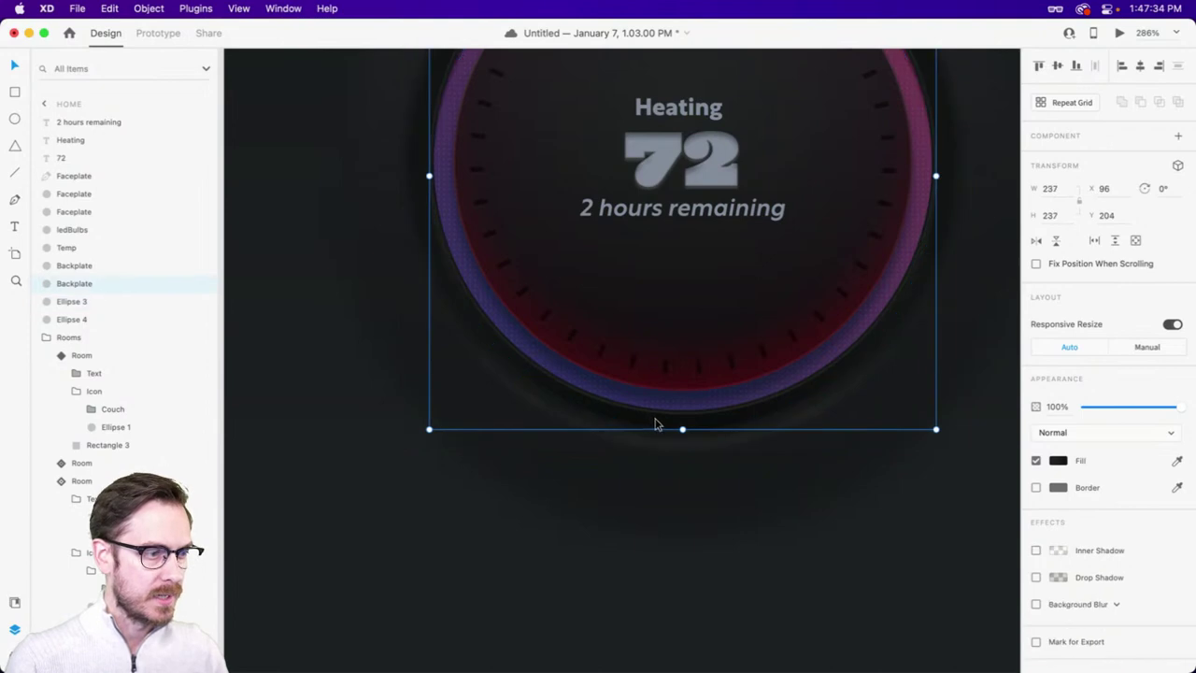
scroll(682, 421, "down", 2)
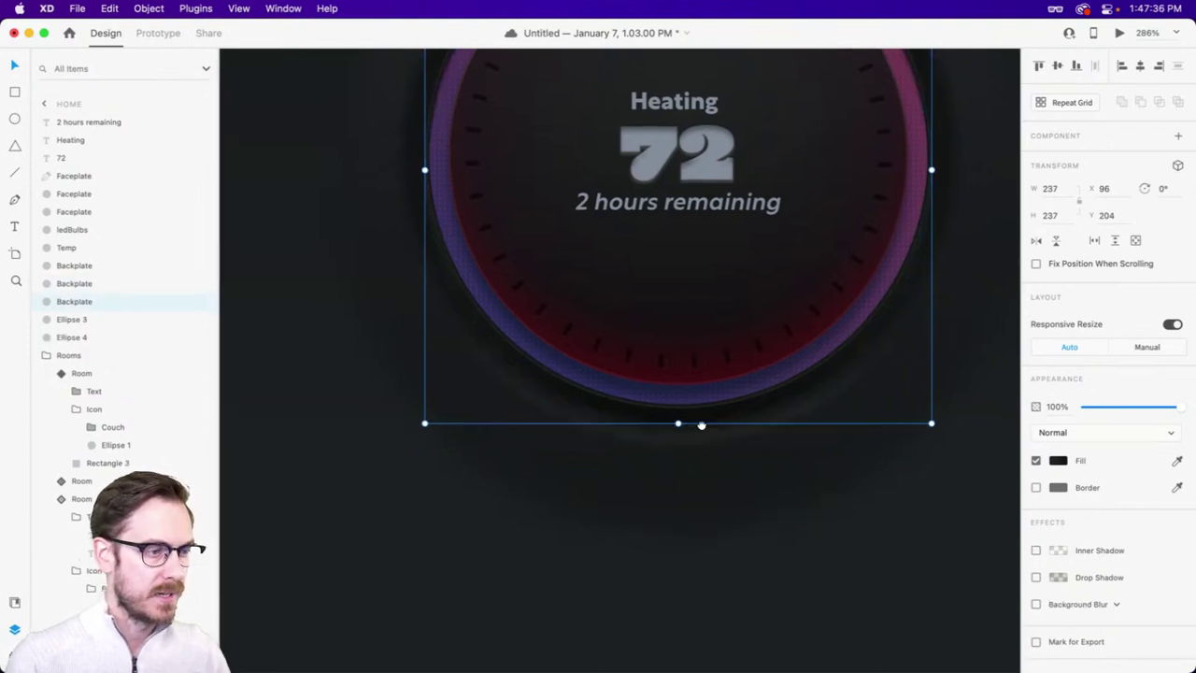
left_click(1057, 459)
left_click(635, 393)
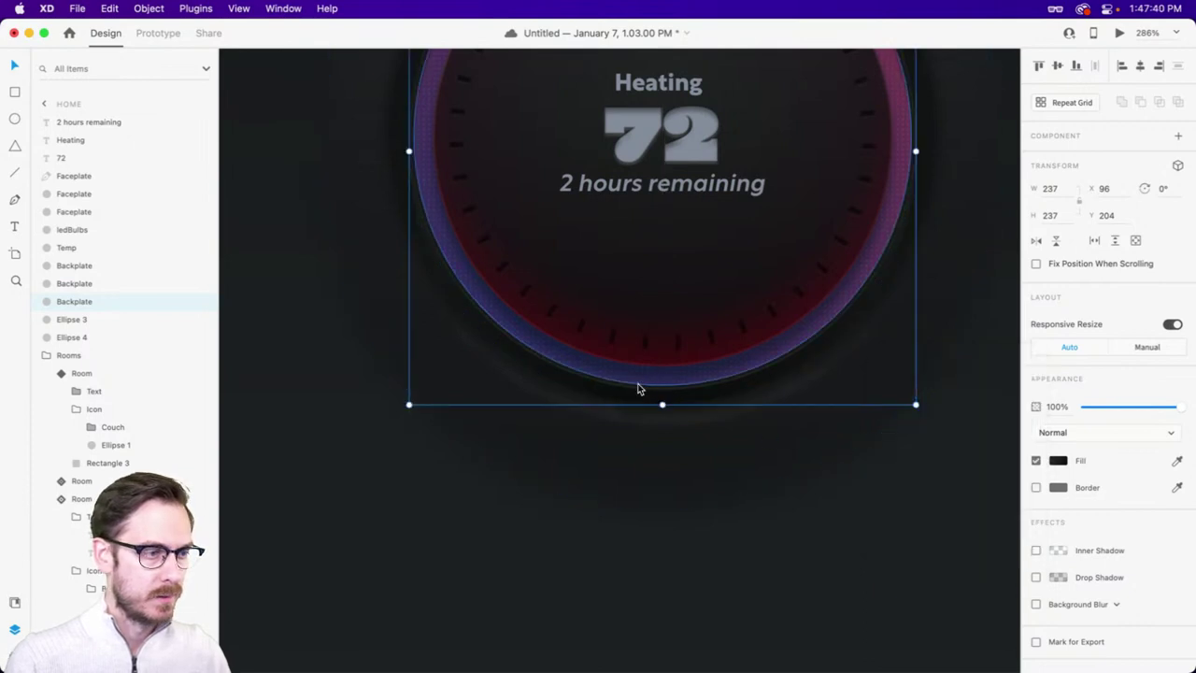
left_click_drag(663, 404, 646, 526)
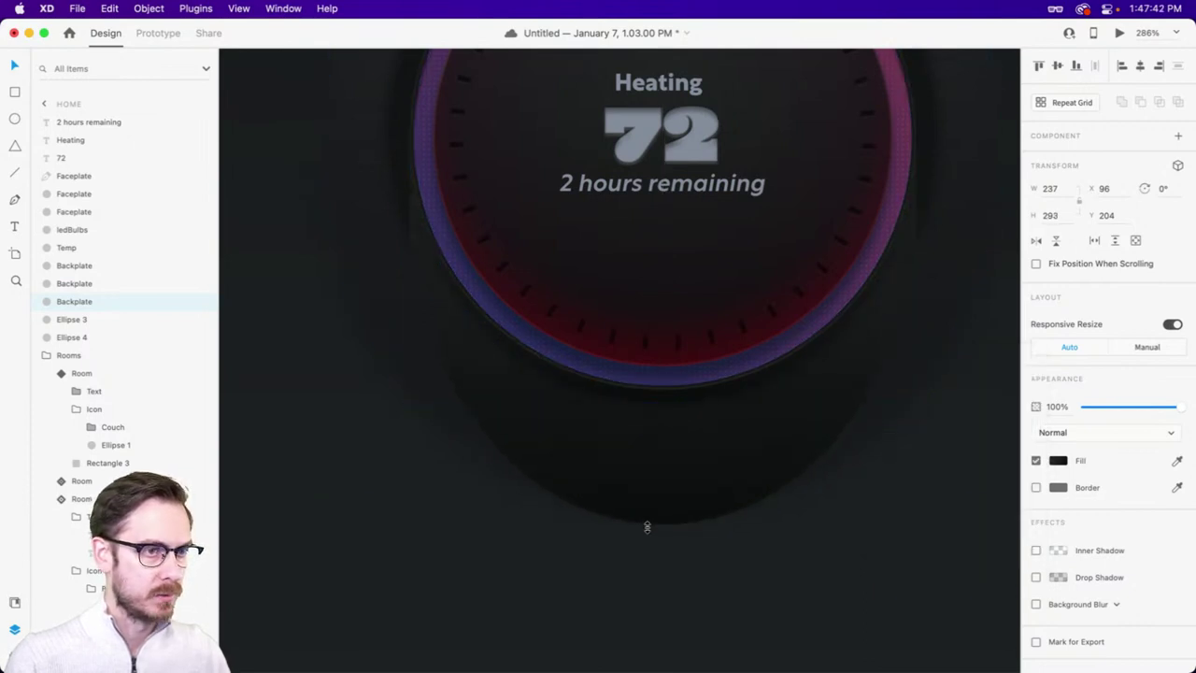
left_click_drag(916, 208, 910, 213)
- Move the stretched Backplate's middle gradient stop down, colour it about #121314, and fade the bottom stop to 0% opacity
left_click(1058, 459)
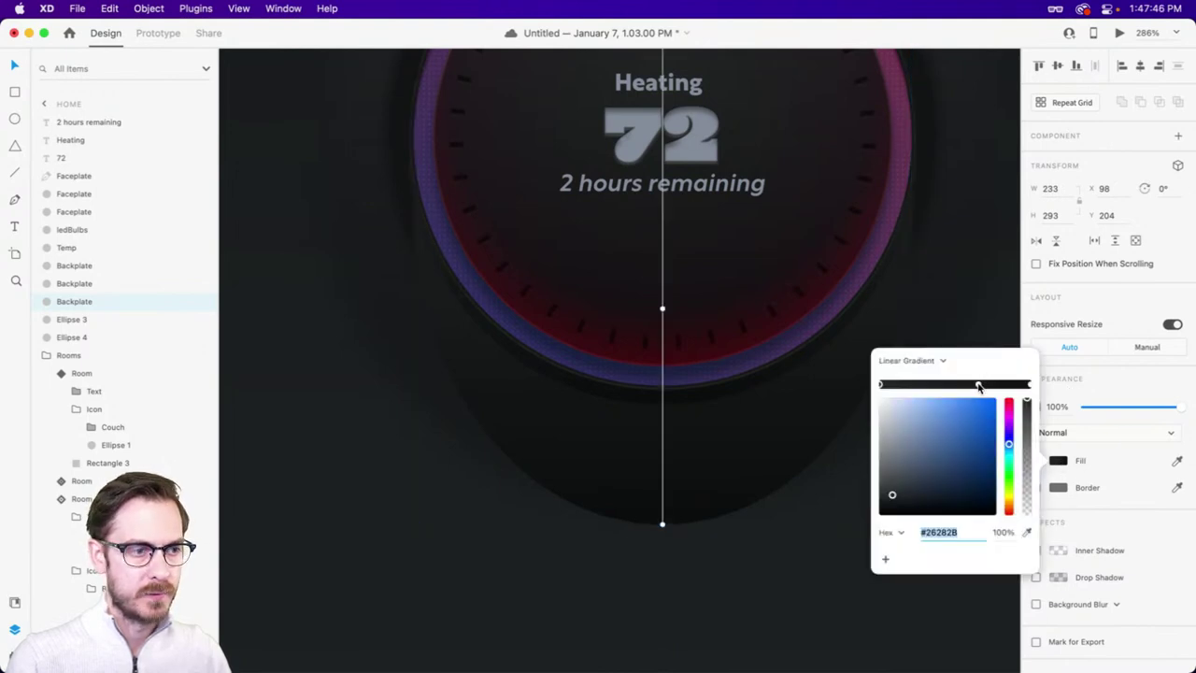
left_click_drag(664, 309, 662, 359)
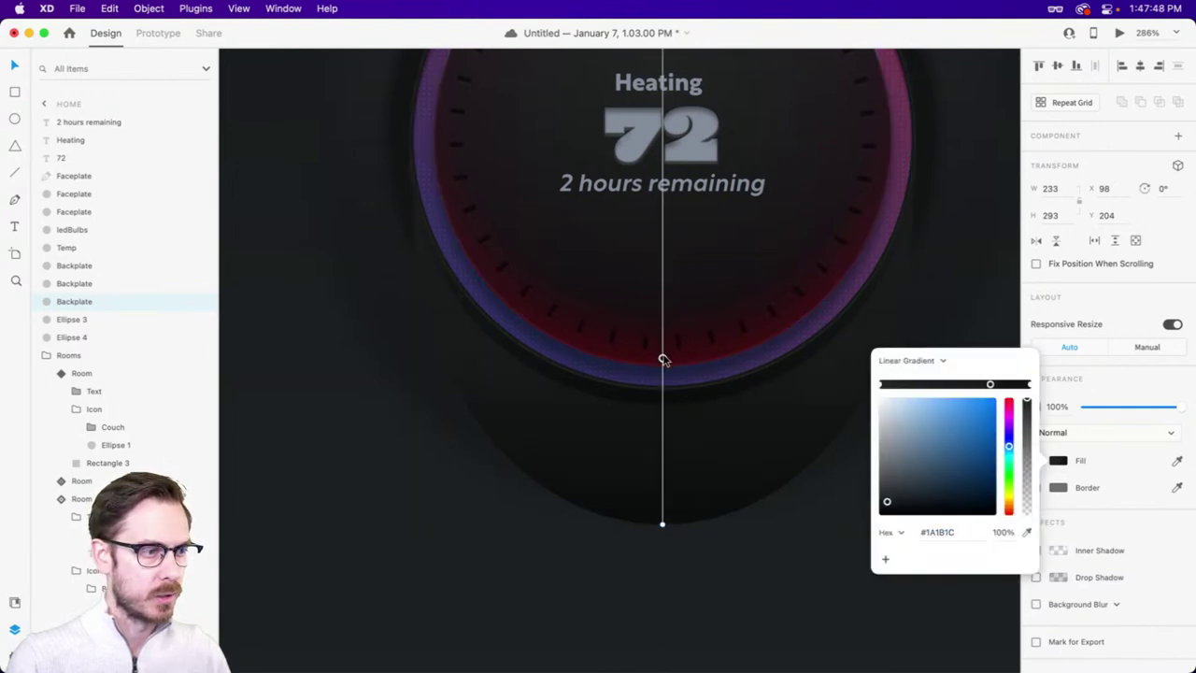
left_click_drag(887, 504, 889, 507)
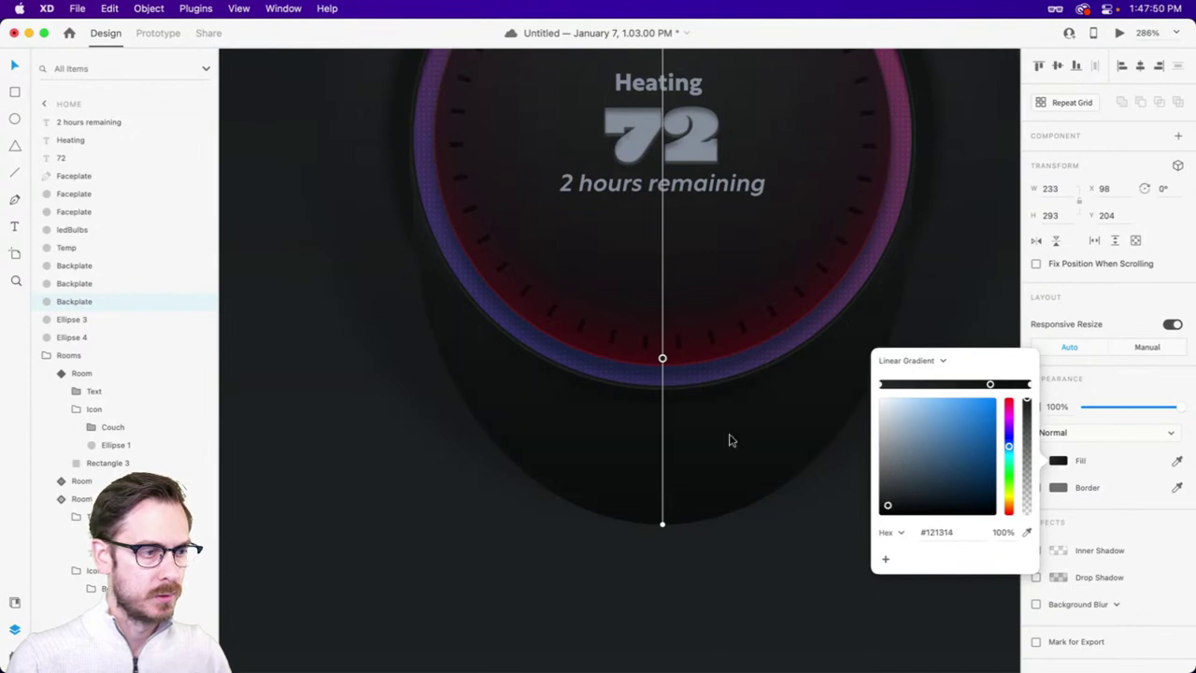
left_click(1031, 384)
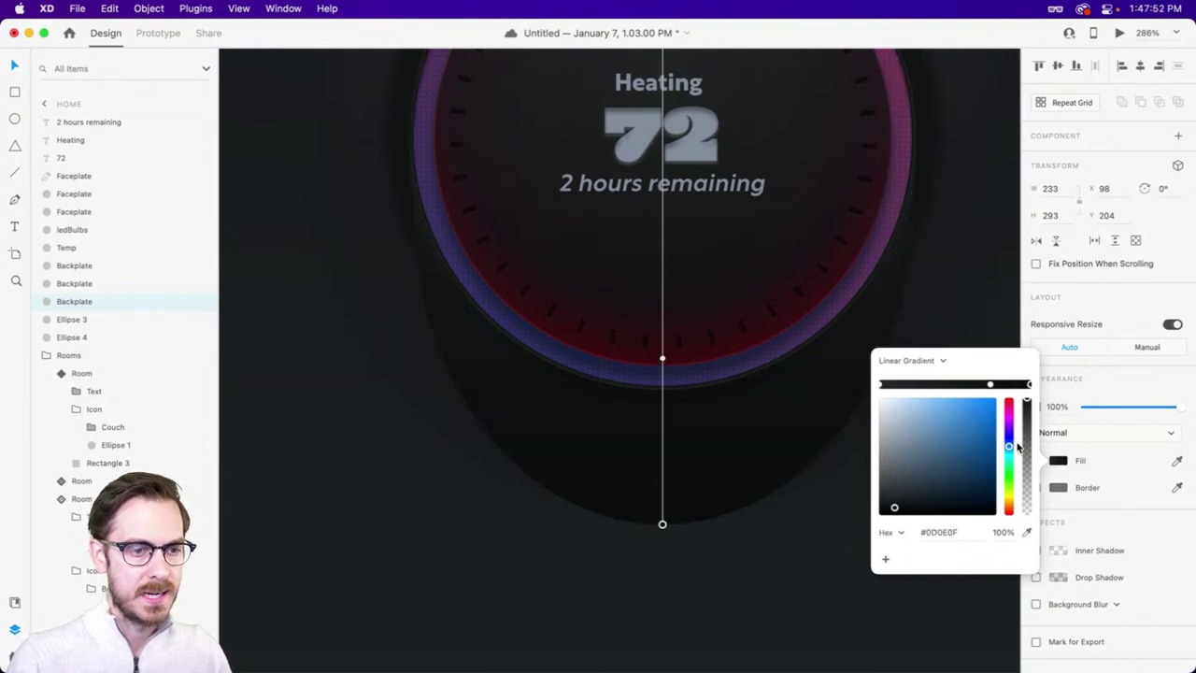
left_click_drag(1024, 451, 1012, 540)
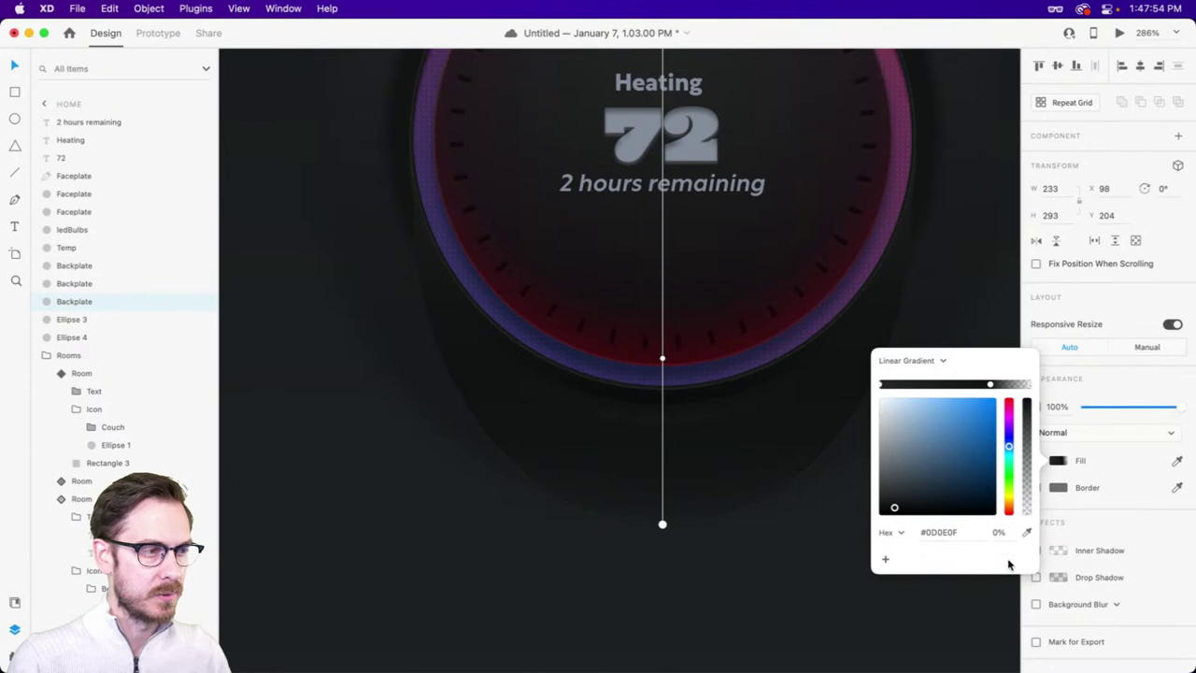
- Apply an Object Blur of 1 to the stretched Backplate shadow
left_click(1064, 552)
left_click(1118, 599)
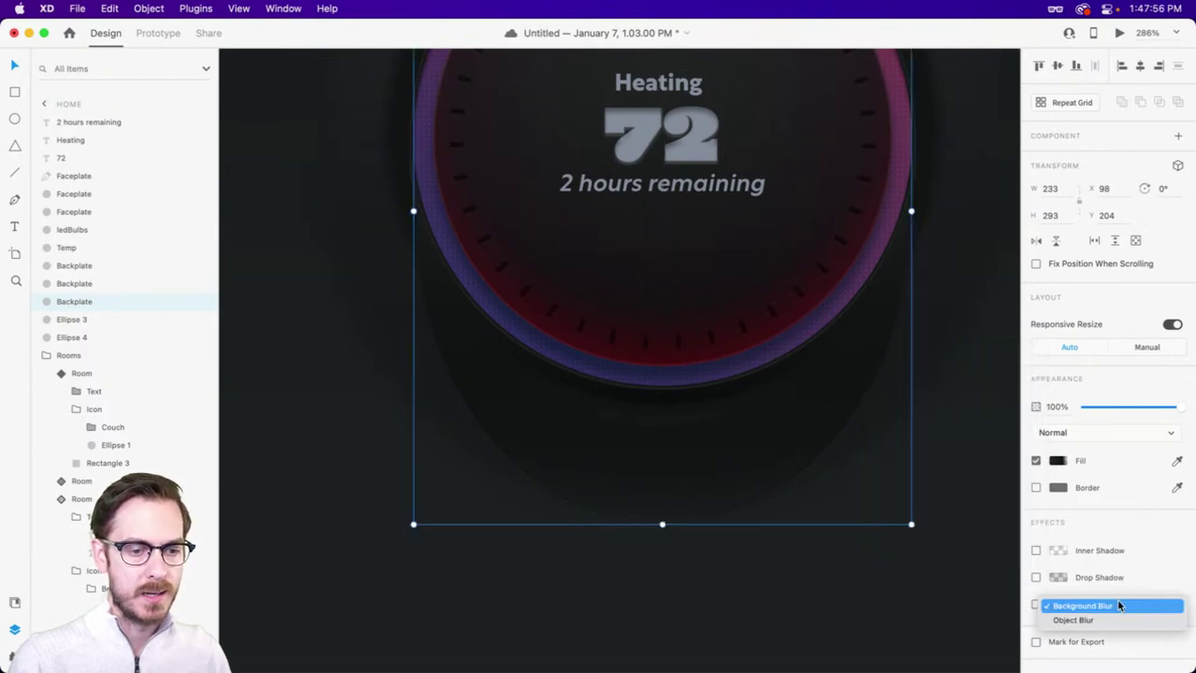
left_click(1101, 612)
left_click_drag(1112, 624, 1107, 627)
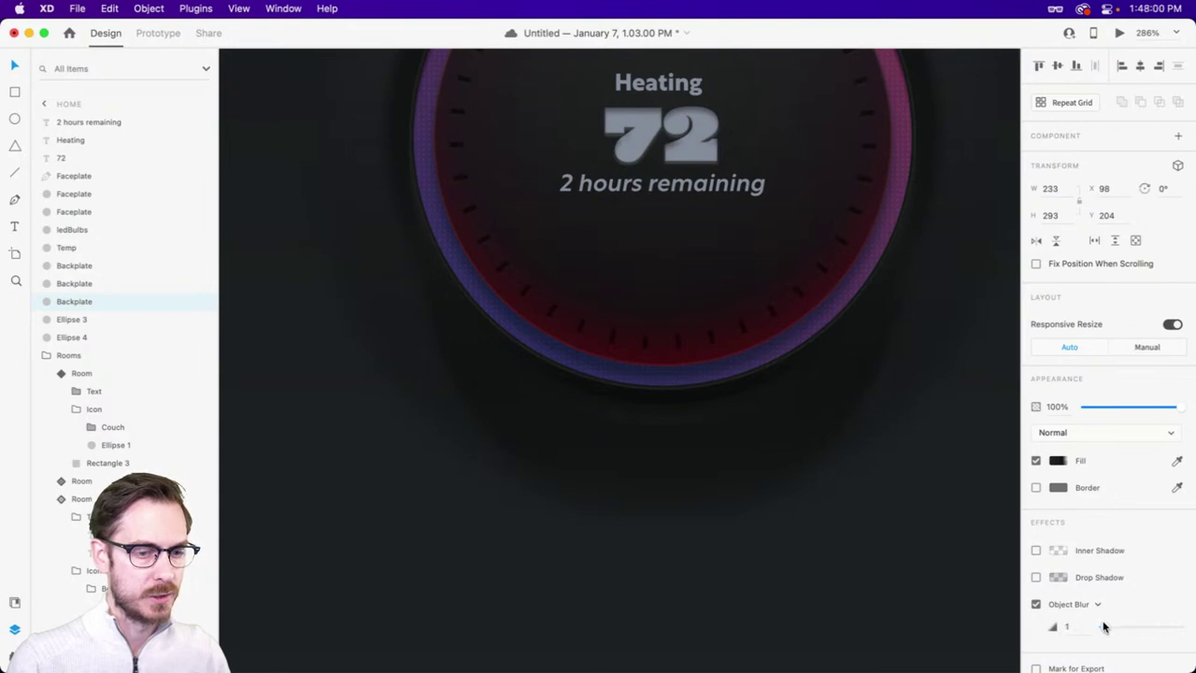
- Edit the stretched Backplate's path and shorten the curve handles of its bottom anchor point to taper the shadow
double_click(816, 457)
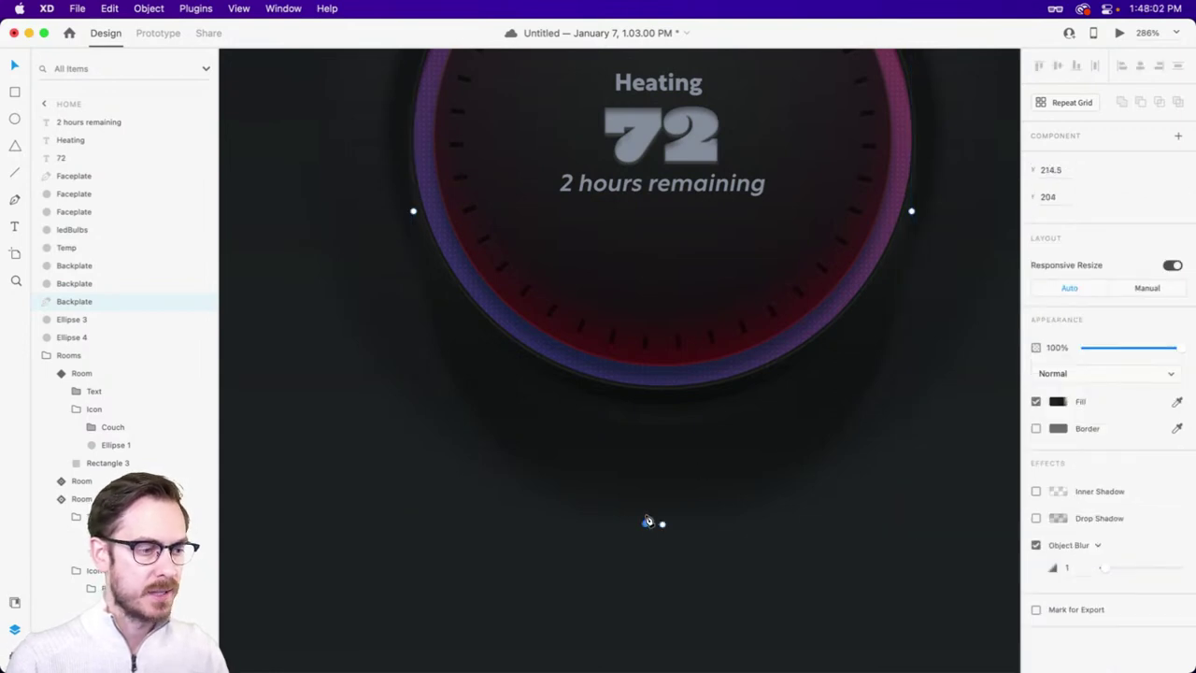
left_click(662, 525)
left_click_drag(801, 525, 729, 526)
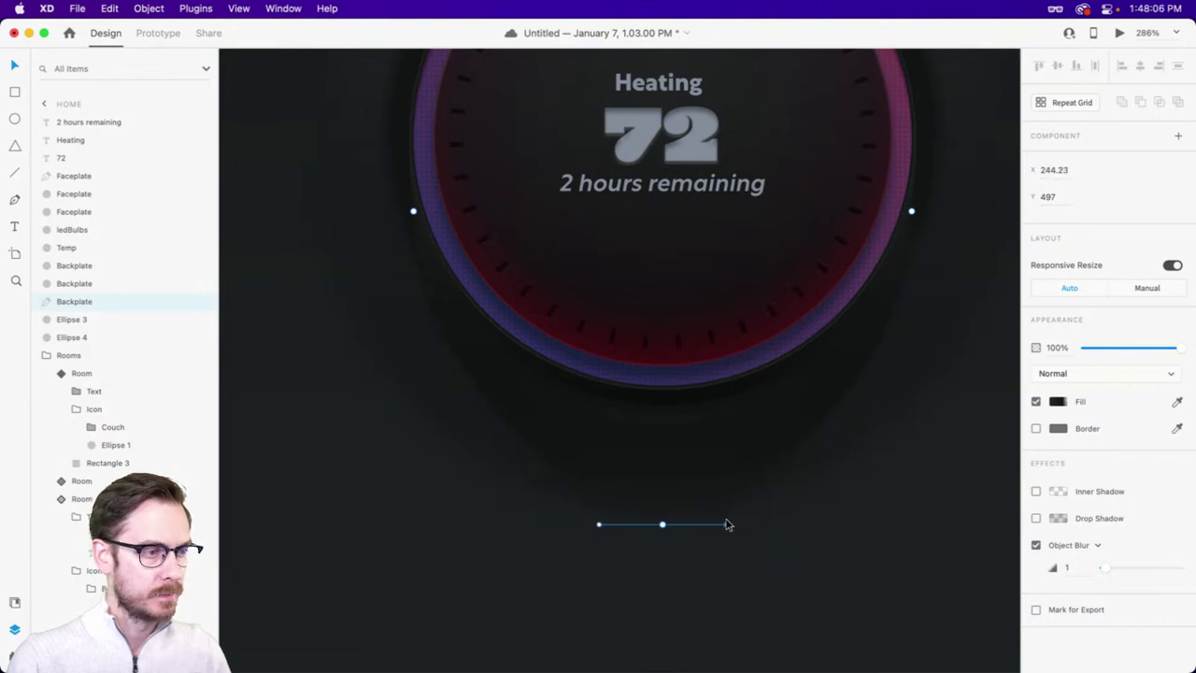
key("Escape")
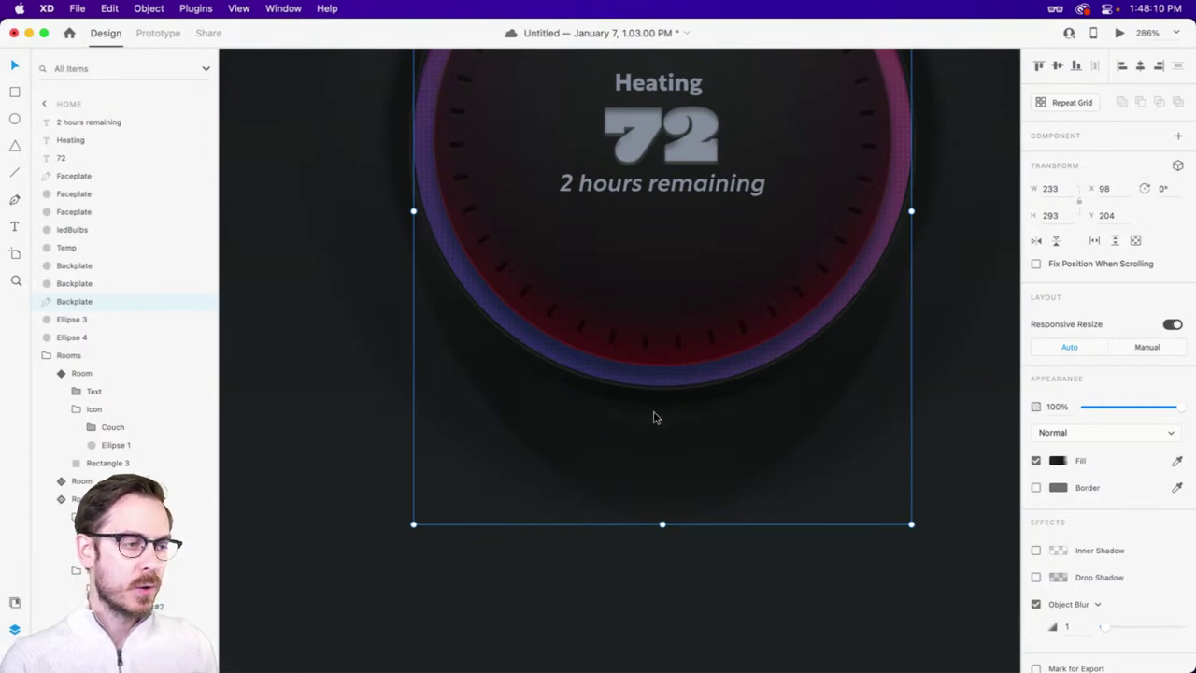
- Rename the Ellipse 3 layer as Indent
left_click(73, 337)
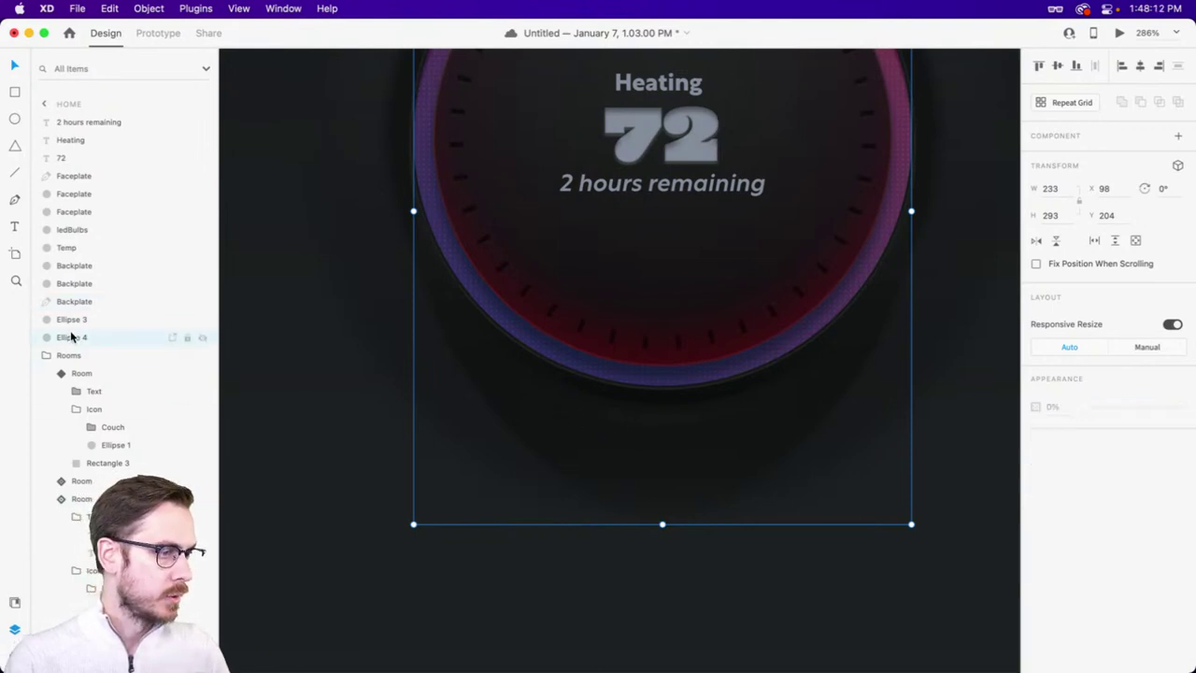
double_click(73, 320)
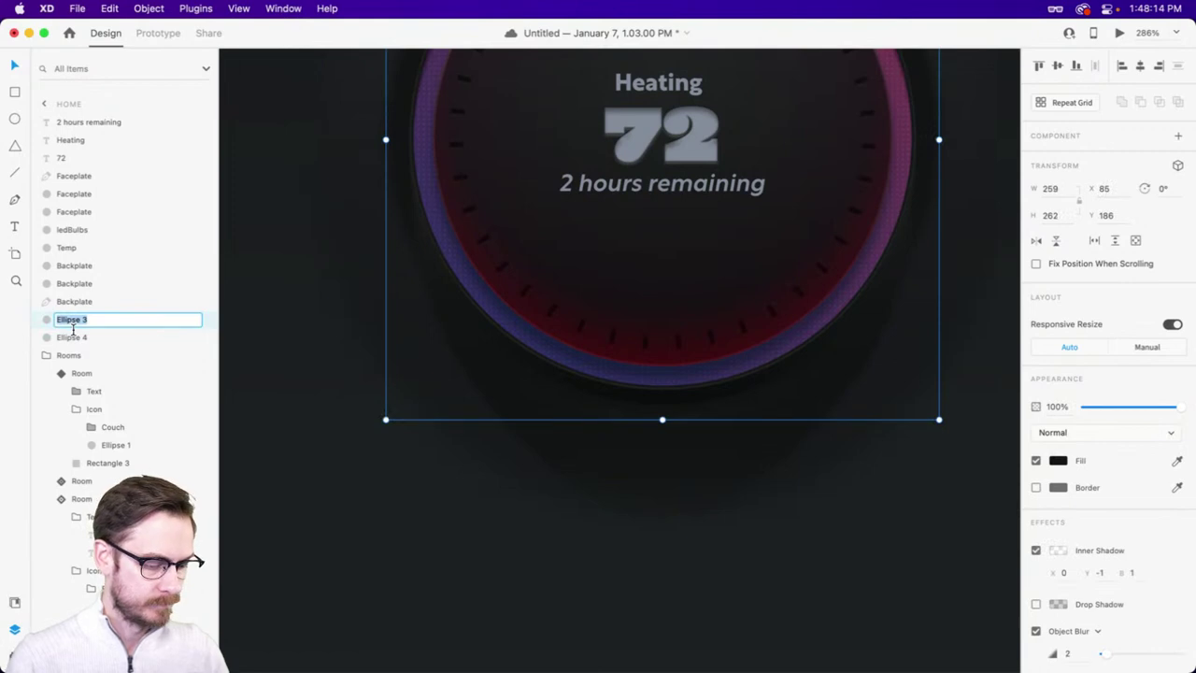
type("Indent")
key("Return")
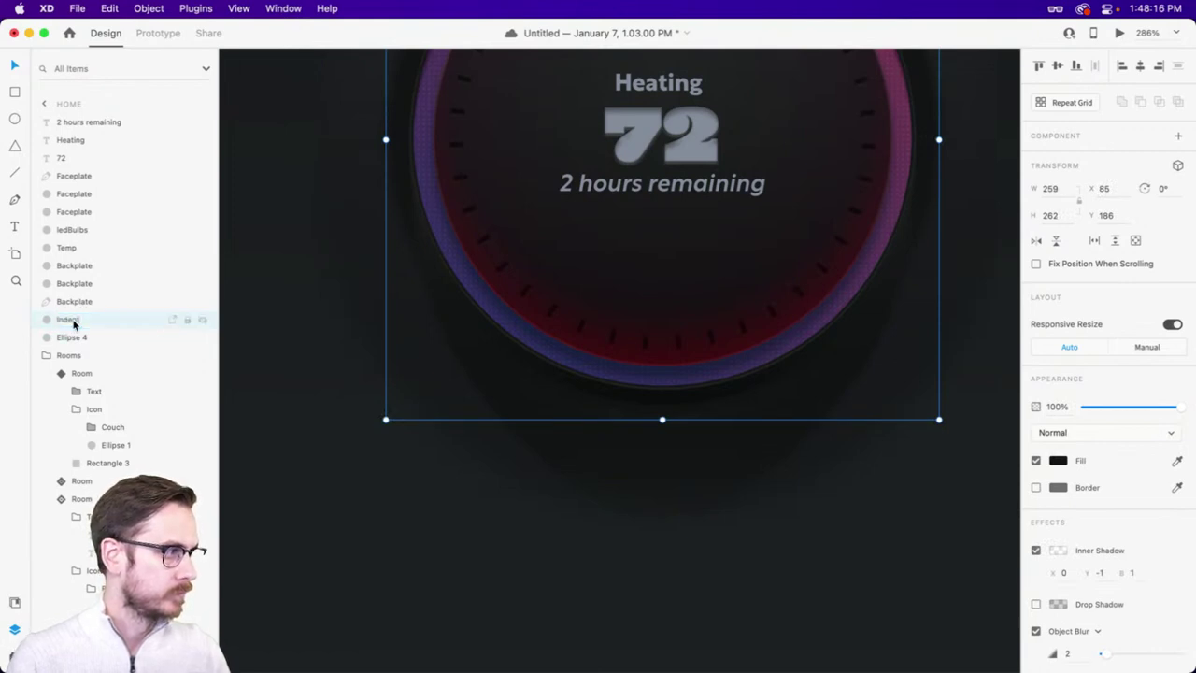
- Darken the Indent's bottom gradient stop to about #0A0B0B and raise the opacity of its white inner shadow
left_click(1060, 461)
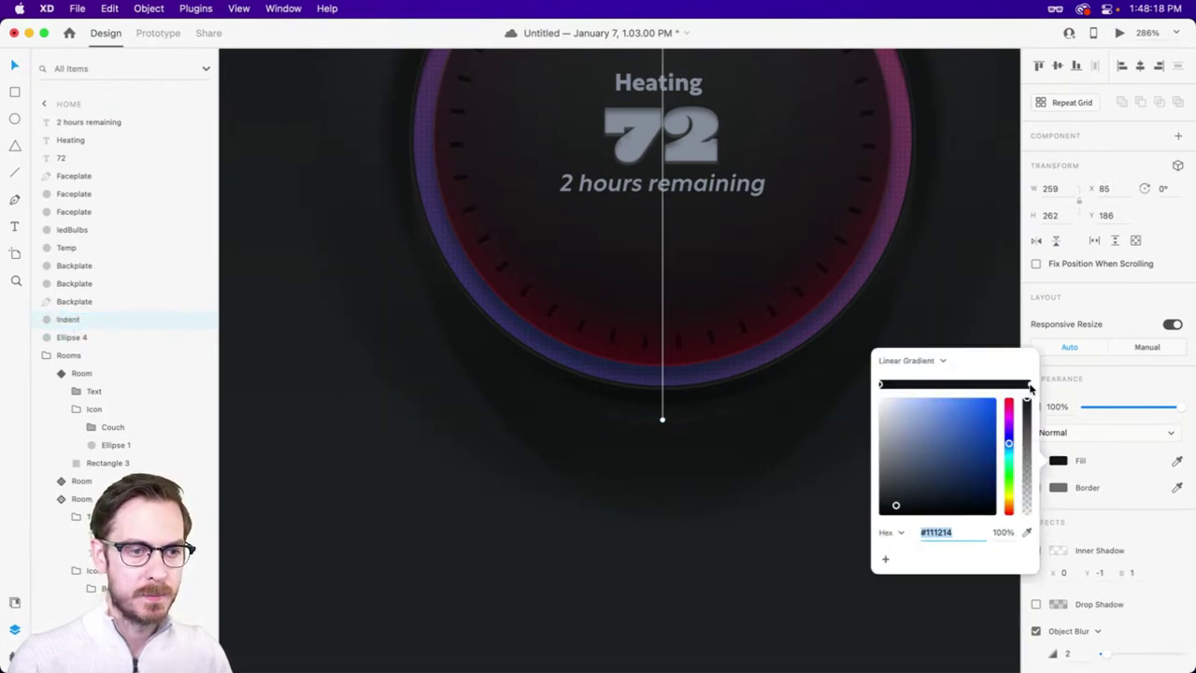
left_click_drag(886, 510, 892, 510)
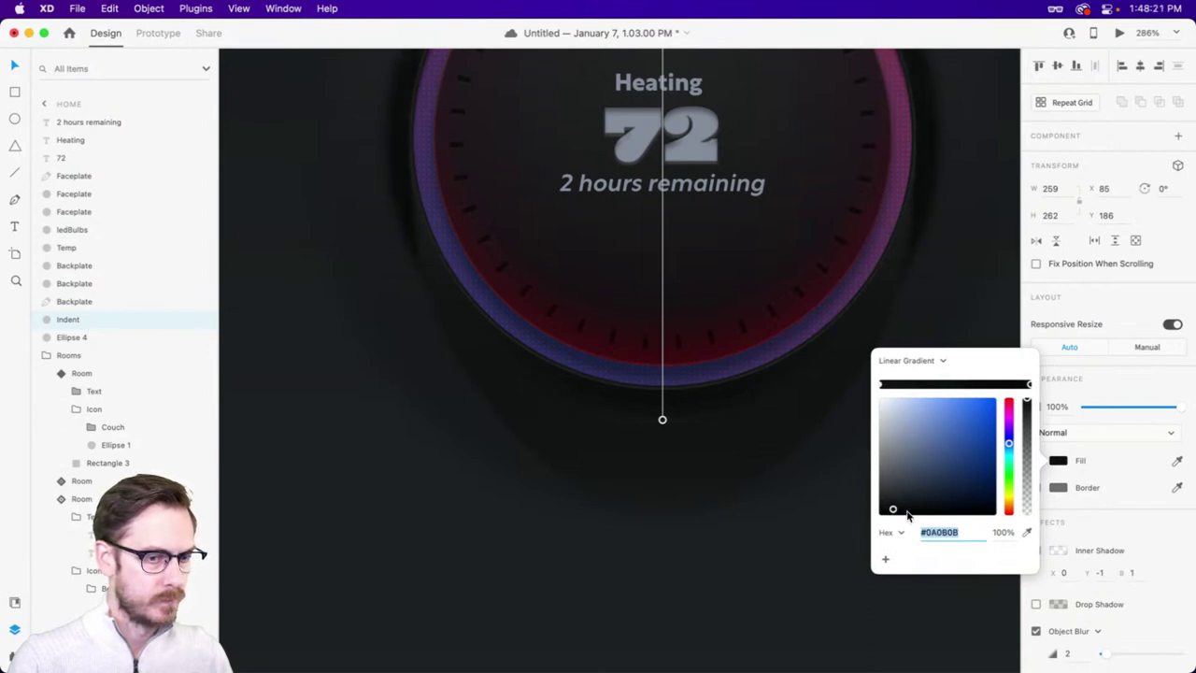
left_click(1059, 551)
left_click_drag(1031, 530, 1029, 469)
- Try an Object Blur of 1 on the Indent, check it in the preview, and restore the blur to 2
left_click(1132, 573)
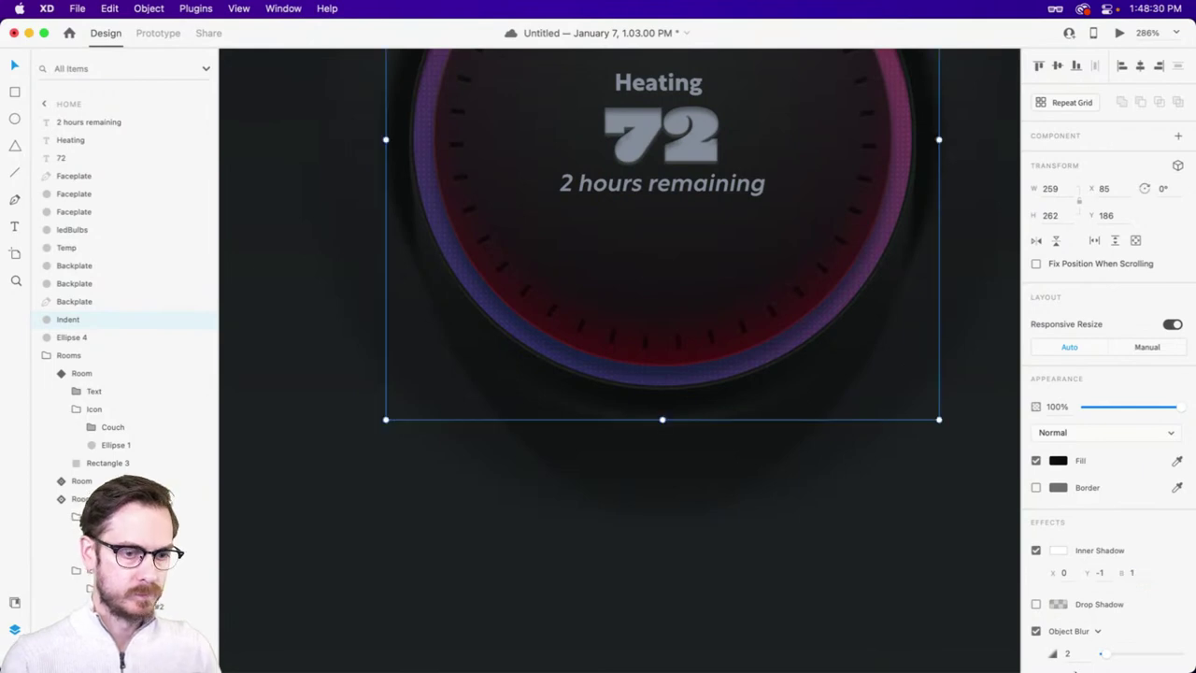
key("Down")
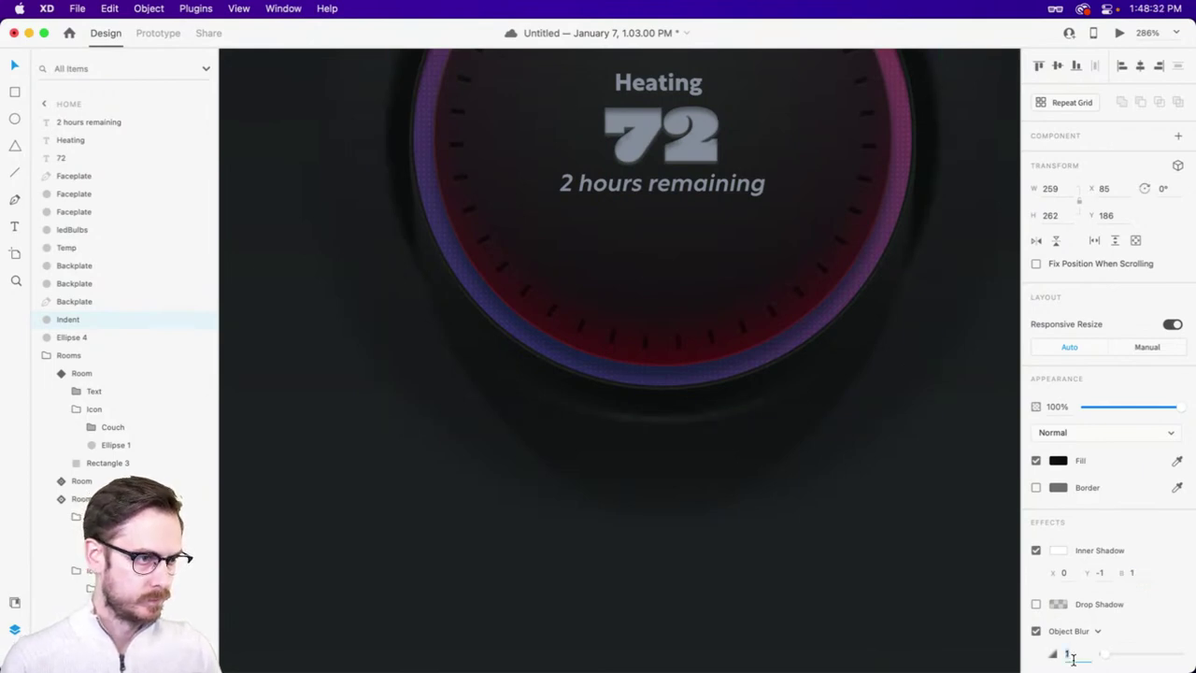
key("super+Return")
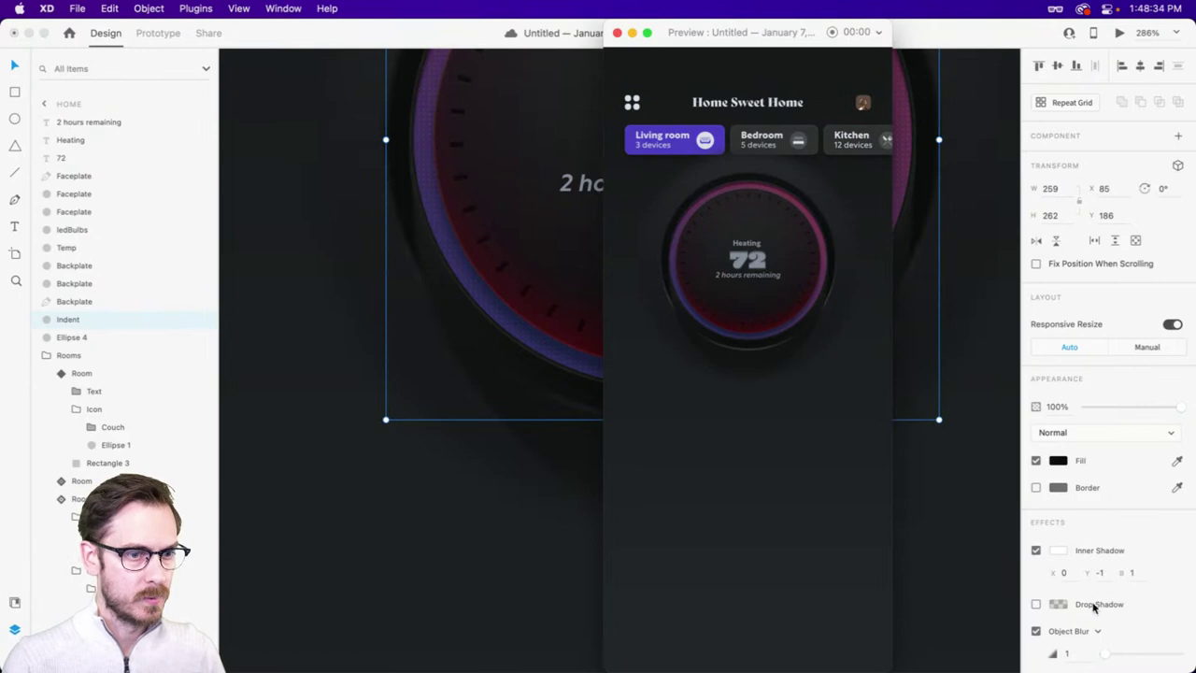
left_click(1079, 647)
key("Up")
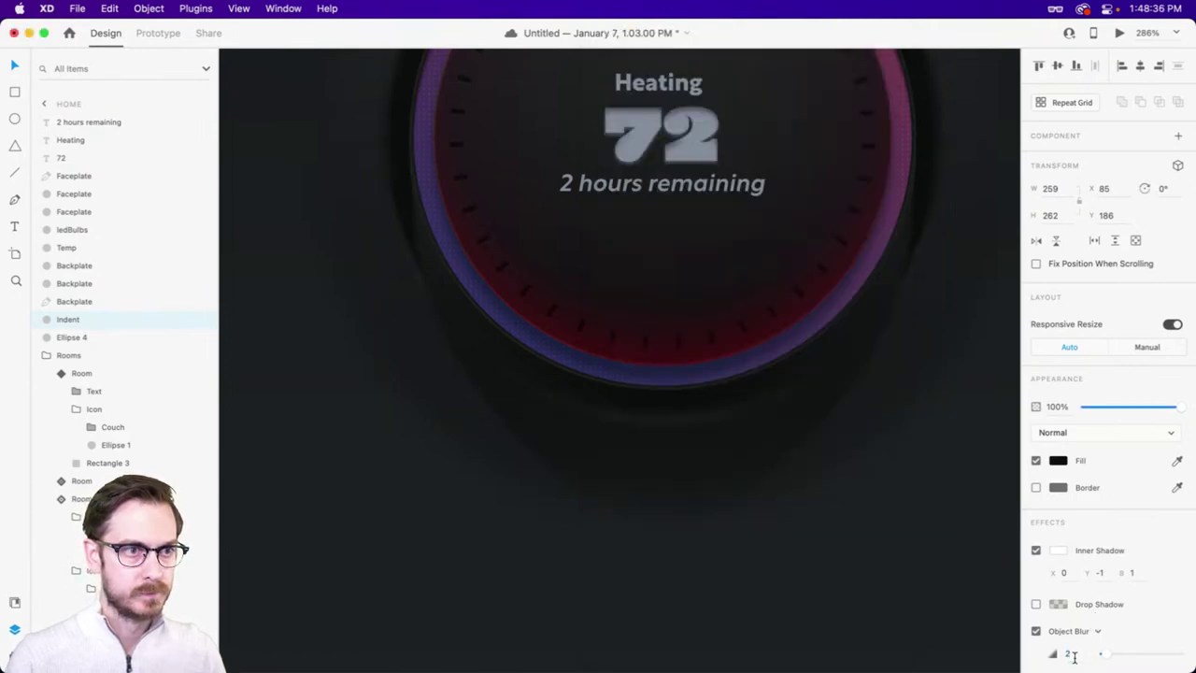
scroll(876, 446, "up", 3)
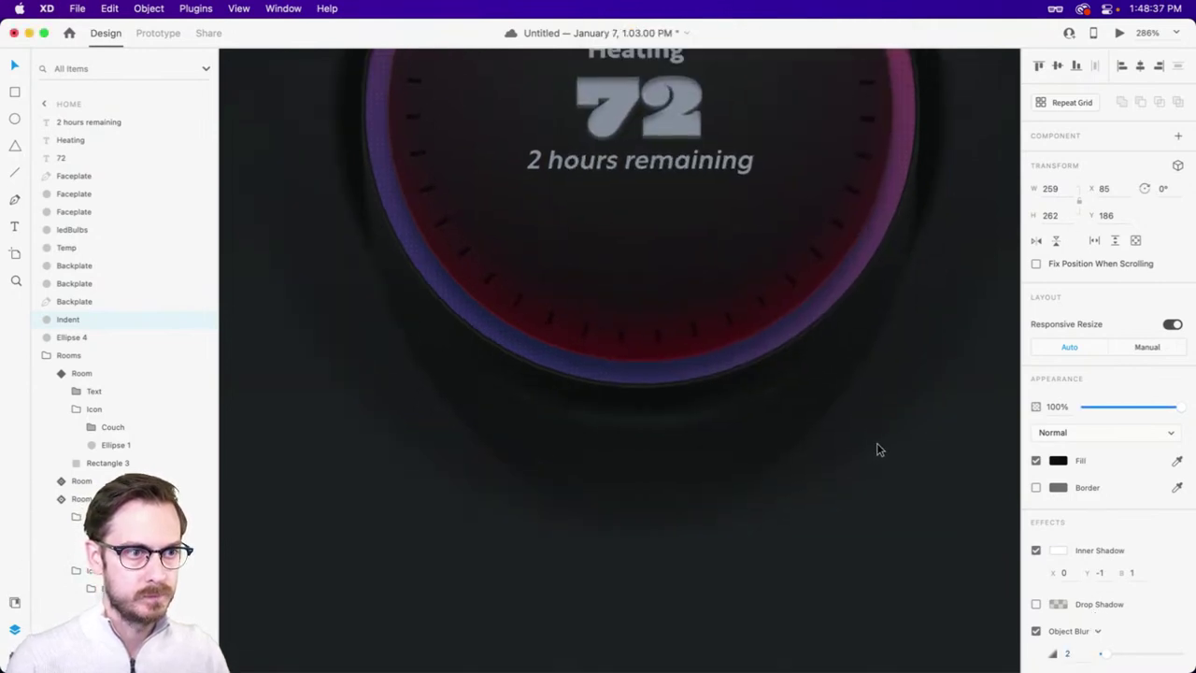
left_click(865, 335)
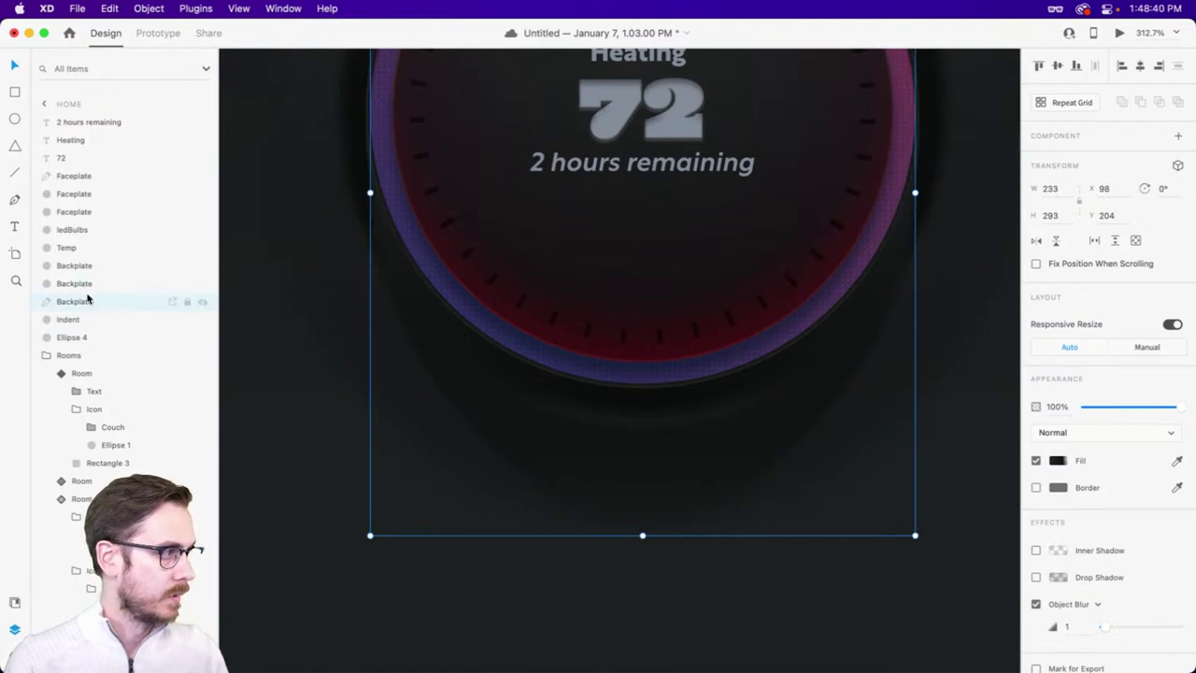
mouse_move(807, 433)
left_mouse_down()
mouse_move(838, 401)
mouse_move(808, 412)
left_mouse_up()
left_click(1098, 433)
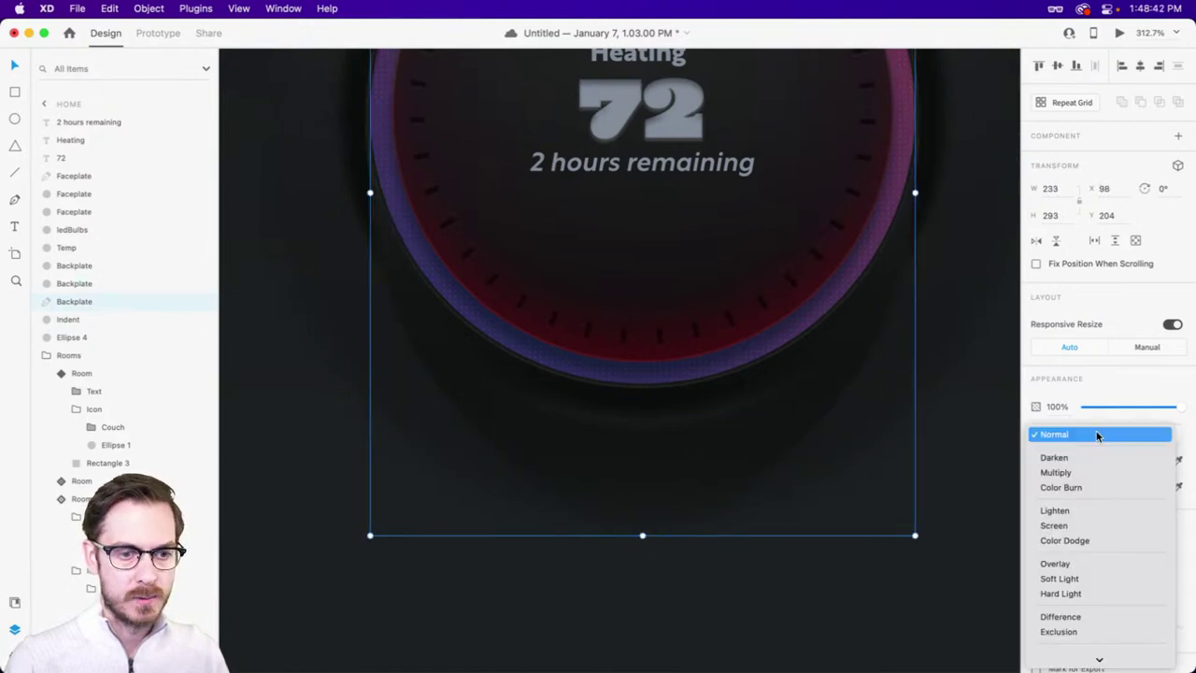
left_click(1097, 436)
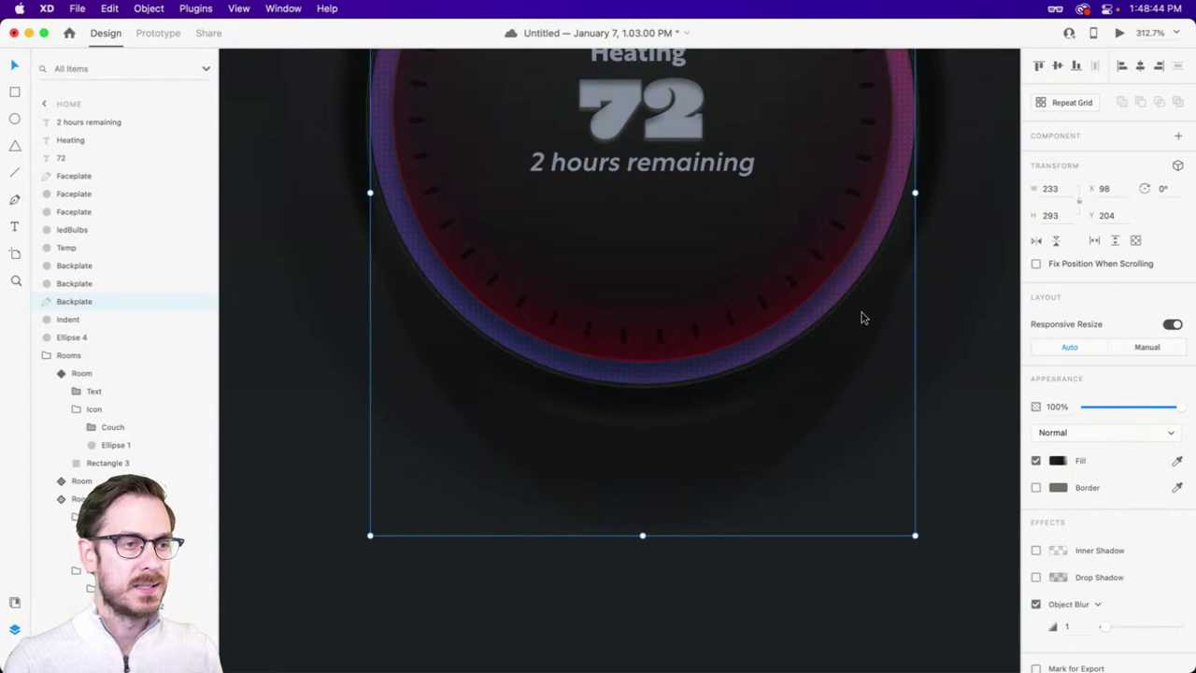
left_click_drag(861, 314, 822, 380)
key("super+z")
left_click(1057, 460)
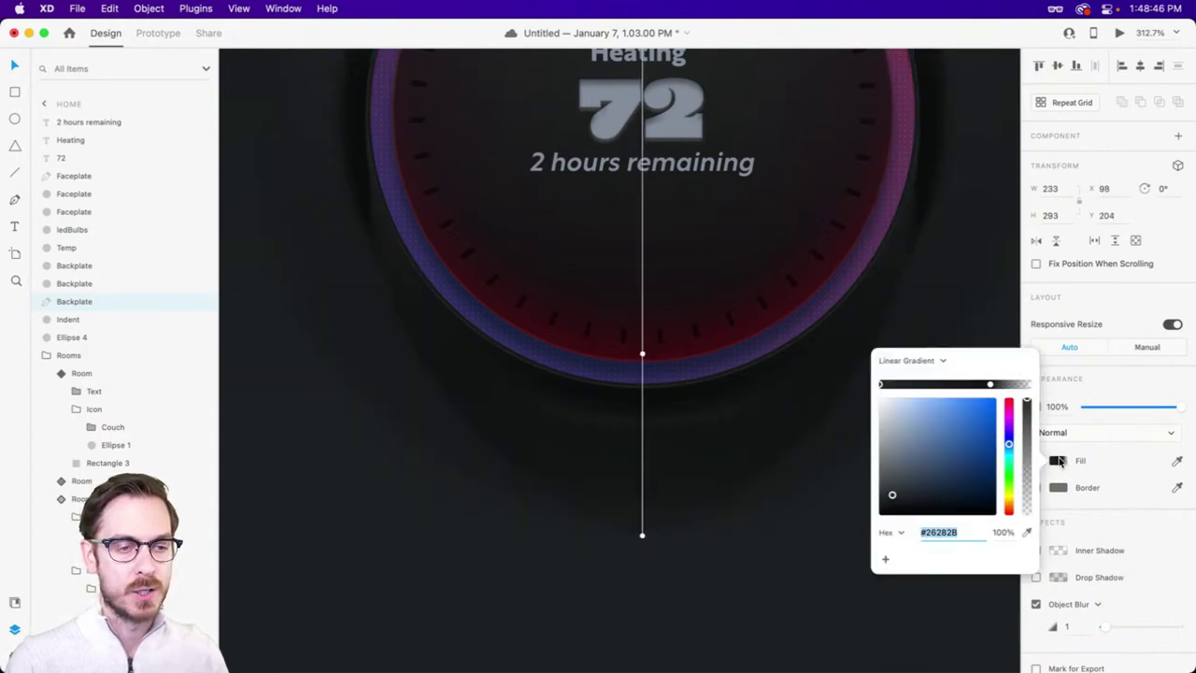
left_click(814, 301)
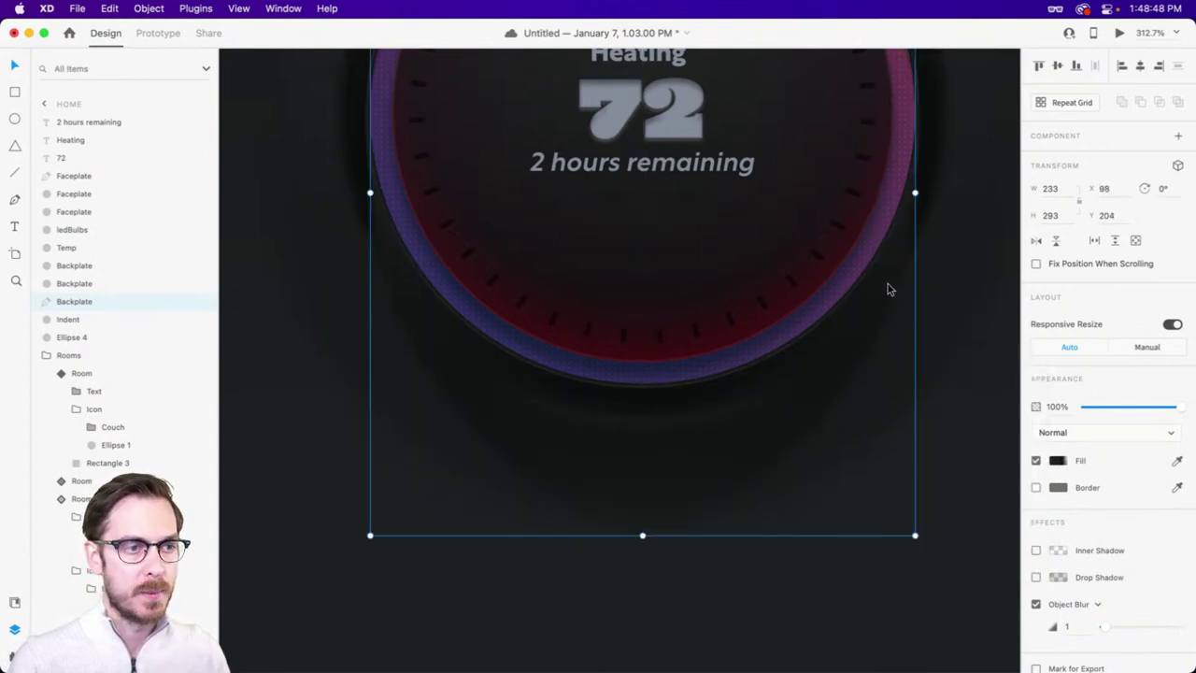
left_click_drag(887, 286, 729, 280)
key("super+z")
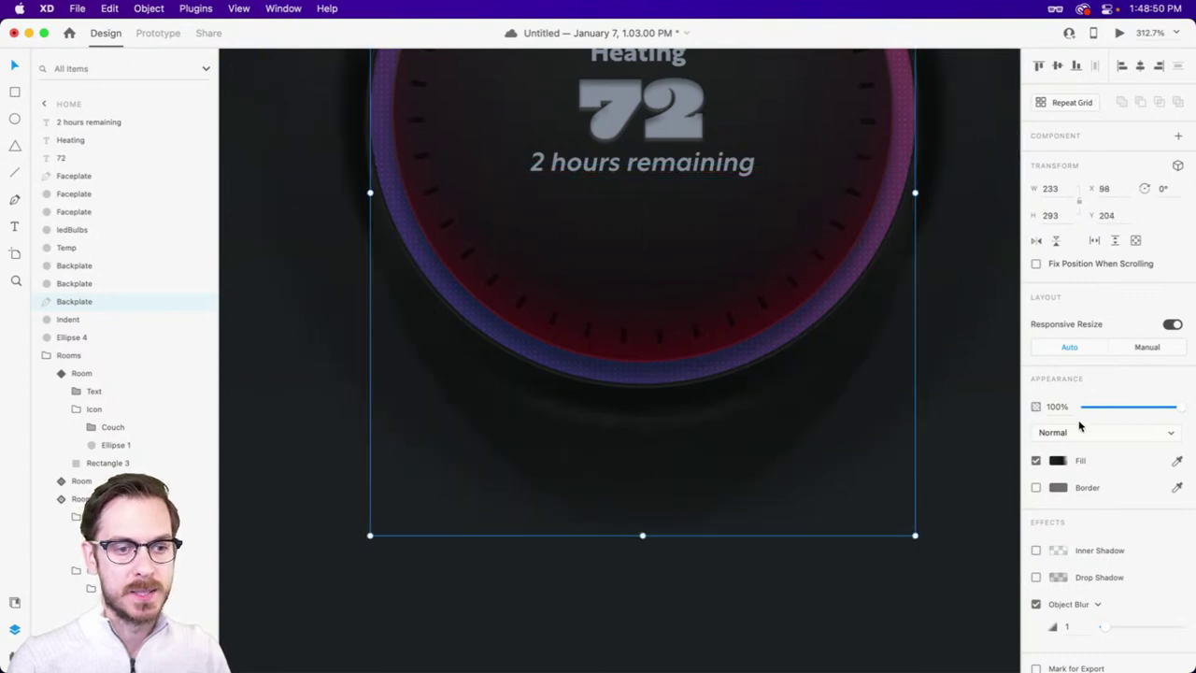
- Try the Multiply blend mode on the stretched Backplate shadow, and settle on Soft Light
left_click(1080, 432)
left_click(1084, 474)
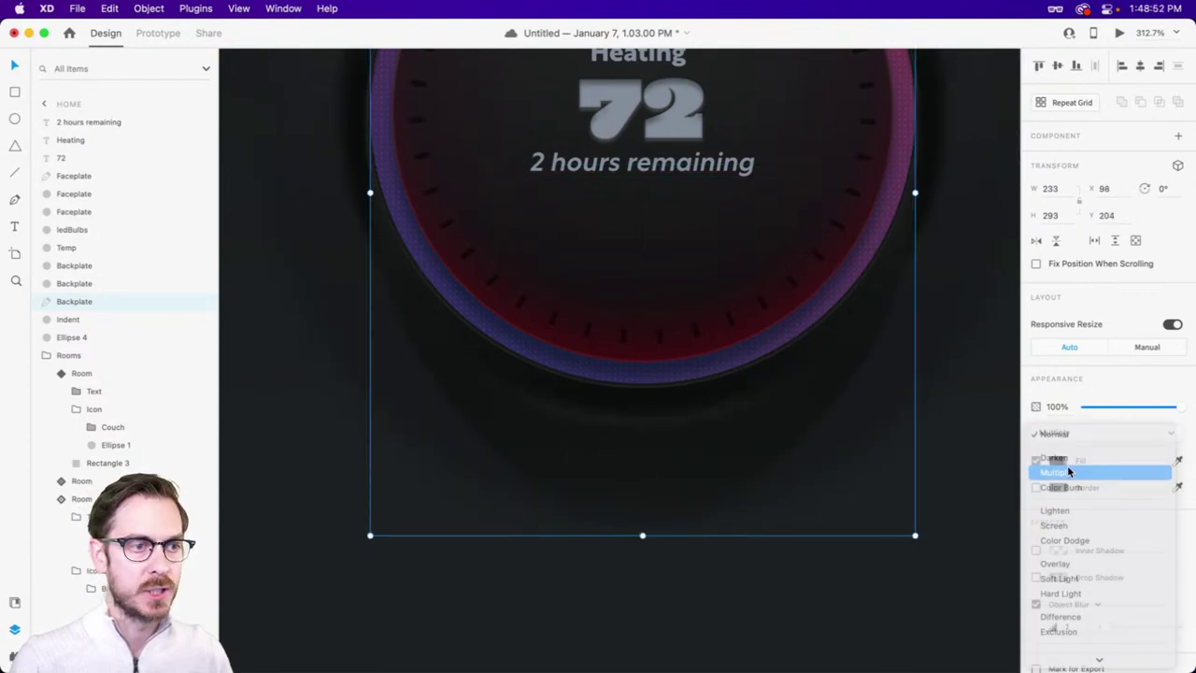
scroll(918, 313, "down", 3)
left_click(1103, 431)
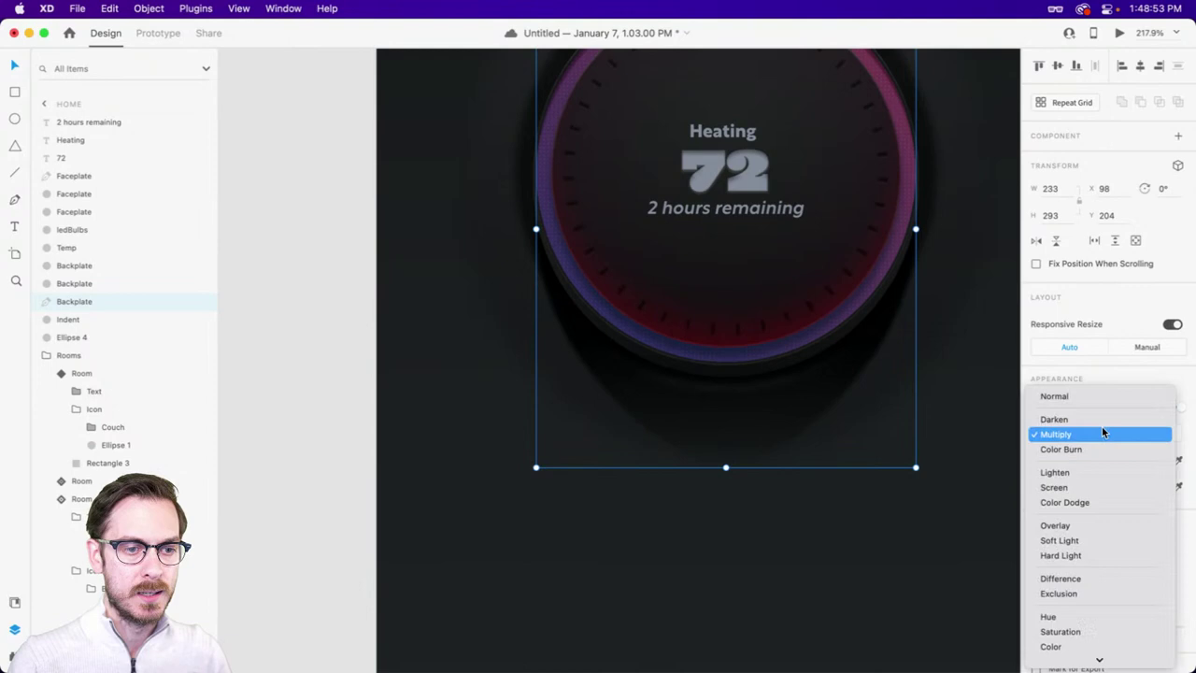
left_click(1082, 540)
scroll(934, 411, "right", 3)
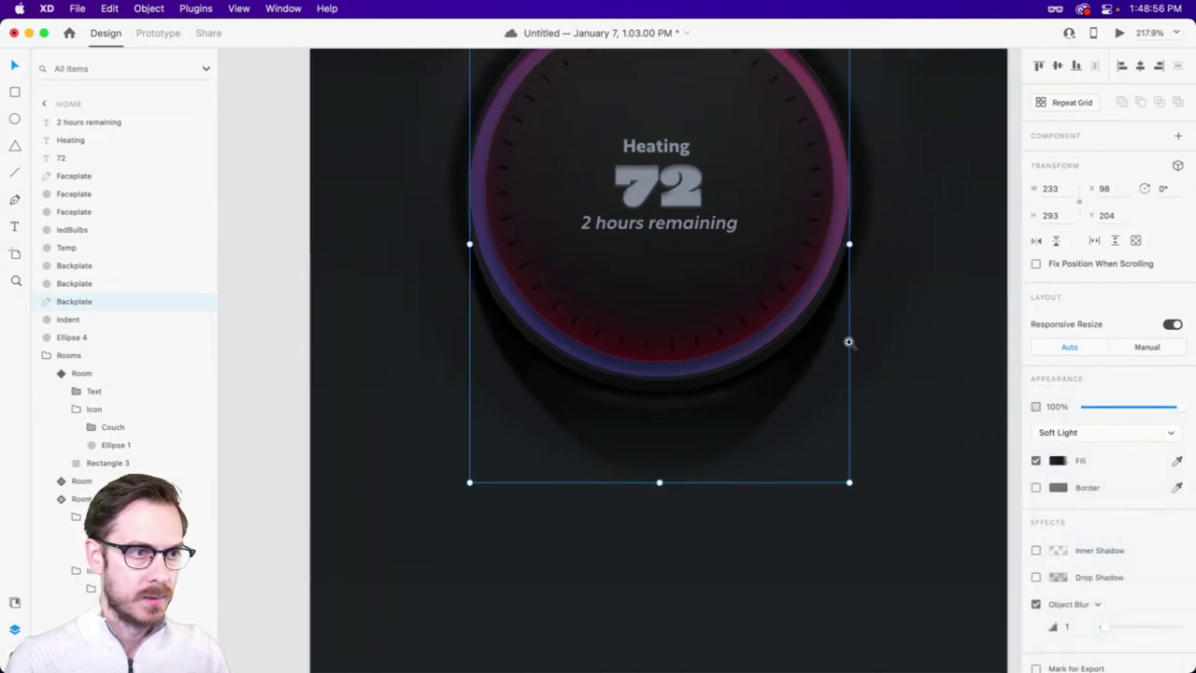
- Reduce the stretched Backplate's middle gradient stop to 58% opacity and make its first stop almost fully transparent
left_click(1064, 462)
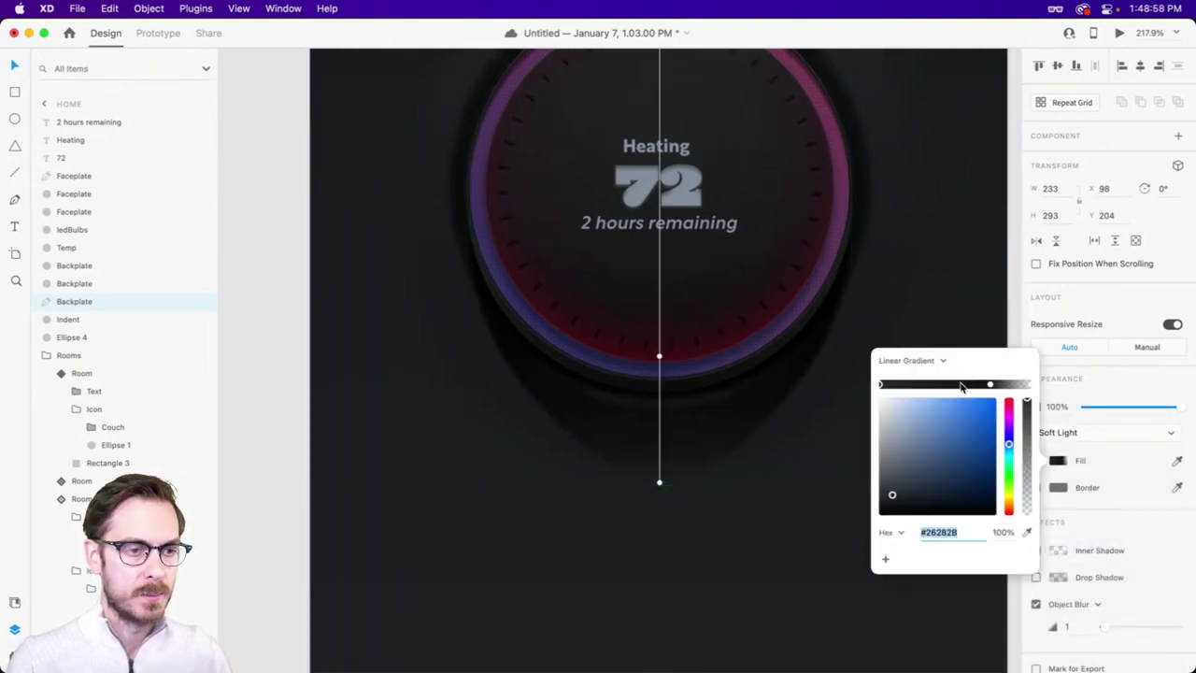
left_click(991, 384)
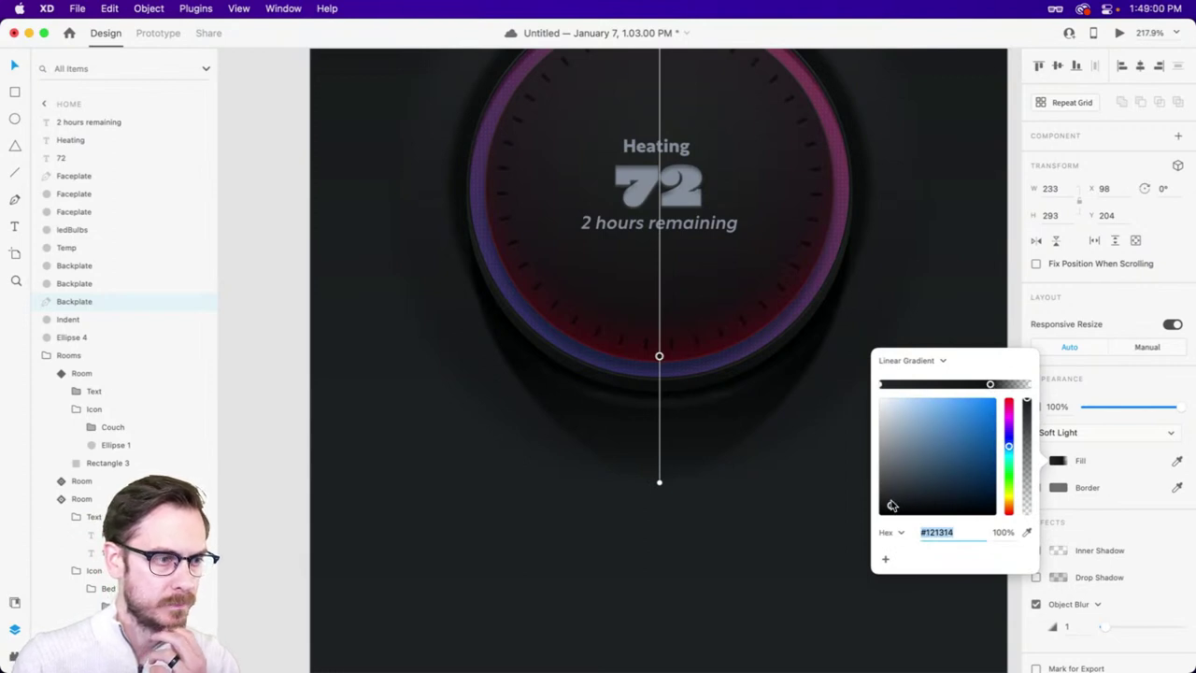
left_click_drag(1027, 402, 1027, 447)
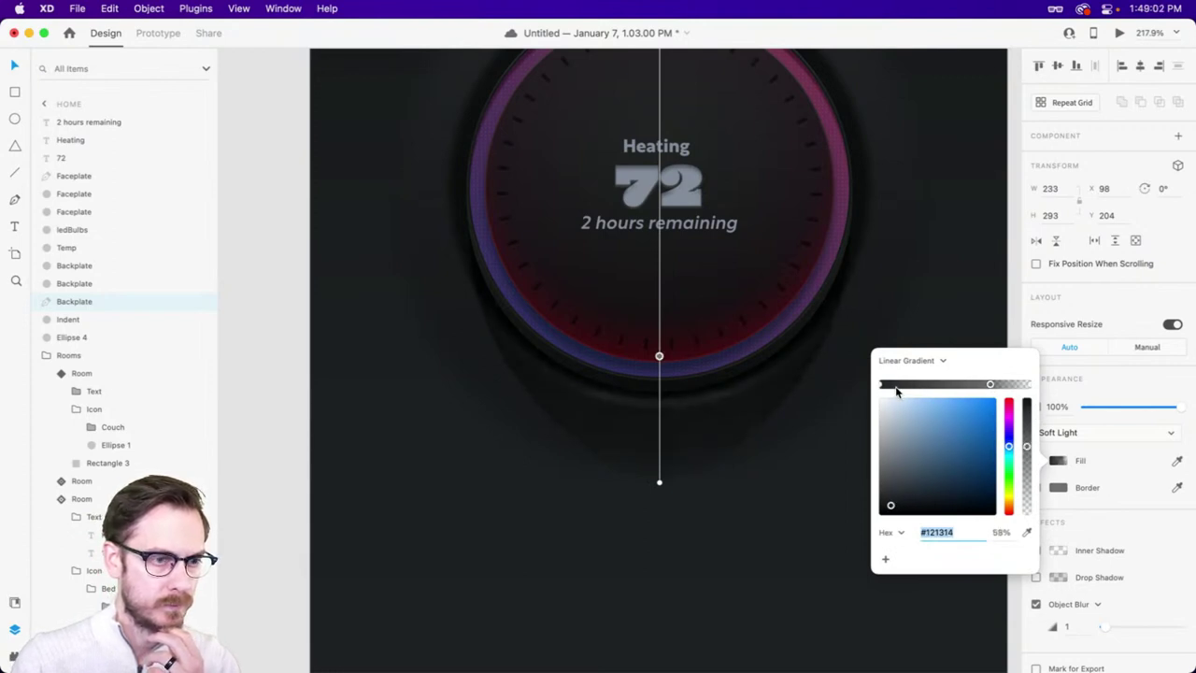
left_click(881, 387)
left_click_drag(1027, 402, 1024, 512)
left_click(677, 447)
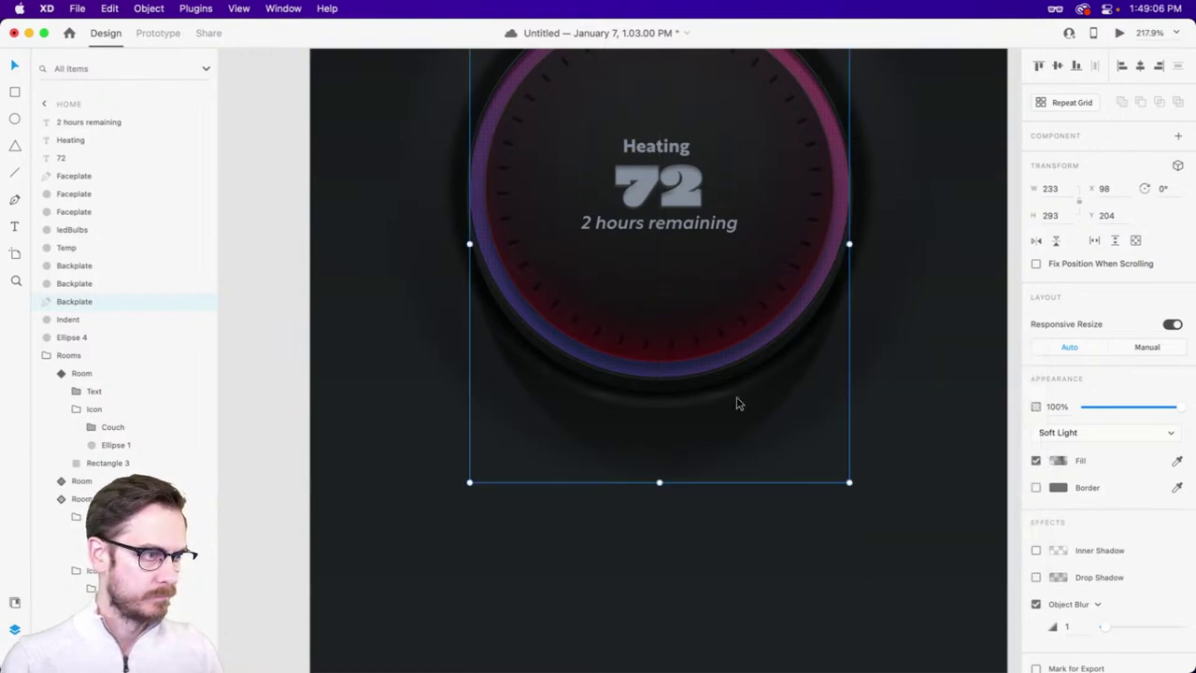
- Lighten the Indent's top gradient stop to about #191A1C
left_click(67, 318)
left_click(1057, 461)
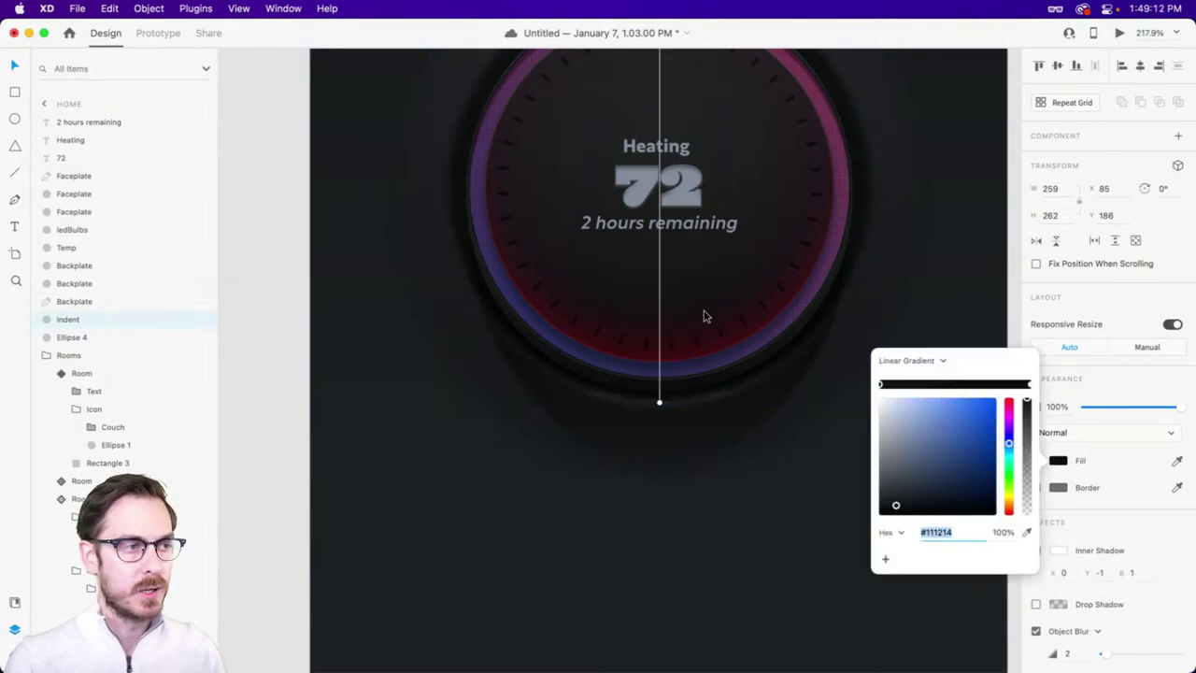
left_click(1030, 385)
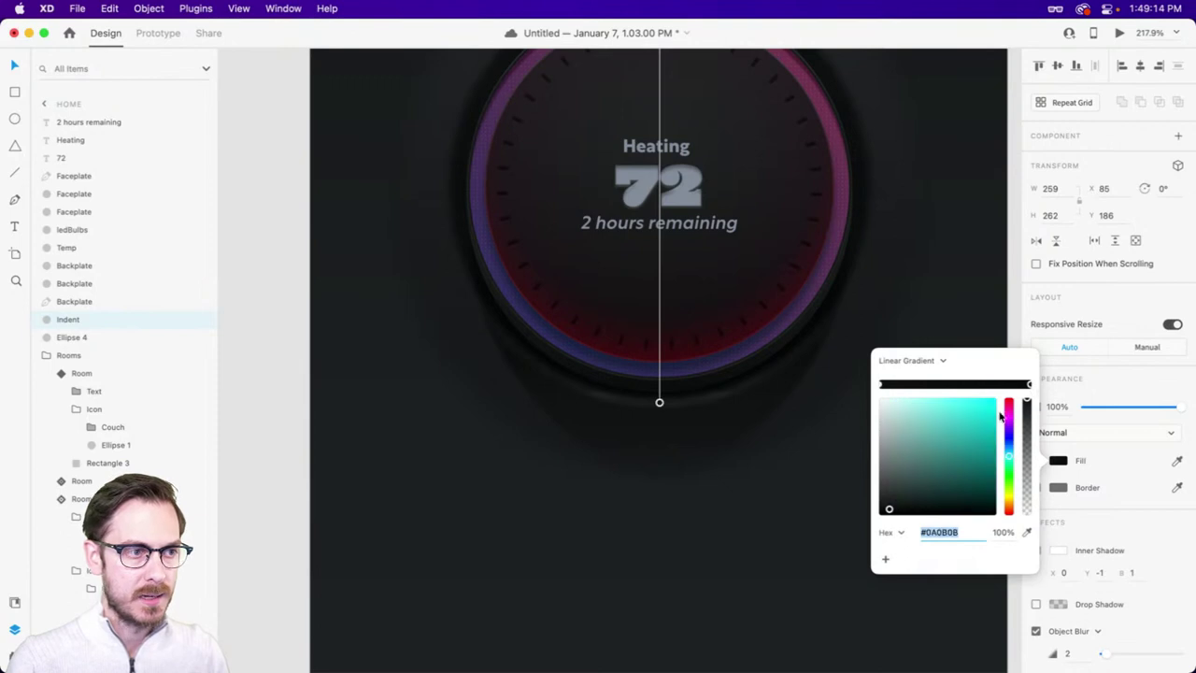
left_click(882, 385)
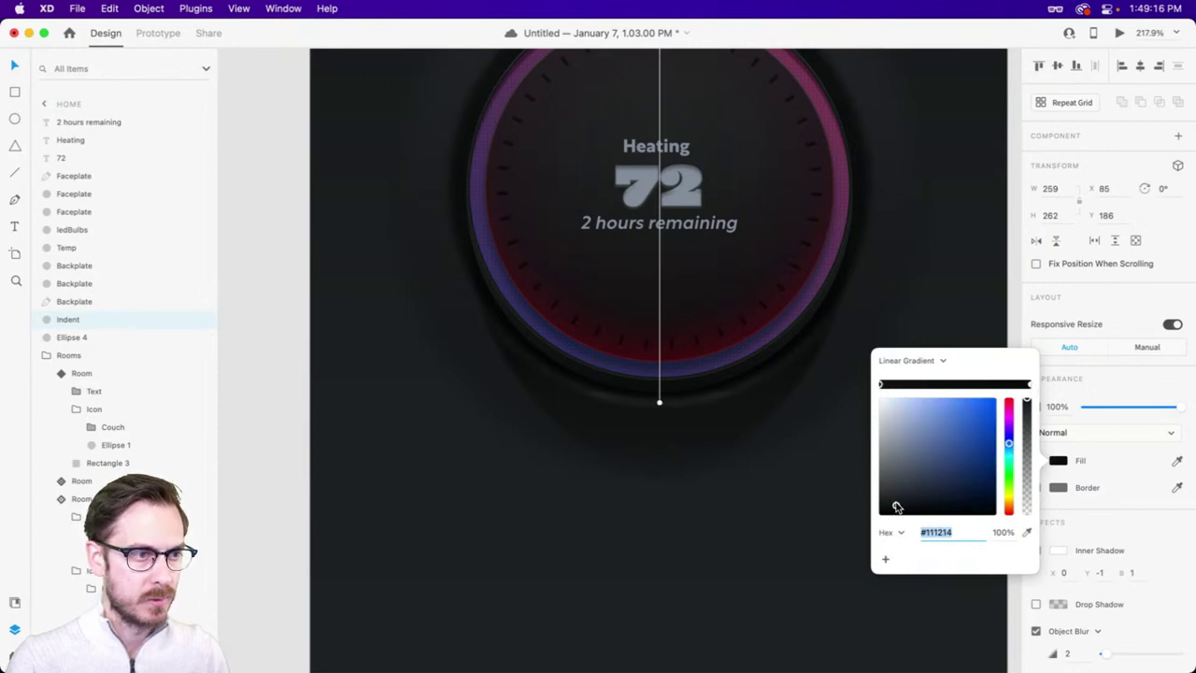
mouse_move(897, 506)
left_mouse_down()
mouse_move(897, 492)
mouse_move(888, 502)
left_mouse_up()
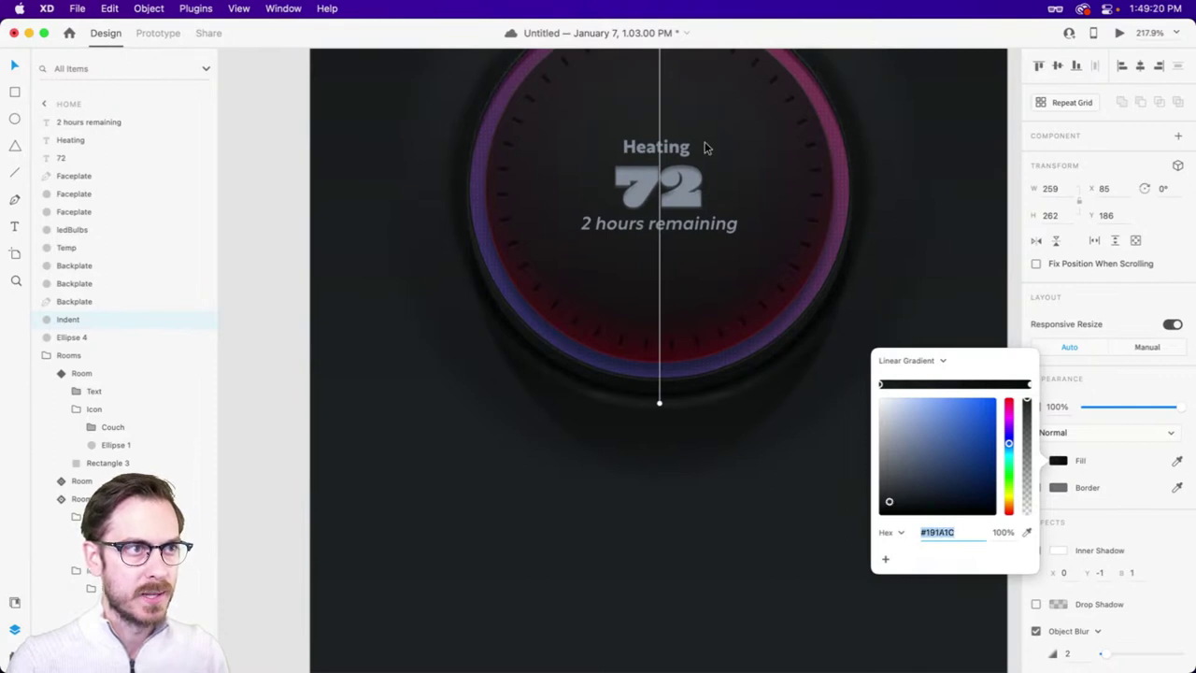
- Shrink the Indent to about 255 by 255 so it sits closer around the dial
scroll(705, 147, "up", 3)
left_click(660, 135)
left_click_drag(660, 140, 660, 142)
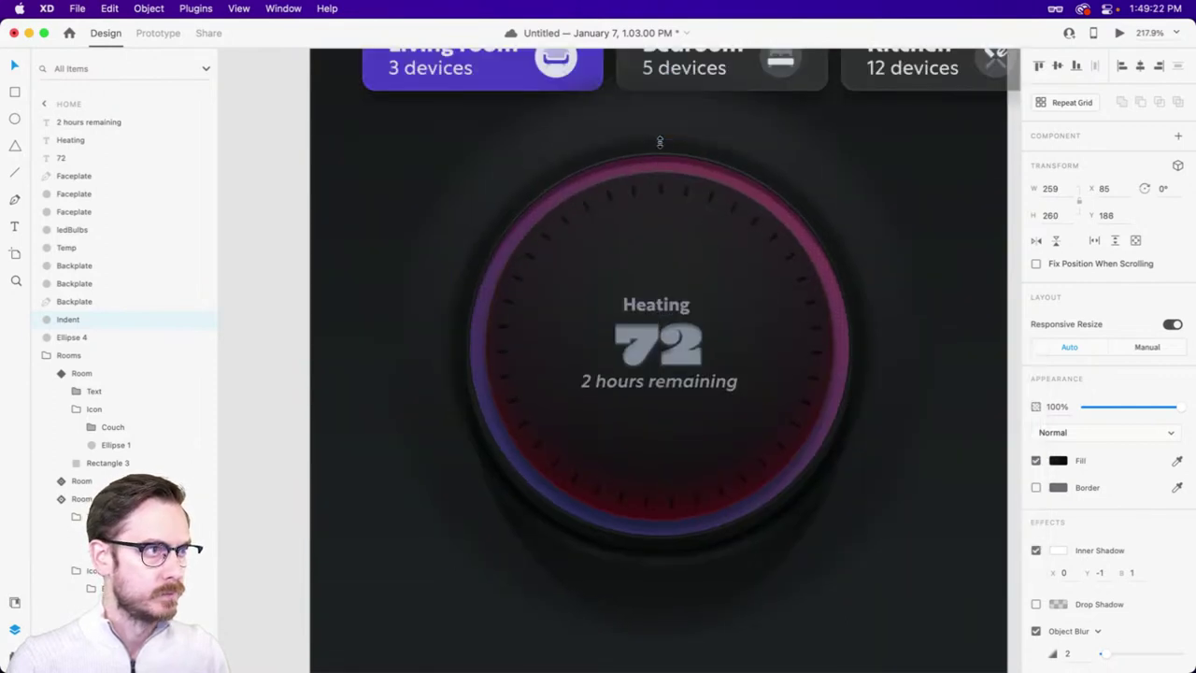
left_click_drag(871, 355, 863, 355)
scroll(694, 440, "down", 2)
scroll(665, 423, "up", 3)
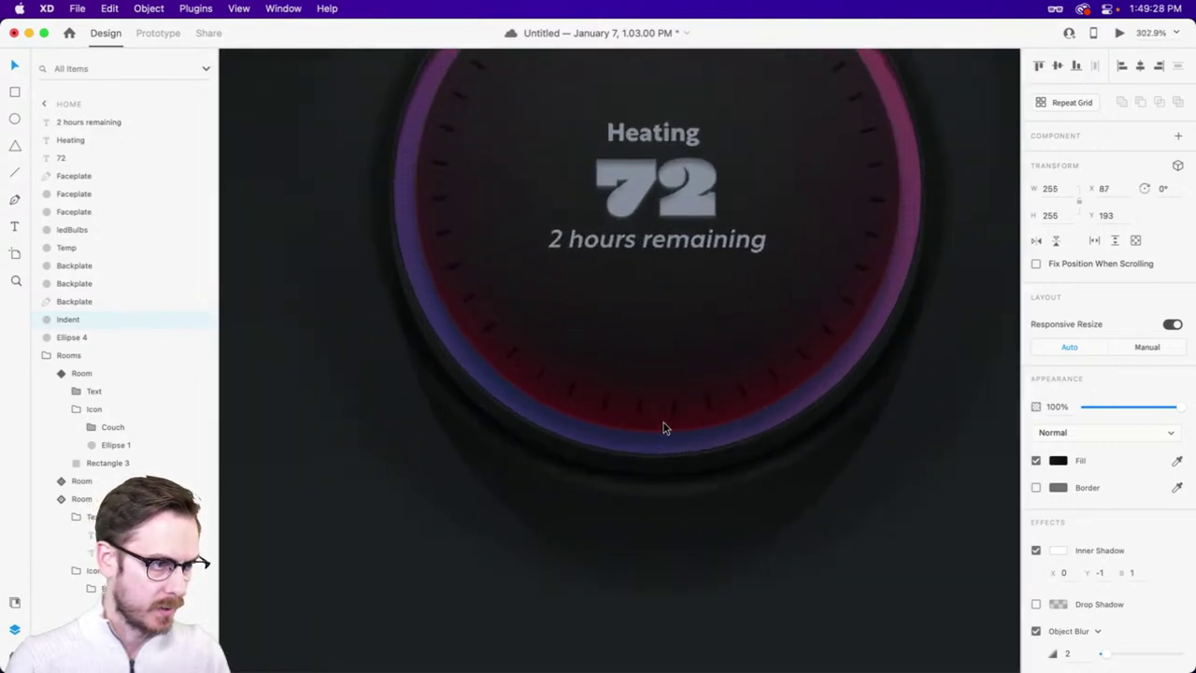
scroll(663, 428, "down", 3)
left_click(675, 402)
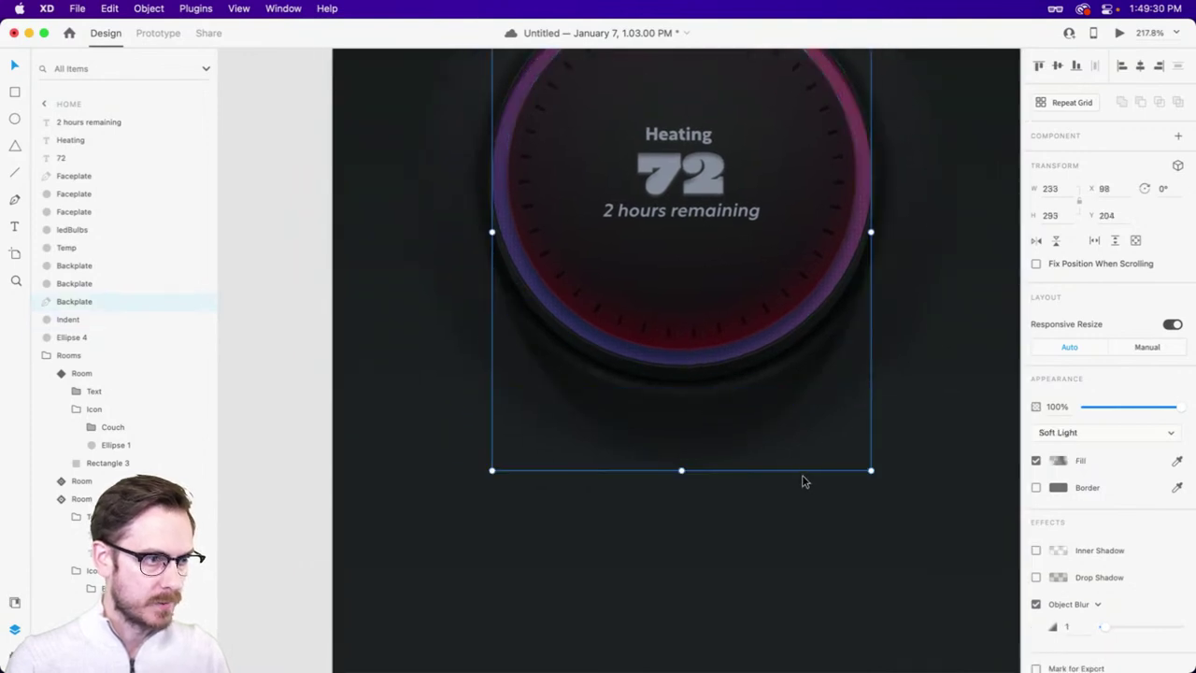
scroll(763, 440, "up", 2)
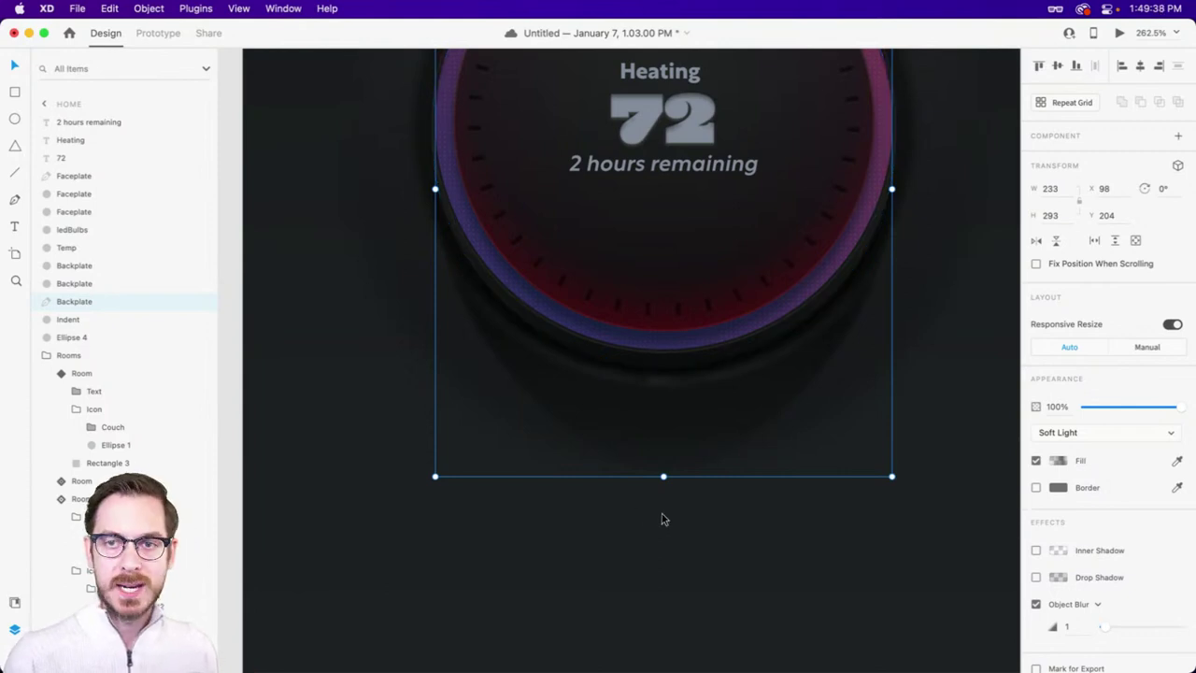
left_click(692, 541)
- Change the bottom gradient stop of the 237-wide circular Backplate to about #121314
left_click(655, 363)
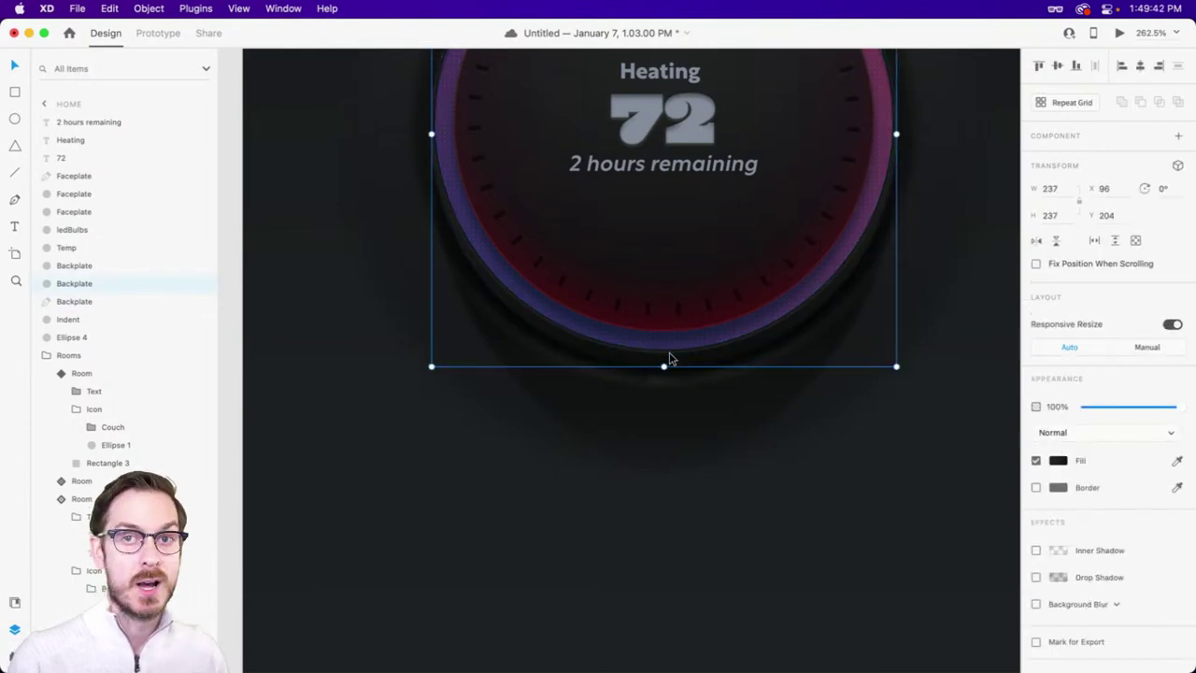
left_click(1060, 462)
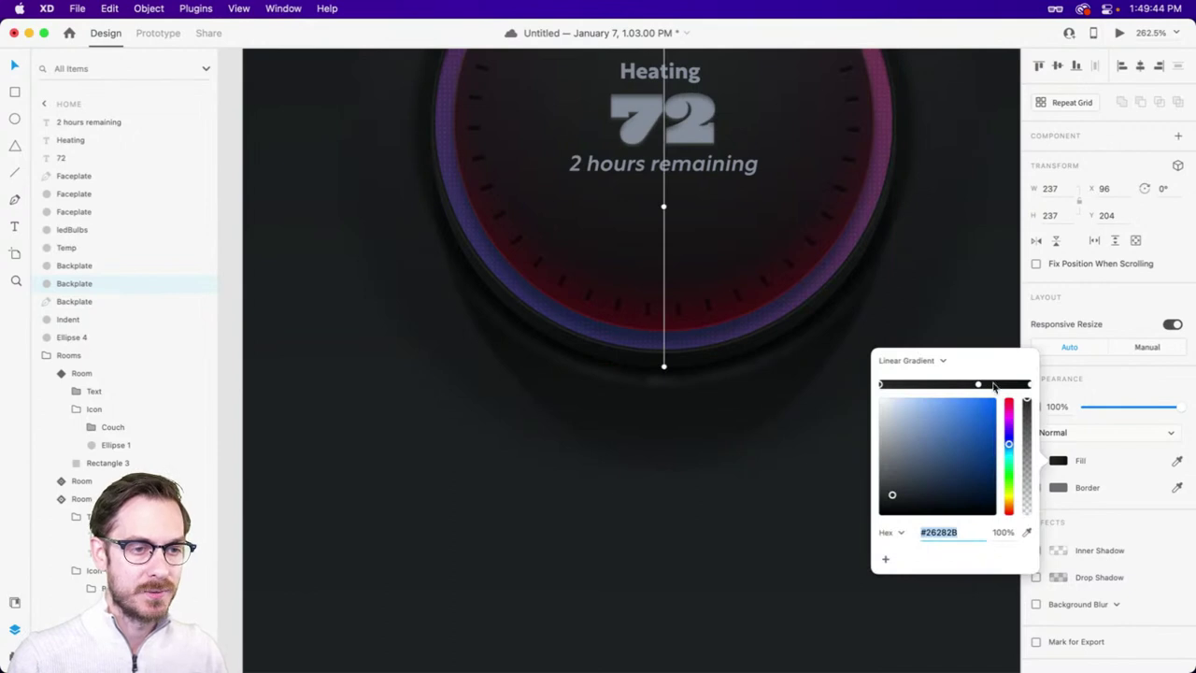
left_click(1030, 384)
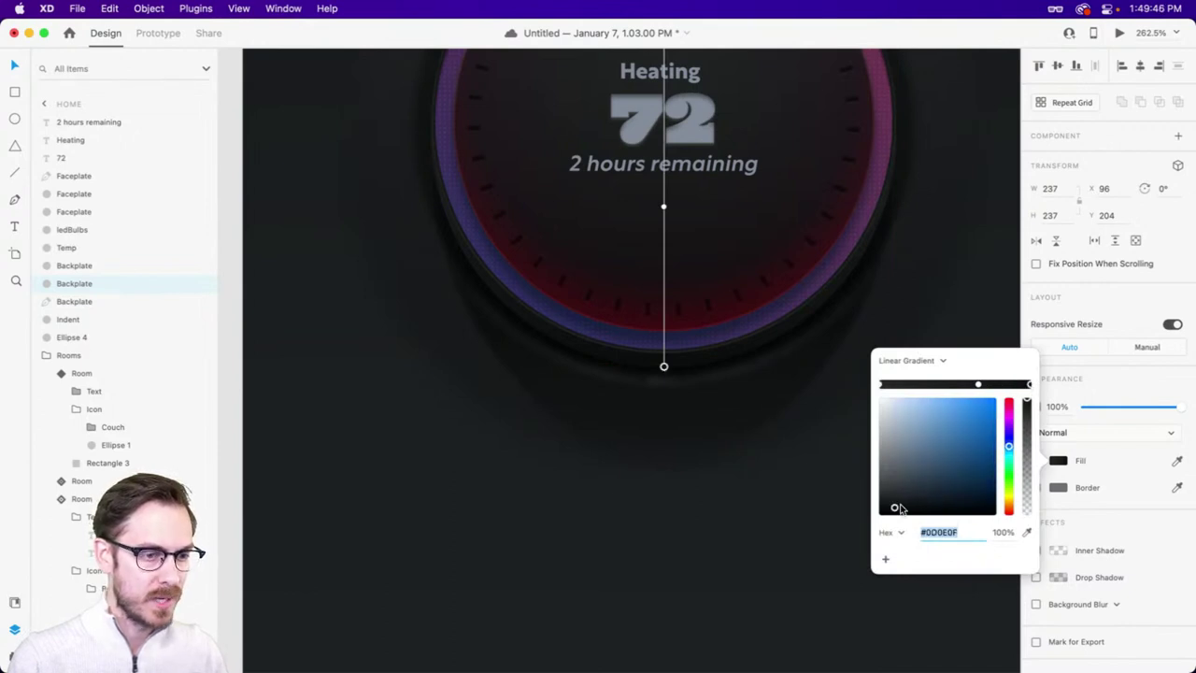
left_click_drag(889, 504, 888, 507)
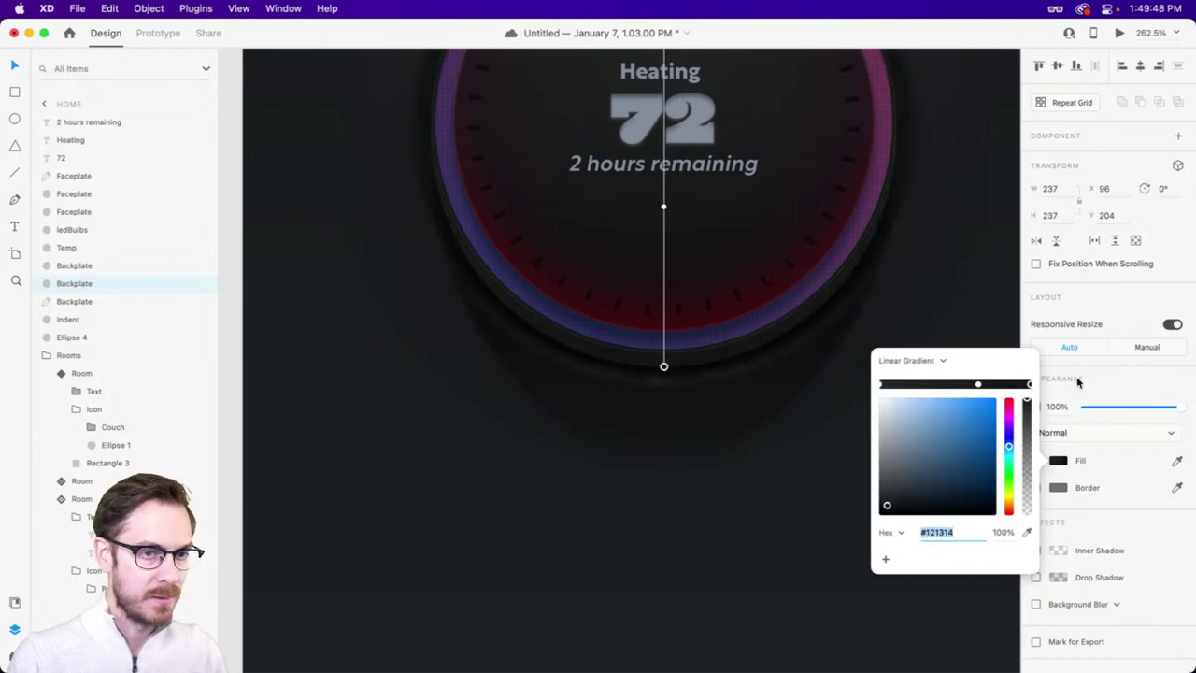
left_click(1022, 572)
- Add a black inner shadow to the circular Backplate with a Y offset of -3 and a blur of 5
left_click(1035, 550)
left_click(1059, 551)
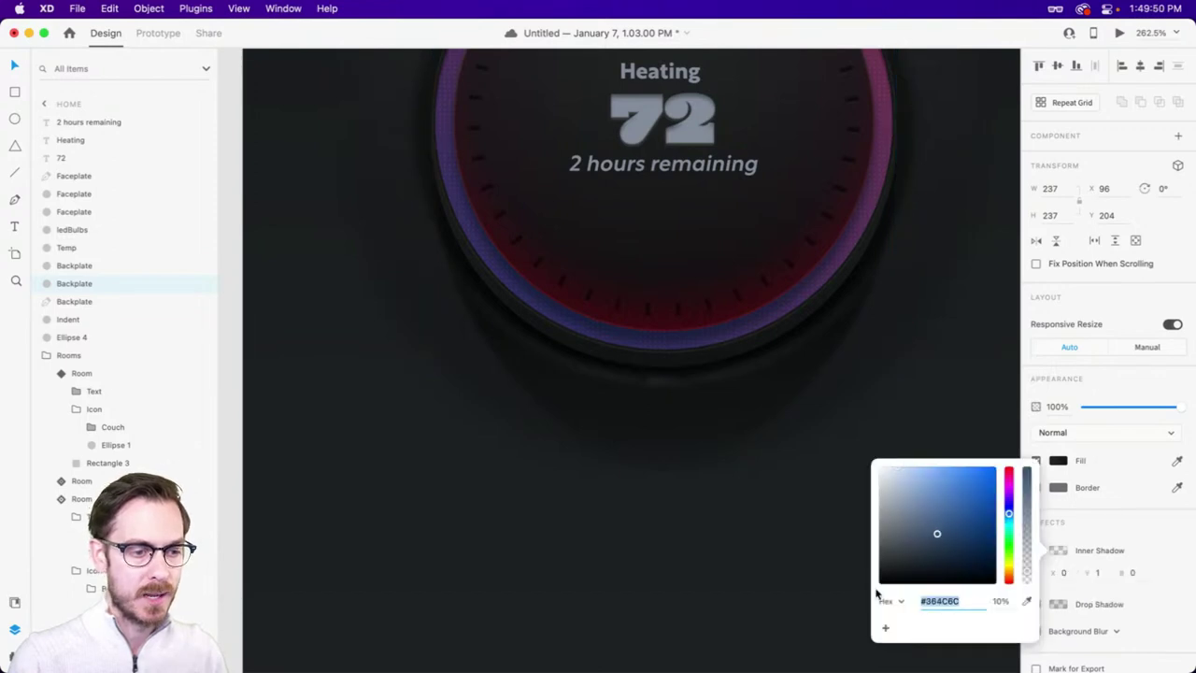
left_click(1097, 573)
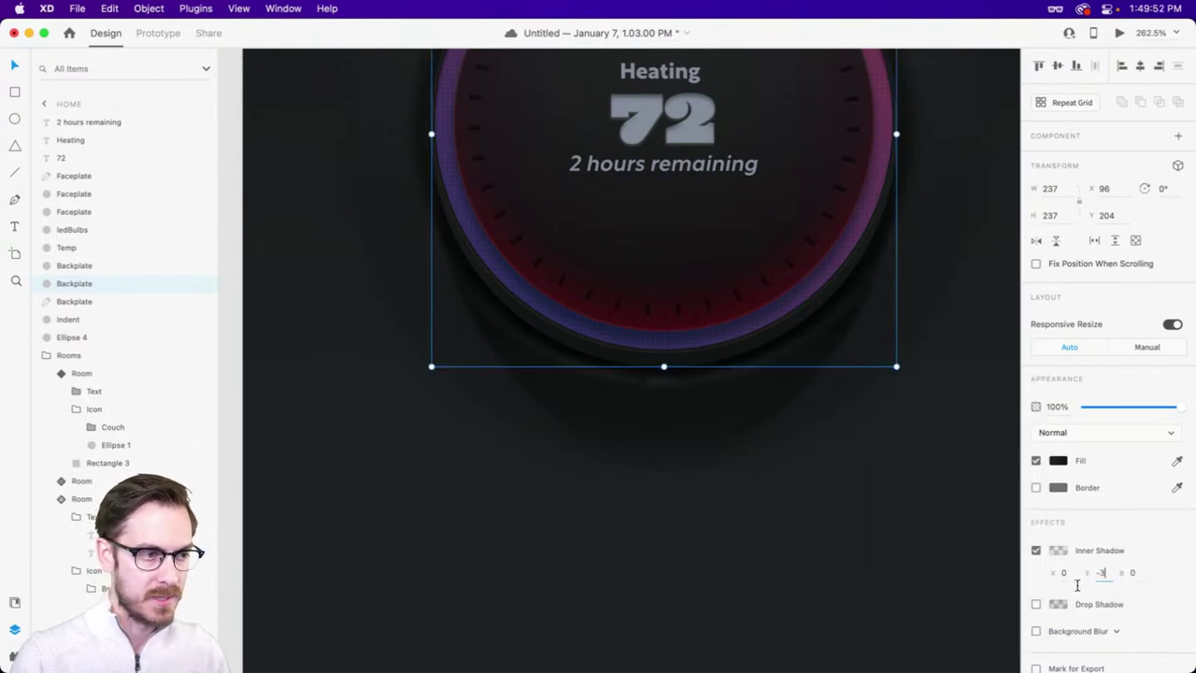
type("-3")
key("Return")
type("3")
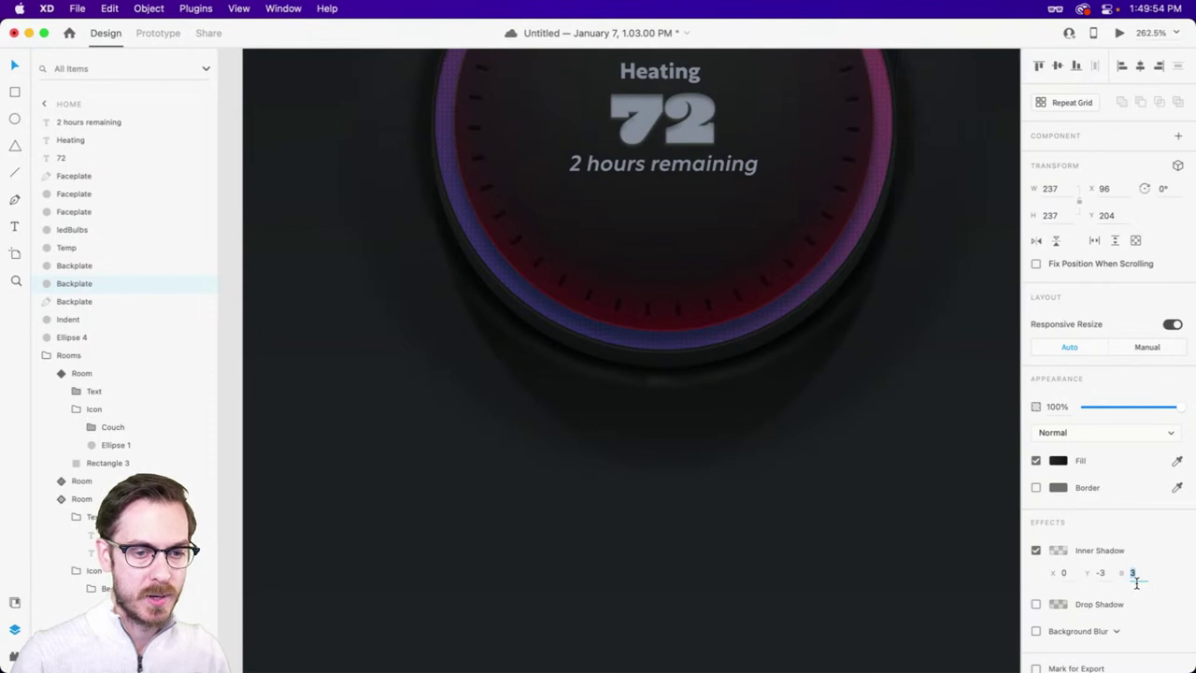
key("Return")
- Raise the opacity of the circular Backplate's black inner shadow to 55% and check the dial's lower edge
left_click(1057, 551)
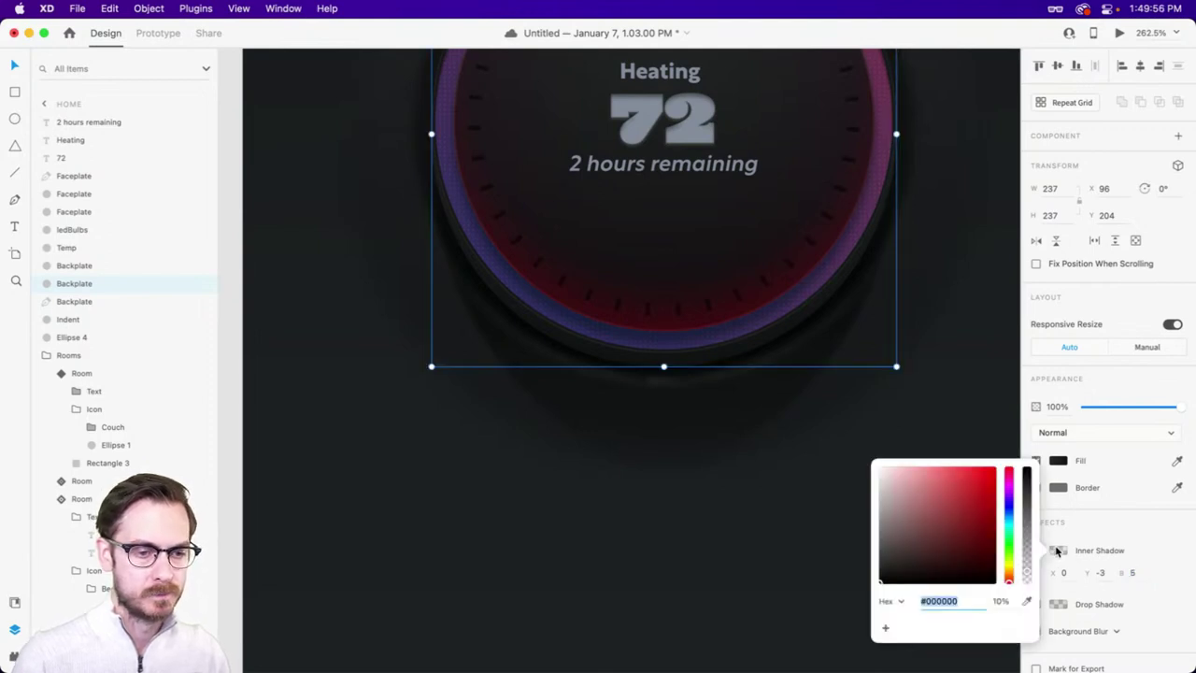
left_click_drag(1022, 572, 1017, 526)
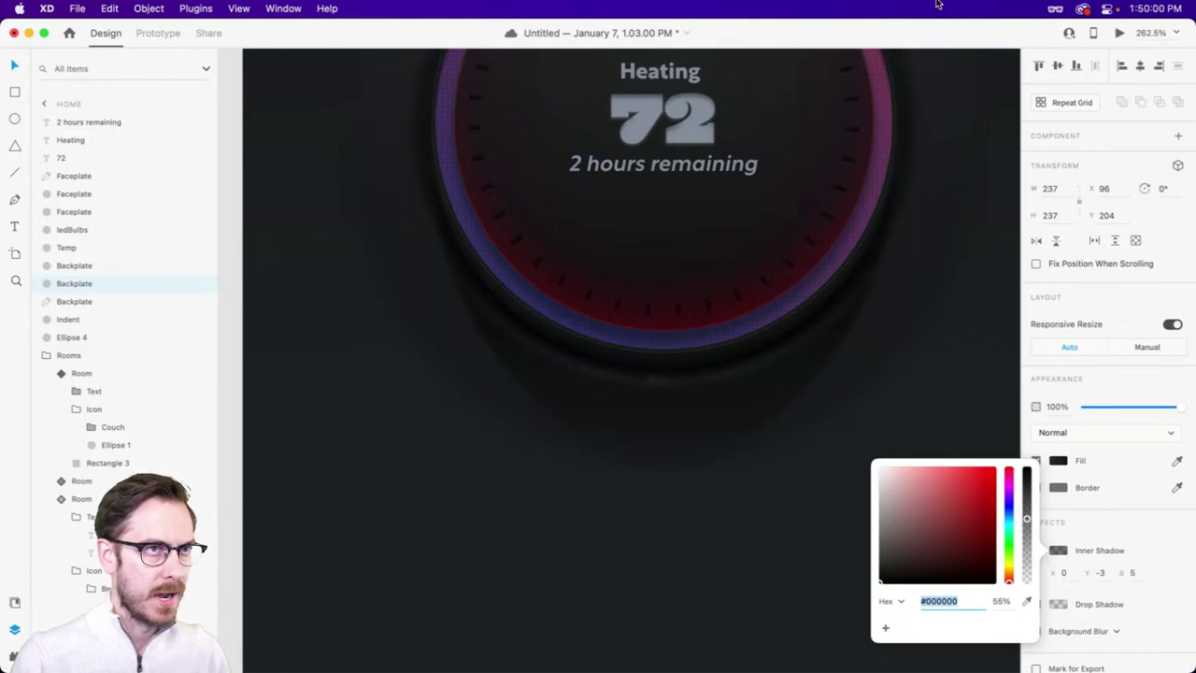
key("Escape")
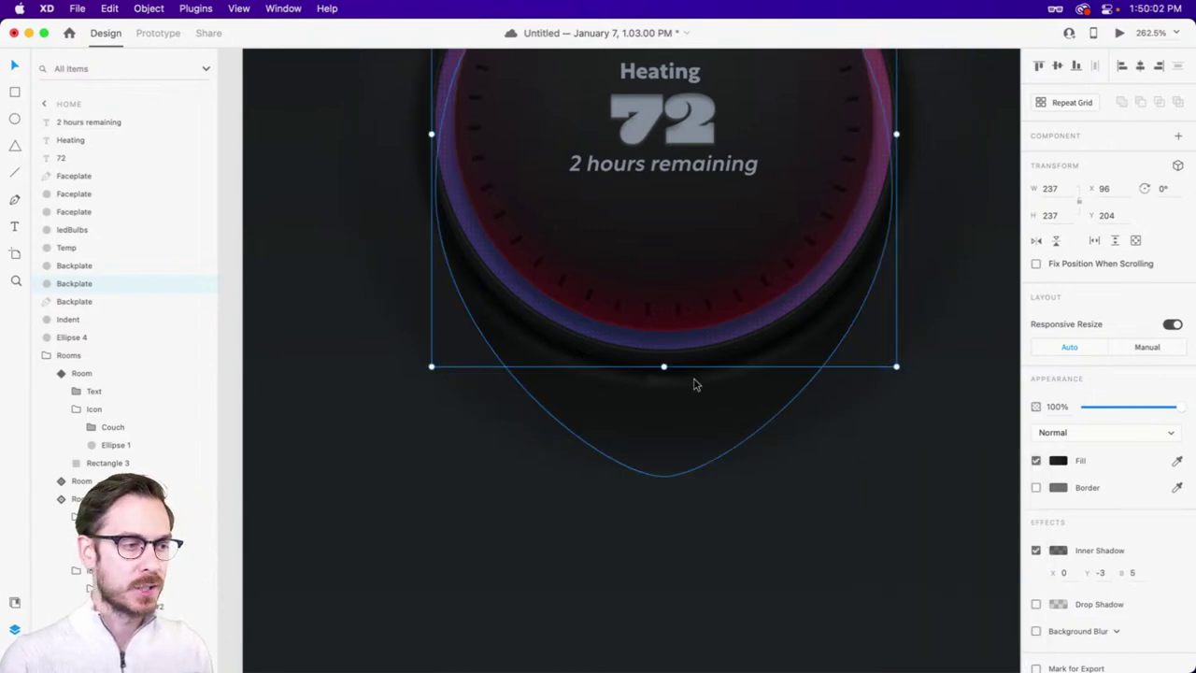
key("Escape")
scroll(697, 425, "up", 5)
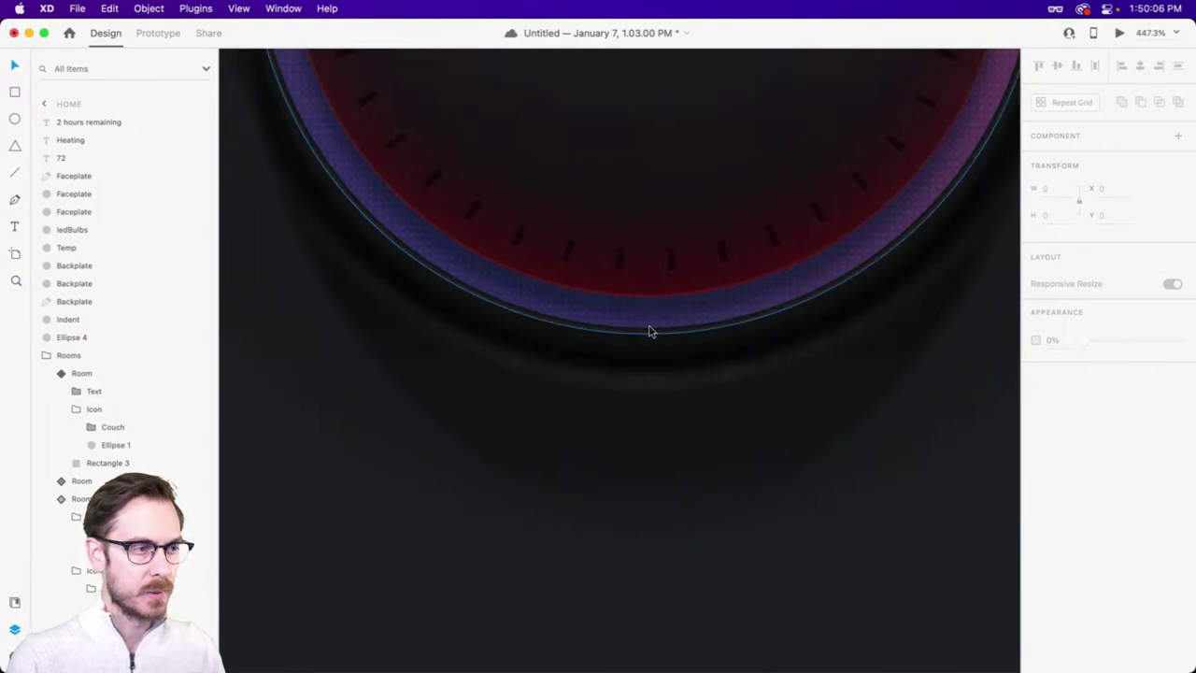
scroll(652, 368, "down", 5)
scroll(676, 187, "up", 3)
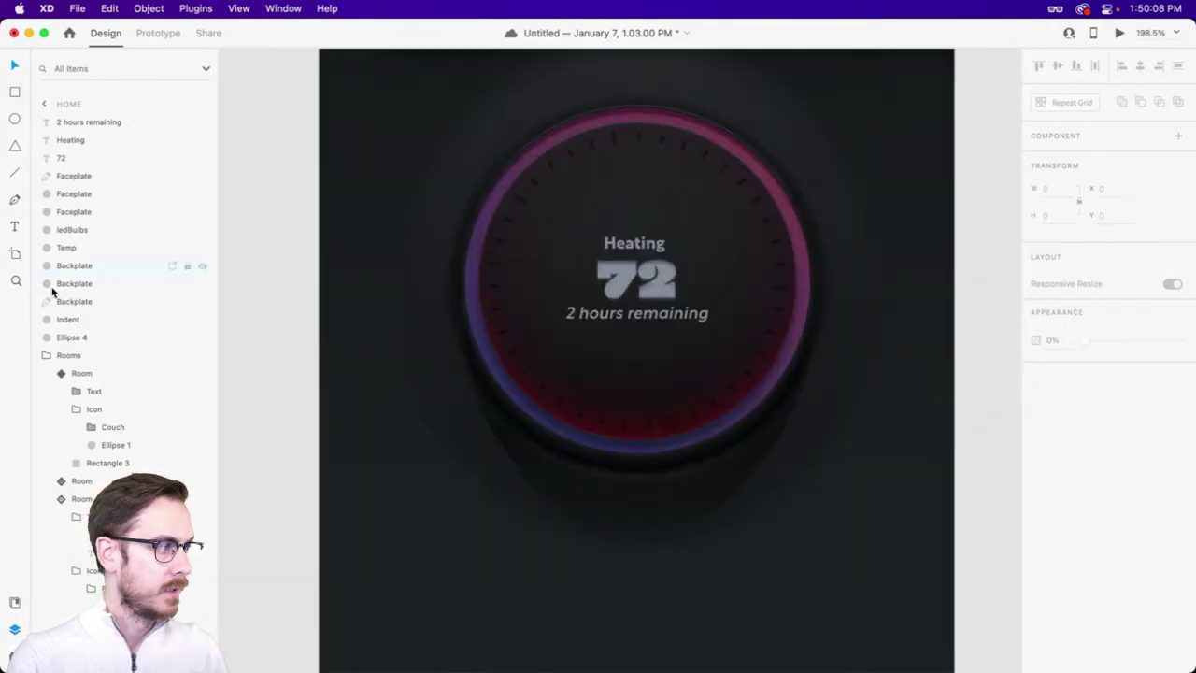
- Make the Temp ring's pink and blue gradient stops more saturated, with the pink stop at about #83284B
left_click(683, 301)
left_click(66, 248)
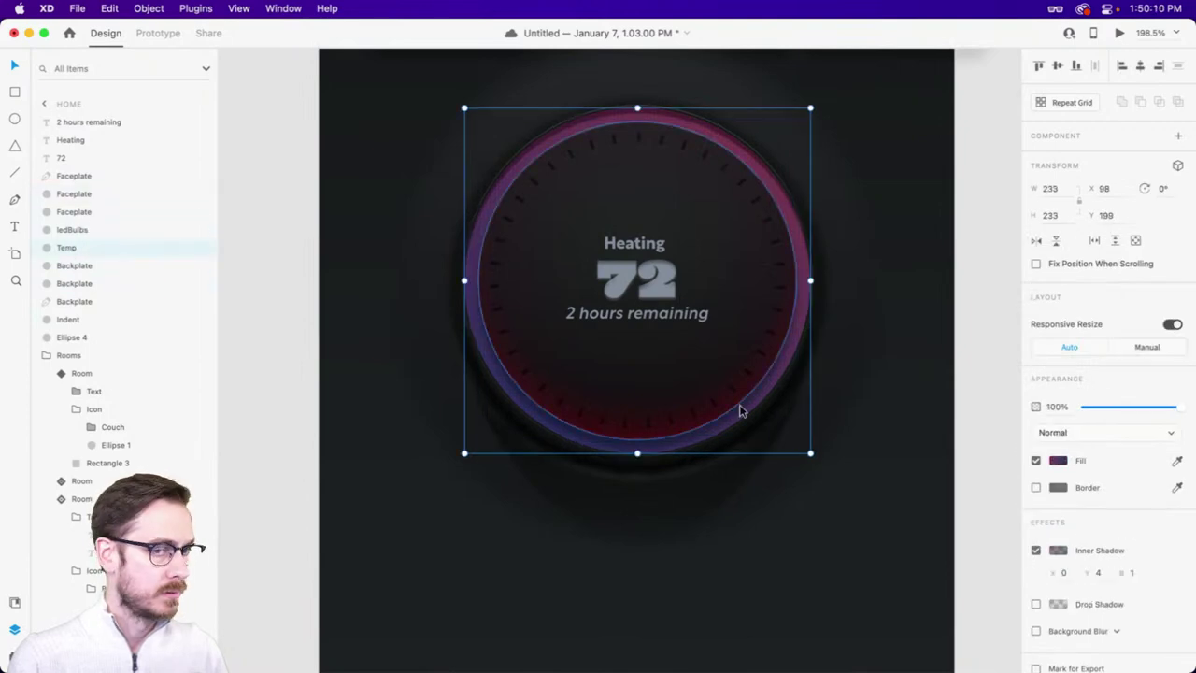
left_click(1057, 461)
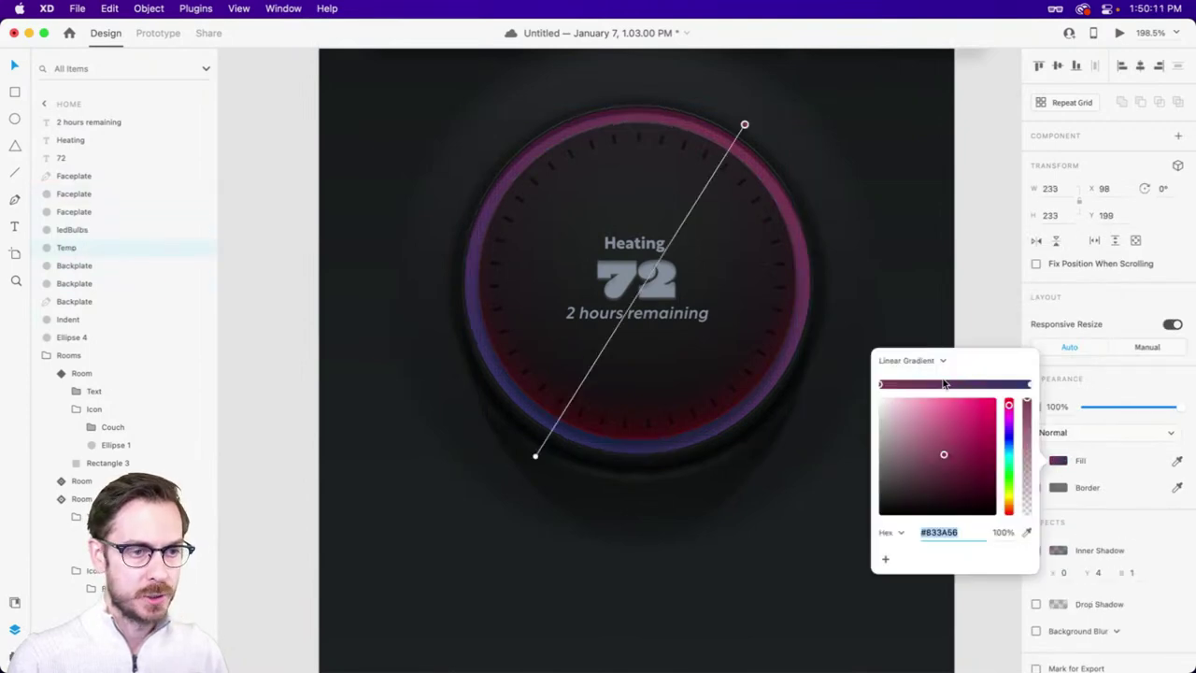
left_click(1031, 385)
mouse_move(952, 466)
left_mouse_down()
mouse_move(968, 471)
mouse_move(950, 454)
mouse_move(960, 457)
left_mouse_up()
left_click(882, 384)
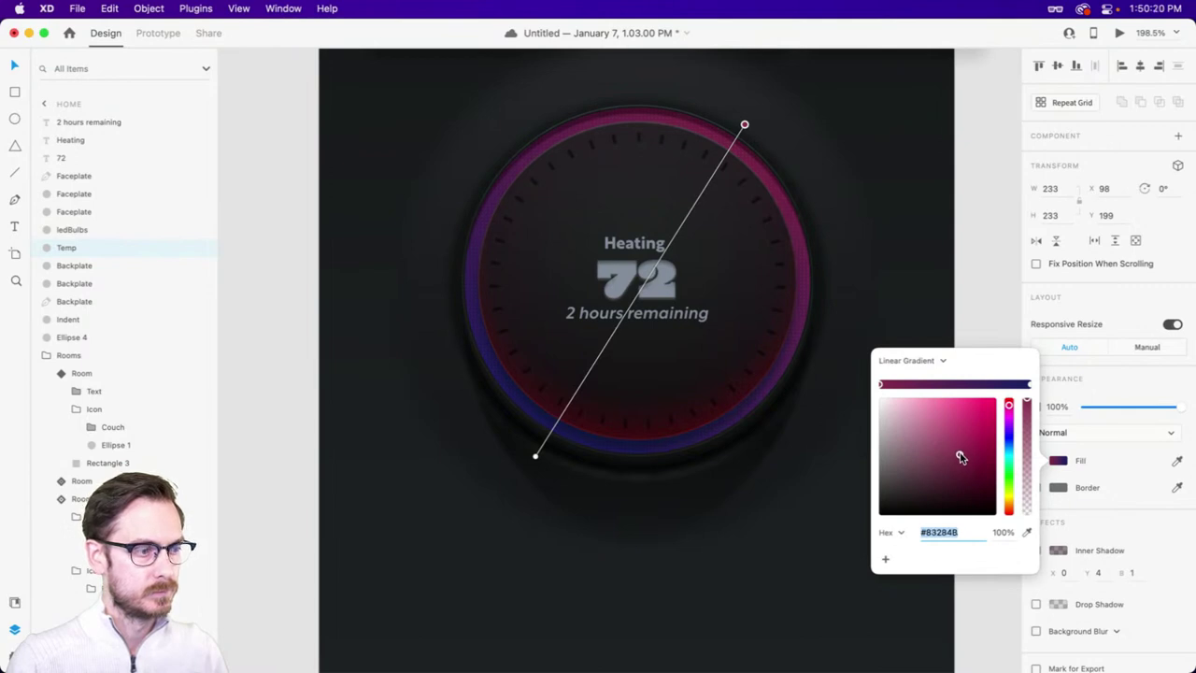
key("Escape")
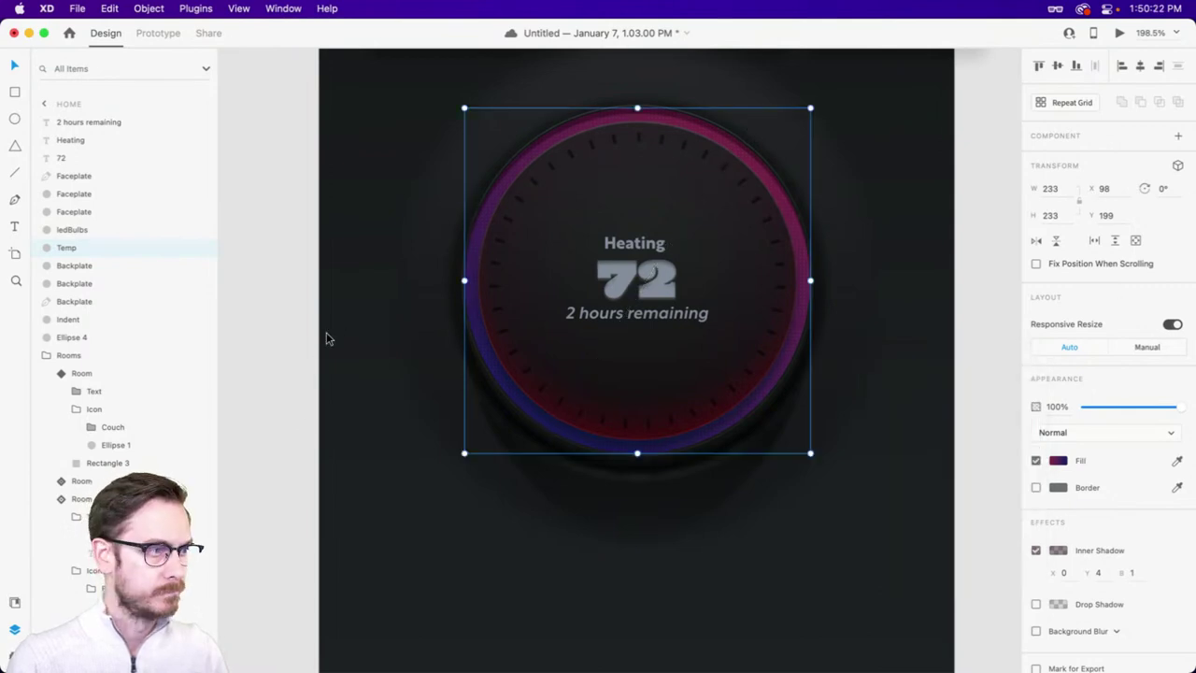
- Set the border of the dark 215-wide Faceplate to black at 42% opacity and a size of 2
left_click(560, 340)
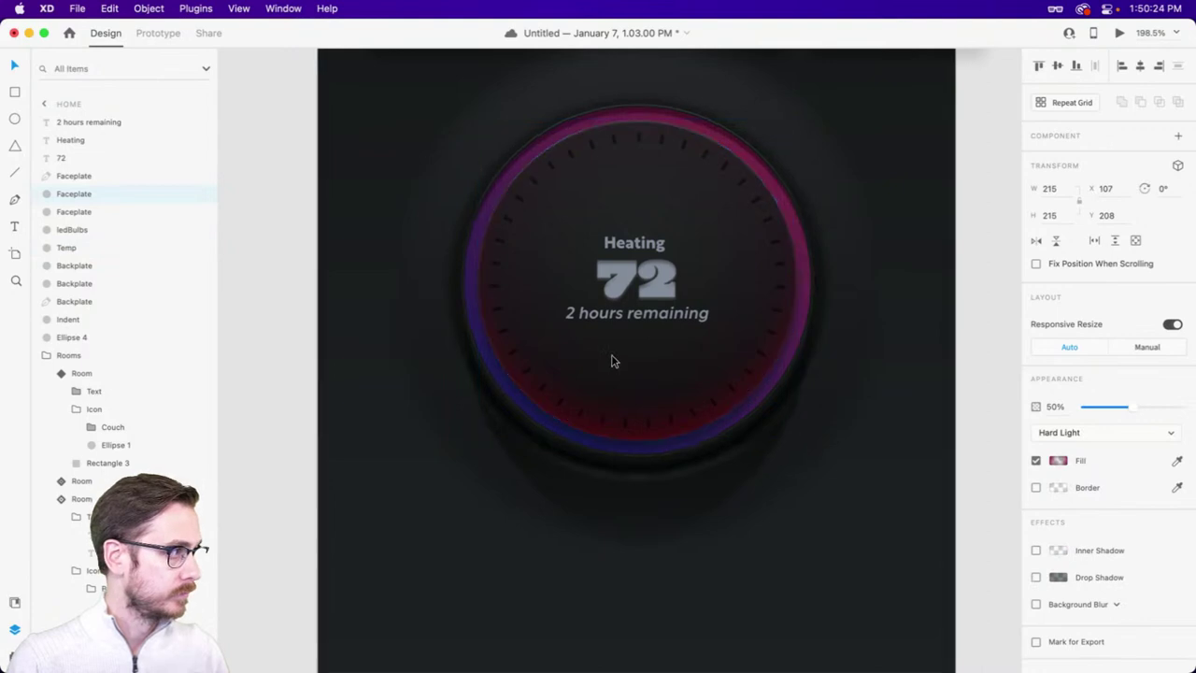
scroll(614, 361, "up", 5)
left_click(153, 210)
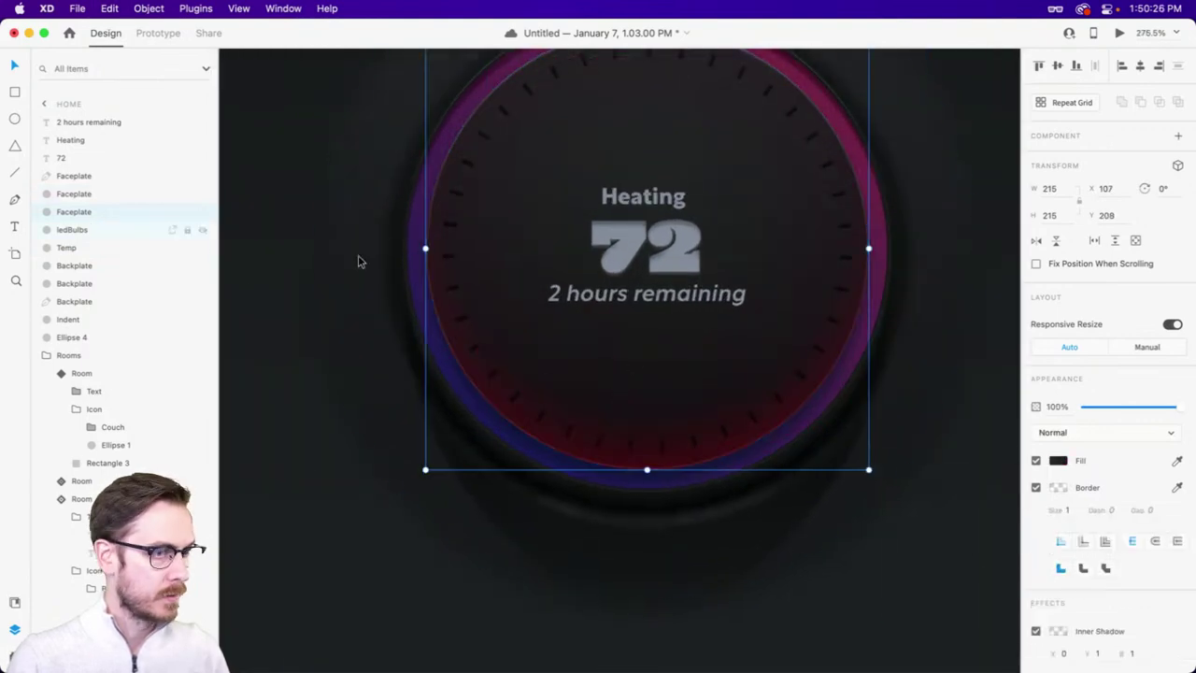
scroll(358, 262, "down", 3)
scroll(1068, 374, "down", 3)
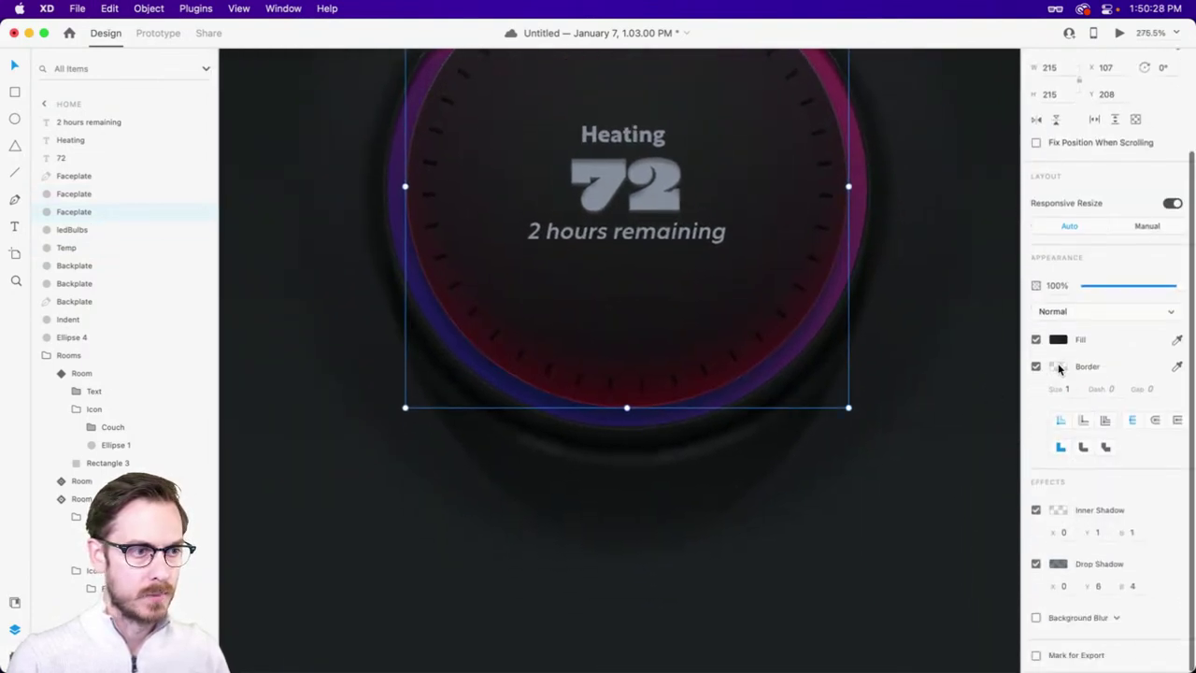
left_click(1059, 367)
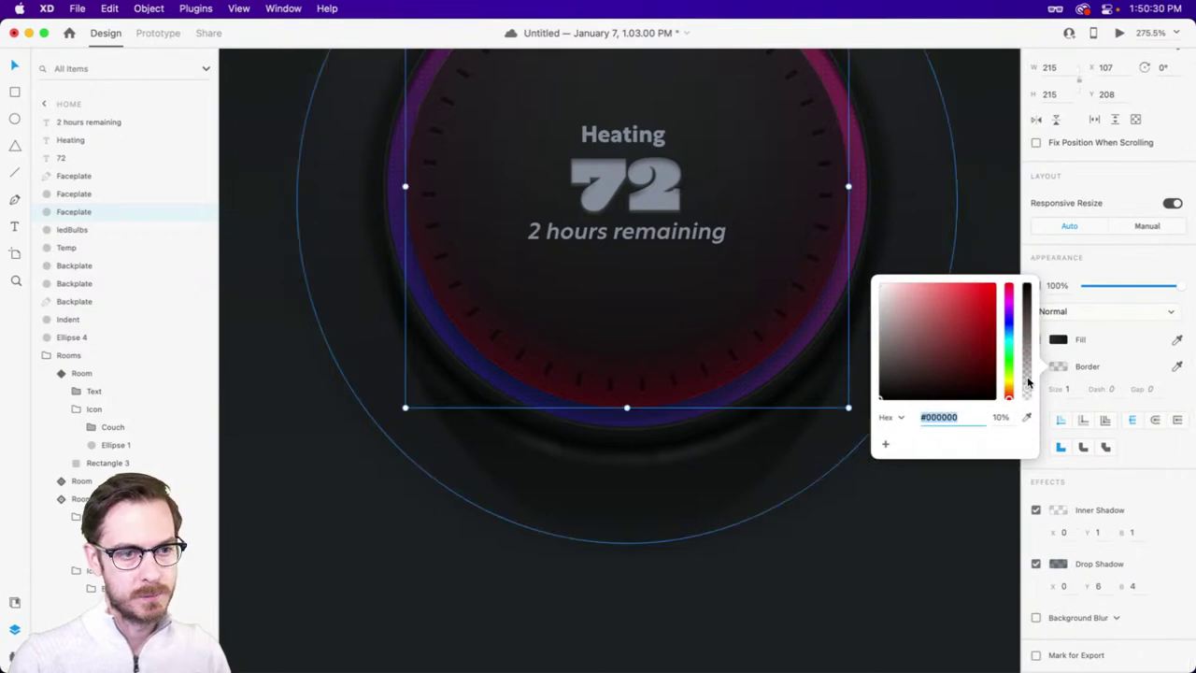
left_click_drag(1028, 381, 1027, 351)
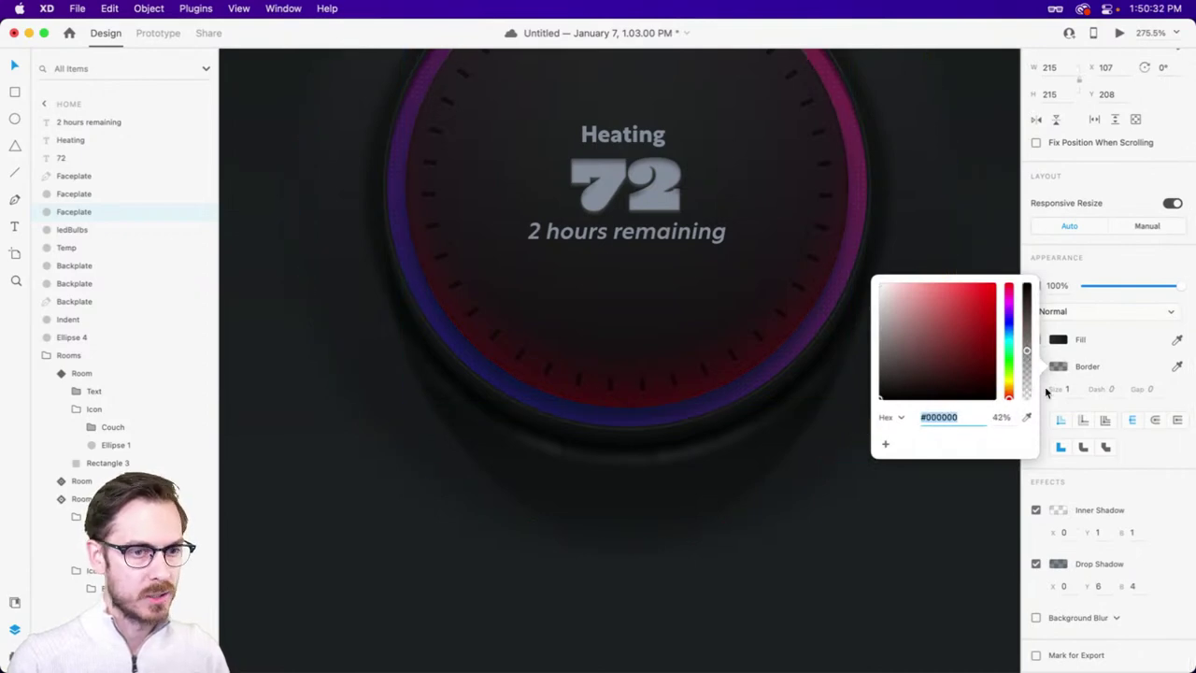
left_click(1070, 396)
type("2")
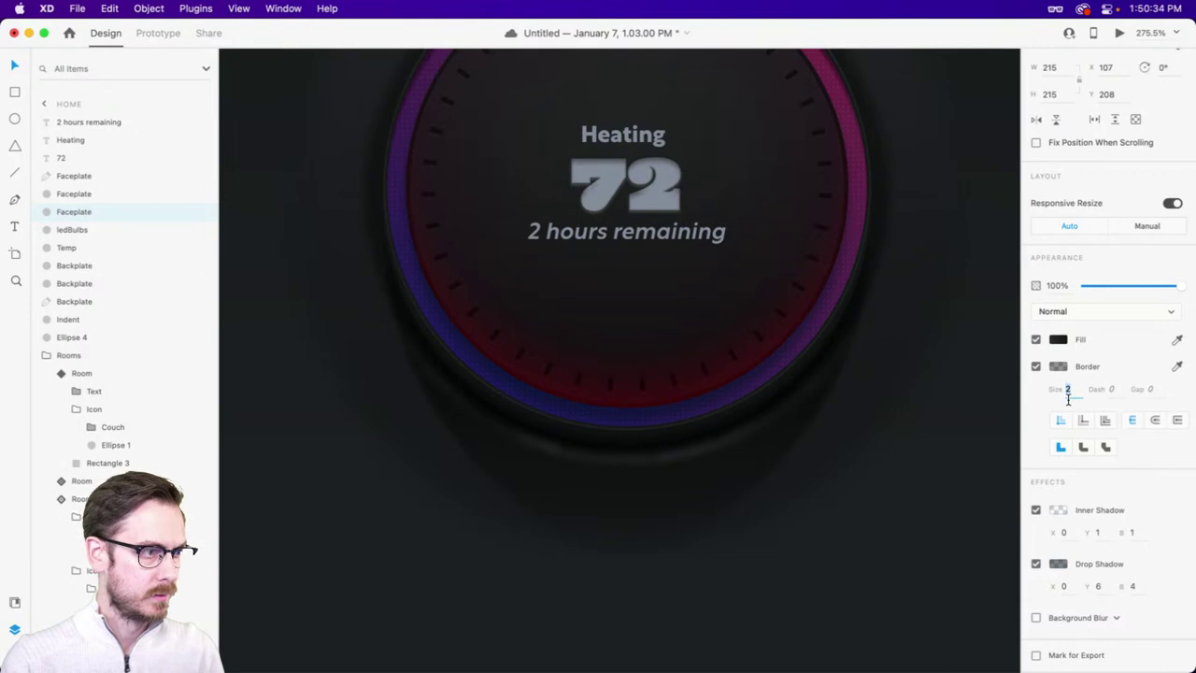
scroll(904, 331, "up", 5)
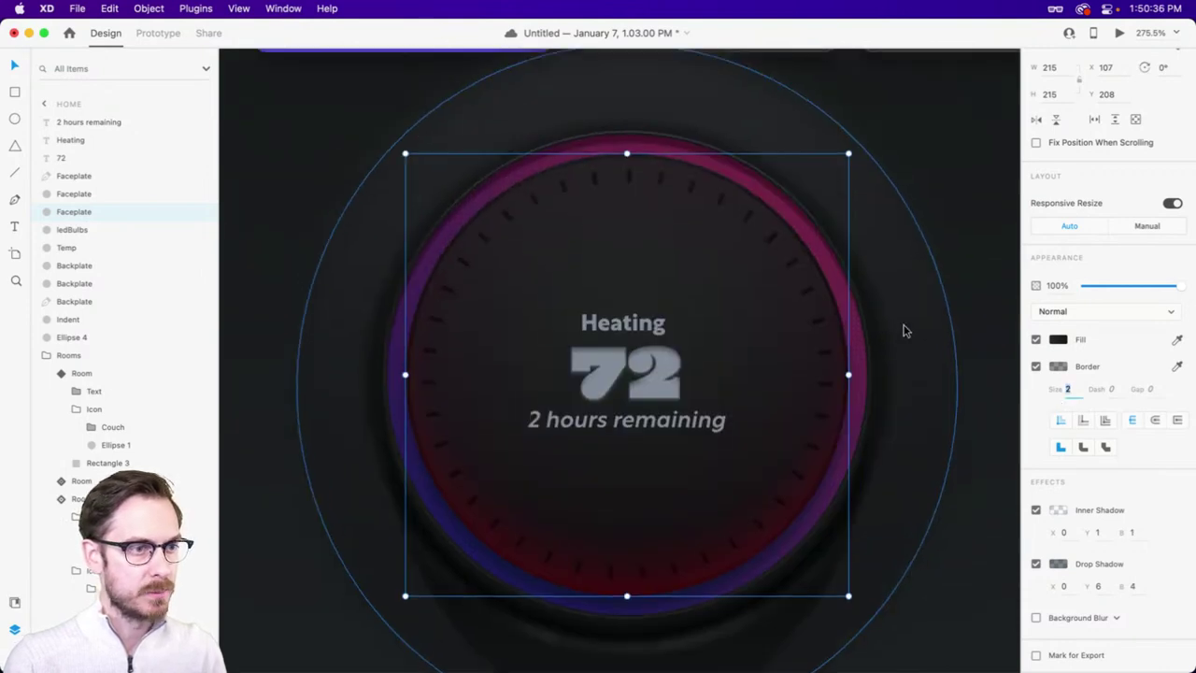
- Raise the dark Faceplate's inner shadow opacity to 68% and set its blur to 0
left_click(1044, 510)
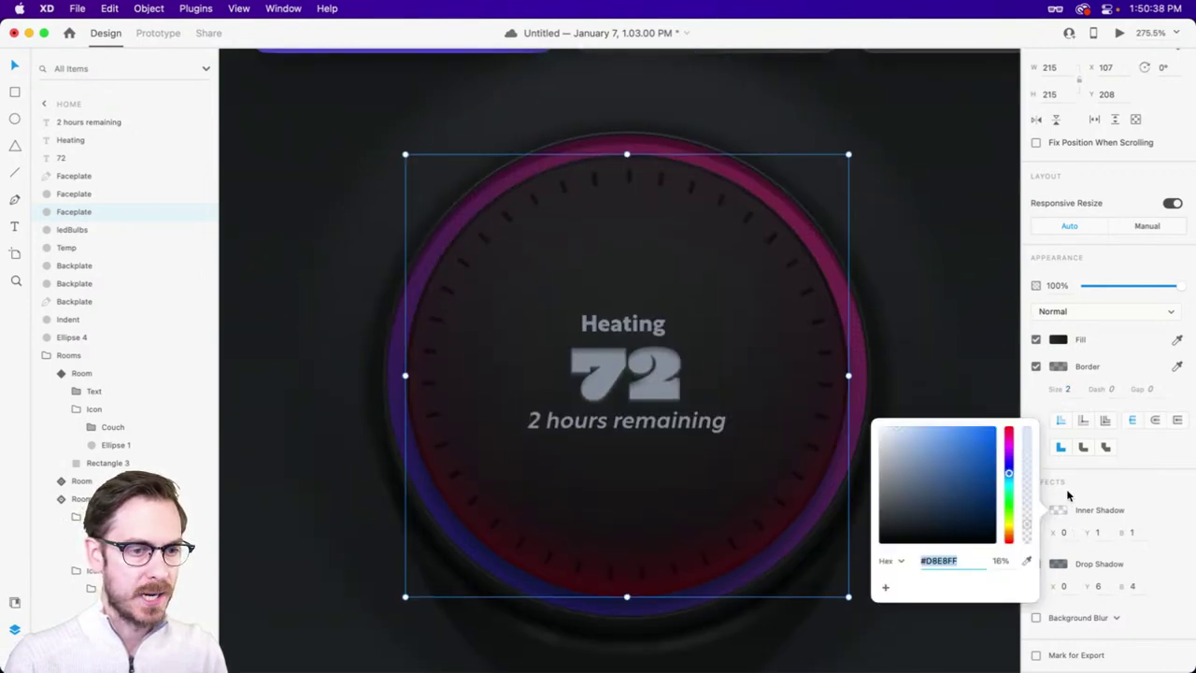
left_click_drag(1026, 522, 1028, 459)
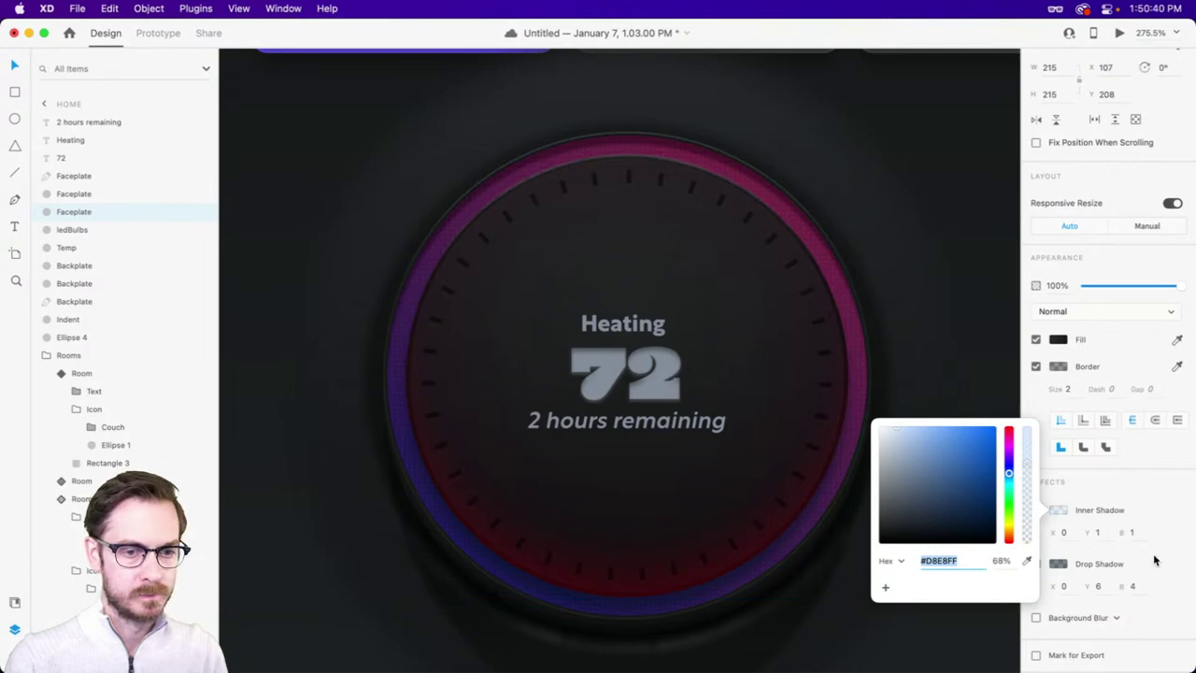
left_click(1129, 531)
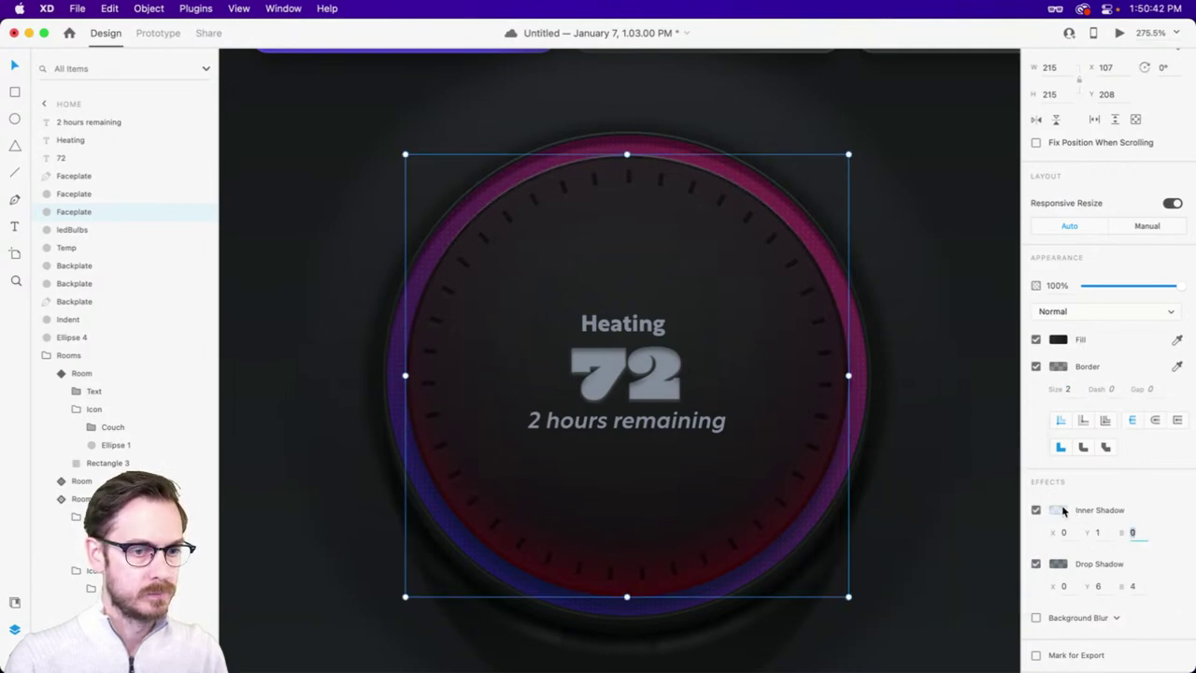
scroll(1060, 504, "up", 1)
- Tint the dark Faceplate's inner shadow pale pink, about #FFCEE8, at 42% opacity
left_click(1051, 536)
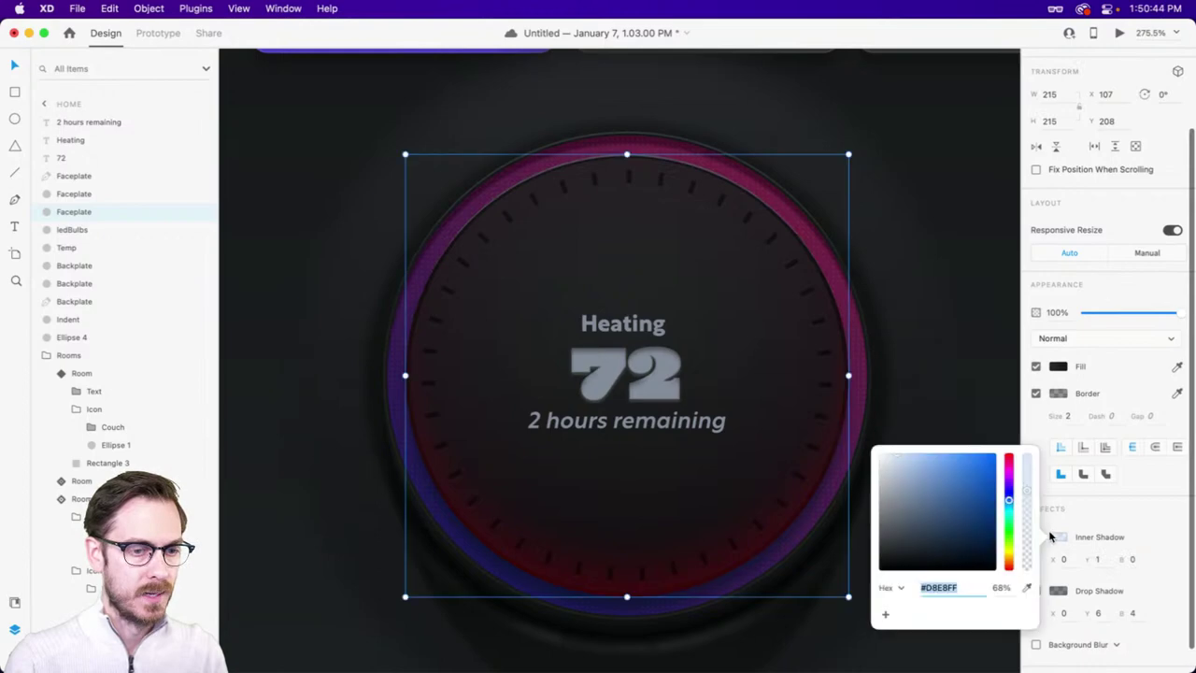
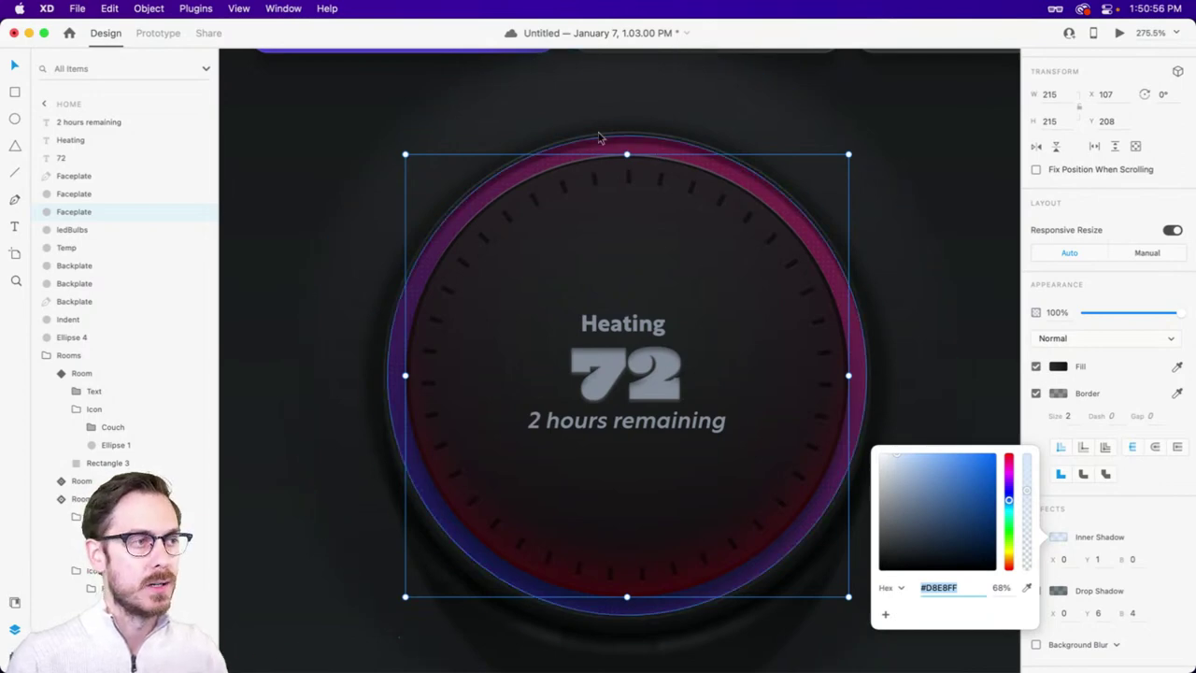
left_click_drag(1009, 477, 1009, 462)
left_click(910, 460)
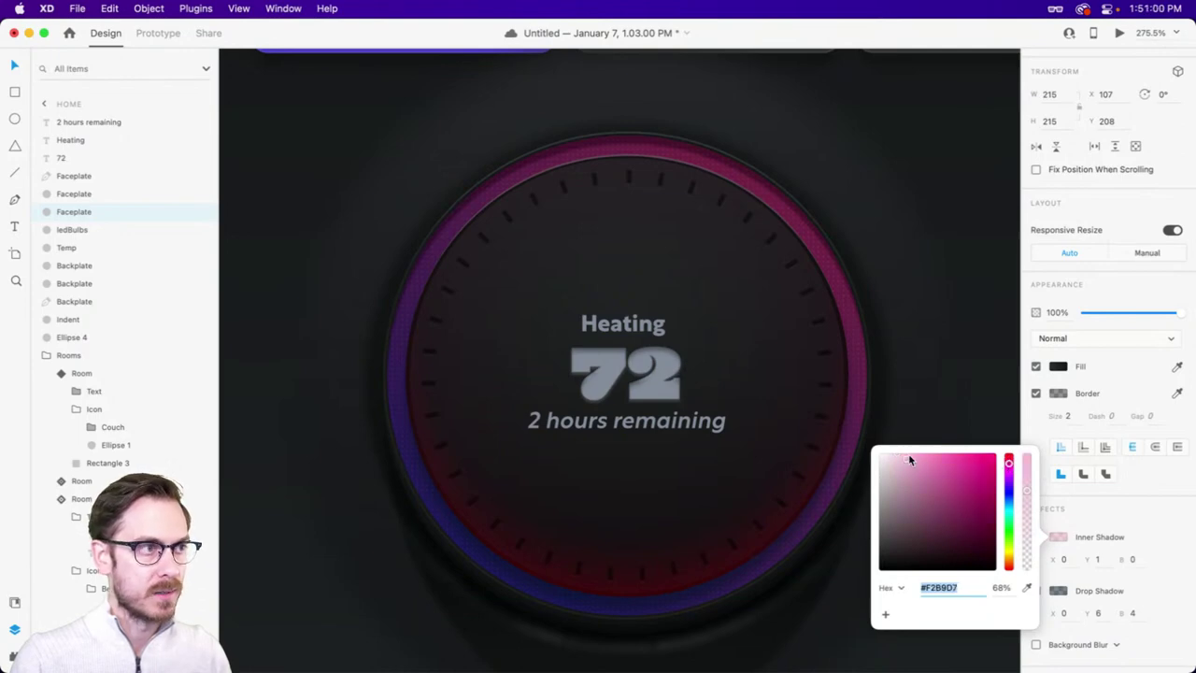
left_click_drag(908, 451, 900, 445)
left_click_drag(1028, 492, 1022, 521)
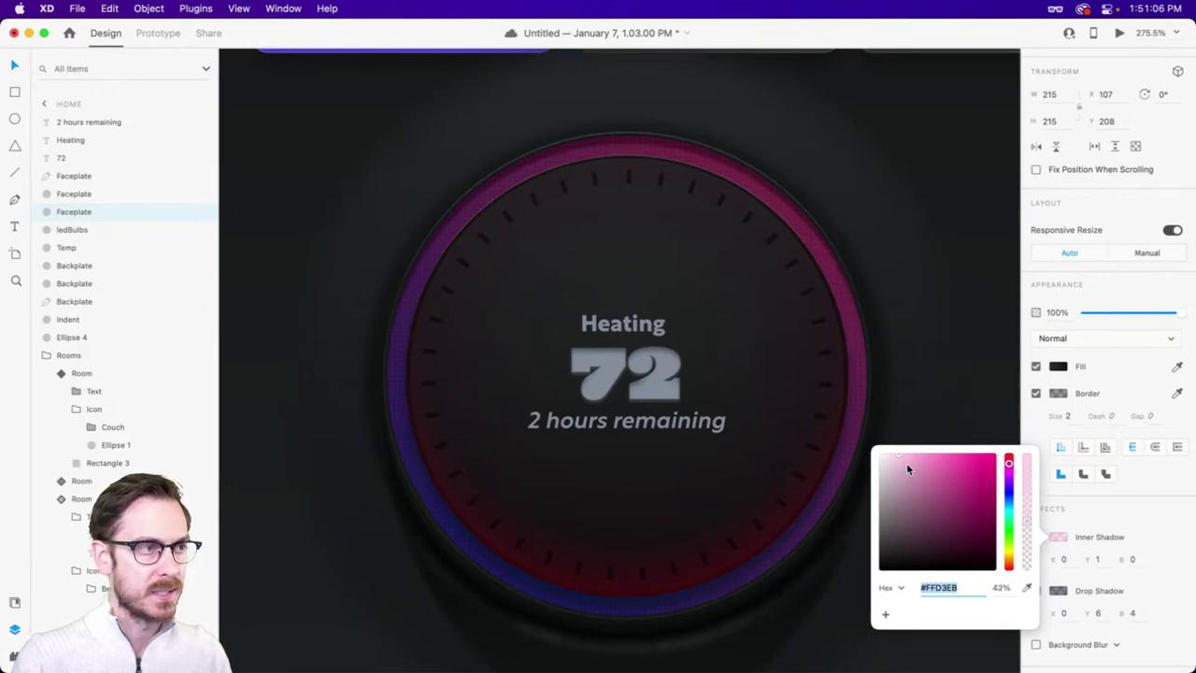
left_click_drag(907, 468, 907, 452)
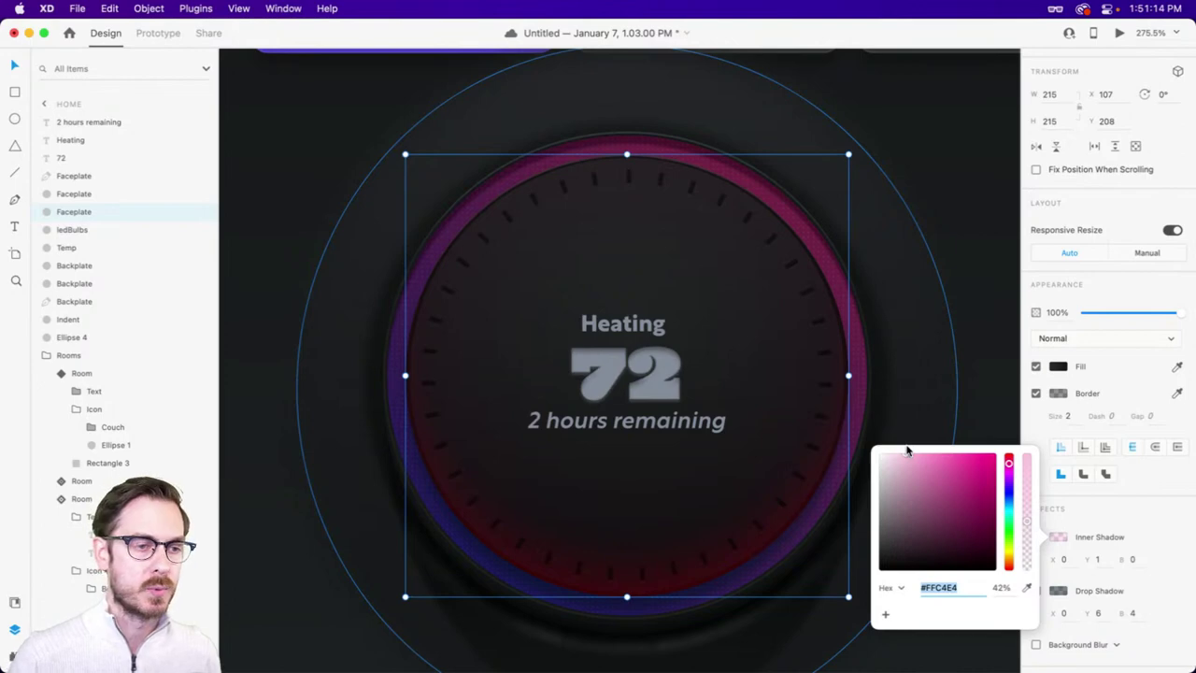
left_click_drag(905, 459, 902, 455)
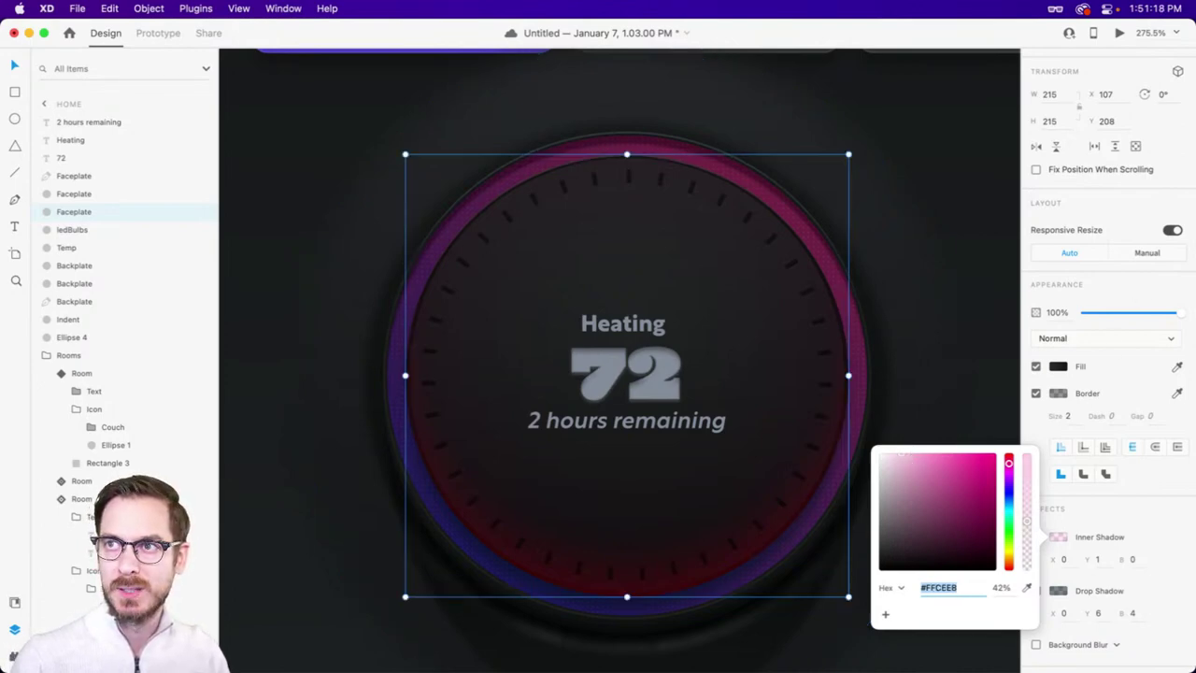
left_click(1108, 293)
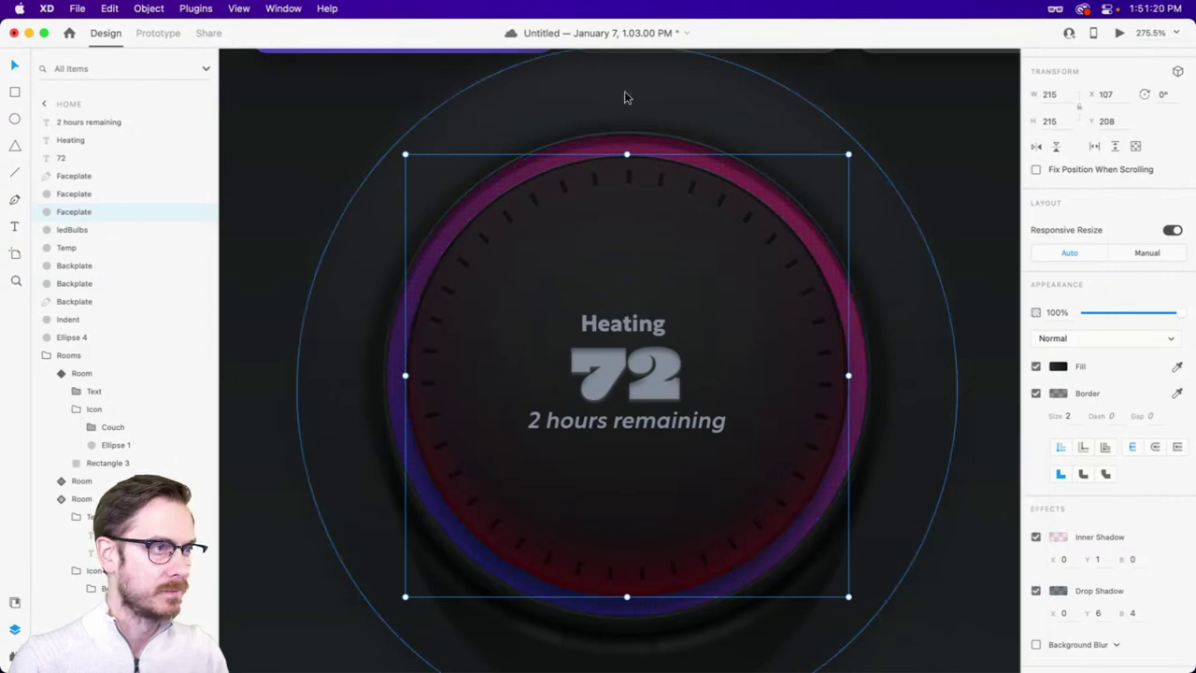
- Change the ledBulbs ring's blend mode to Overlay and raise its opacity to about 26%
left_click(945, 350)
left_click_drag(836, 396, 828, 304)
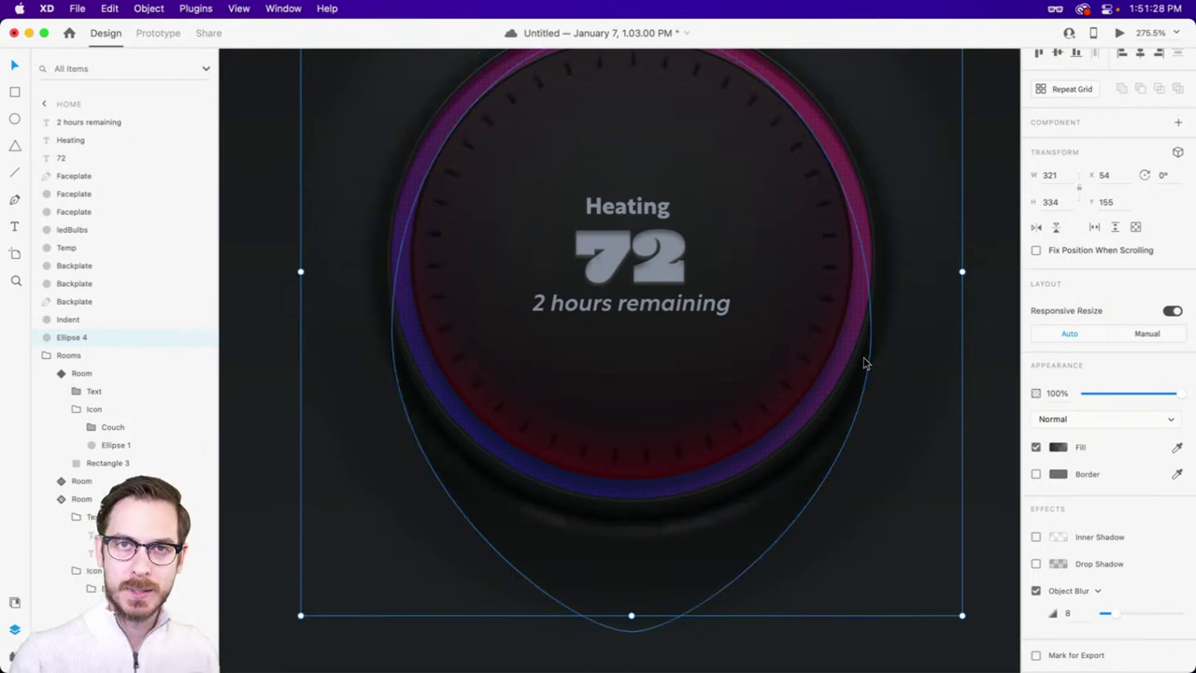
scroll(851, 369, "up", 3)
scroll(907, 317, "down", 2)
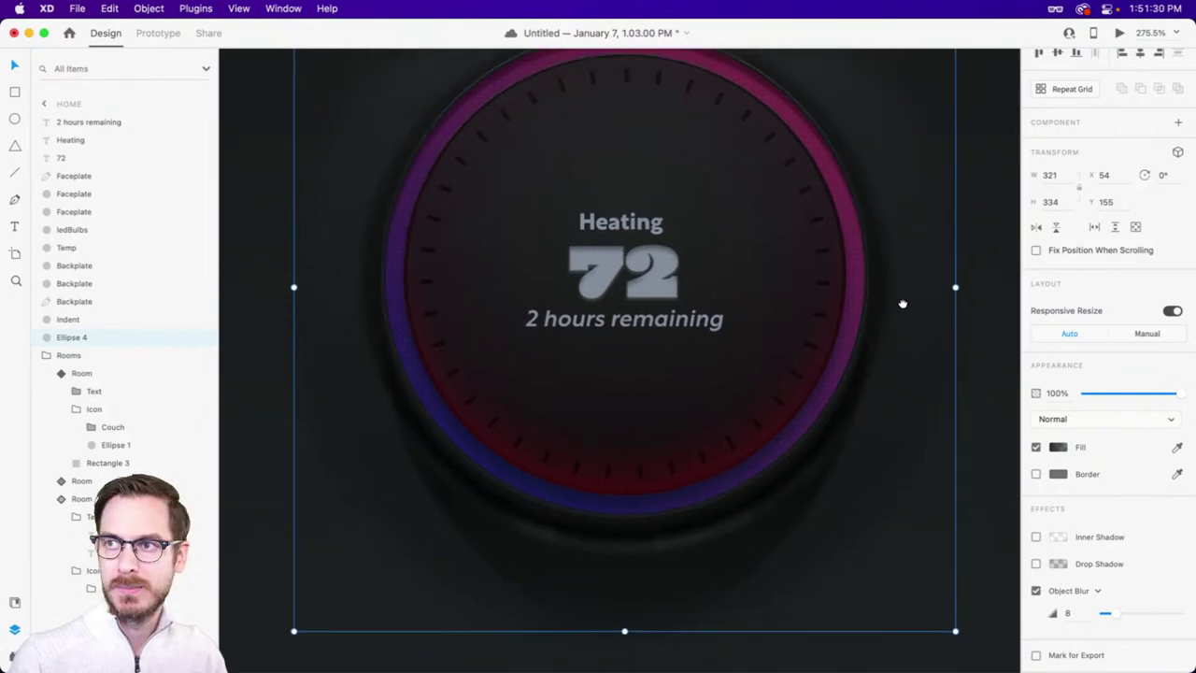
left_click(858, 288)
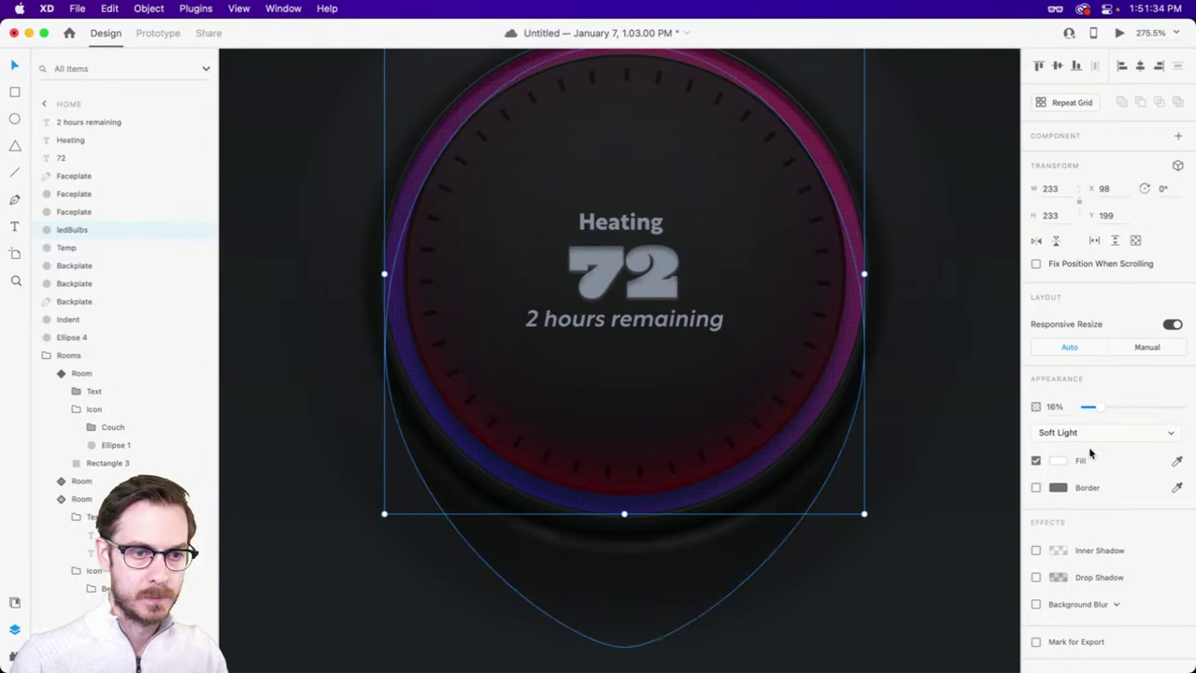
left_click(1115, 430)
left_click(1108, 420)
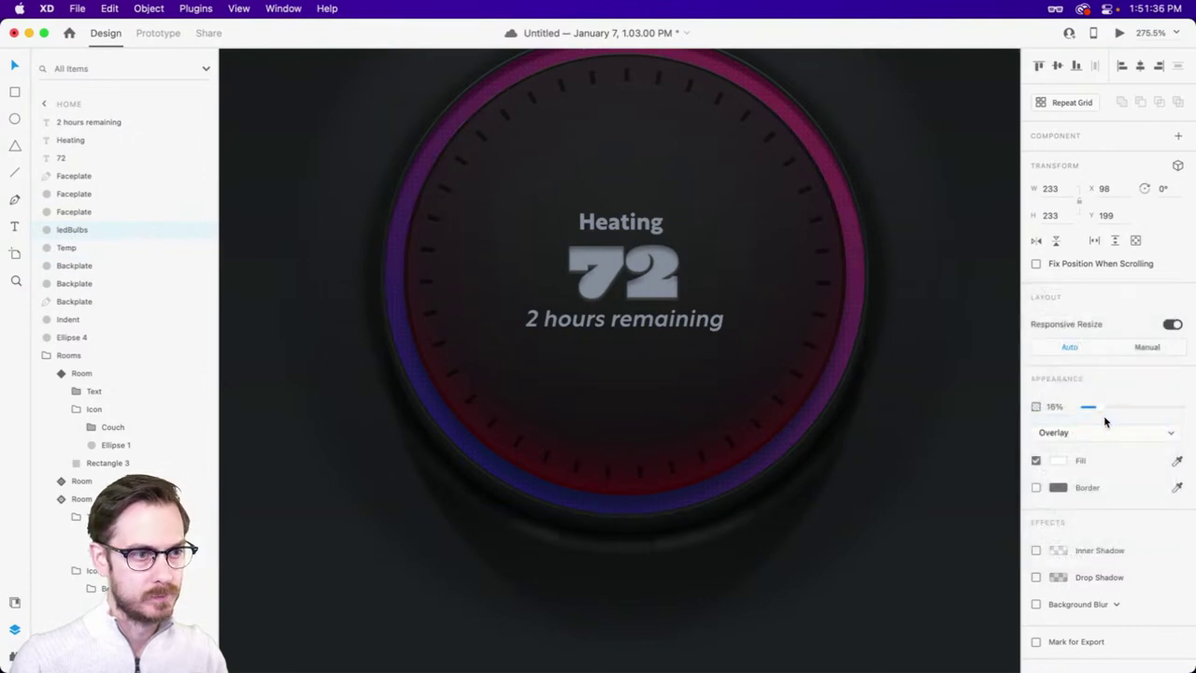
left_click_drag(1092, 408, 1110, 407)
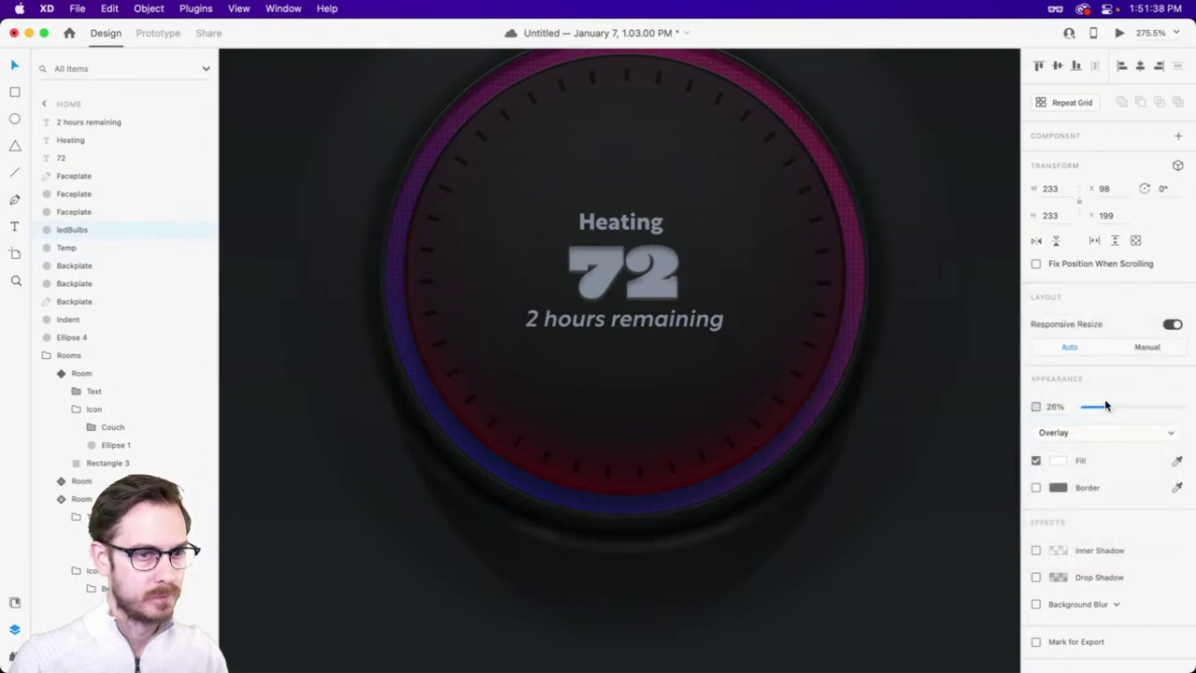
- Darken the Temp ring's pink gradient stop, set the blue stop to about #1D2164, and check the whole dial
left_click(70, 247)
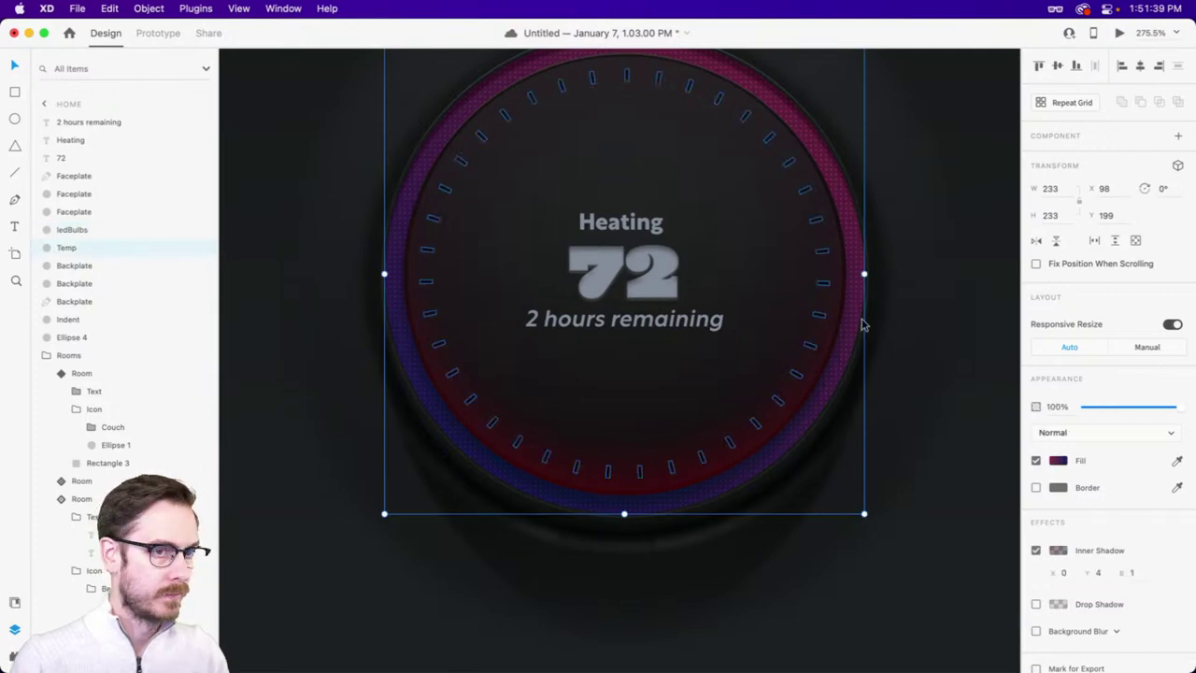
left_click(1058, 460)
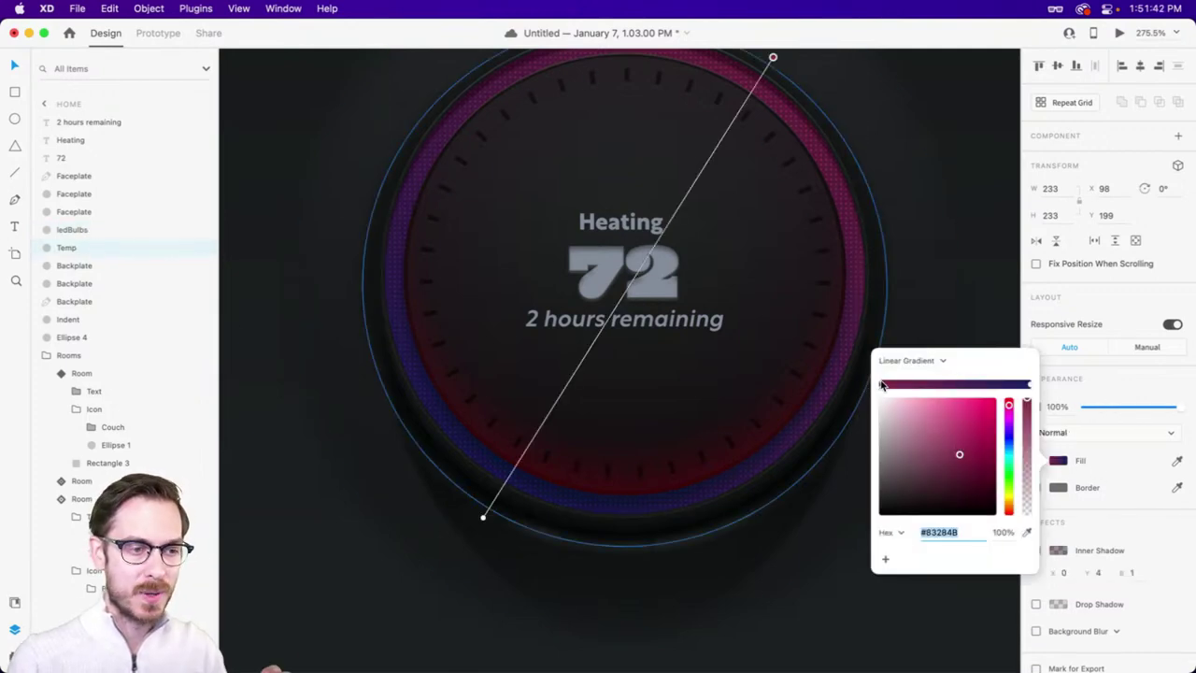
mouse_move(962, 455)
left_mouse_down()
mouse_move(976, 465)
mouse_move(963, 471)
left_mouse_up()
left_click(1031, 384)
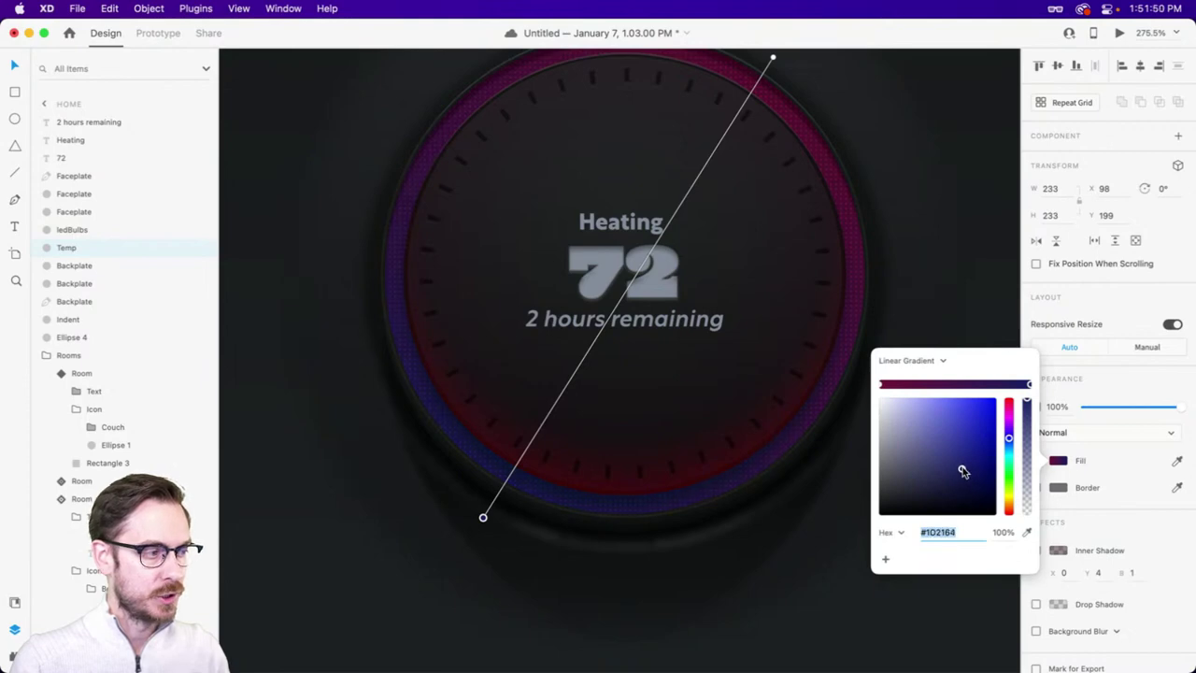
left_click(1098, 304)
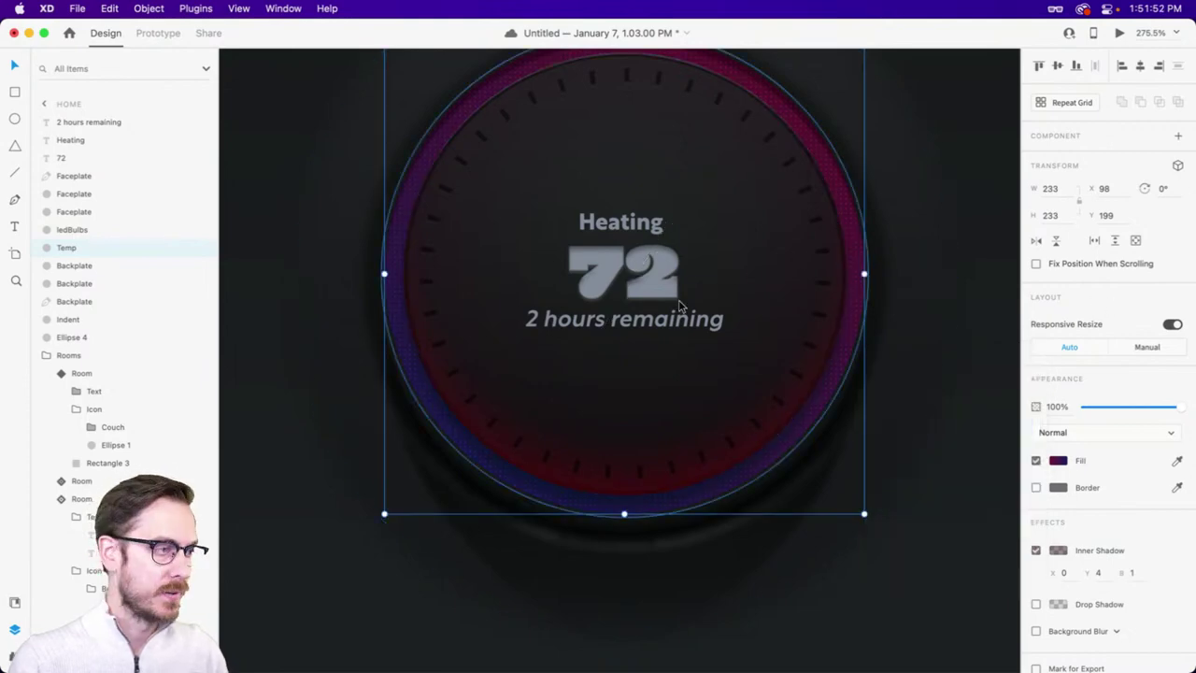
scroll(523, 272, "down", 1)
scroll(751, 297, "down", 5)
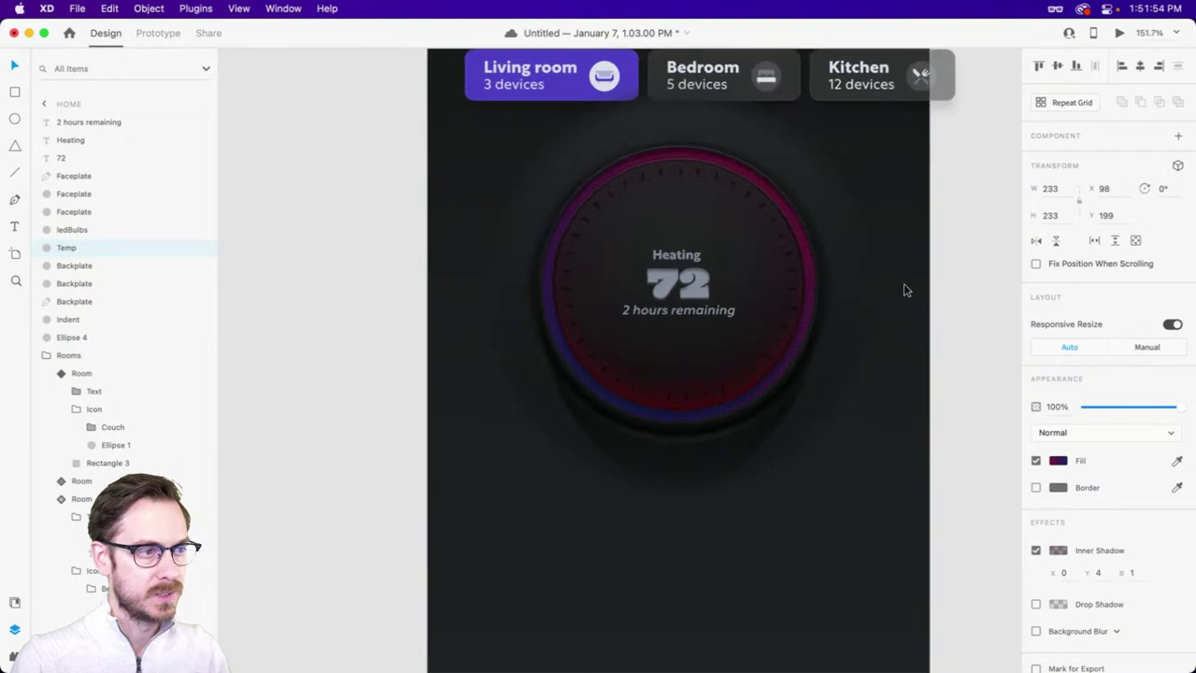
scroll(710, 301, "down", 1)
scroll(701, 306, "up", 3)
- Try the Soft Light blend mode on the "2 hours remaining" label
left_click(703, 310)
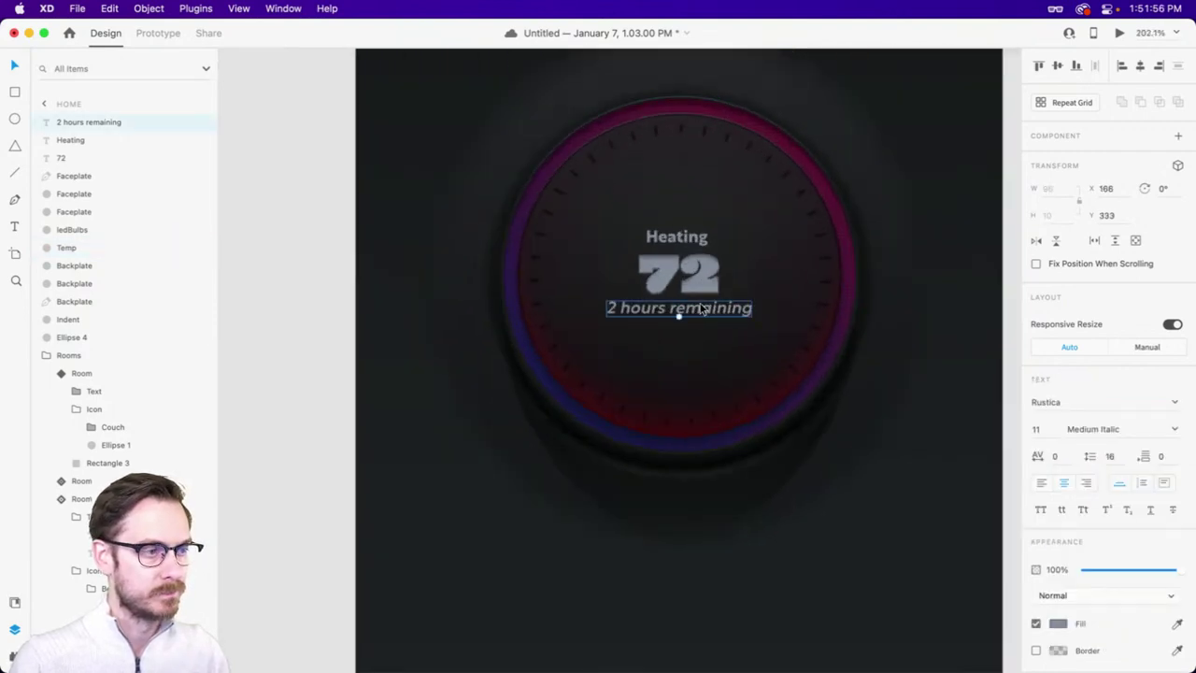
left_click(1149, 595)
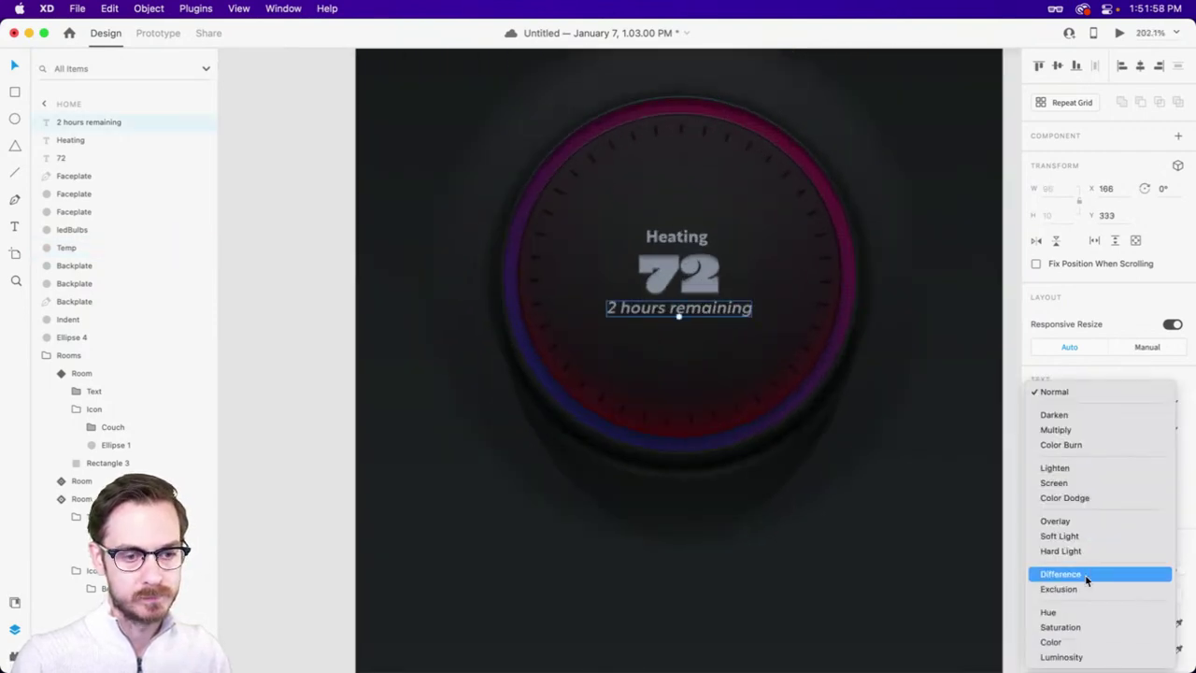
left_click(1077, 534)
key("super+z")
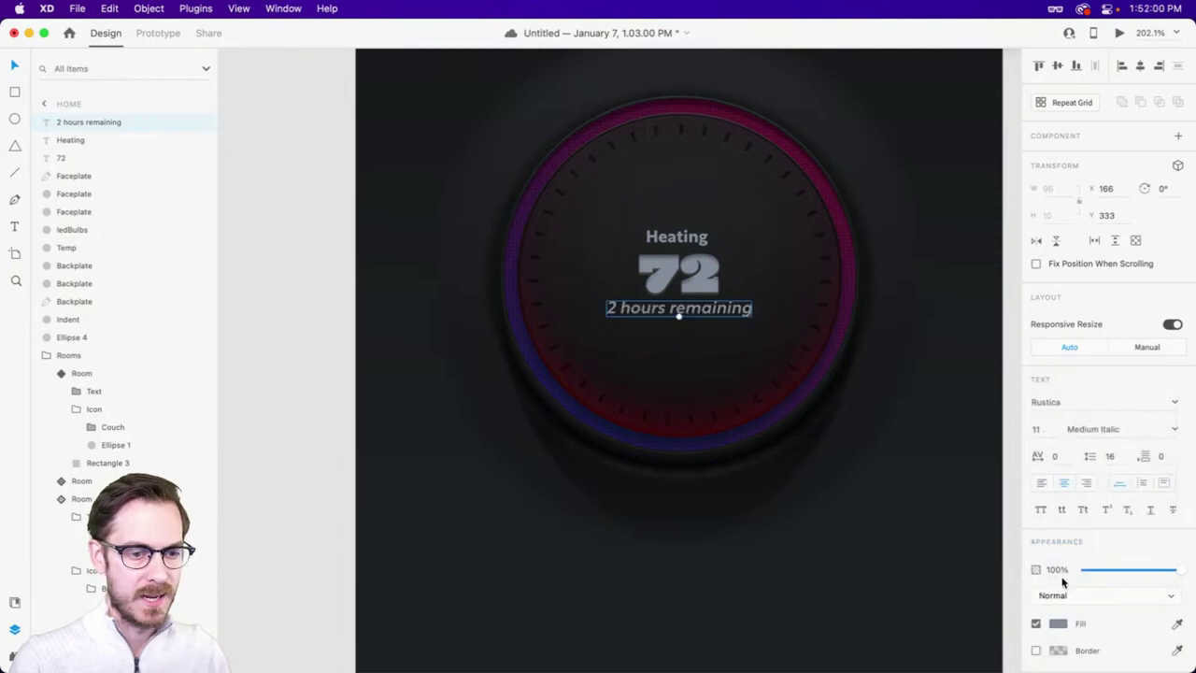
left_click(862, 235)
scroll(863, 243, "down", 5)
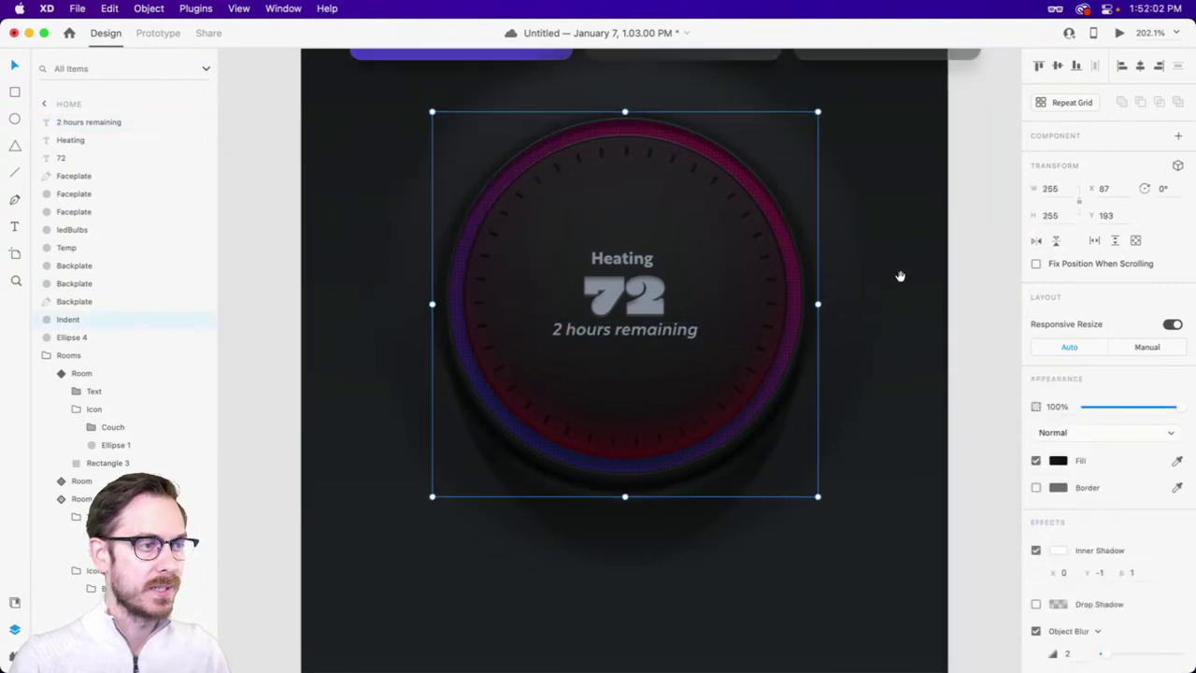
- Group all the thermostat layers, from the status labels down to Ellipse 4, and name the group Dial
scroll(888, 317, "down", 3)
left_click_drag(962, 227, 569, 391)
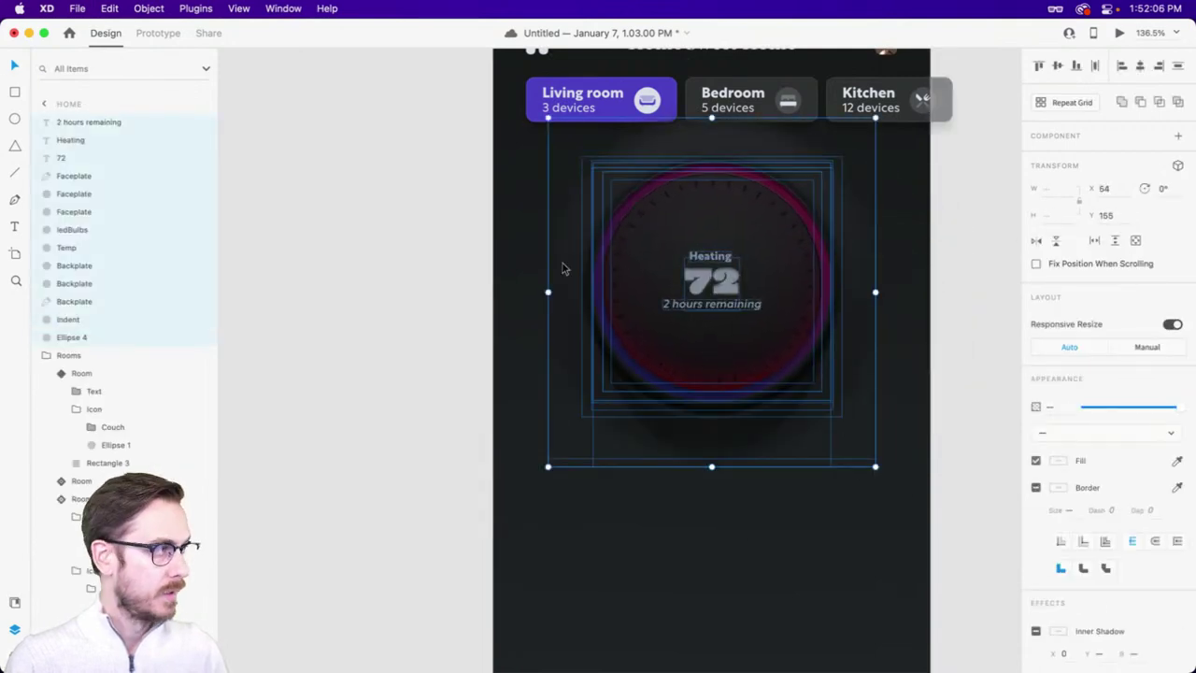
key("super+g")
double_click(73, 122)
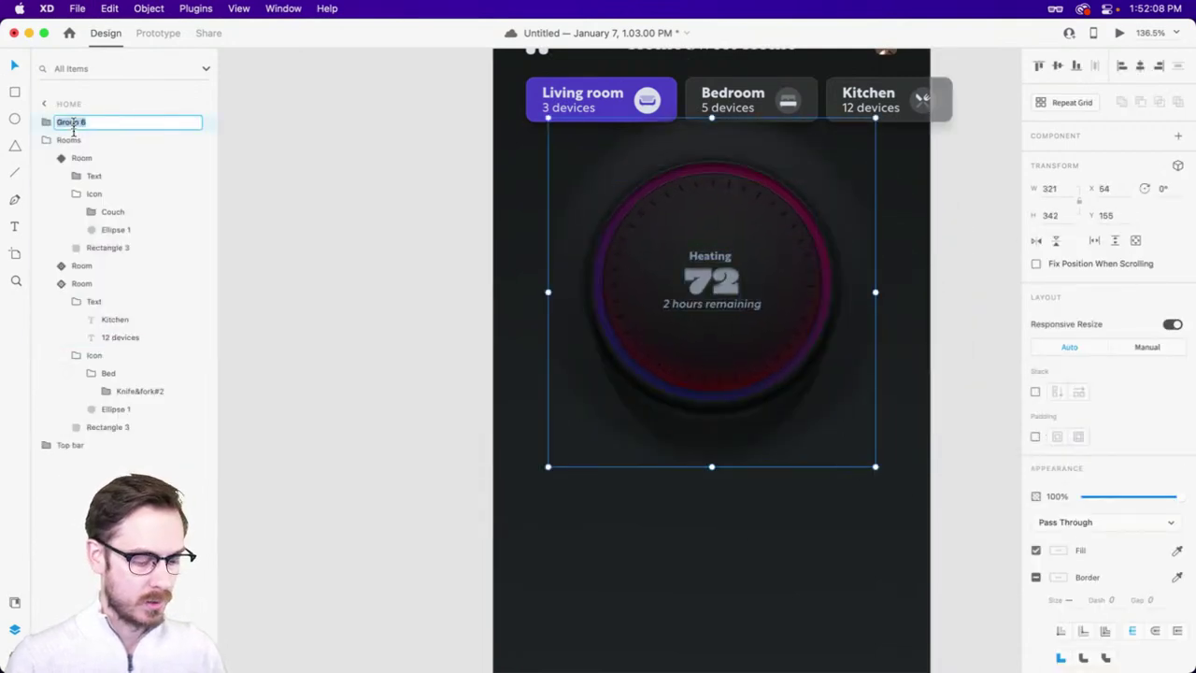
type("Dial")
key("Return")
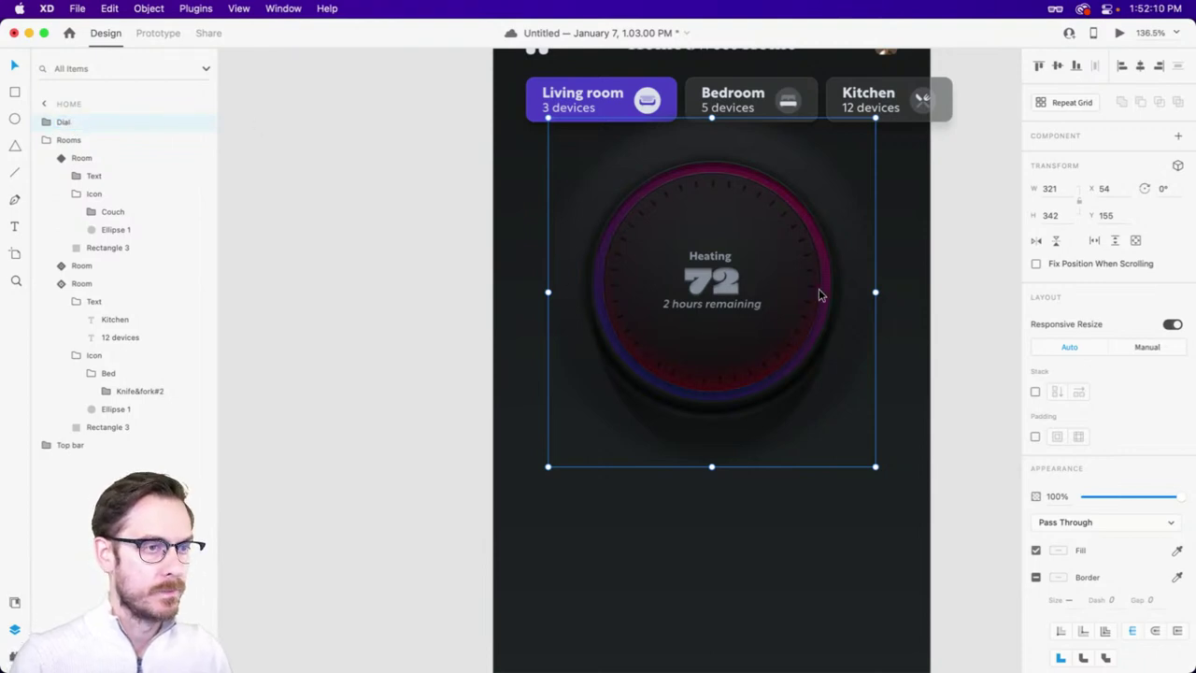
key("Escape")
- Draw a circle about 26 px across over the upper-left part of the LED ring, inside the Dial group
scroll(593, 192, "up", 3)
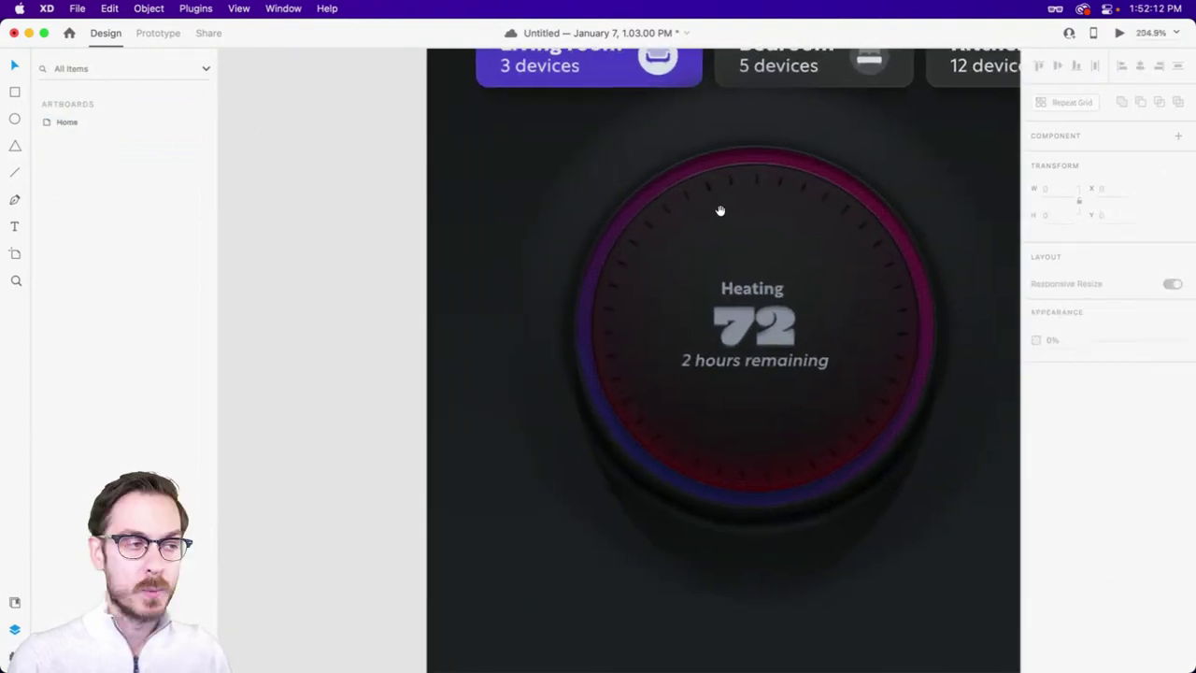
scroll(716, 194, "up", 2)
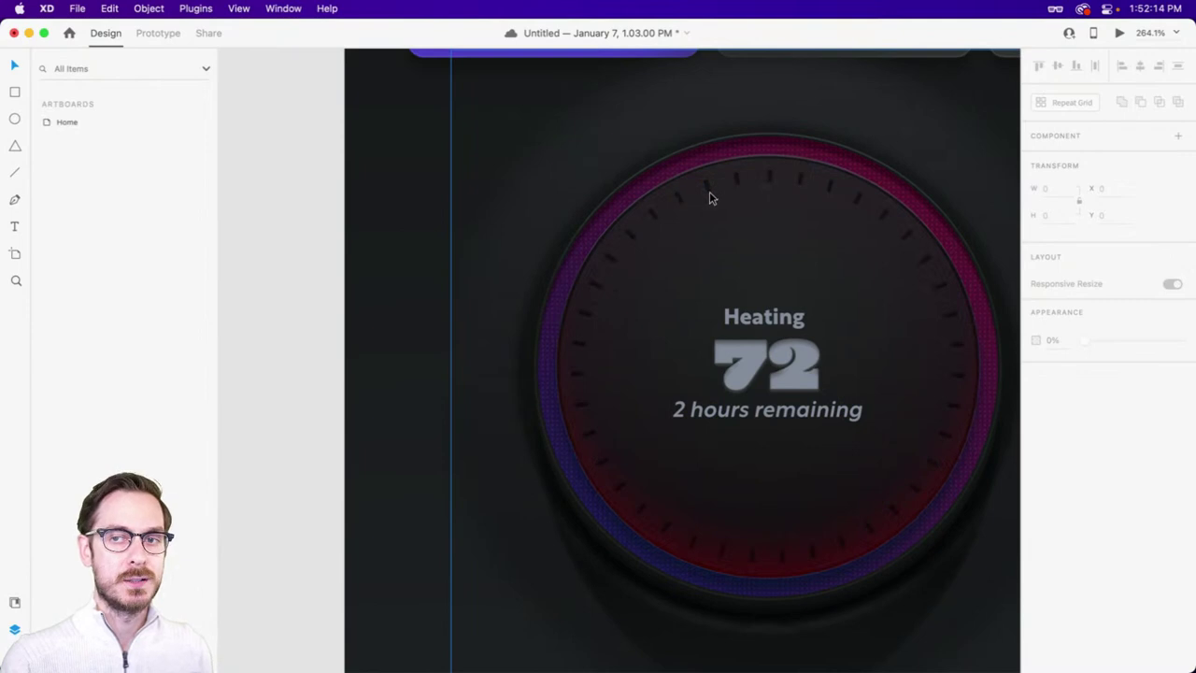
double_click(695, 180)
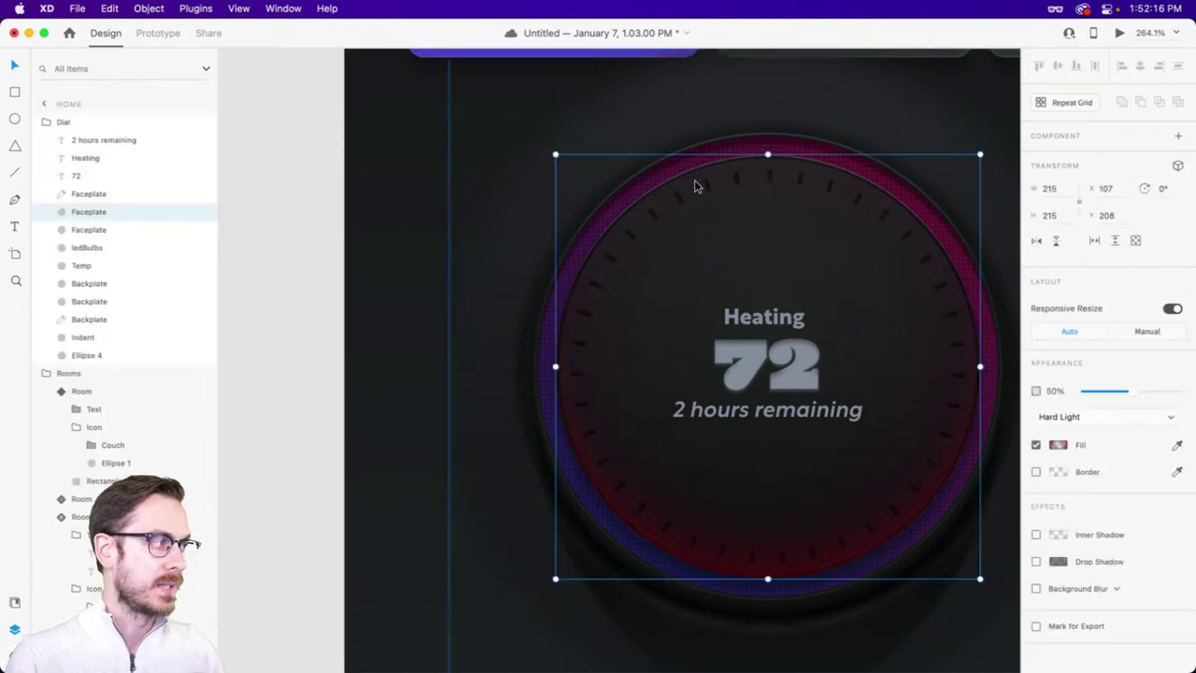
scroll(696, 175, "up", 2)
key("r")
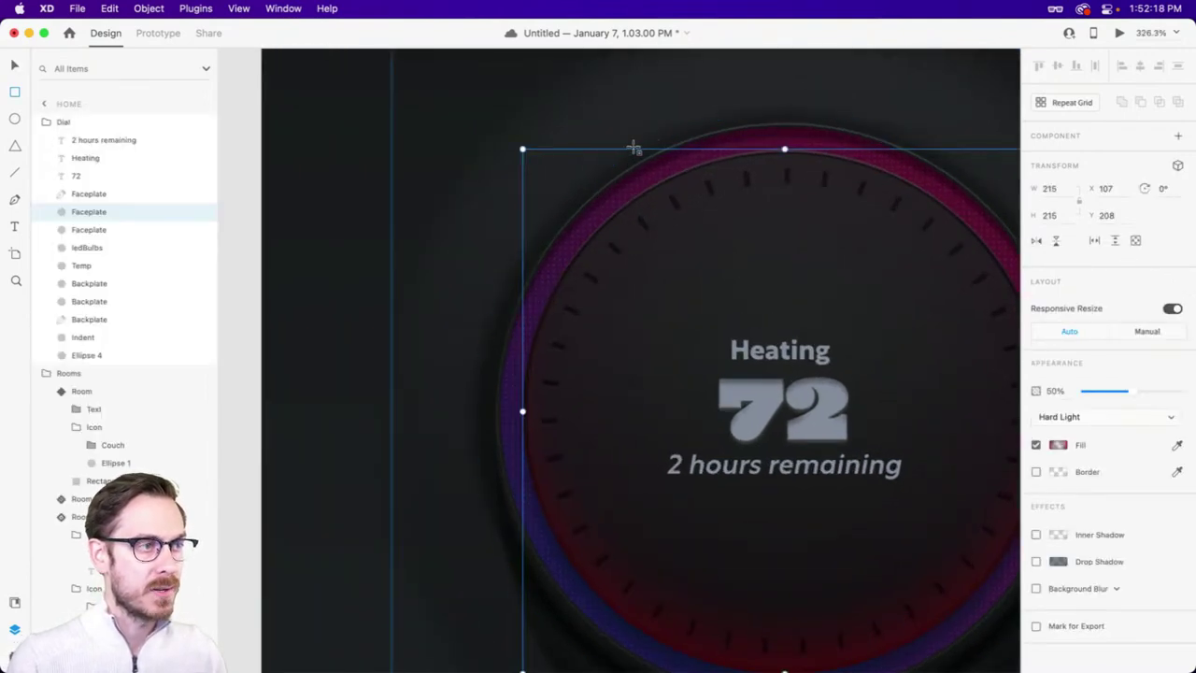
mouse_move(633, 148)
left_mouse_down()
mouse_move(693, 207)
mouse_move(659, 172)
left_mouse_up()
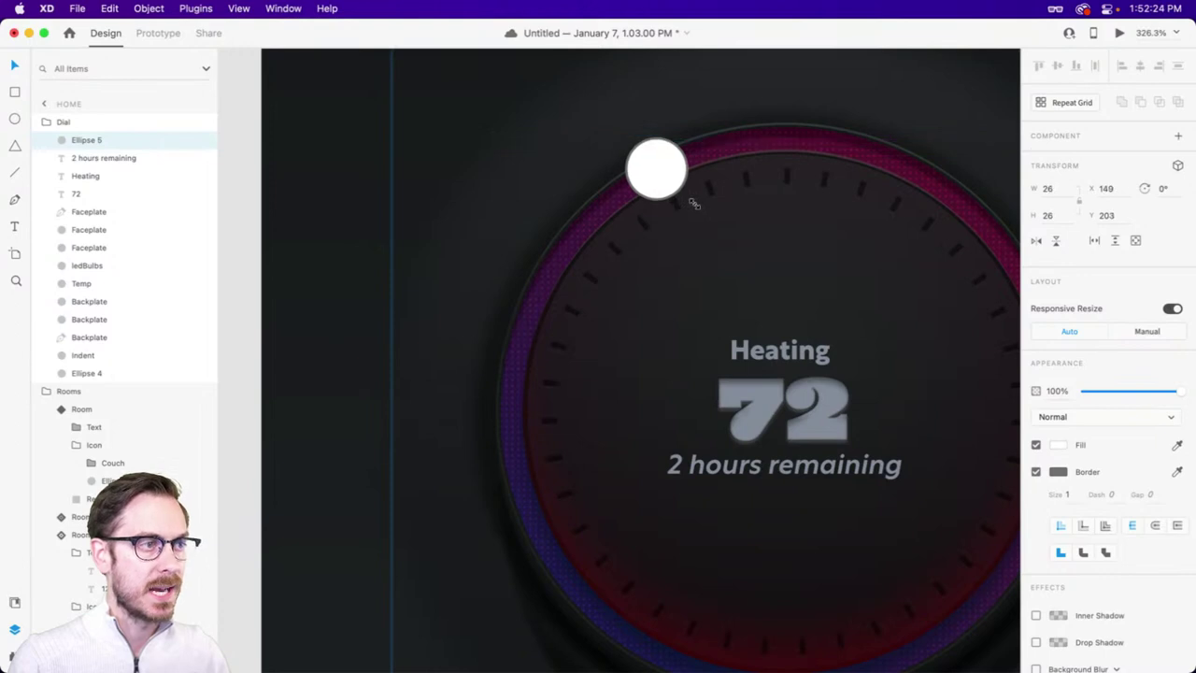
left_click_drag(689, 199, 693, 200)
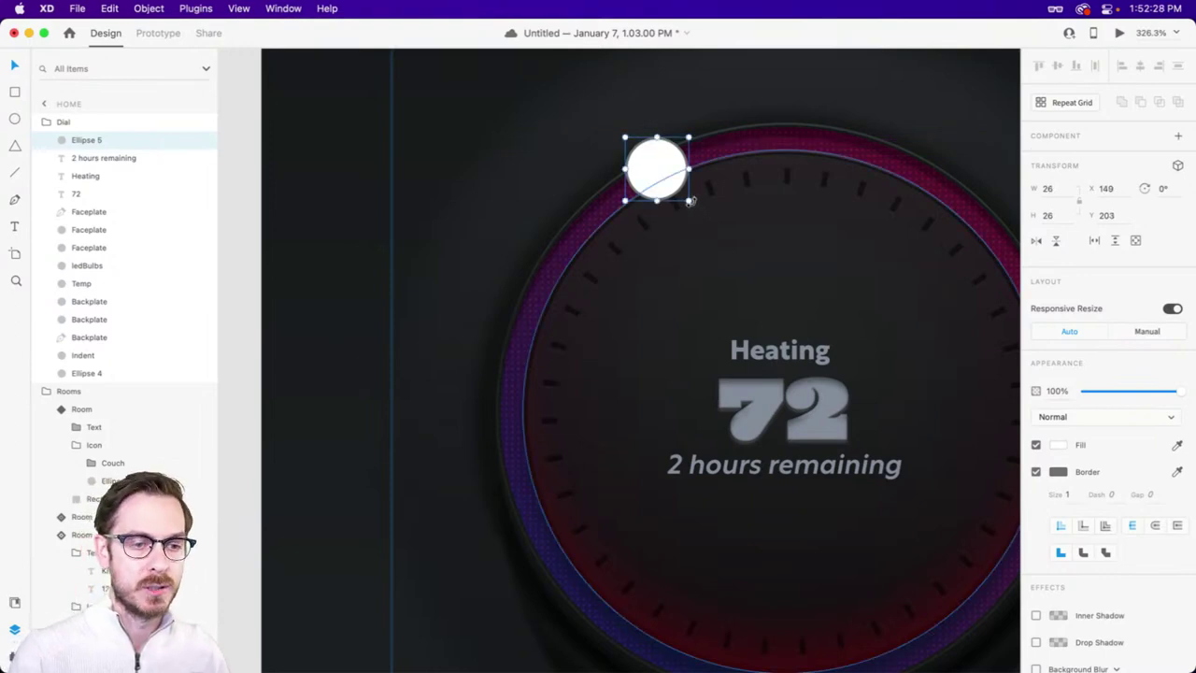
- Turn off the knob circle's border and fill it with a linear gradient from about #343639 at the top to #18191A at the bottom
left_click(1035, 471)
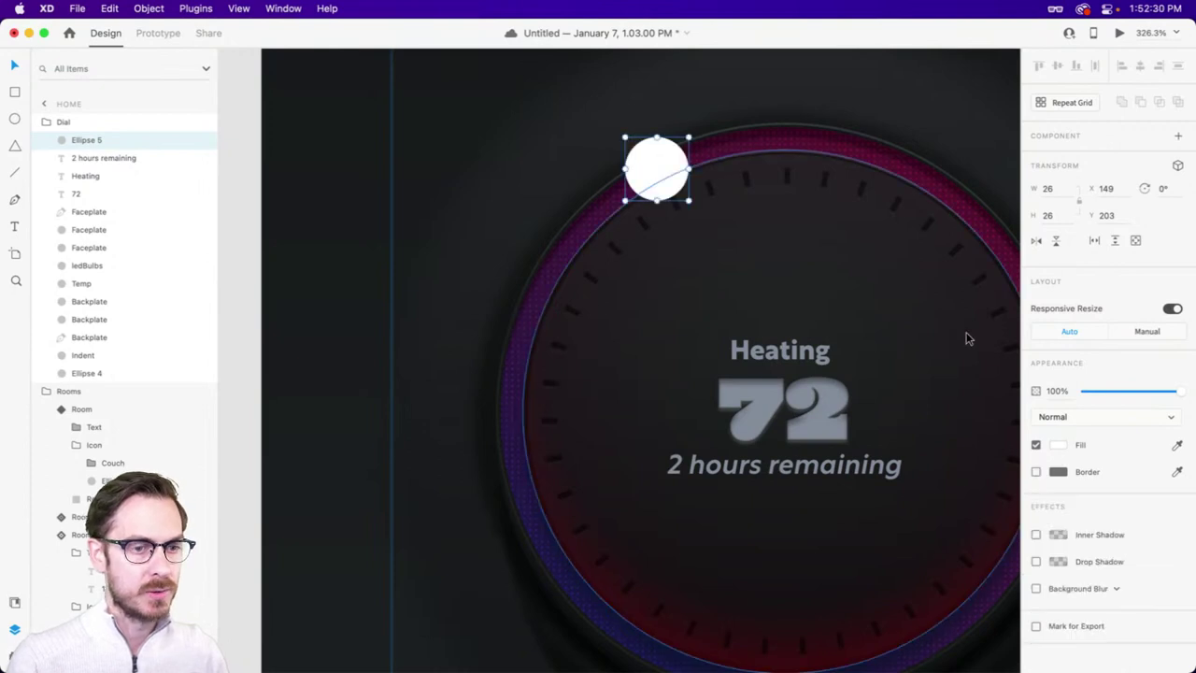
left_click(1056, 445)
left_click(903, 355)
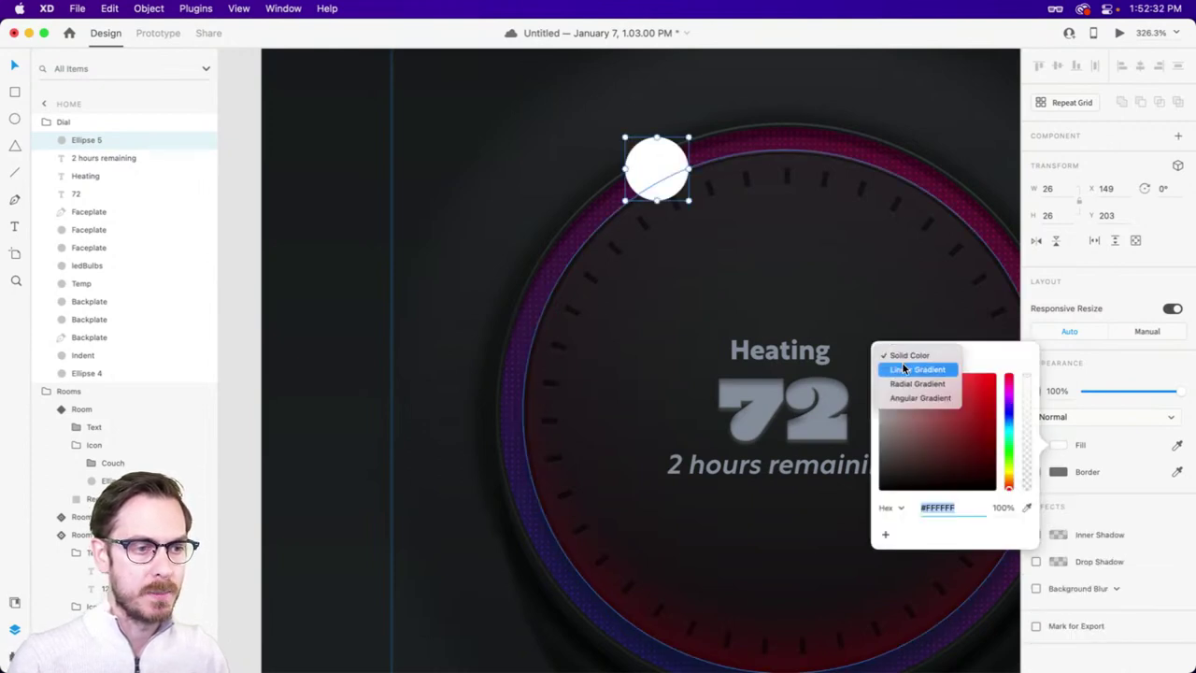
left_click(906, 370)
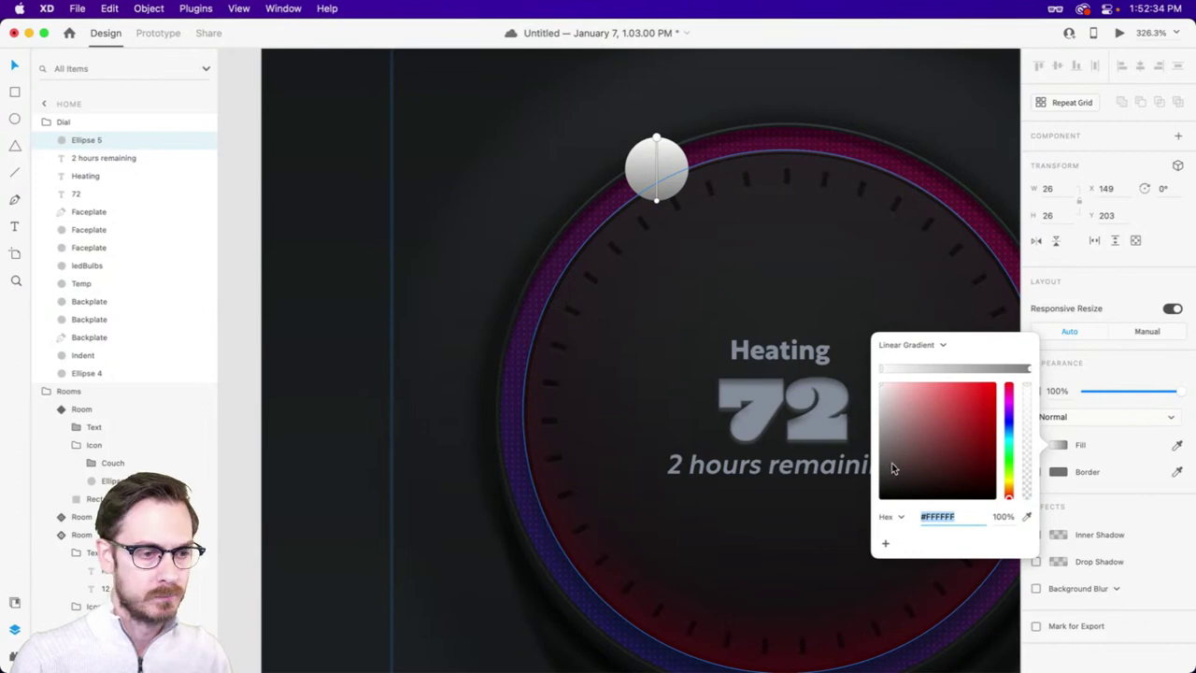
left_click_drag(892, 467, 891, 488)
left_click(1007, 434)
left_click(1033, 366)
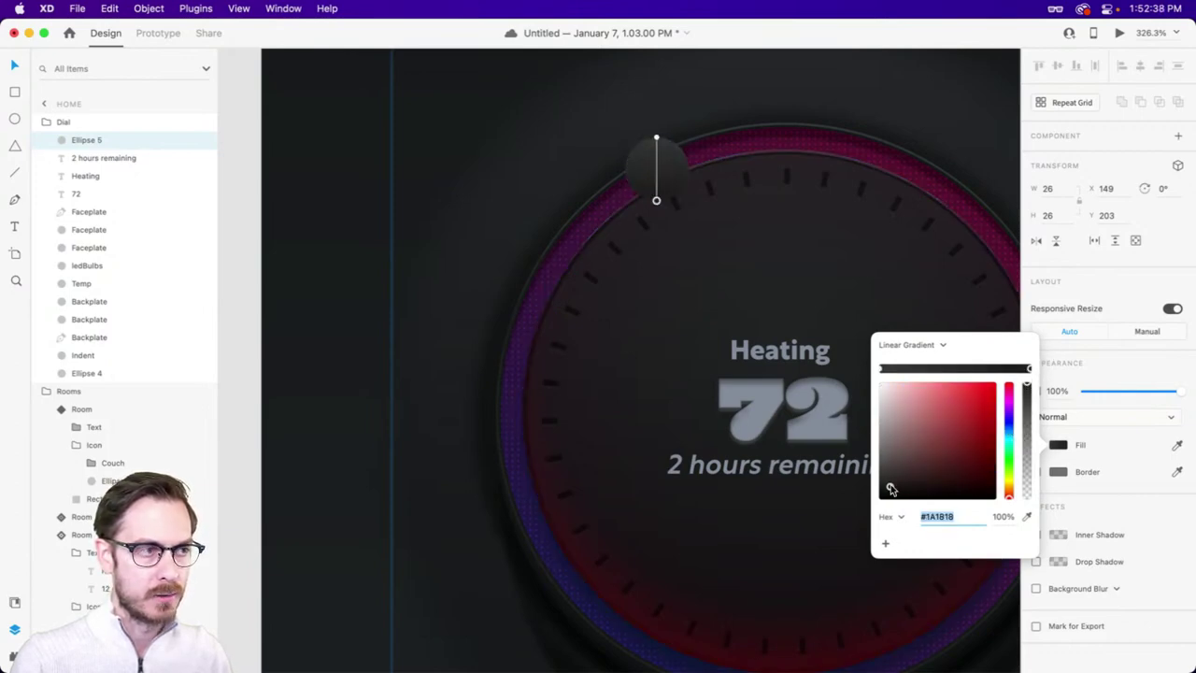
left_click_drag(1008, 447, 1012, 430)
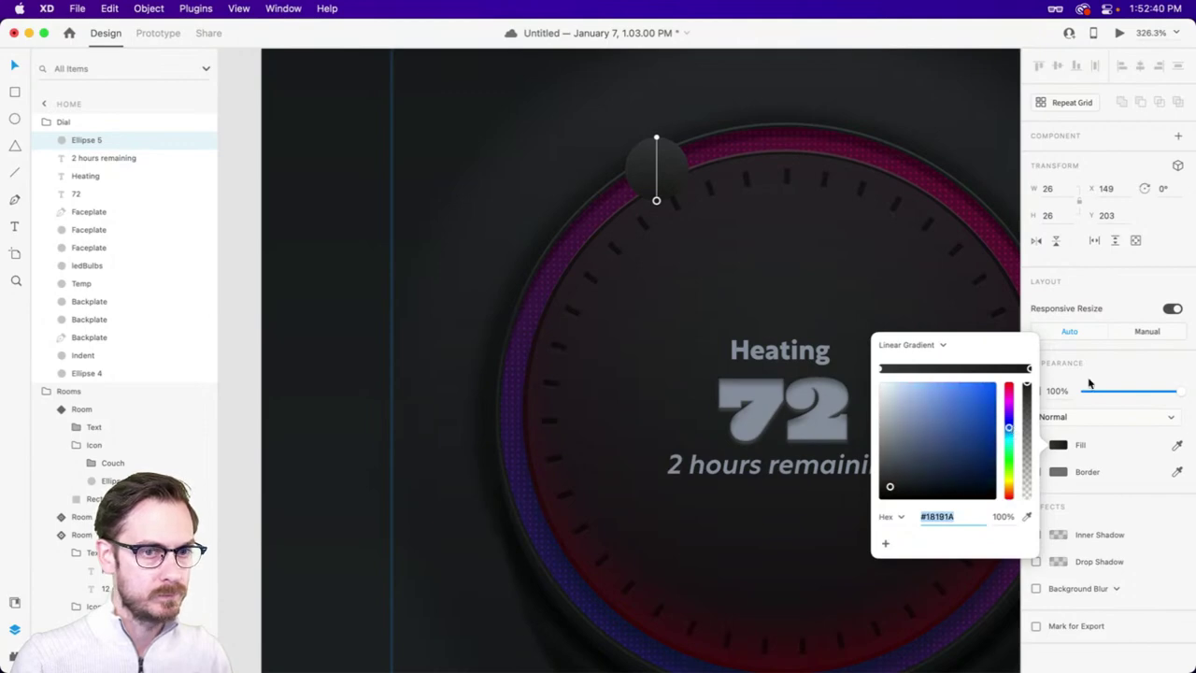
left_click(1114, 368)
- Give the knob circle a black 10% border and a white 16% inner shadow with Y 1 and blur 0
left_click(1058, 472)
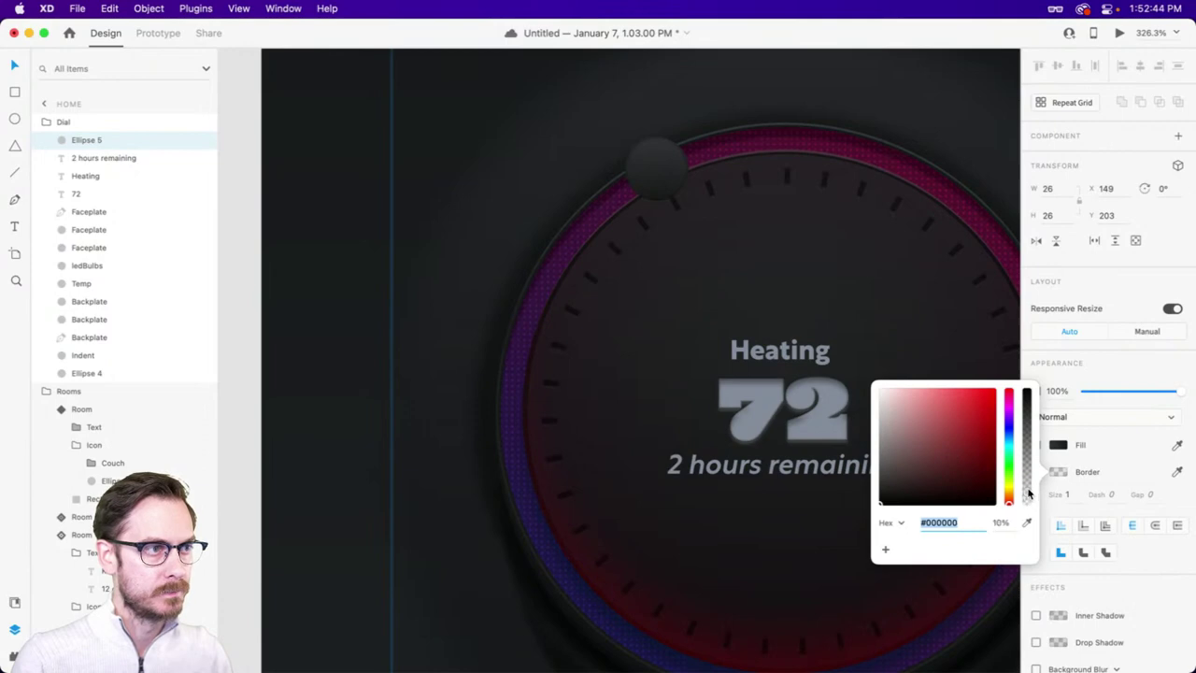
left_click(1119, 366)
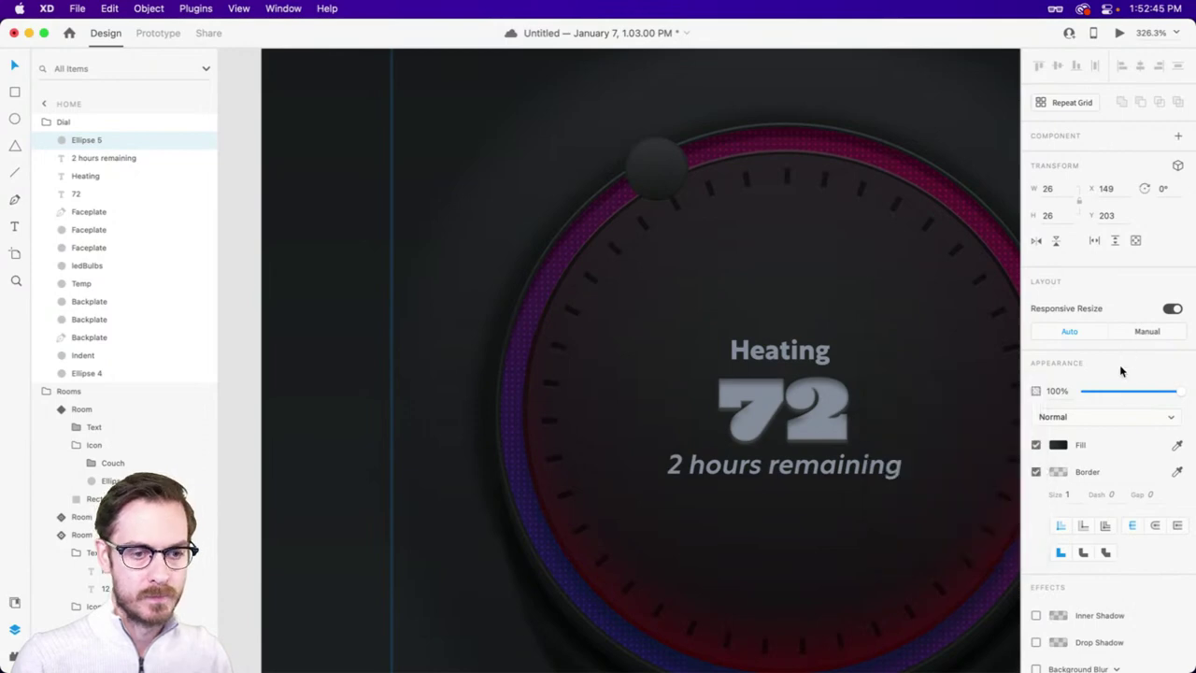
left_click(1035, 615)
left_click(1058, 615)
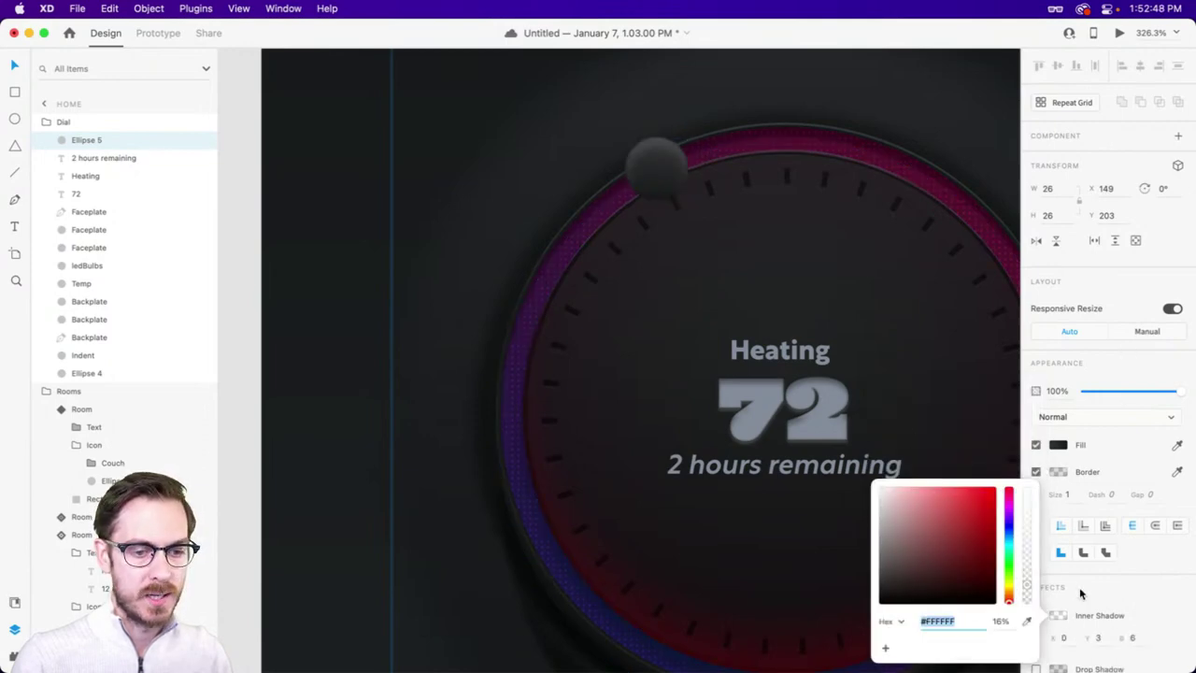
left_click(1098, 638)
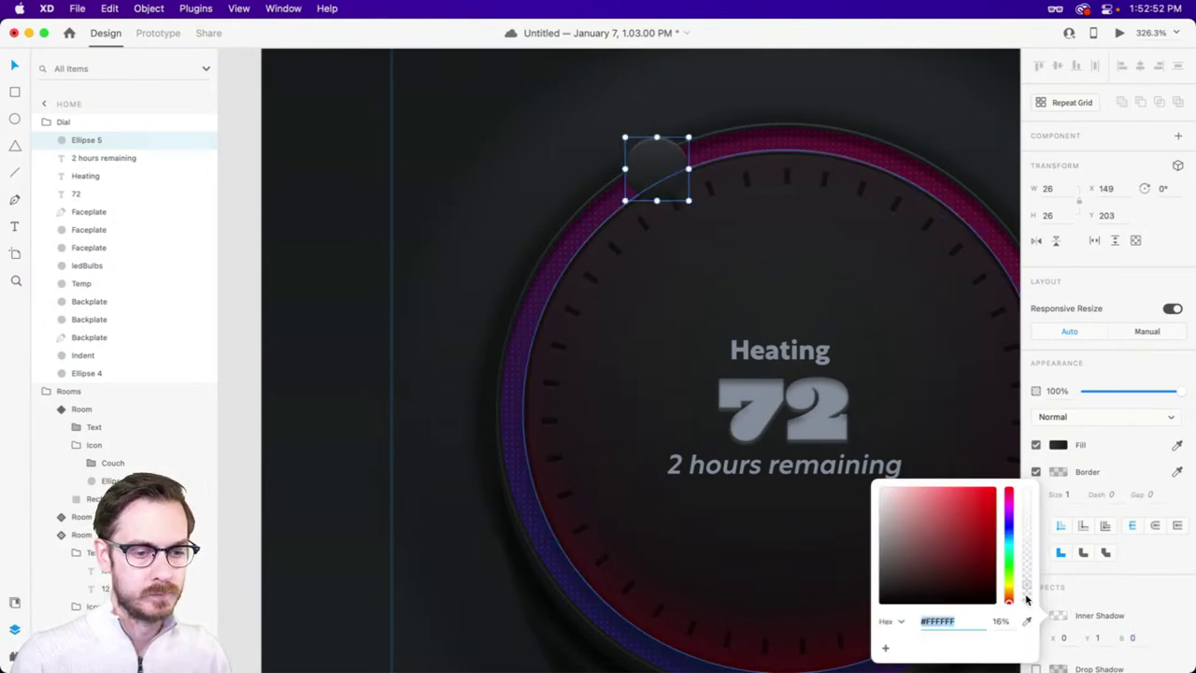
left_click(1062, 617)
- Add a black drop shadow to the knob circle with Y 8, blur 6 and about 40% opacity
scroll(1090, 512, "down", 2)
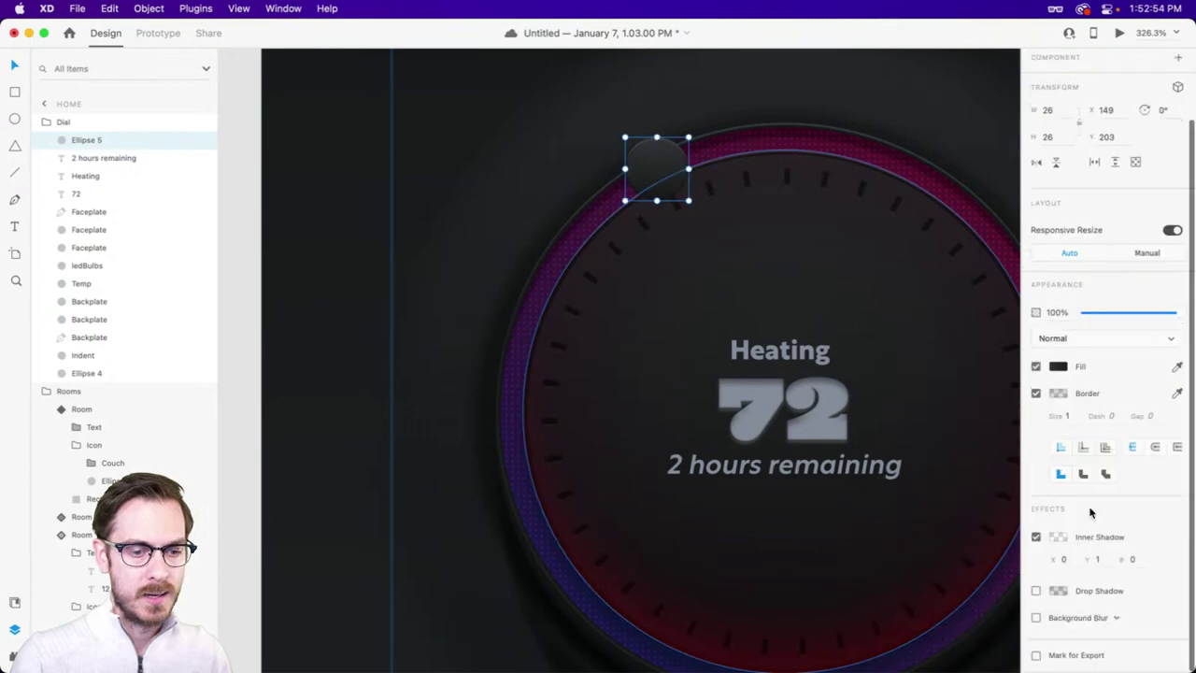
left_click(1037, 595)
left_click(1095, 613)
key("shift+Up")
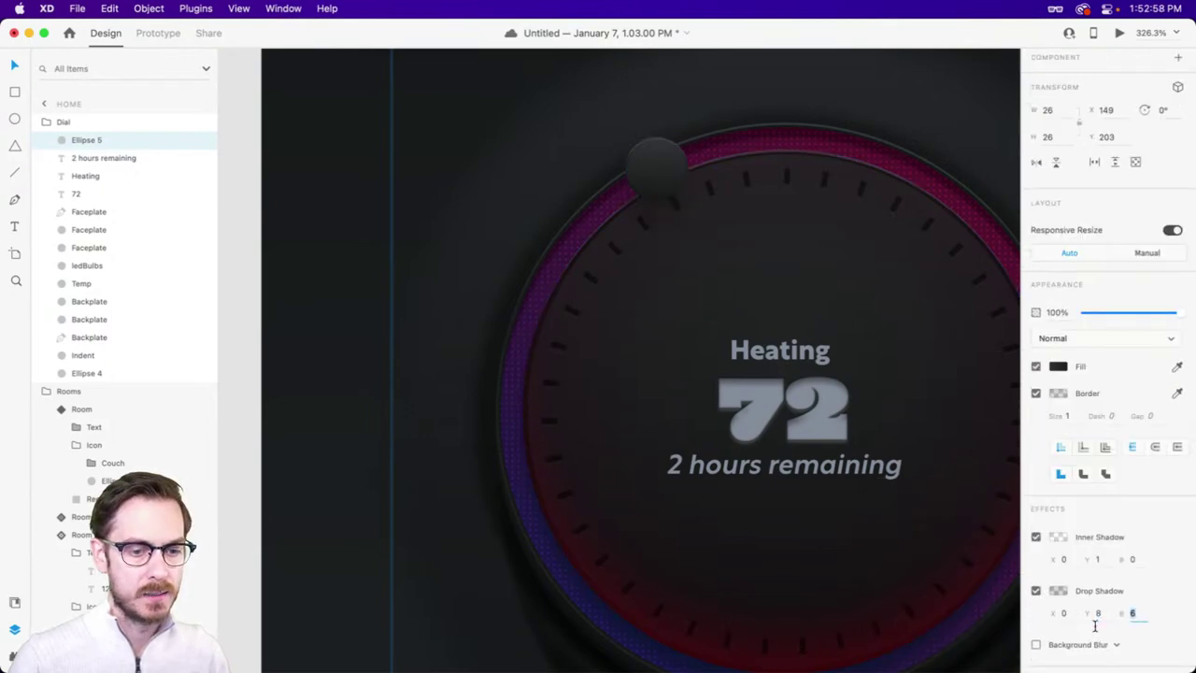
scroll(1075, 612, "up", 1)
left_click(1060, 599)
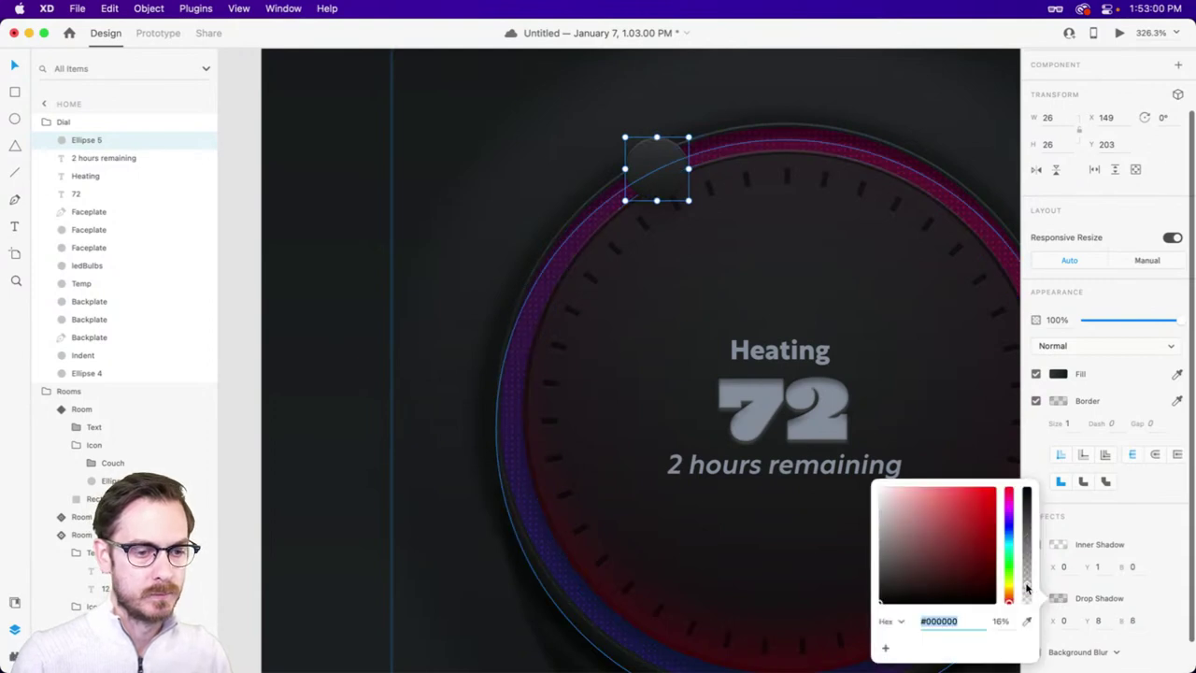
left_click_drag(1027, 587, 1031, 558)
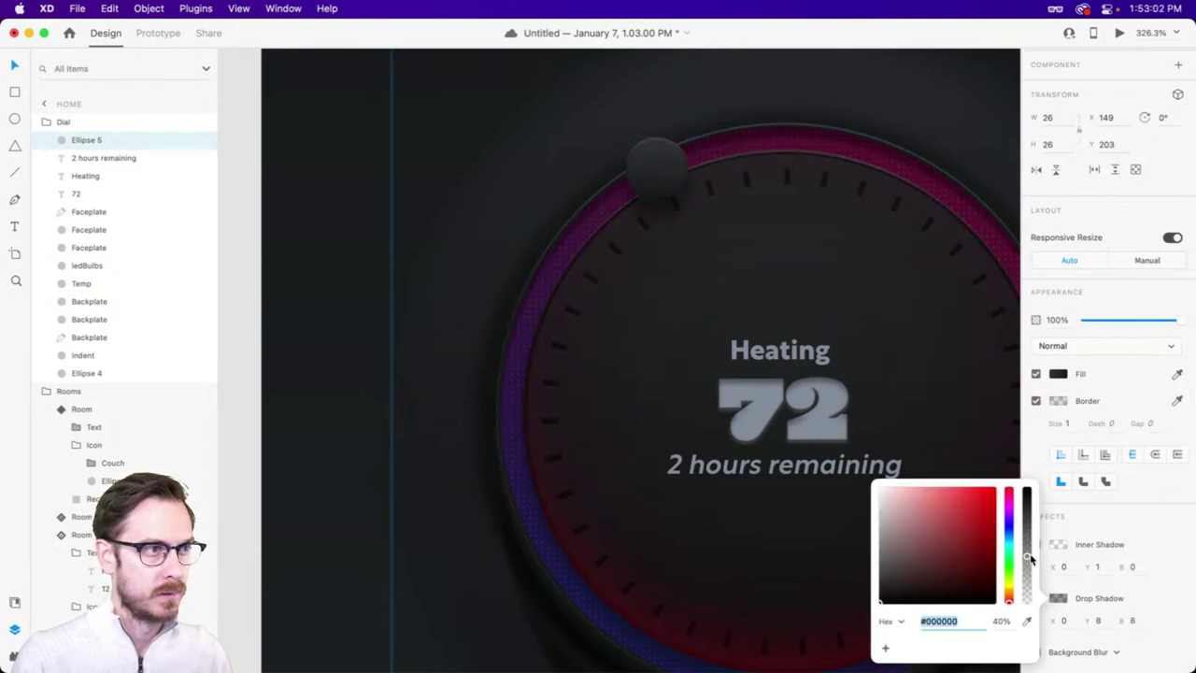
key("Escape")
- Duplicate the knob circle, shrink the copy to 18 px about its centre, and turn off its border, inner shadow and drop shadow
scroll(635, 102, "up", 5)
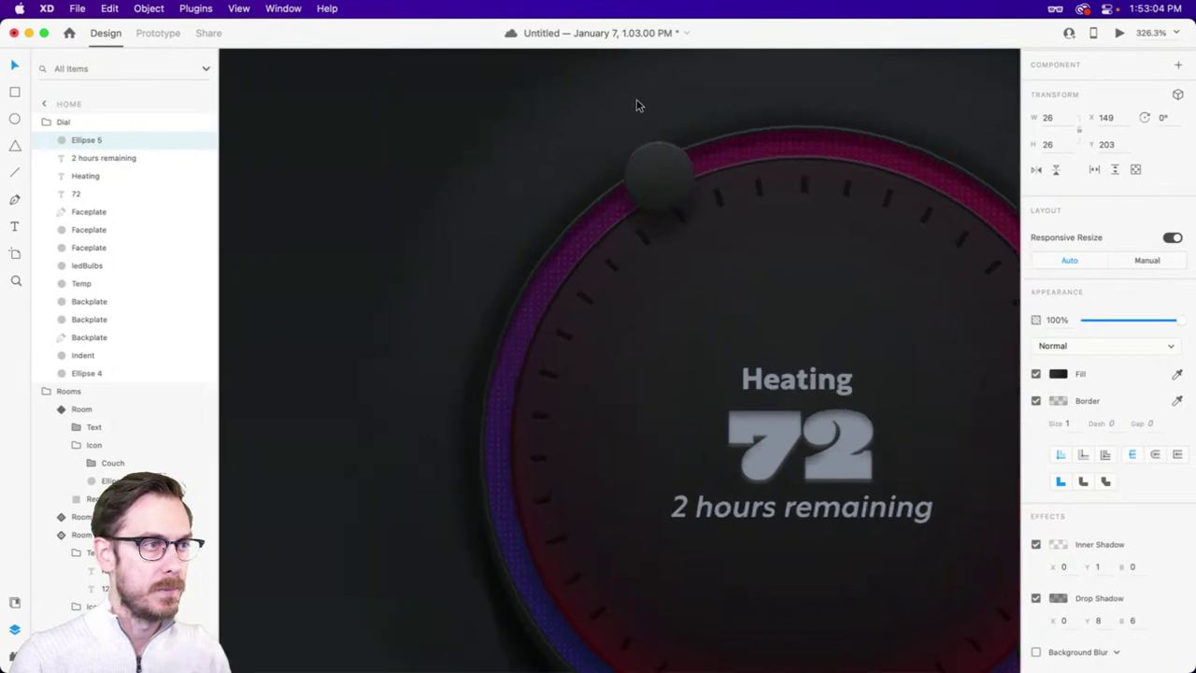
key("super+d")
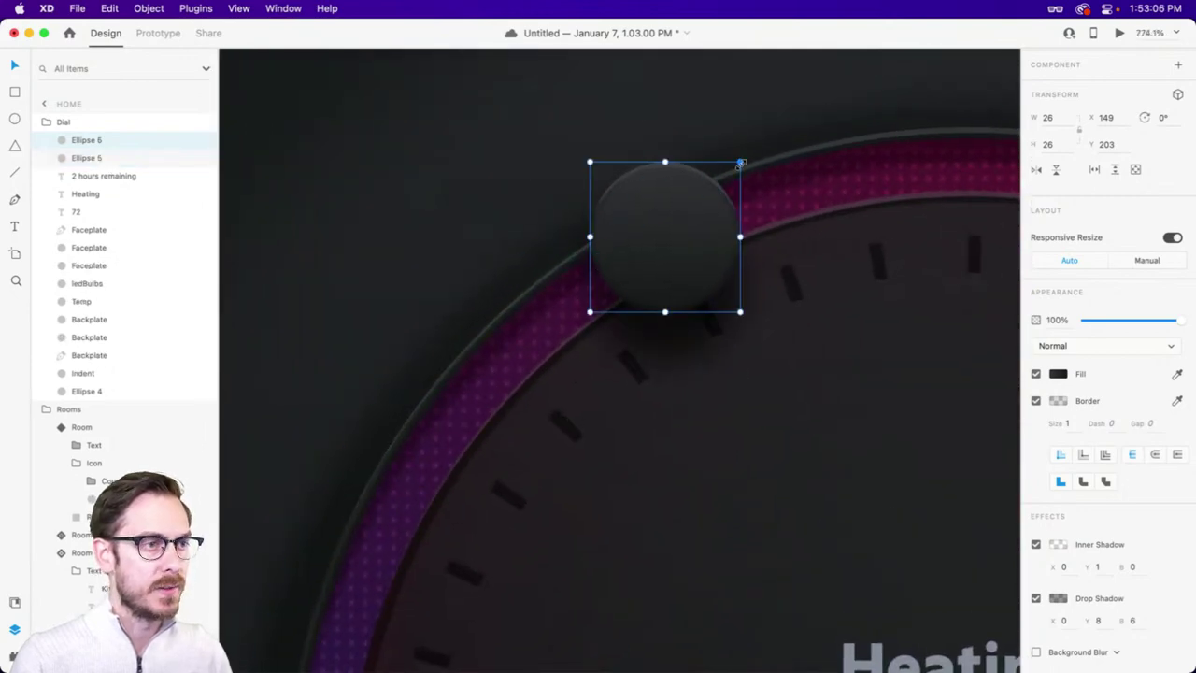
left_click_drag(737, 160, 717, 183)
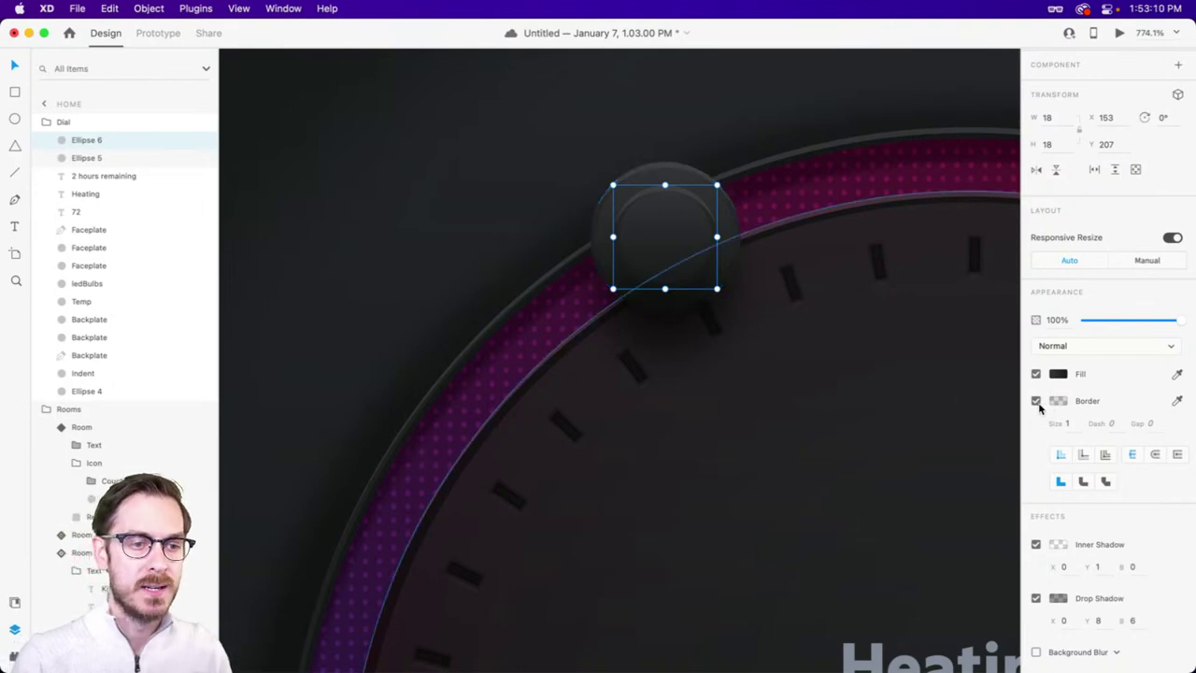
left_click(1036, 402)
left_click(1034, 508)
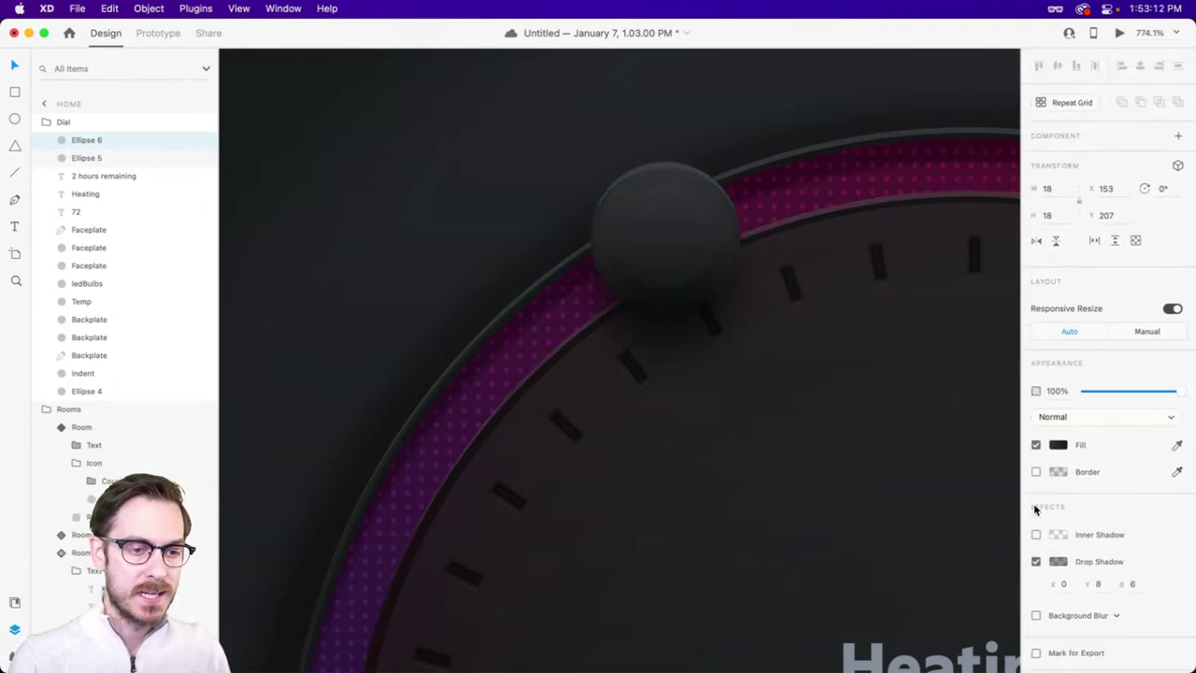
left_click(1035, 561)
- Flip the inner circle's gradient so the dark #18191A end is on top, and try an inner shadow with Y -1 and blur 0
left_click(1057, 445)
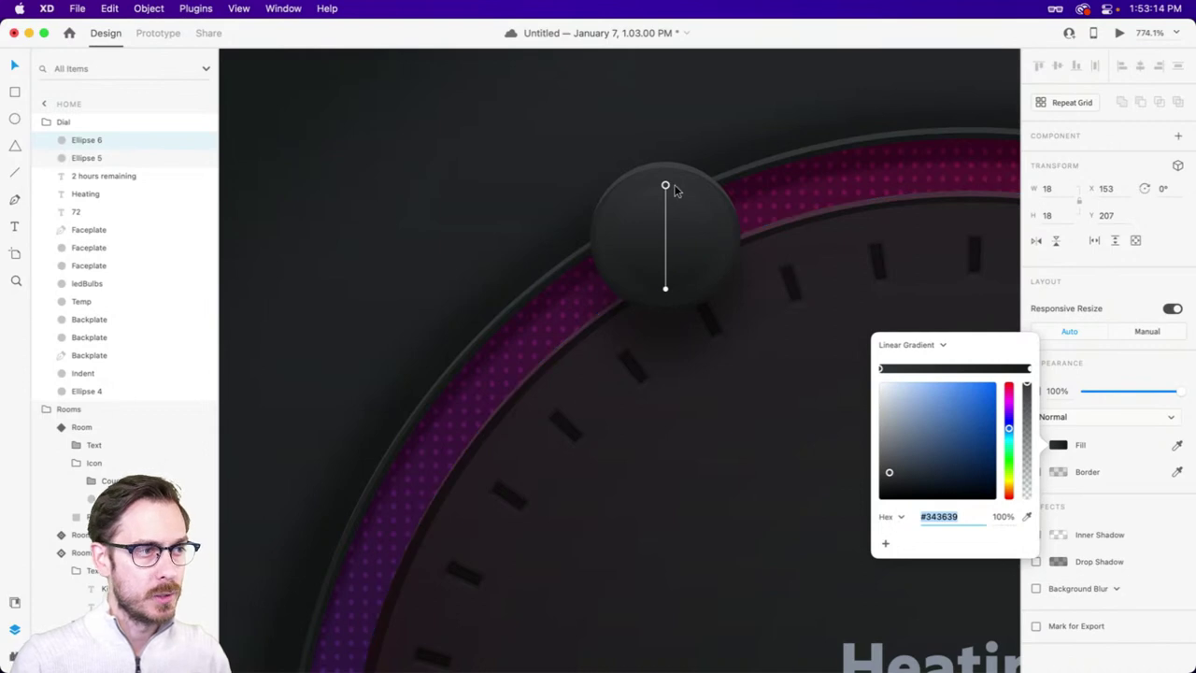
left_click_drag(666, 184, 717, 186)
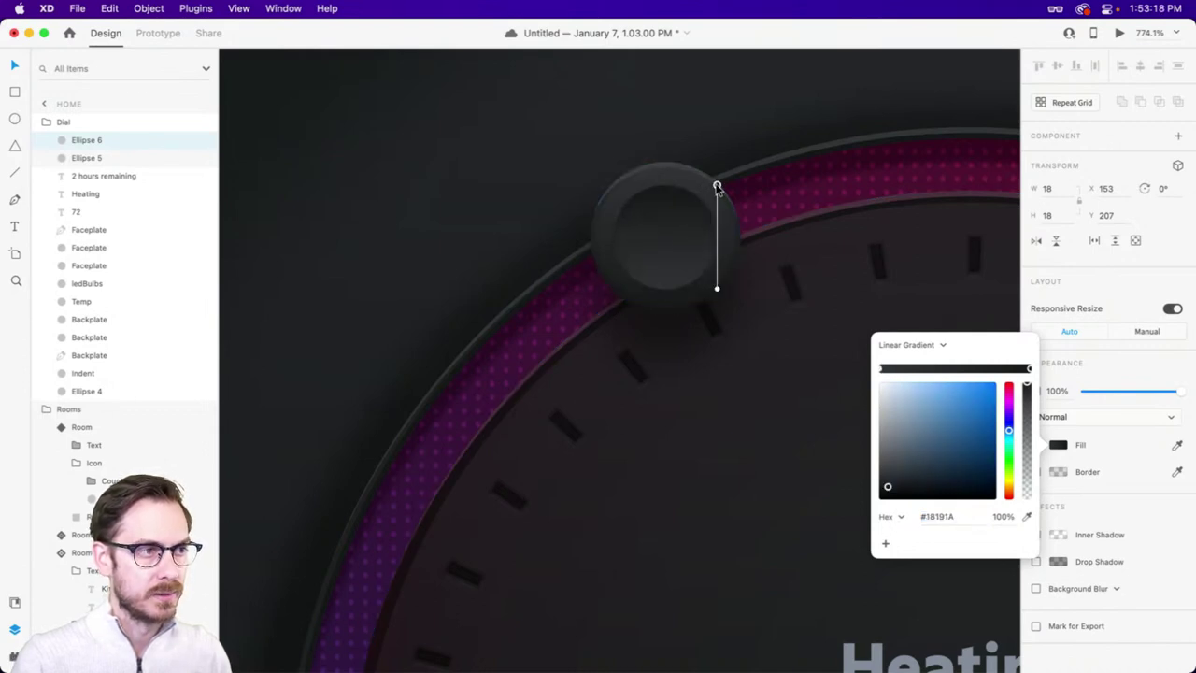
left_click(1154, 365)
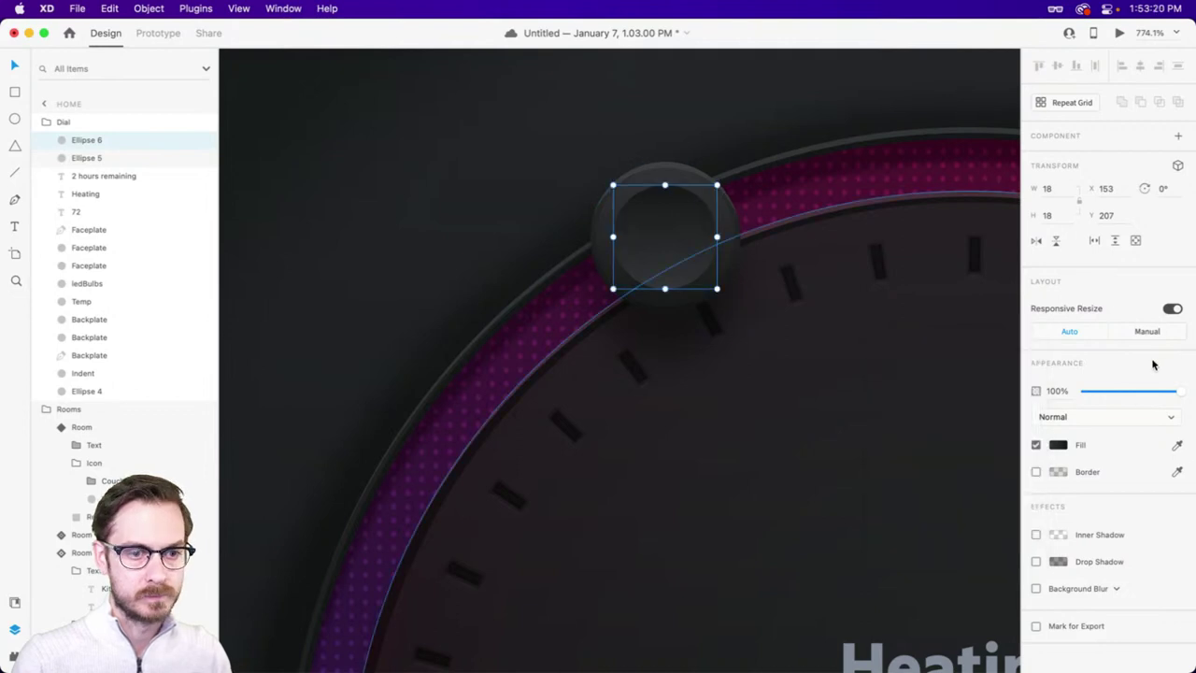
left_click(1036, 536)
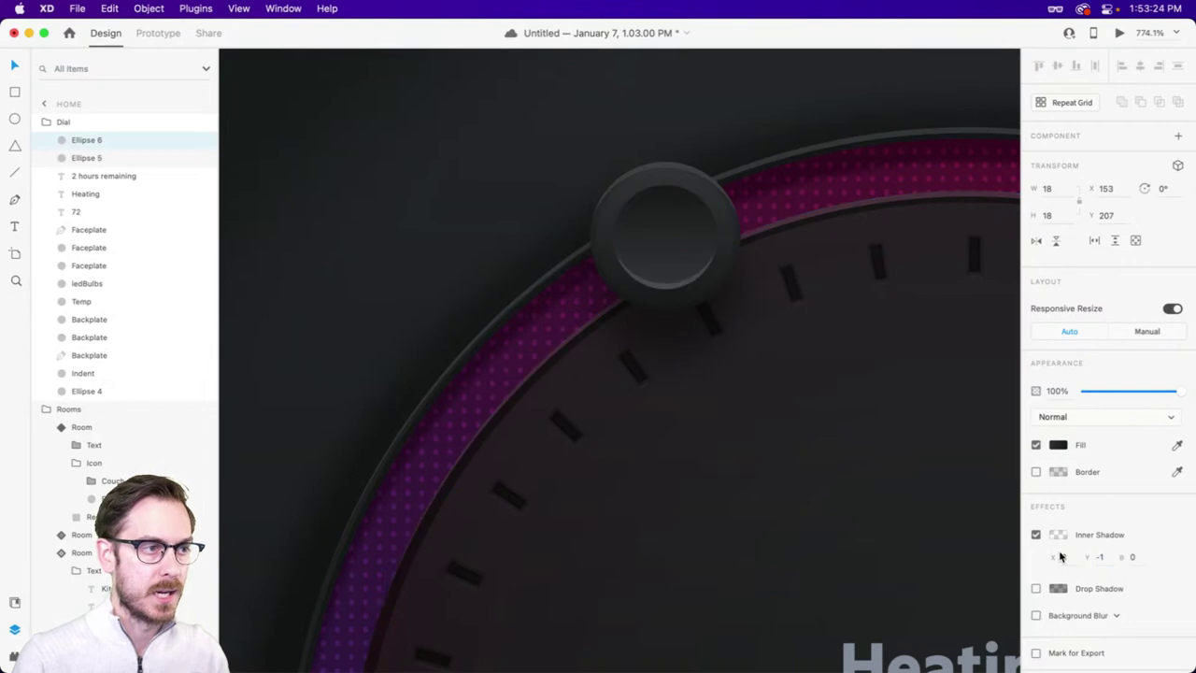
left_click(1036, 536)
- Add a white #FFFFFF drop shadow to the inner circle with Y 1 and blur 0, and lower its opacity to a faint highlight
left_click(1036, 561)
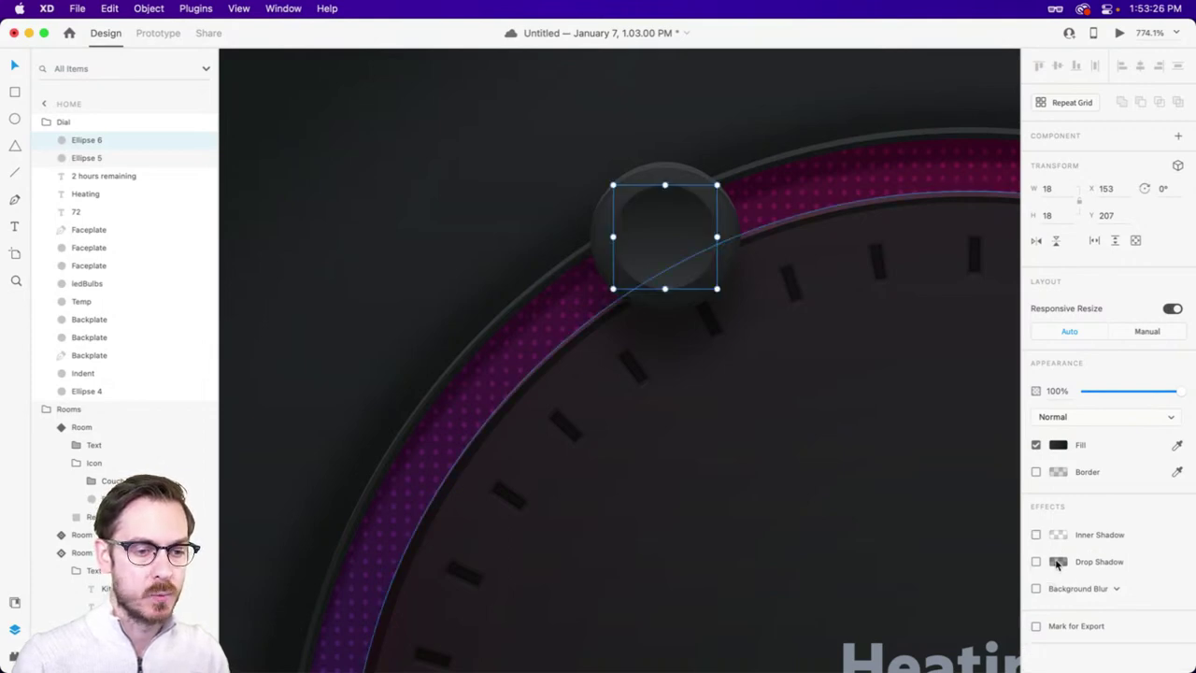
left_click(1058, 561)
type("FFFFFF")
left_click(1098, 583)
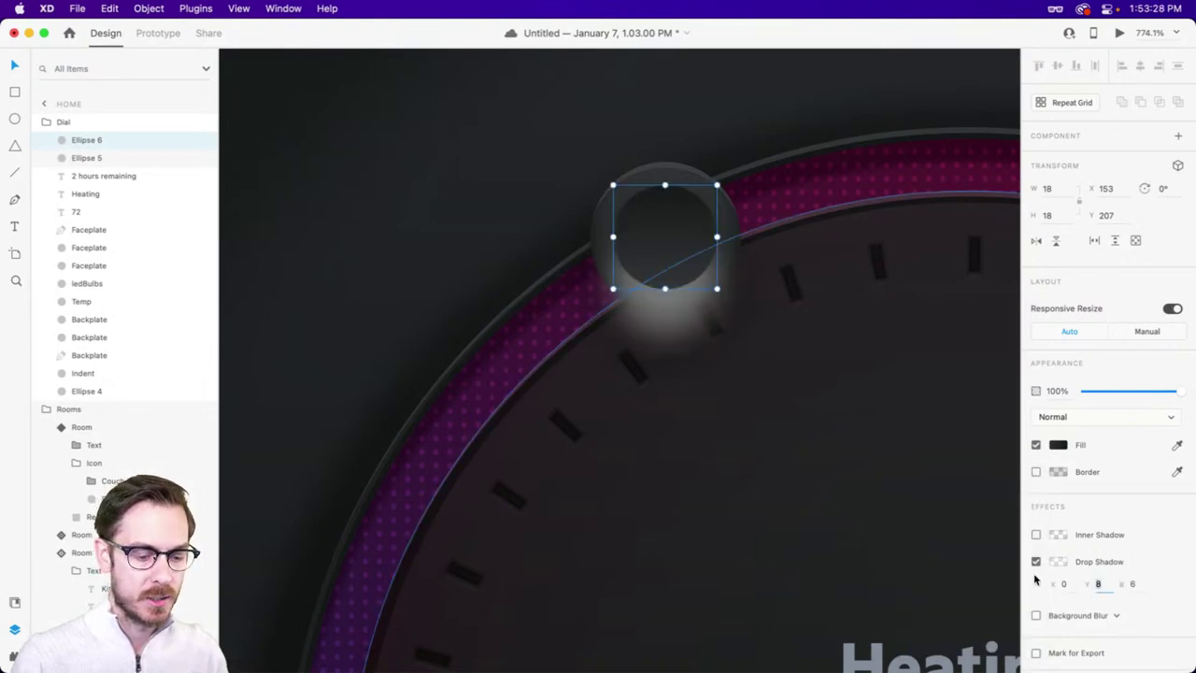
key("Tab")
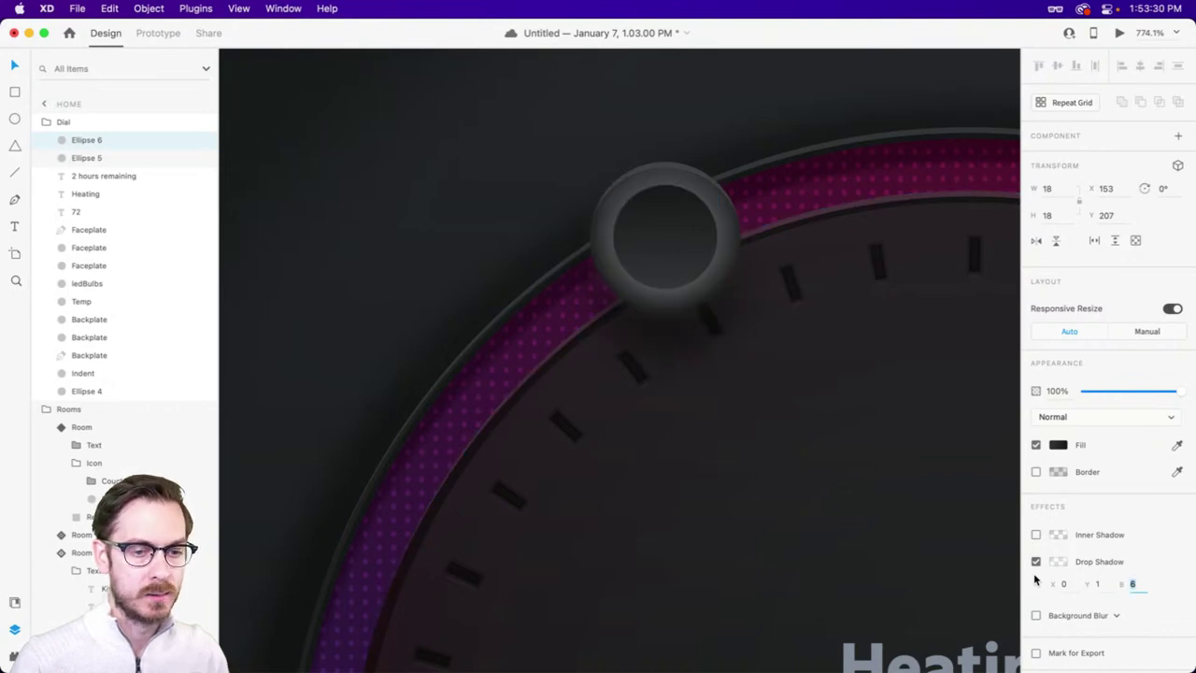
type("0")
key("Return")
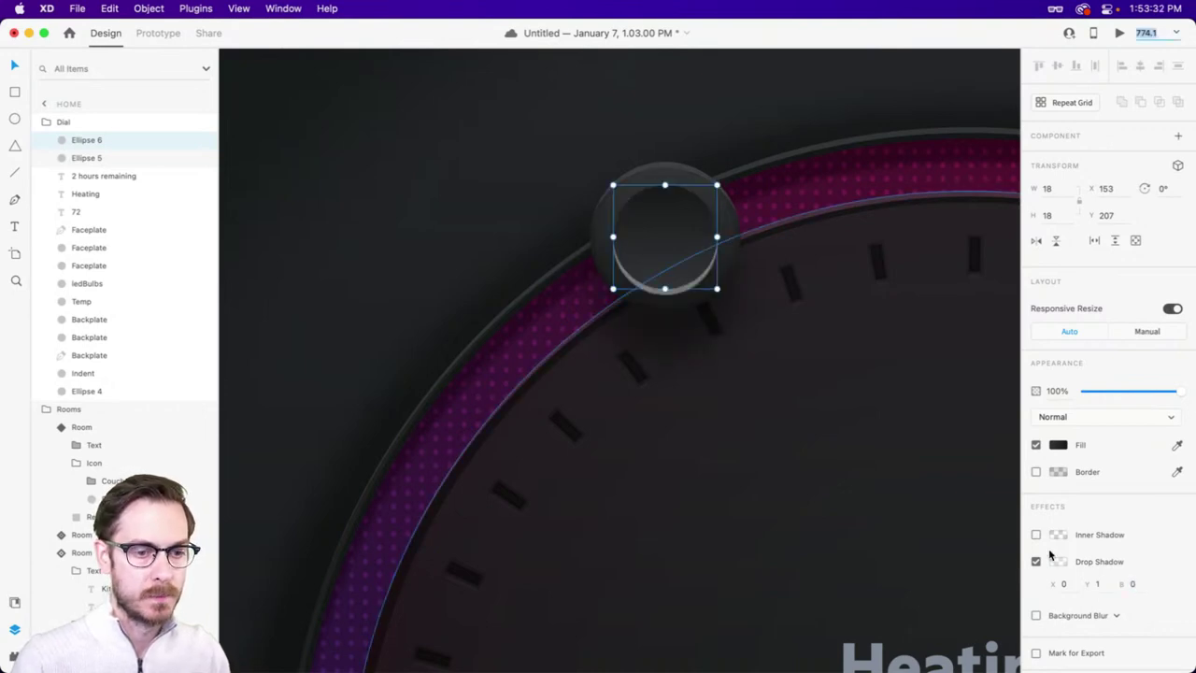
left_click(1057, 561)
left_click_drag(1028, 577, 1032, 591)
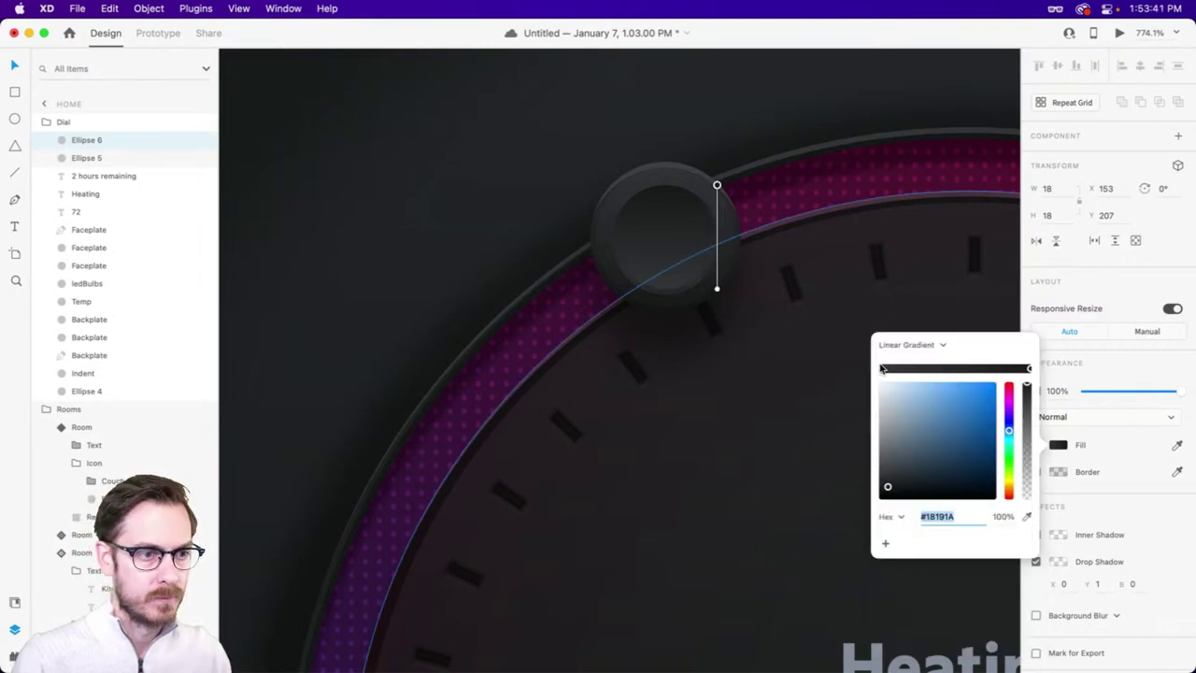
- Slightly adjust the inner circle's #18191A gradient stop and turn its border on
mouse_move(889, 486)
left_mouse_down()
mouse_move(895, 478)
mouse_move(887, 487)
left_mouse_up()
left_click(1029, 369)
left_click(1090, 342)
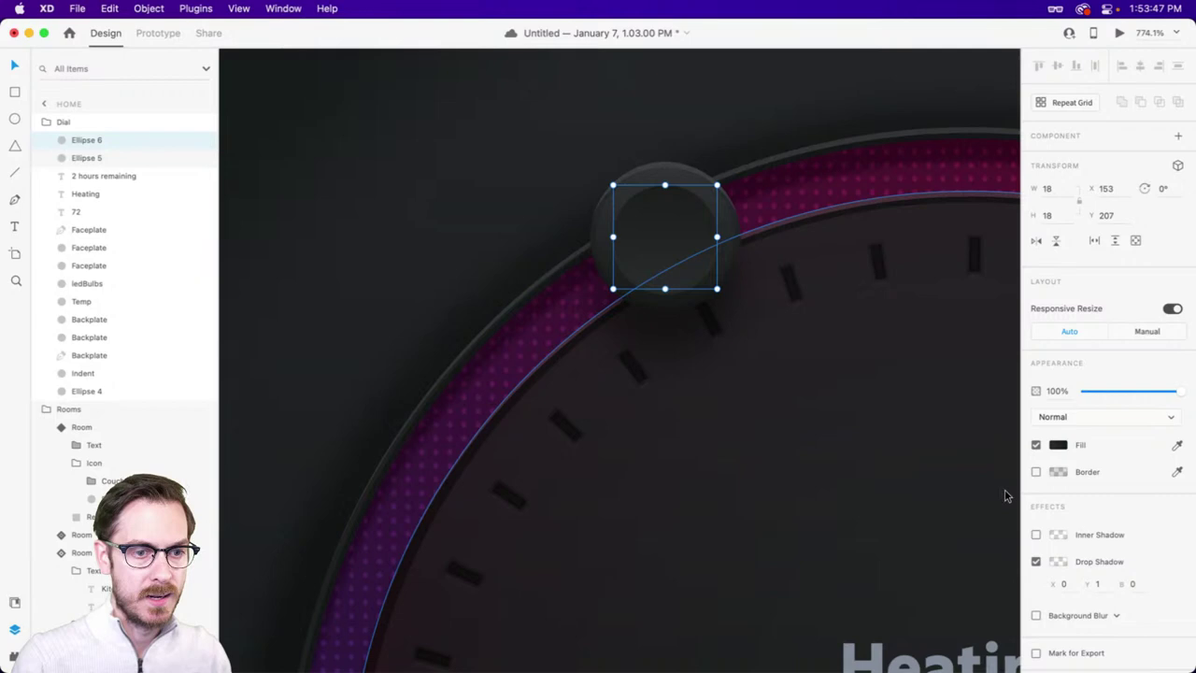
left_click(1036, 472)
scroll(753, 286, "down", 10)
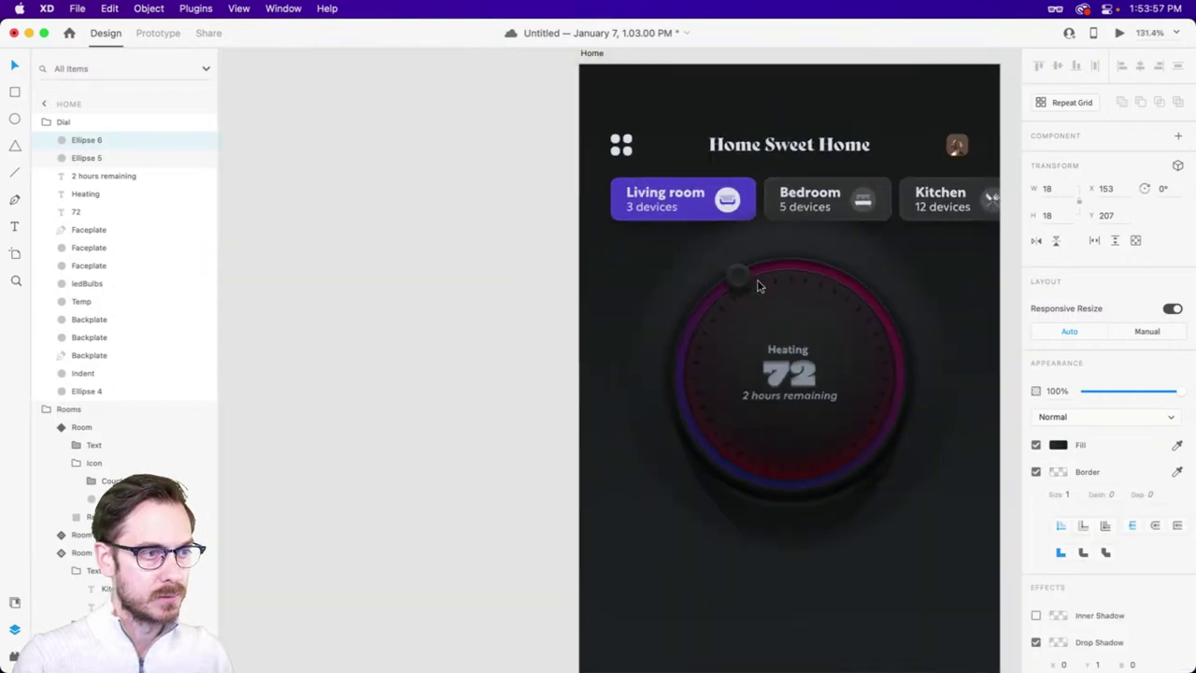
left_click(916, 286)
scroll(916, 285, "down", 2)
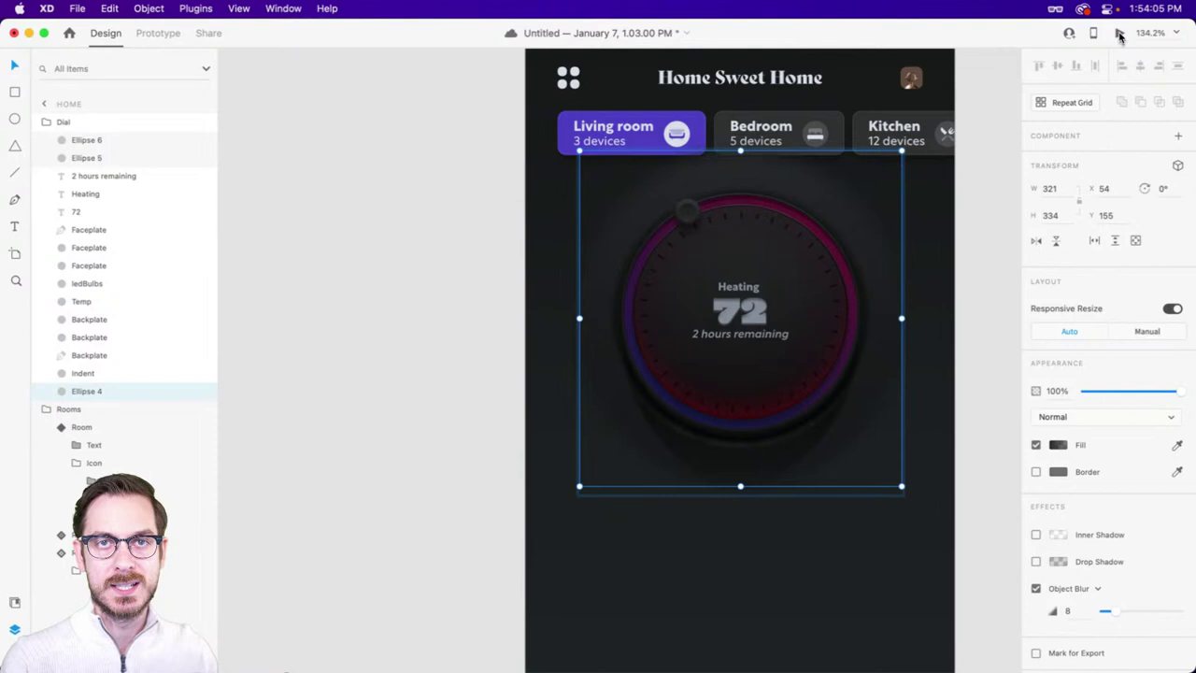
- Enlarge both knob circles together about their centre so the inner circle is 20 px wide
left_click(687, 211)
scroll(682, 215, "up", 10)
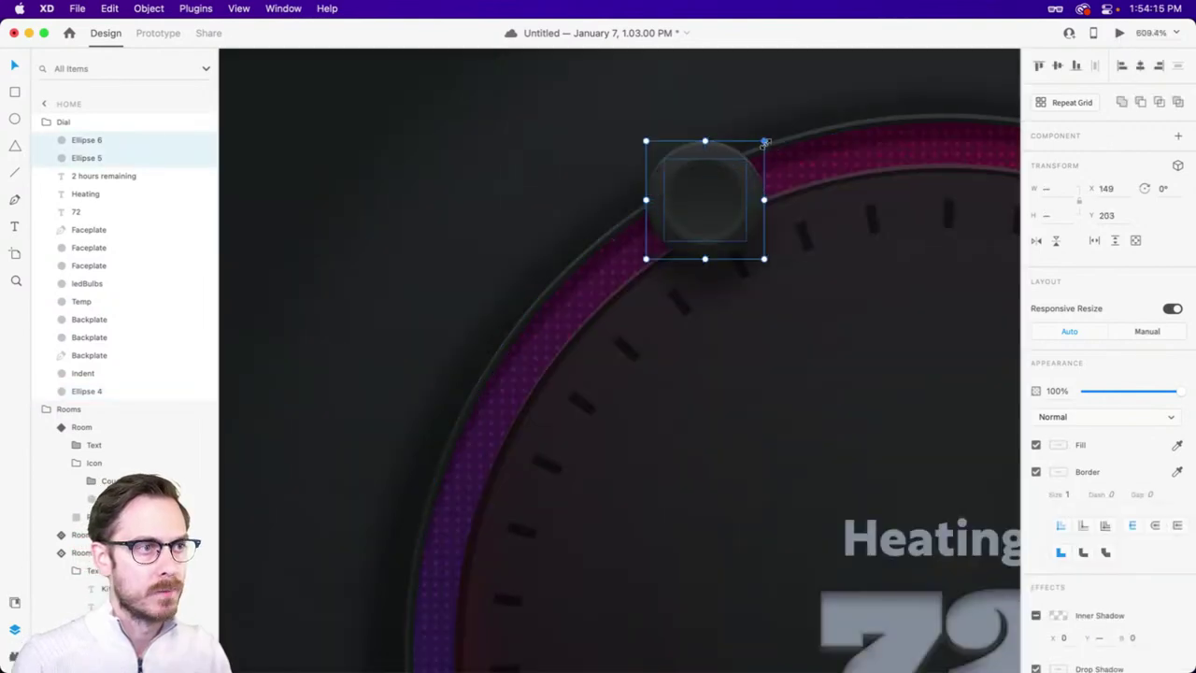
left_click_drag(776, 154, 781, 133)
left_click(809, 219)
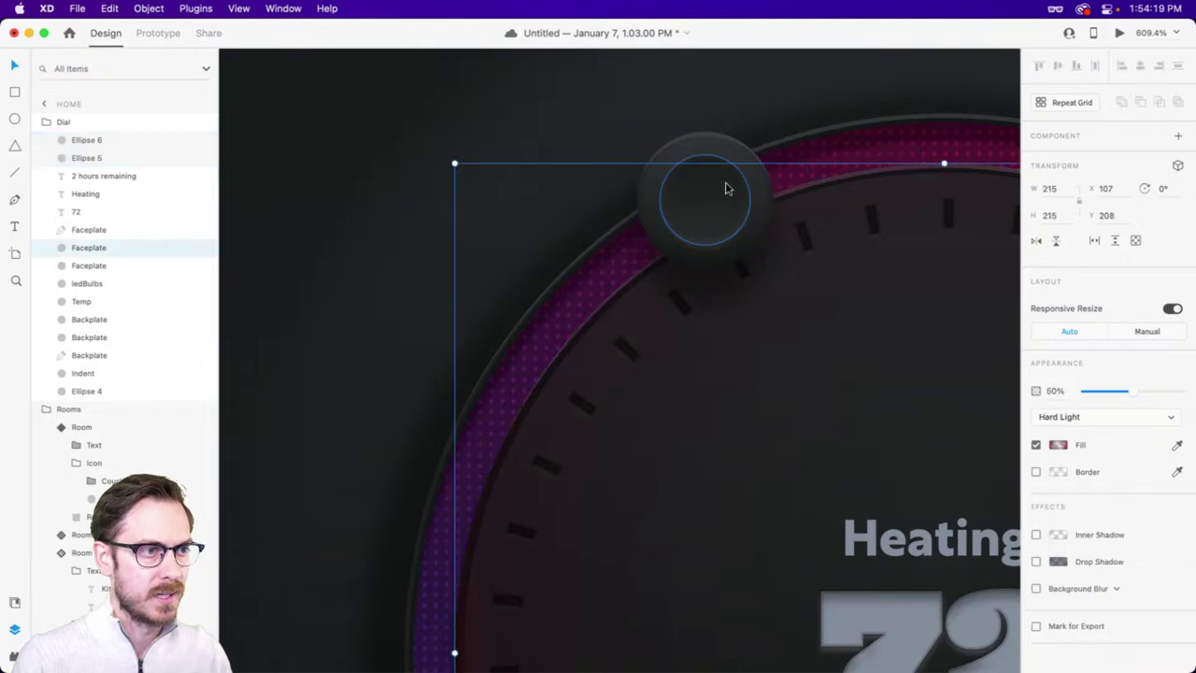
- Turn off the inner circle's drop shadow and use a white #FFFFFF inner shadow with Y -1, blur 0 and about 6% opacity
left_click(728, 190)
scroll(1087, 600, "down", 2)
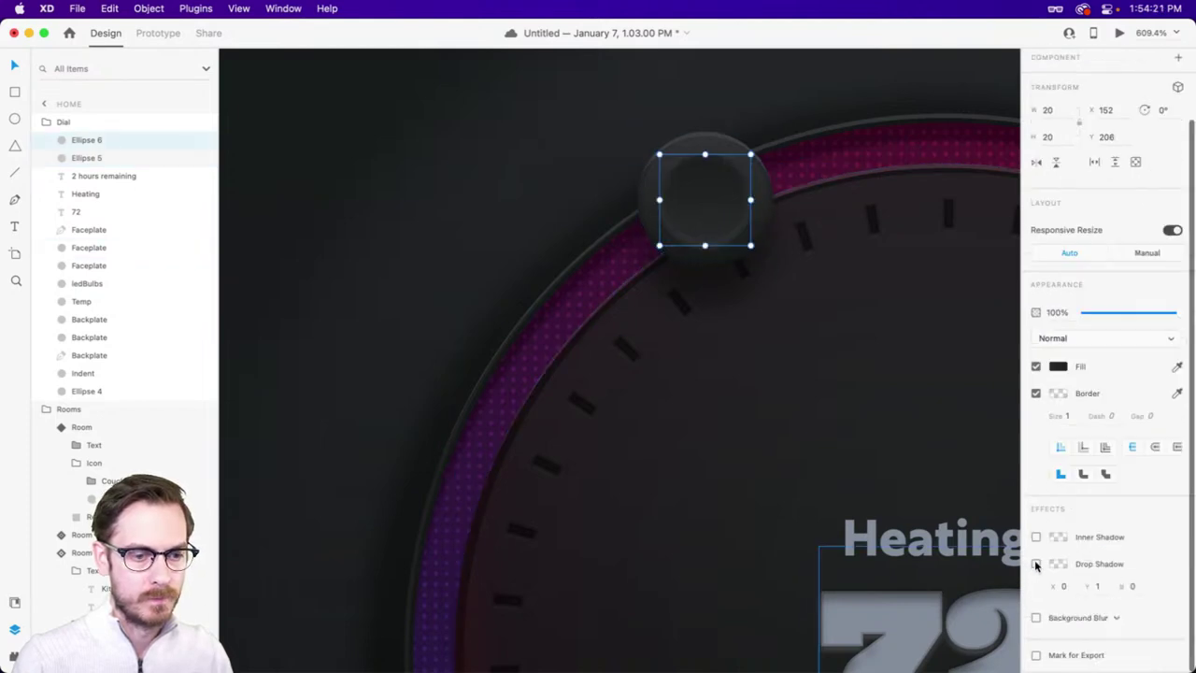
left_click(1035, 564)
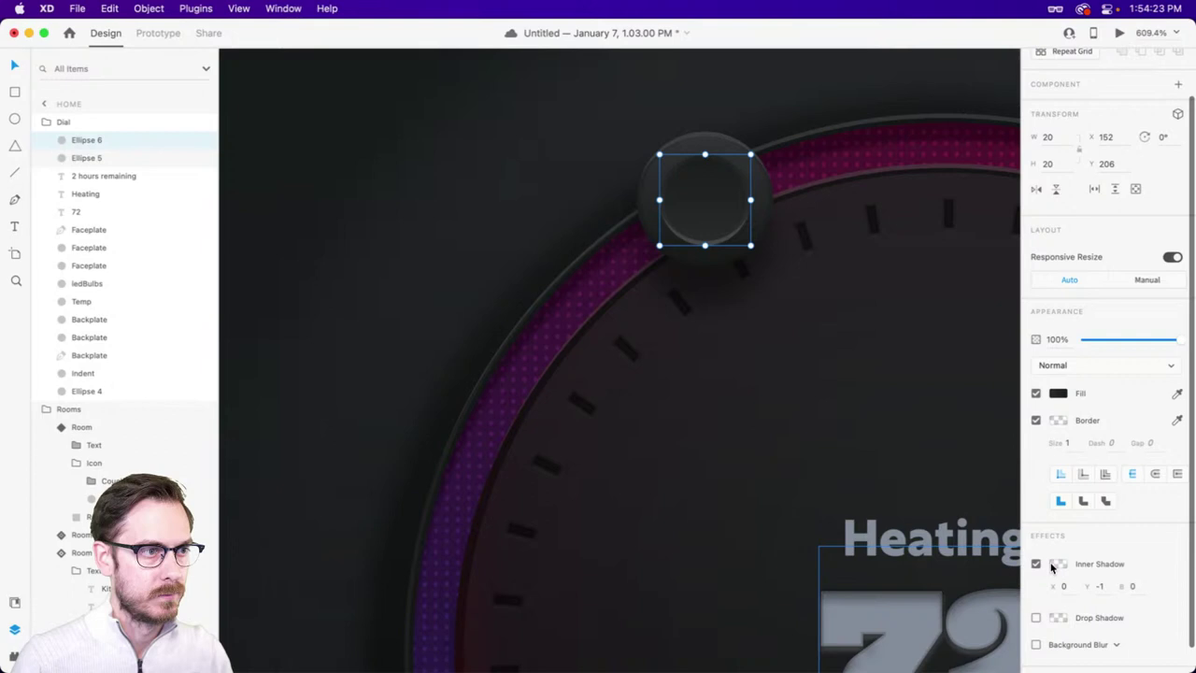
key("super+Return")
left_click(1053, 565)
left_click(1054, 562)
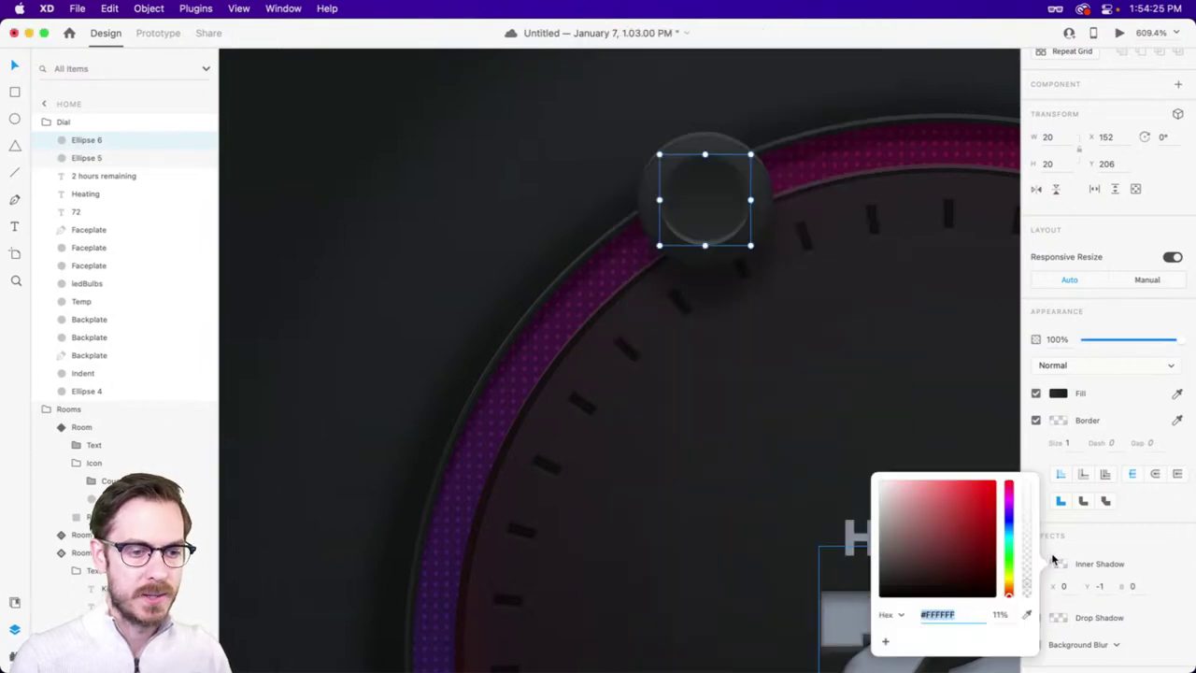
left_click_drag(1026, 589, 1032, 591)
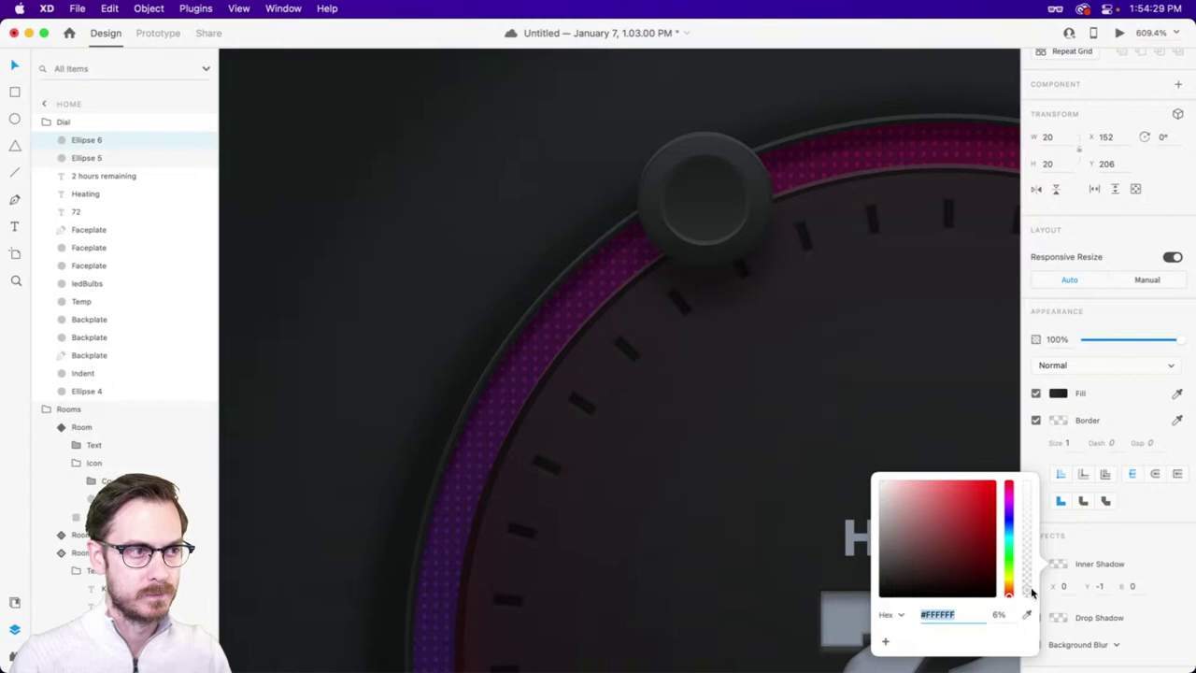
left_click(1134, 296)
scroll(665, 130, "down", 10)
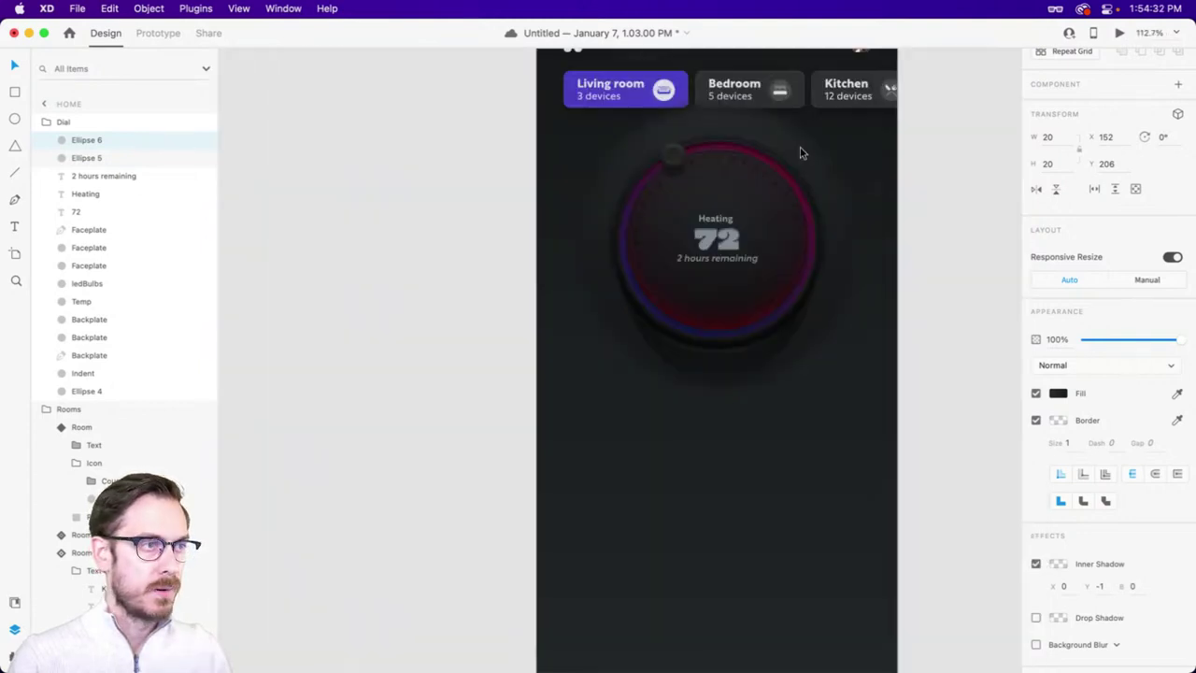
scroll(816, 187, "up", 4)
left_click(895, 267)
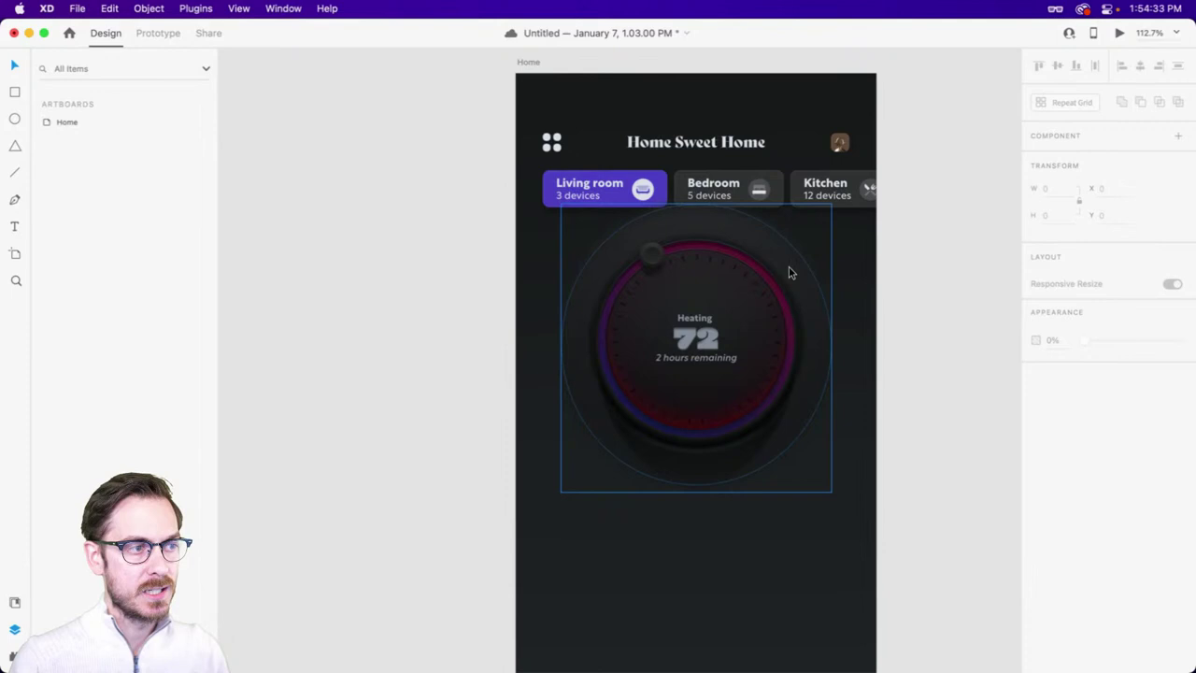
key("super+Return")
key("super+w")
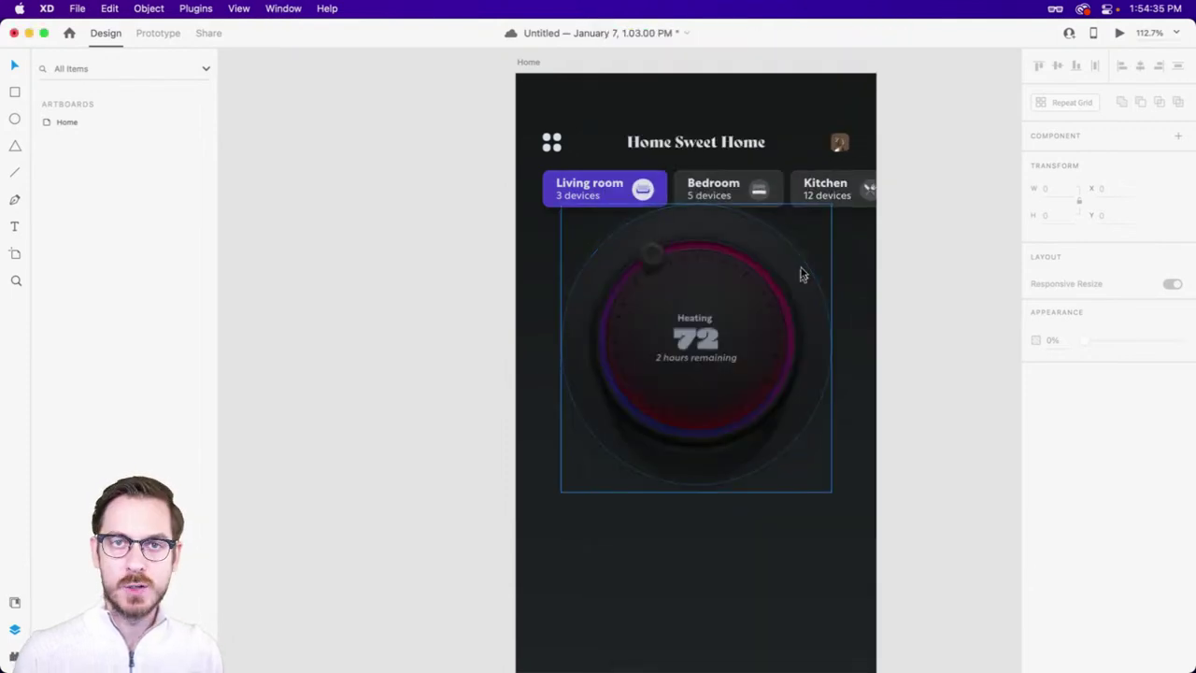